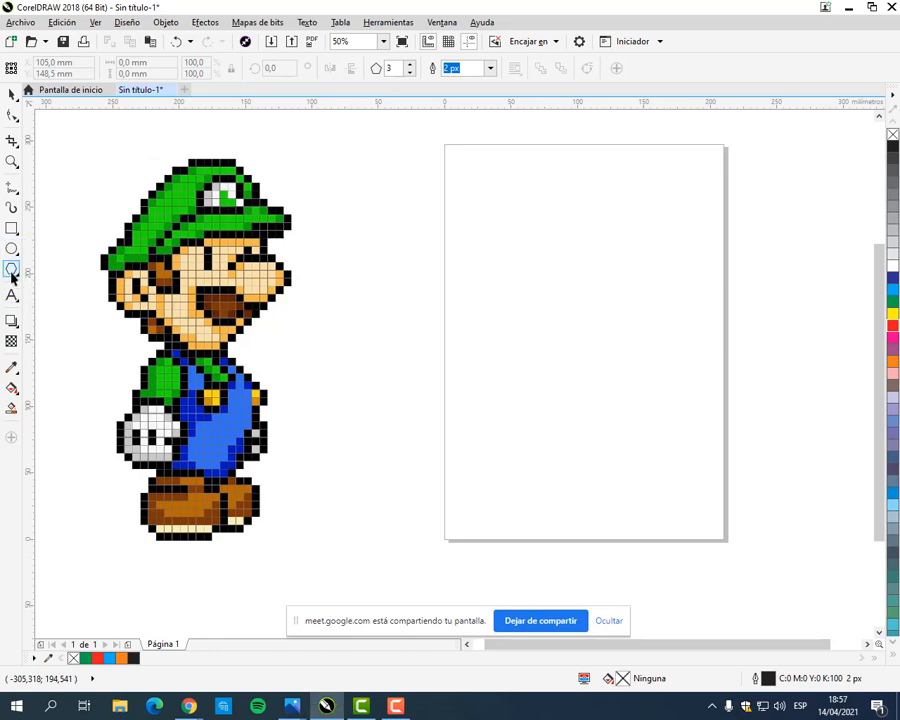
Step: Activate the Graph Paper tool for drawing a grid of columns and rows
left_click(16, 273)
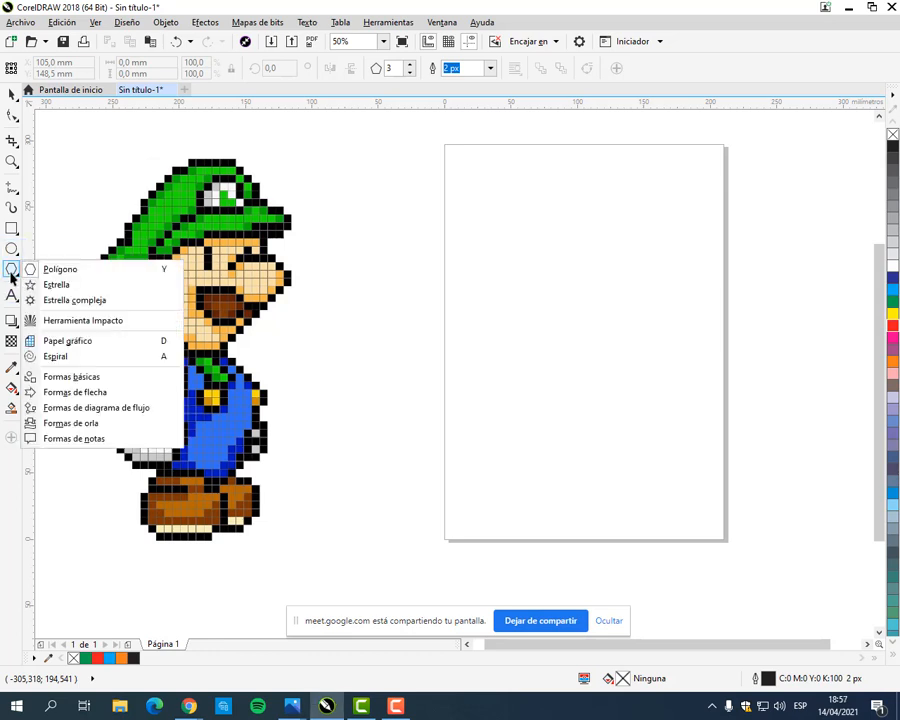
left_click(73, 341)
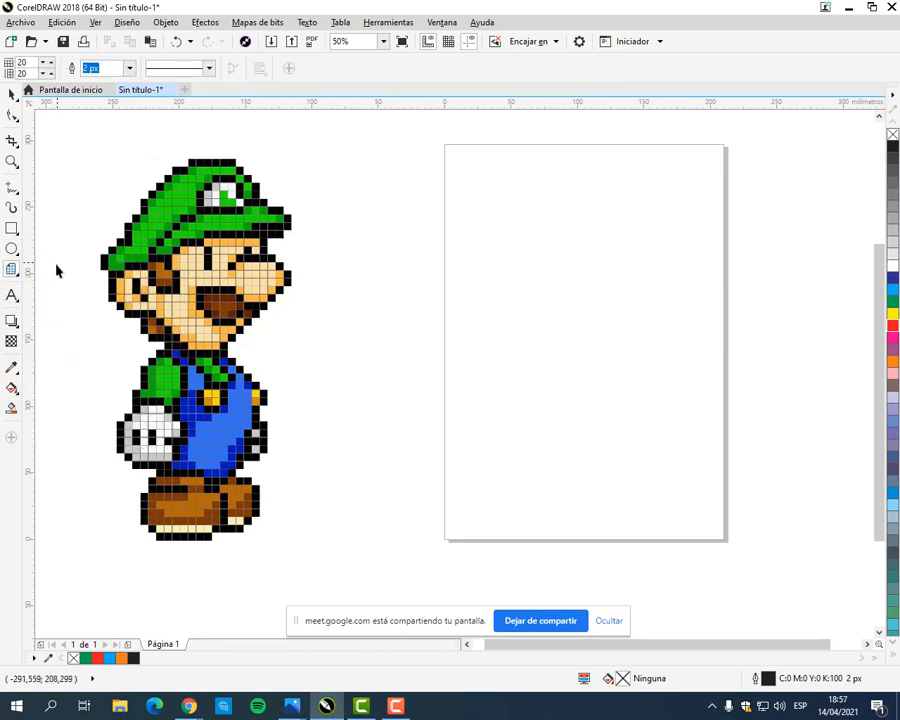
left_click(34, 67)
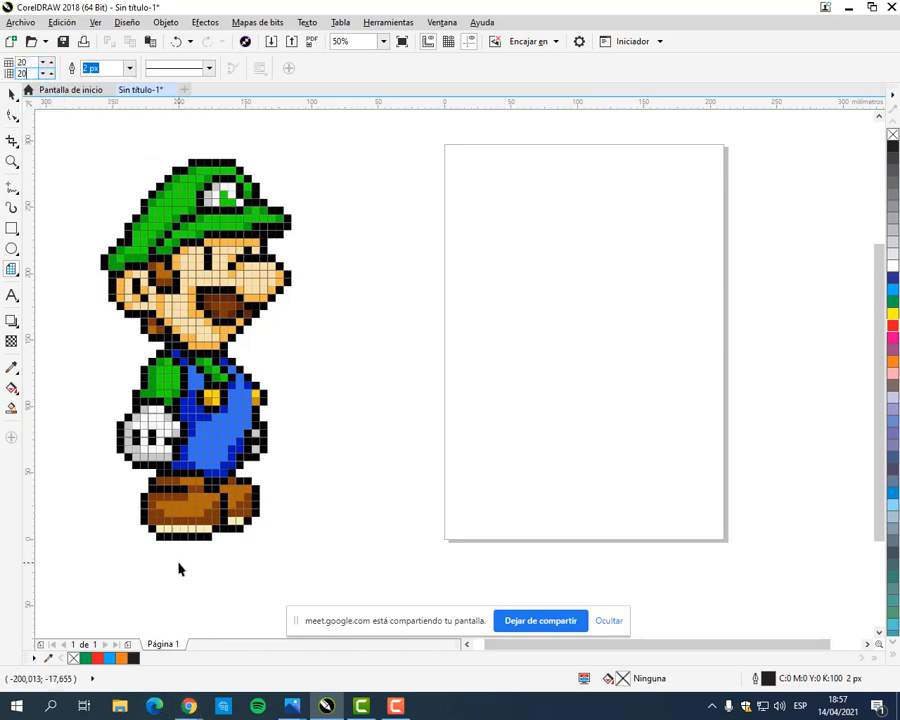
Step: Switch to MANUAL COREL.pdf in Chrome and mark the checkerboard's first row and first column to count its squares
mouse_move(189, 706)
left_click(96, 640)
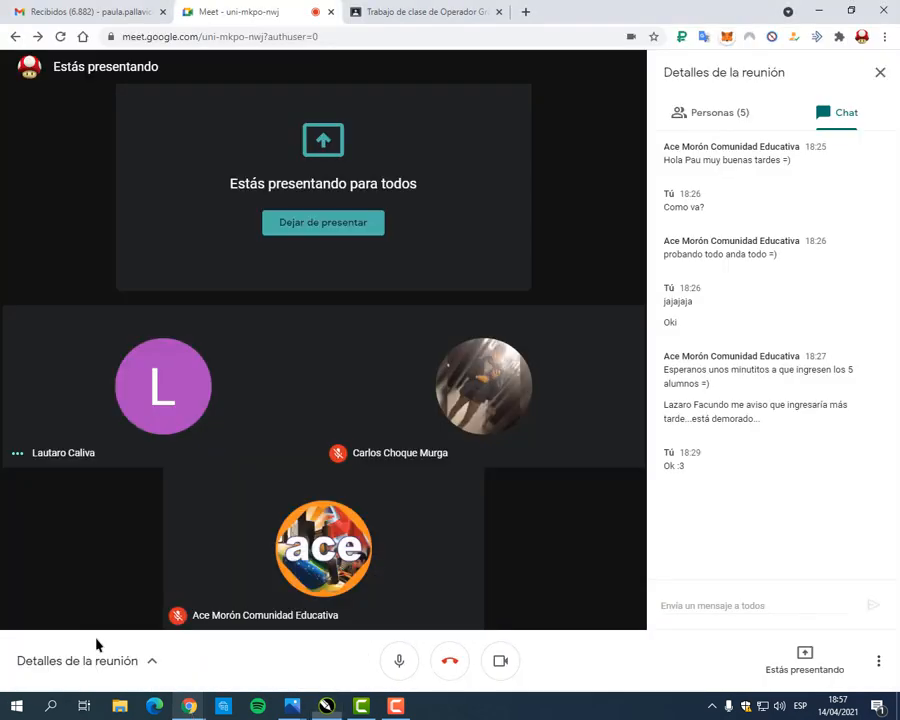
left_click(412, 8)
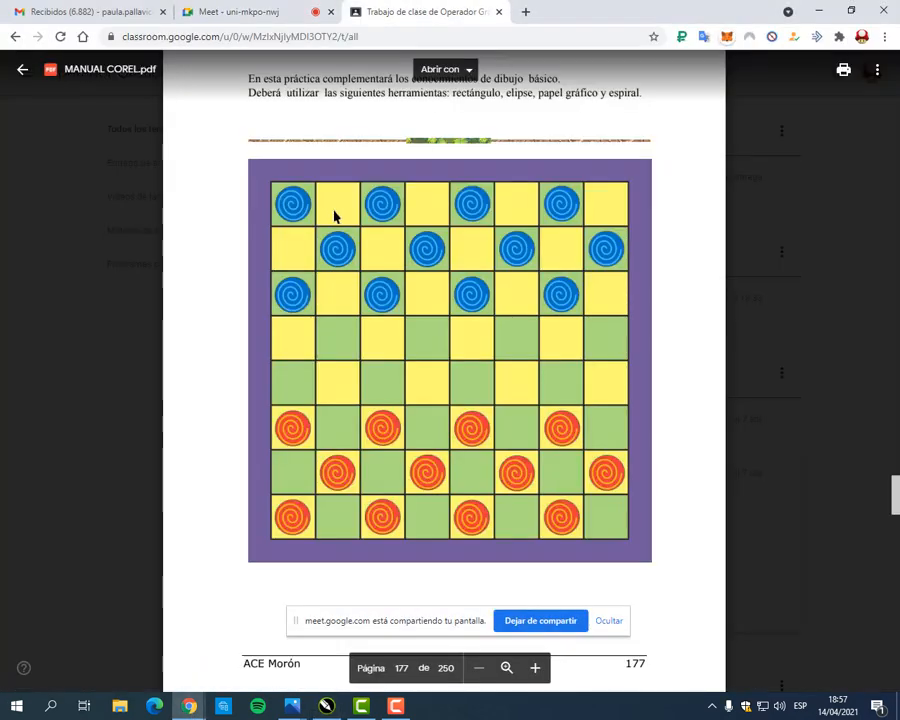
left_click_drag(286, 202, 591, 206)
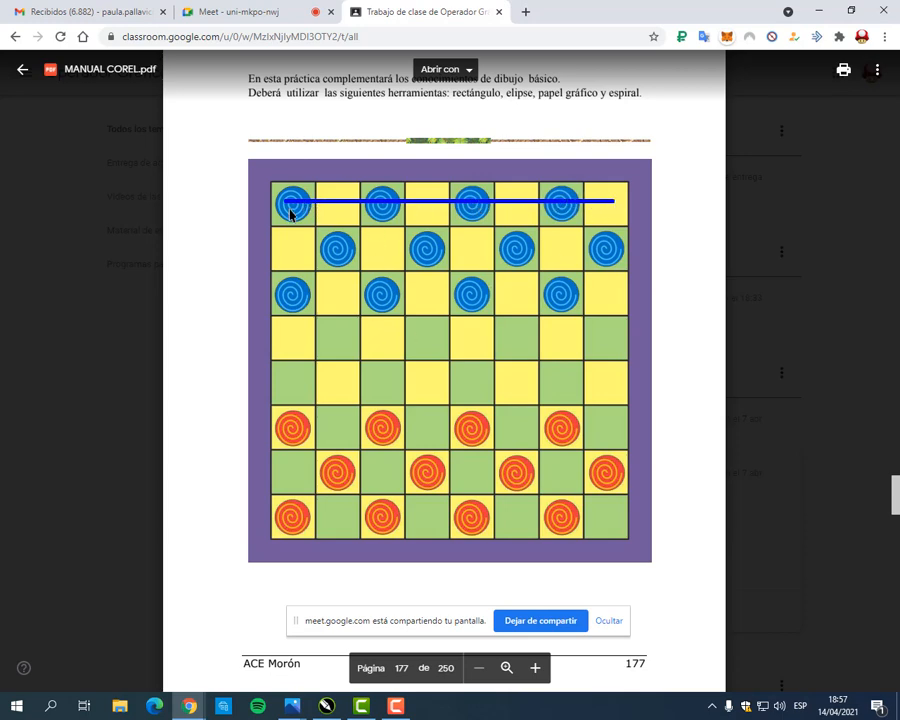
left_click_drag(289, 210, 292, 504)
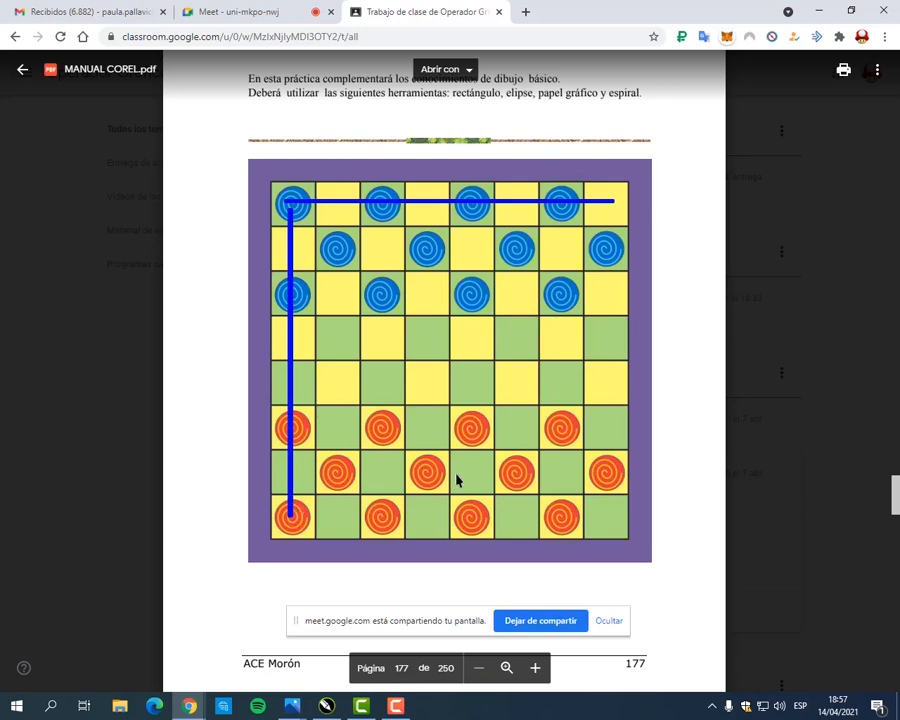
key("Escape")
Step: Back in CorelDRAW, set the graph paper to 8 columns and 8 rows and draw a grid about 187 by 182 mm on the page
left_click(326, 706)
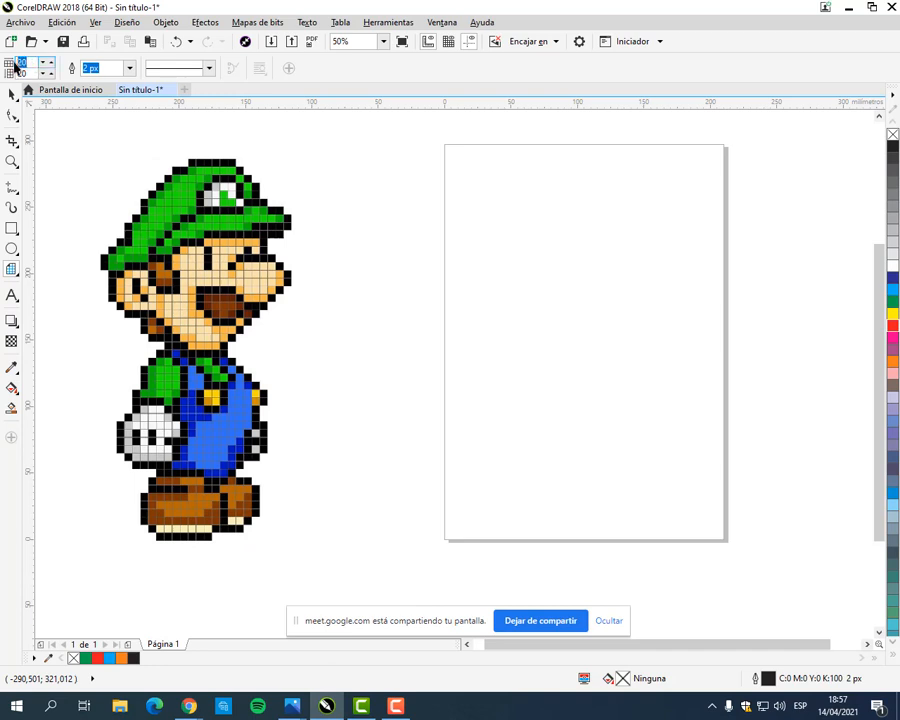
type("8")
key("Tab")
key("Return")
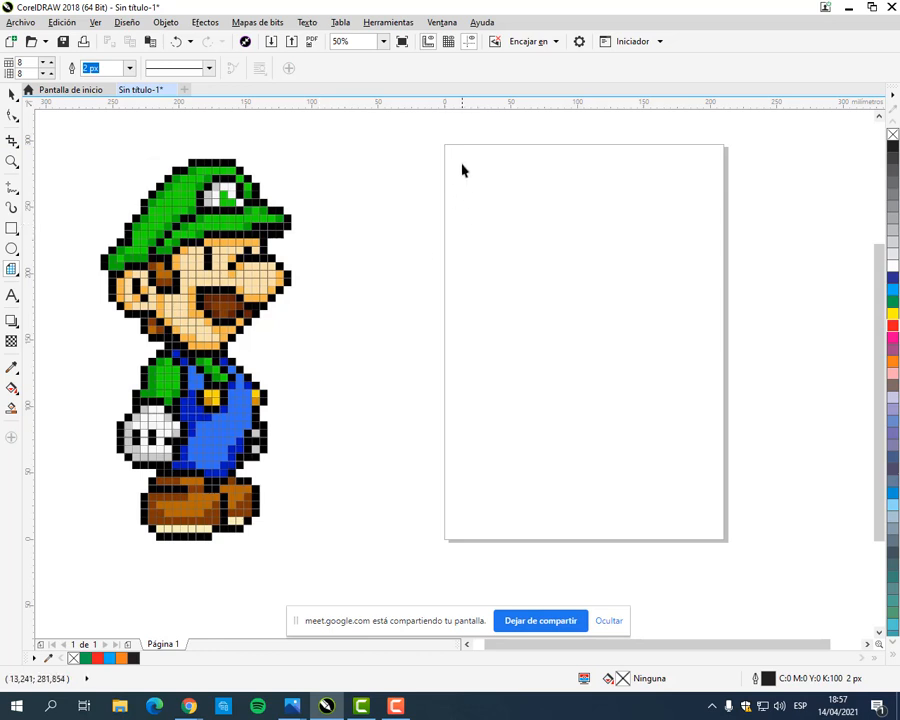
left_click_drag(462, 165, 712, 406)
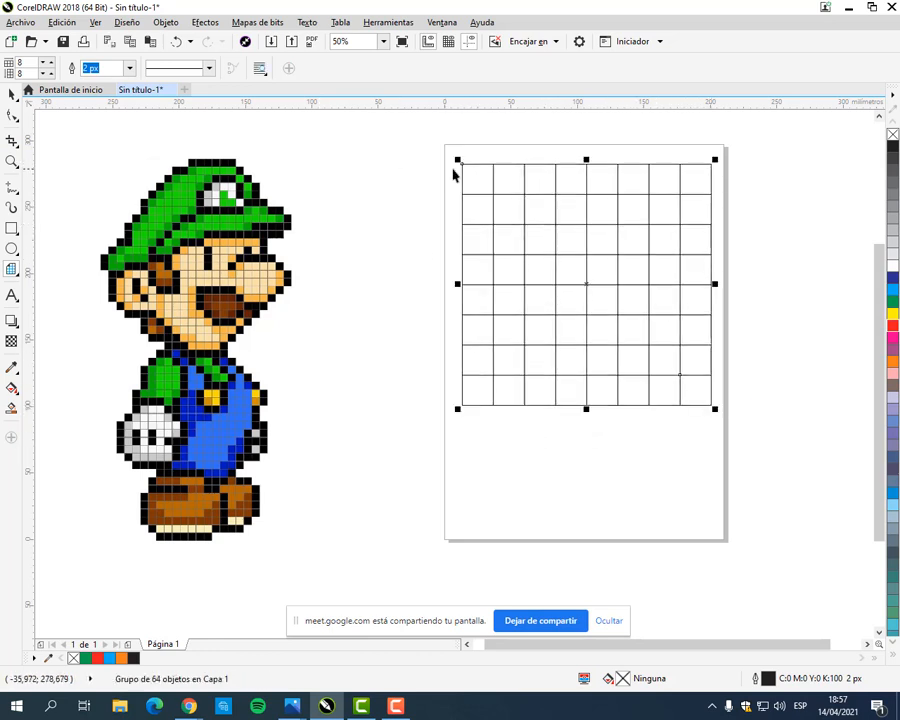
Step: Resize the grid to 180 mm wide and 180 mm high
left_click(13, 94)
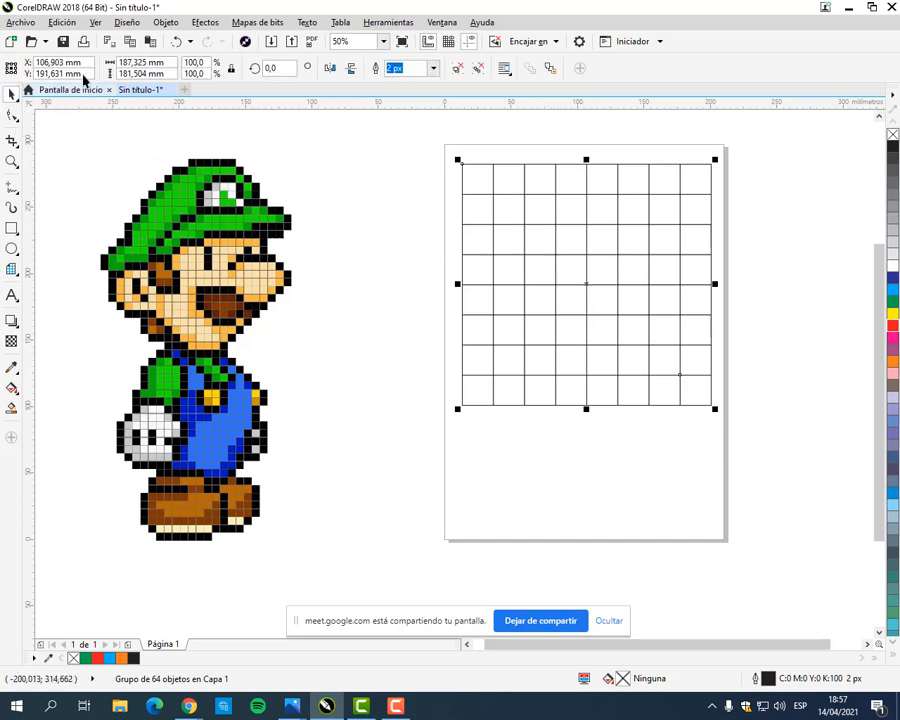
left_click_drag(168, 62, 76, 63)
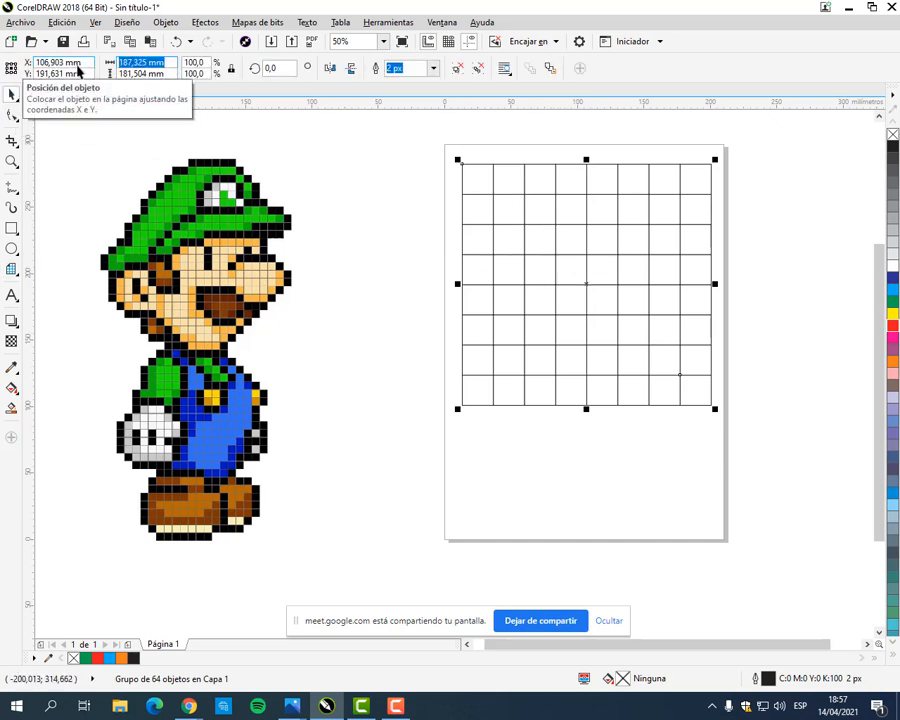
type("187")
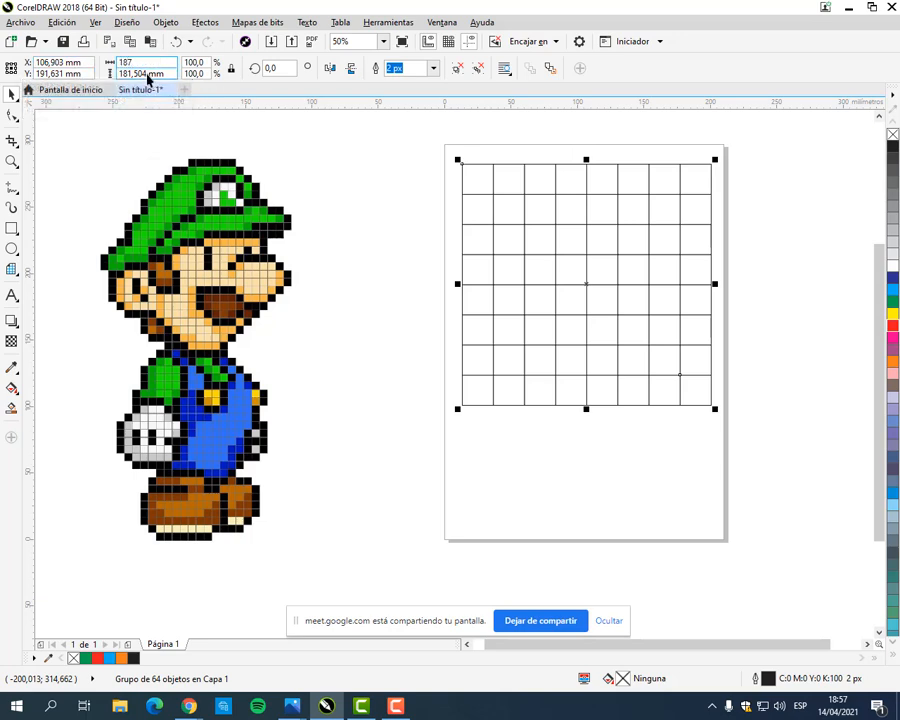
key("BackSpace")
type("0")
key("Tab")
type("180")
key("Return")
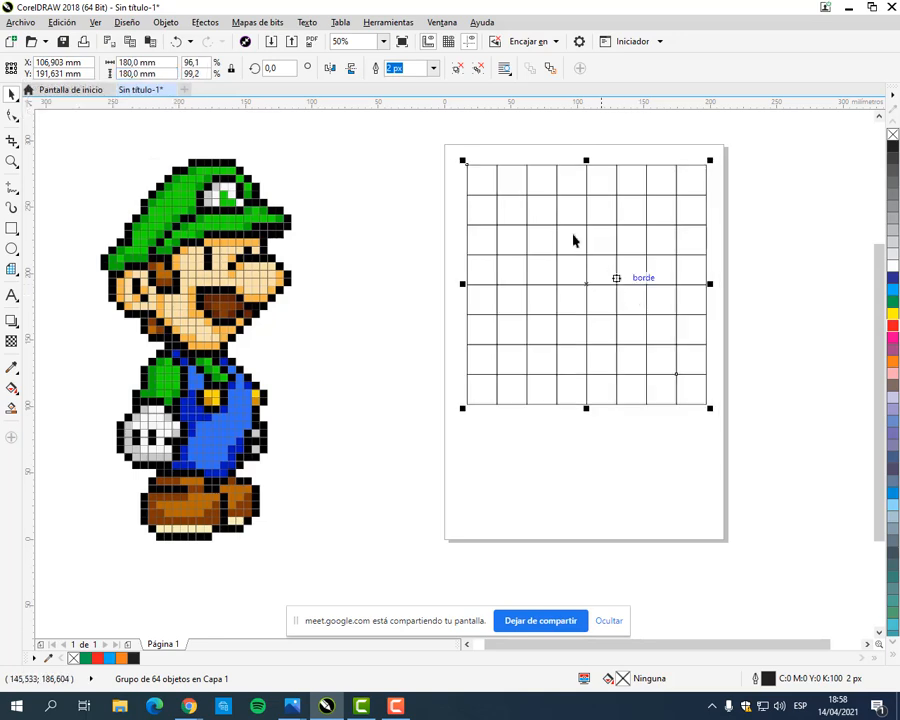
Step: Ungroup the grid into individual squares and fill all of them with yellow
scroll(517, 194, "up", 1)
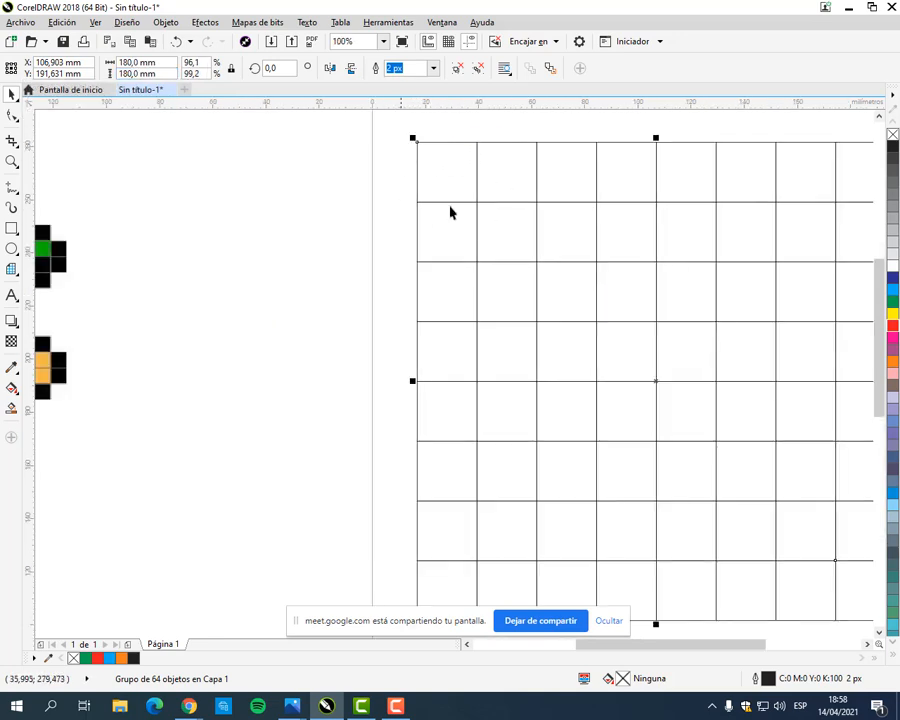
left_click(369, 261)
scroll(551, 325, "down", 1)
left_click_drag(565, 333, 471, 343)
left_click(480, 352)
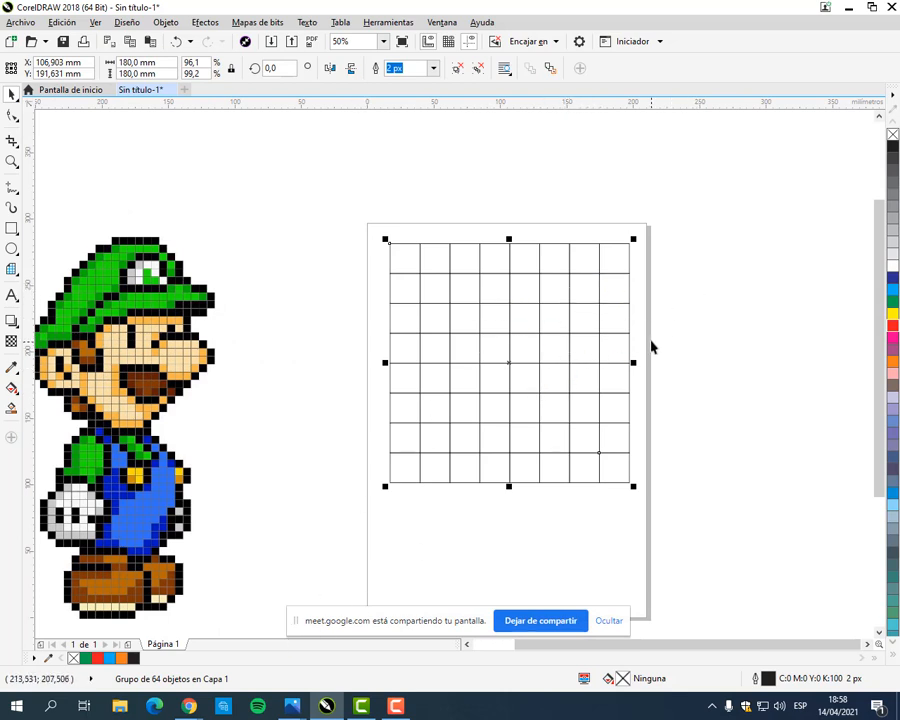
right_click(508, 312)
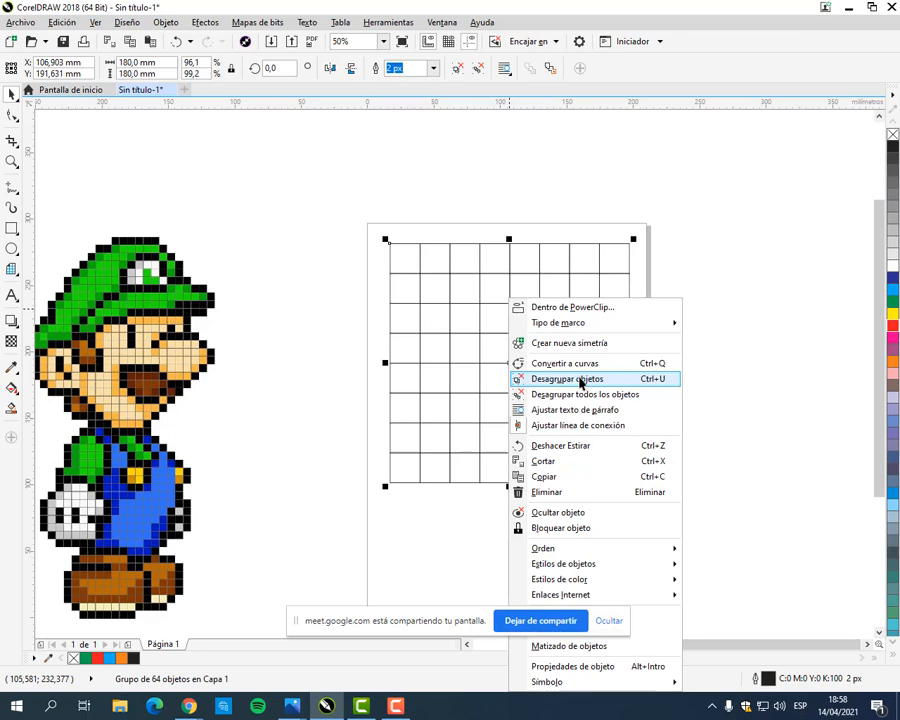
left_click(581, 381)
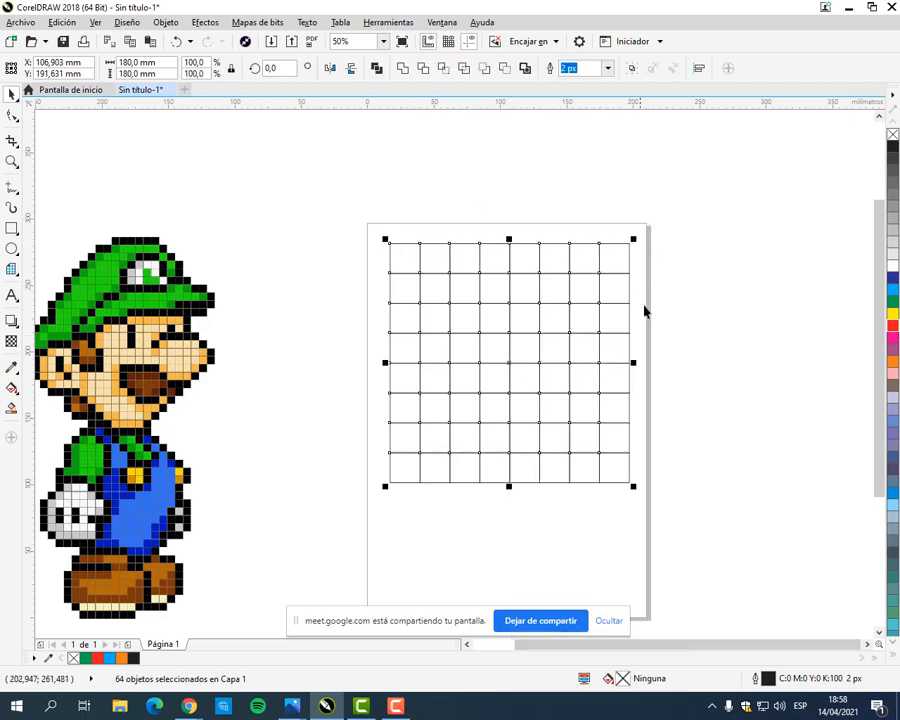
left_click(893, 314)
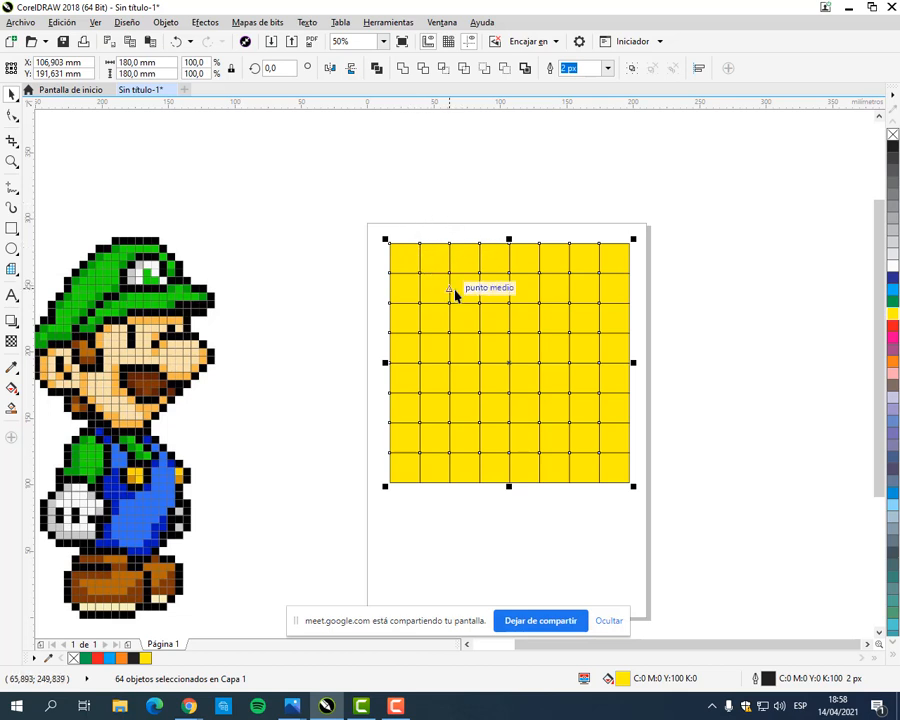
left_click(406, 185)
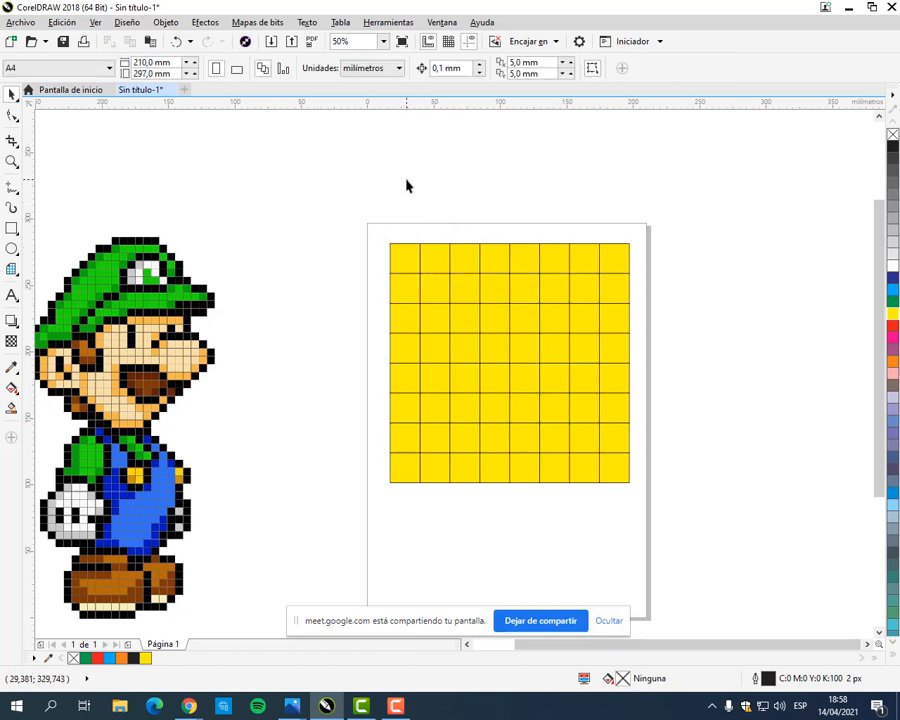
Step: Fill every other square of the grid's first row with green, sampling the colour from the first square with the eyedropper
left_click(411, 263)
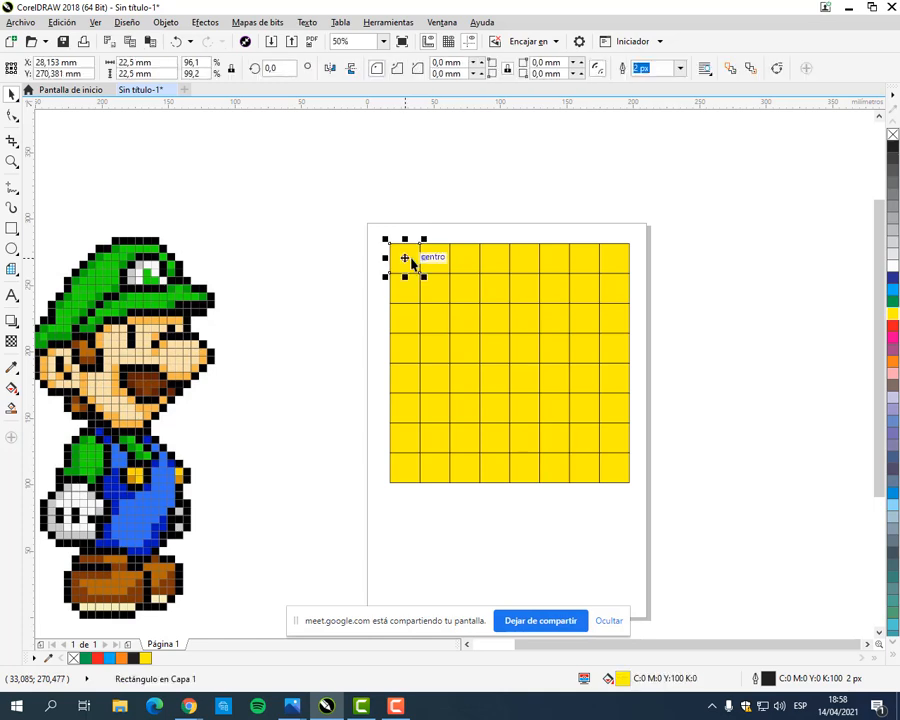
left_click(893, 300)
left_click(475, 268)
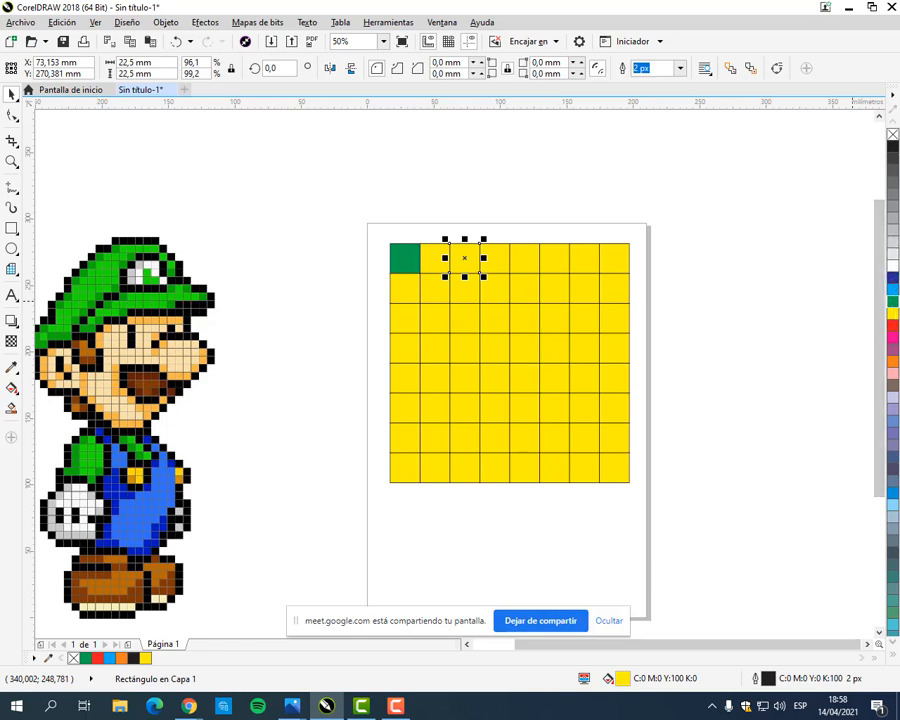
left_click(12, 370)
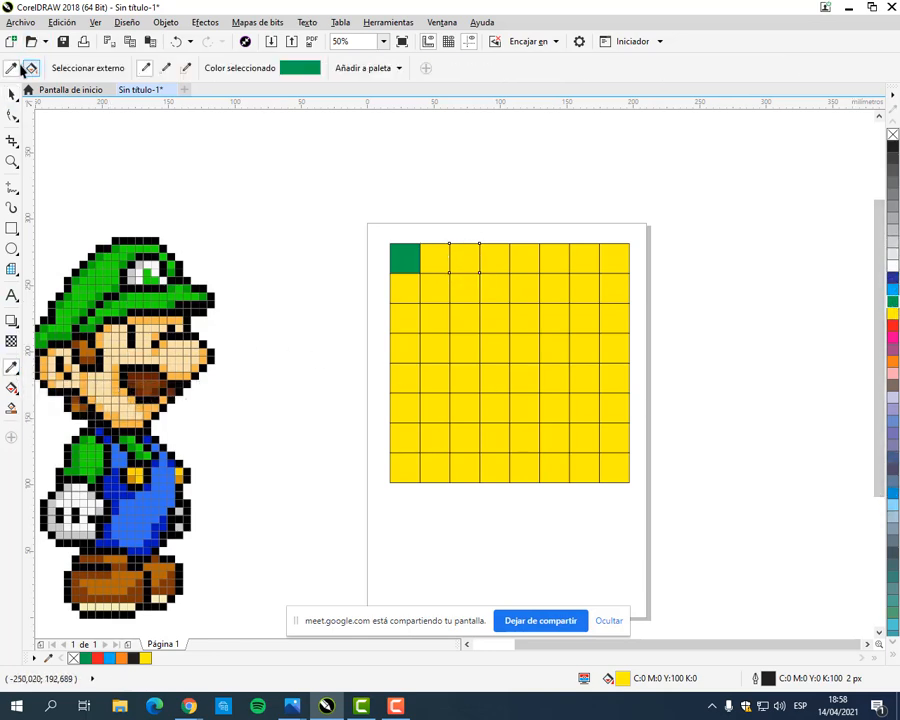
left_click(407, 260)
left_click(462, 265)
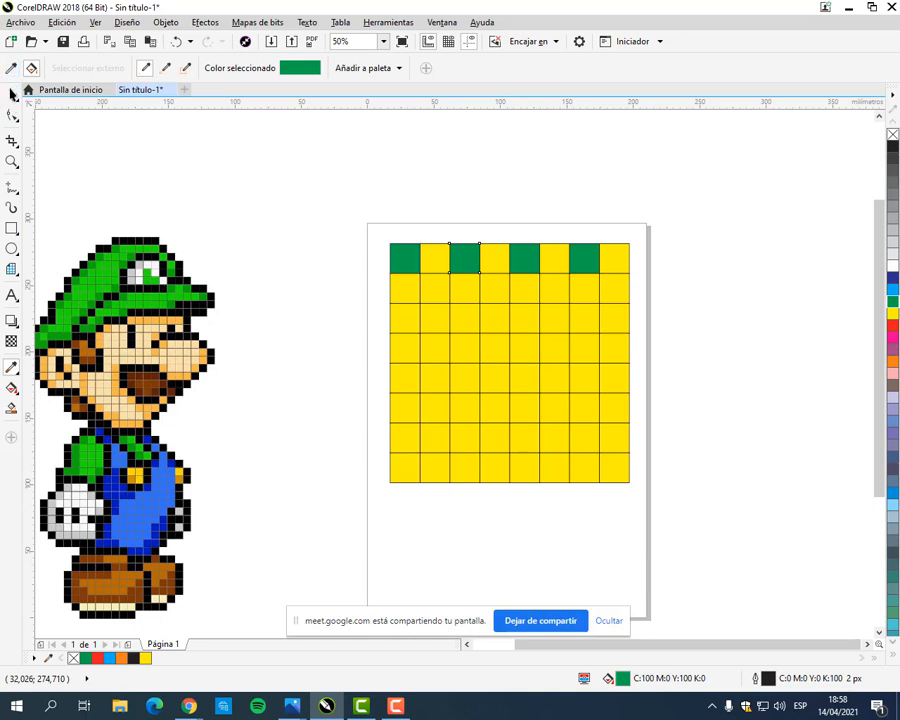
key("space")
left_click(590, 214)
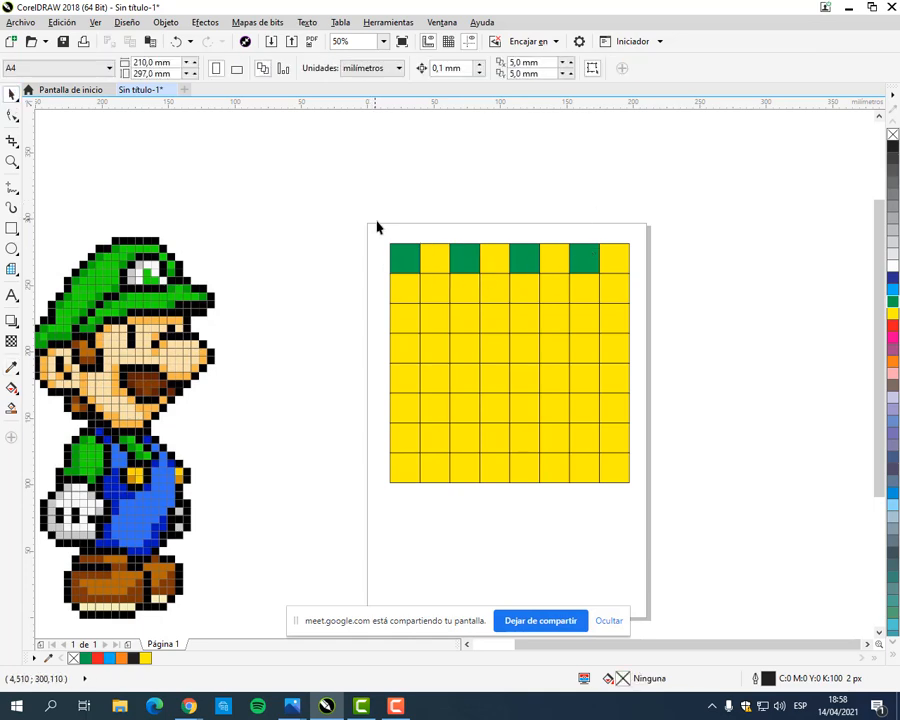
Step: Delete the whole checkerboard grid from the page and move the pixel-art Luigi image closer to the page
left_click_drag(377, 224, 615, 509)
key("Delete")
left_click_drag(434, 414, 524, 316)
left_click_drag(249, 356, 306, 343)
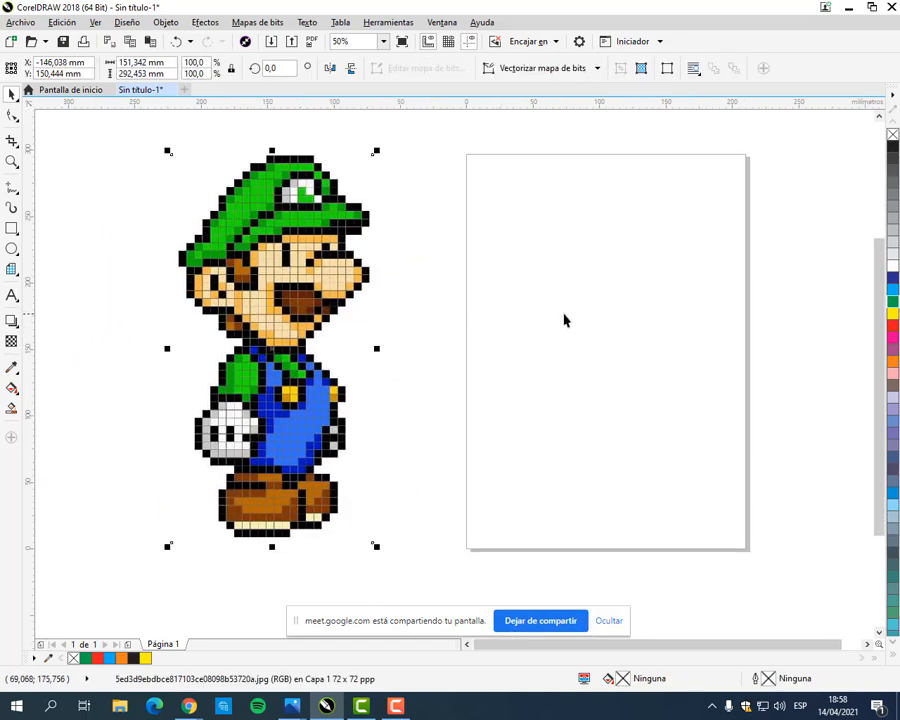
left_click(563, 315)
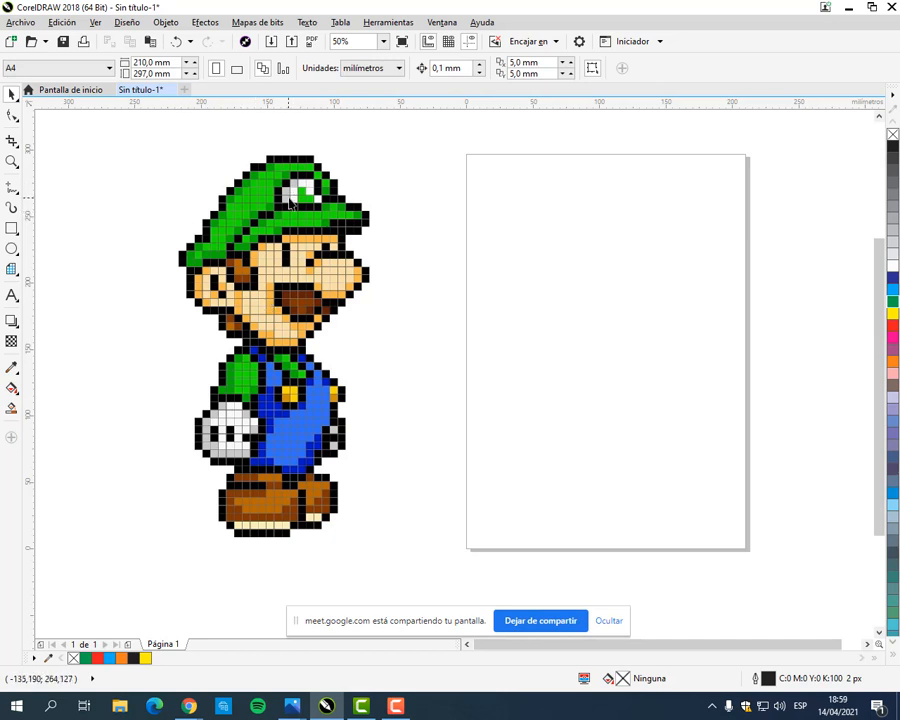
left_click(171, 90)
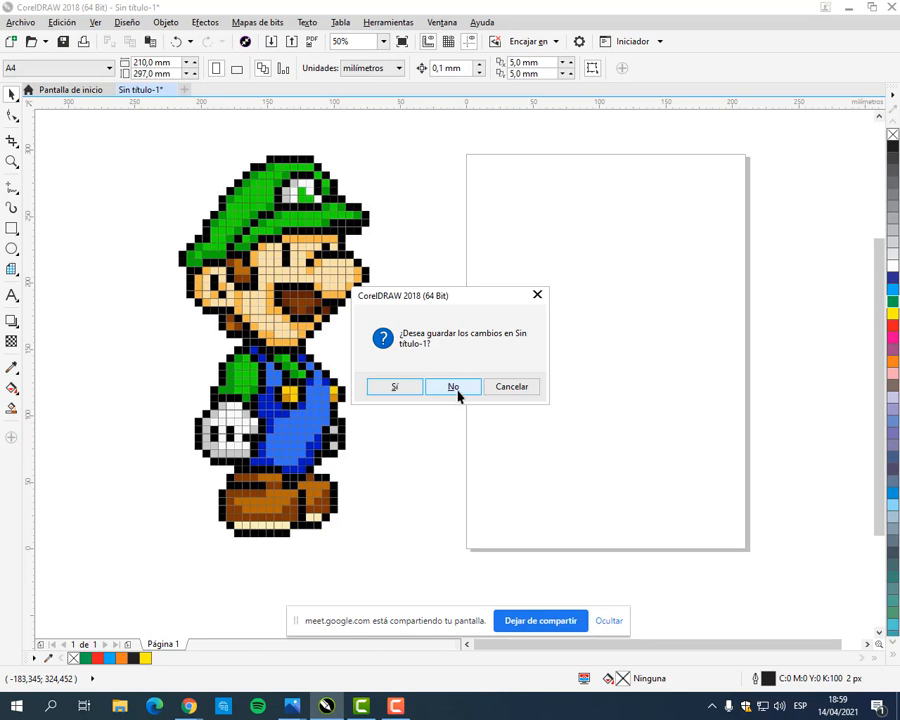
left_click(524, 388)
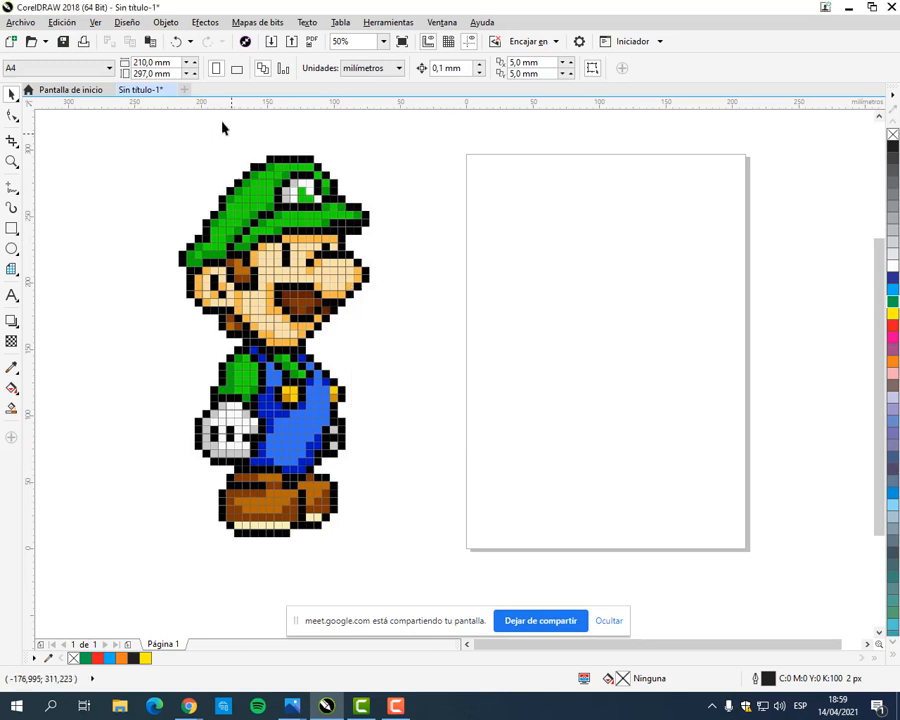
left_click(172, 90)
left_click(492, 388)
Step: Shift the pixel-art Luigi image slightly further toward the empty page and leave it deselected
left_click_drag(300, 243, 319, 248)
left_click(525, 432)
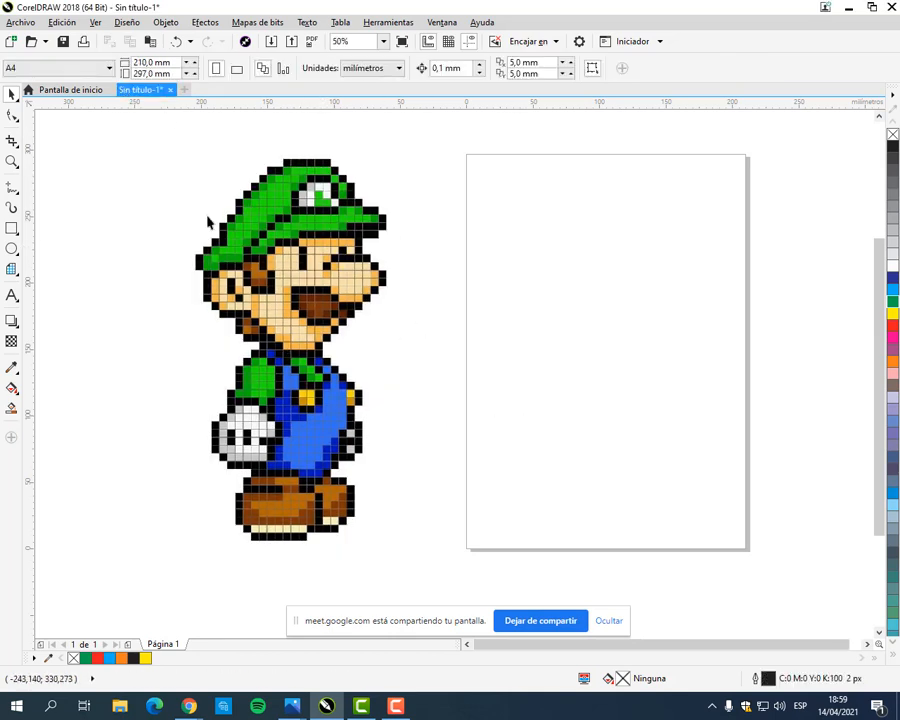
left_click(343, 231)
left_click(524, 296)
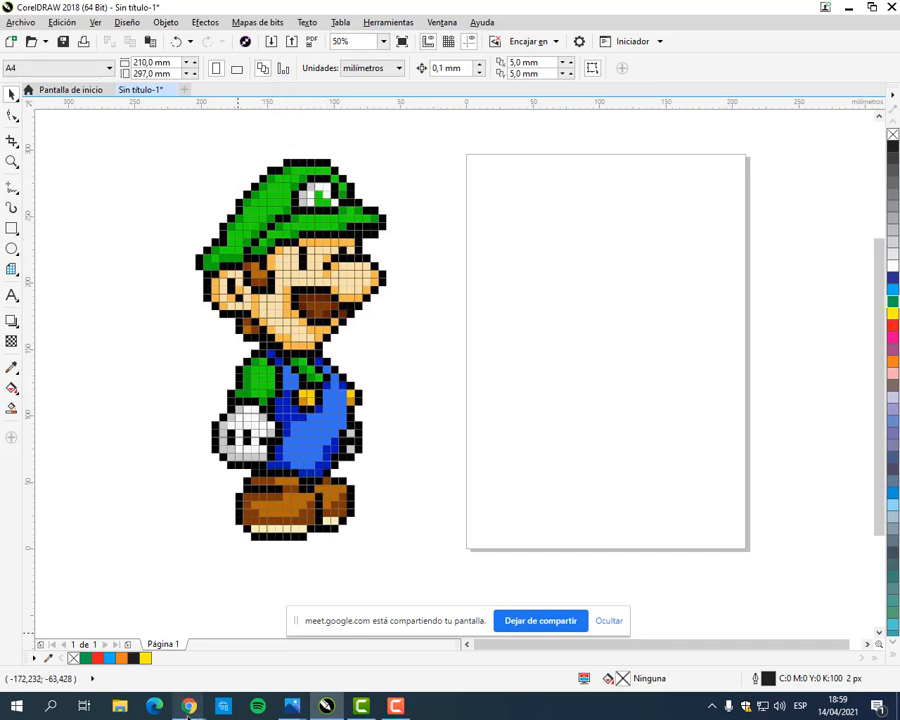
Step: Switch to Chrome, search for pinterest in a new tab and open the Pinterest site
mouse_move(189, 706)
left_click(104, 672)
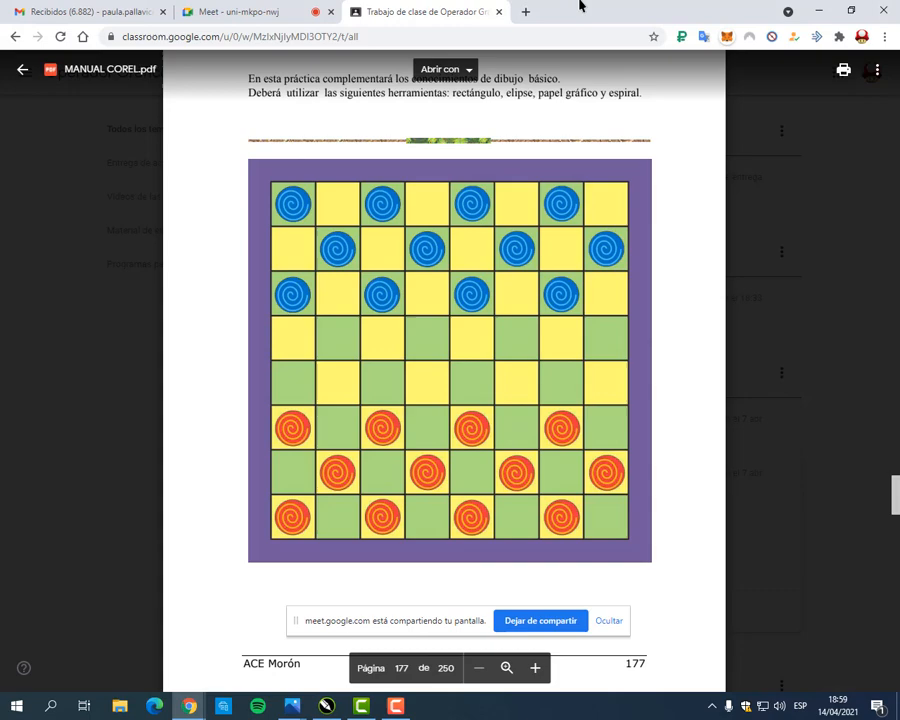
left_click(526, 12)
left_click(512, 40)
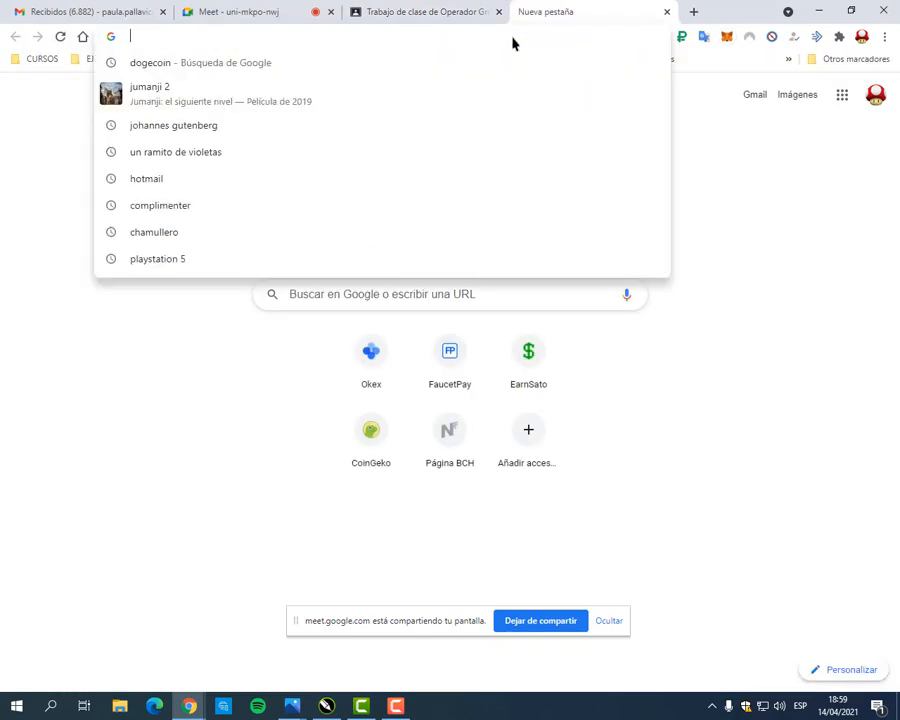
type("pinterest")
key("Return")
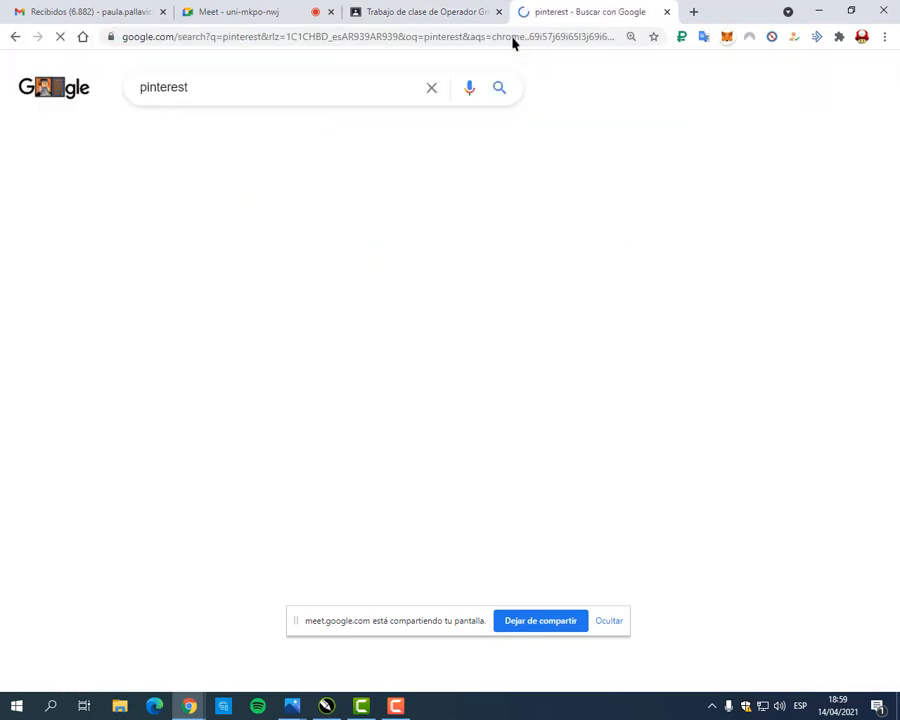
left_click(96, 219)
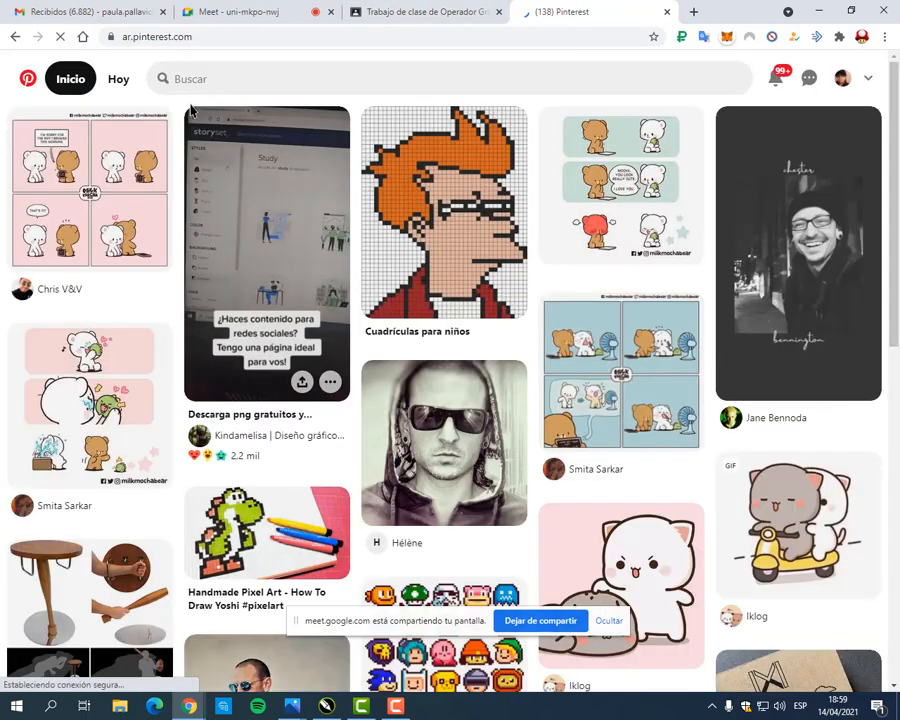
Step: Search Pinterest for pixel art
left_click(205, 80)
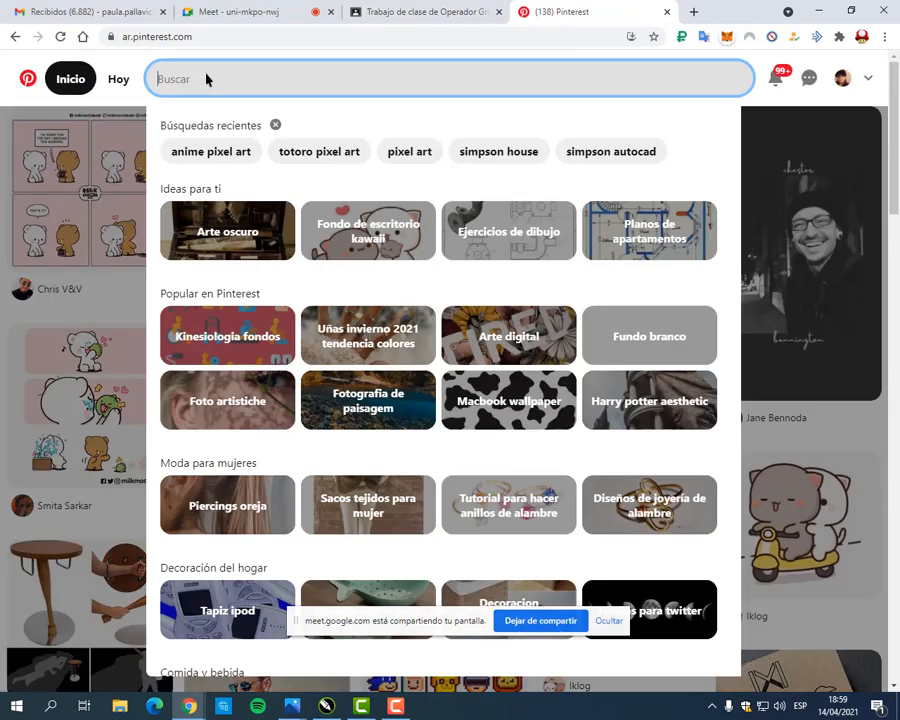
type("pi")
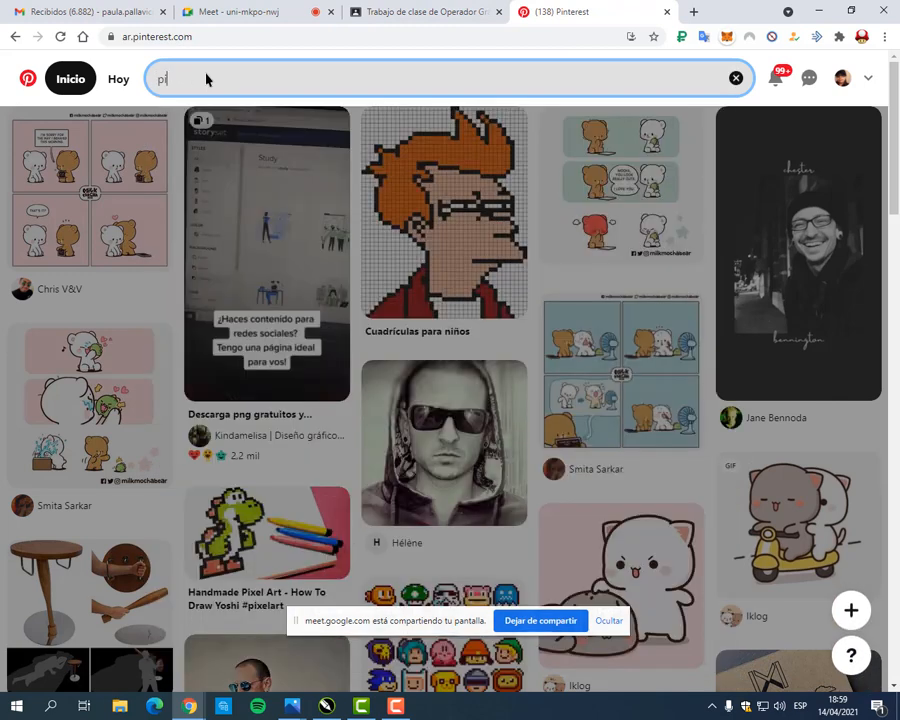
type("xe")
key("BackSpace")
type("xel")
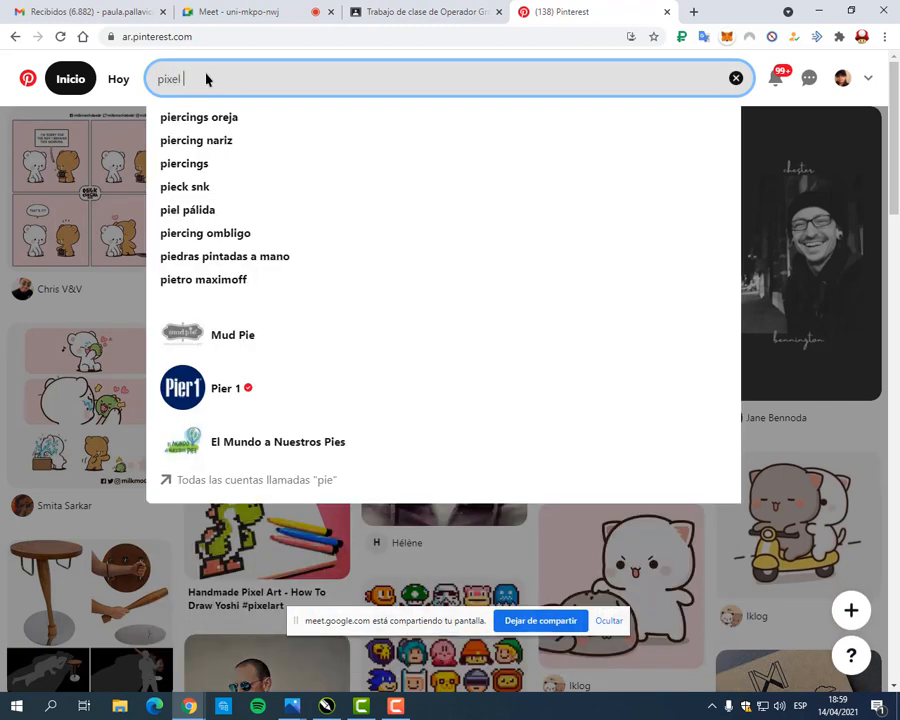
type(" art")
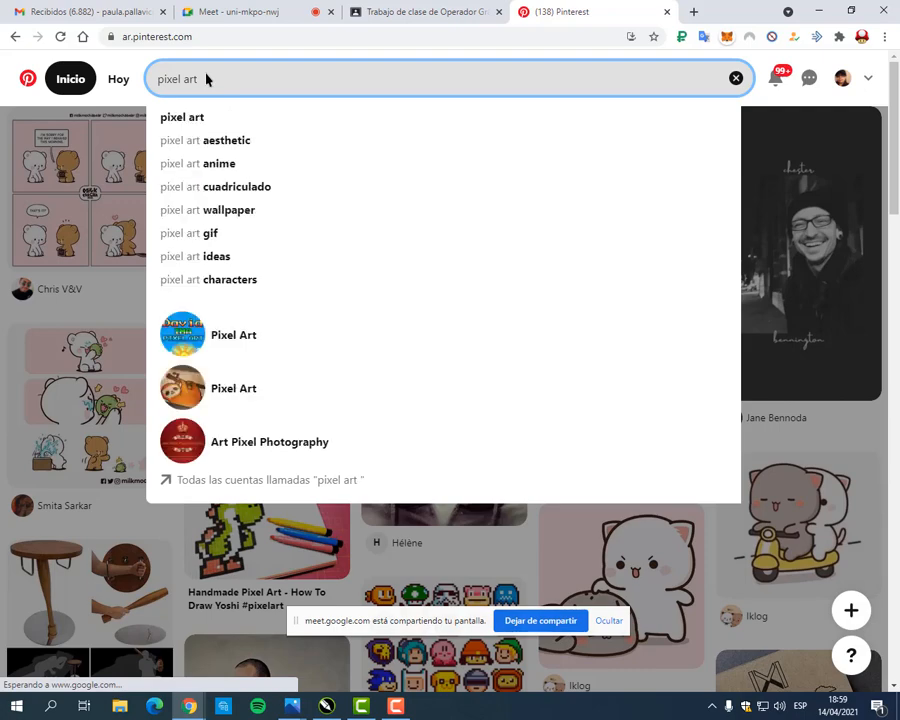
key("BackSpace")
key("BackSpace")
key("BackSpace")
key("BackSpace")
key("Down")
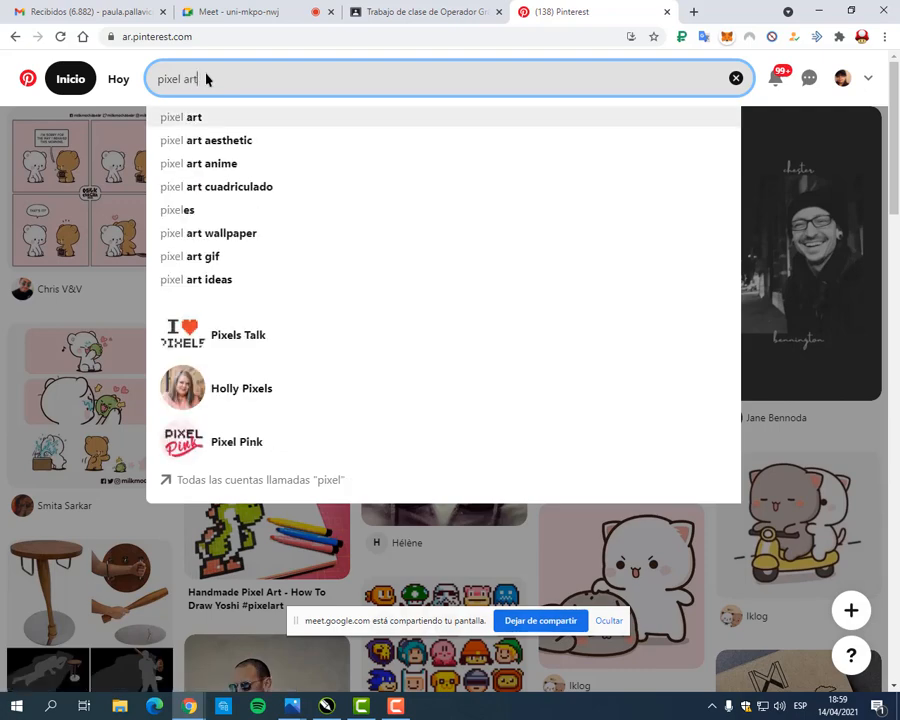
key("Return")
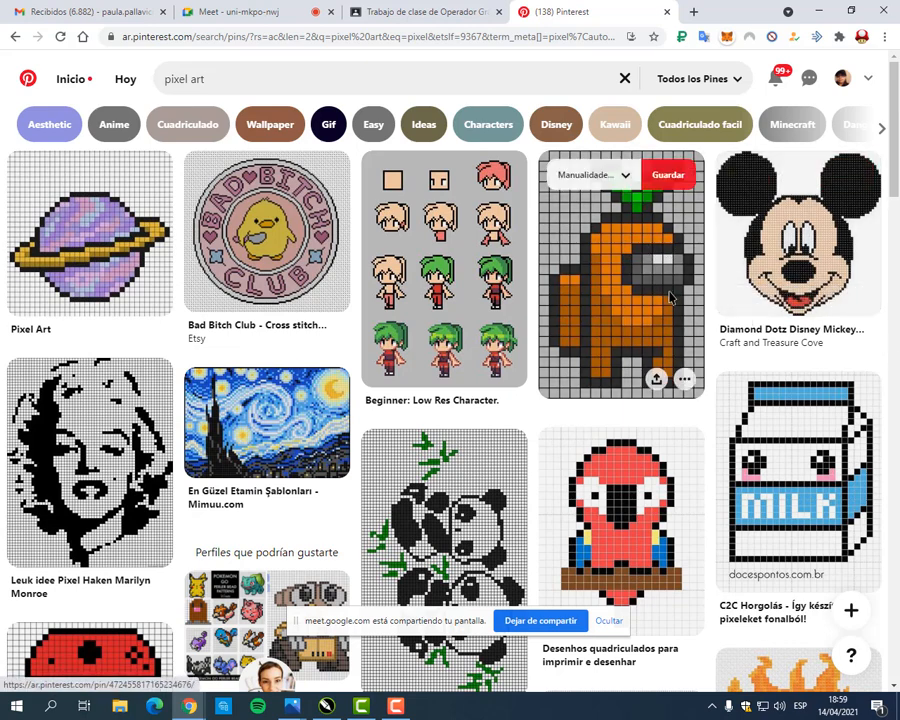
Step: Open the orange Among Us character pin and save its image to the Escritorio folder as a JPEG
left_click(630, 255)
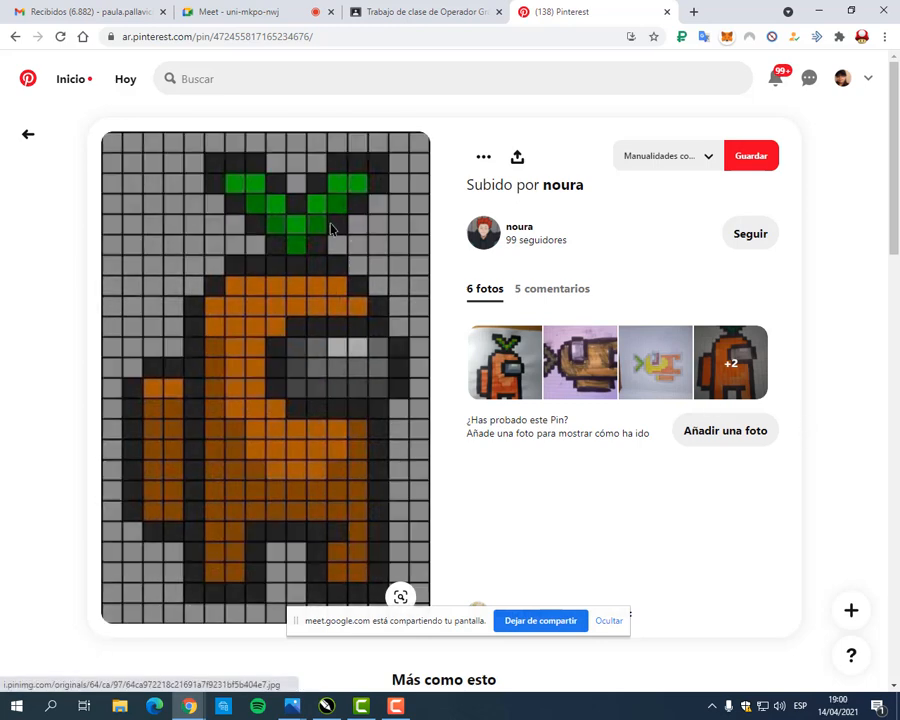
right_click(312, 210)
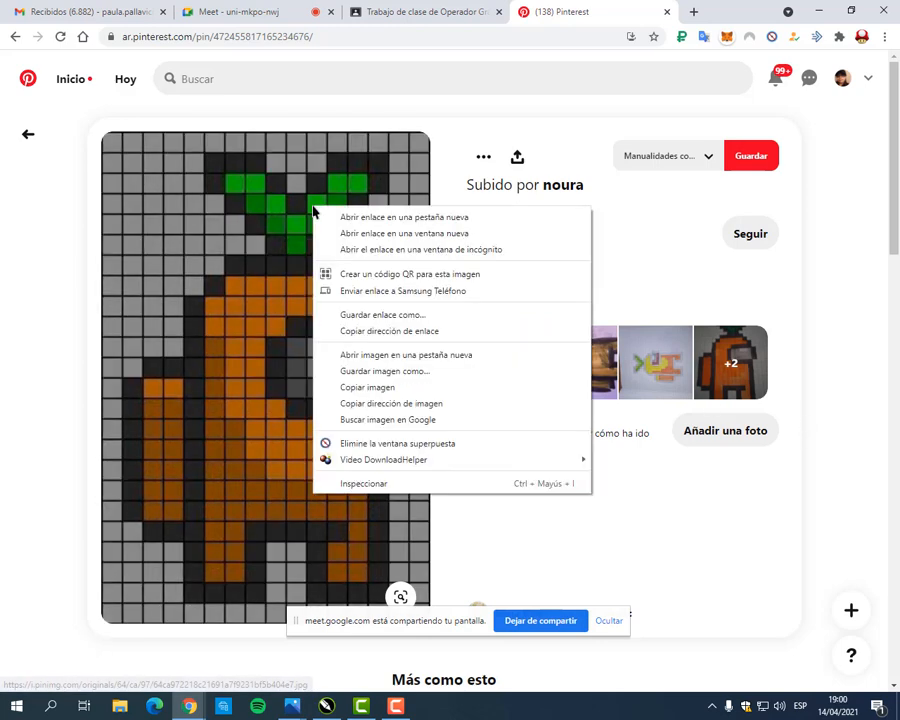
left_click(384, 372)
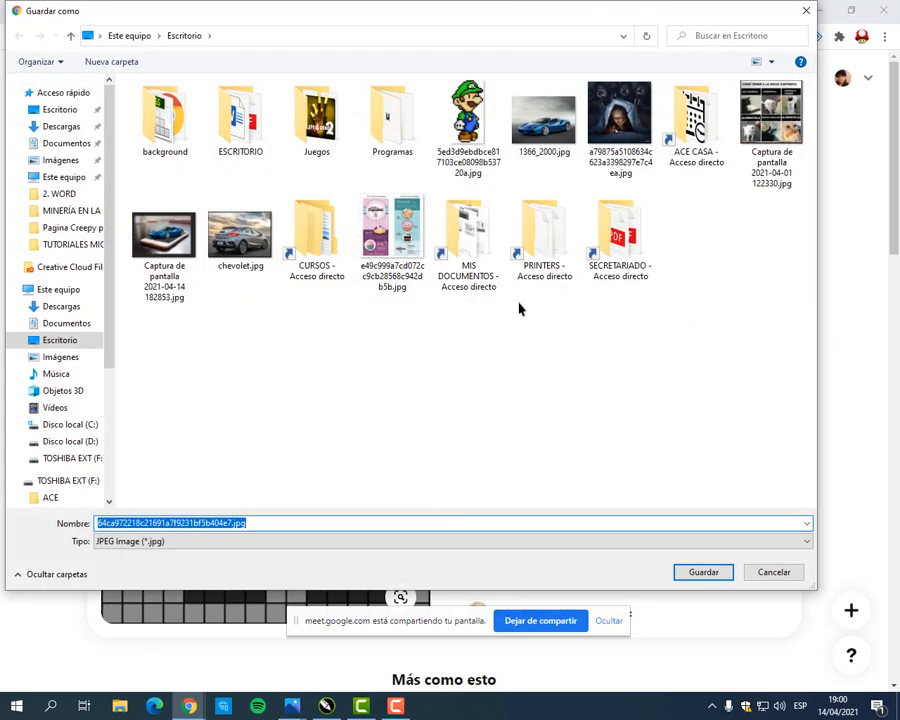
left_click(704, 574)
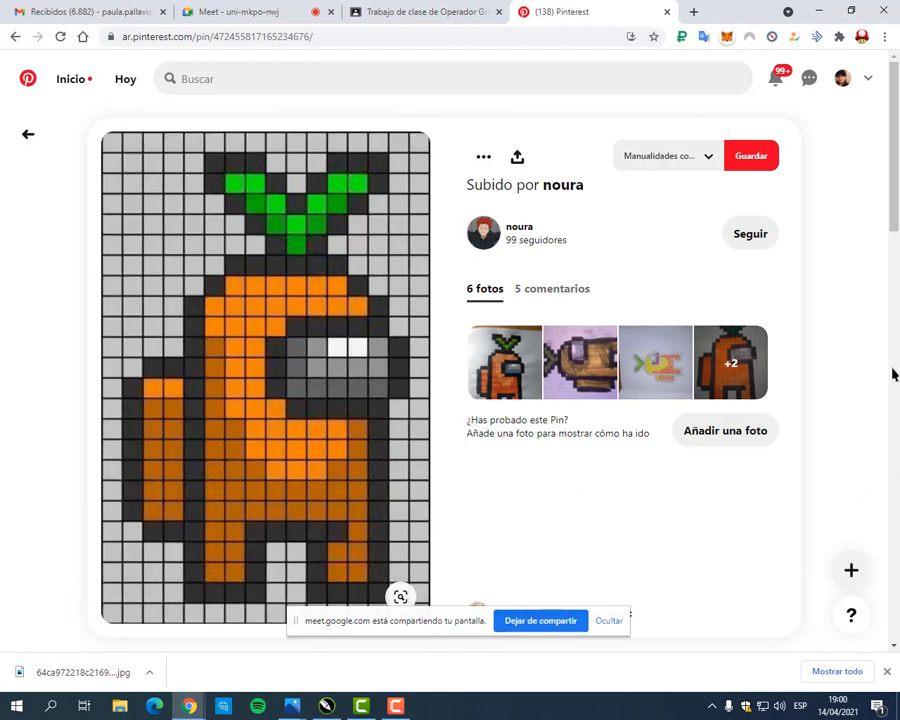
Step: Return to the pixel art results, browse further and view the pin of Homer Simpson eating a donut
left_click(28, 134)
scroll(762, 313, "down", 5)
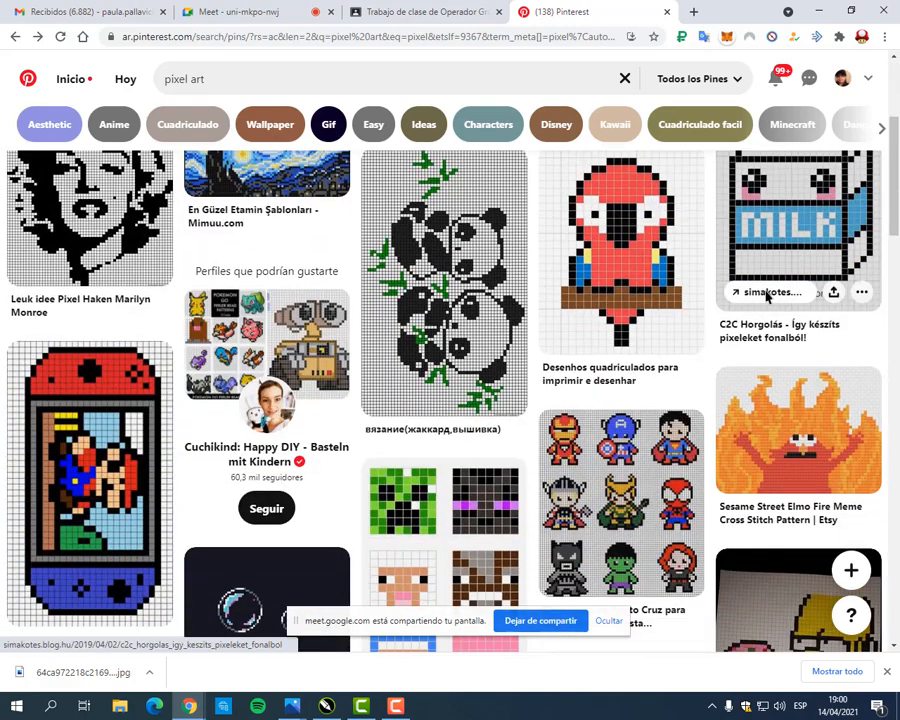
scroll(770, 300, "down", 3)
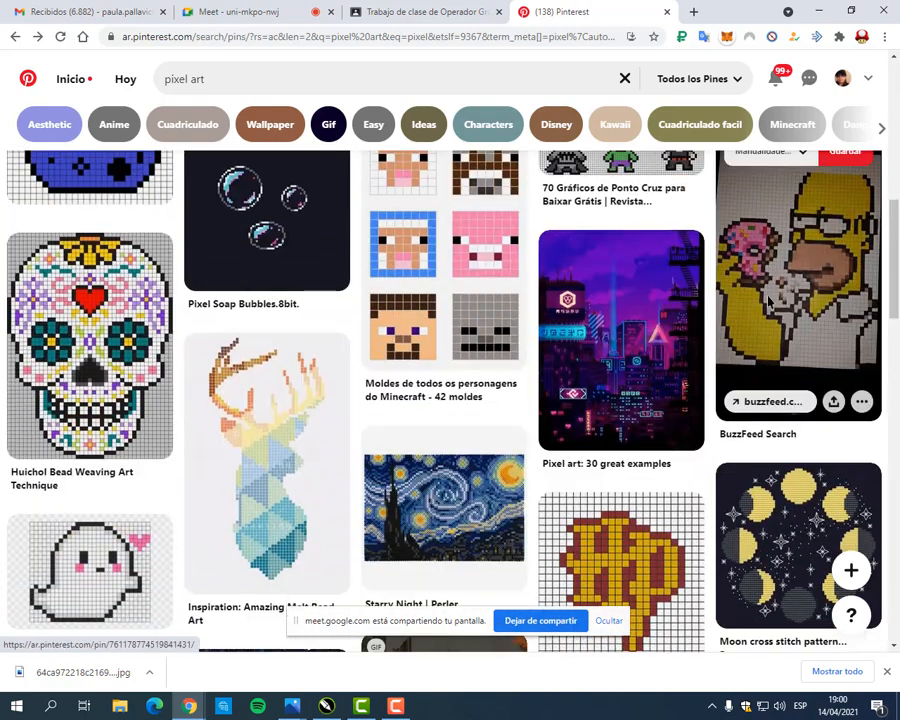
left_click(795, 313)
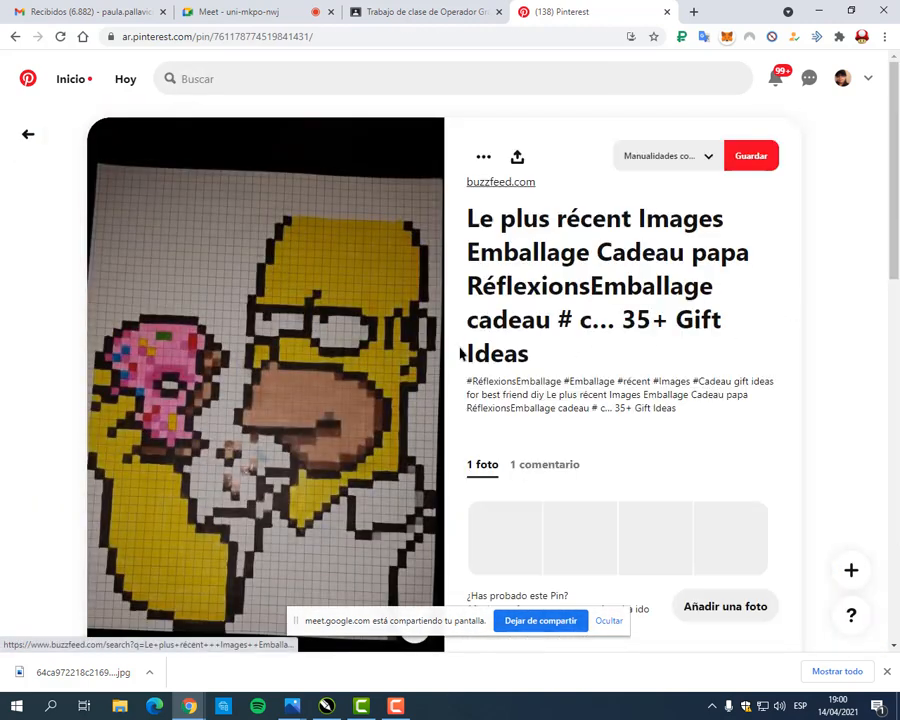
scroll(300, 400, "down", 2)
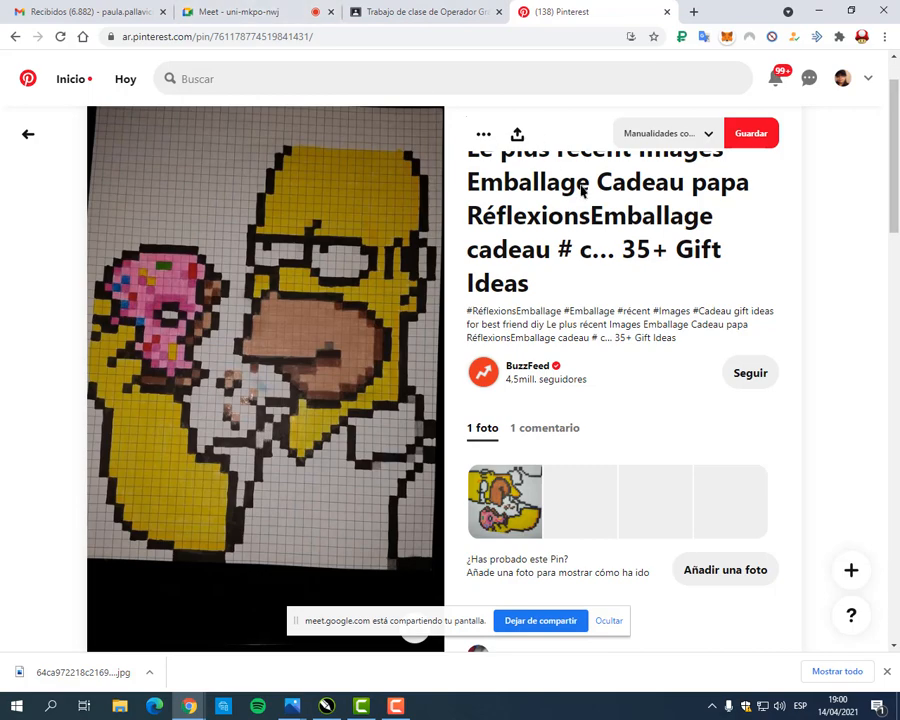
Step: Switch back to CorelDRAW, open Relleno PixelArt.cdr and close the untitled document without saving its changes
left_click(818, 11)
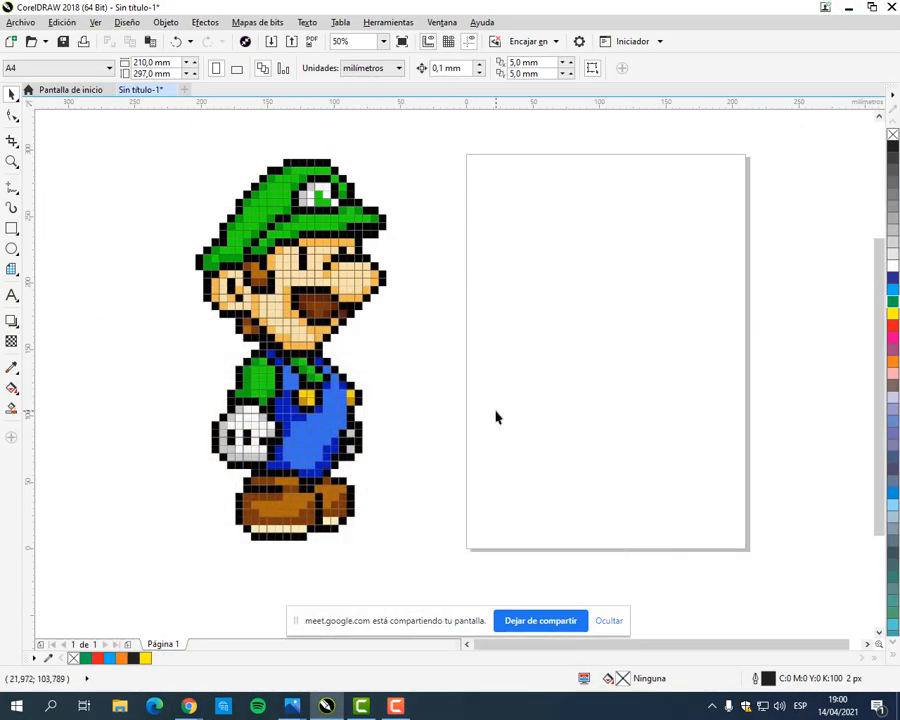
left_click(278, 246)
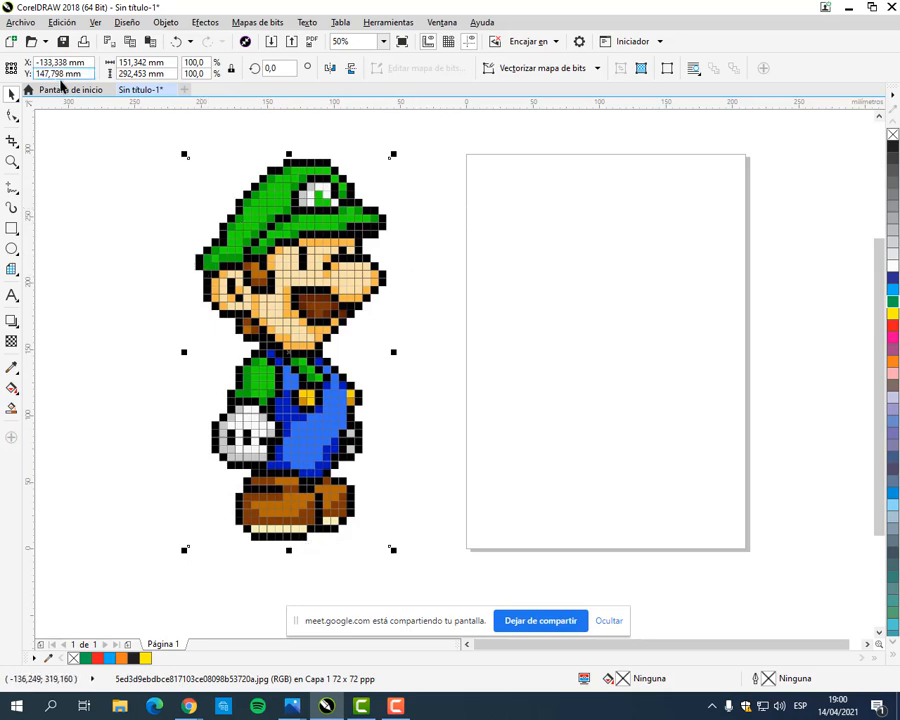
left_click(67, 90)
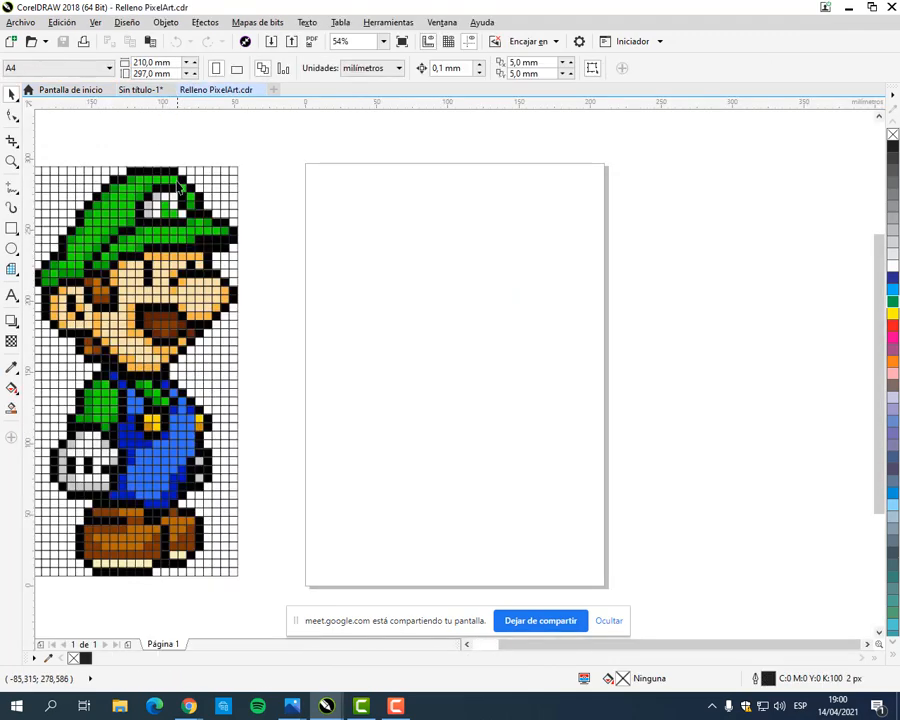
left_click_drag(232, 243, 320, 219)
left_click(172, 90)
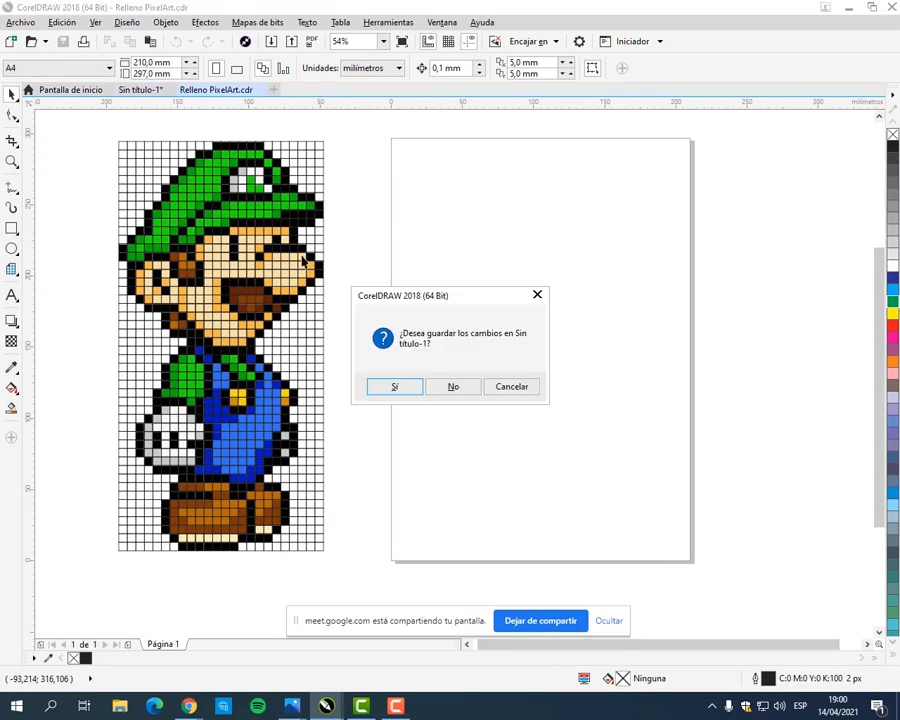
left_click(453, 386)
Step: Select the gridded Luigi drawing and examine how many cells it spans across and down
left_click(320, 168)
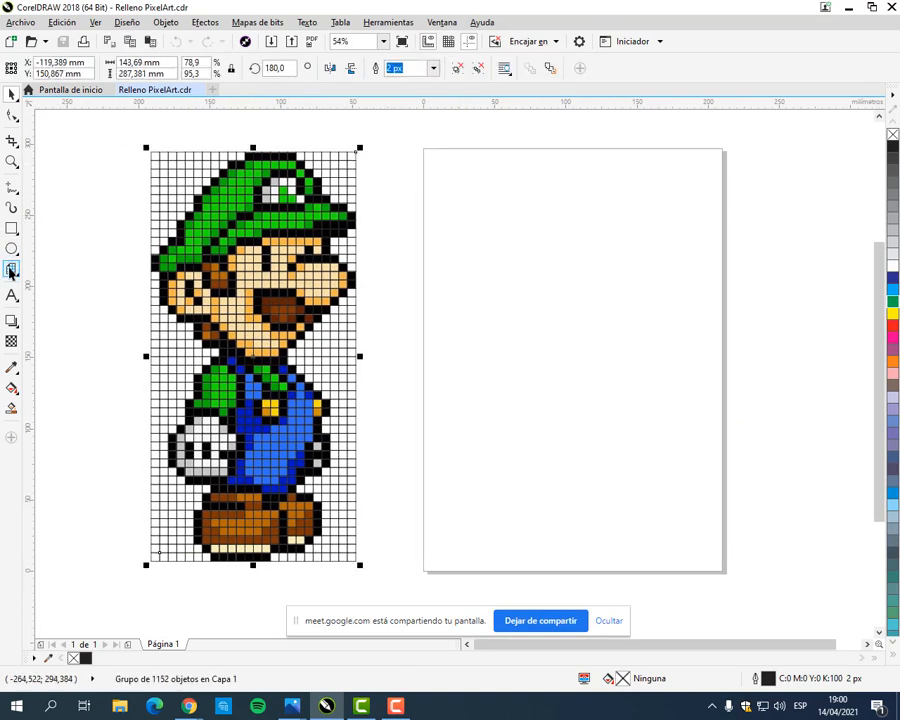
left_click(11, 271)
left_click(10, 93)
scroll(168, 162, "up", 4)
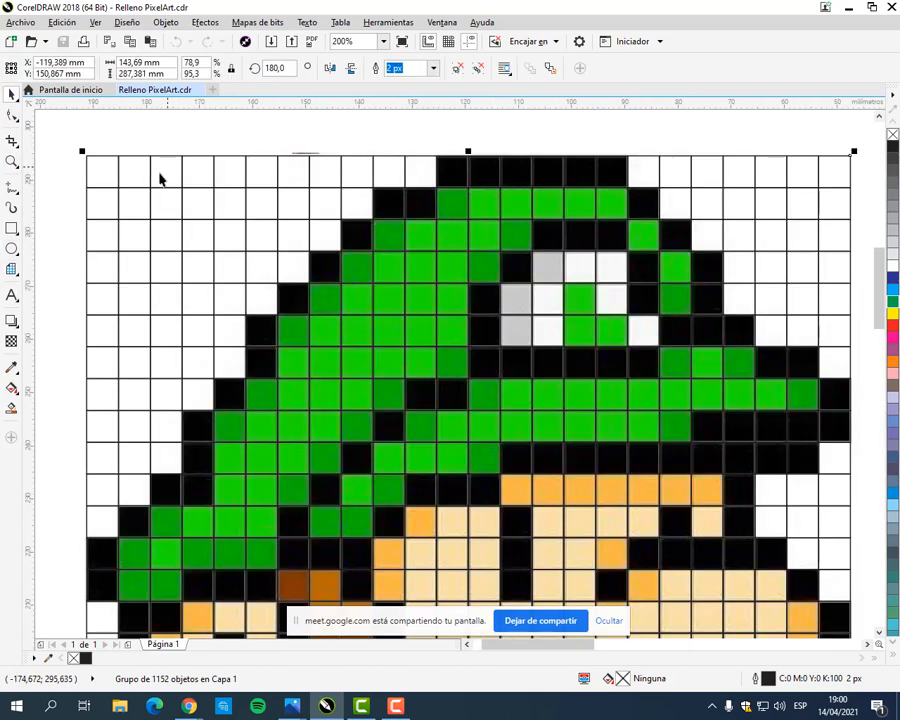
scroll(165, 178, "down", 2)
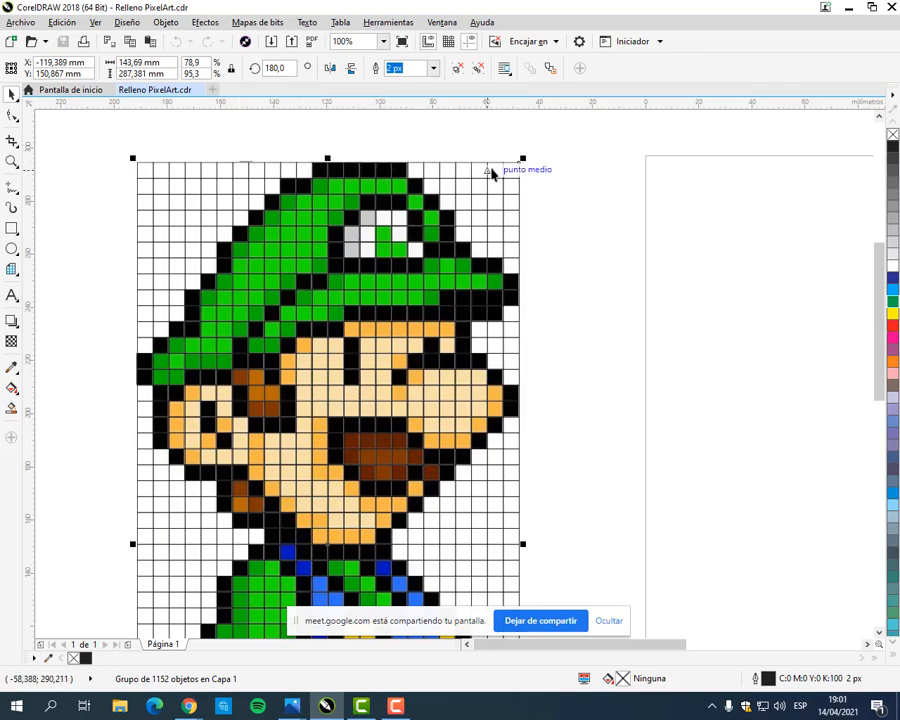
scroll(620, 241, "down", 3)
scroll(617, 323, "down", 2)
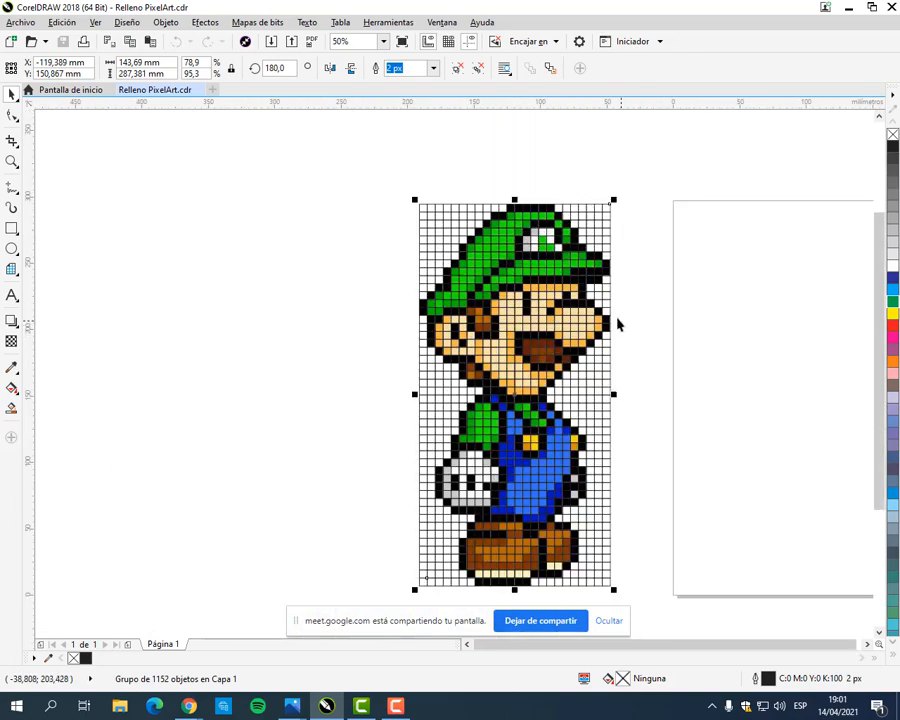
left_click_drag(618, 323, 456, 275)
scroll(231, 187, "up", 1)
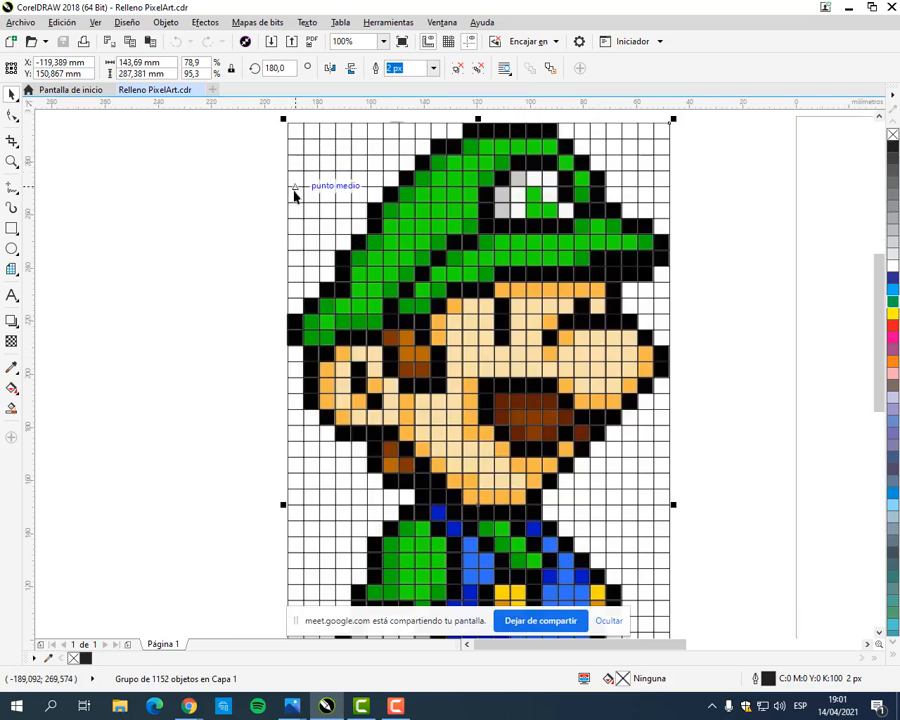
scroll(295, 240, "down", 2)
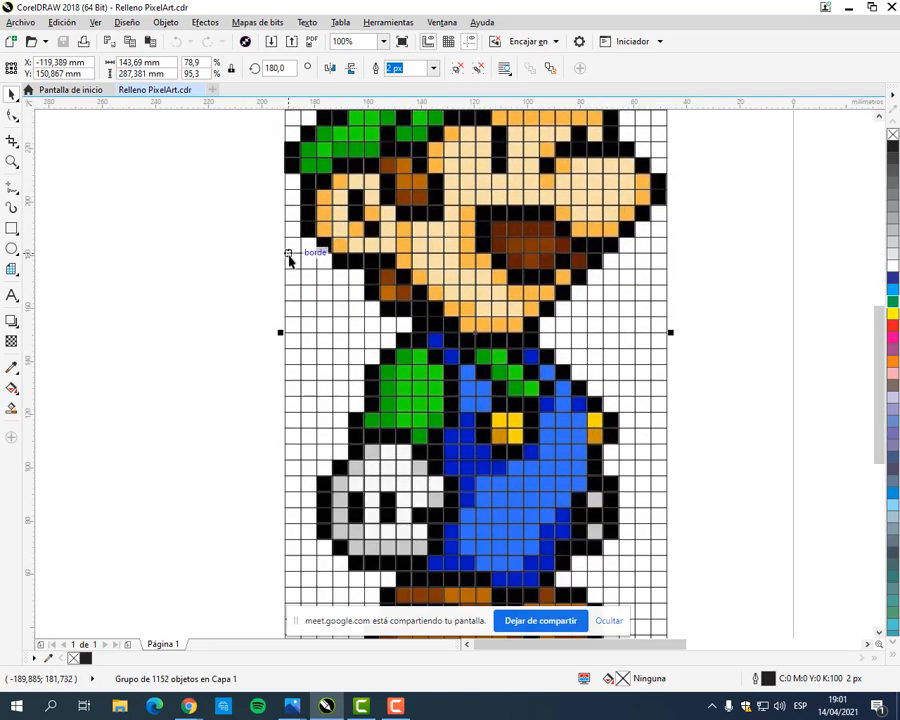
scroll(297, 468, "down", 1)
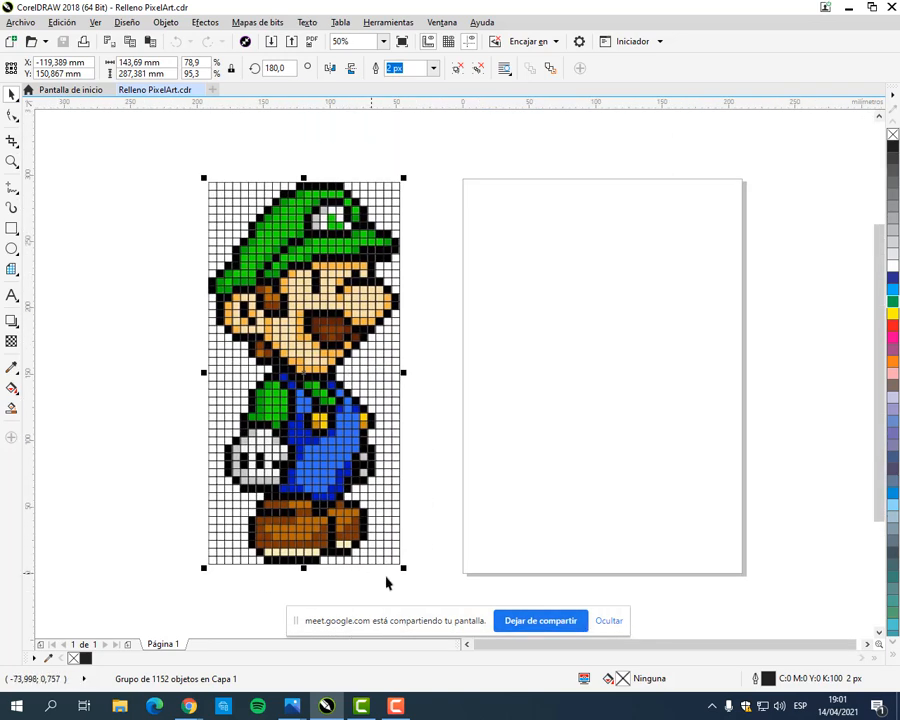
Step: Draw a Graph Paper grid of 24 columns and 48 rows on the page, about 126 by 268 mm
left_click(72, 281)
left_click(11, 269)
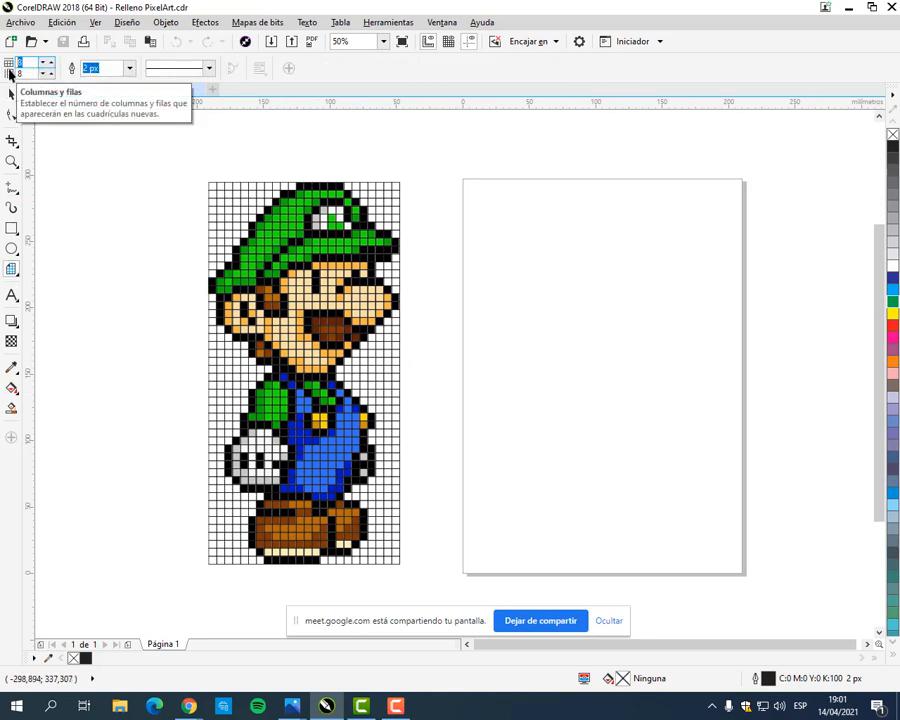
type("4")
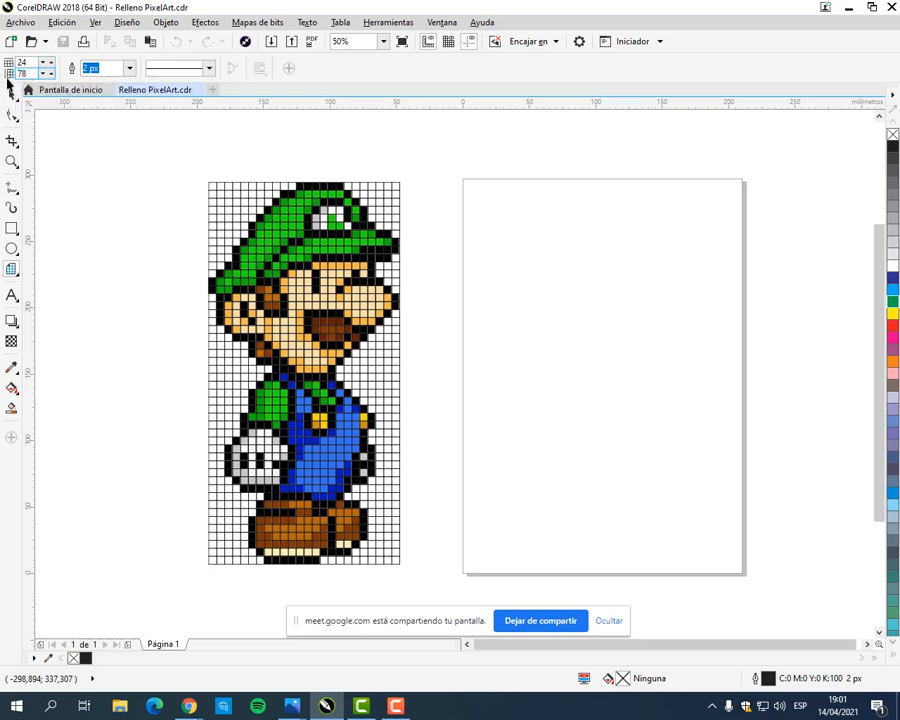
key("BackSpace")
left_click_drag(479, 194, 647, 552)
left_click(11, 93)
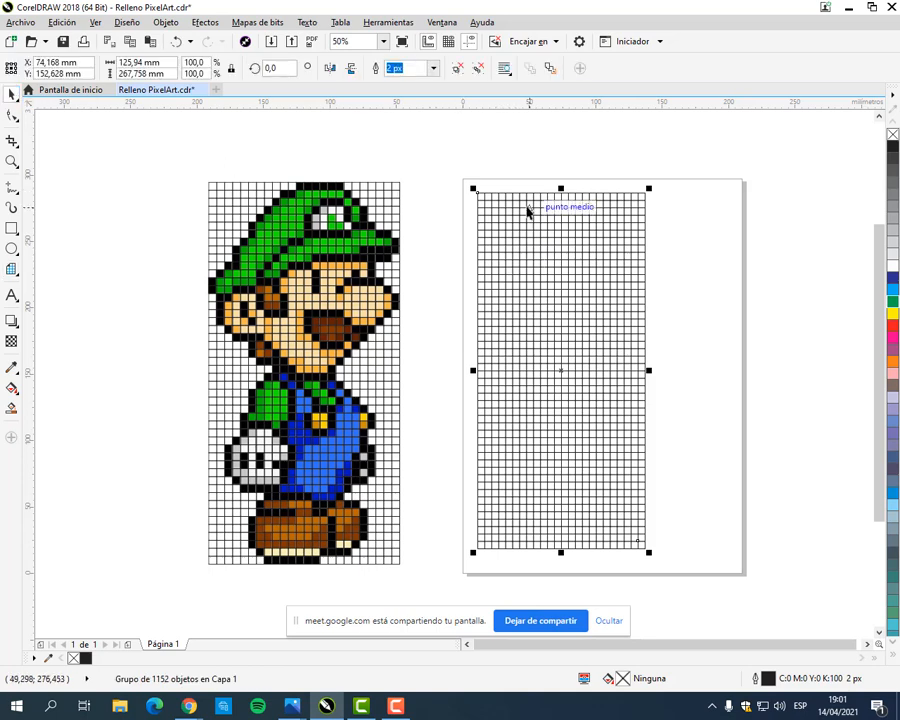
Step: Set the new grid's width and height to 100 mm each
left_click(168, 63)
type("100")
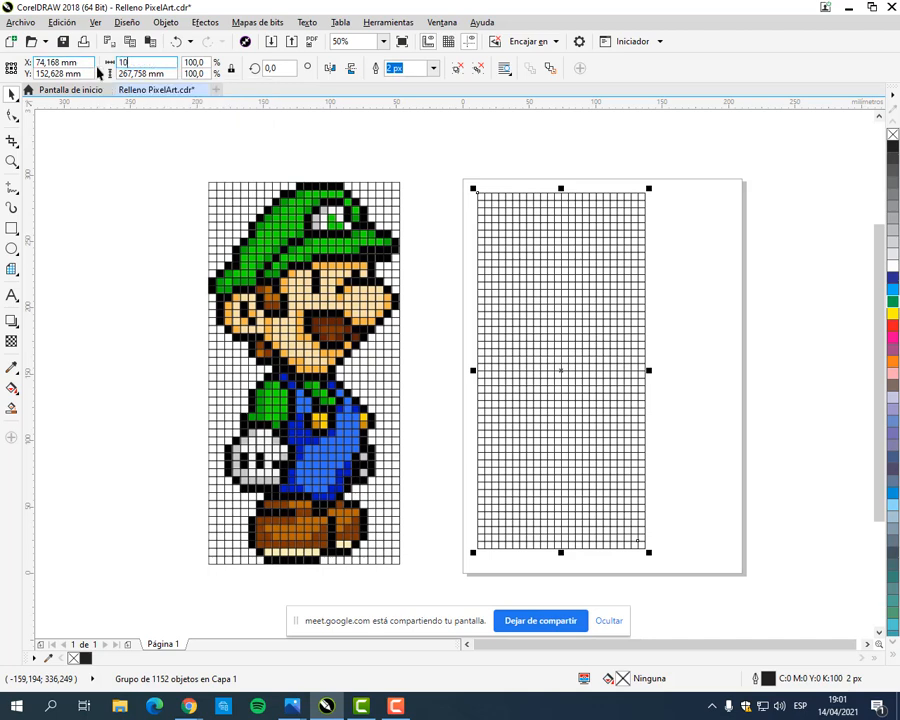
key("Tab")
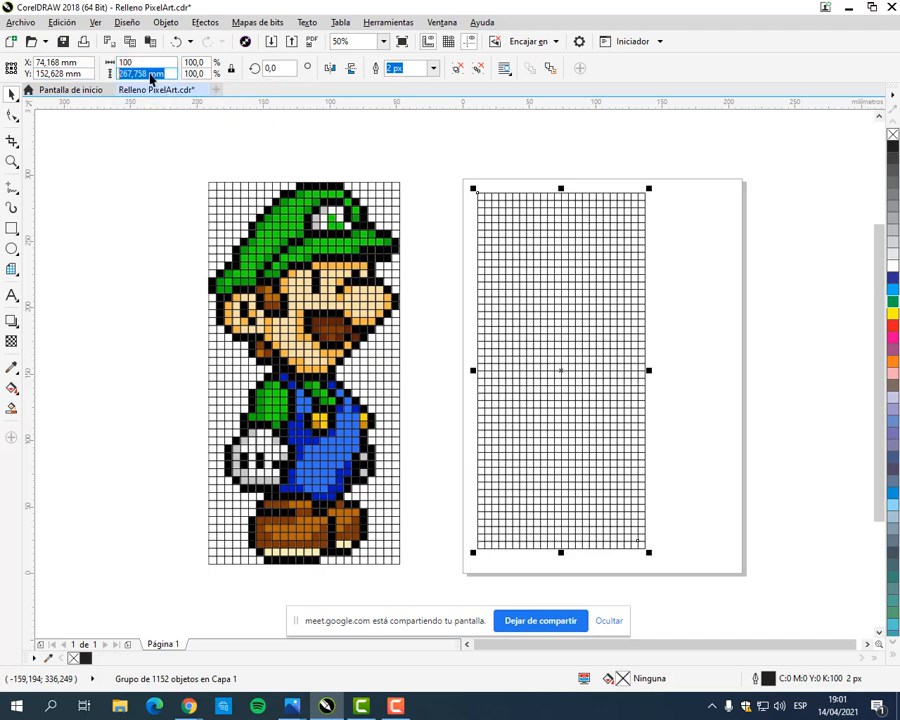
type("100")
key("Return")
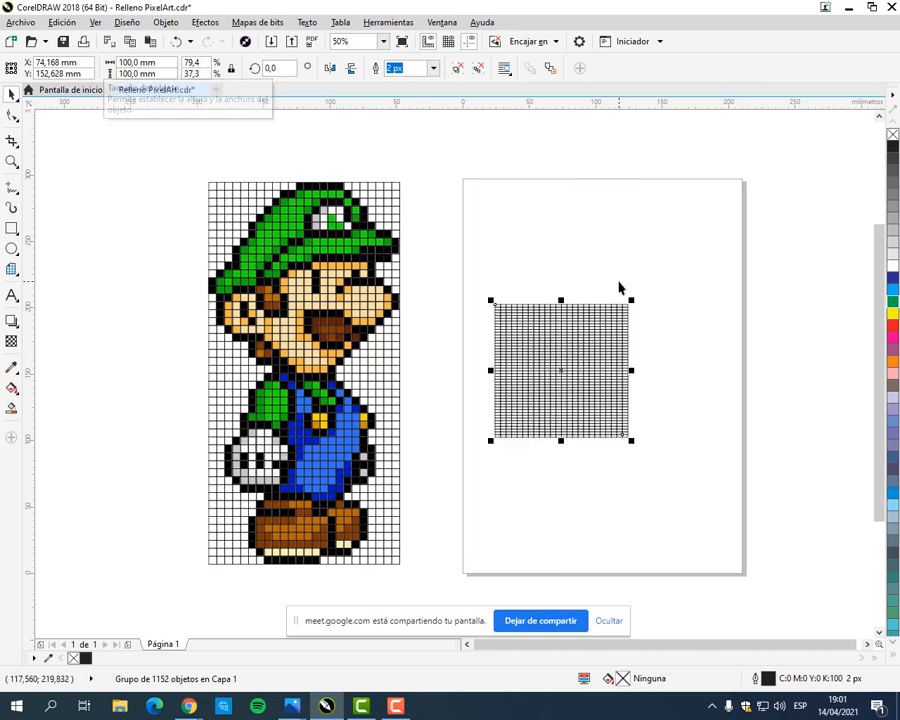
Step: Examine the cell proportions of the resized grid up close and compare it with the Luigi drawing
scroll(500, 336, "up", 4)
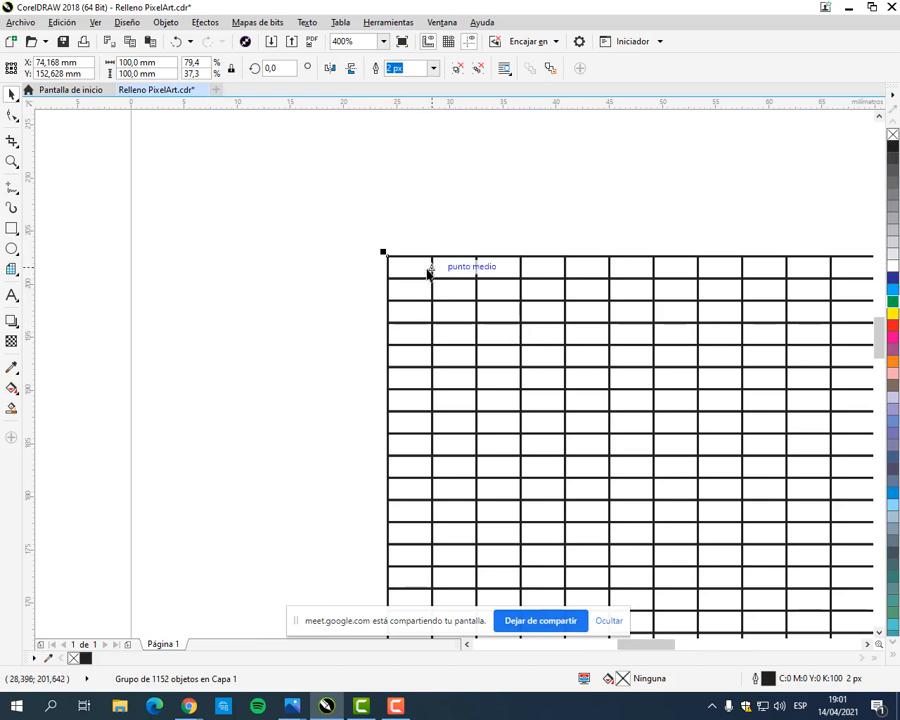
scroll(426, 272, "down", 2)
scroll(426, 276, "down", 1)
scroll(541, 335, "up", 1)
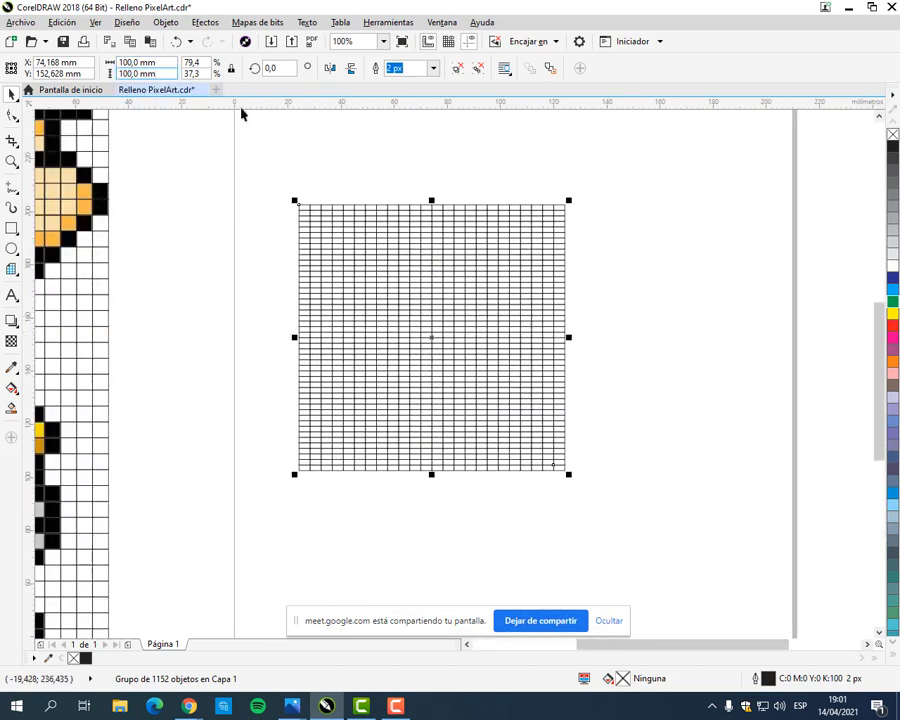
scroll(316, 206, "up", 2)
scroll(316, 206, "down", 4)
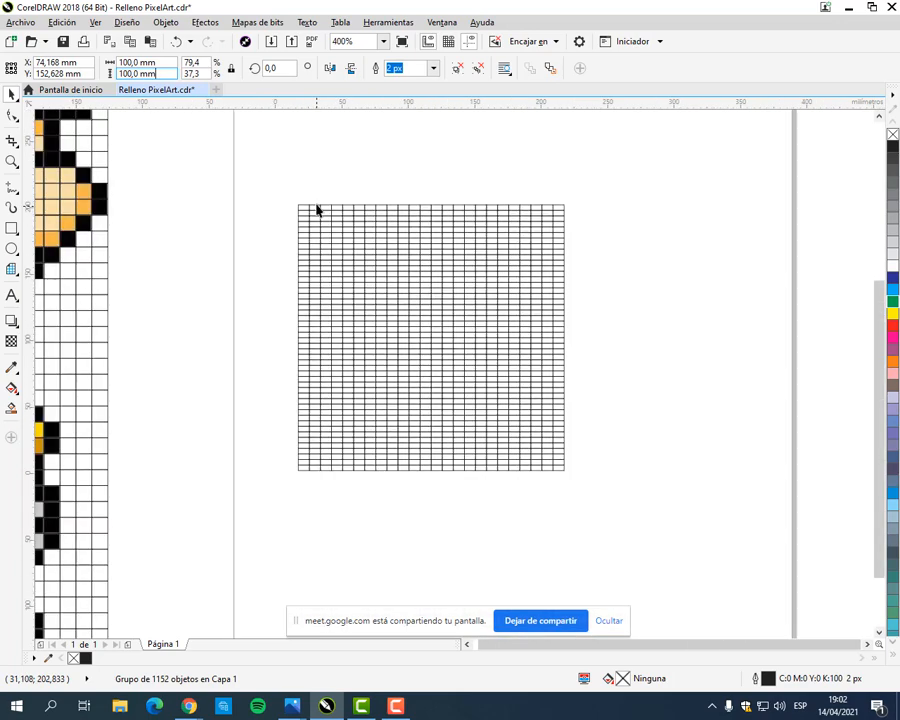
scroll(314, 206, "up", 1)
left_click_drag(236, 206, 340, 245)
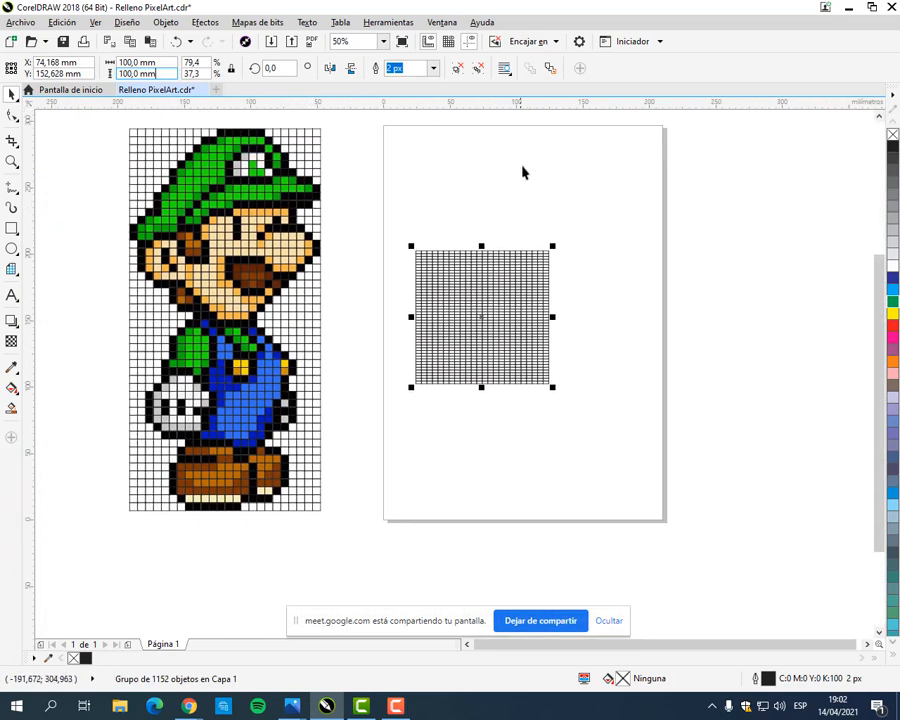
Step: Undo the grid's last resize and check the Graph Paper tool's column and row counts
left_click(176, 42)
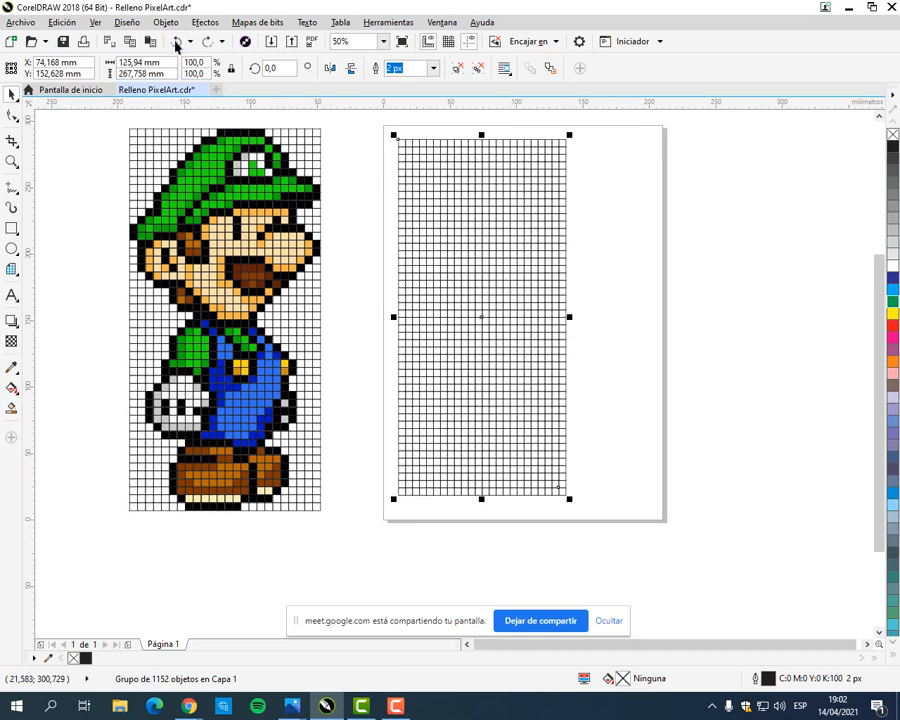
left_click(110, 143)
left_click(11, 269)
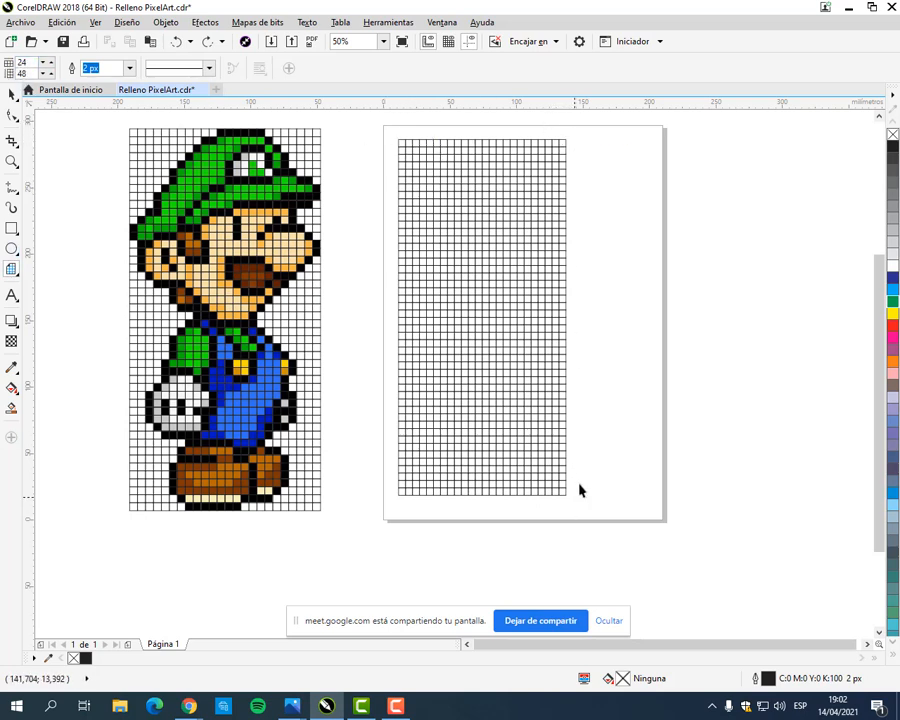
left_click(11, 93)
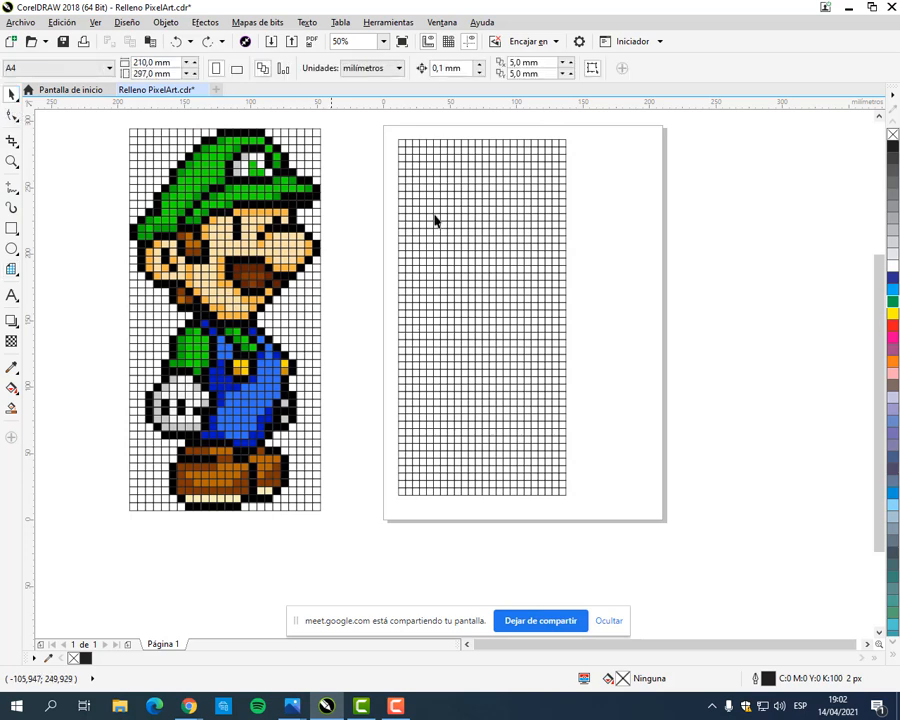
Step: Set the grid's width to 24 mm and its height to 48 mm to match its column and row counts
left_click(470, 165)
left_click_drag(169, 63, 83, 68)
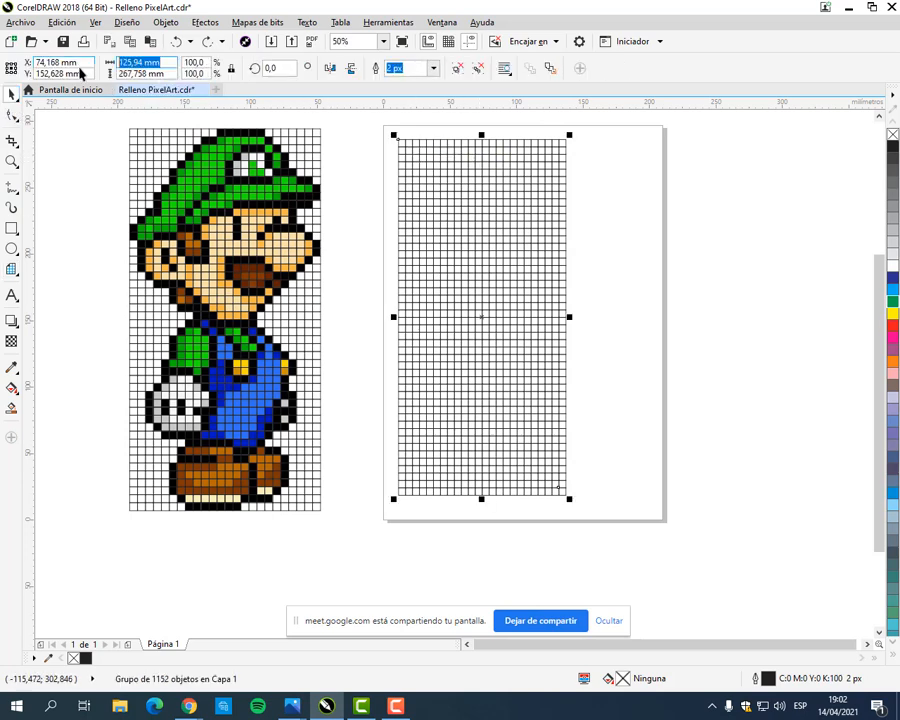
type("24")
key("Tab")
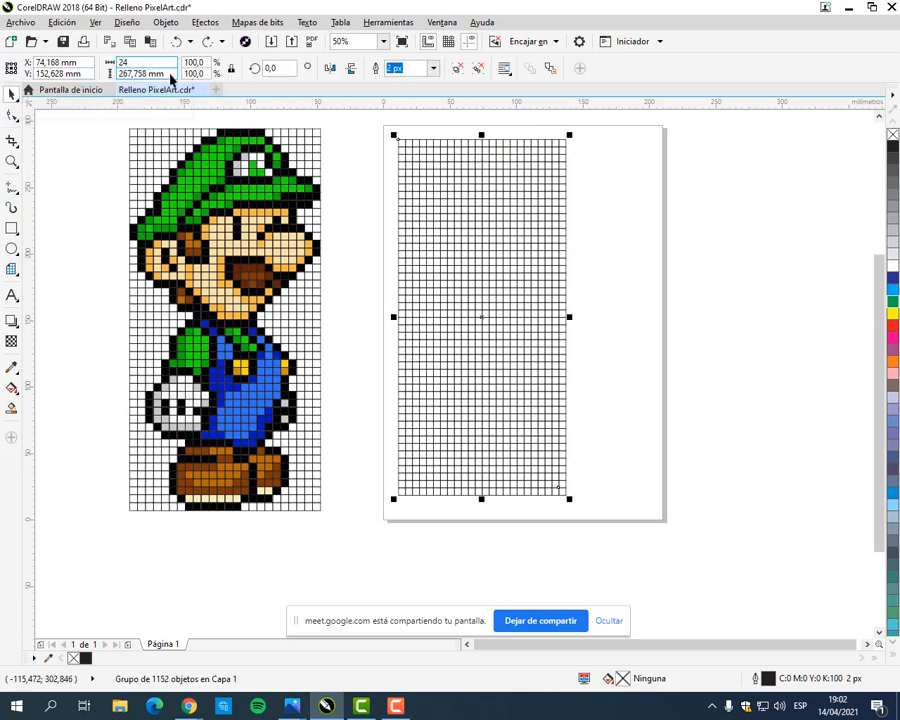
type("48")
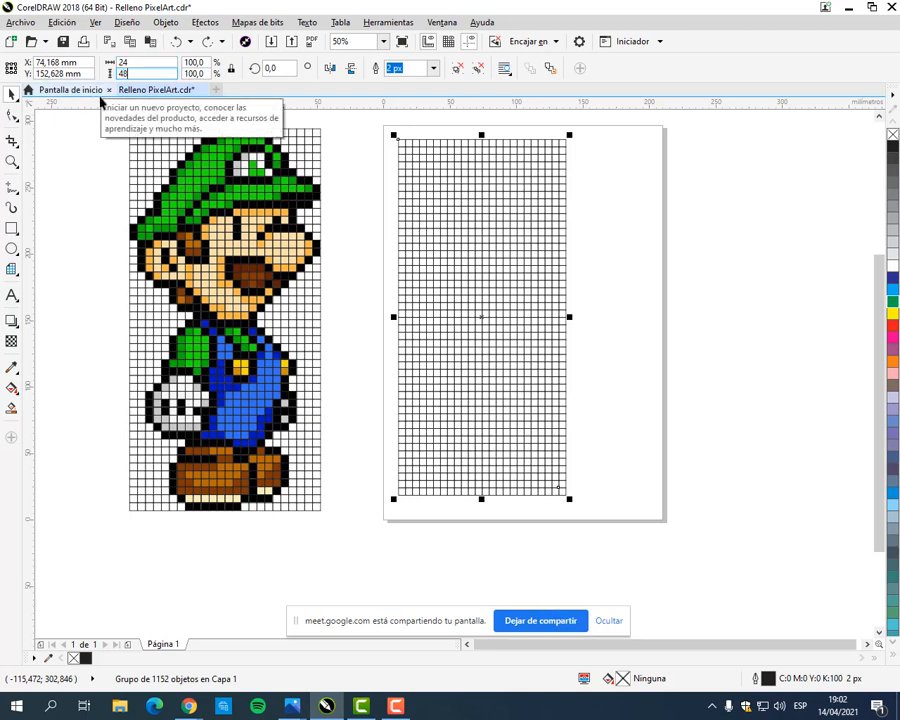
key("Return")
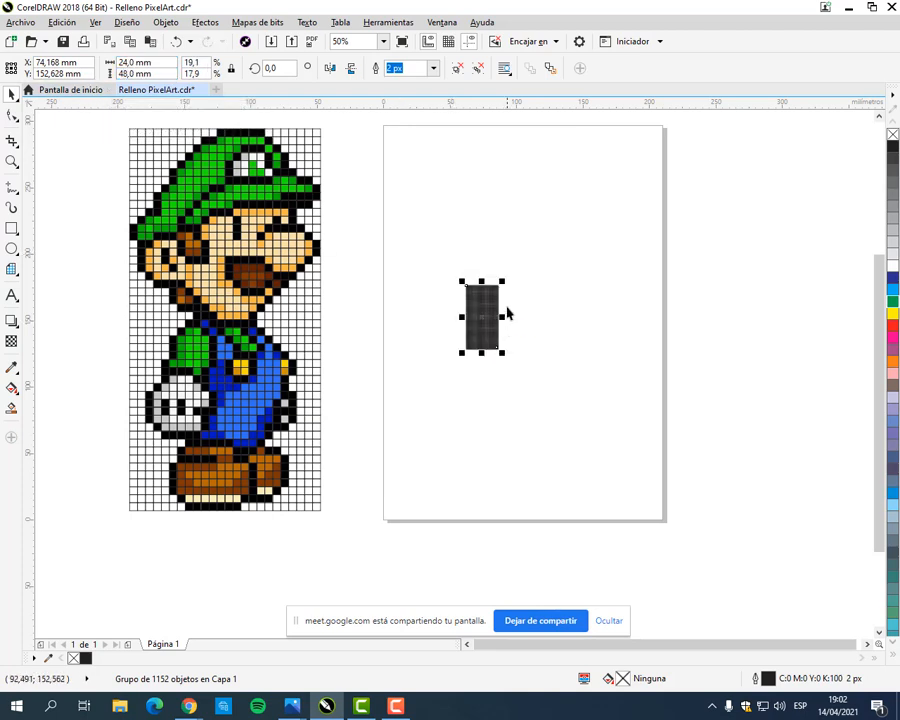
left_click(542, 306)
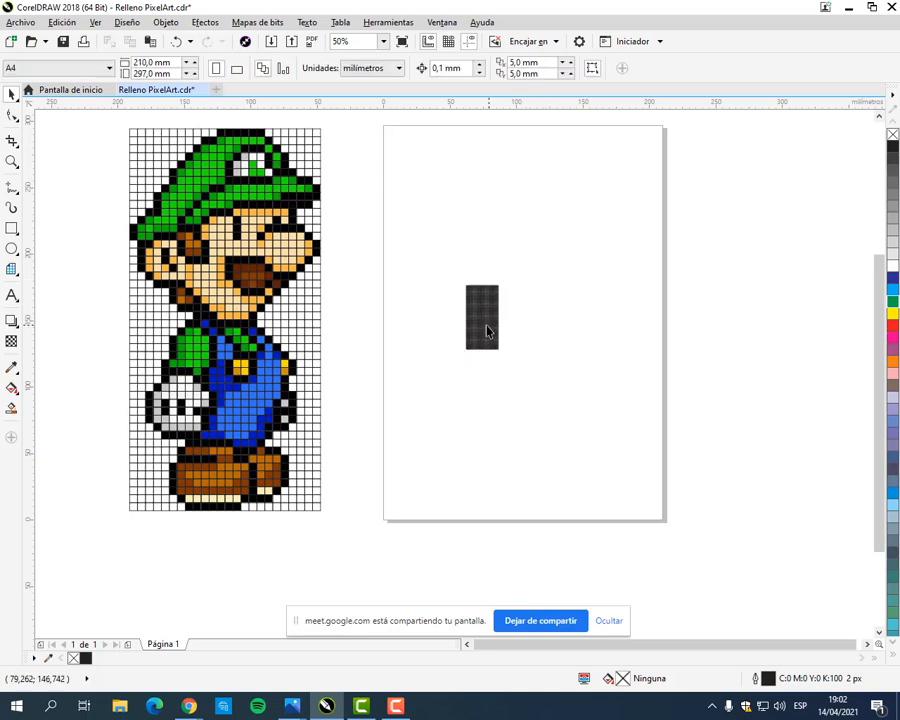
Step: Scale the small grid up proportionally to about 198 by 396 mm
left_click(484, 322)
left_click_drag(503, 357, 706, 605)
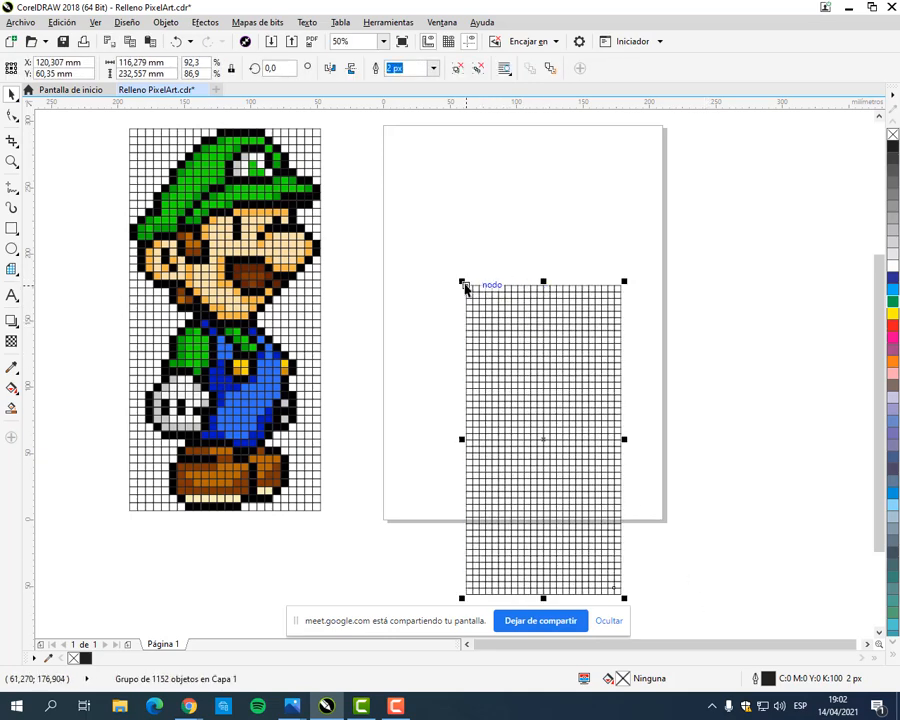
left_click_drag(464, 286, 327, 117)
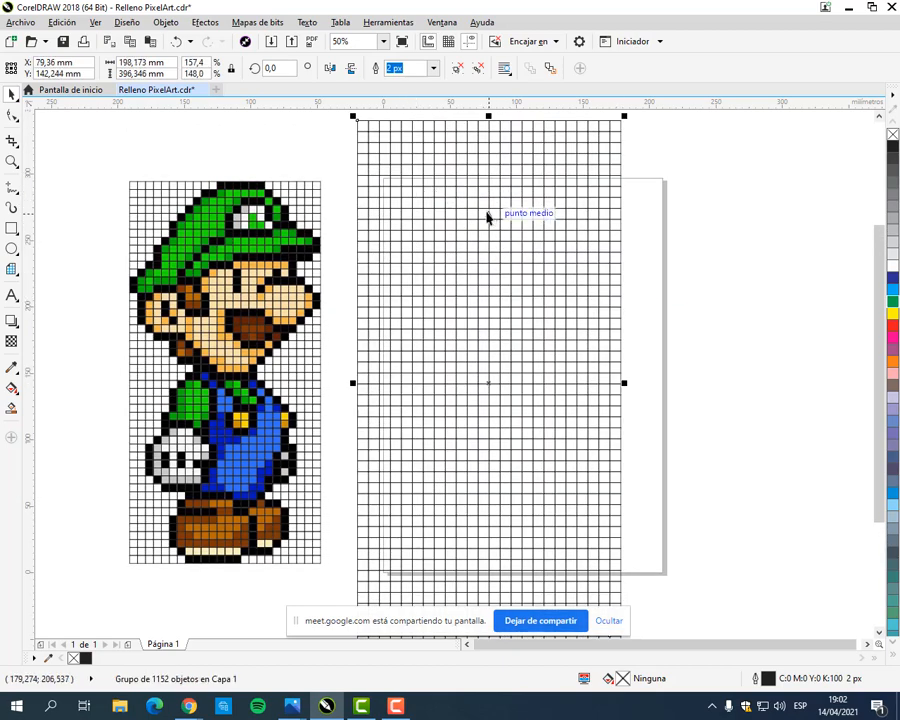
Step: Move the enlarged grid off the page and place it close beside Luigi's left side, then deselect it
left_click_drag(486, 215, 800, 230)
scroll(664, 140, "up", 2)
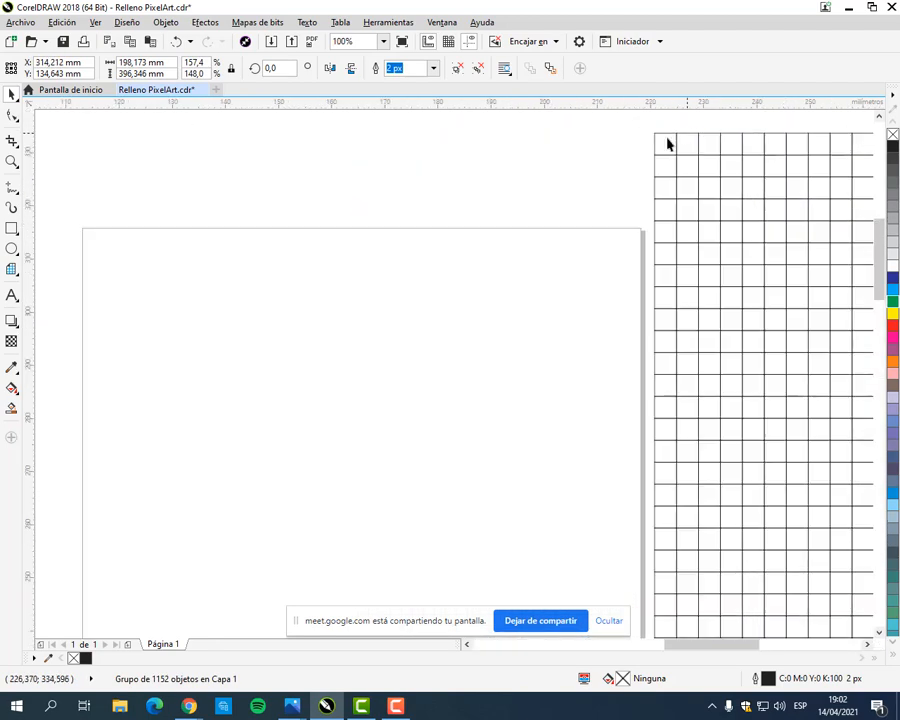
scroll(683, 203, "down", 3)
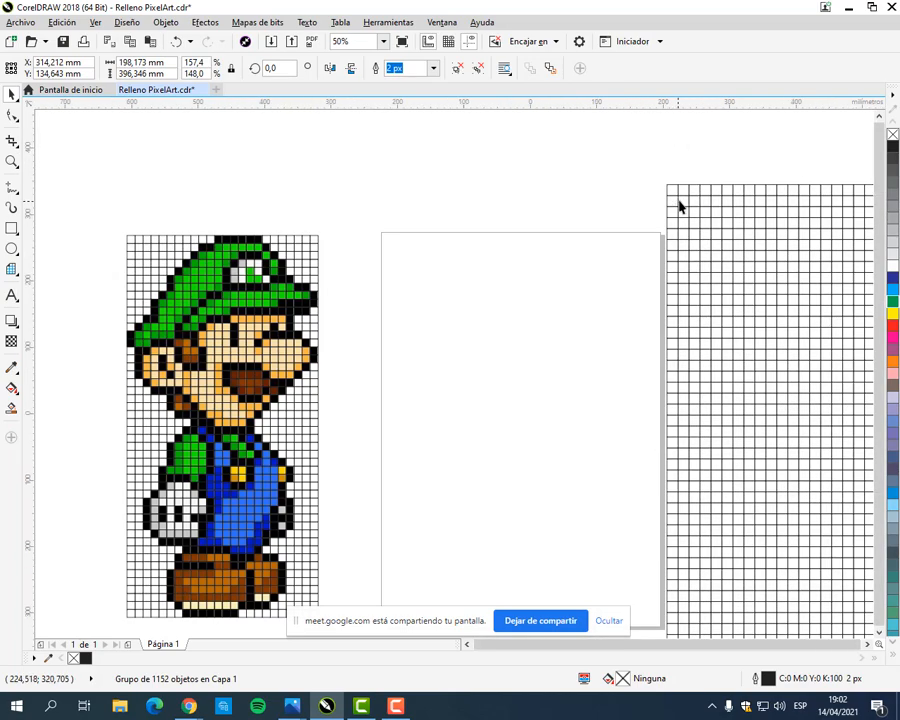
left_click_drag(739, 303, 312, 302)
scroll(312, 270, "up", 1)
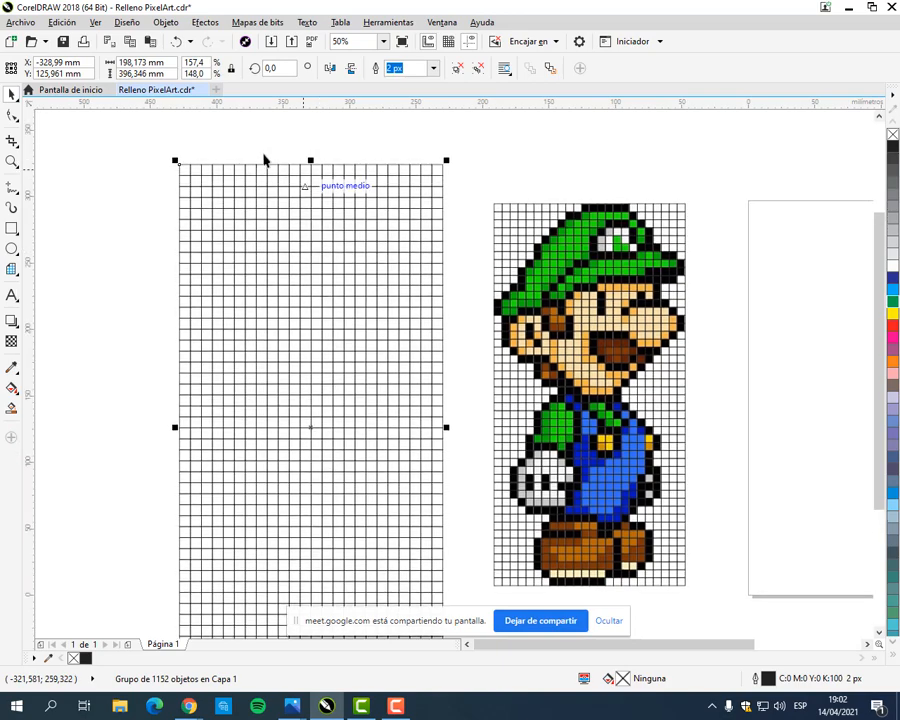
left_click_drag(381, 171, 414, 205)
left_click(422, 155)
Step: Sample black from Luigi's hat outline and fill five cells in the grid's top row and one cell in the second row
scroll(506, 197, "up", 1)
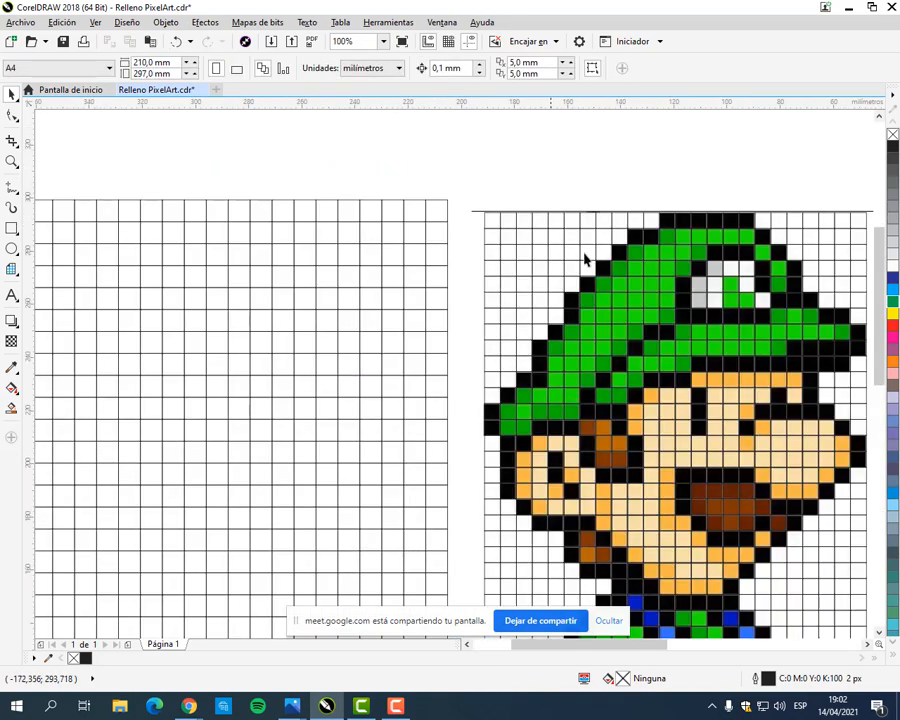
left_click_drag(616, 257, 490, 255)
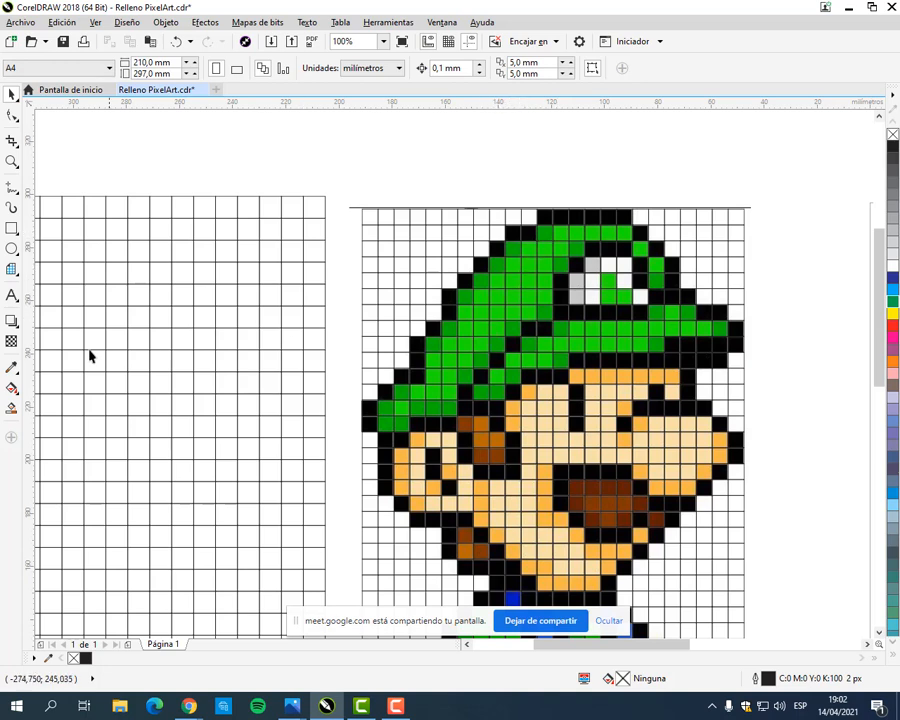
left_click(13, 369)
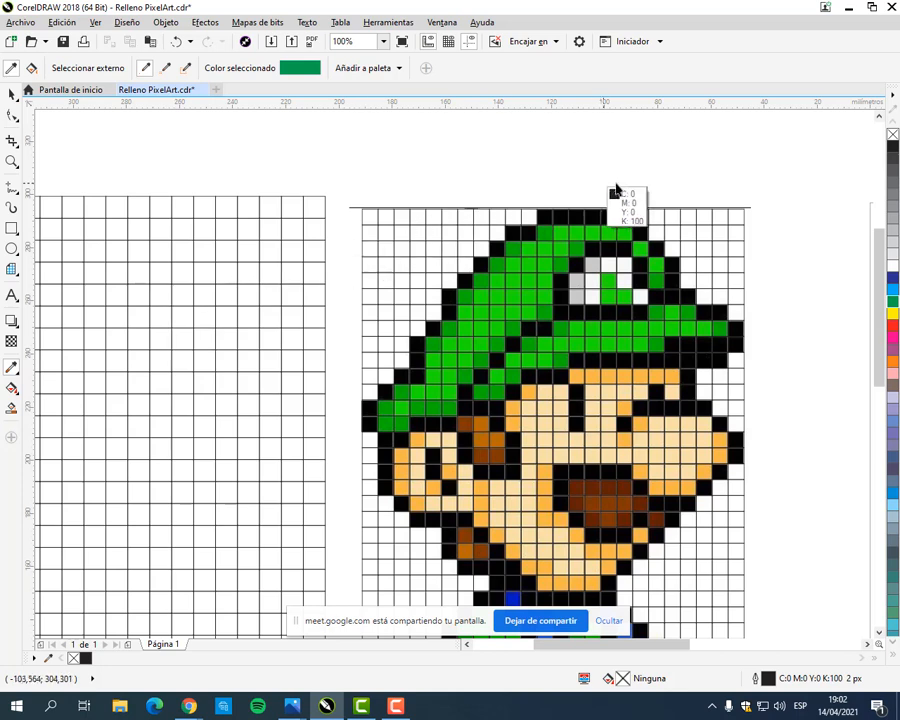
left_click(624, 220)
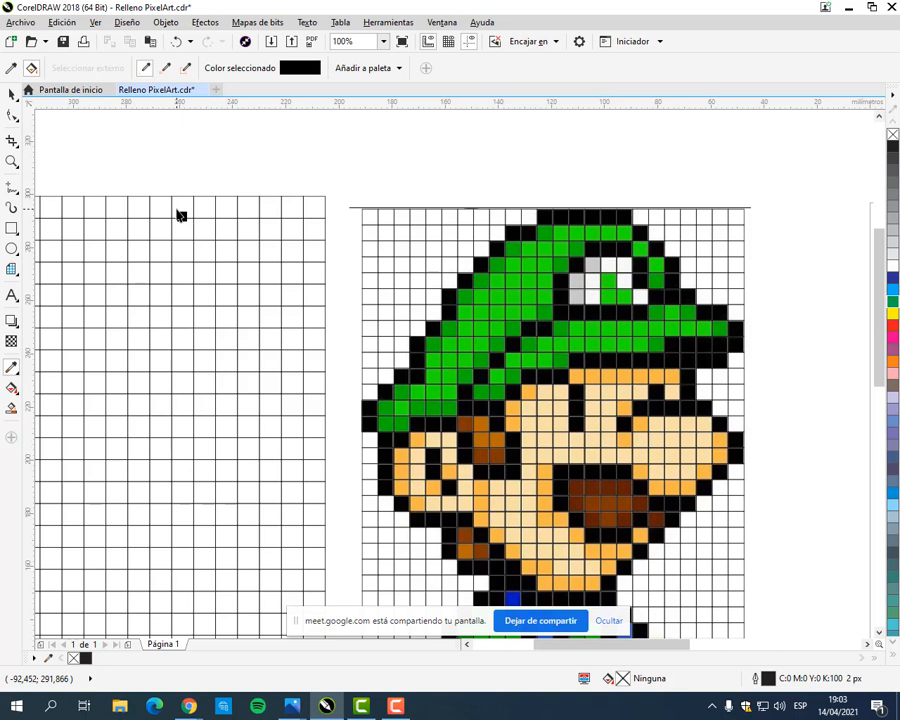
left_click(180, 210)
left_click(158, 208)
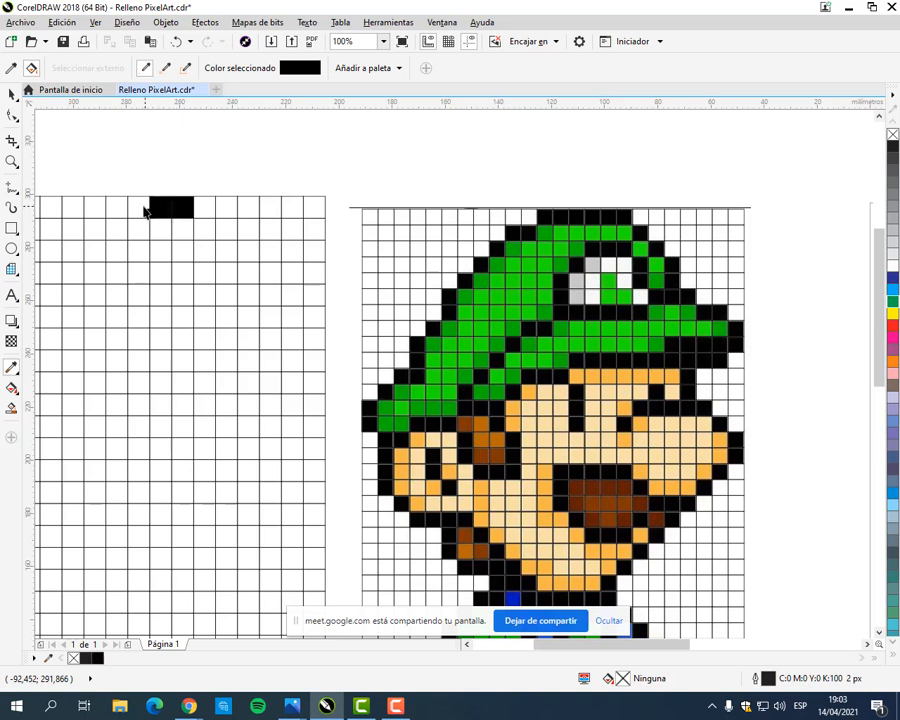
left_click(137, 208)
left_click(115, 208)
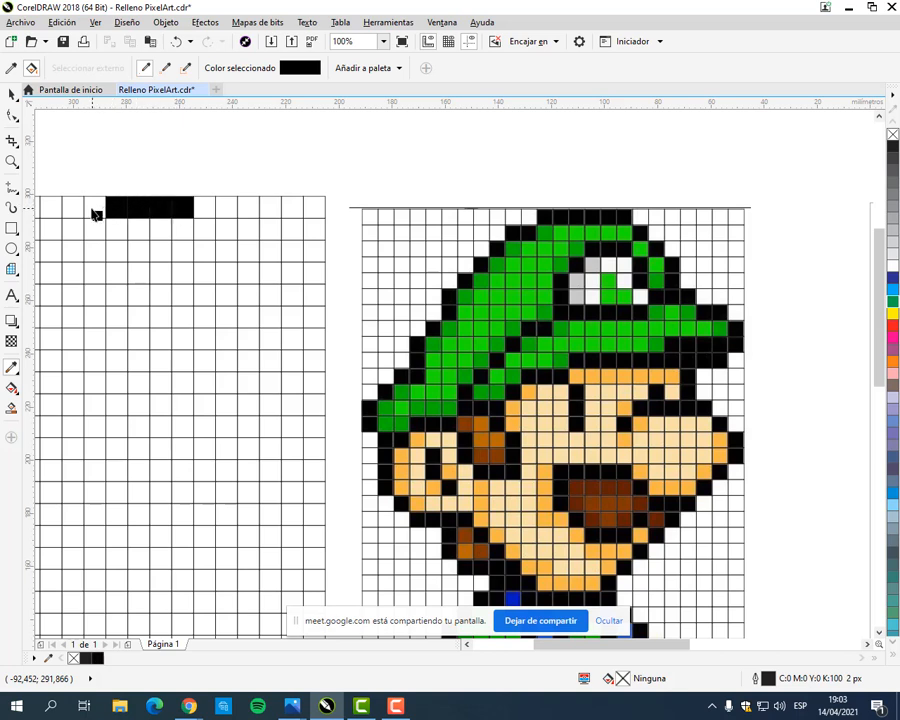
left_click(95, 212)
left_click(70, 230)
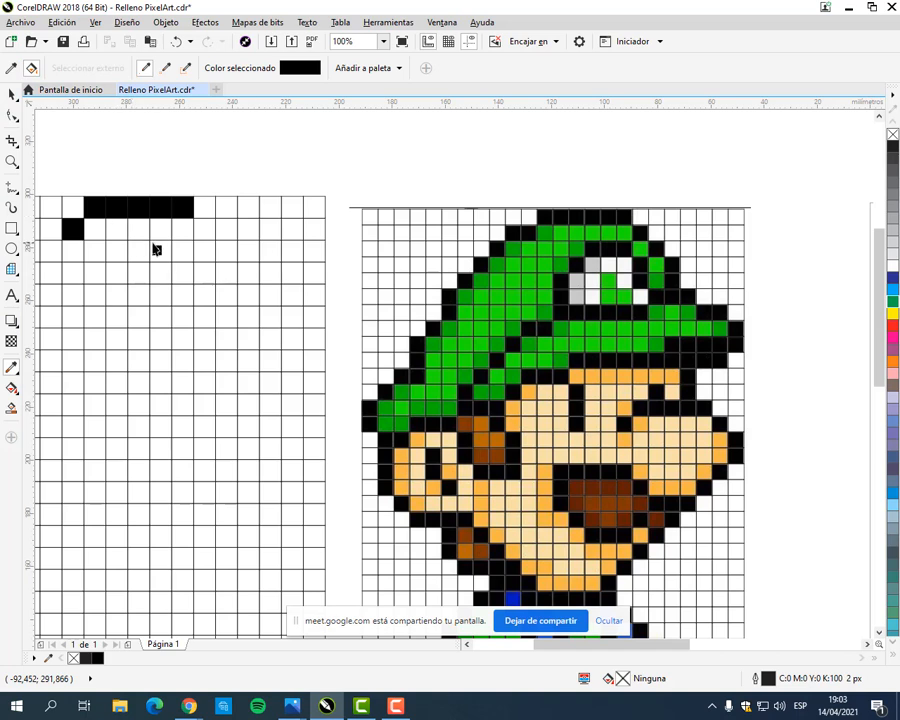
Step: Sample the hat's light green and fill four adjoining cells in the grid's second row beneath the black ones
key("shift")
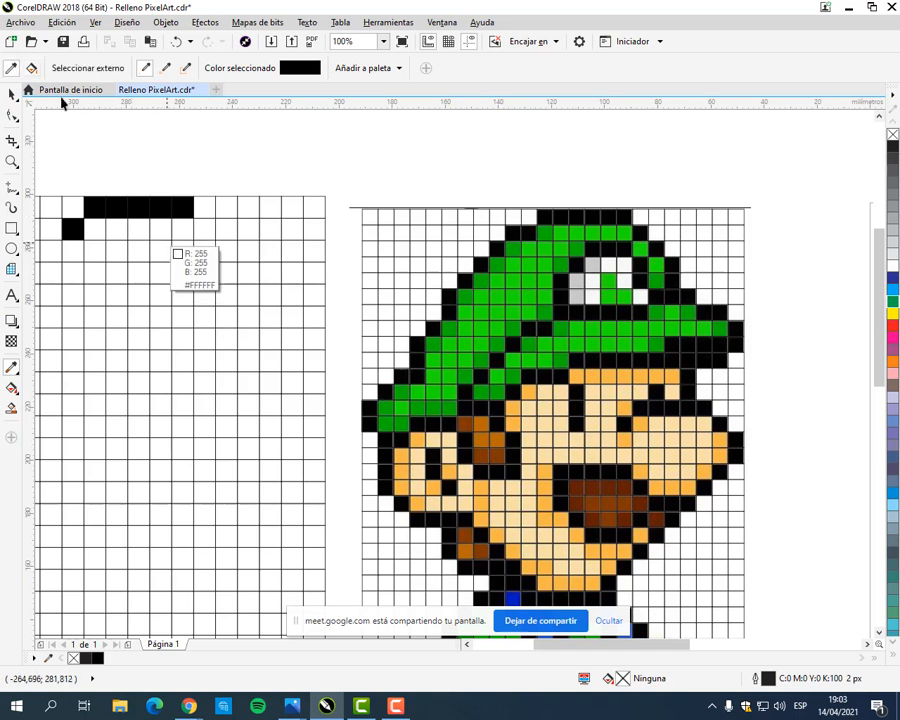
left_click(12, 68)
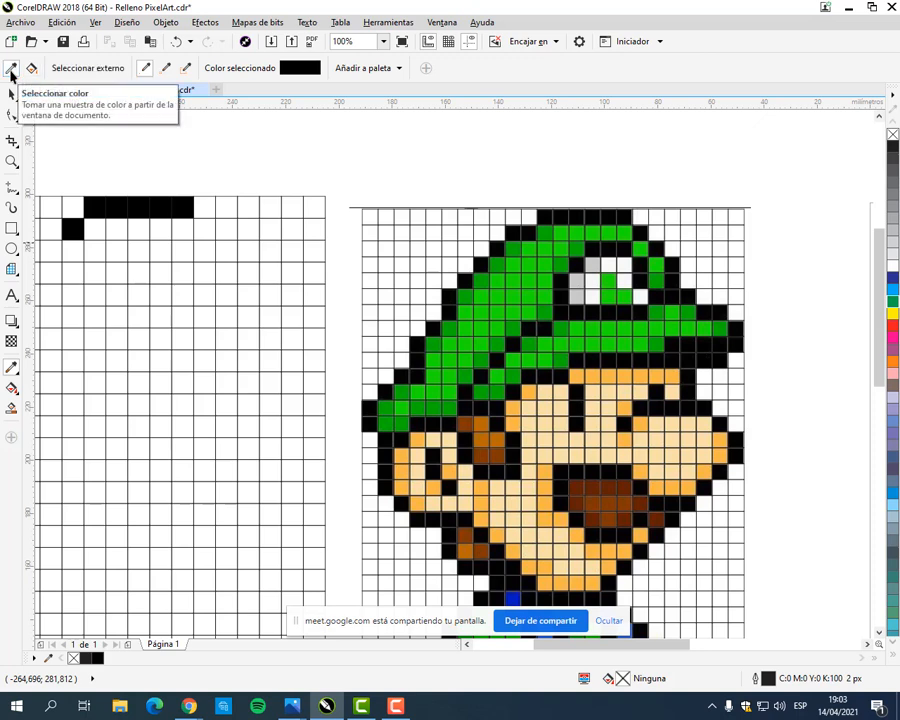
left_click(628, 237)
left_click(181, 231)
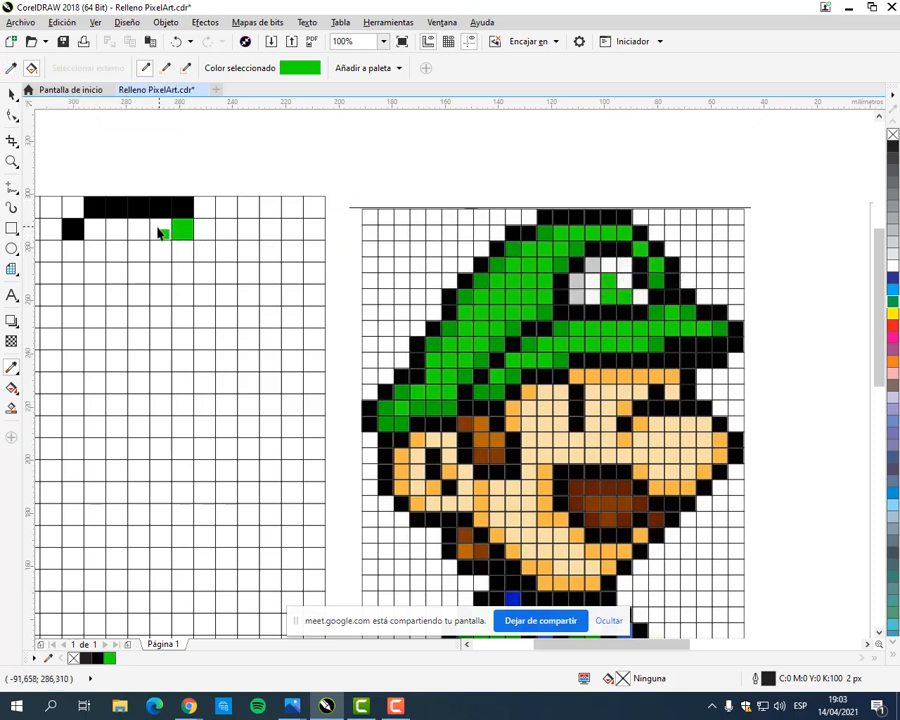
left_click(160, 231)
left_click(139, 231)
left_click(117, 231)
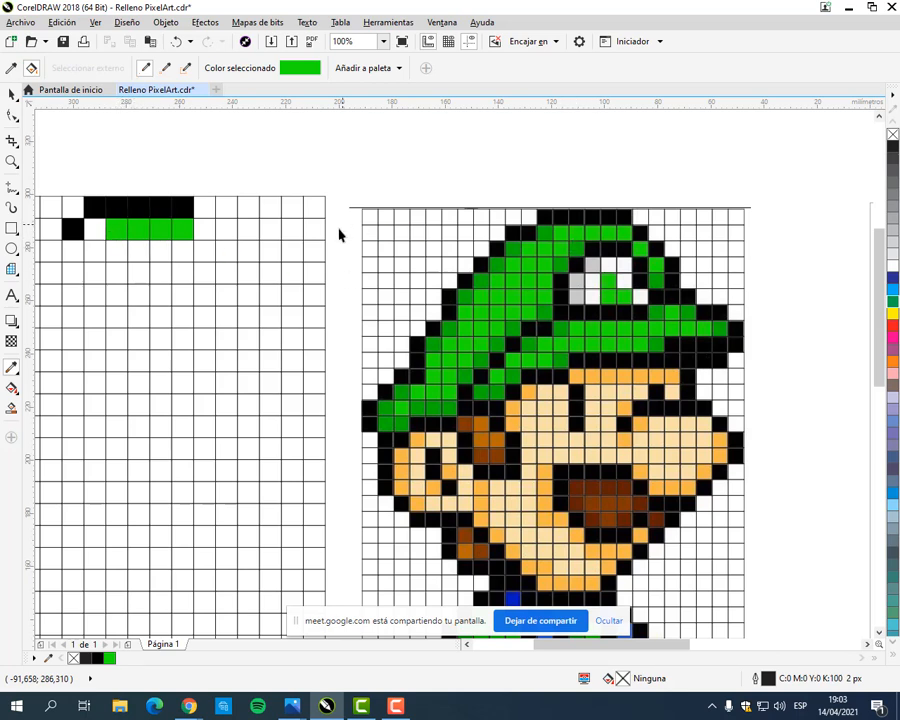
key("shift")
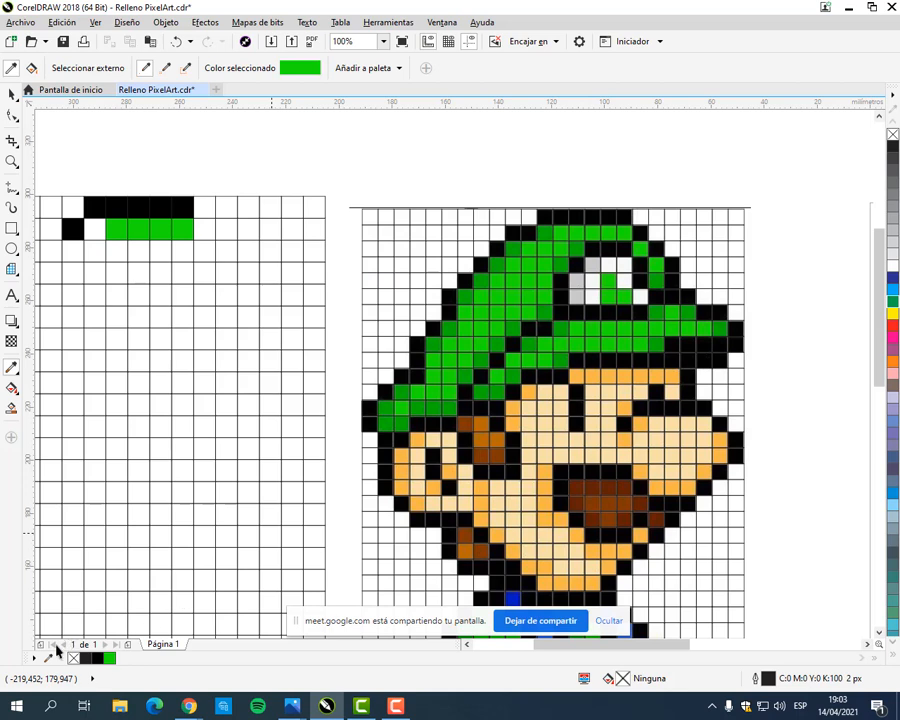
left_click_drag(55, 646, 310, 678)
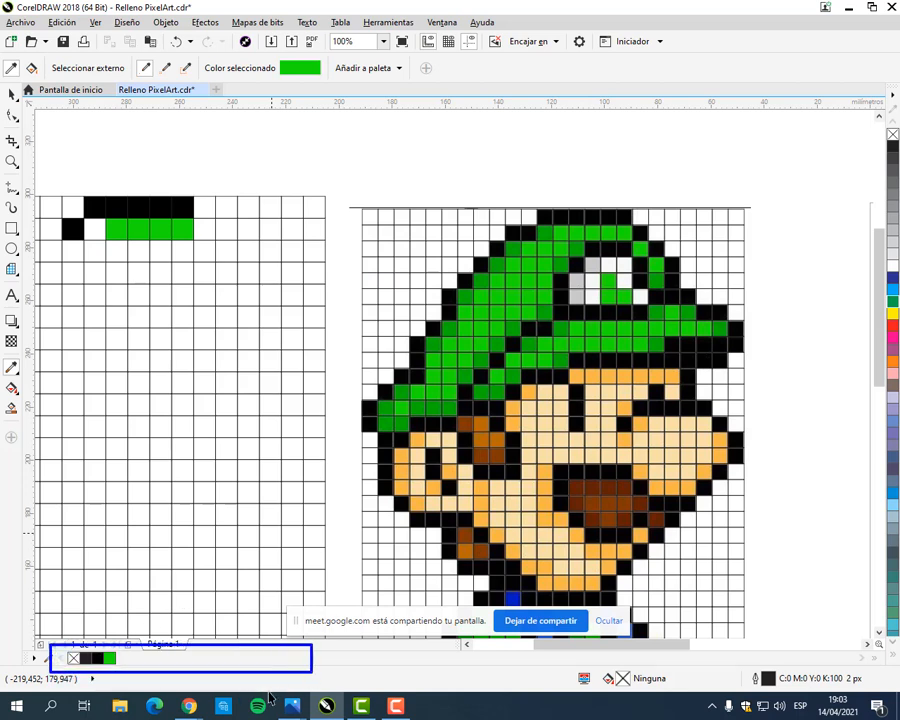
key("Escape")
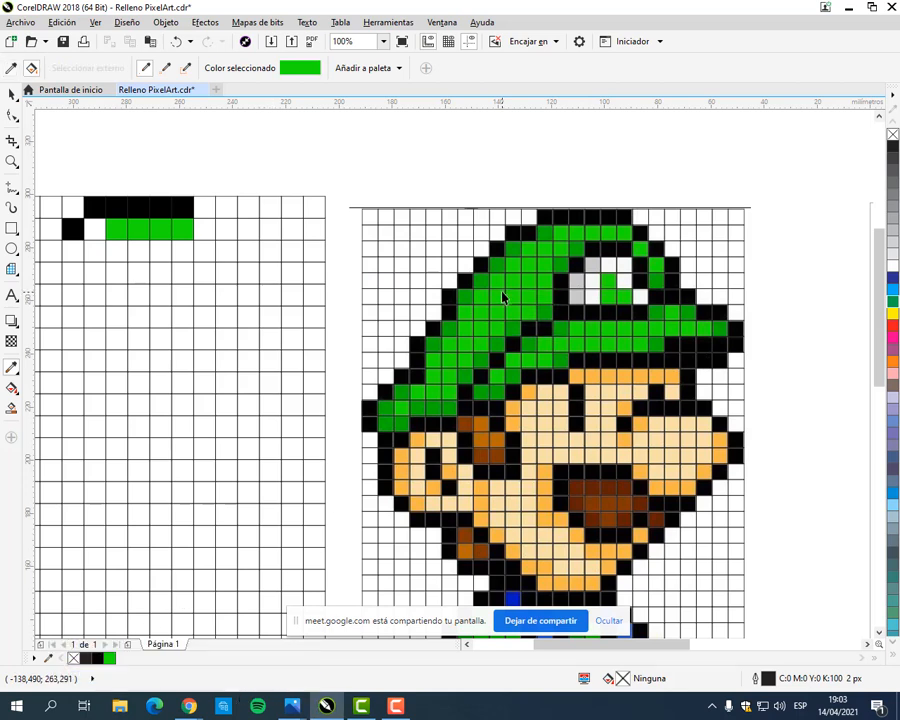
Step: Sample the hat's dark green and fill the empty second-row cell between the black and light green cells
left_click(11, 69)
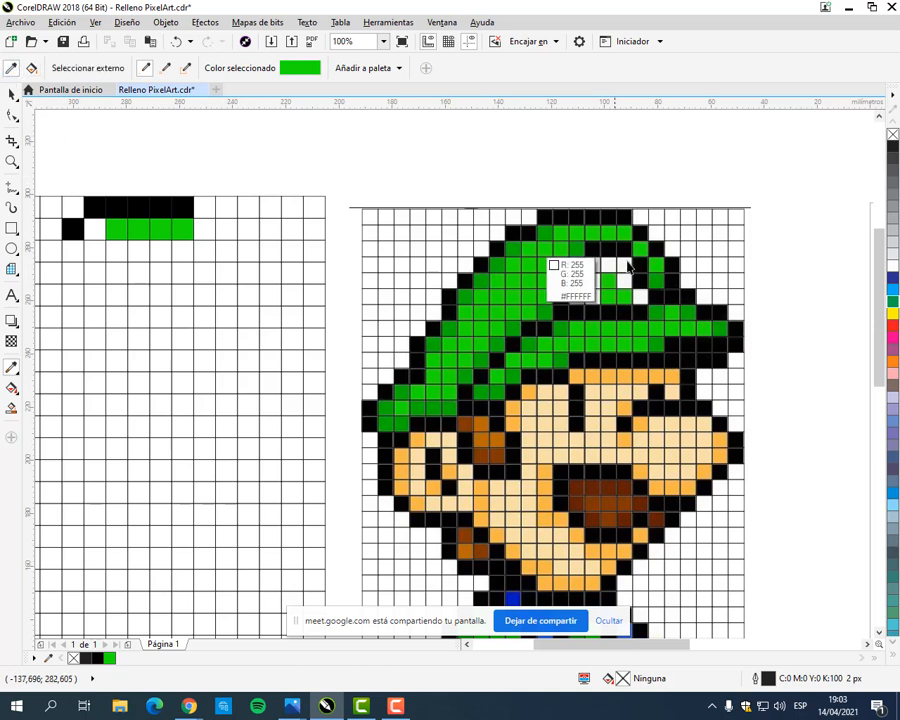
left_click(545, 240)
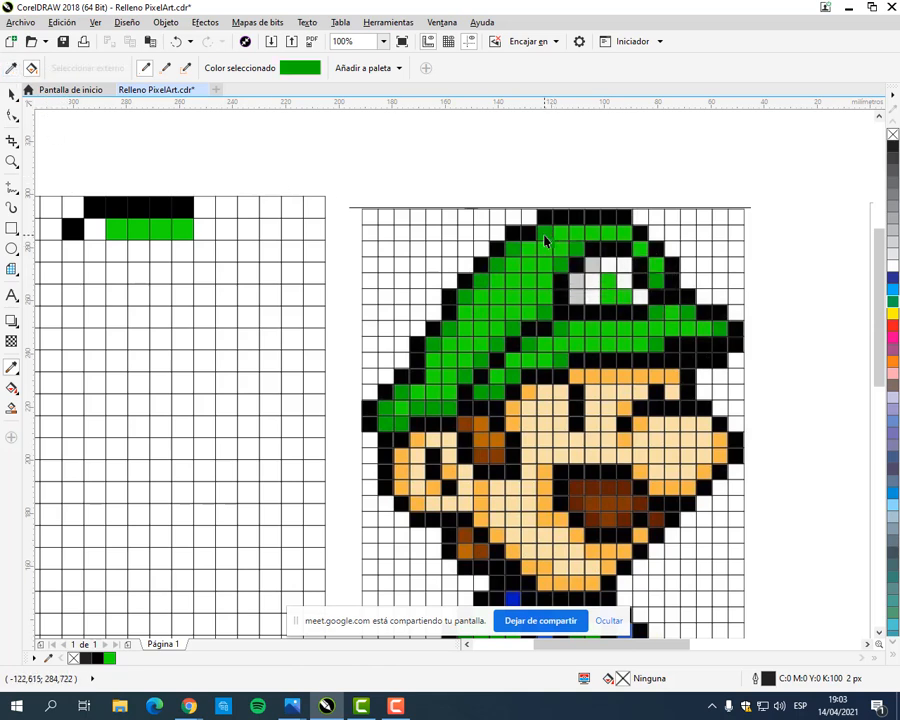
left_click(89, 236)
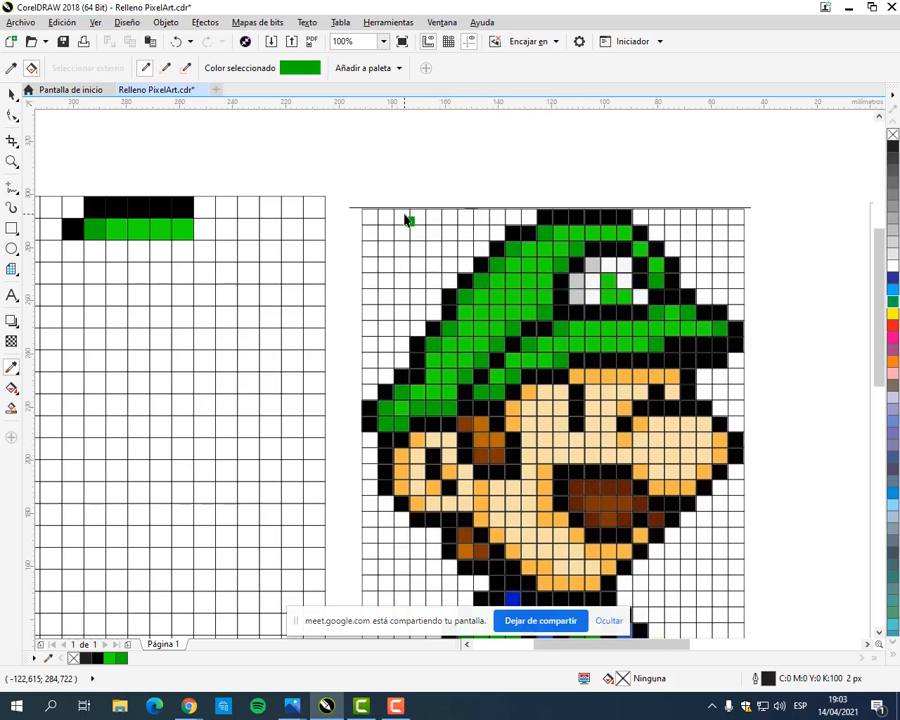
Step: Sample black again and fill nine cells of the hat's right-hand outline, from the grid's second row down to the seventh
left_click(11, 68)
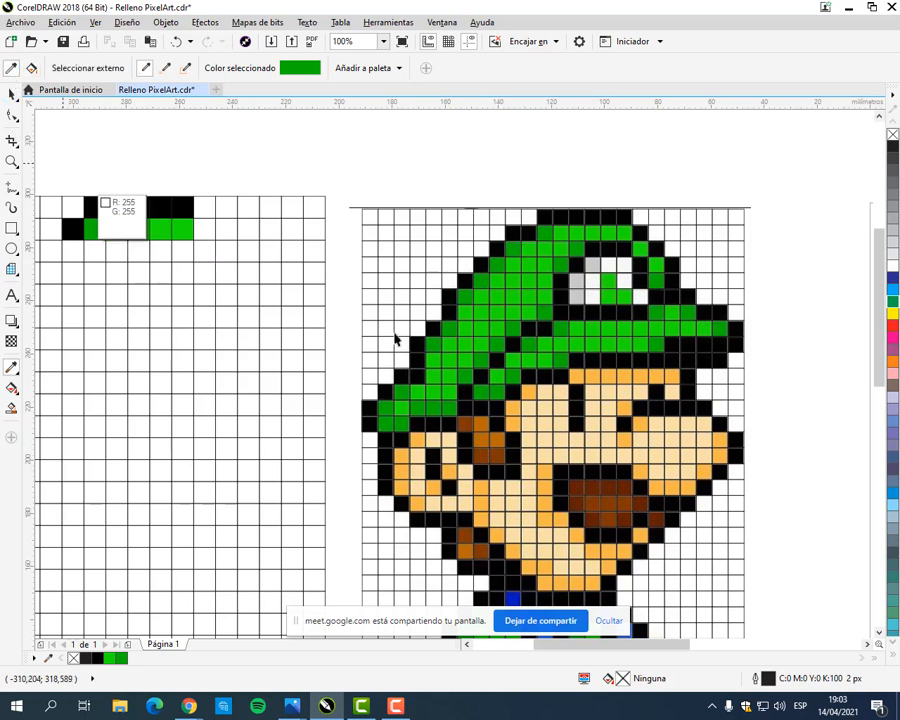
left_click(625, 221)
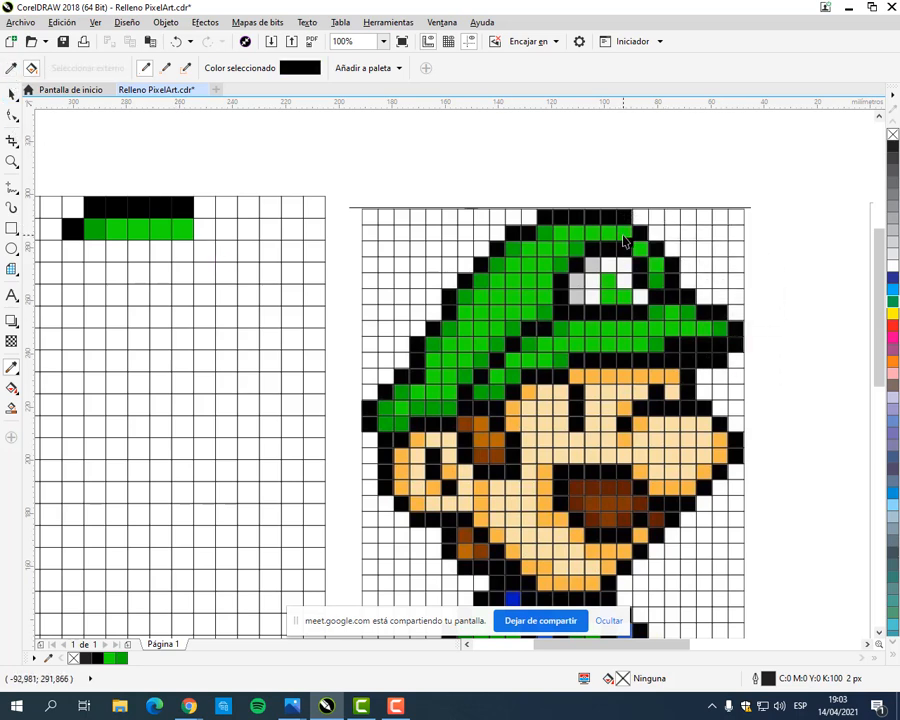
left_click(200, 228)
left_click(220, 252)
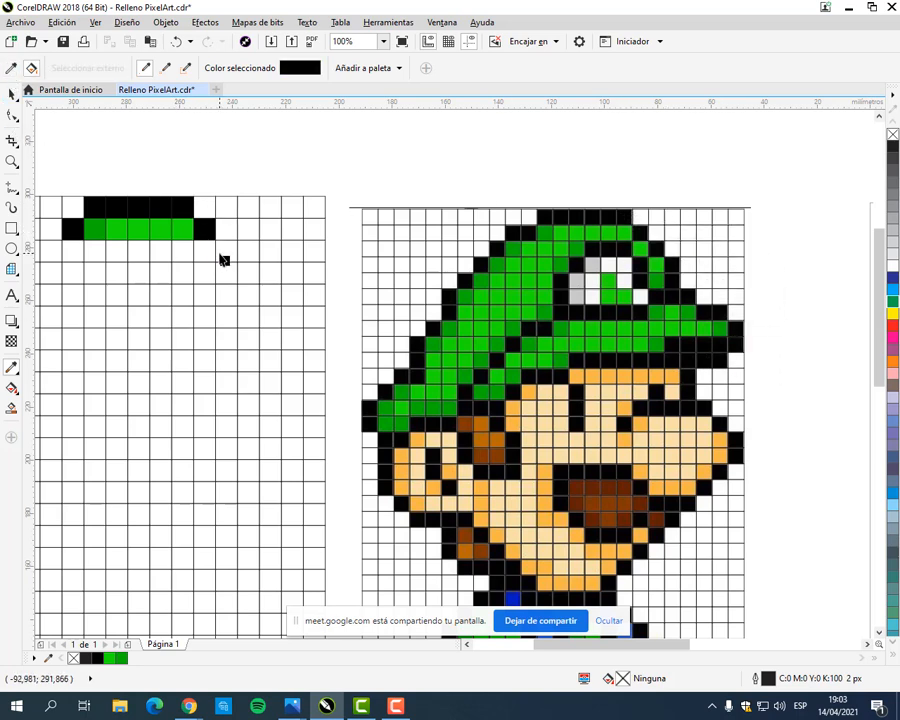
left_click(248, 280)
left_click(248, 296)
left_click(227, 322)
left_click(249, 320)
left_click(271, 326)
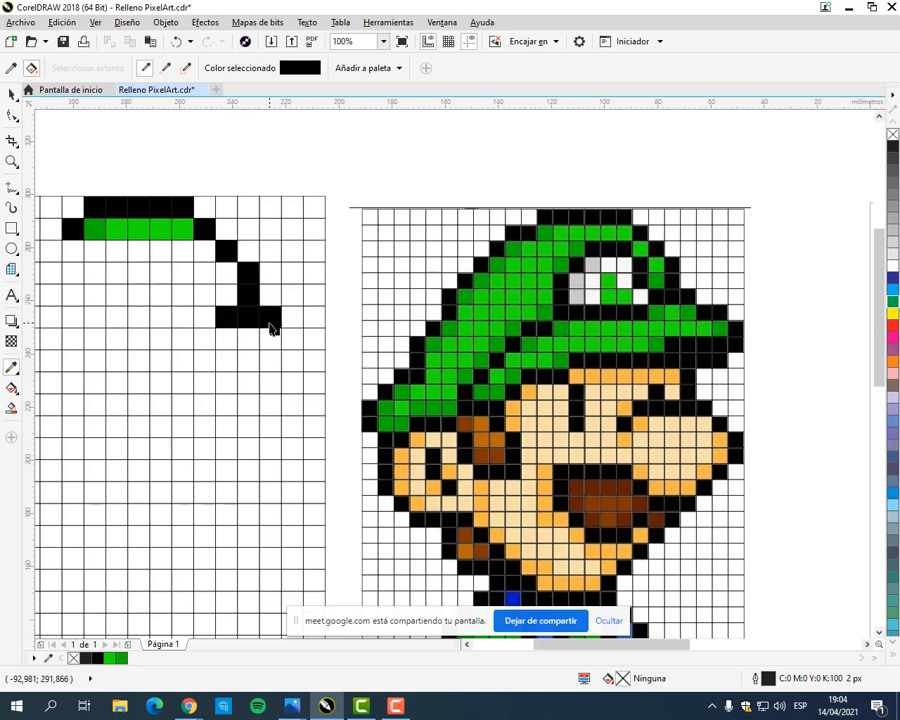
left_click(275, 345)
left_click(292, 347)
Step: Try to move the partly coloured grid sideways, and undo the move
key("space")
left_click_drag(313, 338, 426, 335)
key("space")
key("ctrl+z")
left_click_drag(237, 127, 388, 137)
scroll(192, 176, "down", 2)
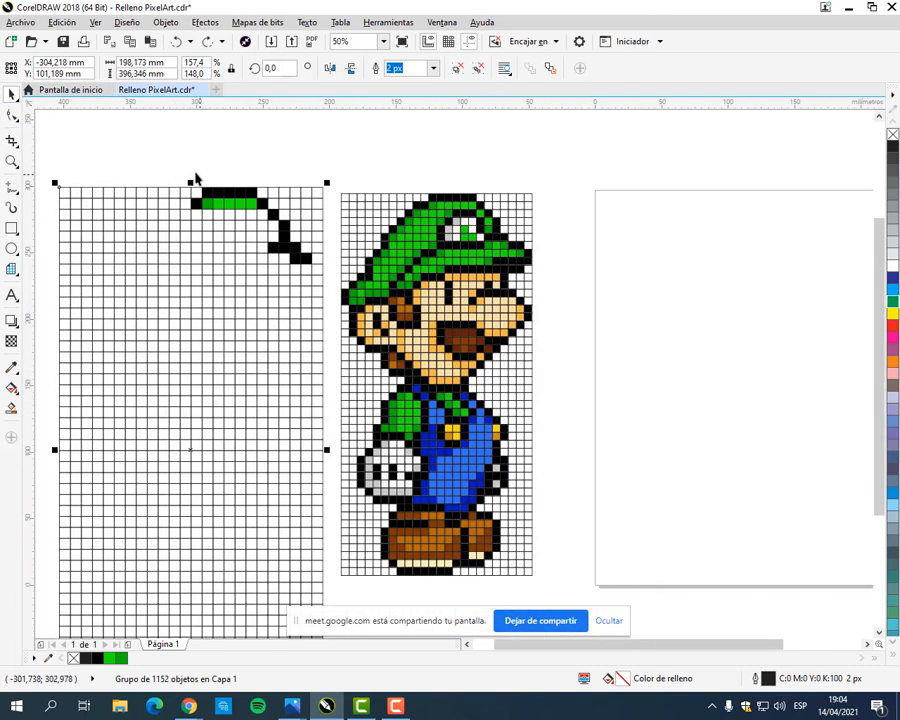
scroll(190, 176, "up", 2)
left_click_drag(295, 263, 392, 285)
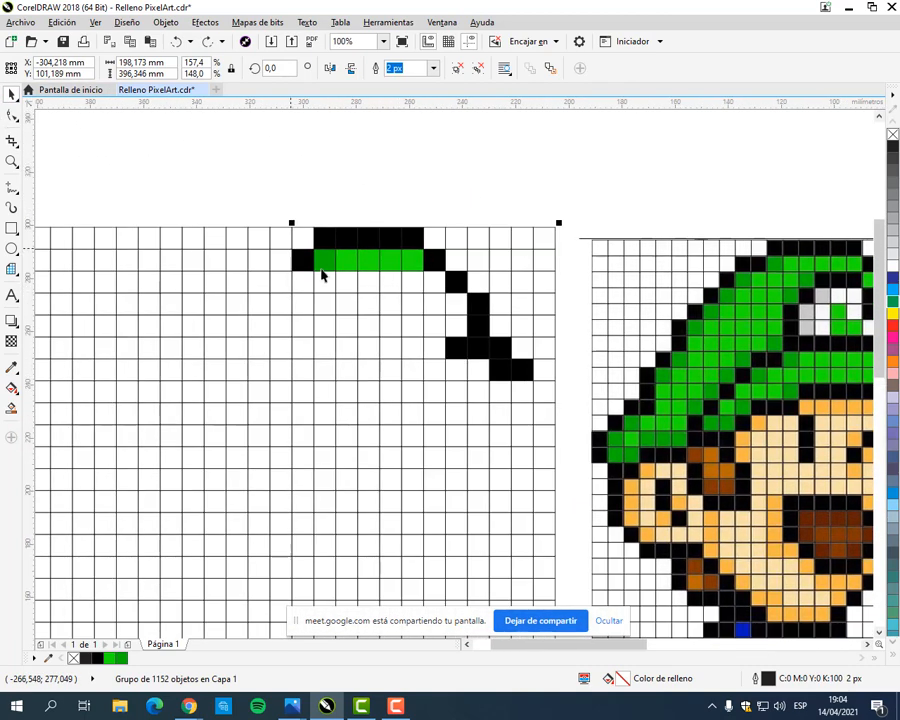
Step: Undo the black fills of the hat outline in the grid's sixth and seventh rows
left_click(518, 198)
left_click_drag(512, 224, 426, 198)
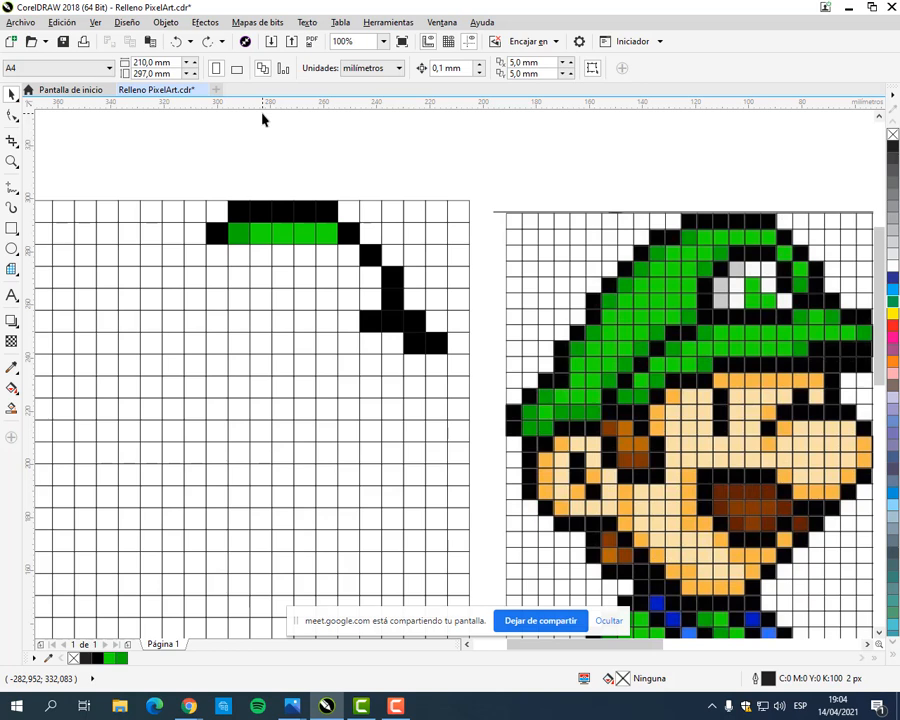
key("ctrl+z")
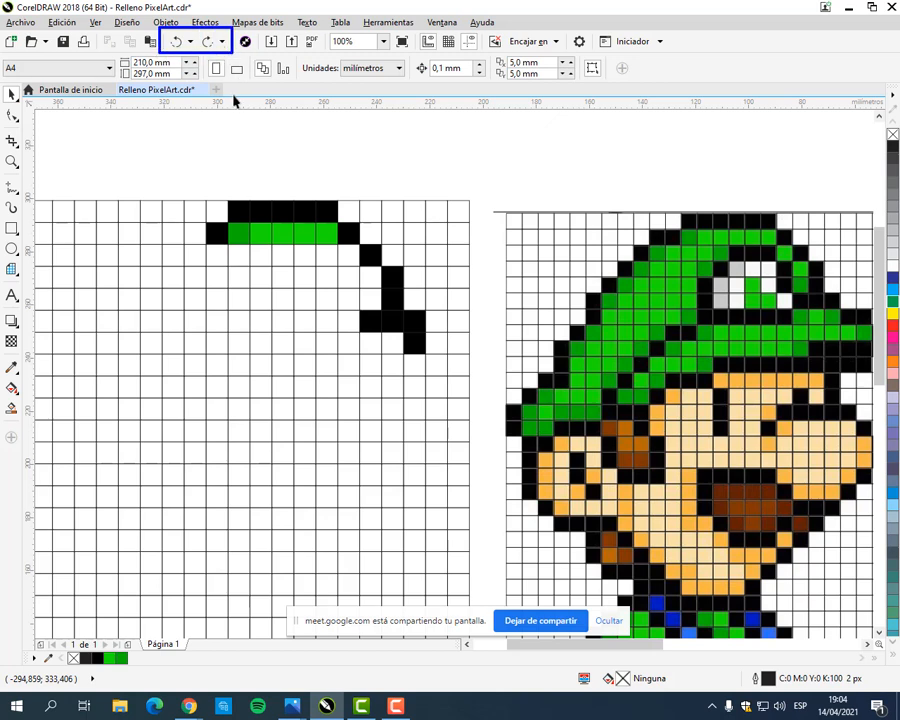
left_click(178, 43)
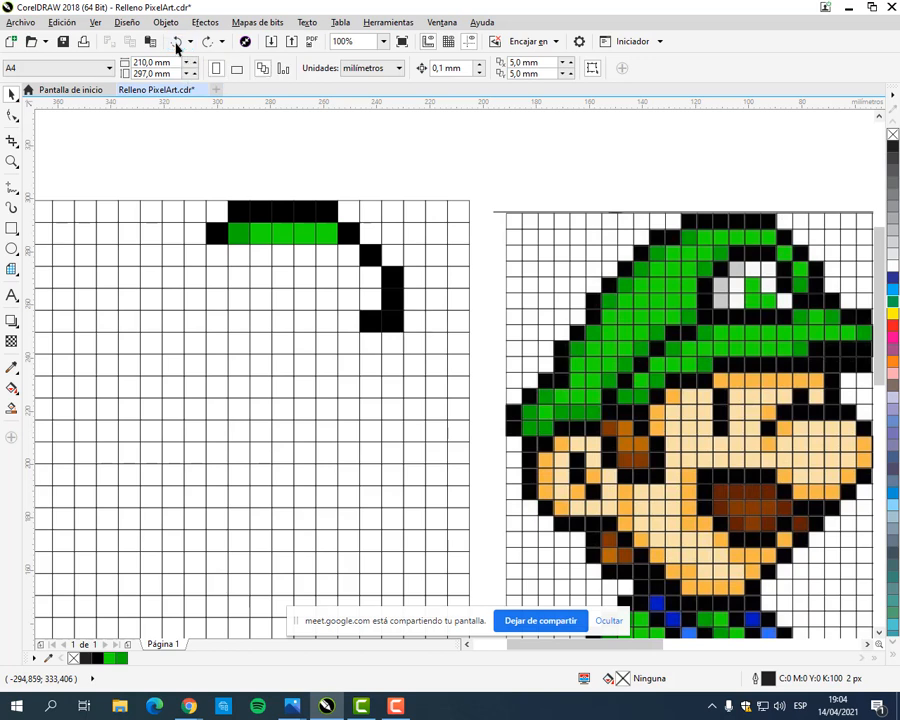
left_click(62, 23)
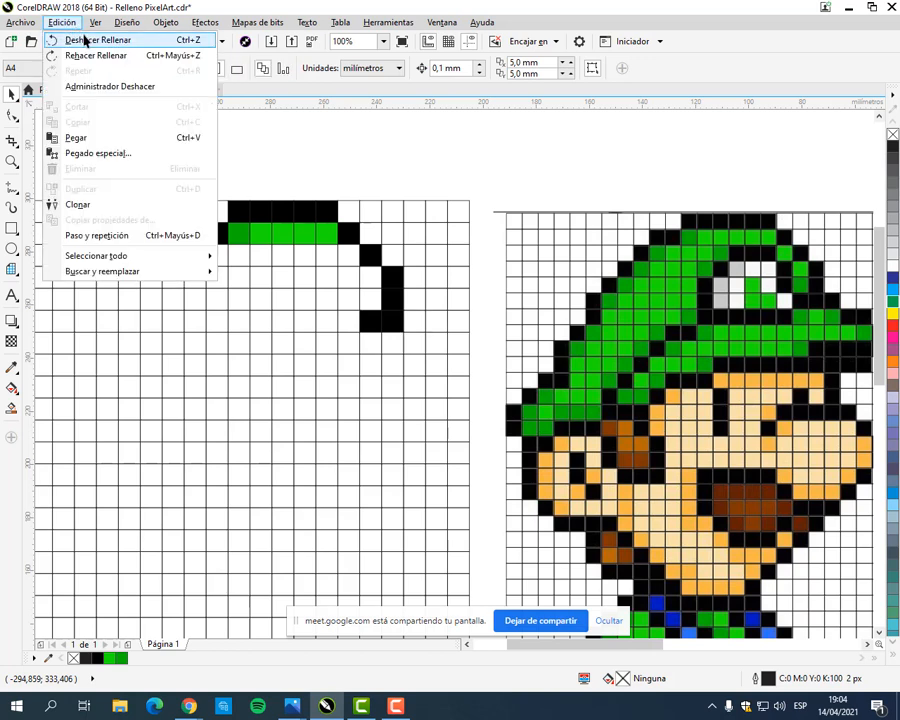
left_click(85, 40)
left_click(68, 23)
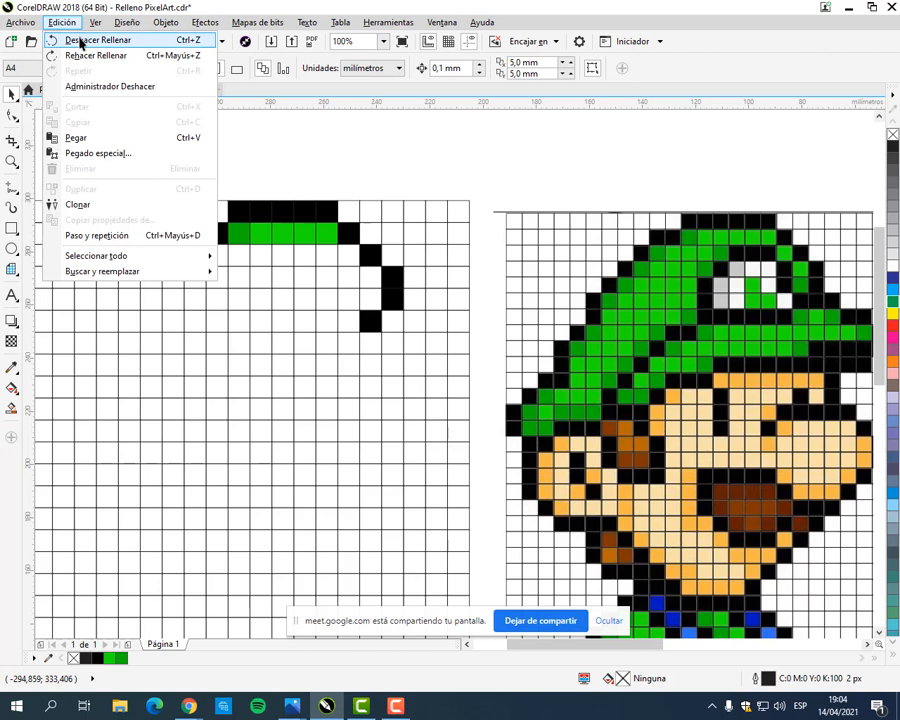
left_click(80, 40)
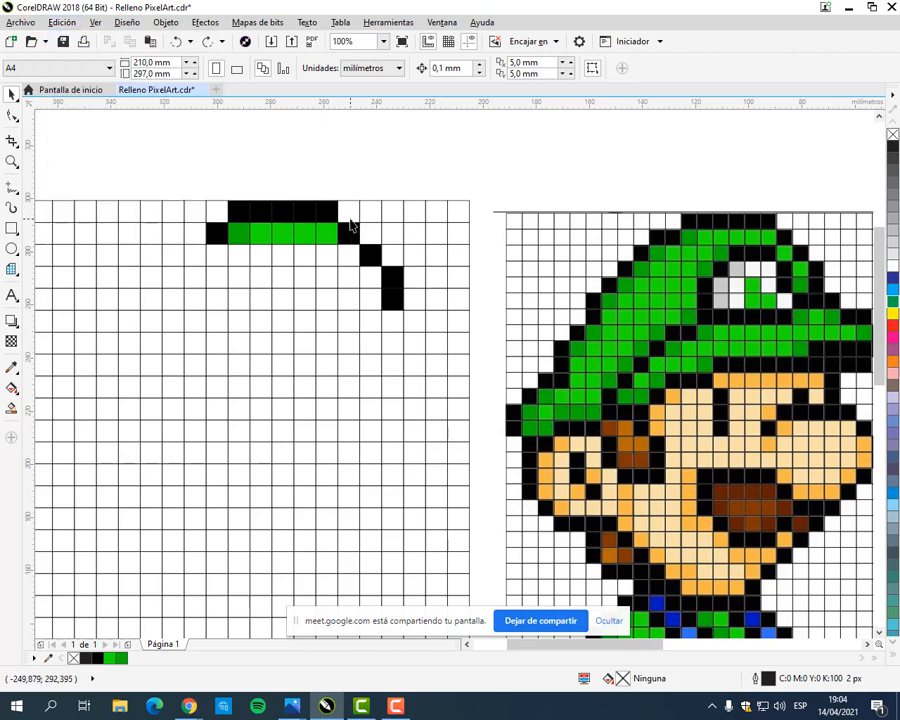
Step: Remove the fill from the whole grouped 1152-cell grid
left_click(190, 368)
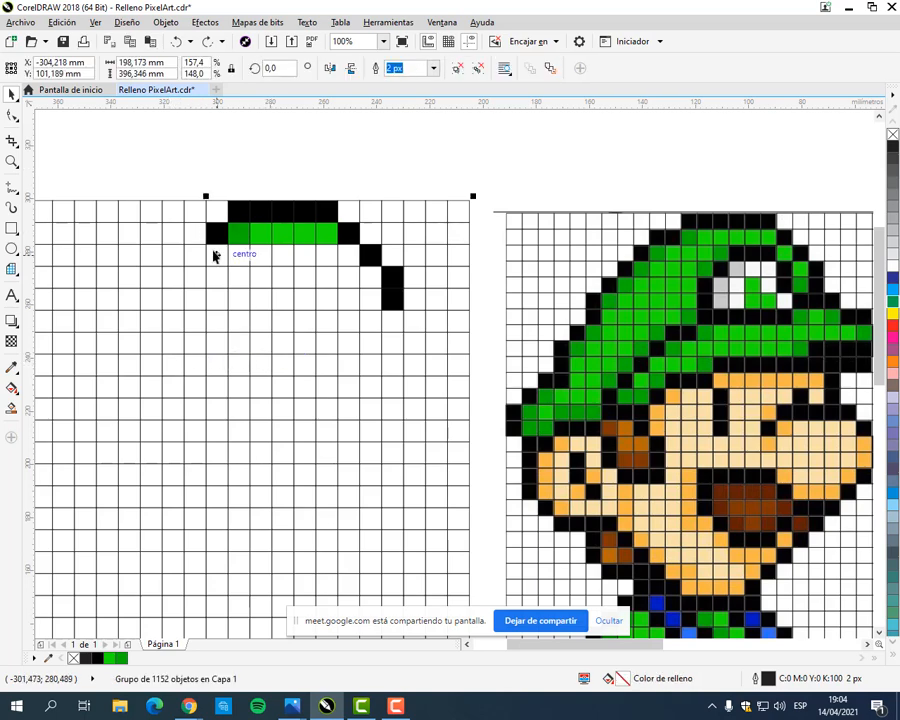
scroll(215, 253, "down", 2)
left_click(260, 206)
left_click(324, 292)
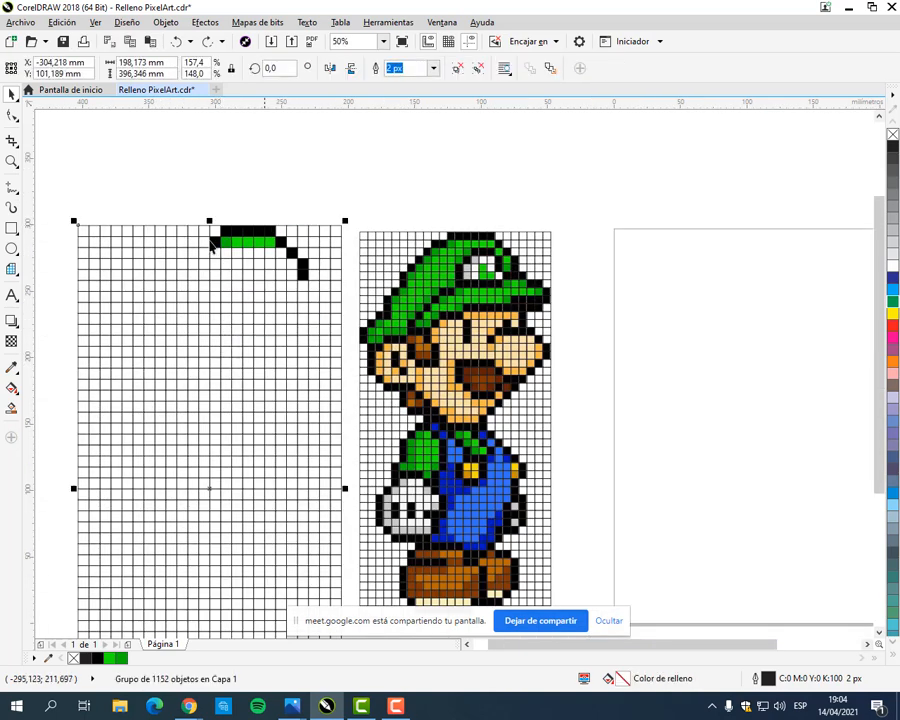
left_click(893, 139)
left_click(399, 202)
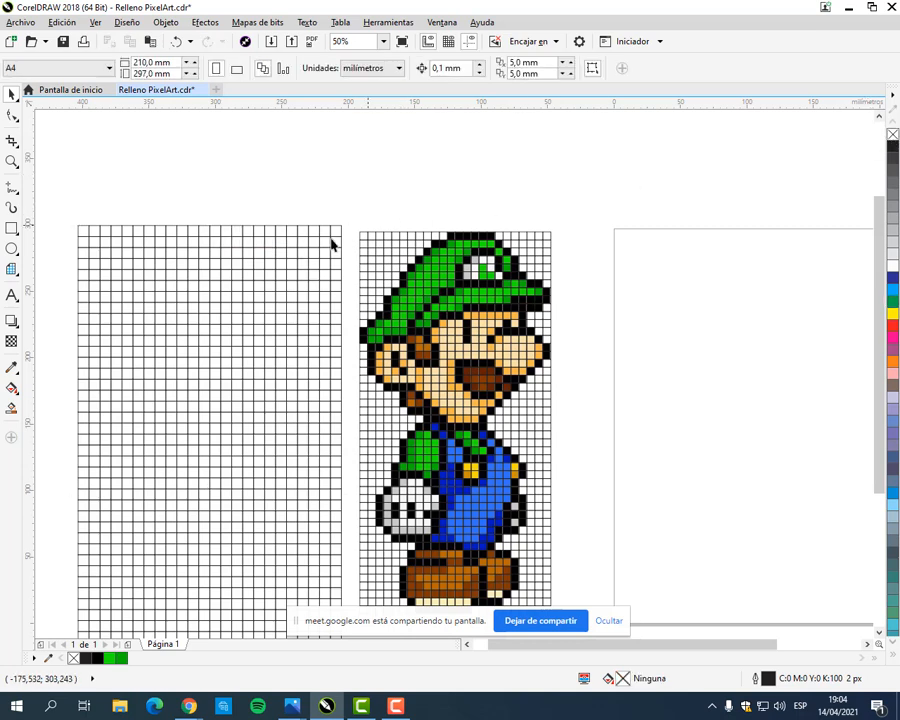
Step: Draw an ellipse about 135 by 106 mm between the grid and Luigi, and a rectangle about 85 by 116 mm over the grid's upper-left corner
left_click(11, 249)
left_click_drag(252, 175, 439, 323)
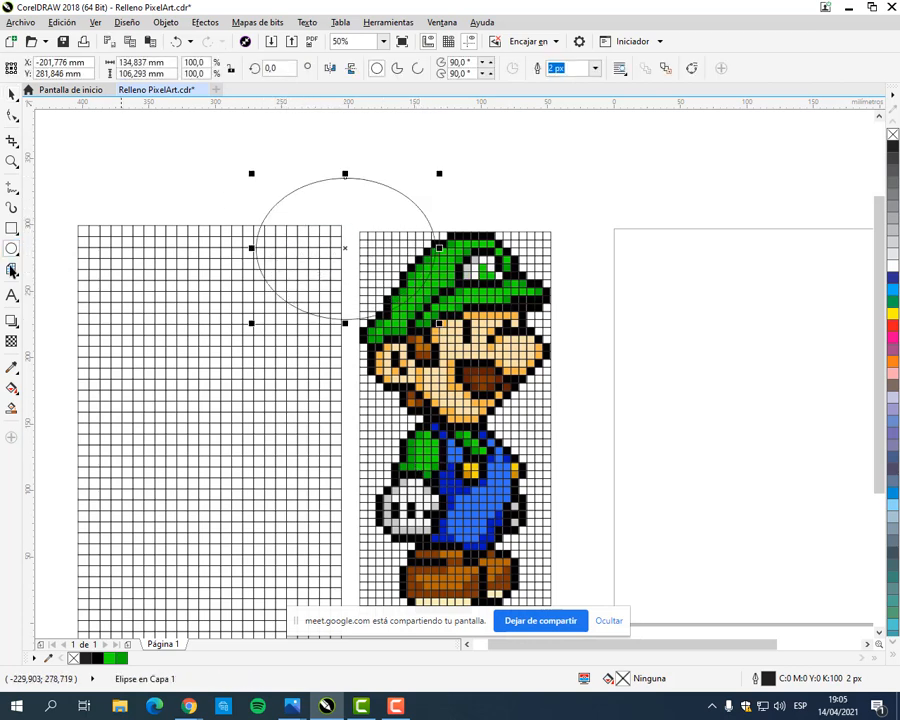
left_click(12, 228)
left_click_drag(78, 189, 195, 350)
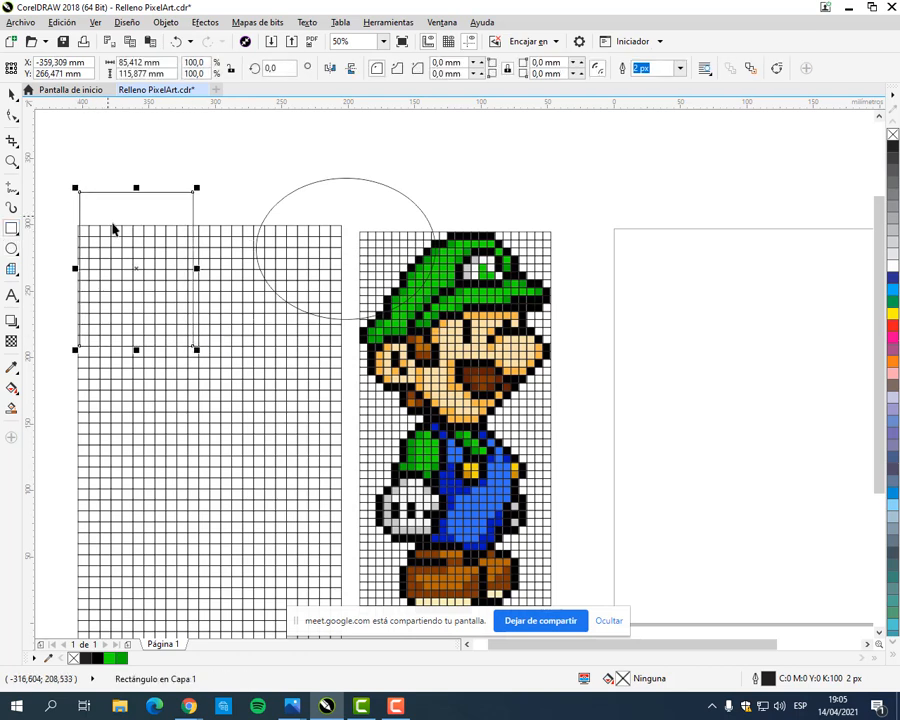
left_click(14, 97)
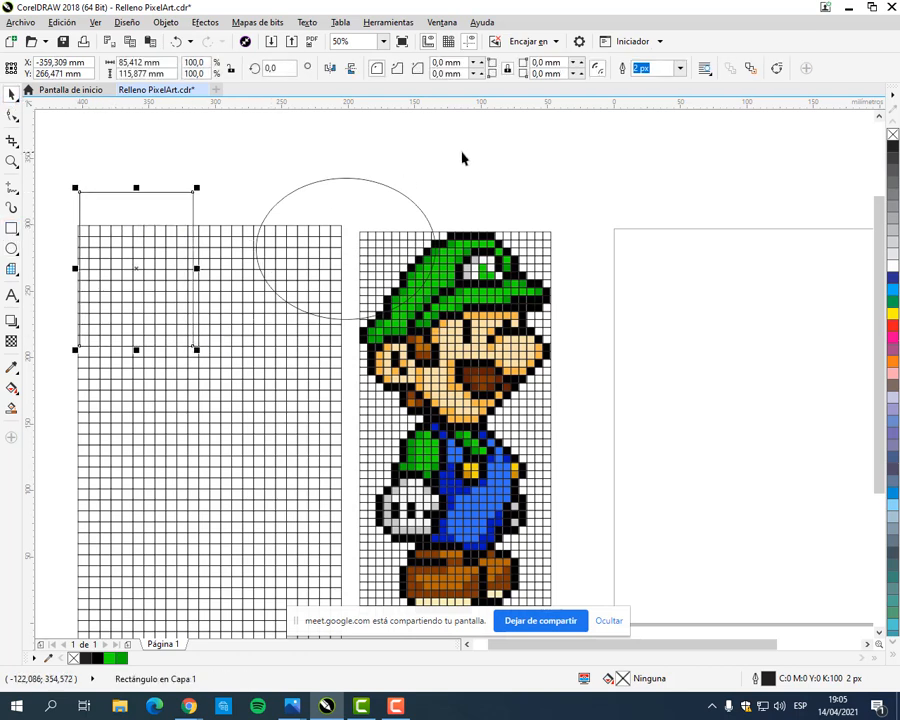
left_click(506, 172)
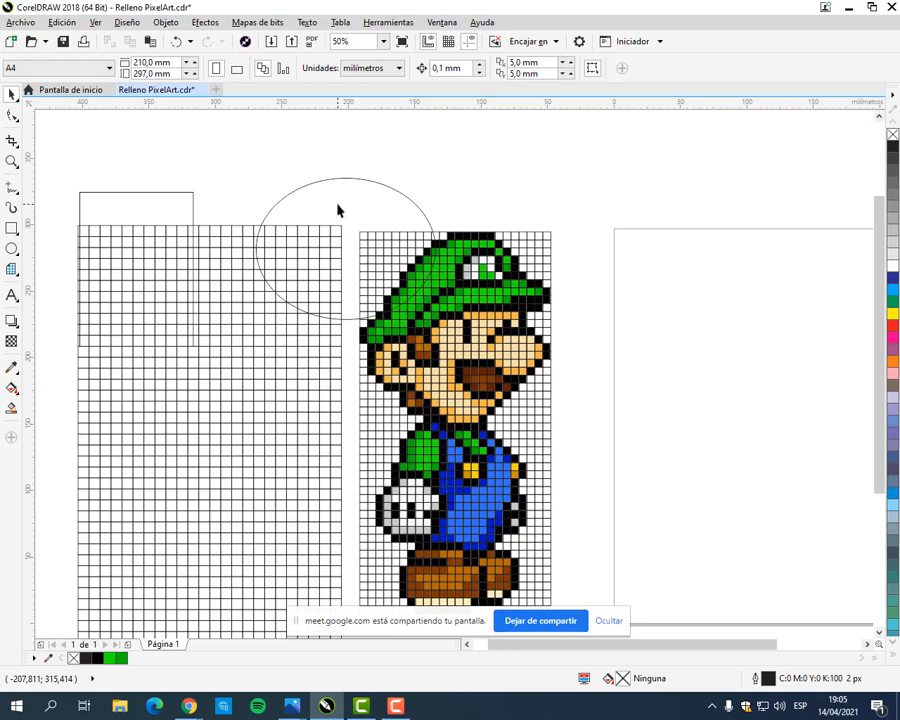
Step: Fill the ellipse and the rectangle with white and move both so they cover parts of the grid and the reference
left_click_drag(338, 210, 322, 206)
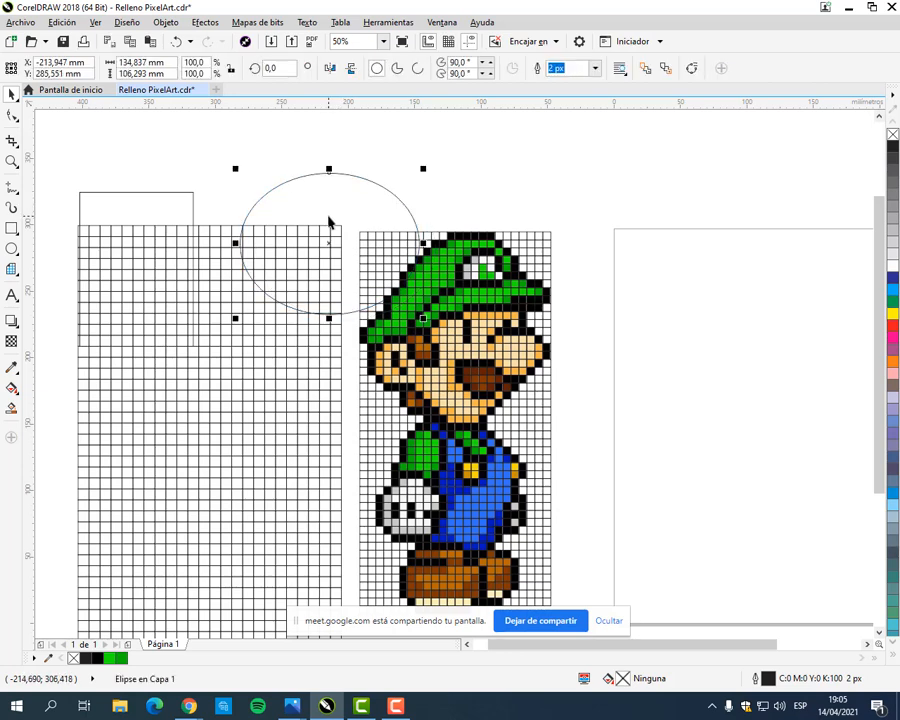
left_click(893, 272)
left_click_drag(384, 240, 410, 278)
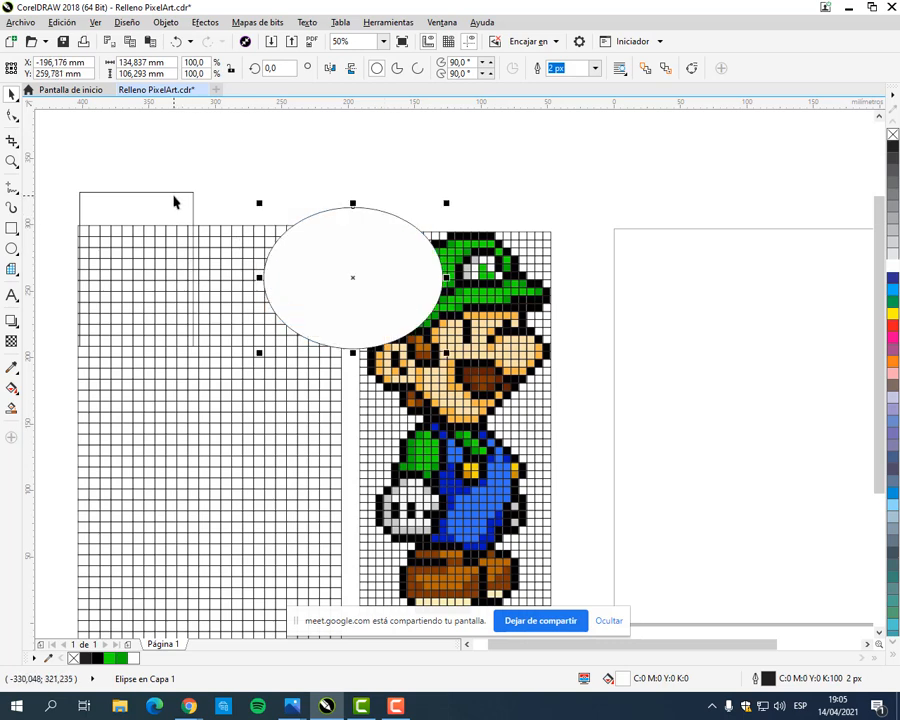
left_click(173, 193)
left_click(893, 267)
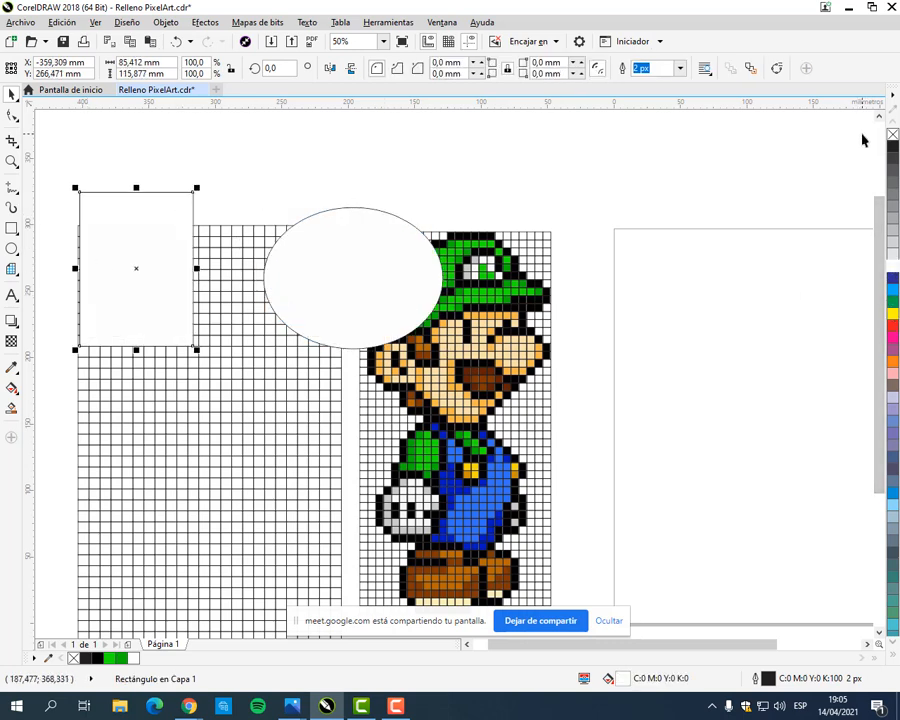
left_click_drag(385, 271, 393, 278)
left_click_drag(165, 242, 260, 228)
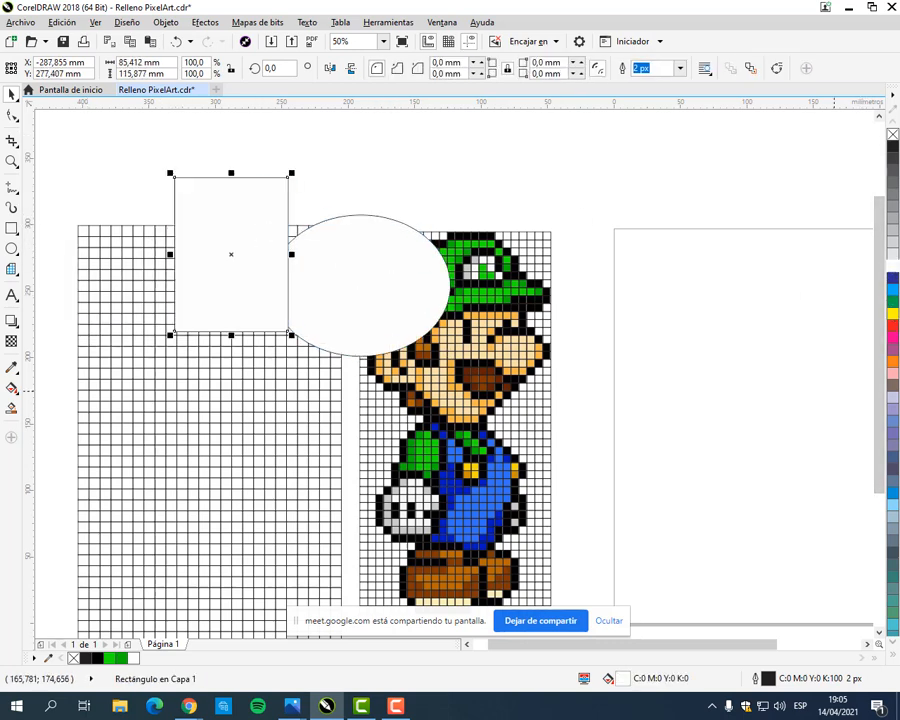
Step: Remove the fill from the rectangle and the ellipse, and delete the ellipse
left_click(893, 135)
left_click(390, 282)
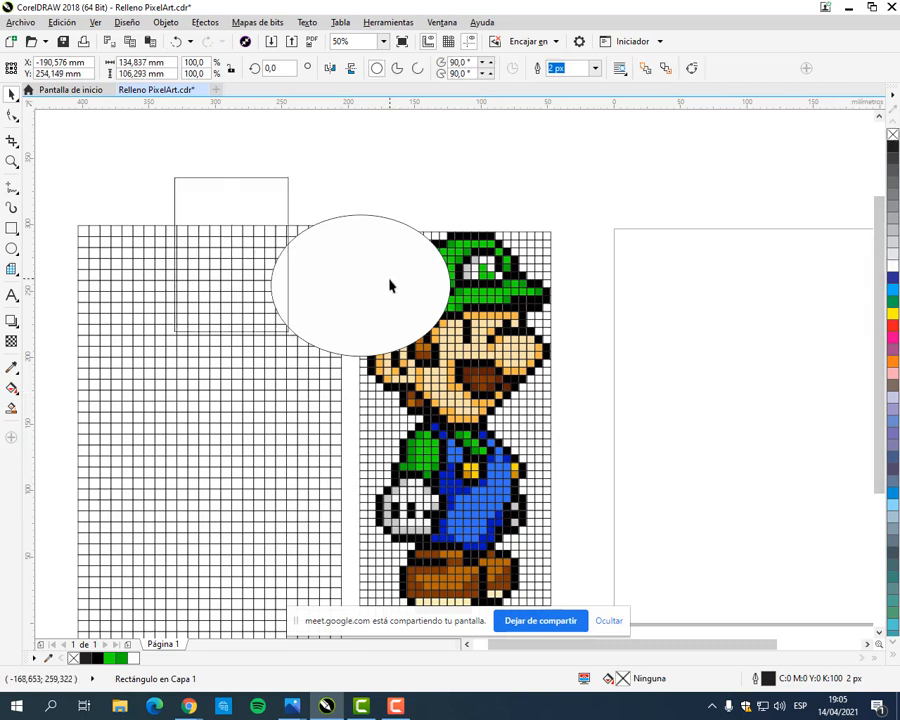
left_click(893, 135)
key("Delete")
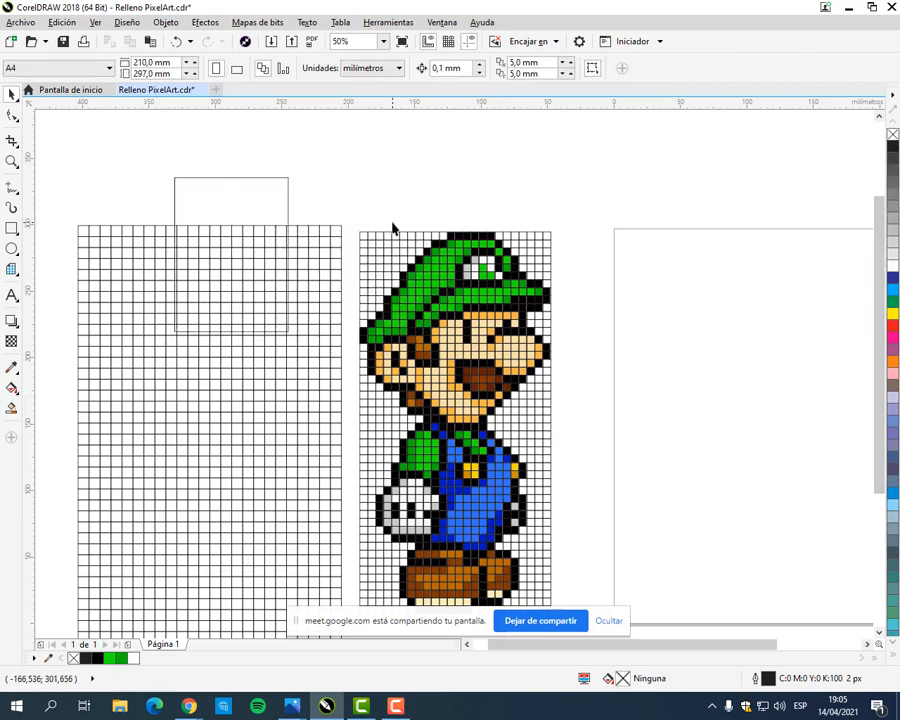
Step: Fill the rectangle over the grid with green (C:100 M:0 Y:100 K:0)
left_click(251, 193)
scroll(251, 193, "up", 1)
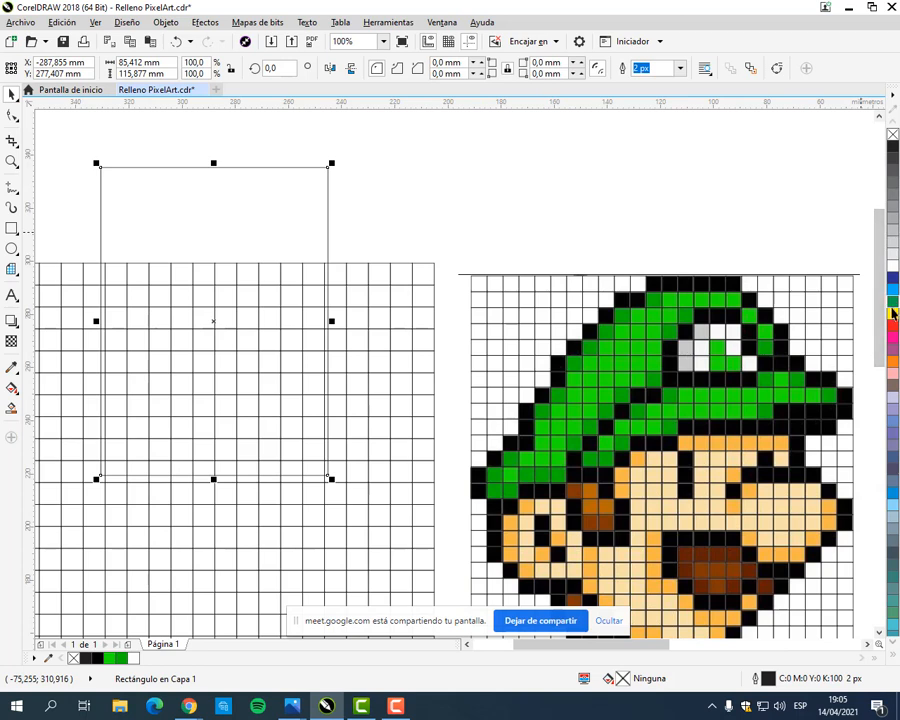
left_click(893, 302)
Step: Remove the green rectangle's outline, and give it a cyan outline instead
scroll(283, 183, "up", 2)
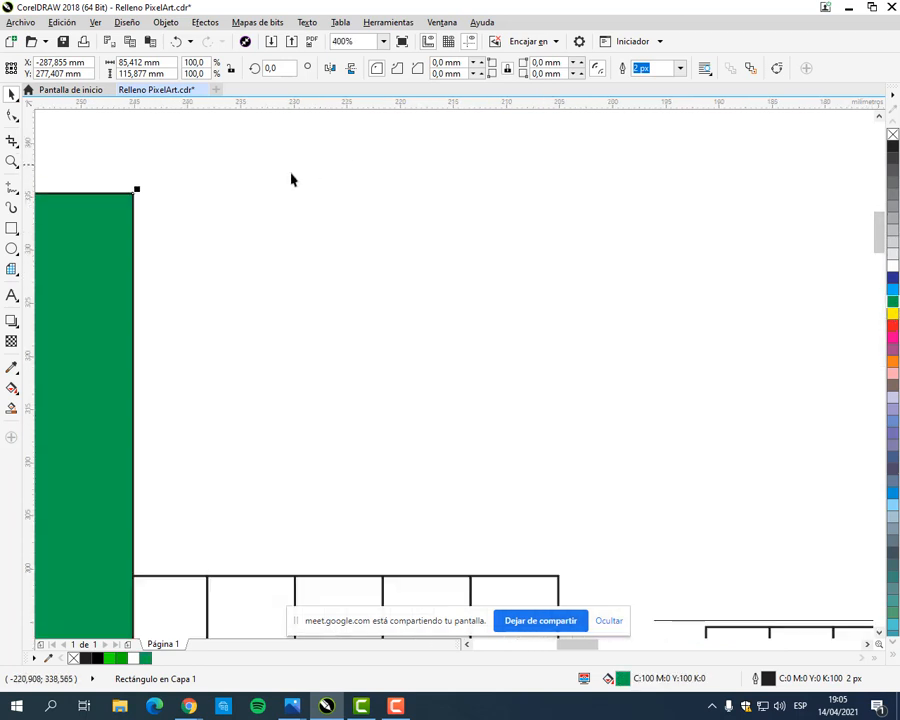
scroll(517, 242, "up", 2)
scroll(527, 246, "up", 1)
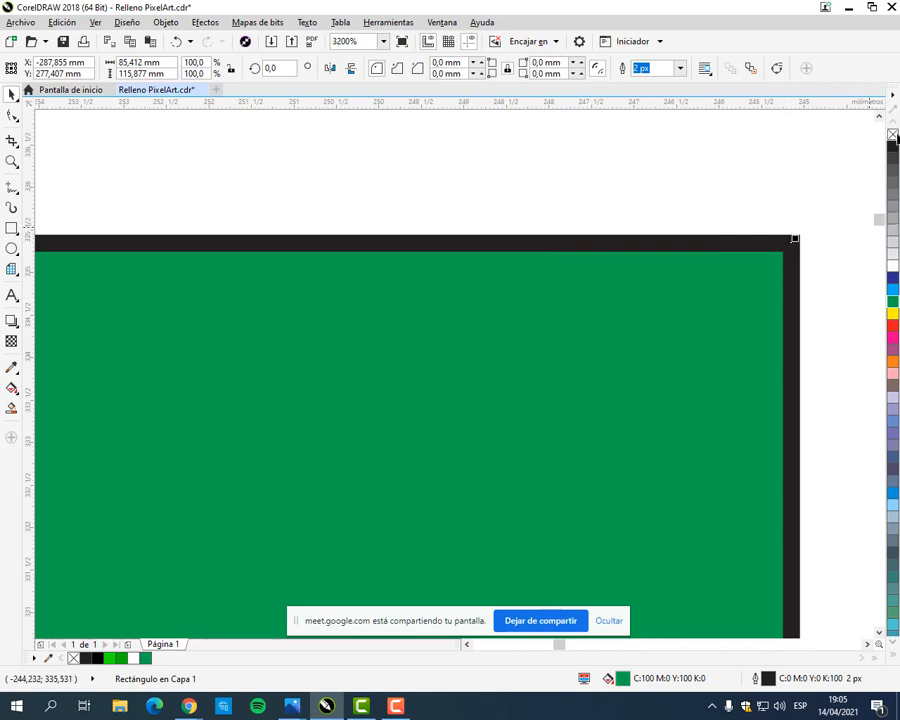
right_click(894, 135)
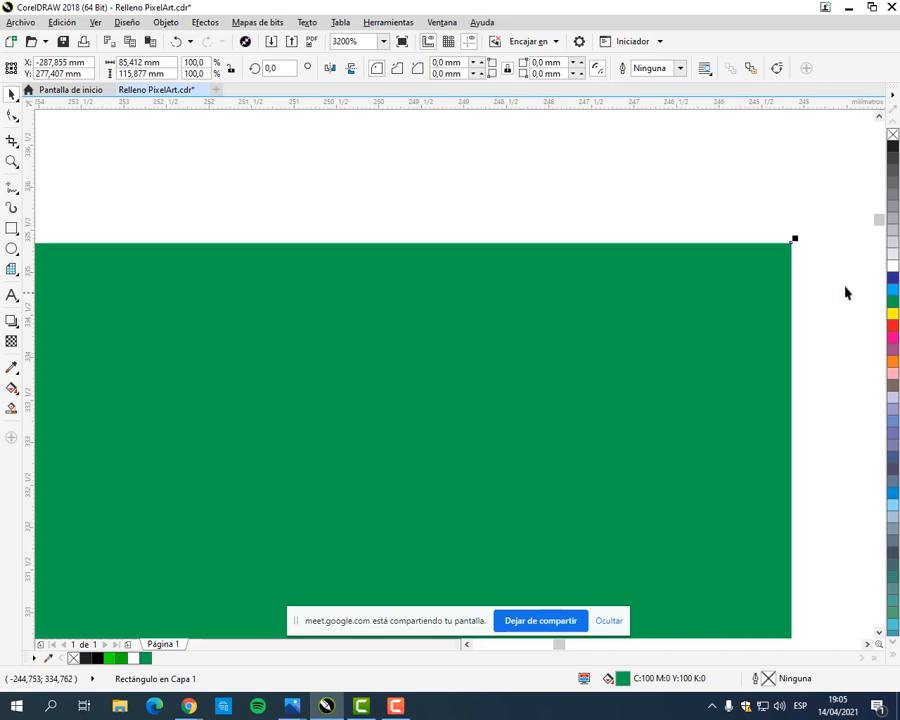
right_click(895, 291)
left_click(828, 366)
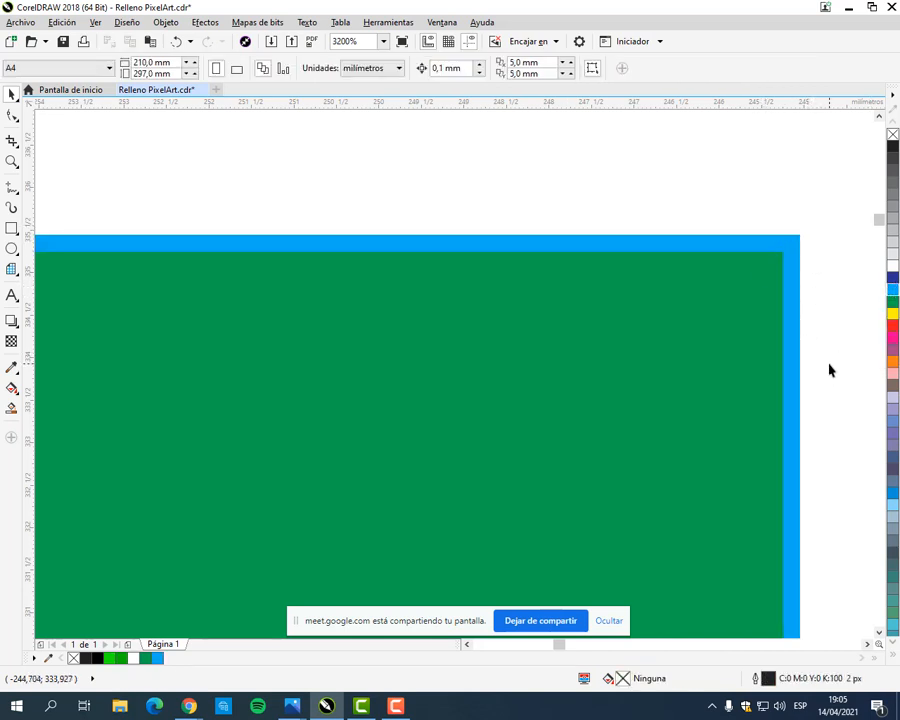
Step: Delete the green rectangle covering the grid
scroll(826, 366, "down", 5)
left_click_drag(743, 438, 446, 275)
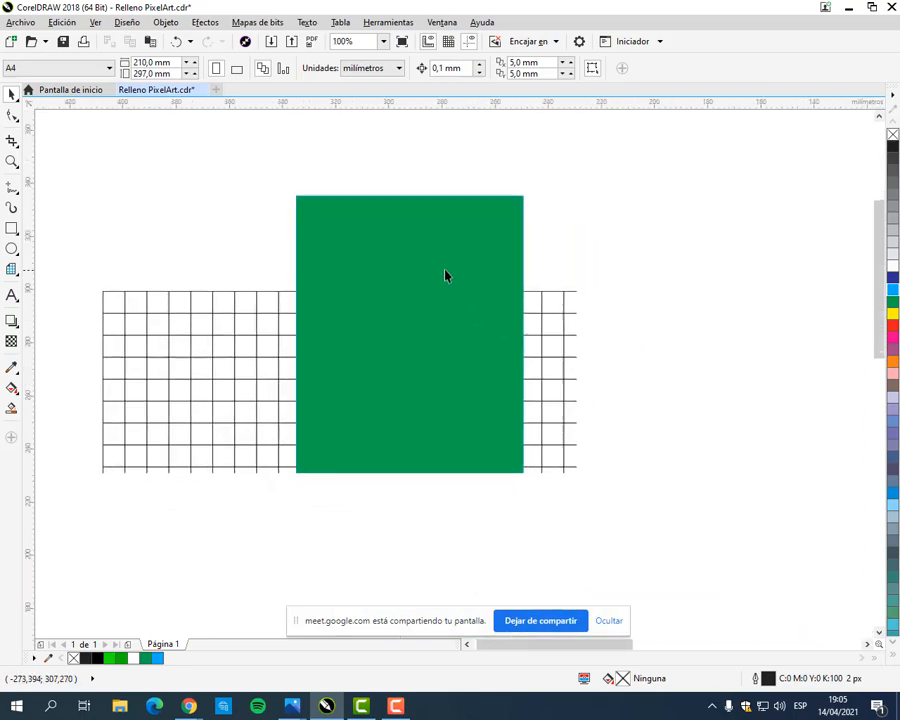
left_click(446, 251)
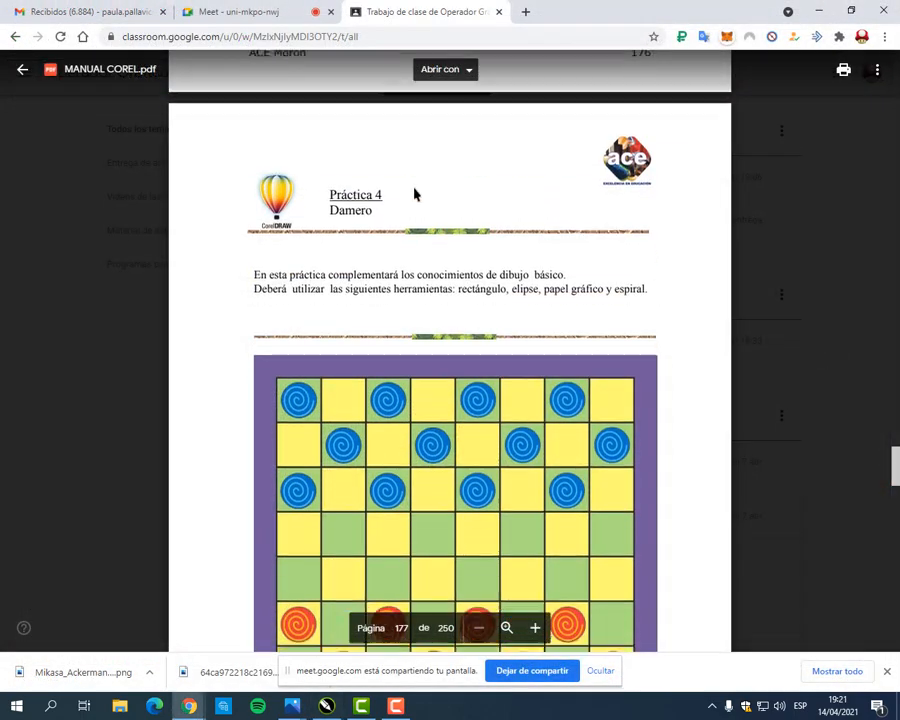
Step: Look over the manual's Damero exercise, switch to CorelDRAW and create a new A4 document in landscape orientation
scroll(434, 305, "down", 3)
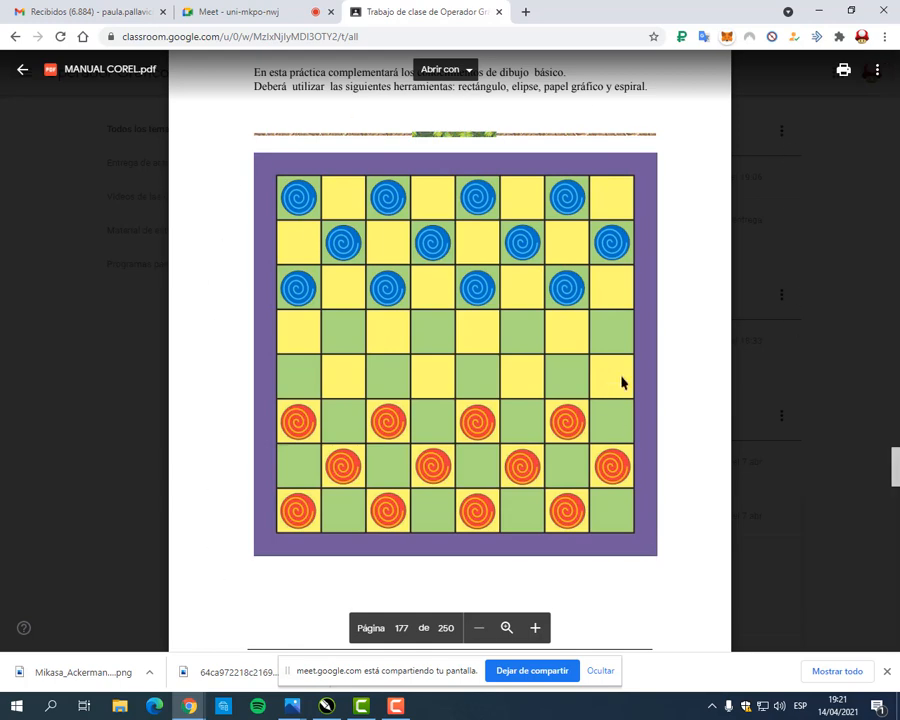
scroll(650, 338, "up", 1)
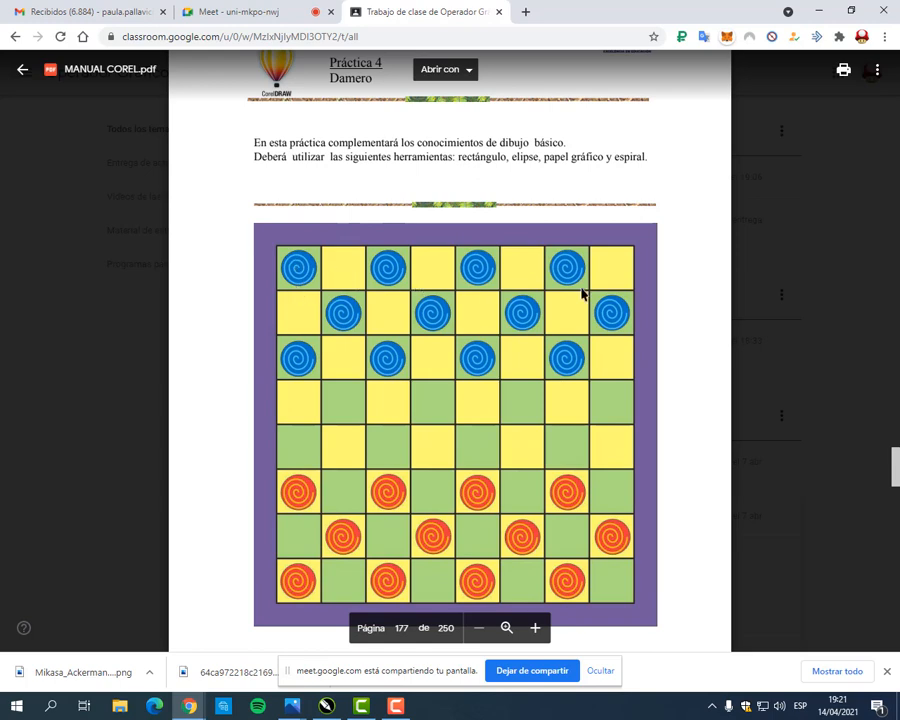
scroll(392, 587, "down", 1)
left_click(326, 706)
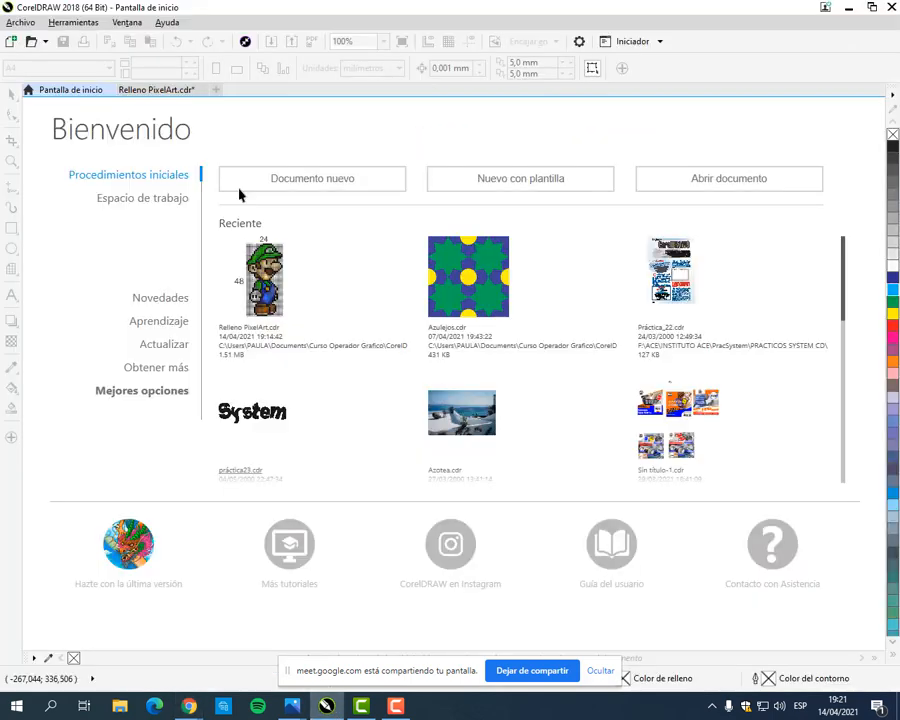
left_click(312, 178)
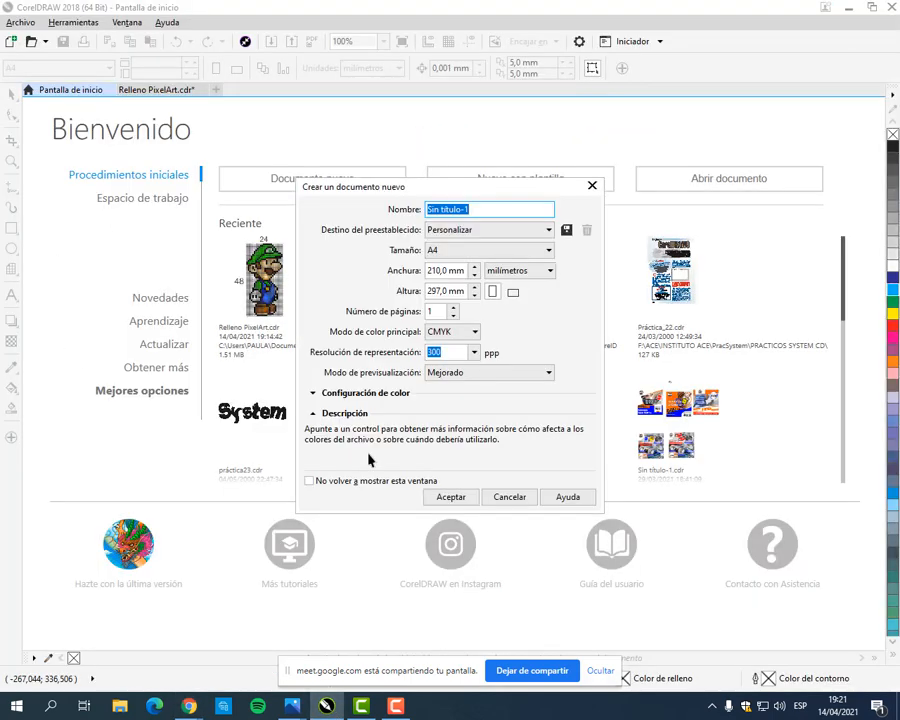
left_click(458, 498)
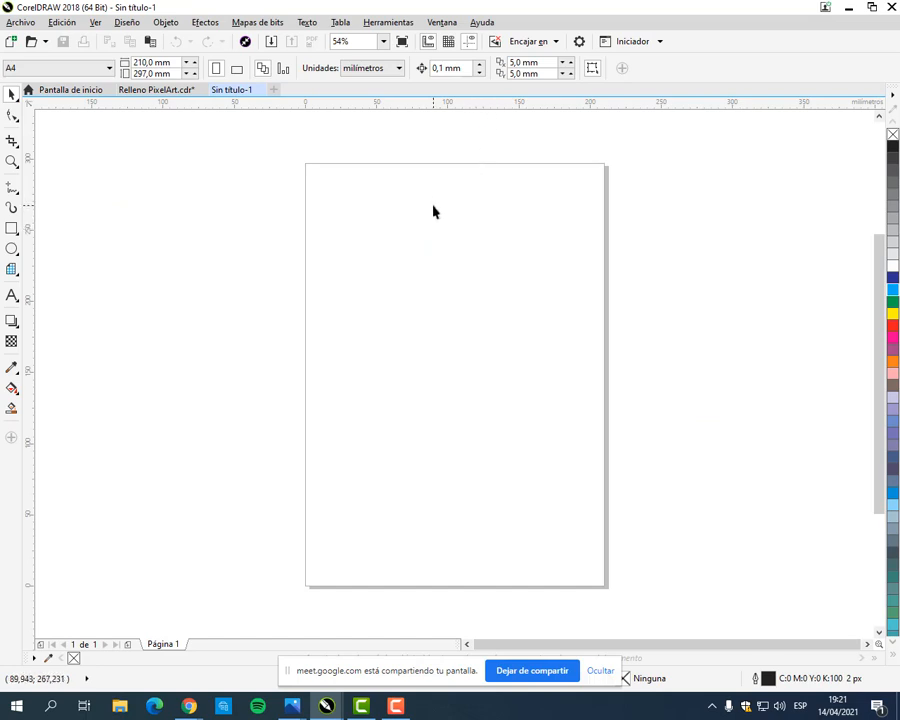
left_click(237, 69)
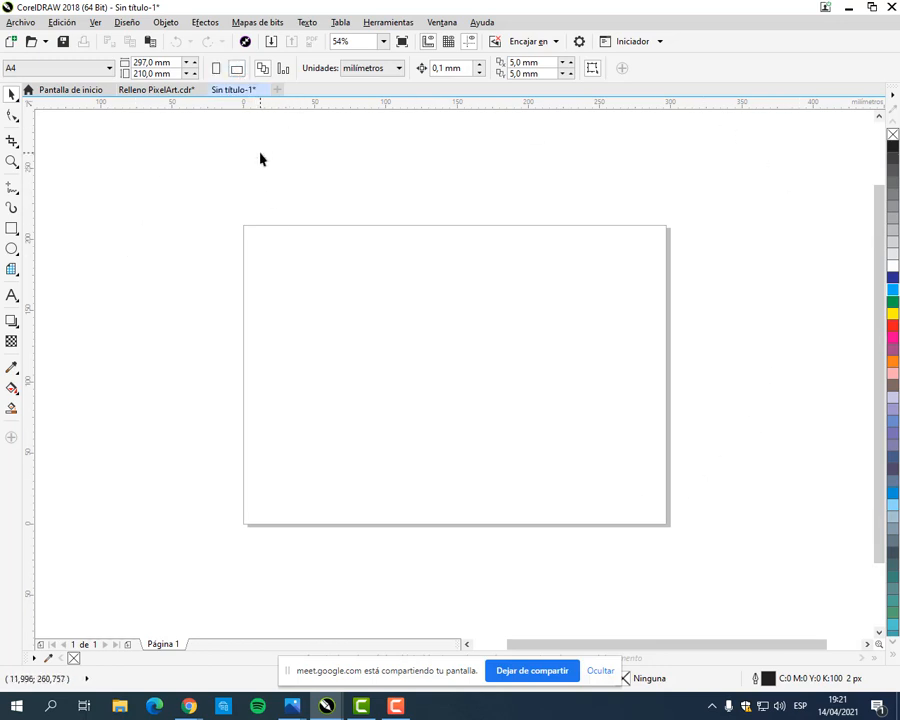
Step: Draw a rectangle about 92 by 73 mm outside the page's left edge and an ellipse about 69 by 66 mm below it
left_click(12, 228)
left_click_drag(70, 211, 202, 314)
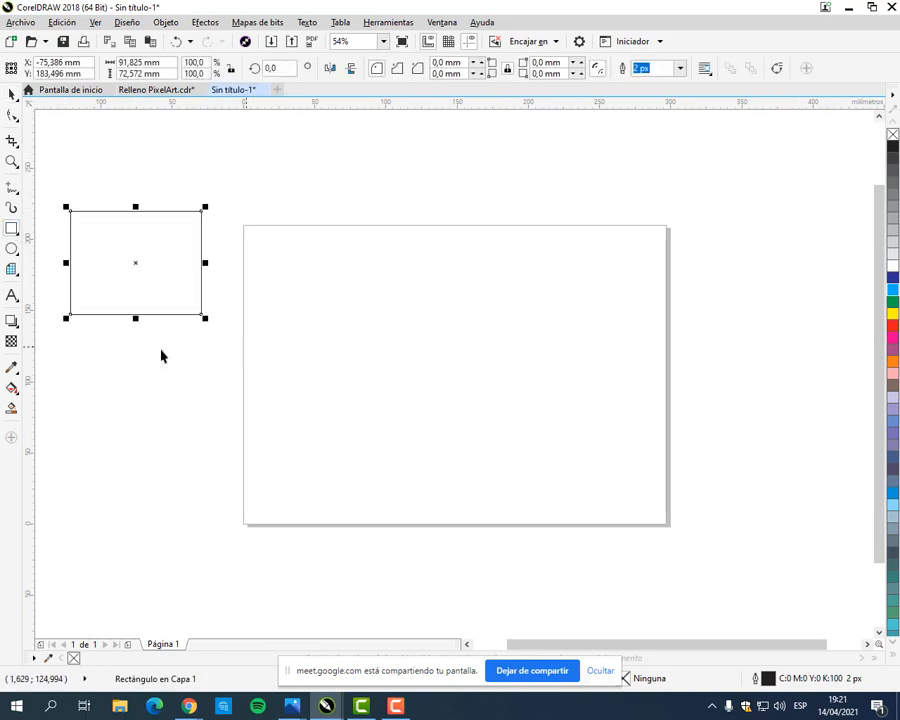
left_click(9, 250)
left_click_drag(94, 426, 201, 527)
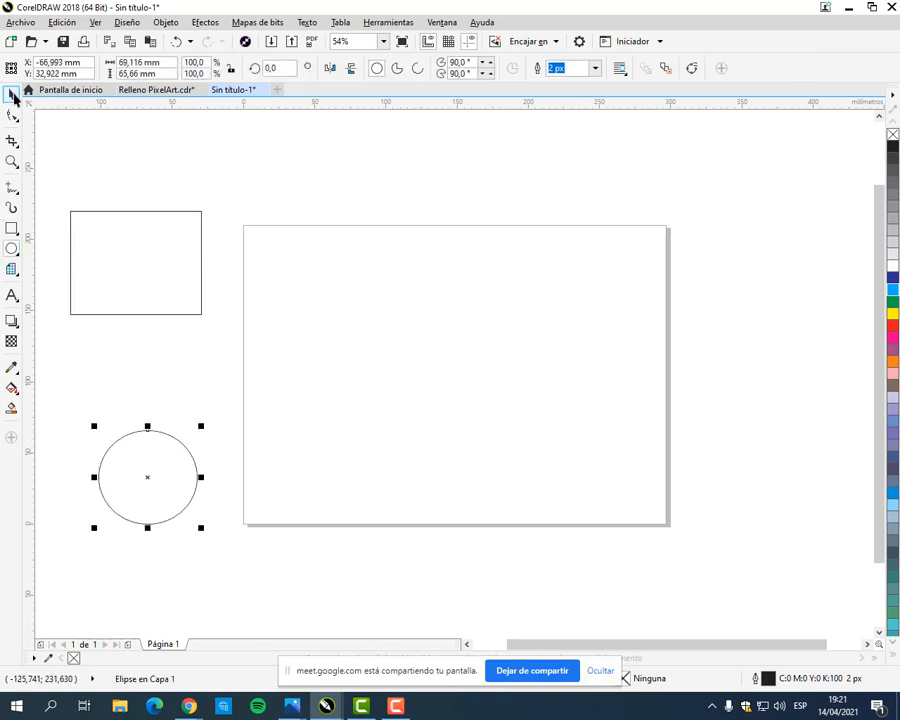
left_click(12, 115)
left_click(375, 212)
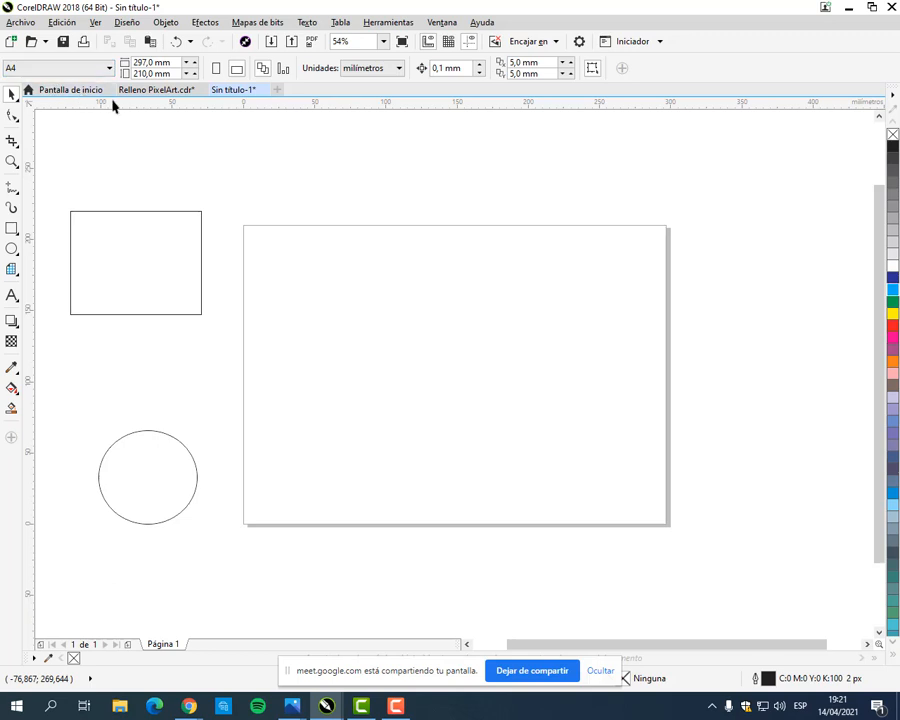
Step: Switch the page to portrait orientation and back to landscape
mouse_move(1, 58)
left_mouse_down()
mouse_move(240, 86)
mouse_move(328, 84)
mouse_move(305, 82)
left_mouse_up()
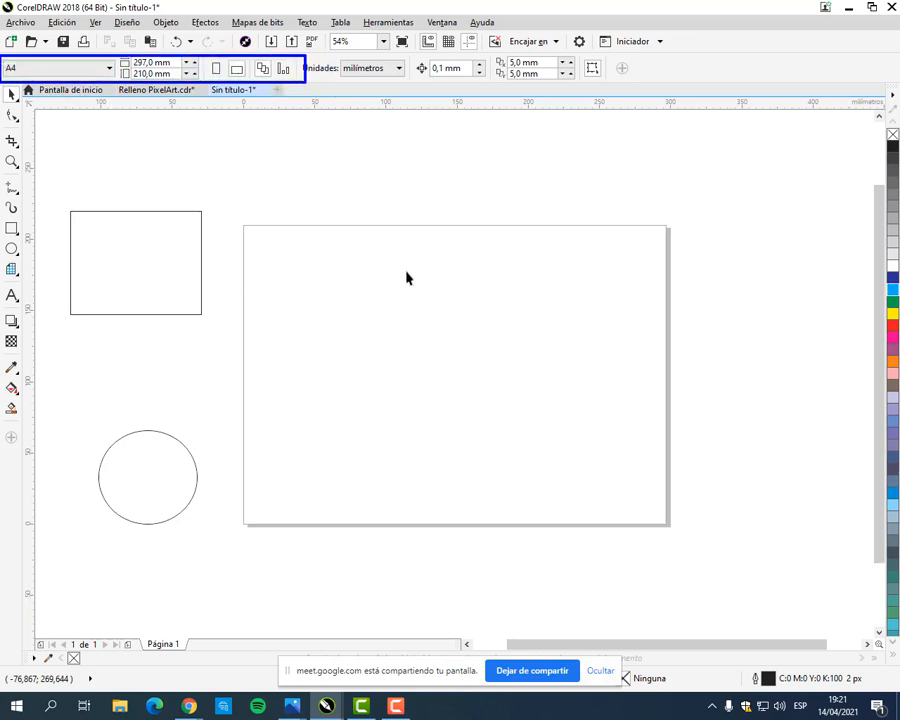
key("Escape")
left_click(216, 68)
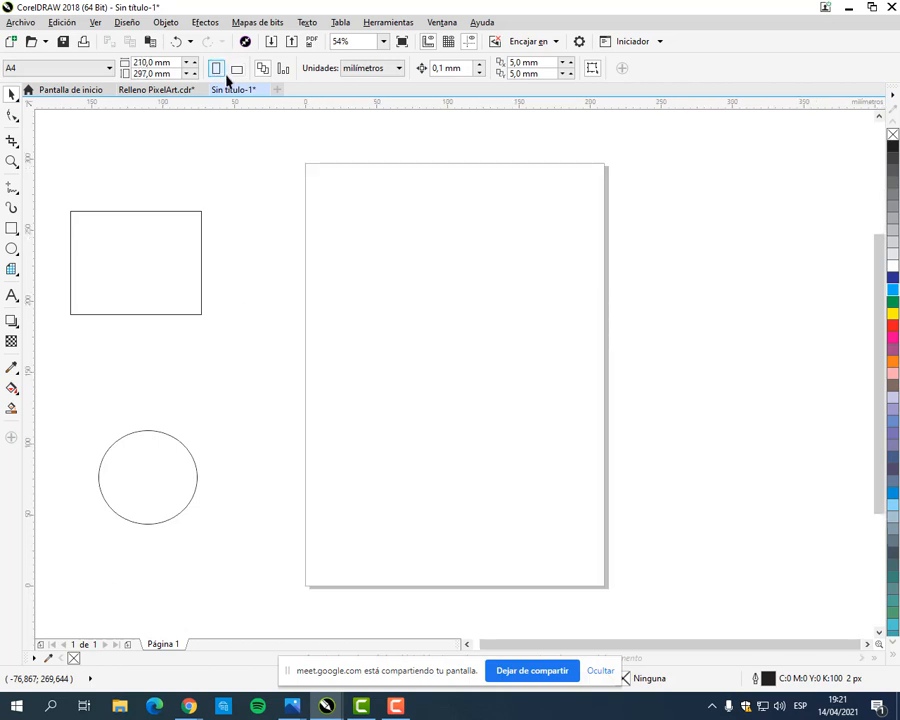
left_click(237, 69)
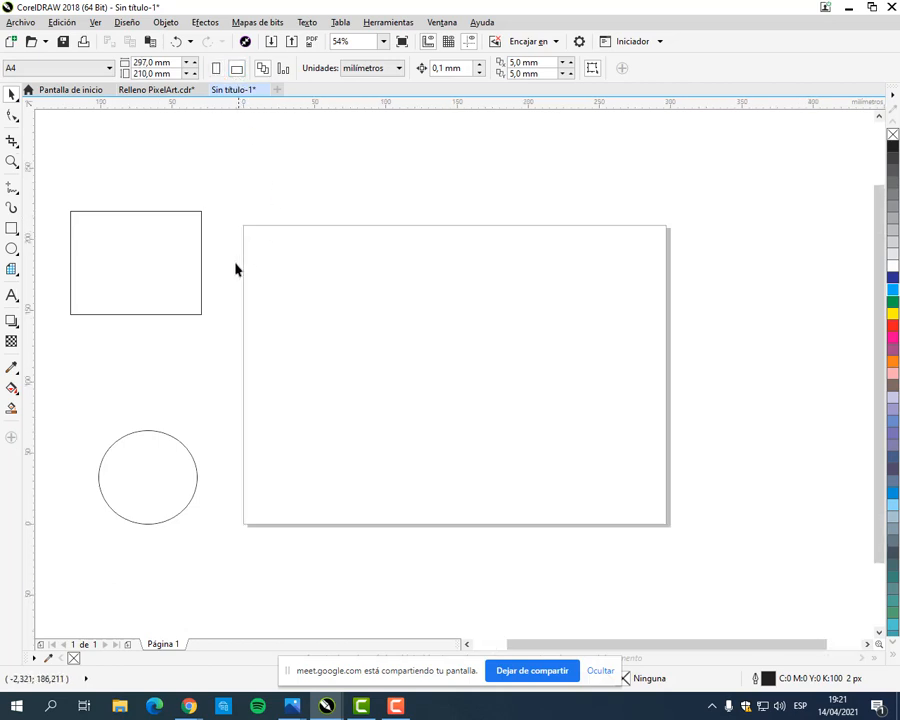
Step: Delete the practice rectangle and the ellipse outside the page's left edge
left_click(202, 283)
key("Delete")
left_click(165, 474)
key("Delete")
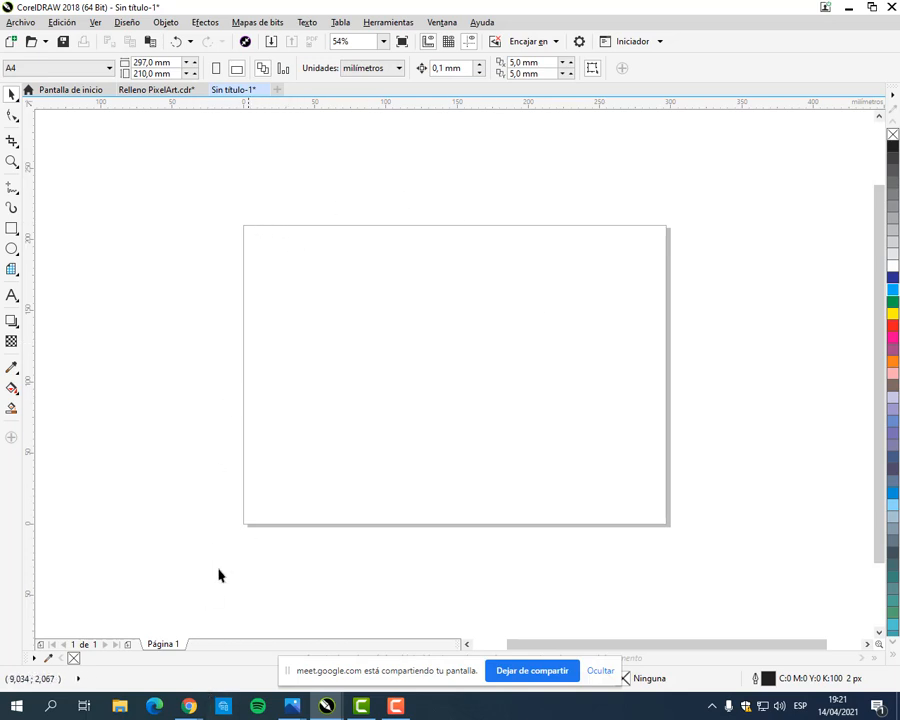
Step: Draw a trial rectangle sized to 200 by 200 mm on the page, and delete it
left_click(12, 229)
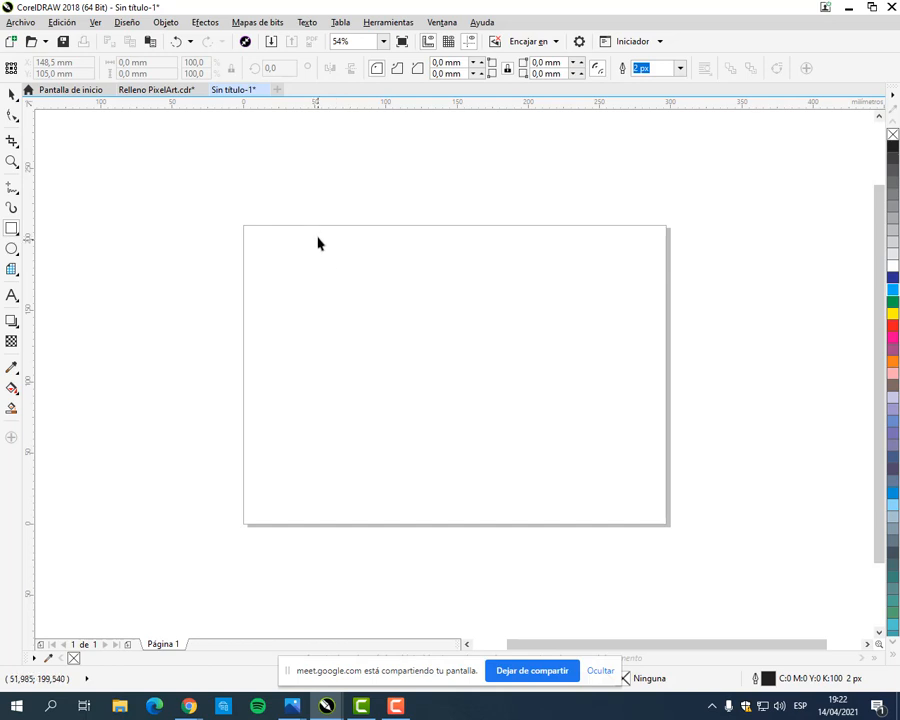
mouse_move(318, 238)
left_mouse_down()
mouse_move(513, 348)
mouse_move(532, 476)
mouse_move(588, 497)
left_mouse_up()
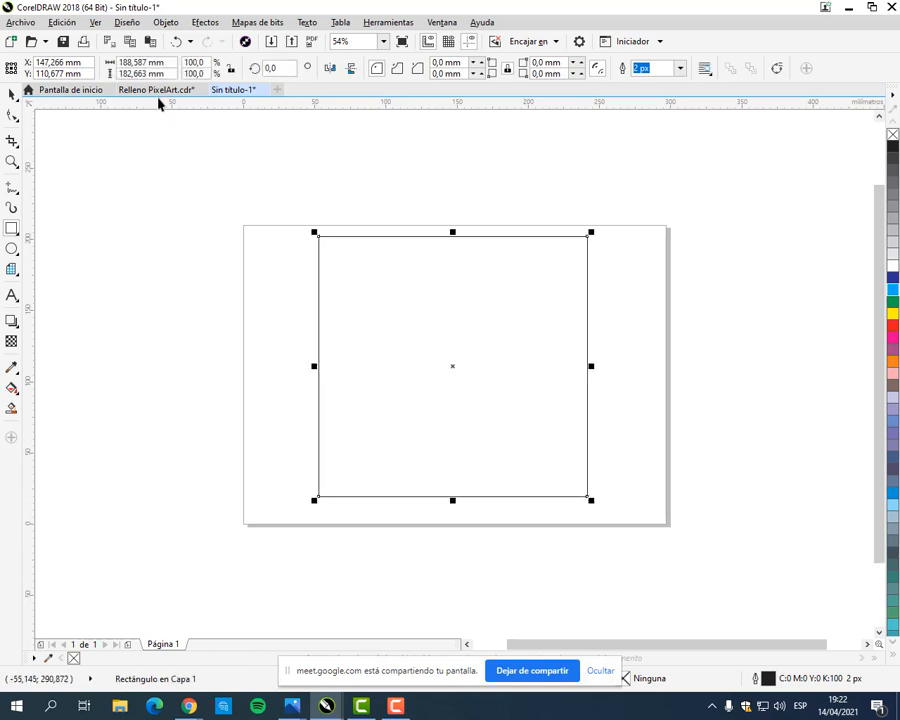
left_click_drag(169, 63, 106, 62)
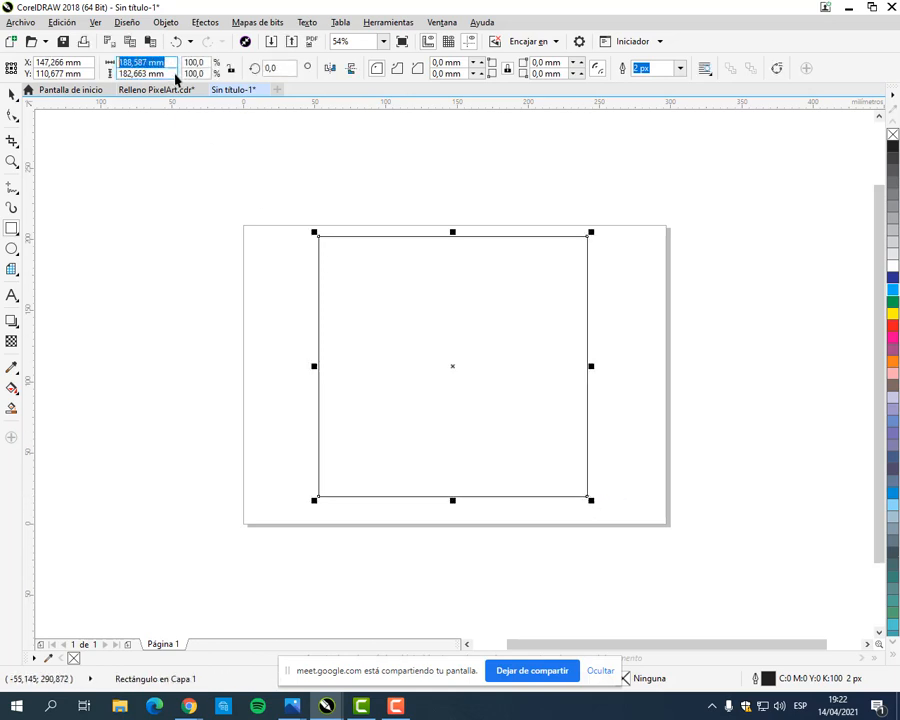
left_click_drag(176, 78, 88, 79)
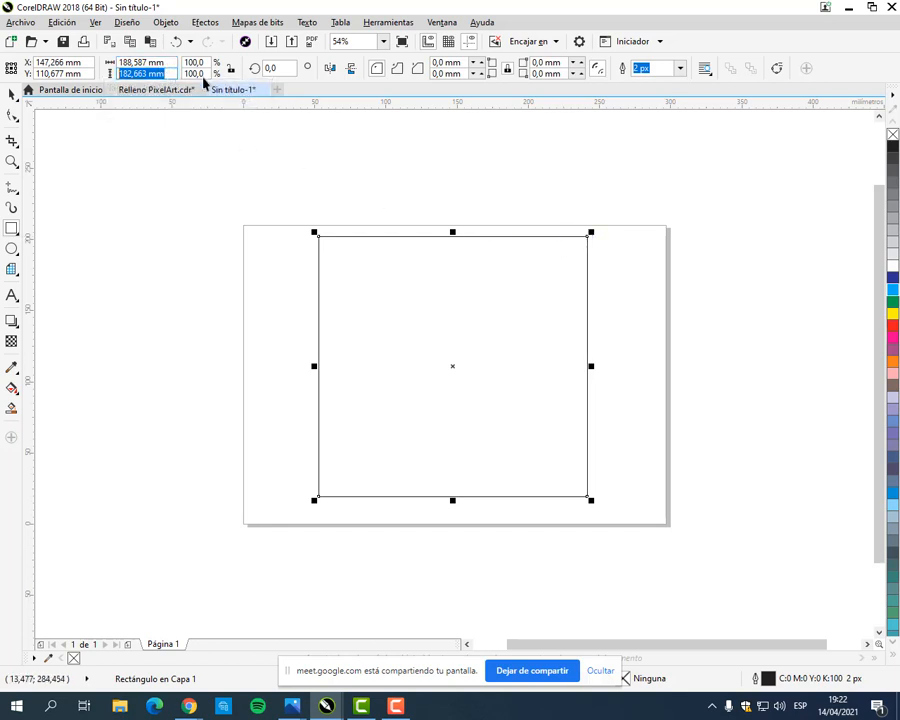
left_click_drag(170, 64, 90, 63)
type("200")
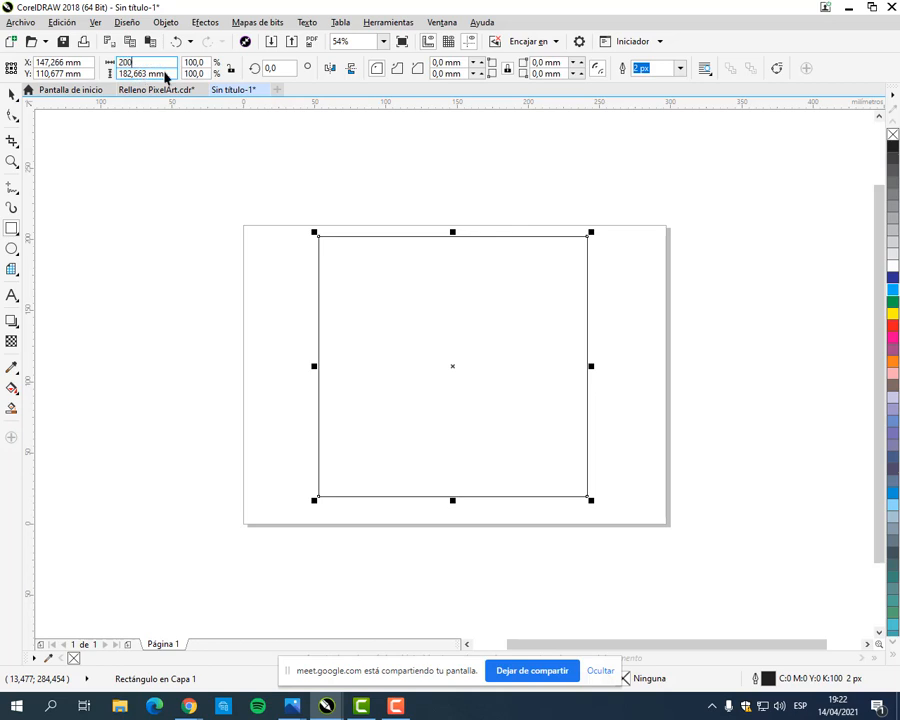
type("200")
key("Return")
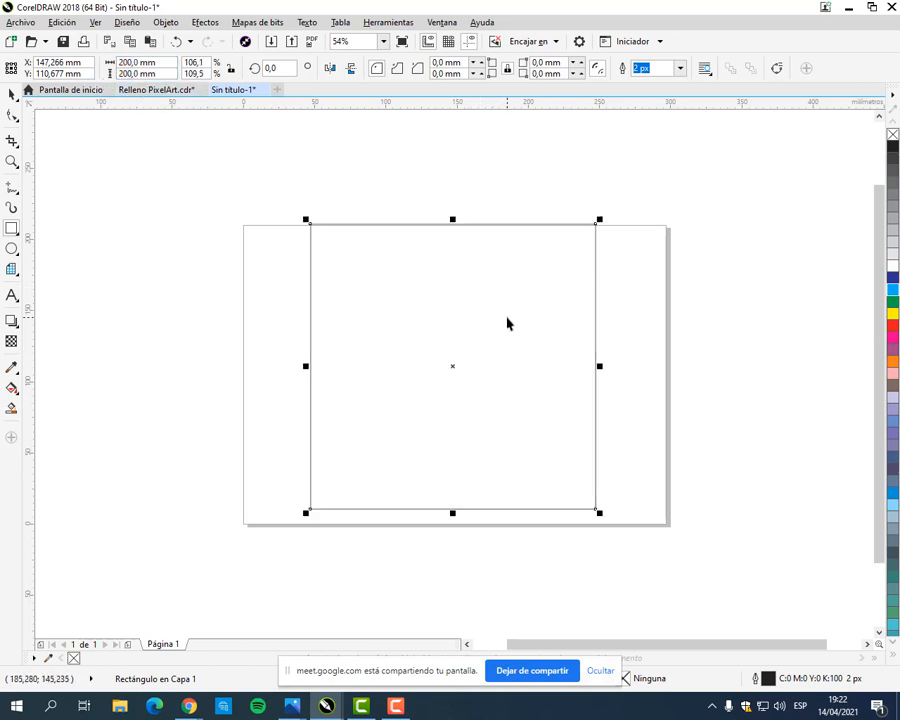
key("Delete")
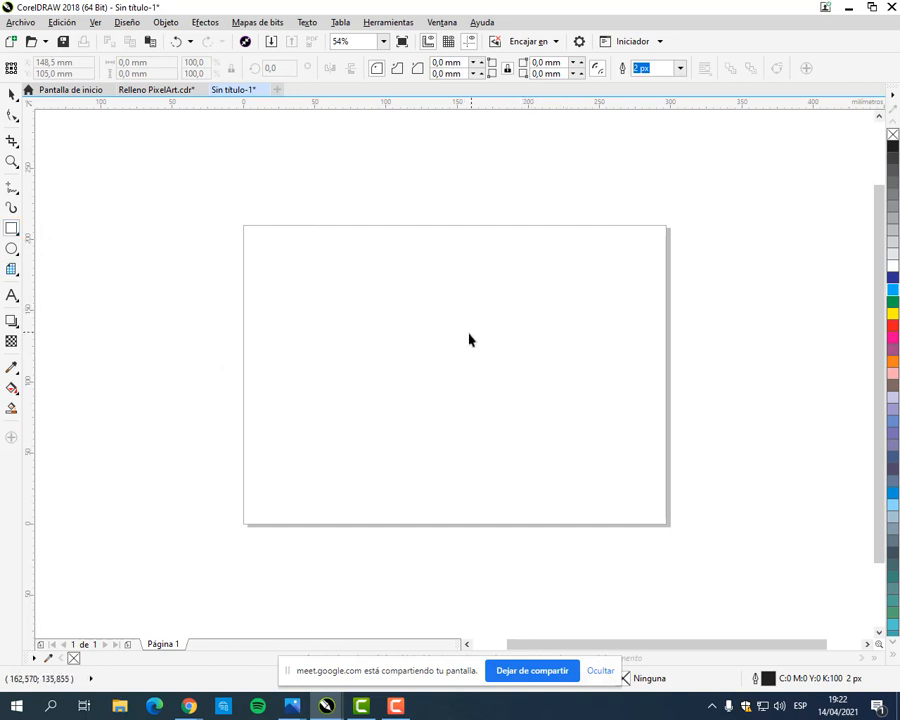
Step: Draw a square about 180 mm per side from its centre and move it to the middle of the page
mouse_move(416, 317)
left_mouse_down()
mouse_move(460, 372)
mouse_move(556, 436)
mouse_move(590, 476)
mouse_move(472, 400)
mouse_move(613, 492)
mouse_move(463, 372)
mouse_move(459, 362)
mouse_move(492, 392)
mouse_move(462, 346)
mouse_move(554, 410)
mouse_move(528, 396)
mouse_move(544, 404)
left_mouse_up()
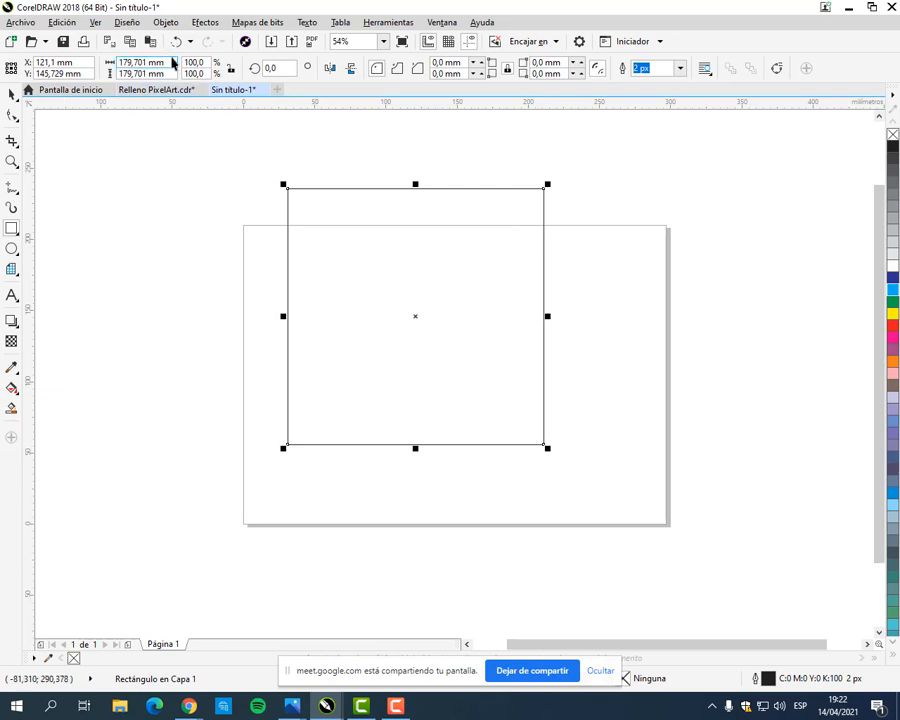
left_click(12, 114)
left_click_drag(408, 286, 459, 340)
Step: Set the square's width and height to 200 mm and shift it slightly so it fits inside the page
left_click_drag(173, 62, 70, 62)
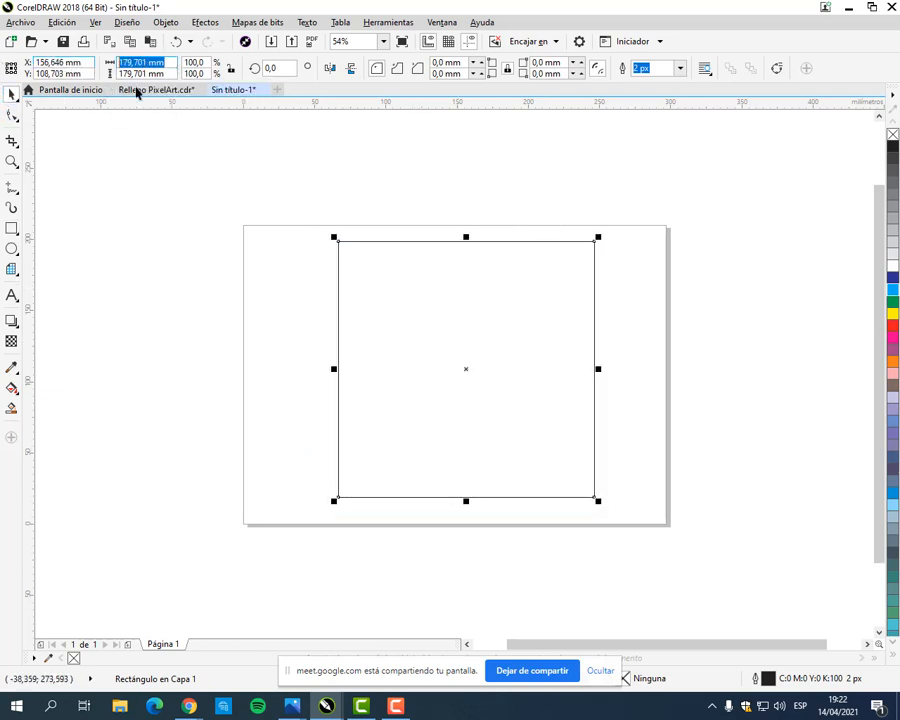
type("200")
key("Tab")
type("200")
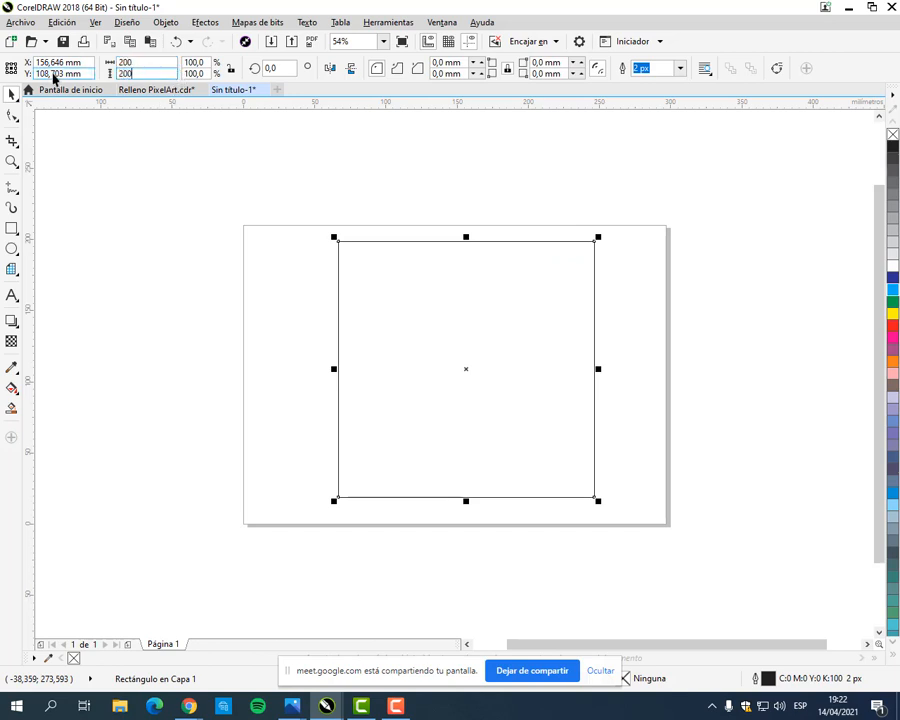
key("Return")
left_click_drag(460, 270, 456, 273)
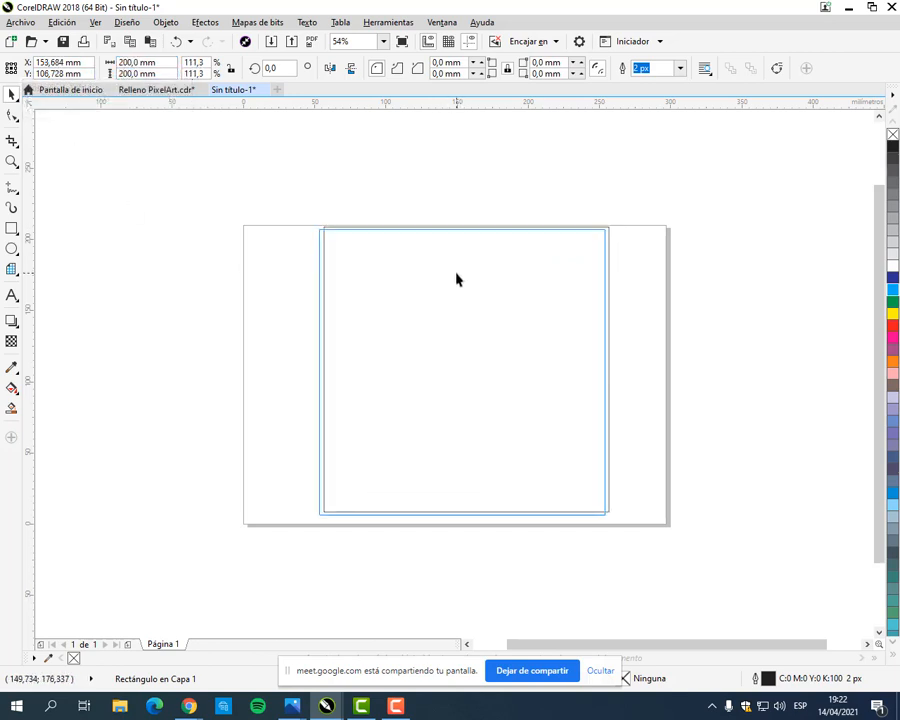
left_click(717, 269)
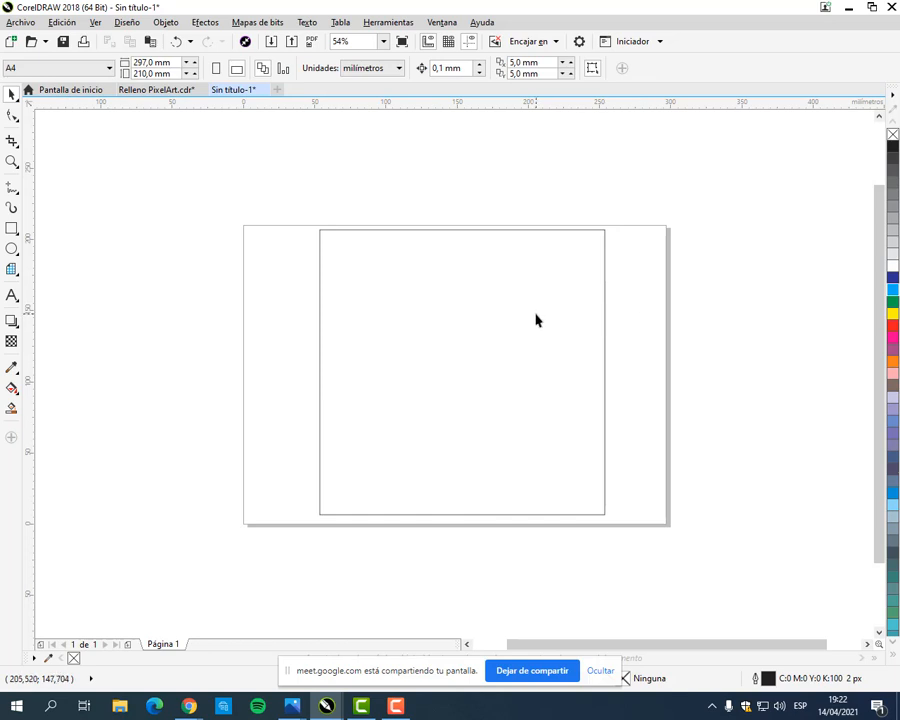
left_click(573, 299)
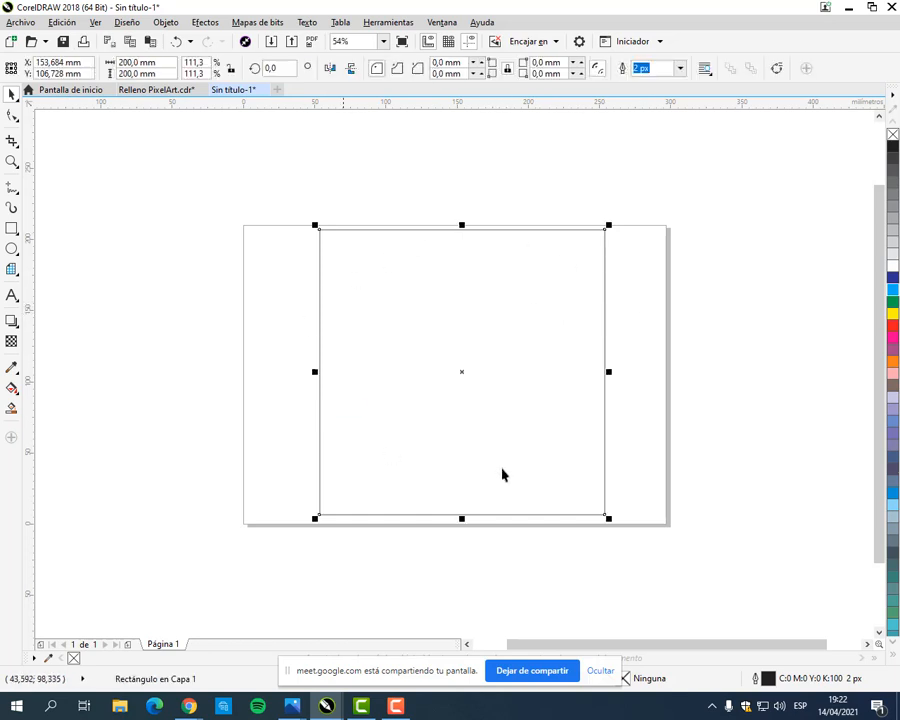
left_click(640, 290)
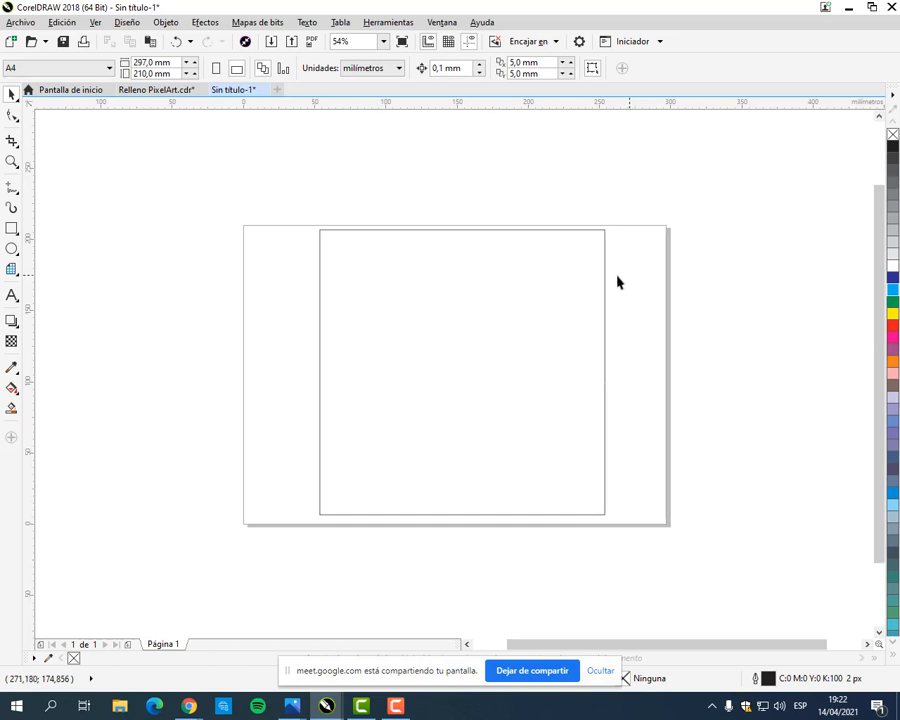
left_click(604, 266)
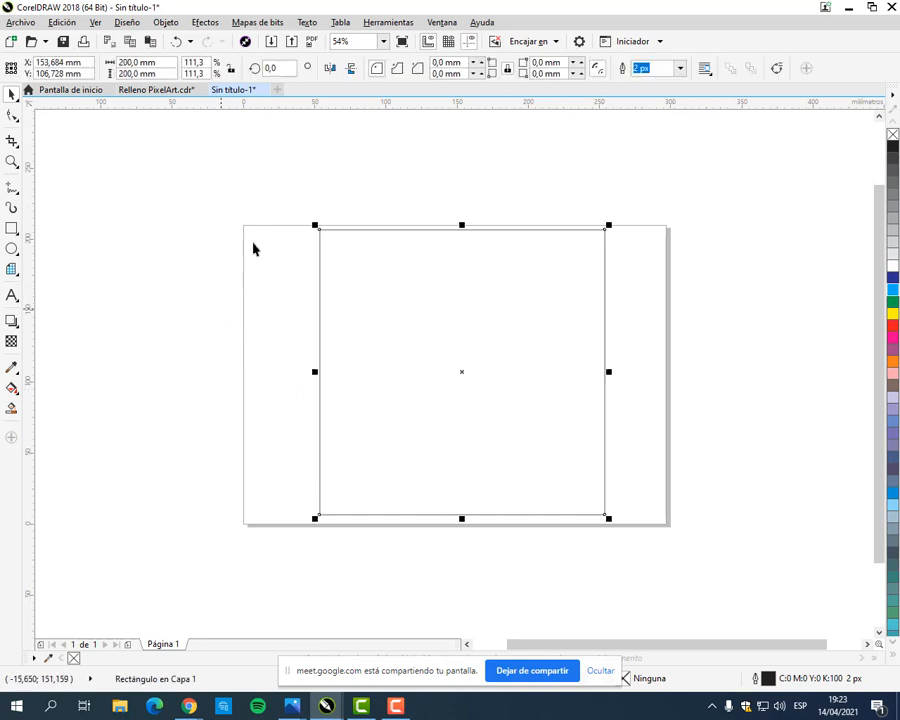
left_click_drag(237, 218, 679, 528)
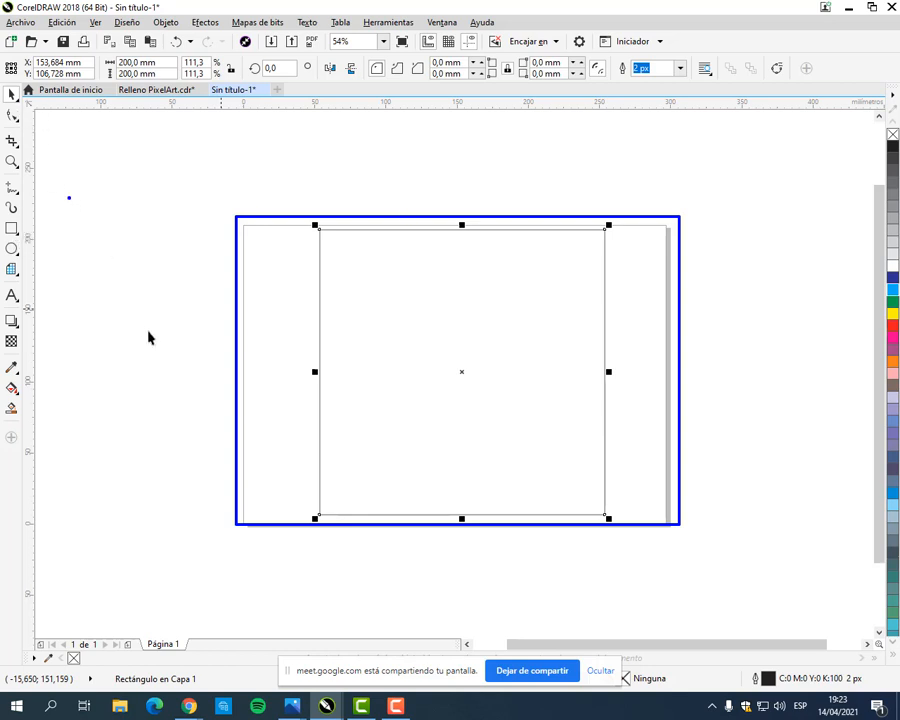
Step: Draw a trial ellipse about 51 by 39 mm outside the page's left edge, and delete it
left_click(15, 248)
left_click_drag(104, 236, 185, 299)
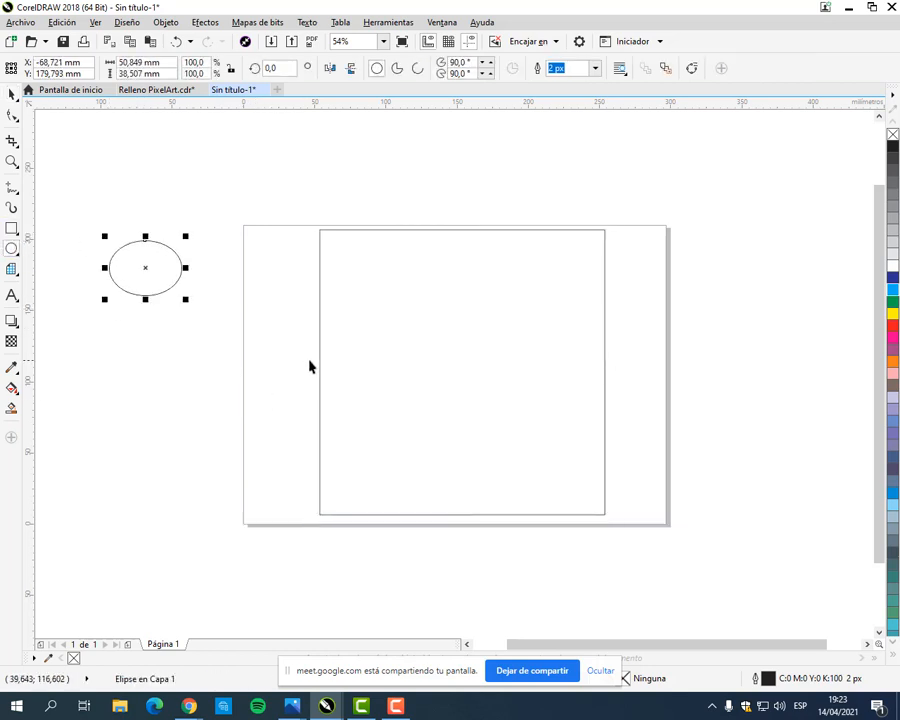
key("Delete")
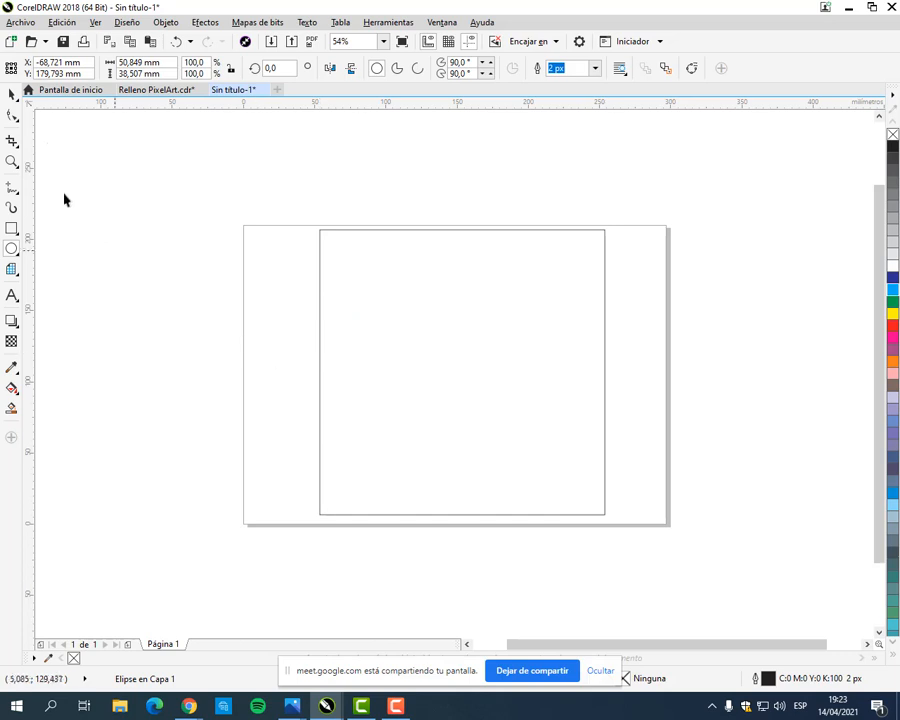
left_click(11, 94)
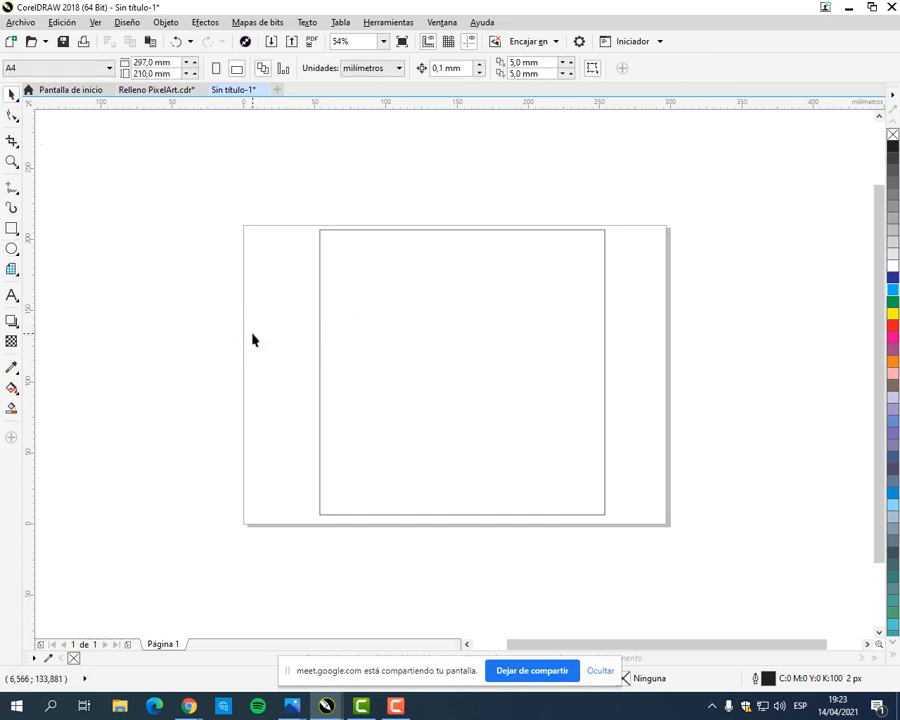
Step: Move the 200 mm square off the page to its left, and bring it back to the middle of the page
left_click_drag(558, 380, 153, 290)
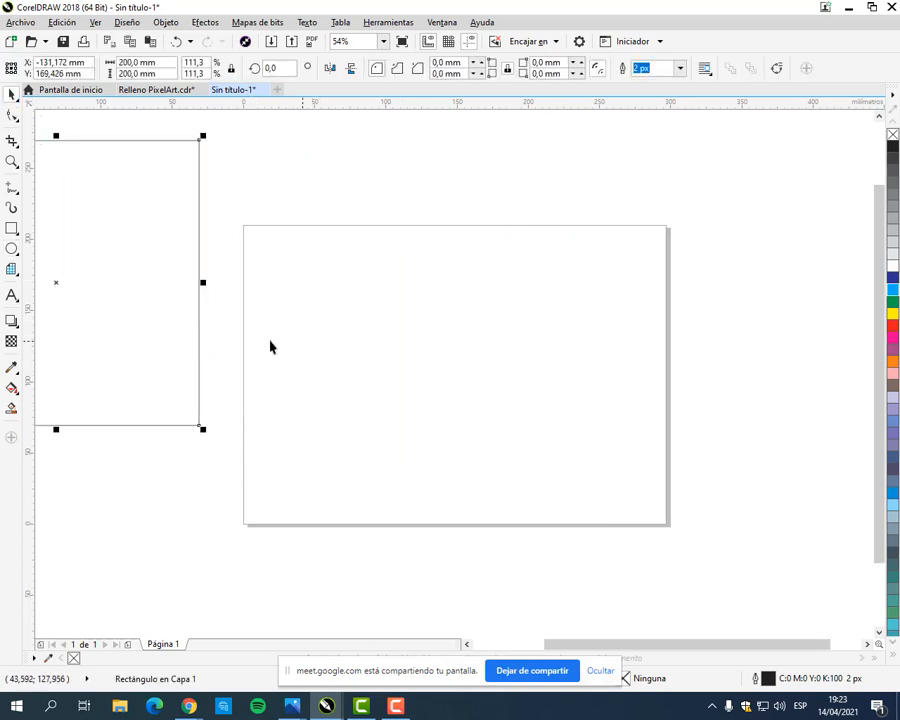
left_click(111, 508)
scroll(193, 510, "down", 5)
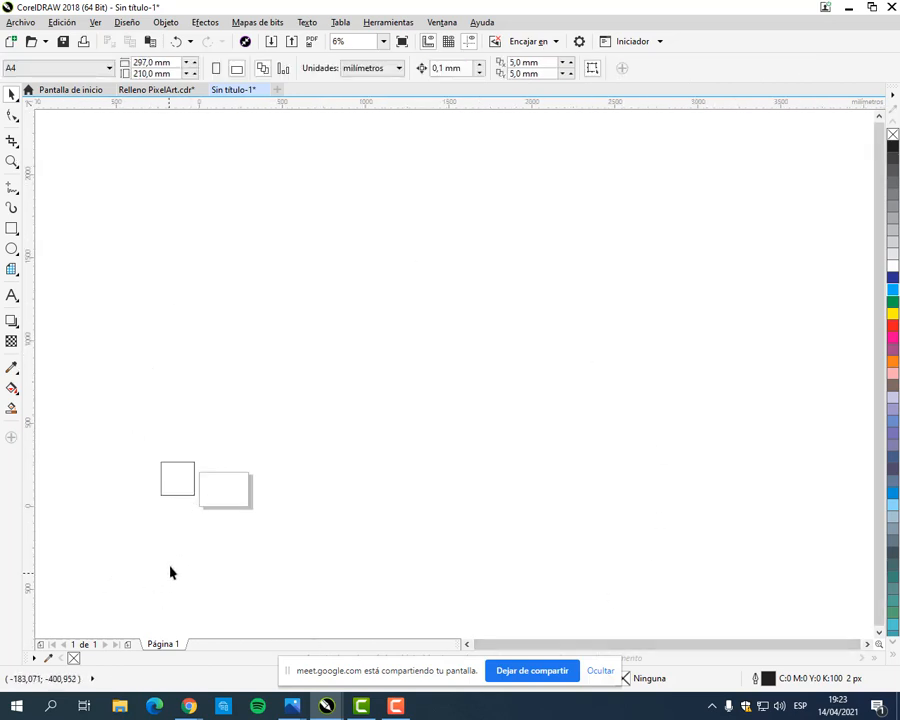
scroll(203, 502, "up", 3)
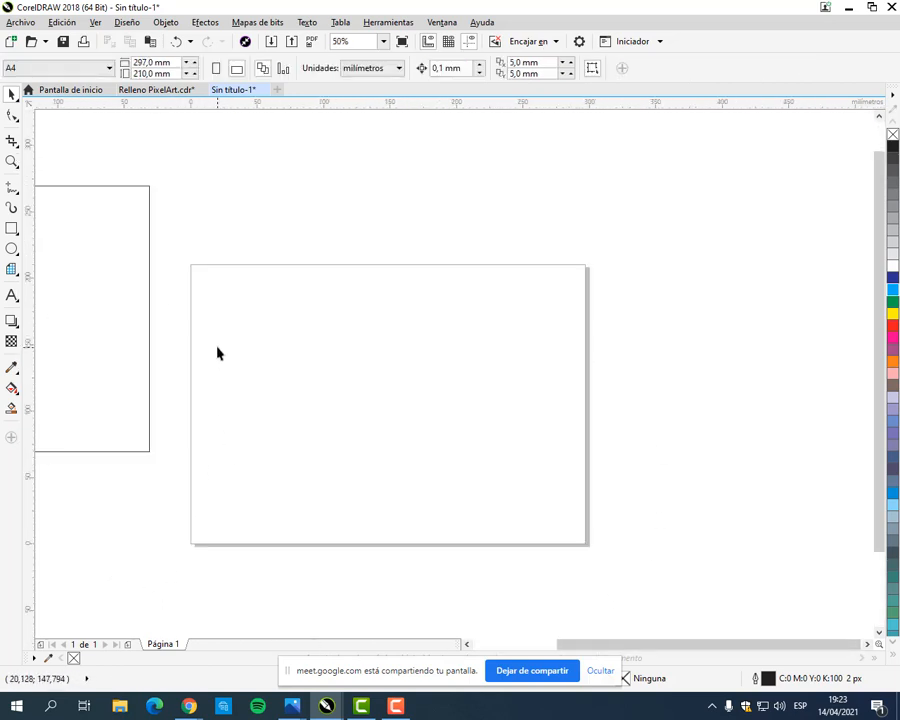
left_click_drag(95, 297, 469, 381)
left_click(671, 370)
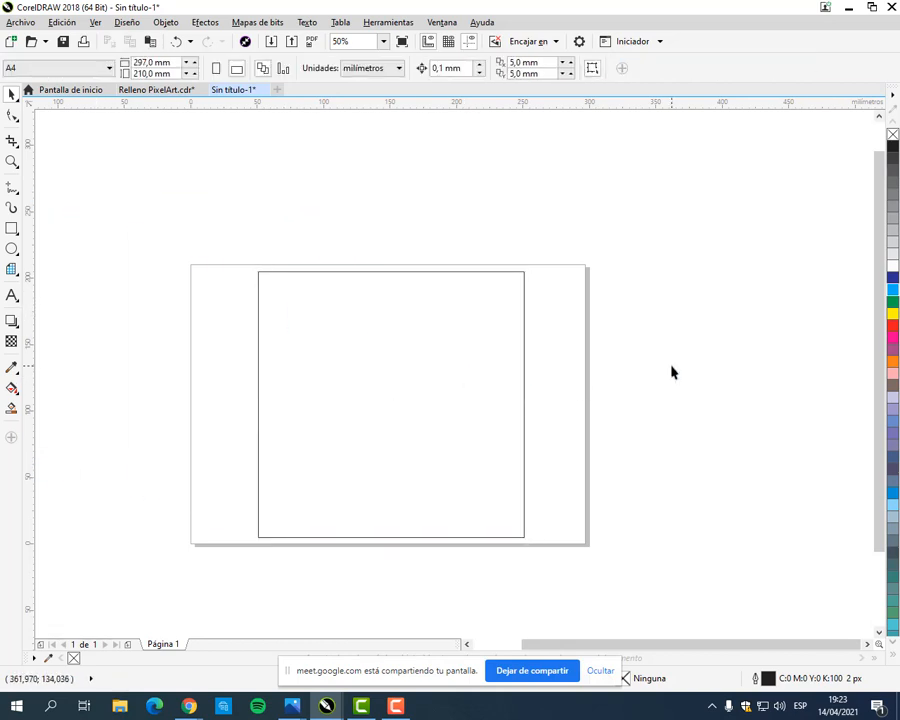
Step: Fill the square with the purple C:40 M:40 Y:0 K:20 and compare it with the manual's checkerboard in the browser
left_click(466, 426)
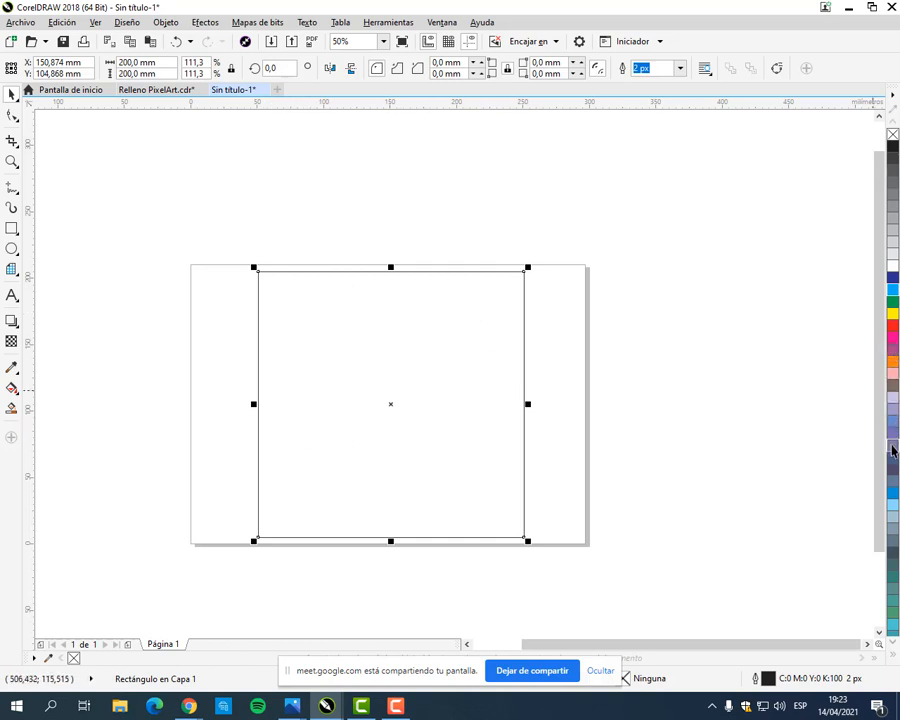
left_click(893, 408)
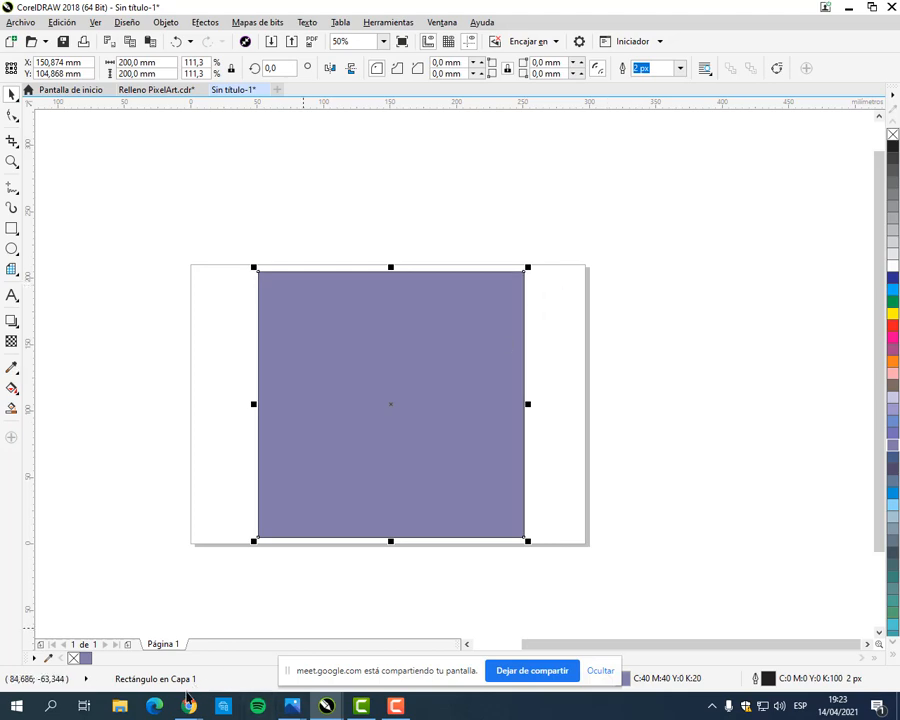
mouse_move(192, 713)
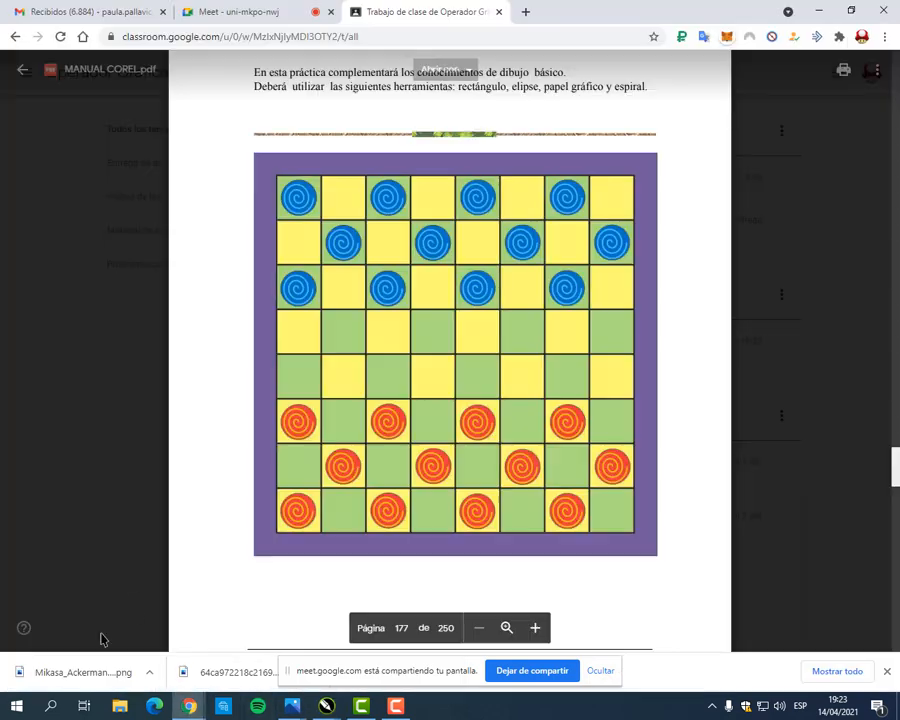
left_click(75, 630)
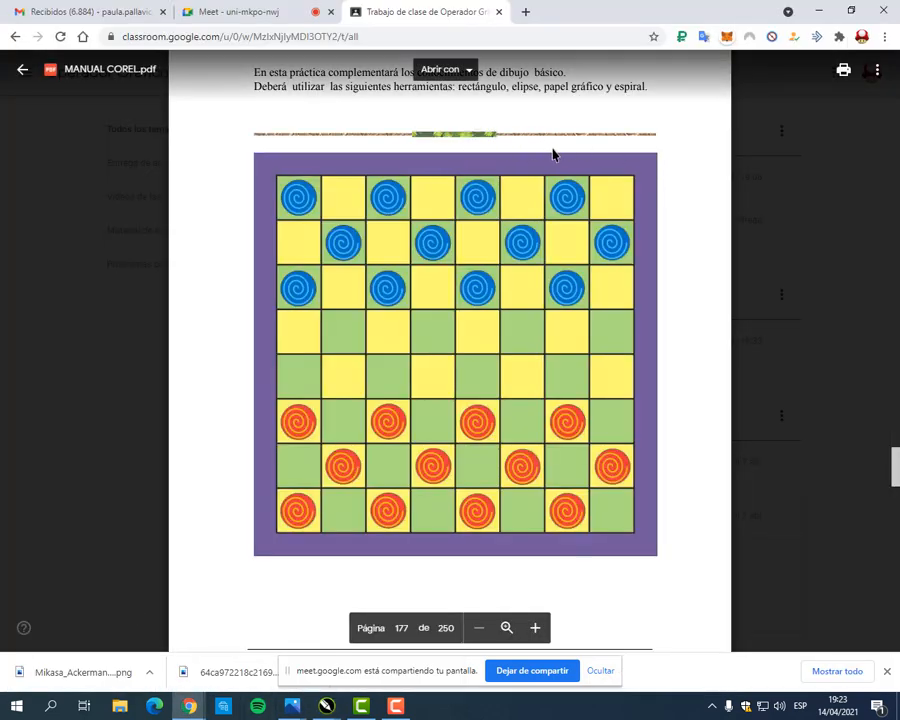
left_click(816, 11)
Step: Remove the purple square's outline and deselect it
scroll(521, 277, "up", 5)
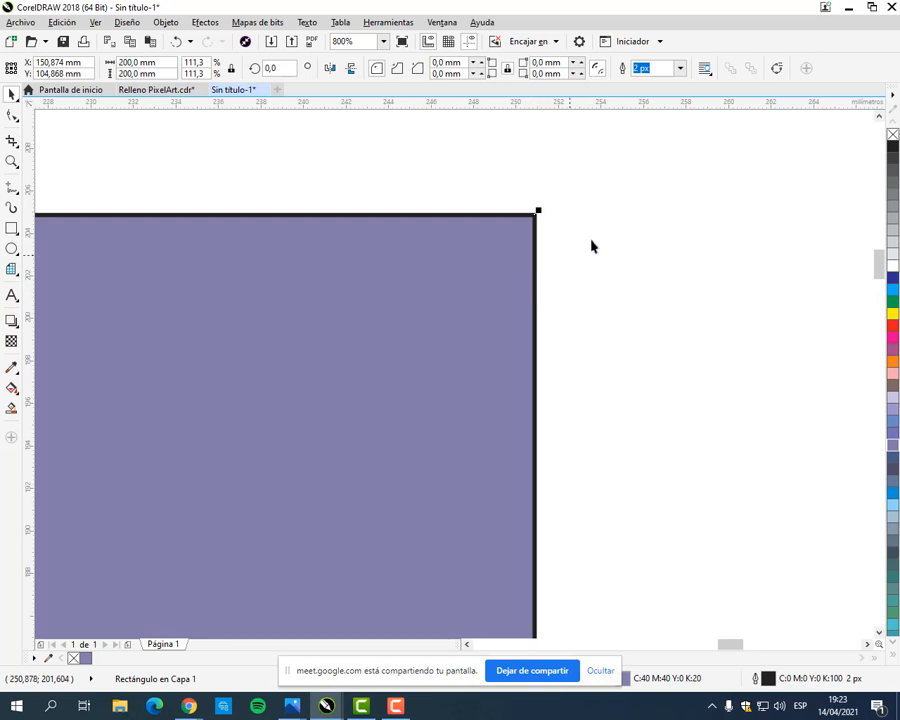
right_click(893, 136)
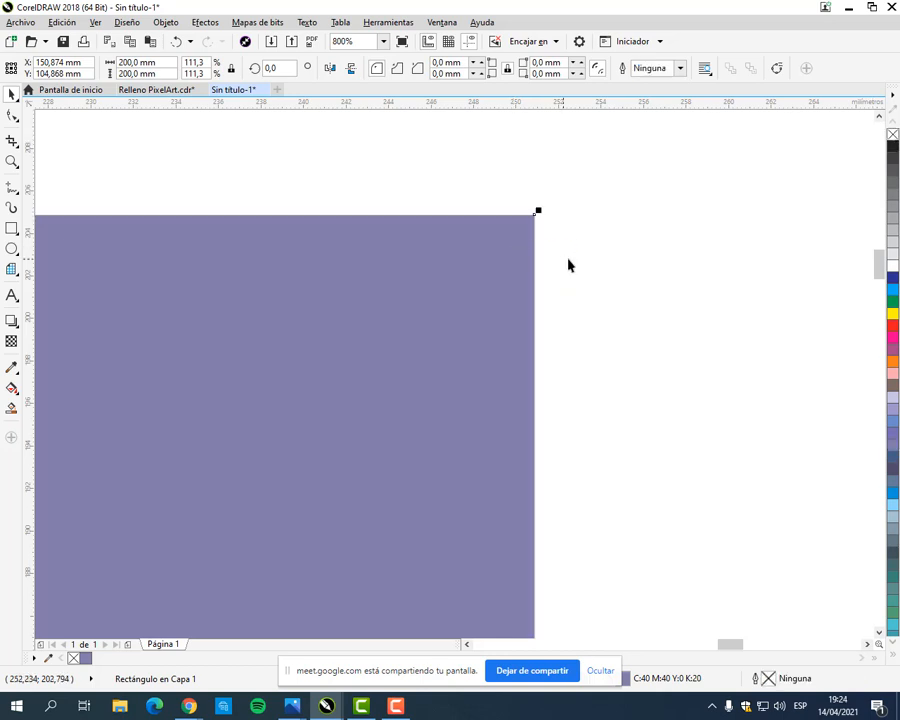
left_click(602, 266)
scroll(574, 302, "down", 3)
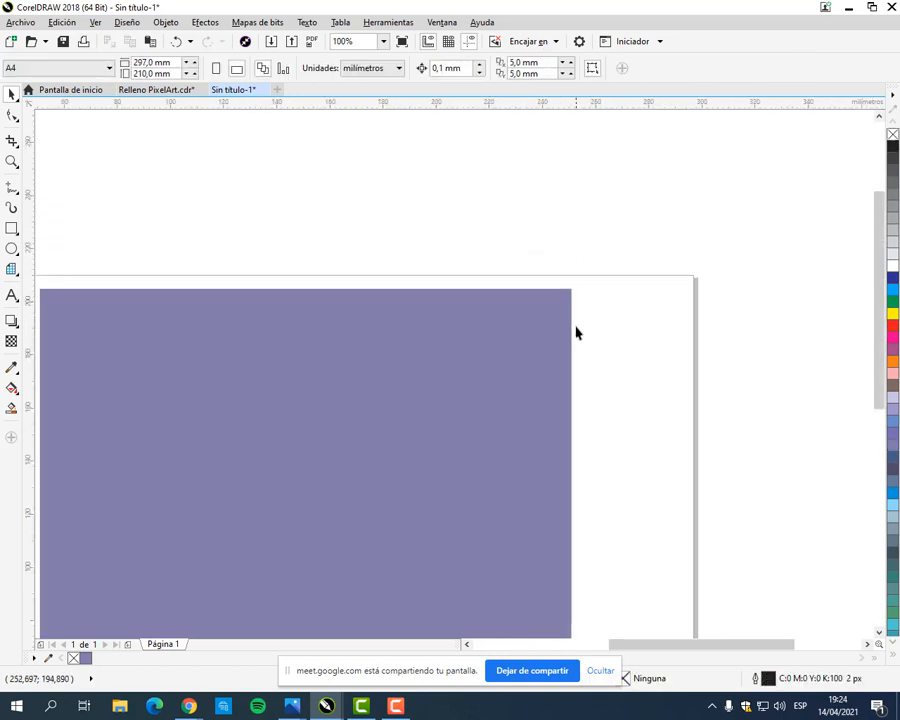
scroll(576, 333, "down", 1)
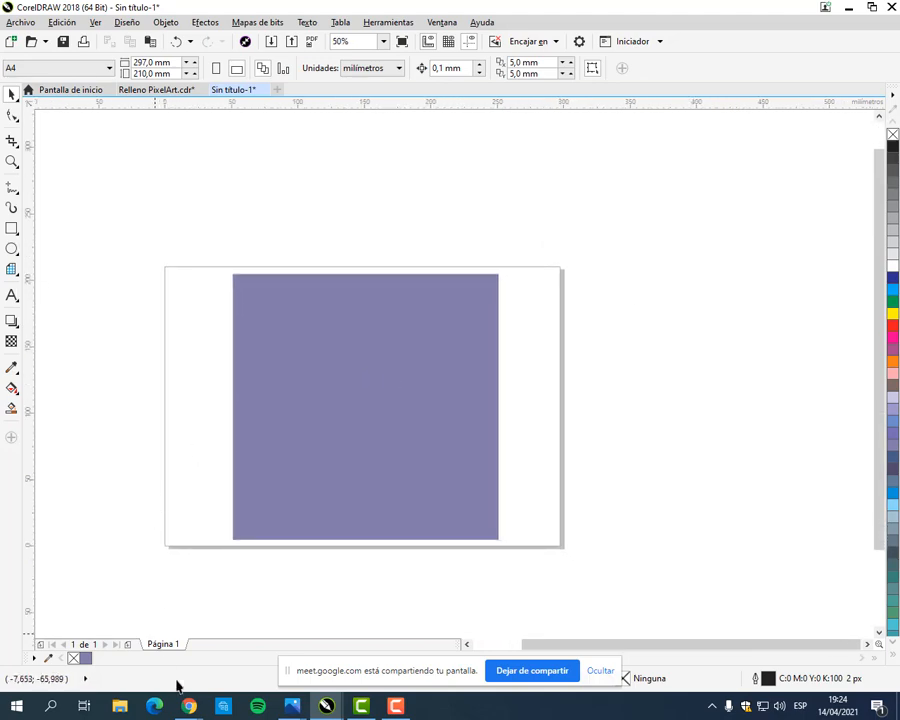
Step: Switch to the browser to examine the checkerboard on page 177 of the manual
mouse_move(188, 706)
left_click(74, 640)
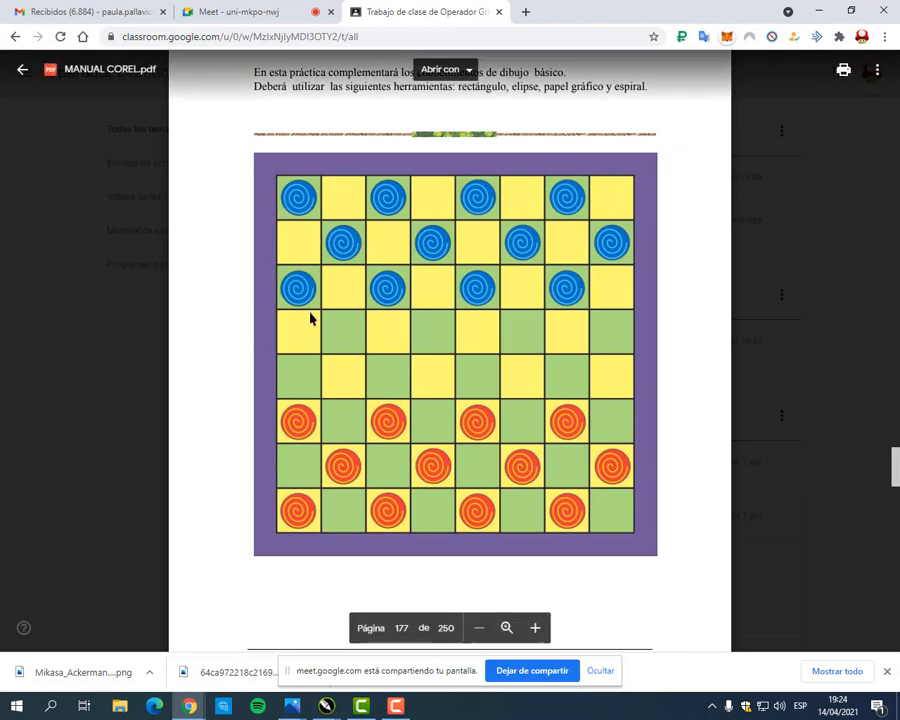
Step: Return to CorelDRAW and set the Graph Paper tool to 8 columns and 8 rows
left_click(818, 11)
left_click(12, 269)
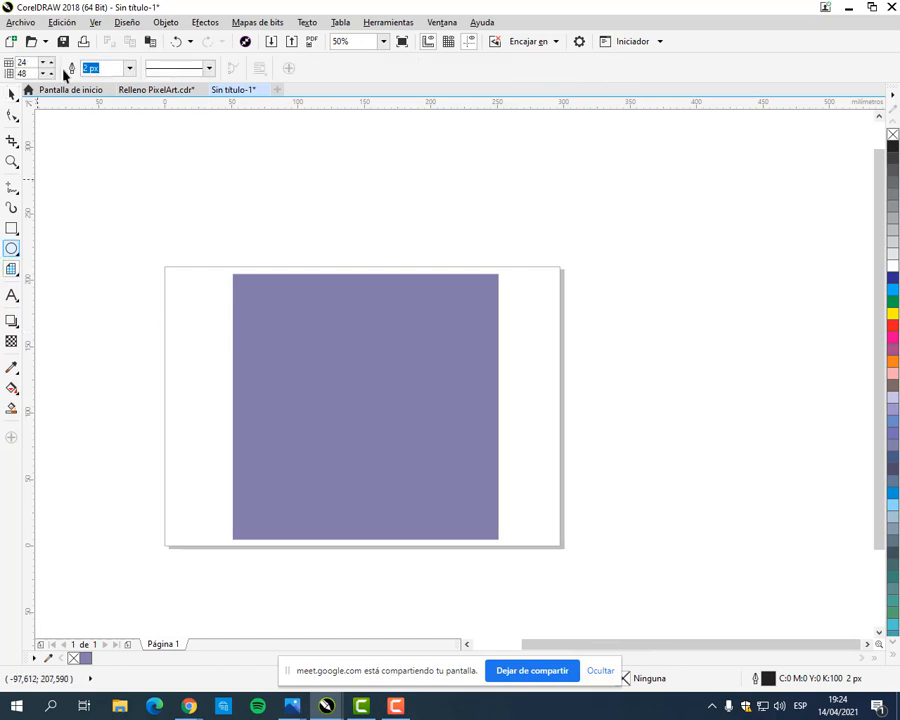
double_click(21, 62)
type("8")
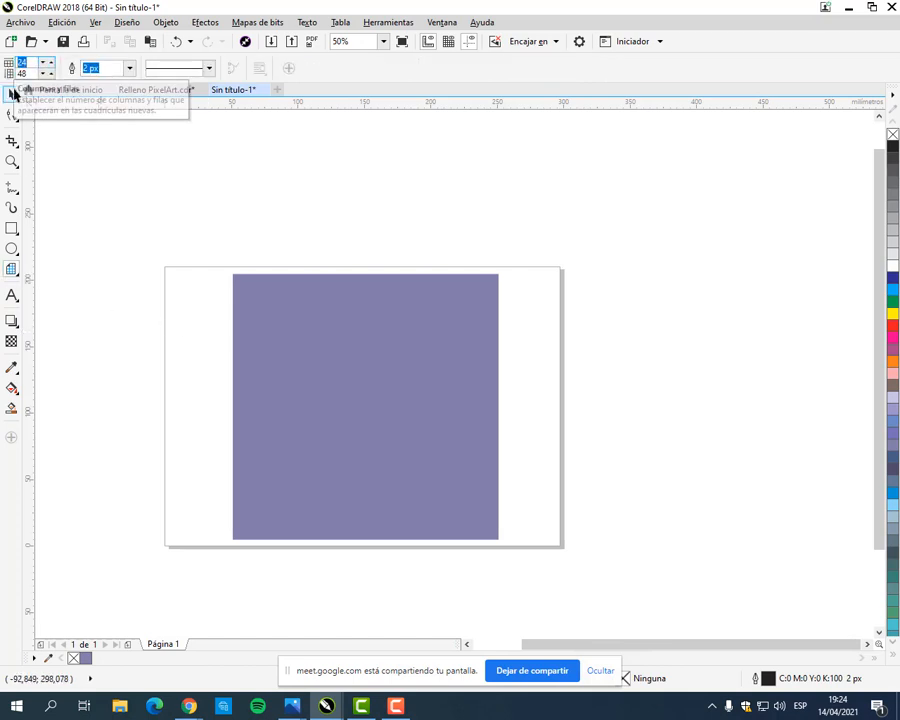
key("Tab")
type("8")
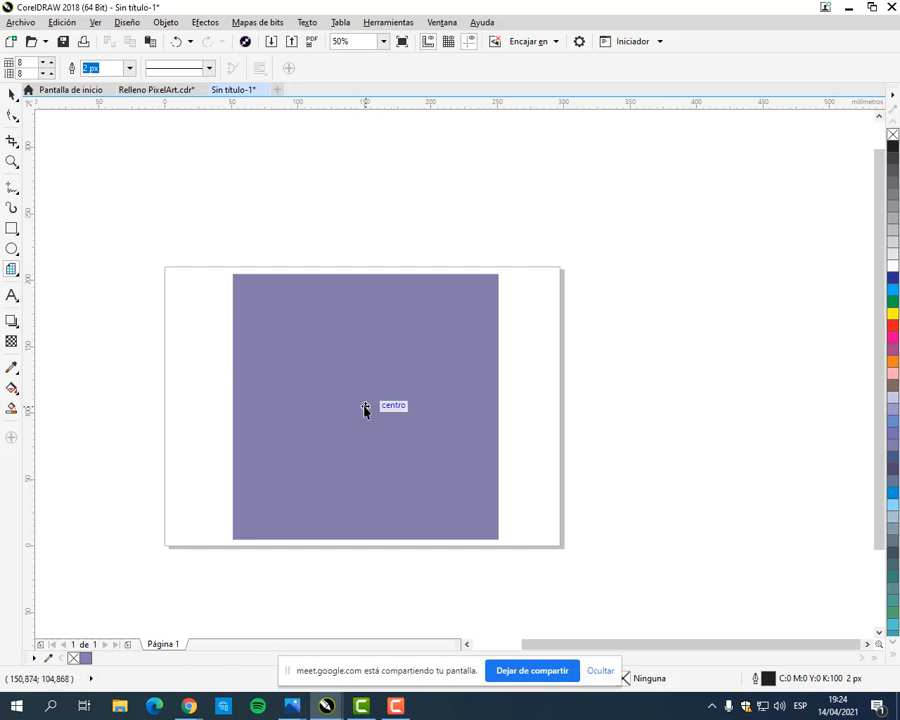
Step: Turn snapping to objects off, and turn it back on
left_click(96, 22)
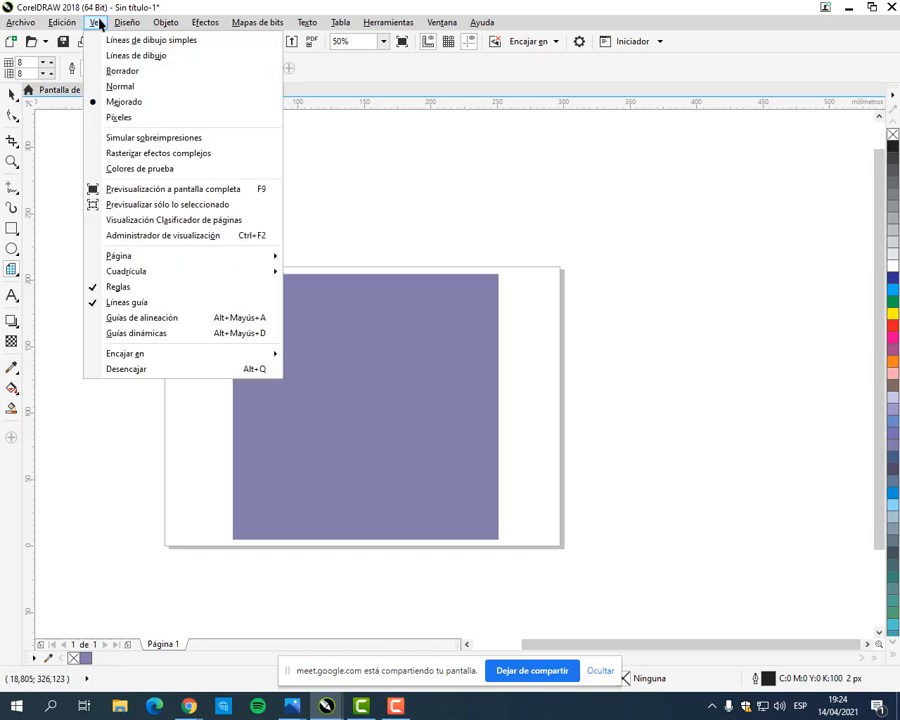
mouse_move(172, 356)
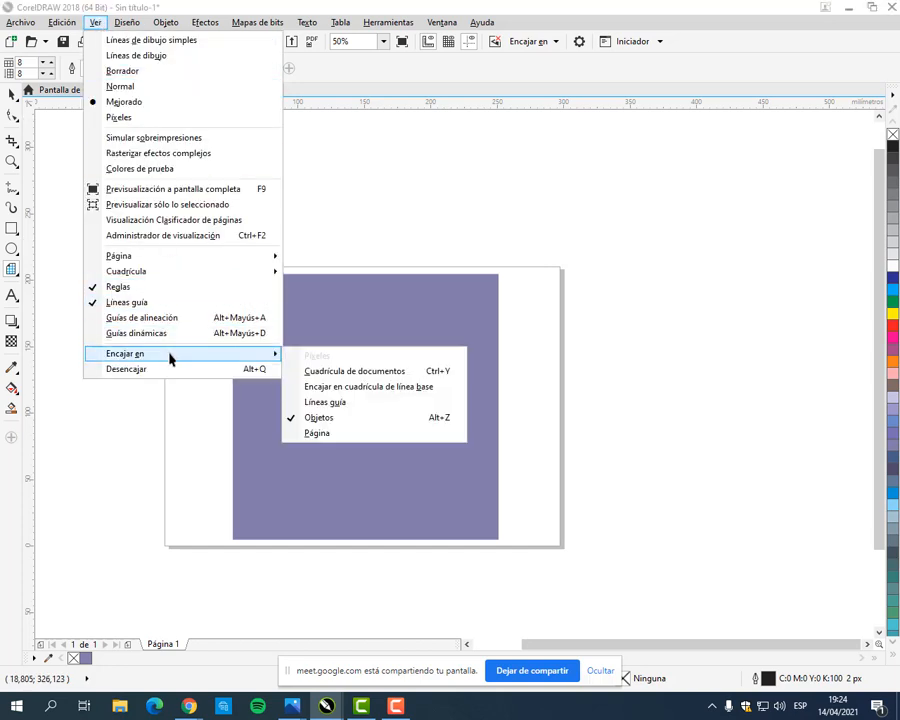
left_click(334, 420)
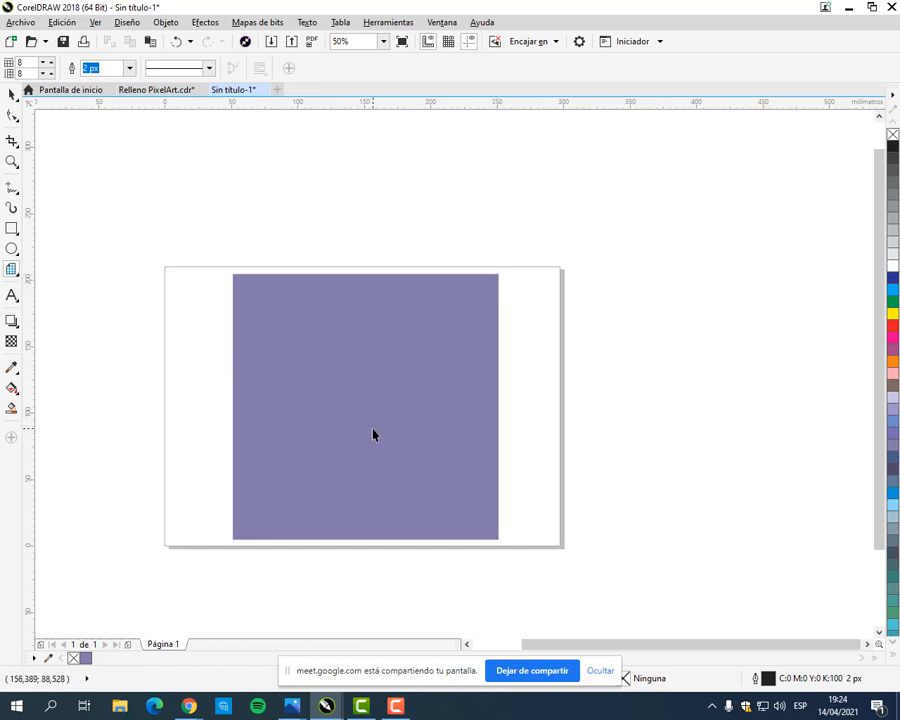
left_click(92, 24)
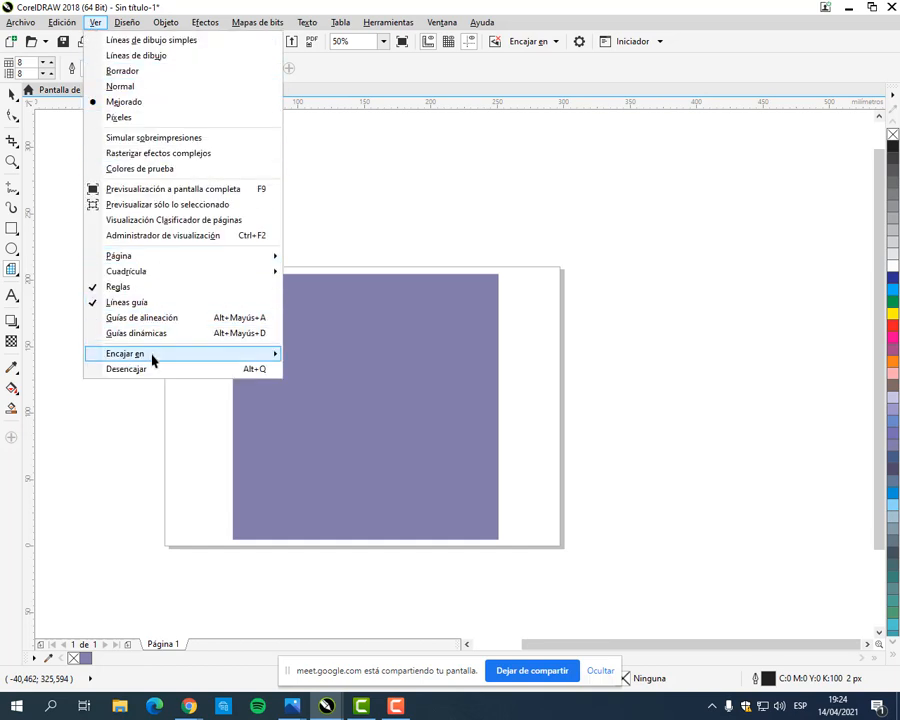
mouse_move(245, 358)
left_click(348, 418)
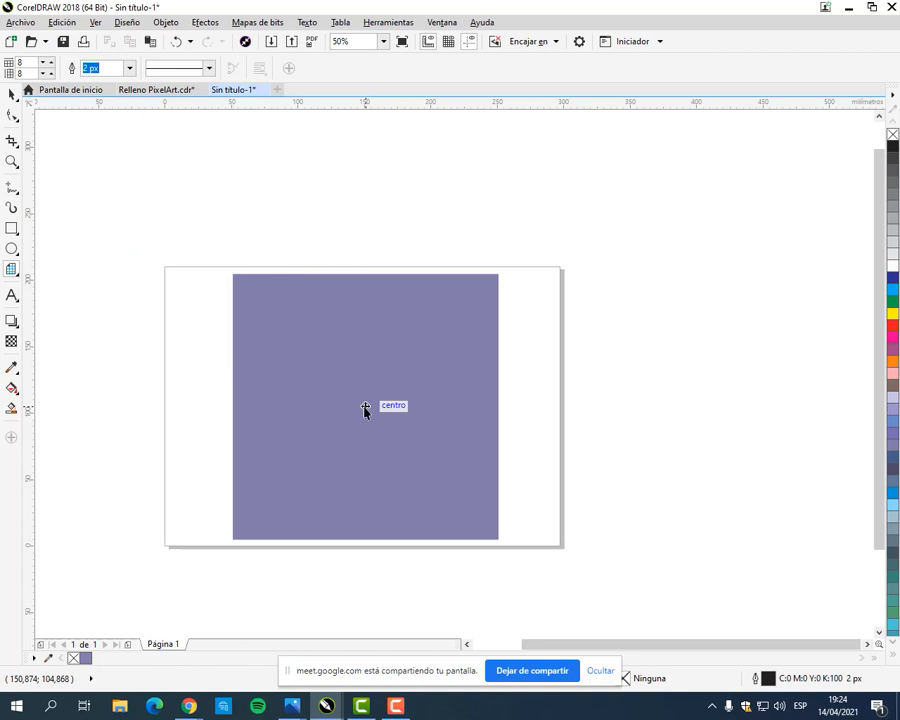
Step: Draw the grid about 174 mm square outward from the purple square's centre and fill it yellow, C:0 M:0 Y:100 K:0
mouse_move(365, 408)
left_mouse_down()
mouse_move(398, 452)
mouse_move(485, 528)
mouse_move(481, 519)
left_mouse_up()
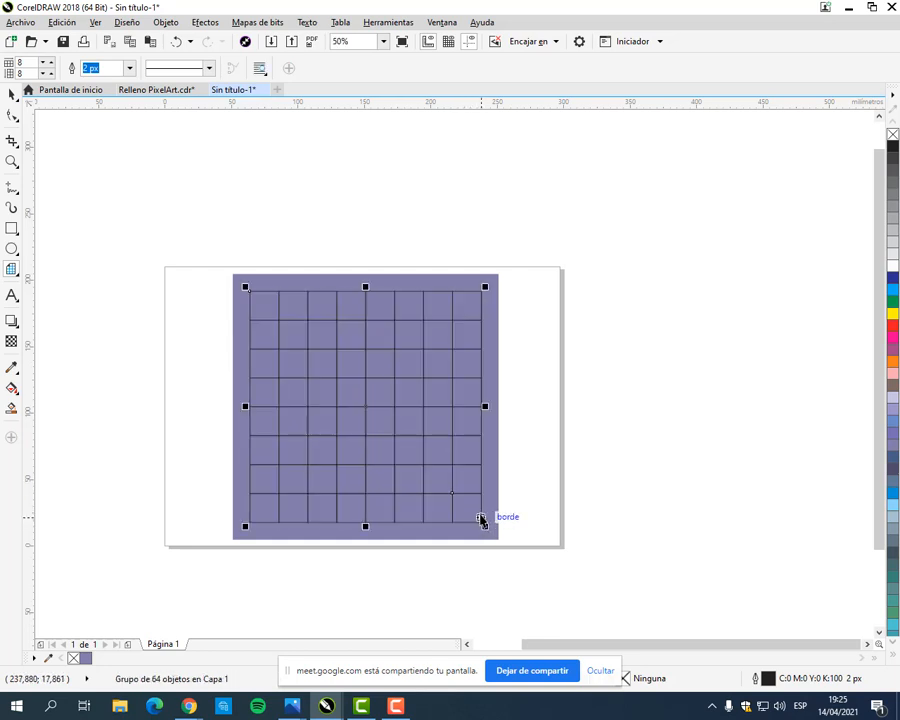
left_click(12, 93)
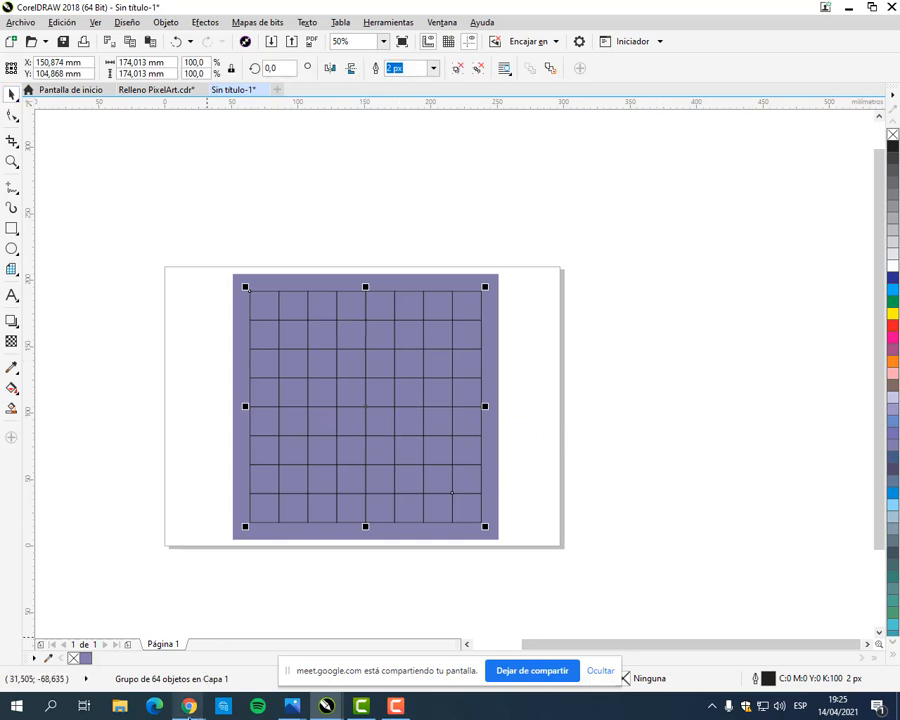
mouse_move(188, 706)
mouse_move(100, 638)
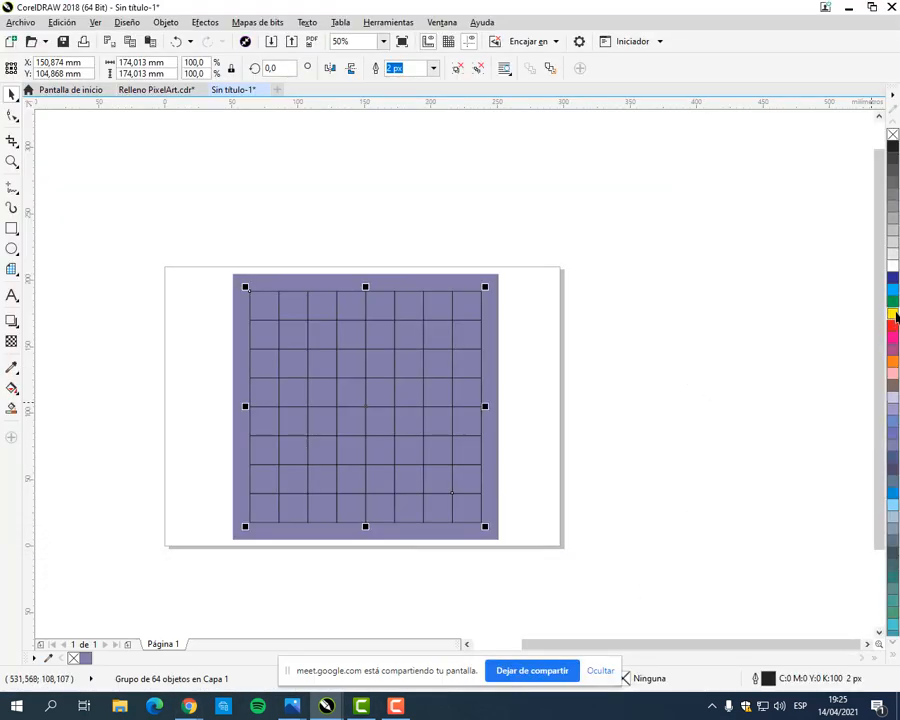
left_click(893, 314)
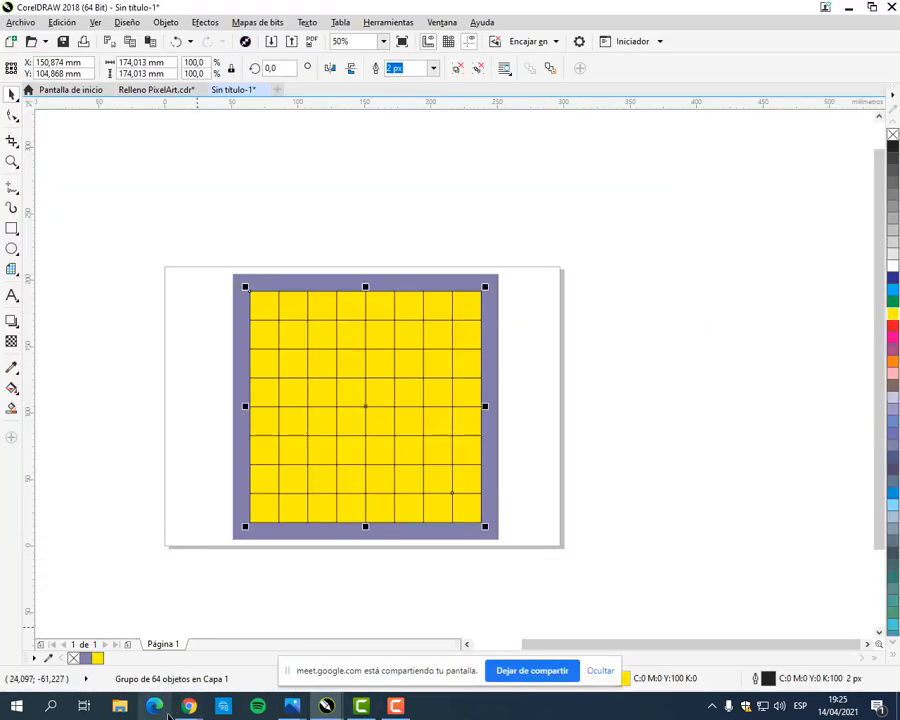
Step: Check the manual's checkerboard in the browser, and ungroup the yellow grid into separate squares in CorelDRAW
mouse_move(188, 706)
left_click(94, 650)
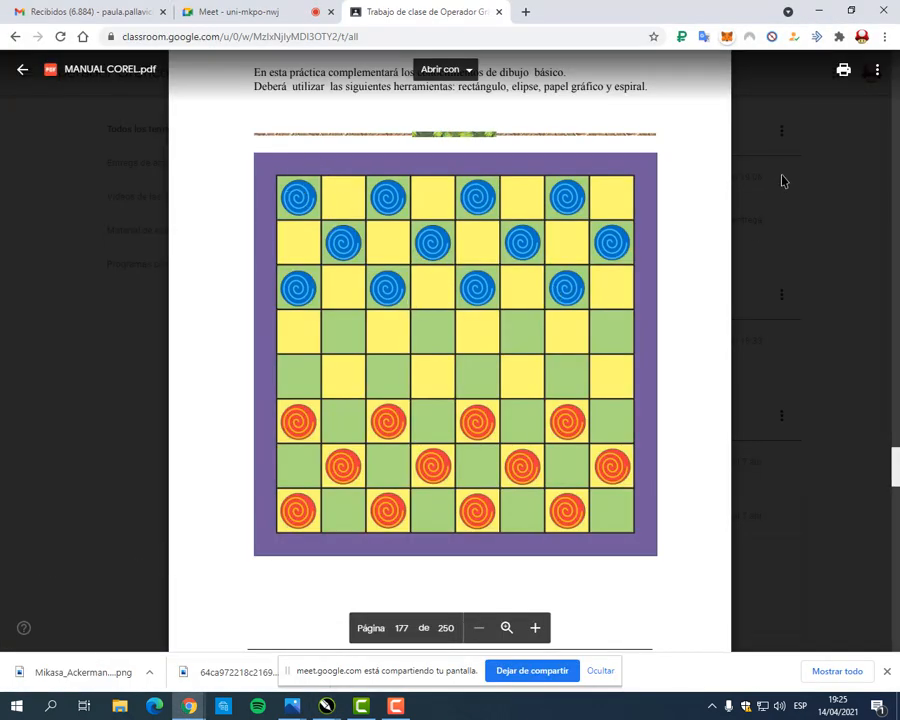
left_click(817, 12)
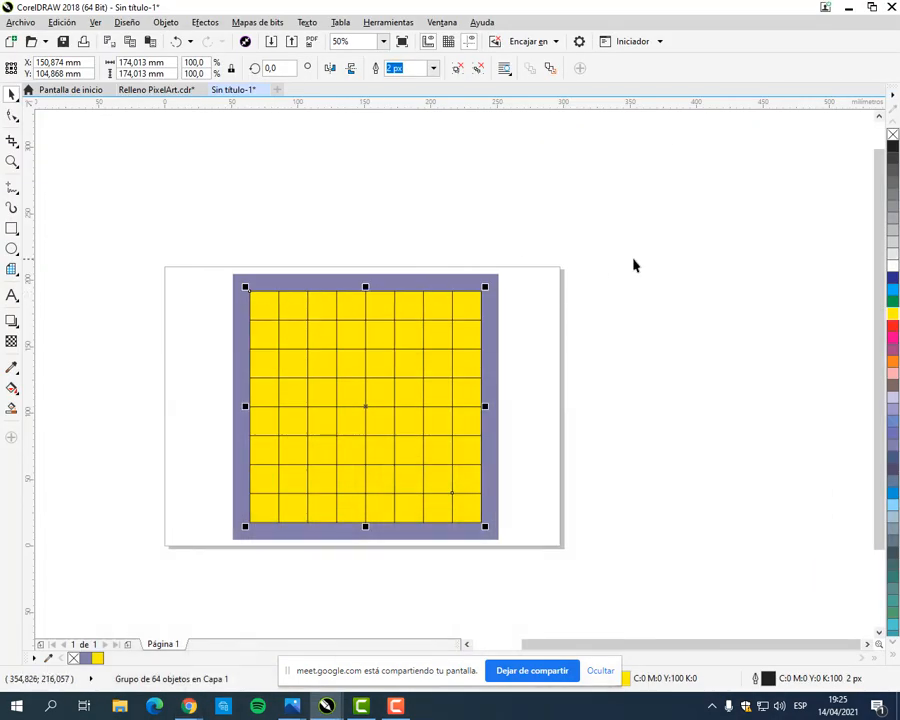
scroll(322, 432, "up", 2)
left_click_drag(333, 279, 335, 263)
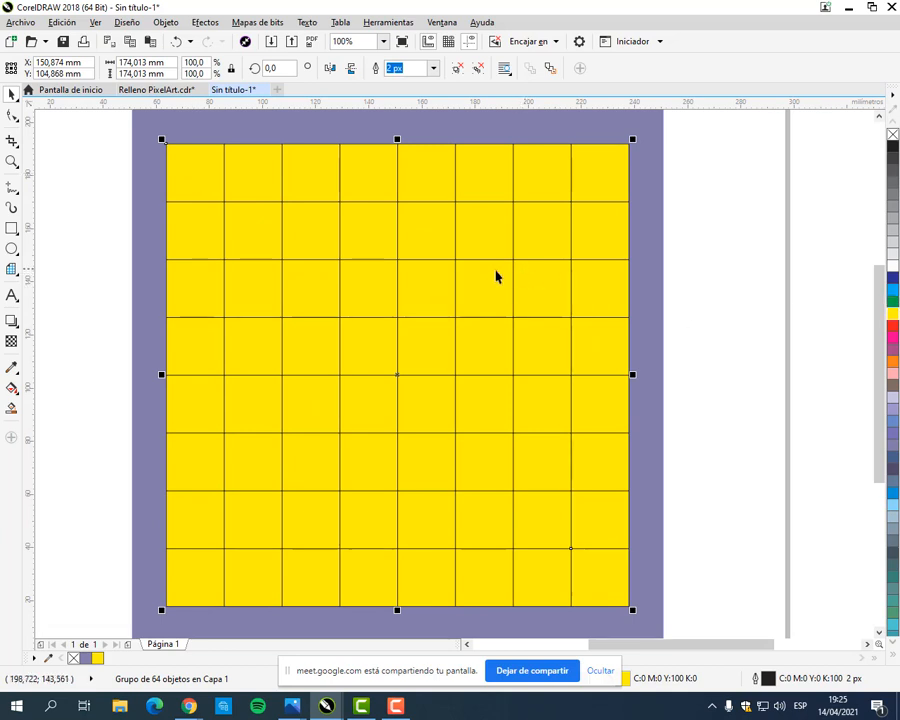
right_click(435, 270)
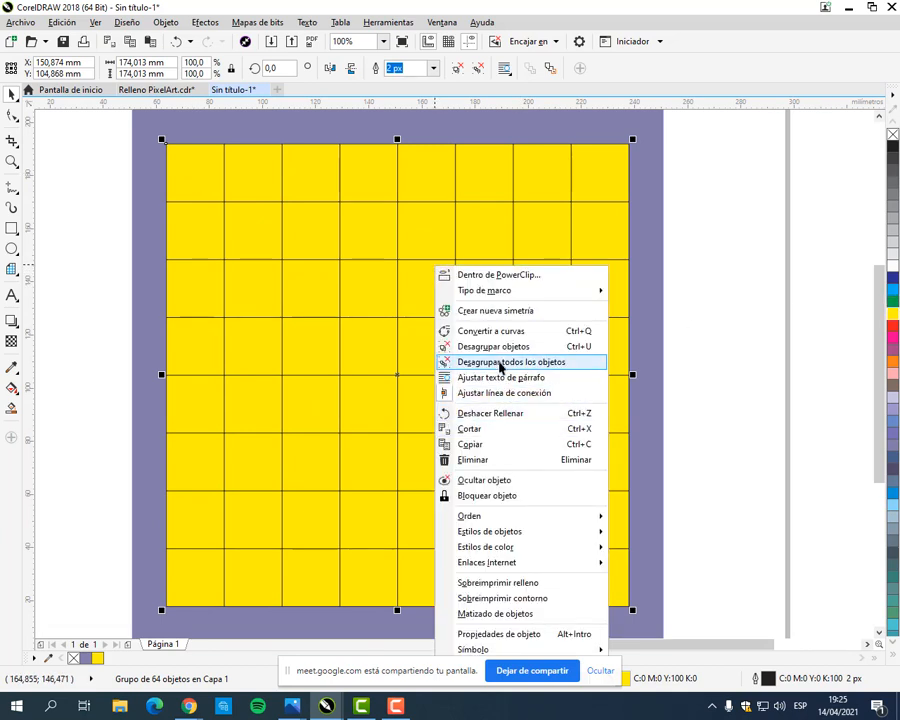
left_click(503, 347)
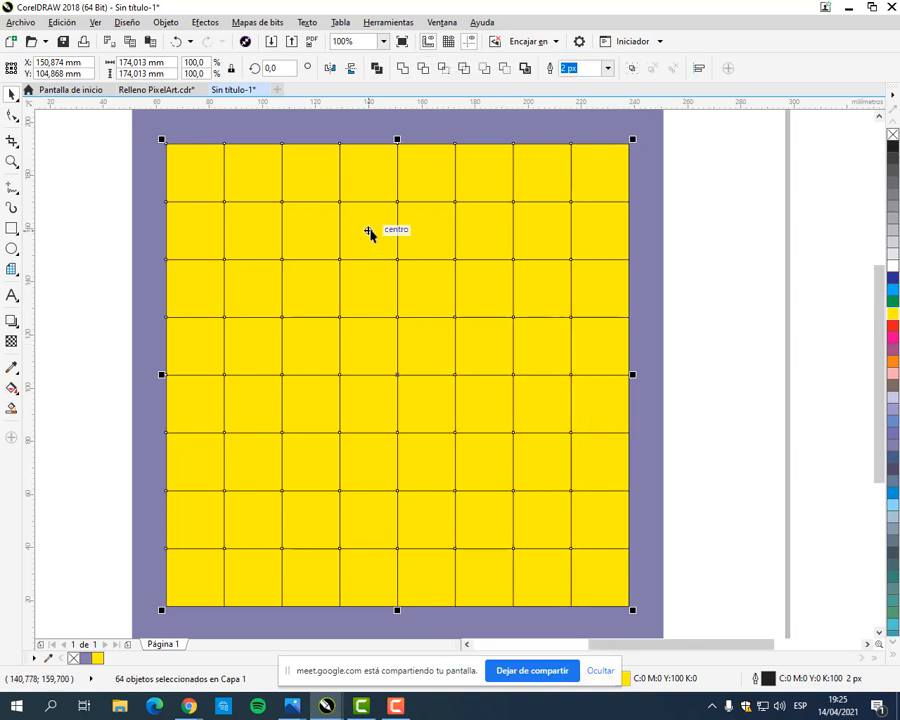
left_click(685, 241)
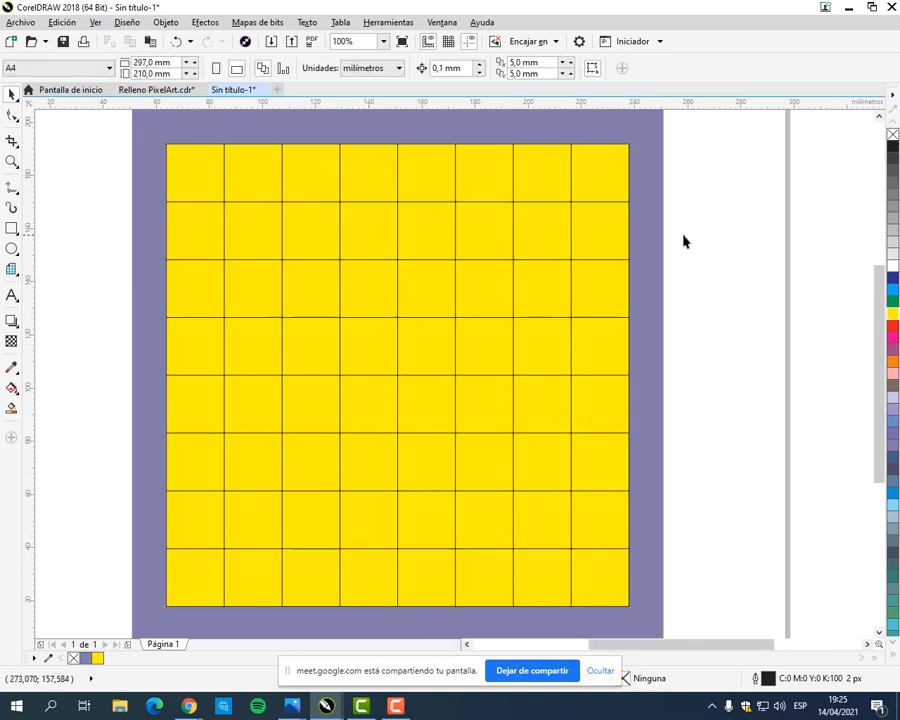
Step: Fill alternate squares of the grid's top two rows green, starting at the second square in row one and the first in row two
left_click(249, 180)
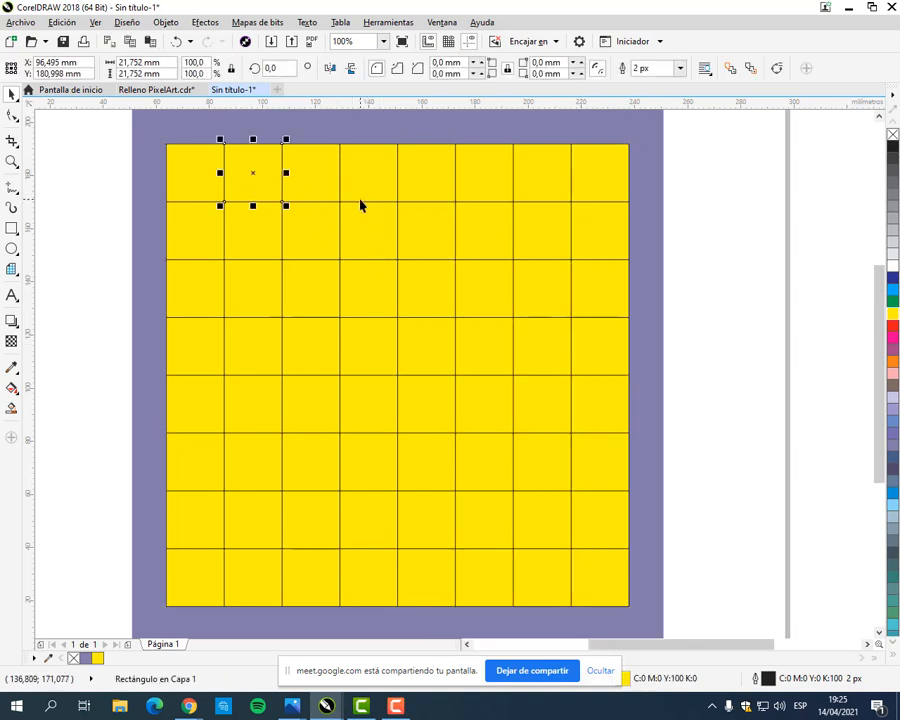
left_click(372, 190, "shift")
left_click(490, 192, "shift")
left_click(600, 188, "shift")
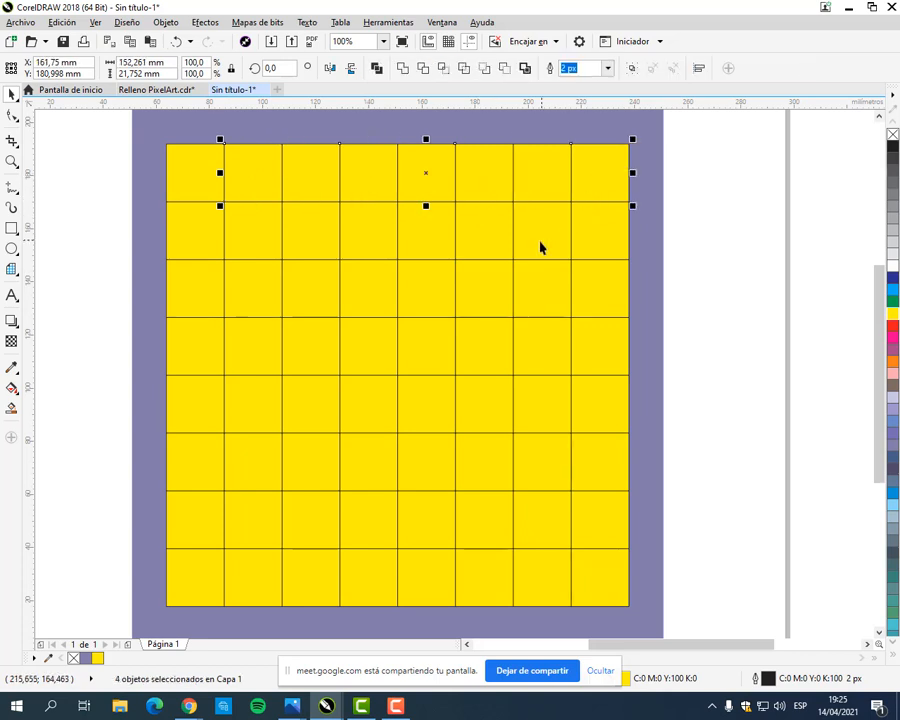
left_click(540, 247, "shift")
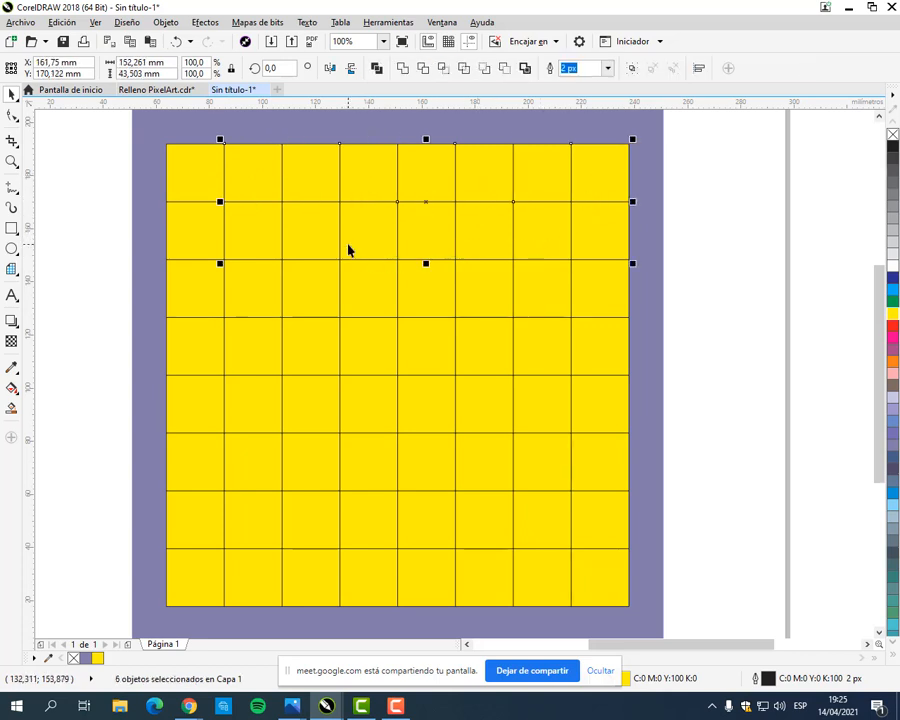
left_click(268, 250, "shift")
left_click(203, 240, "shift")
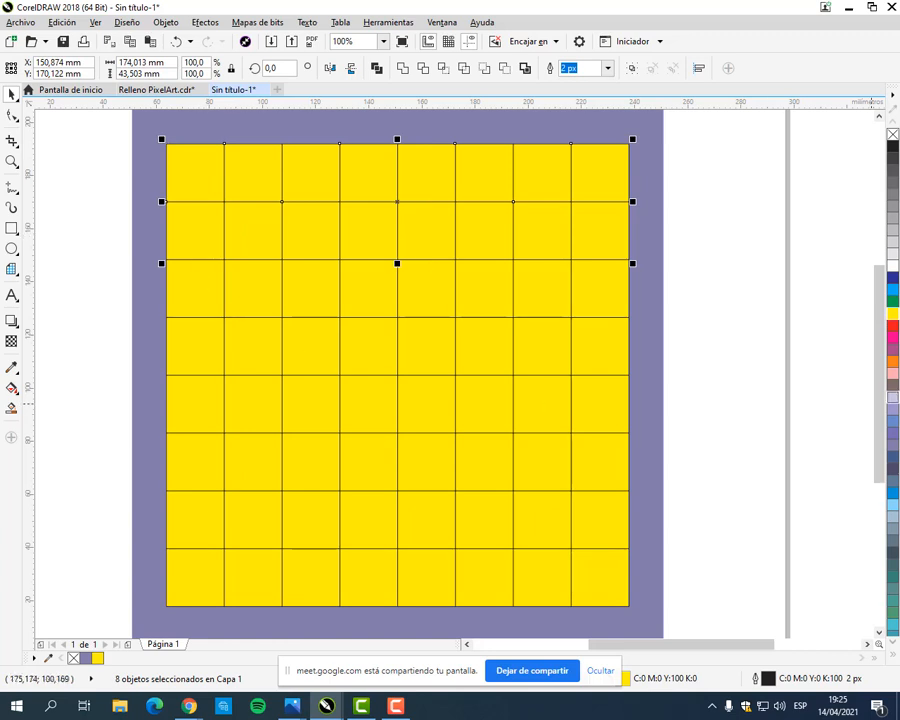
left_click(893, 301)
Step: Continue the green alternation down the first two columns, along the bottom two rows and up the diagonal to row three's fourth square
left_click(251, 305)
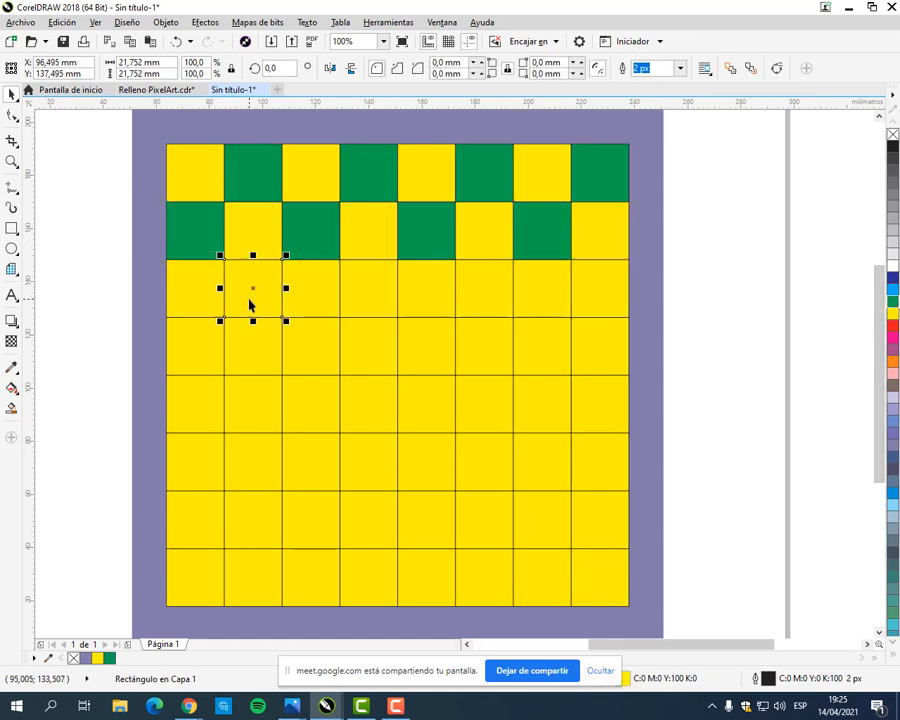
left_click(205, 350, "shift")
left_click(247, 408, "shift")
left_click(203, 465, "shift")
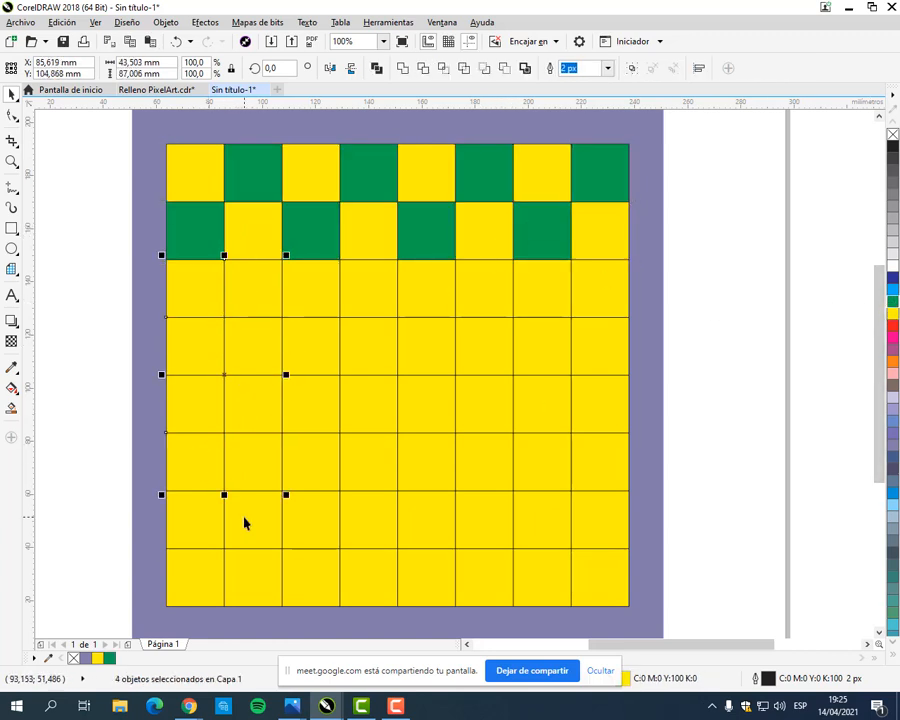
left_click(243, 522, "shift")
left_click(203, 570, "shift")
left_click(335, 580, "shift")
left_click(366, 537, "shift")
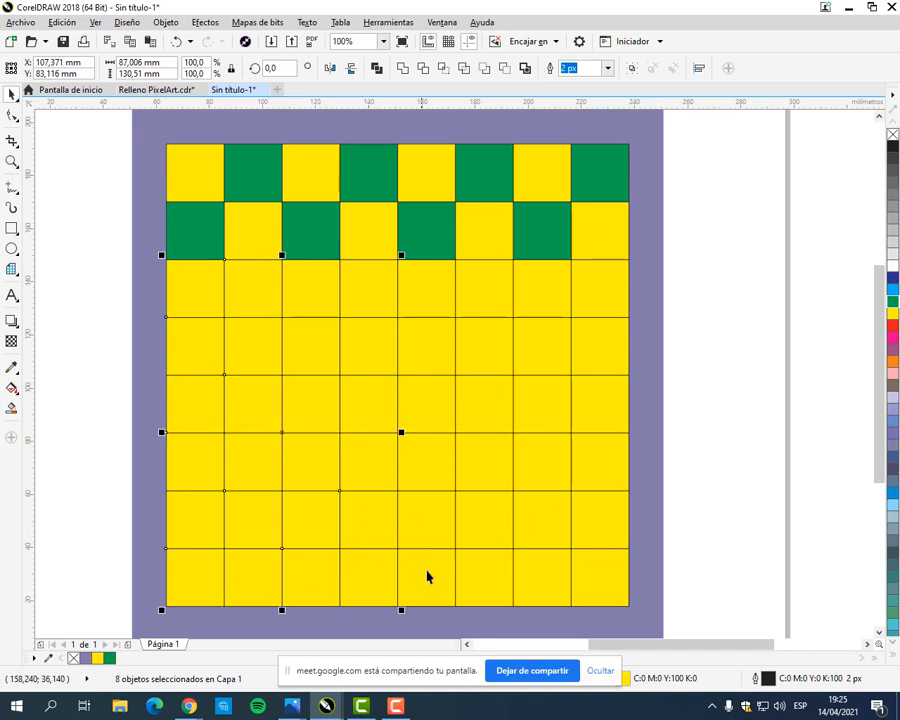
left_click(426, 579, "shift")
left_click(490, 533, "shift")
left_click(546, 572, "shift")
left_click(584, 519, "shift")
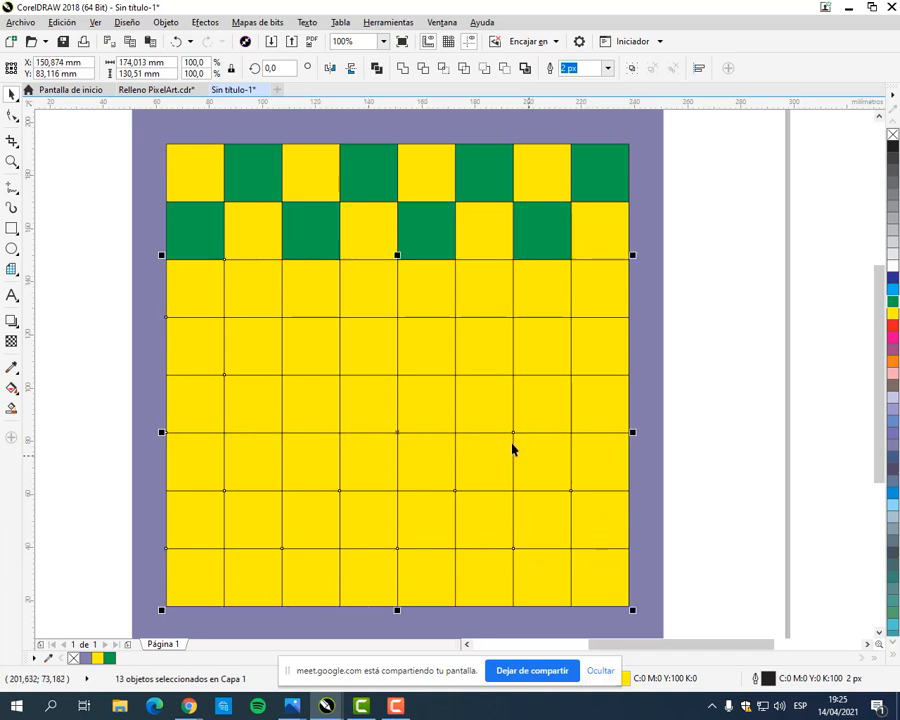
left_click(486, 412, "shift")
left_click(415, 348, "shift")
left_click(378, 287, "shift")
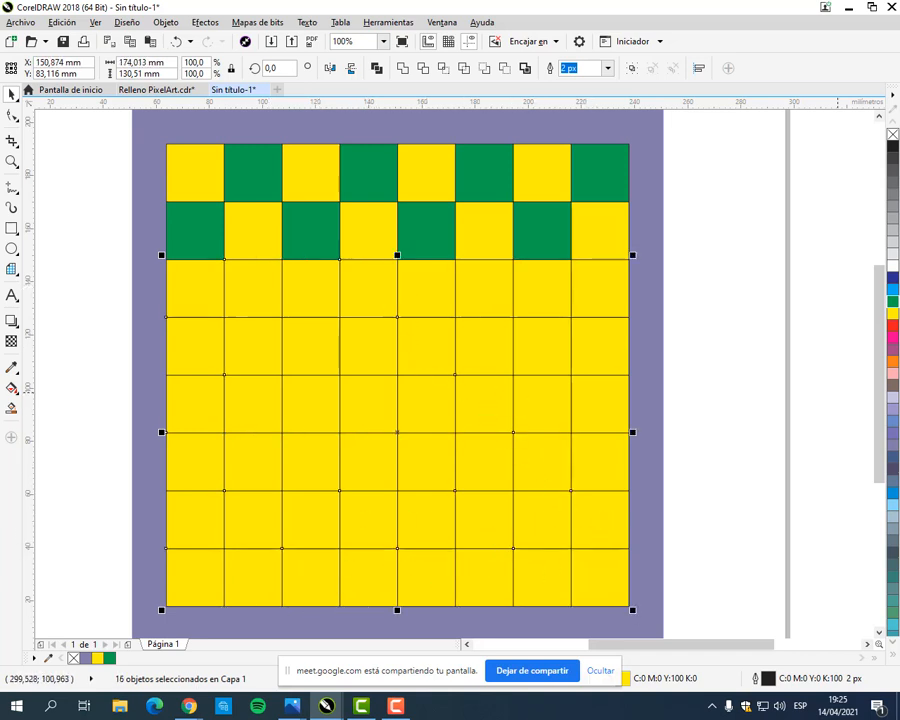
left_click(890, 302)
Step: Fill the four missing alternate squares in the last three columns of rows three to five green
left_click(541, 300)
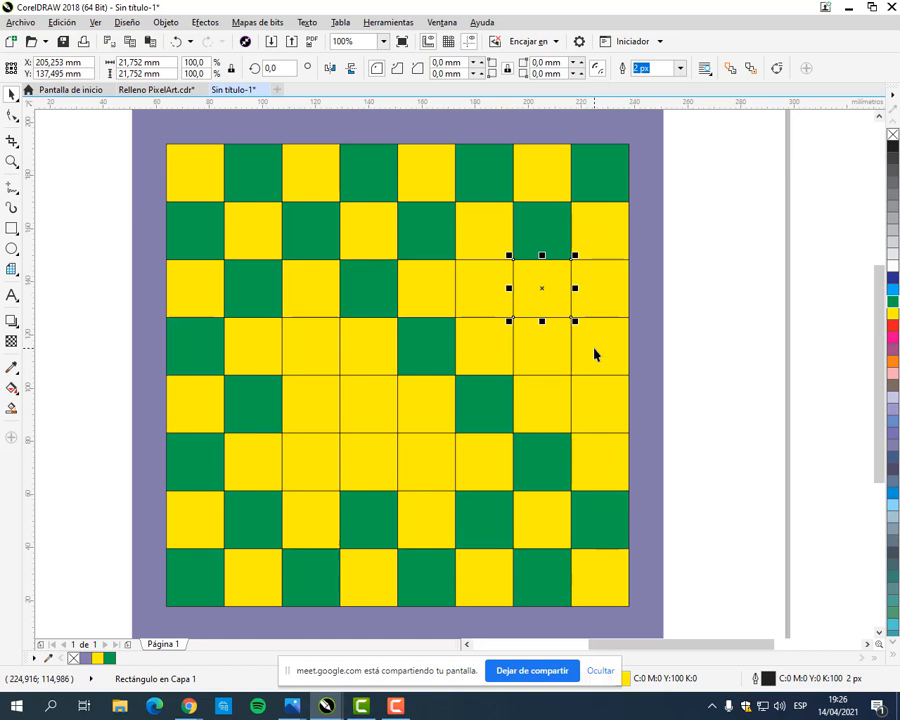
left_click(598, 291, "shift")
left_click(544, 344, "shift")
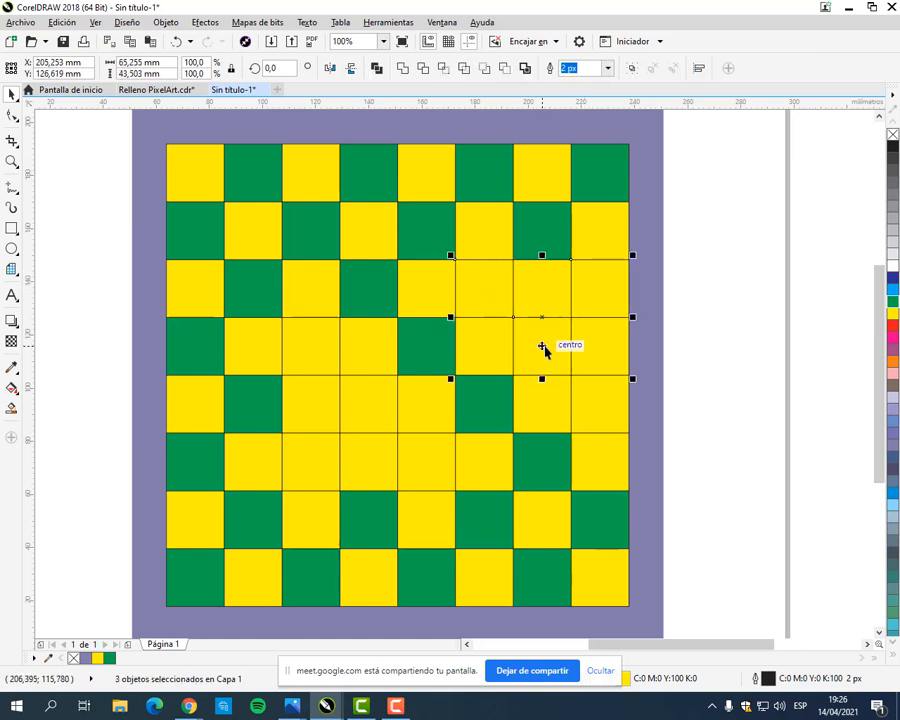
left_click(604, 411, "shift")
left_click(891, 301)
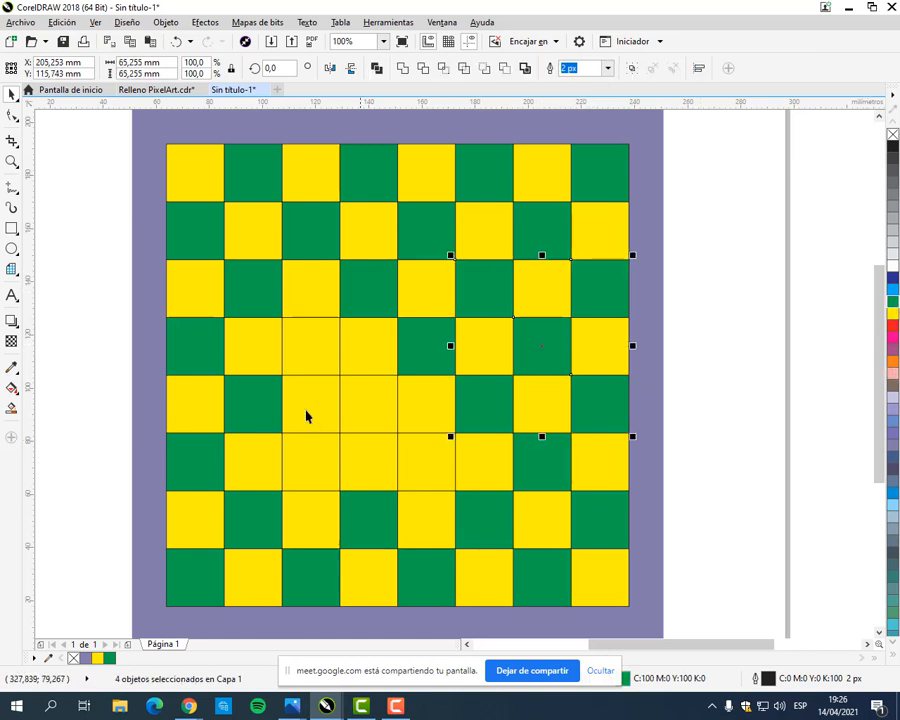
Step: Fill the last four missing alternate squares in the inner part of rows four to six green, and deselect everything
left_click(331, 402)
left_click(366, 418, "shift")
left_click(326, 466, "shift")
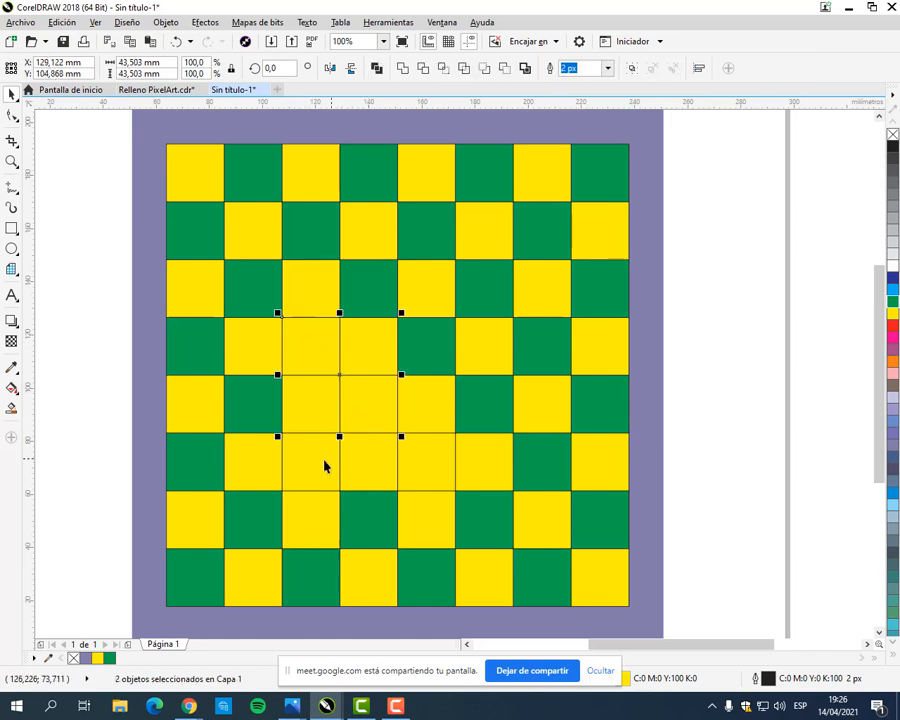
left_click(433, 470, "shift")
left_click(891, 301)
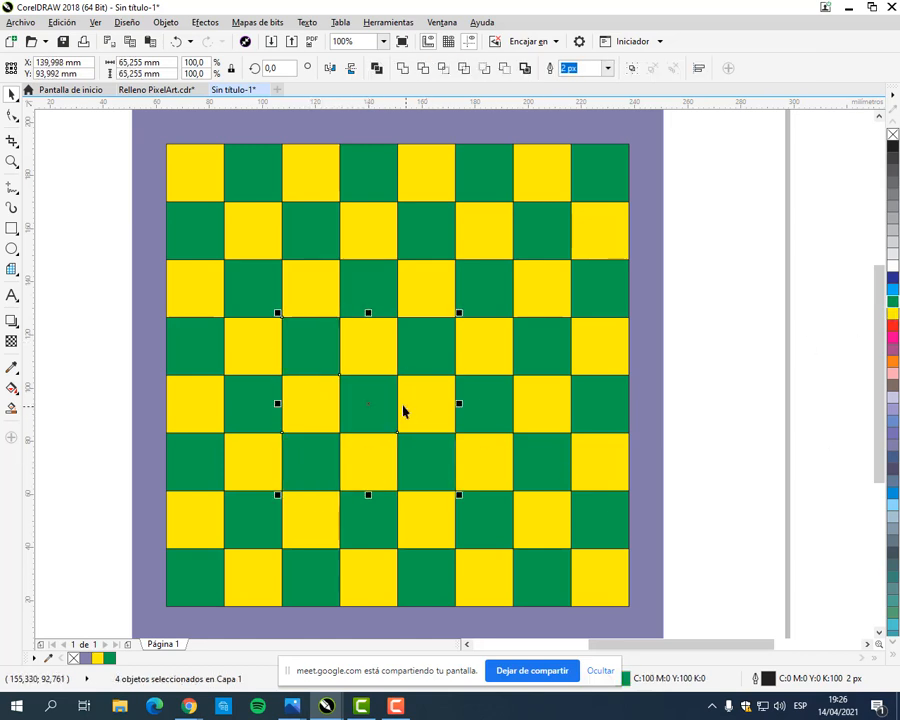
left_click(751, 411)
scroll(582, 421, "down", 1)
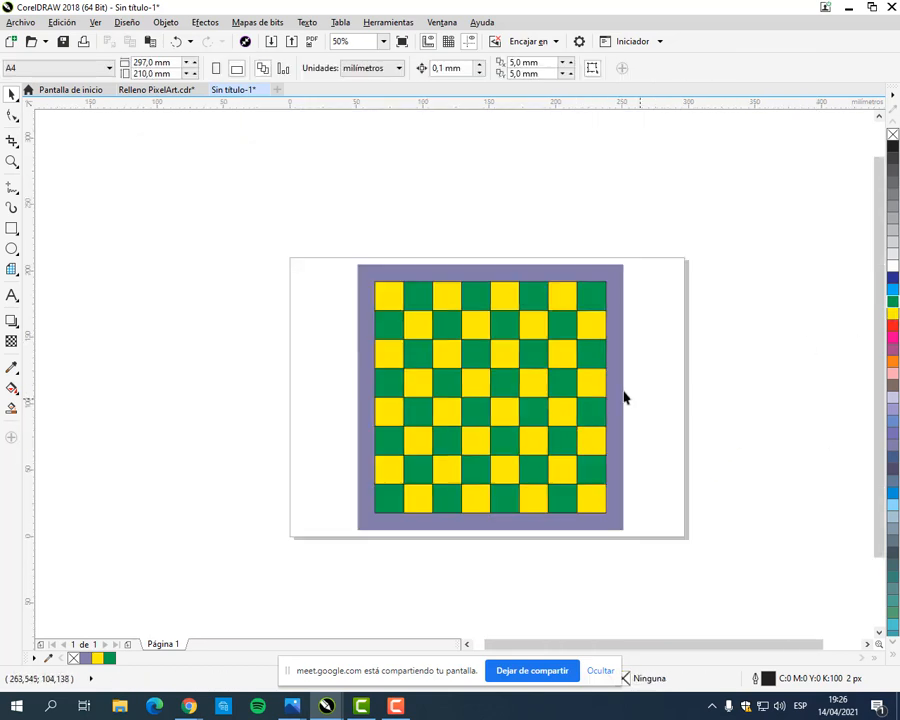
left_click_drag(643, 404, 551, 372)
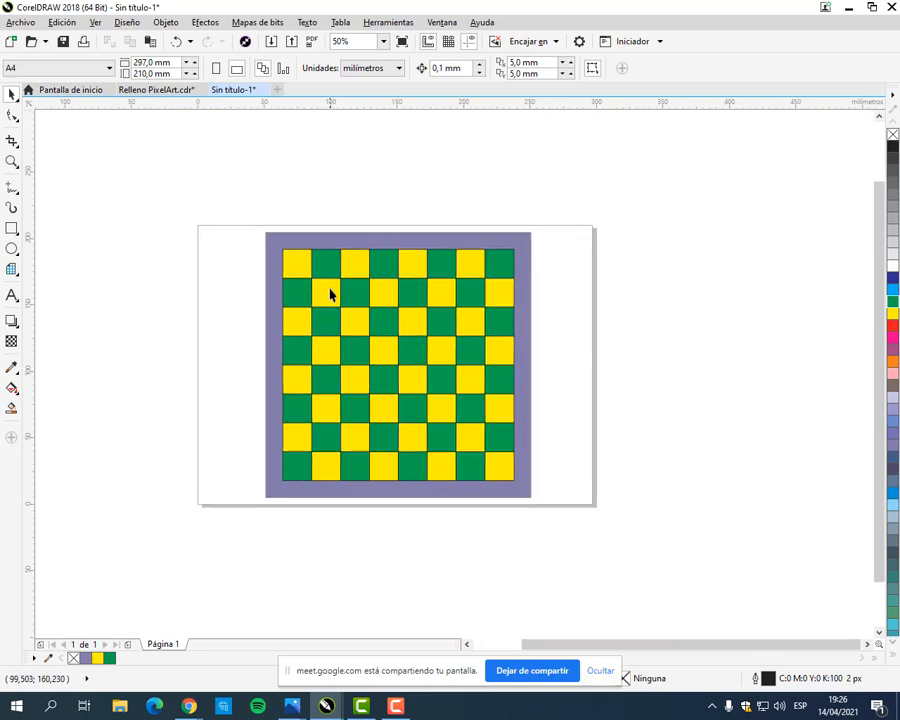
scroll(331, 291, "up", 1)
left_click_drag(568, 388, 498, 324)
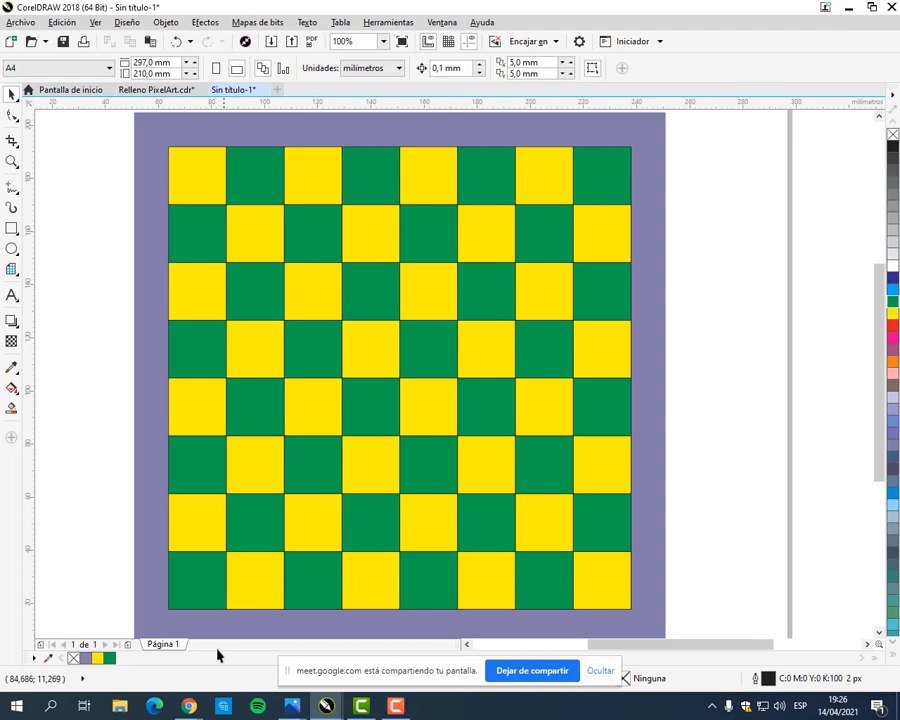
Step: Switch to Chrome to check the piece layout on the manual's reference checkerboard, and return to the CorelDRAW drawing
mouse_move(190, 706)
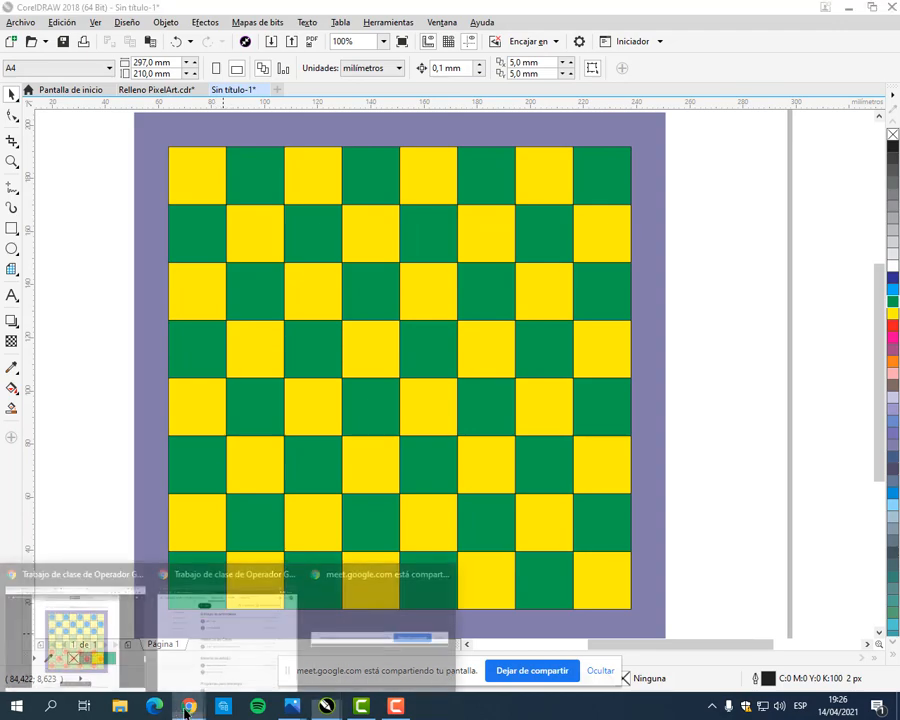
left_click(111, 614)
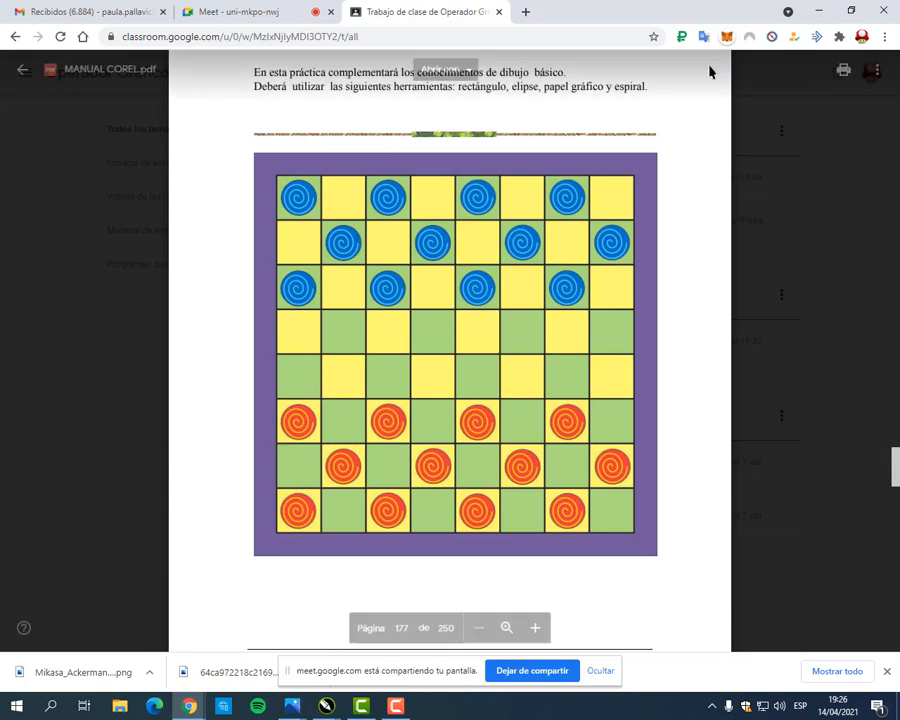
left_click(818, 10)
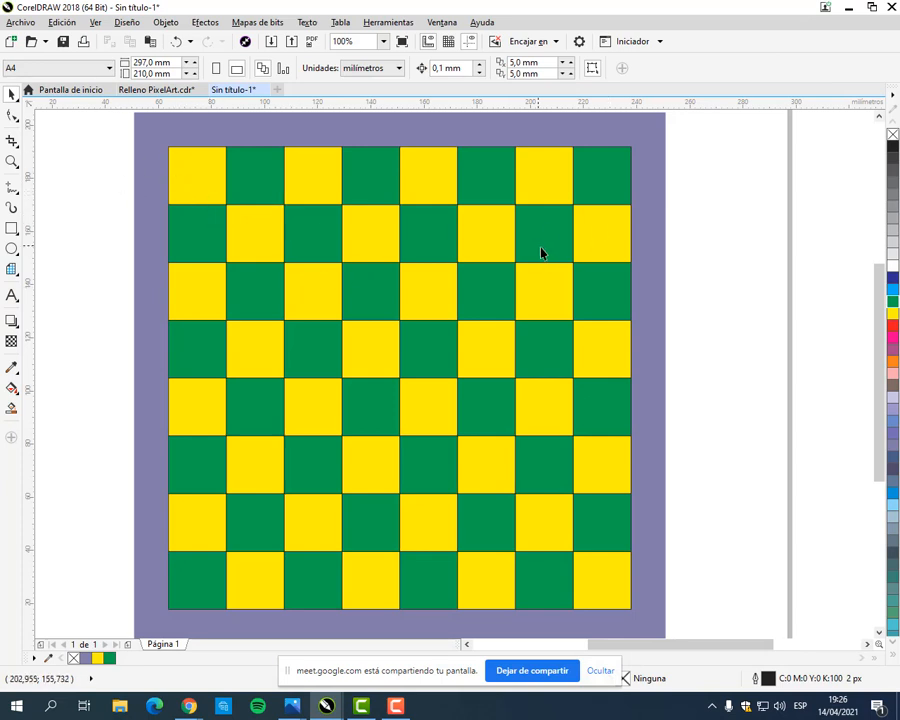
left_click(12, 249)
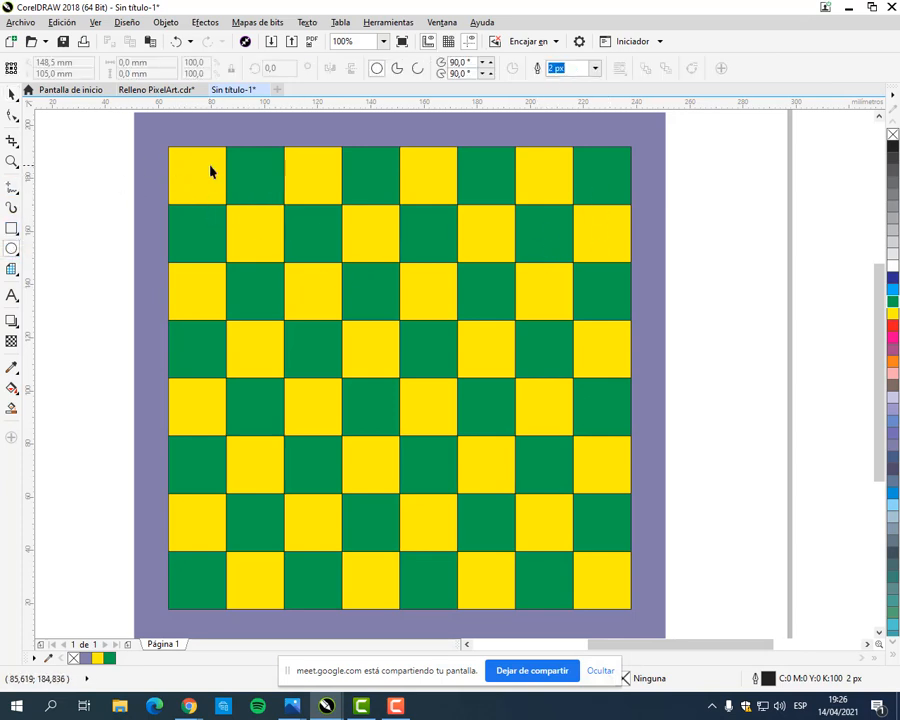
left_click_drag(174, 152, 230, 204)
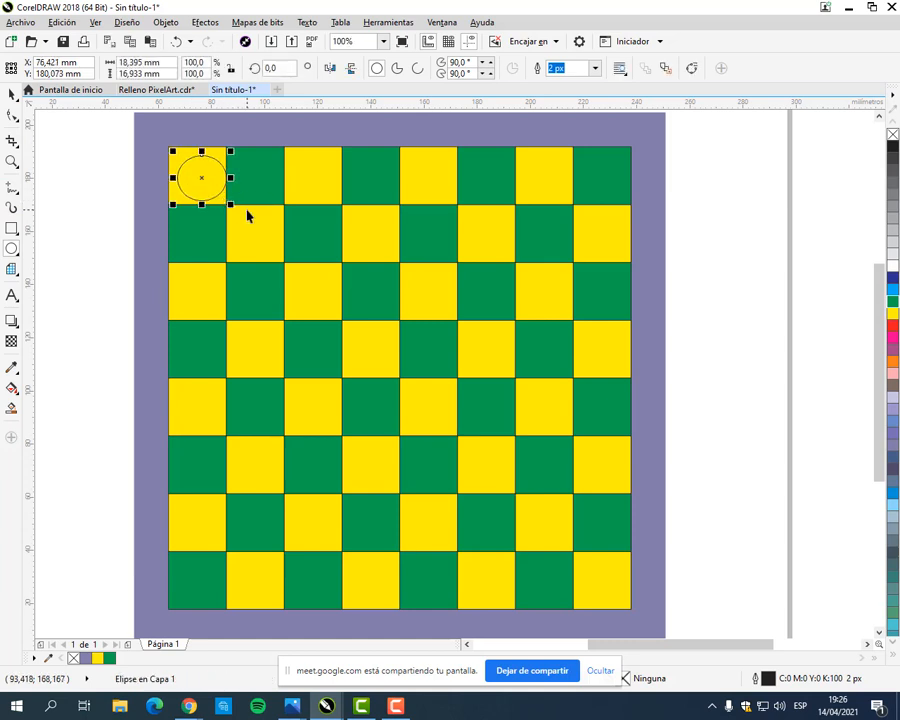
left_click(86, 176)
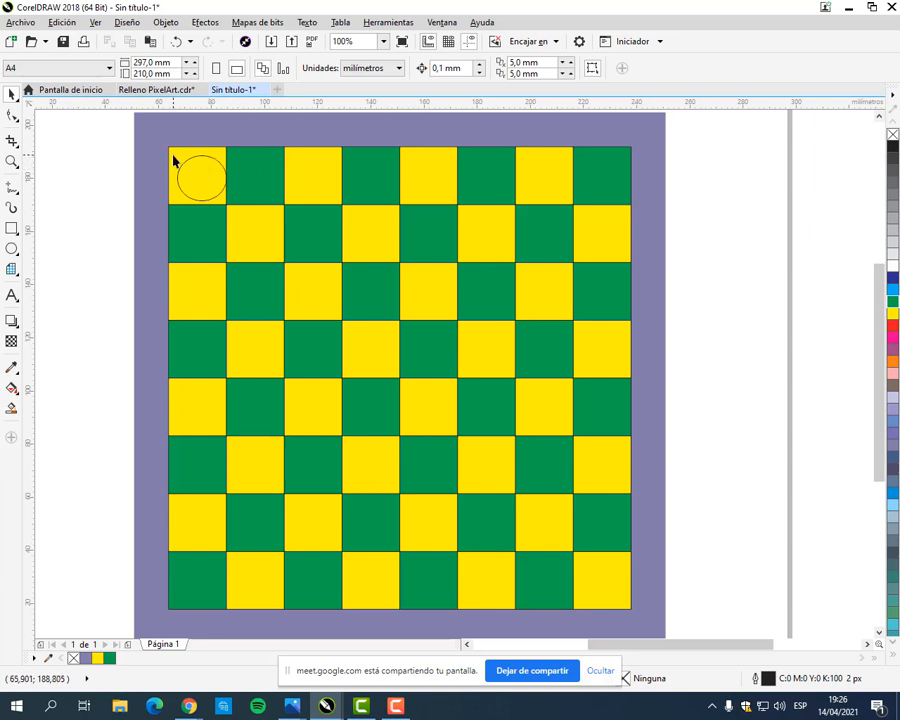
left_click_drag(222, 170, 133, 168)
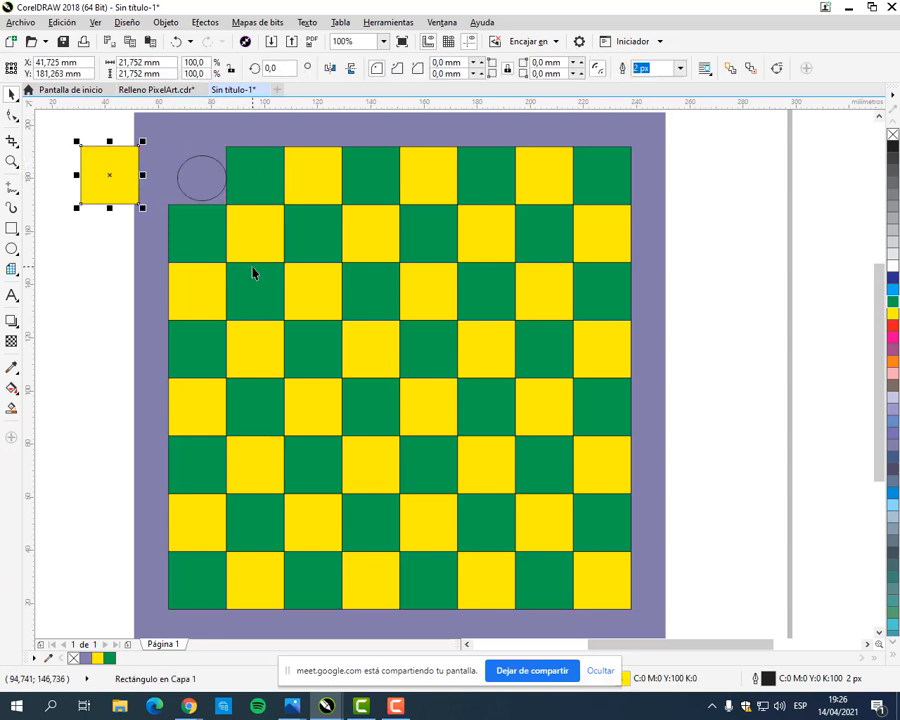
left_click(175, 42)
left_click(221, 174)
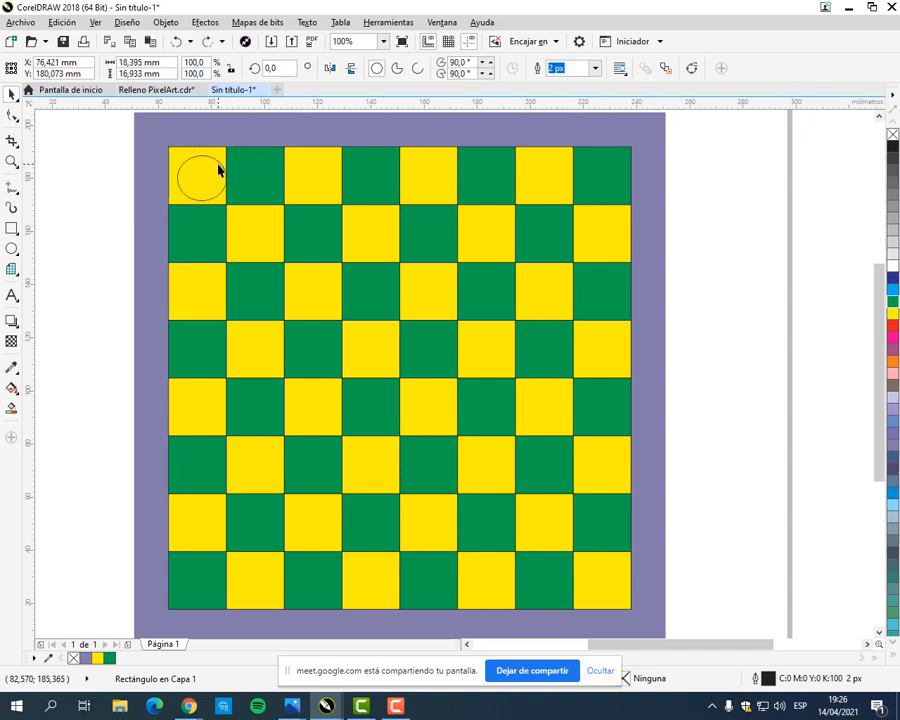
key("Delete")
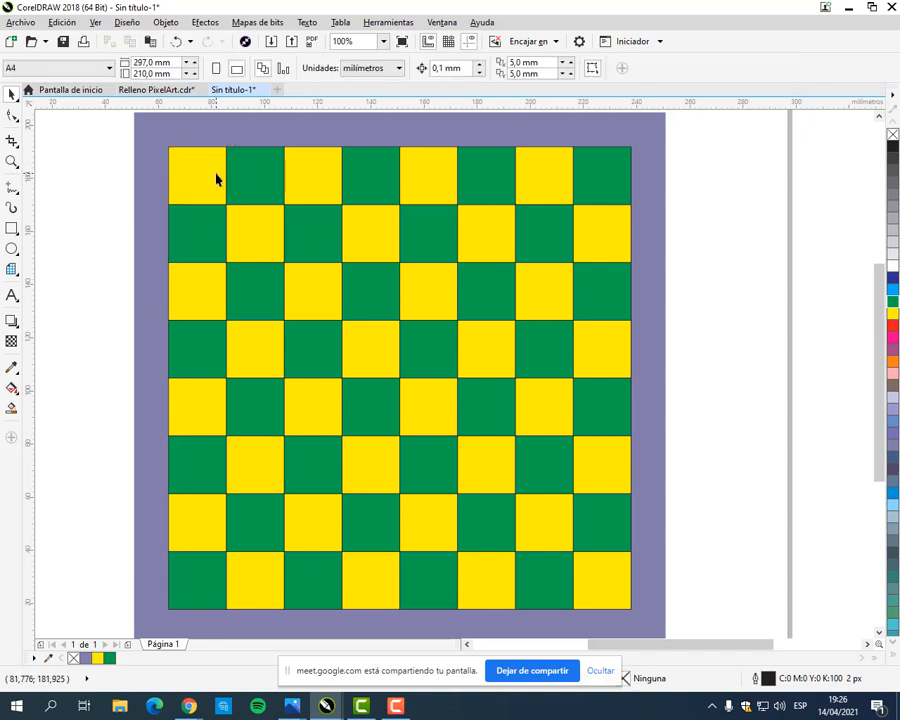
Step: Select the purple base together with all the grid squares and lock them in place
scroll(248, 216, "down", 2)
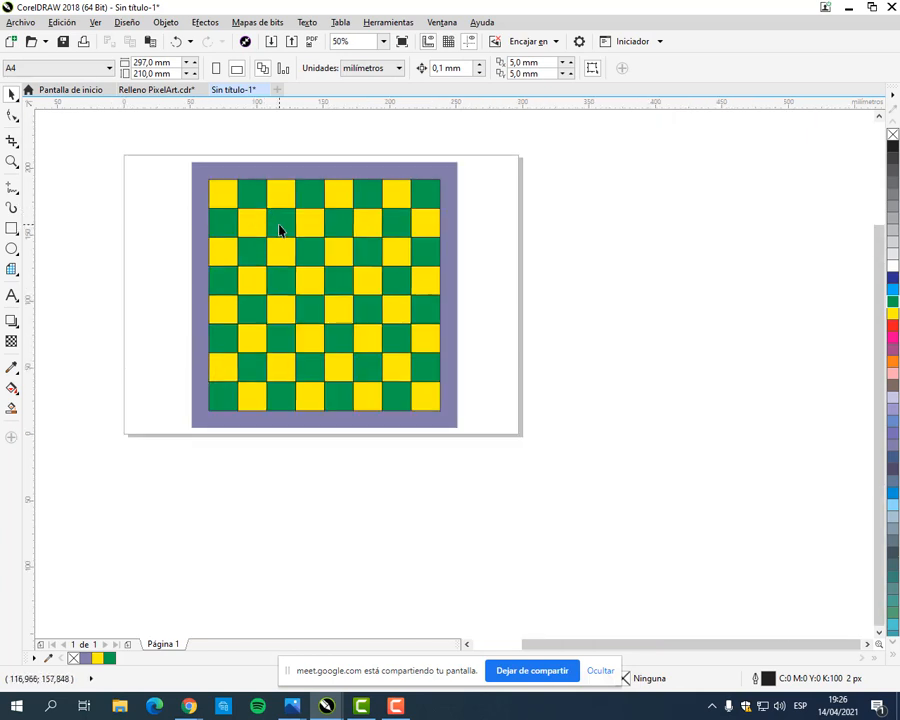
left_click_drag(279, 229, 311, 290)
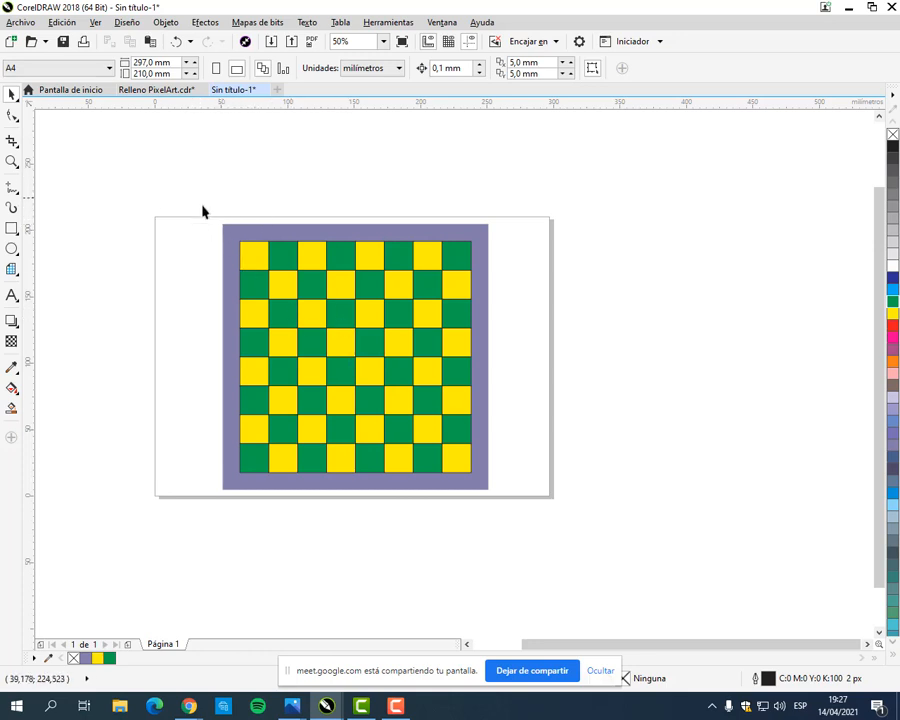
left_click_drag(196, 195, 576, 513)
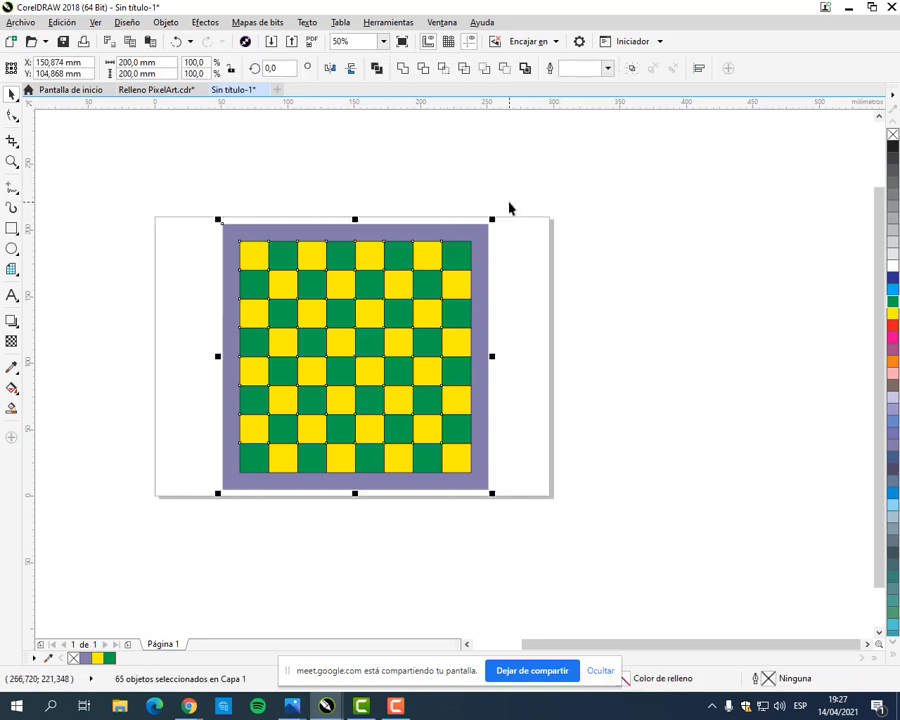
right_click(367, 293)
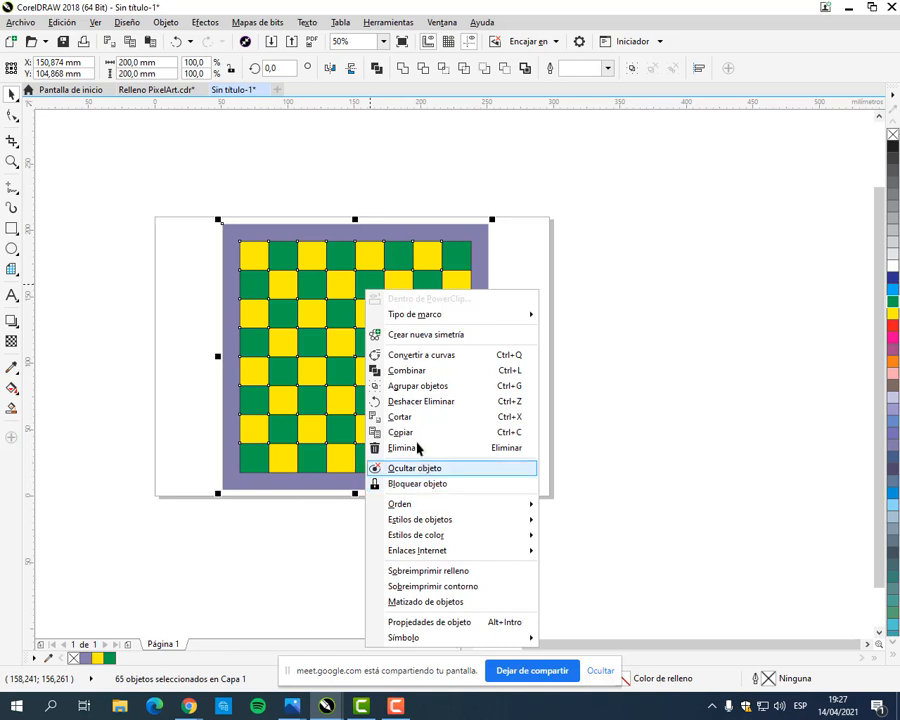
left_click(465, 8)
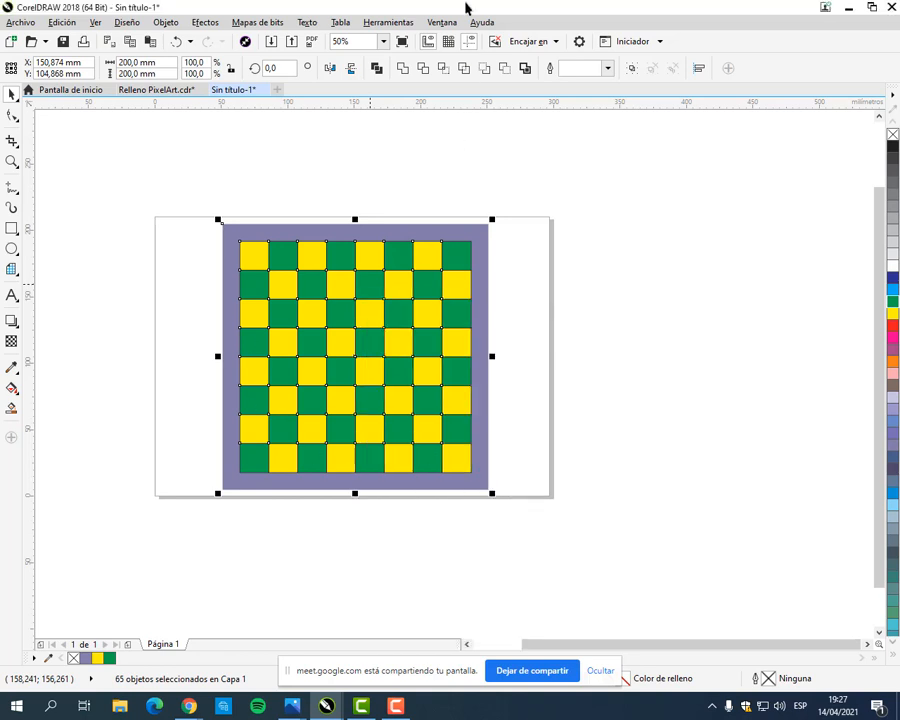
left_click(168, 24)
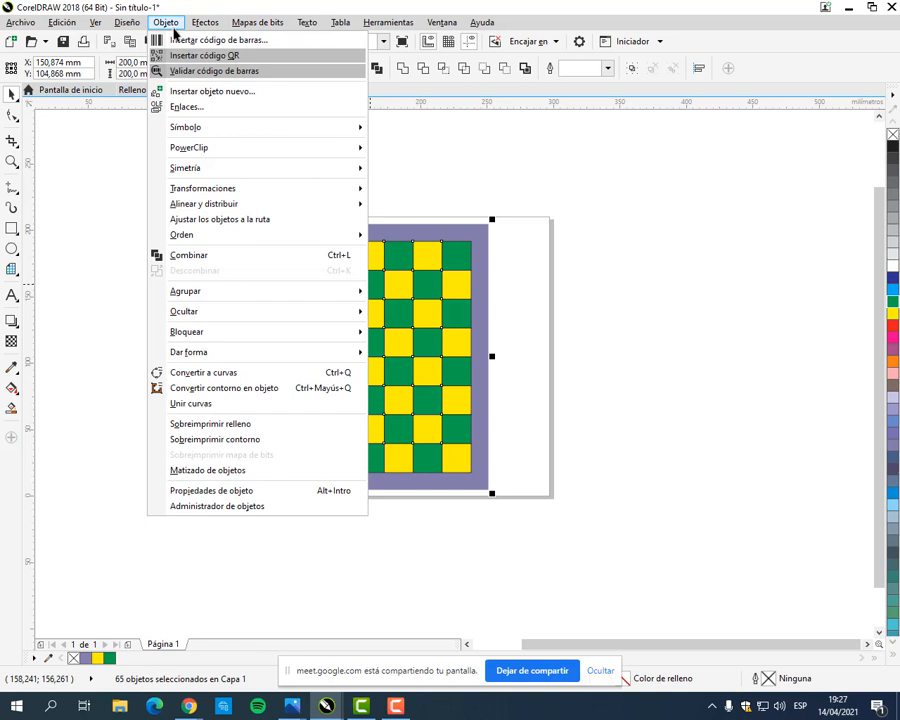
mouse_move(209, 333)
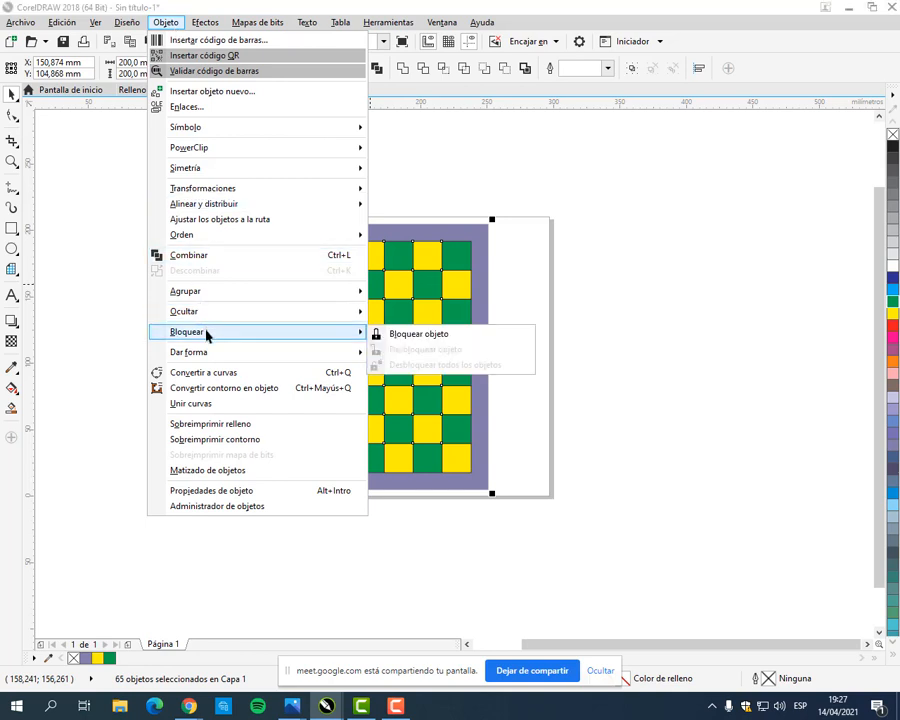
left_click(466, 336)
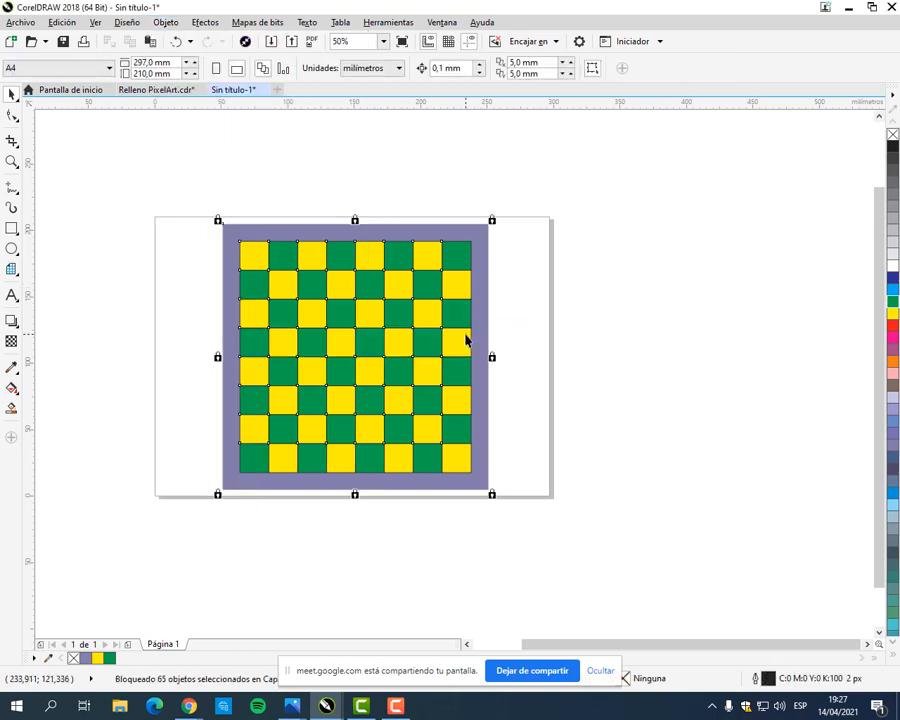
Step: Test the lock on individual squares in the upper rows, leaving everything locked and deselected
right_click(393, 309)
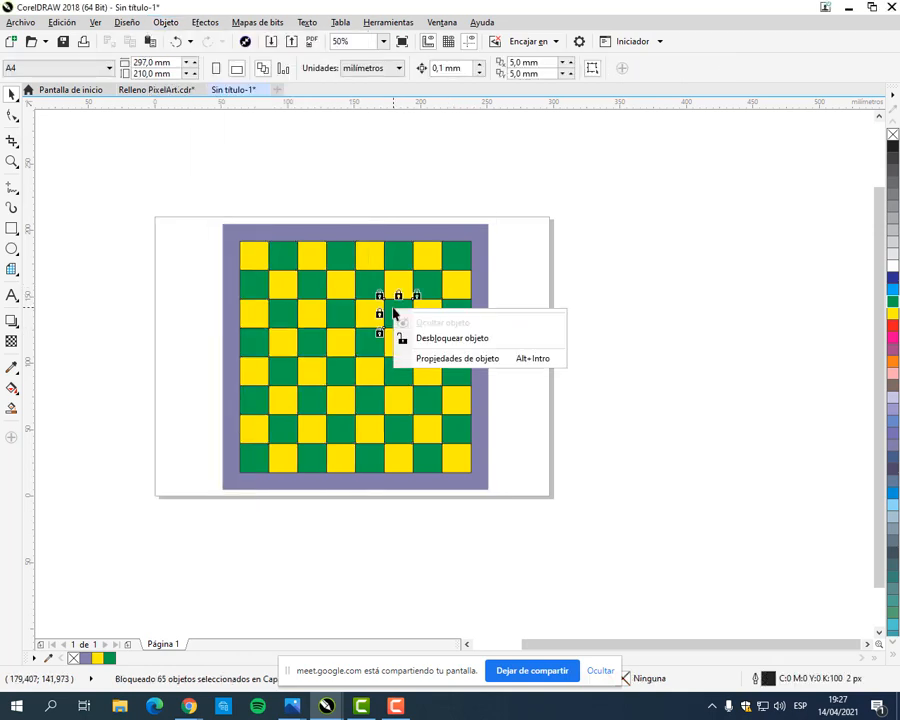
left_click(560, 256)
left_click(560, 256)
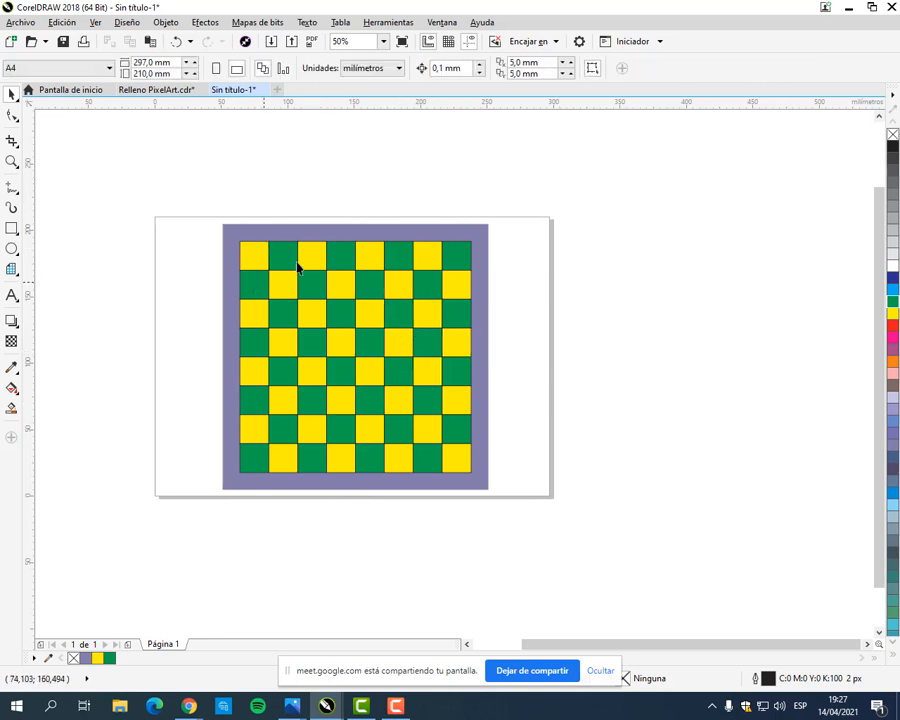
left_click(355, 258)
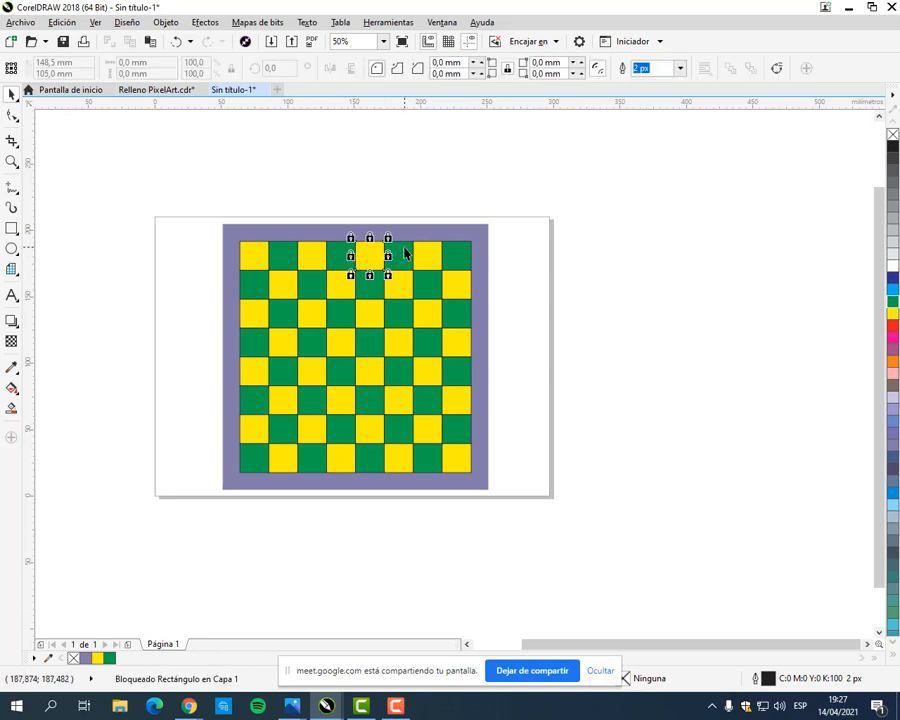
key("Escape")
left_click(416, 255)
key("Escape")
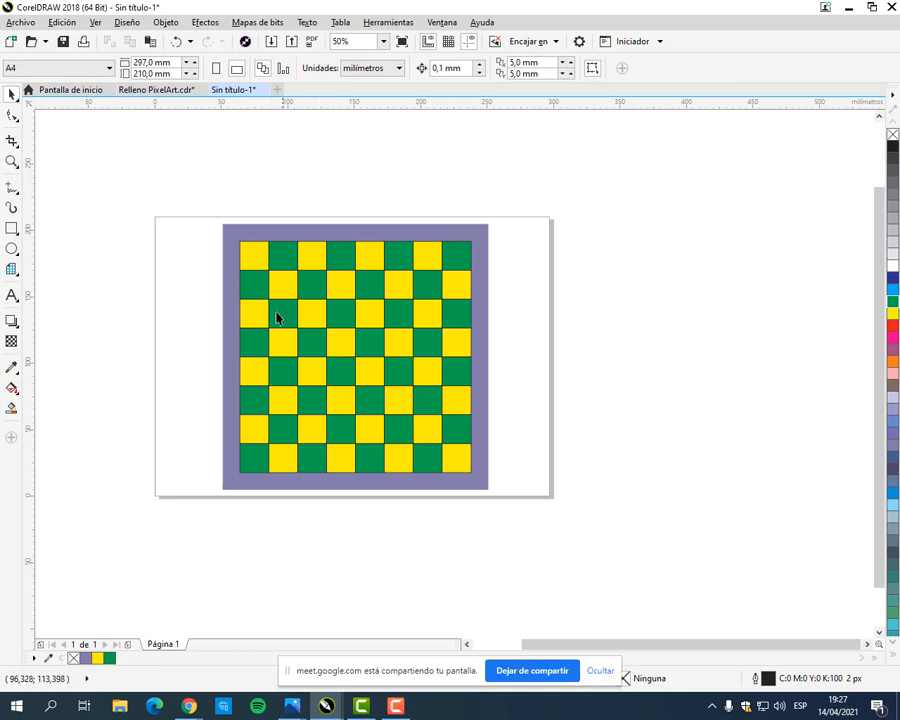
Step: Draw a circle about 17.7 mm in diameter centred on the first yellow square of the top row and fill it cyan
scroll(267, 285, "up", 2)
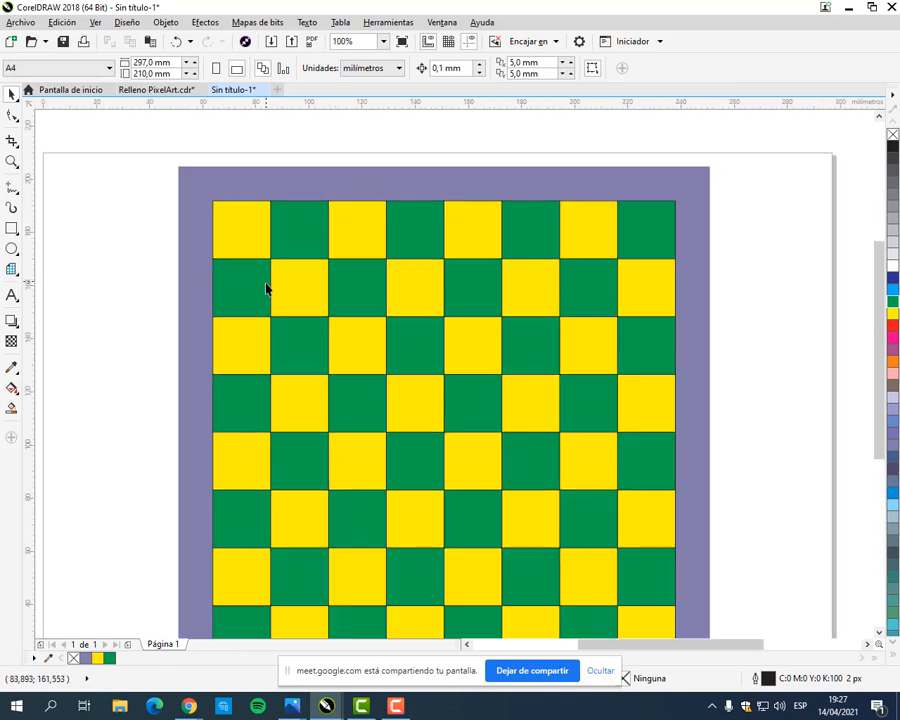
left_click(12, 249)
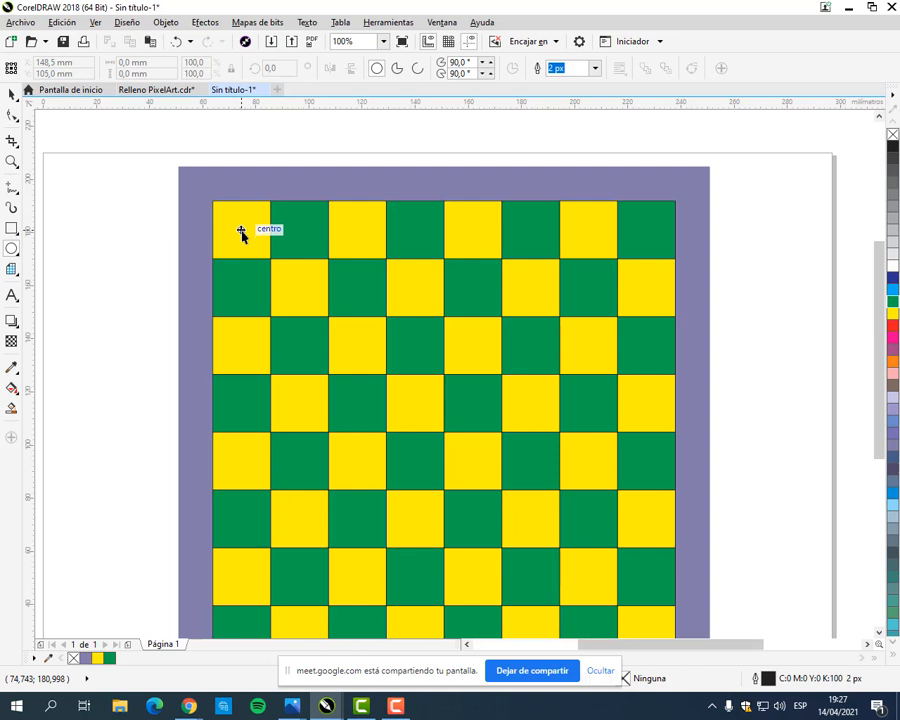
left_click_drag(240, 231, 266, 258)
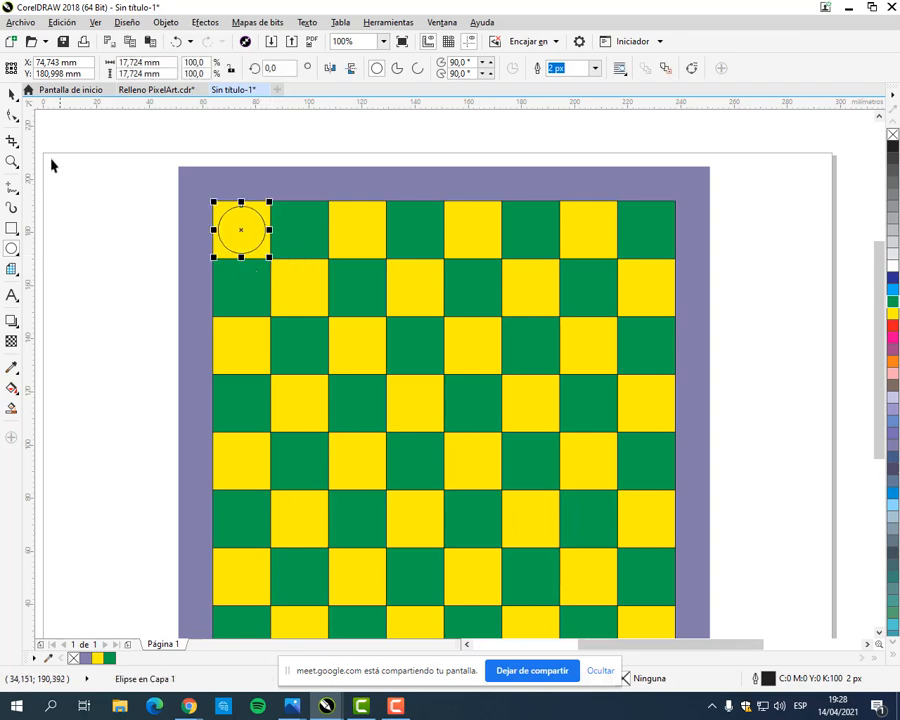
mouse_move(189, 706)
mouse_move(118, 641)
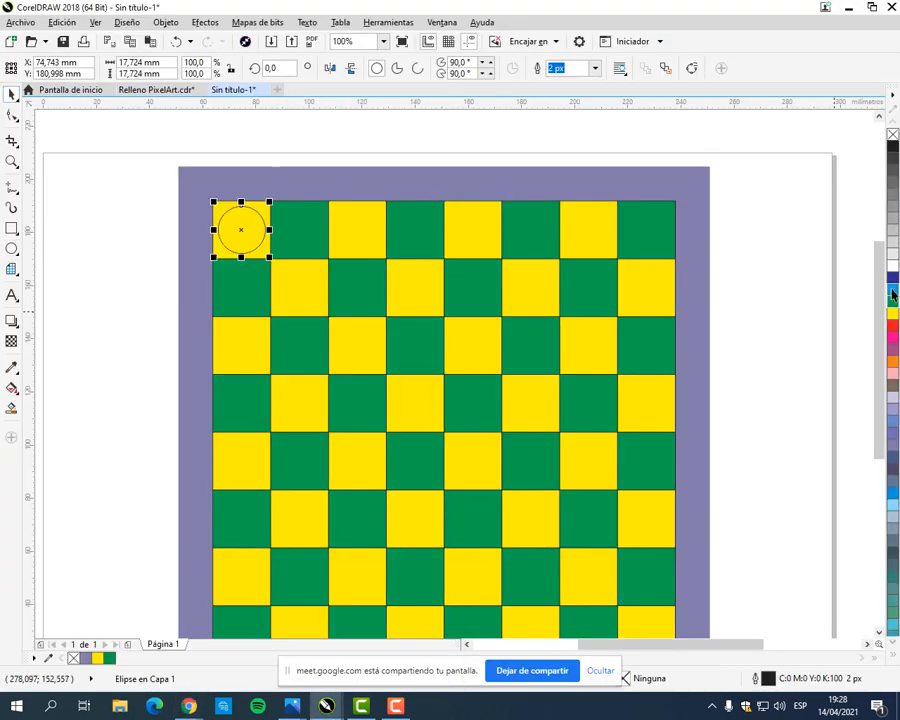
left_click(893, 291)
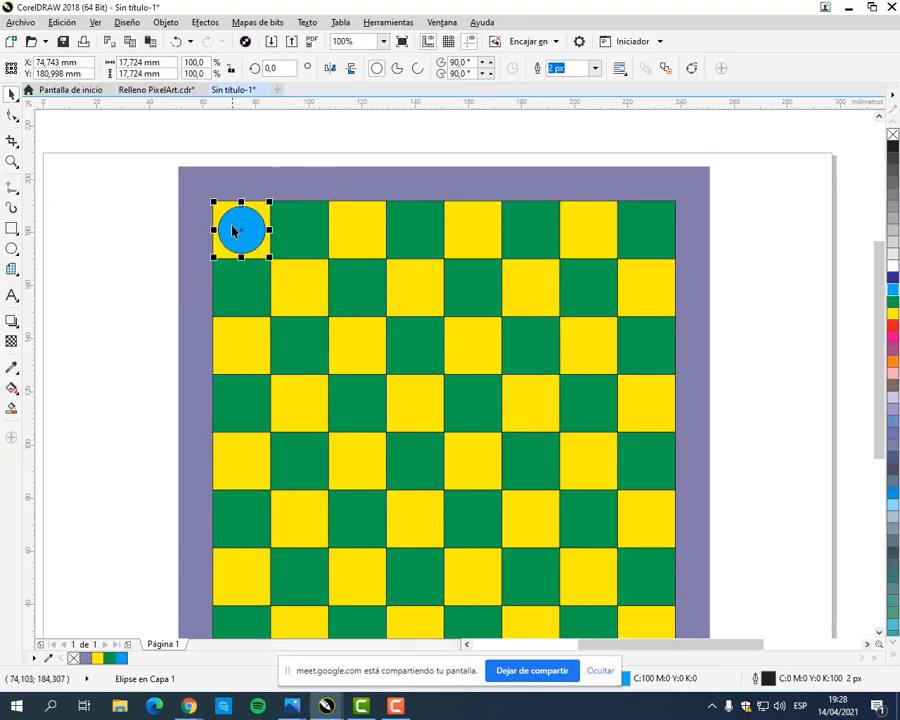
Step: Compare the cyan circle up close with the spiral pieces on the manual's reference board in Chrome, and return to CorelDRAW
scroll(232, 230, "up", 1)
scroll(243, 203, "up", 1)
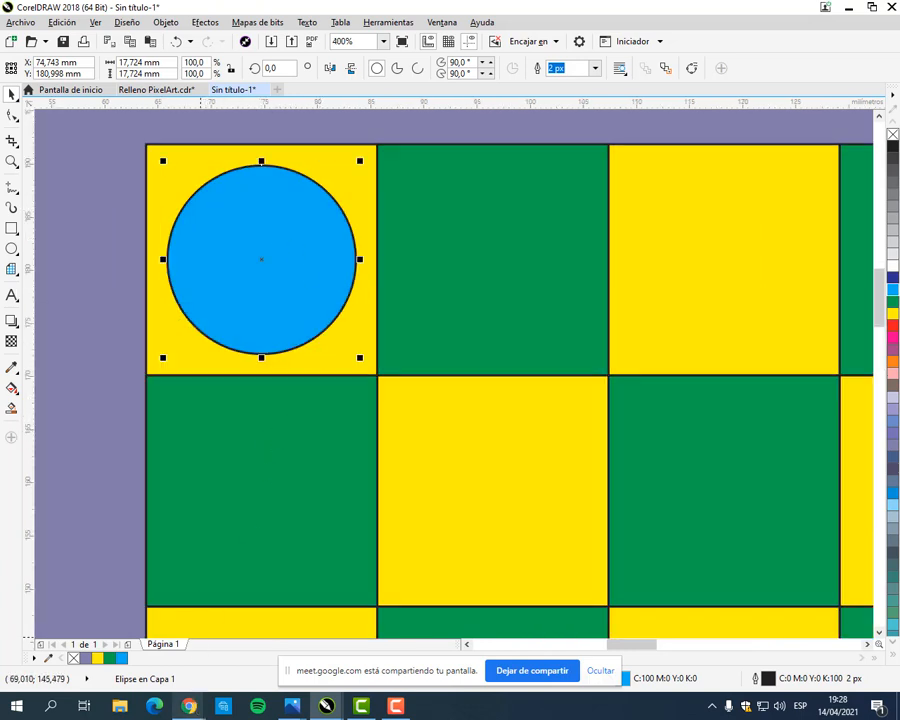
mouse_move(180, 708)
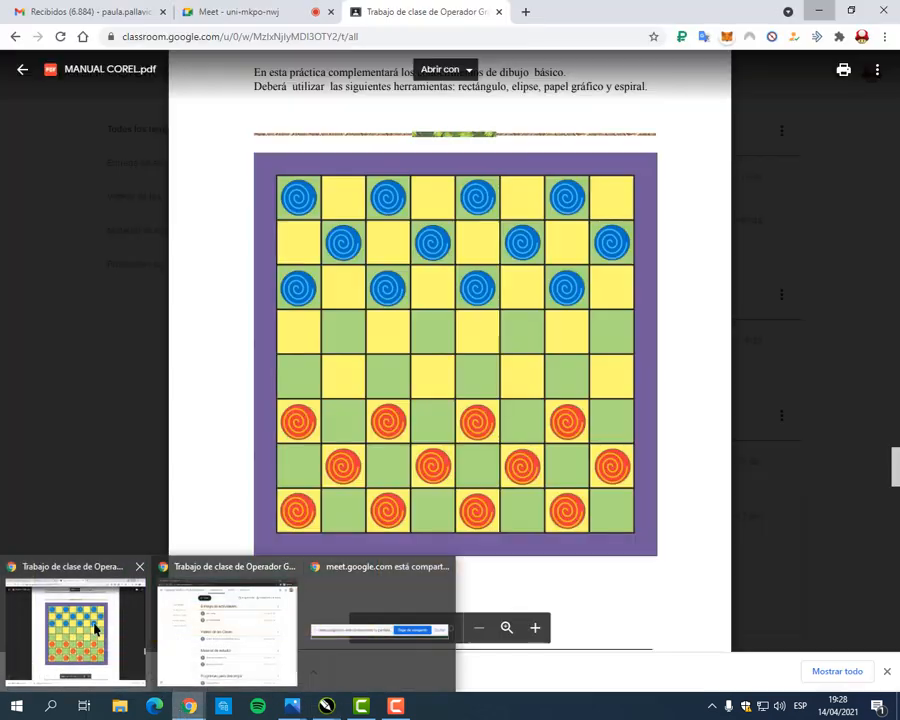
left_click(96, 628)
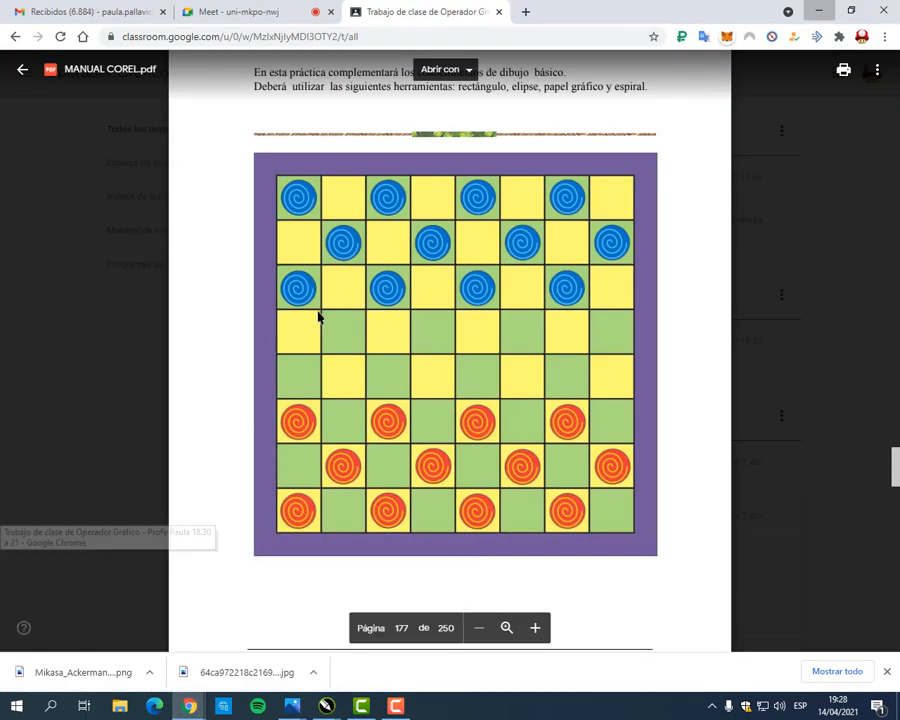
left_click(535, 628)
left_click(535, 628)
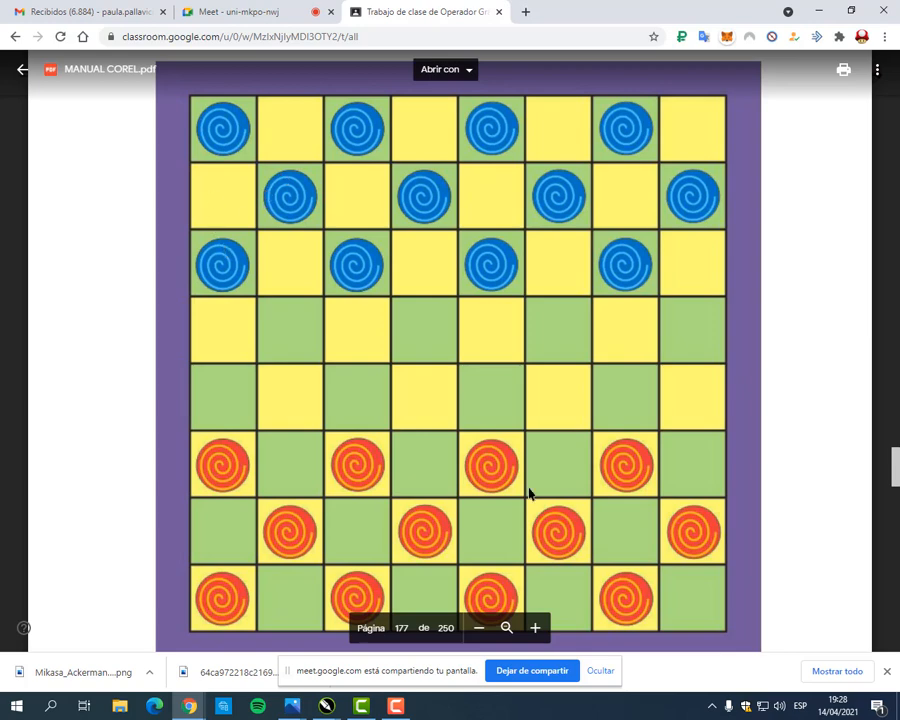
left_click(479, 628)
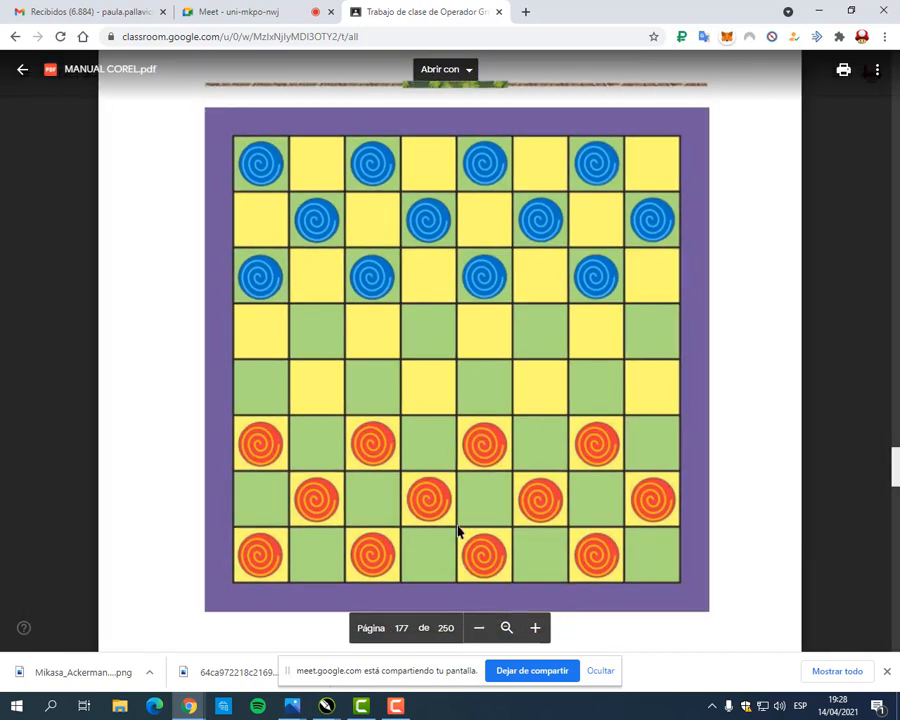
left_click(327, 707)
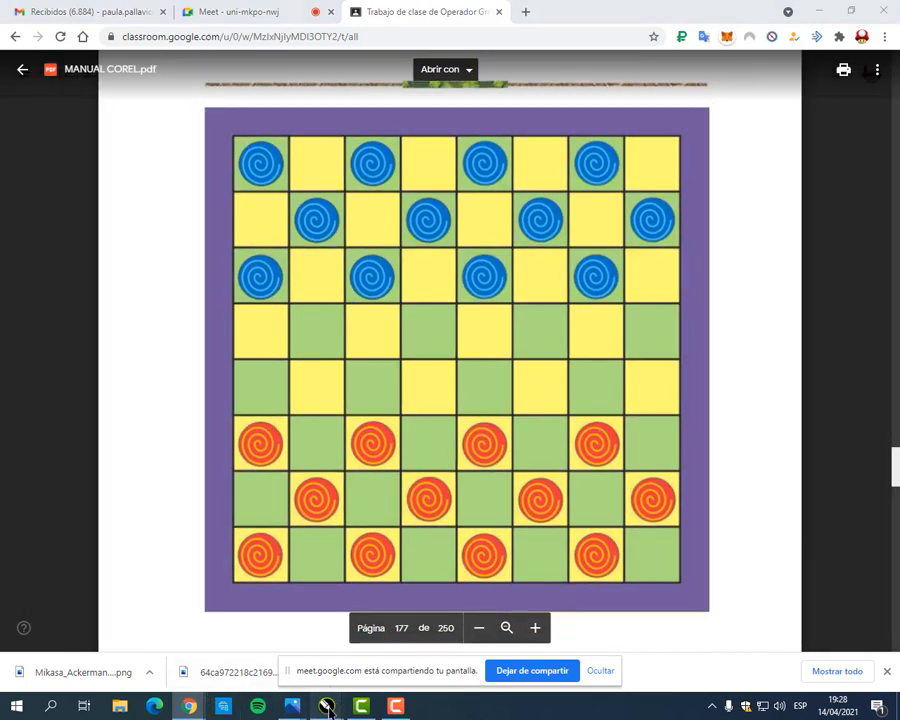
left_click(405, 630)
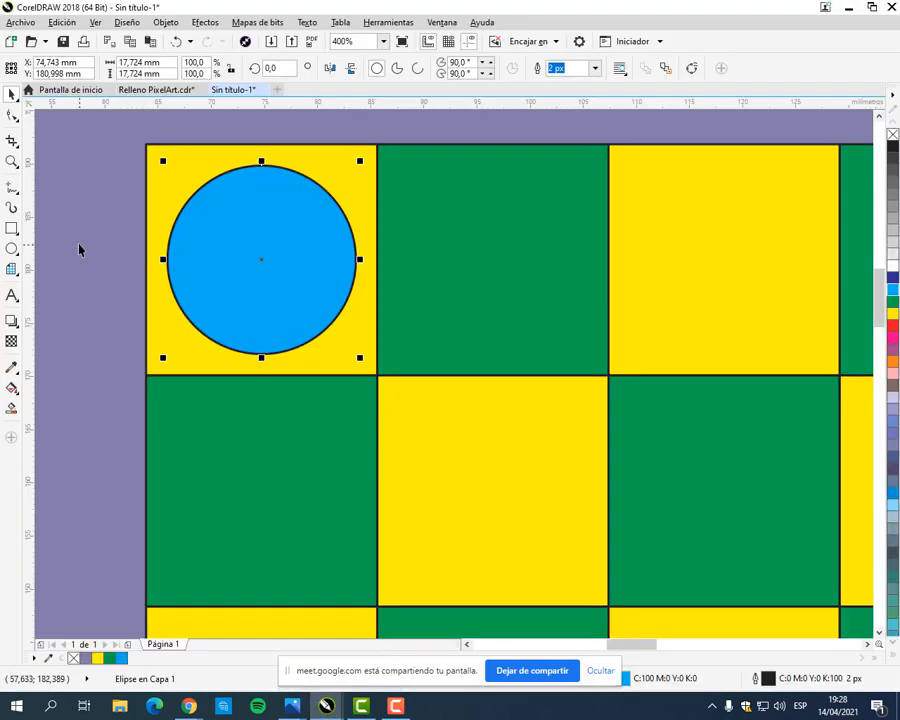
Step: Copy the cyan circle, paste several duplicates and move them off the board into the area above it
key("Escape")
scroll(338, 344, "down", 1)
left_click_drag(358, 336, 216, 290)
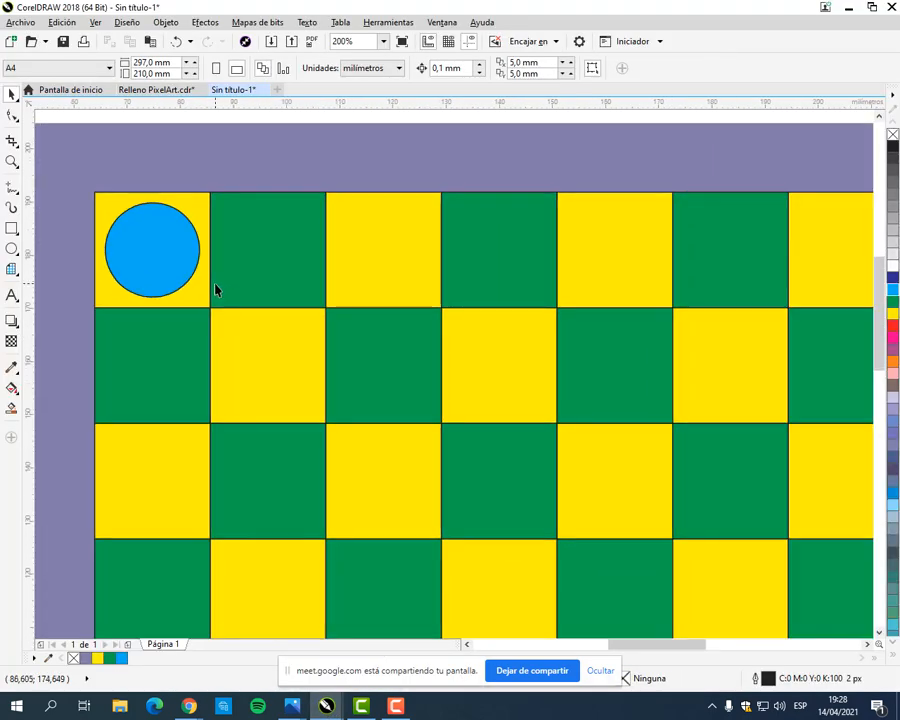
scroll(216, 290, "down", 1)
left_click(184, 266)
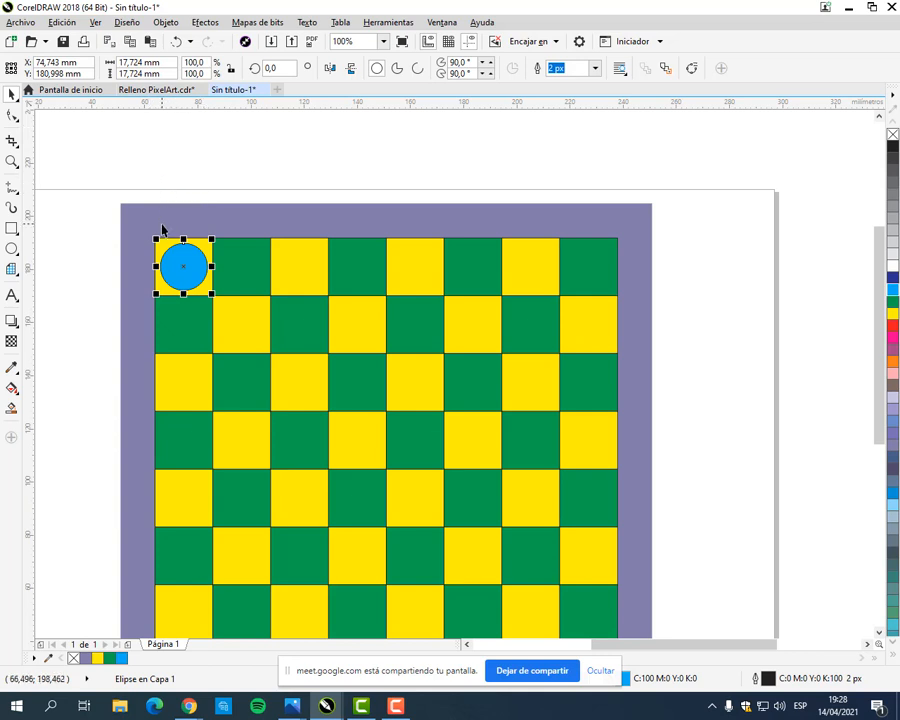
left_click(128, 46)
left_click(150, 43)
left_click(229, 157)
left_click_drag(187, 264, 194, 127)
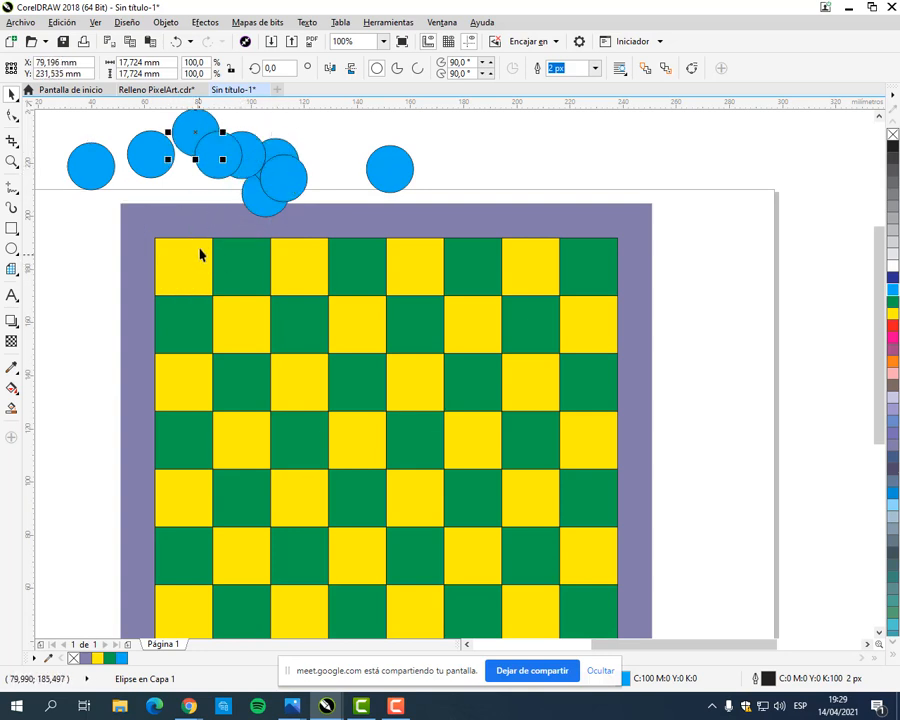
Step: Delete all the pasted circles above the board, keeping only the one on the first yellow square
left_click(174, 45)
left_click_drag(306, 141, 371, 190)
left_click_drag(99, 141, 542, 301)
key("Delete")
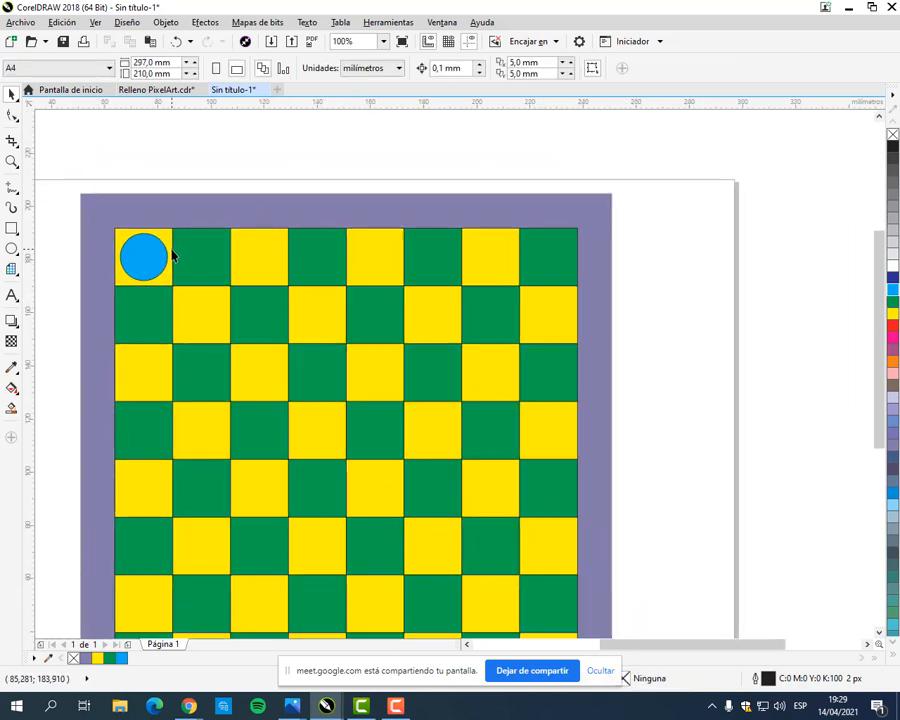
Step: Duplicate the cyan circle onto the other three yellow squares of the top row at equal spacing
left_click(155, 258)
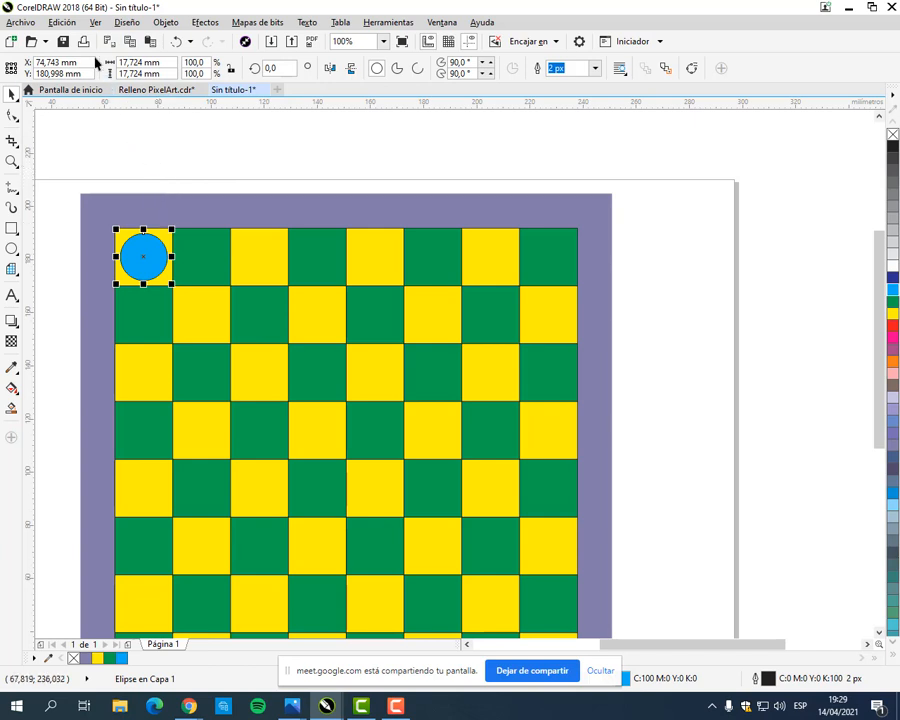
left_click(62, 22)
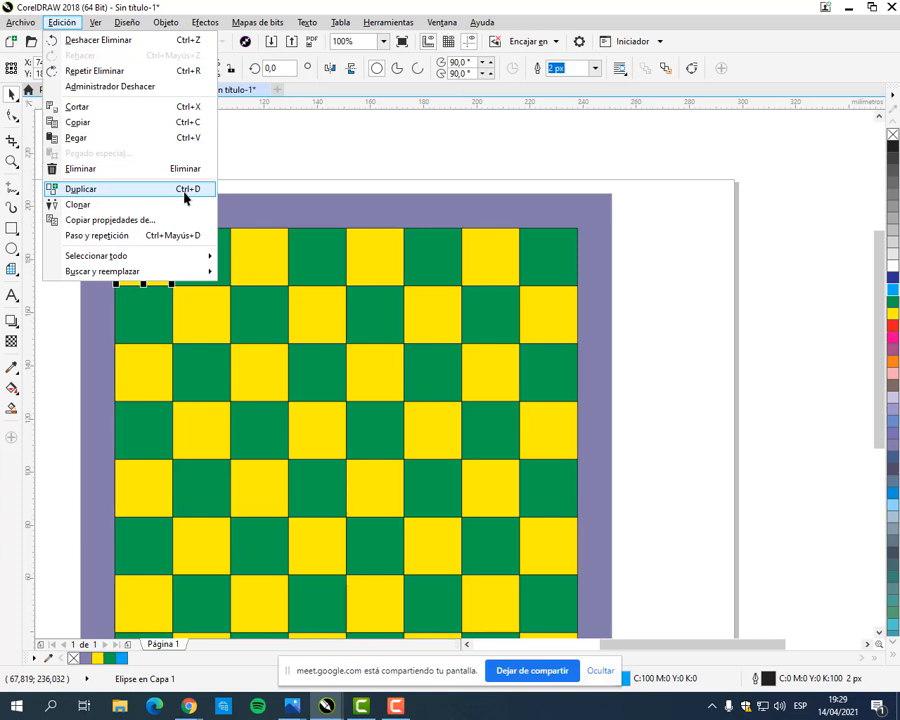
left_click(240, 137)
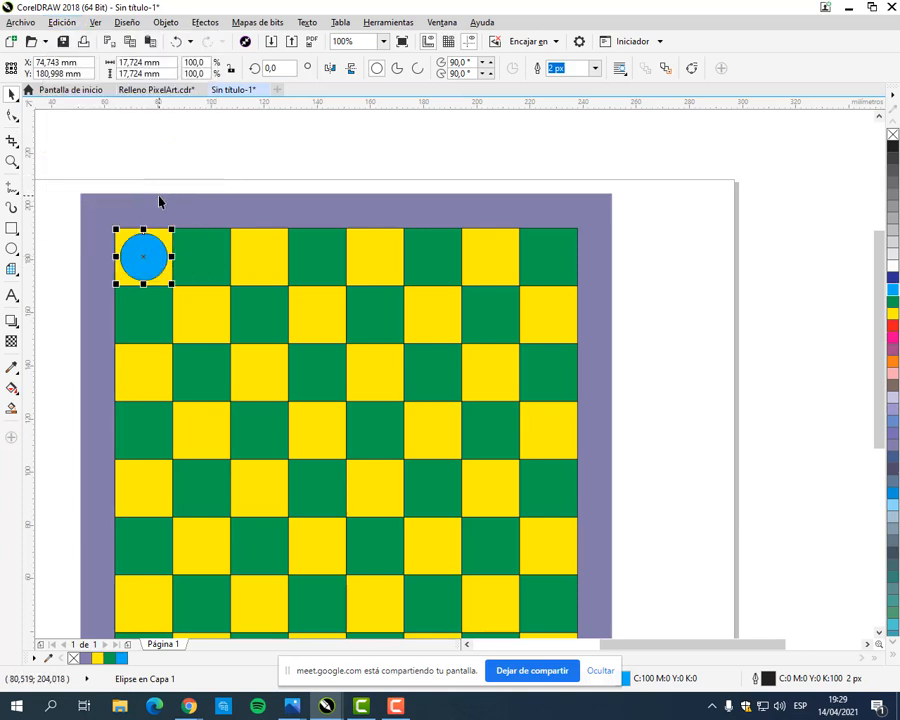
key("ctrl+d")
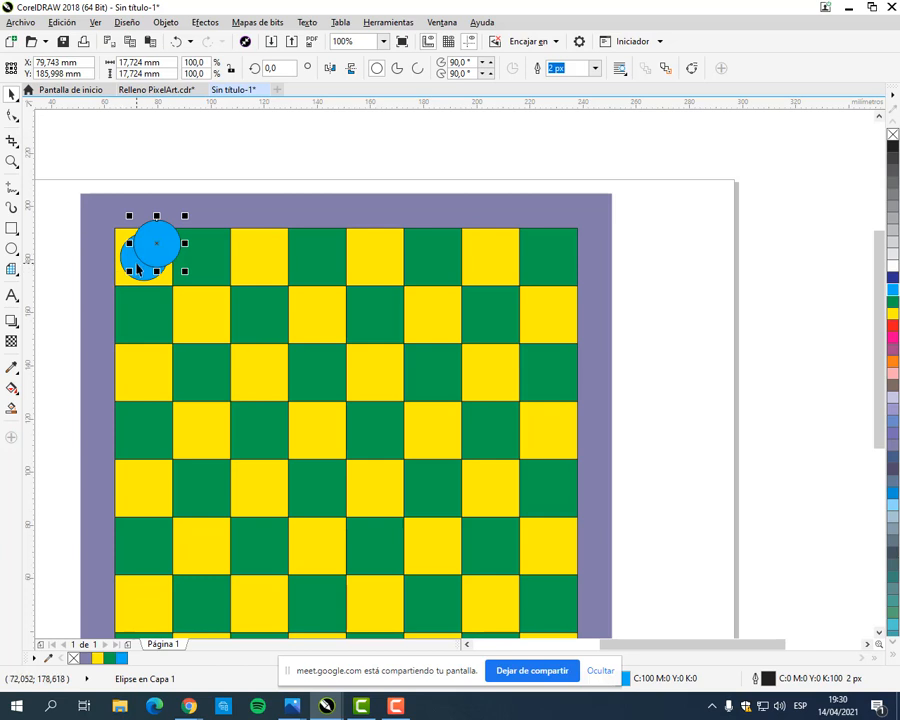
left_click_drag(156, 246, 259, 257)
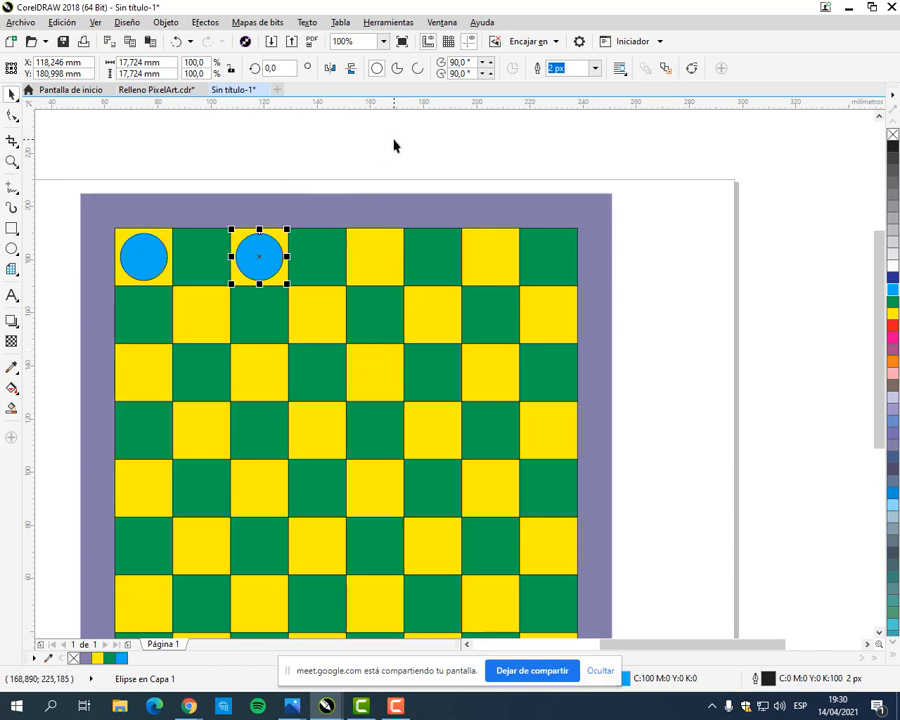
key("ctrl+d")
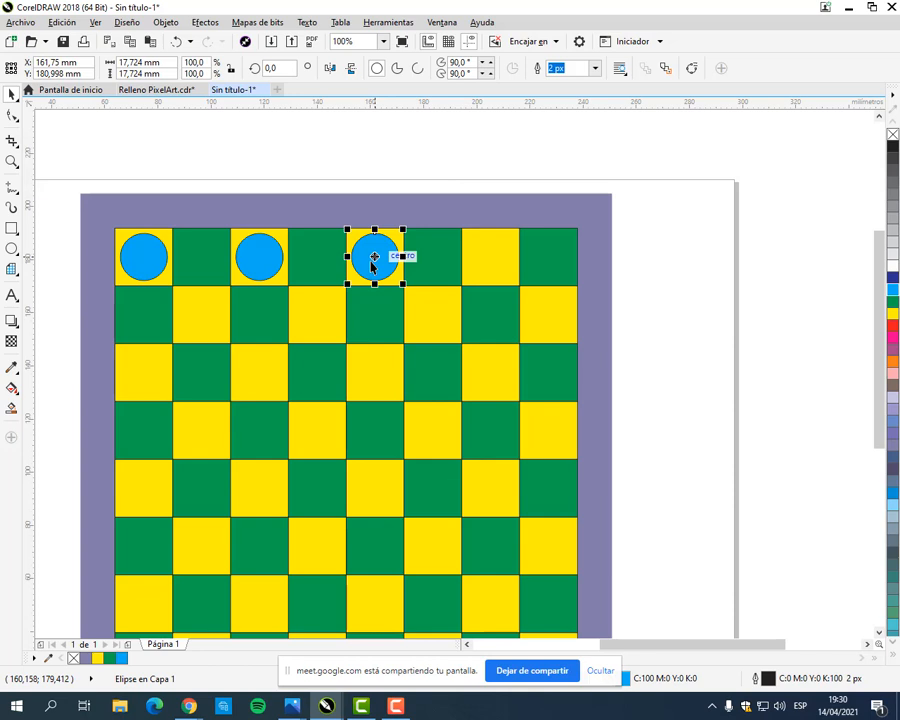
key("ctrl+r")
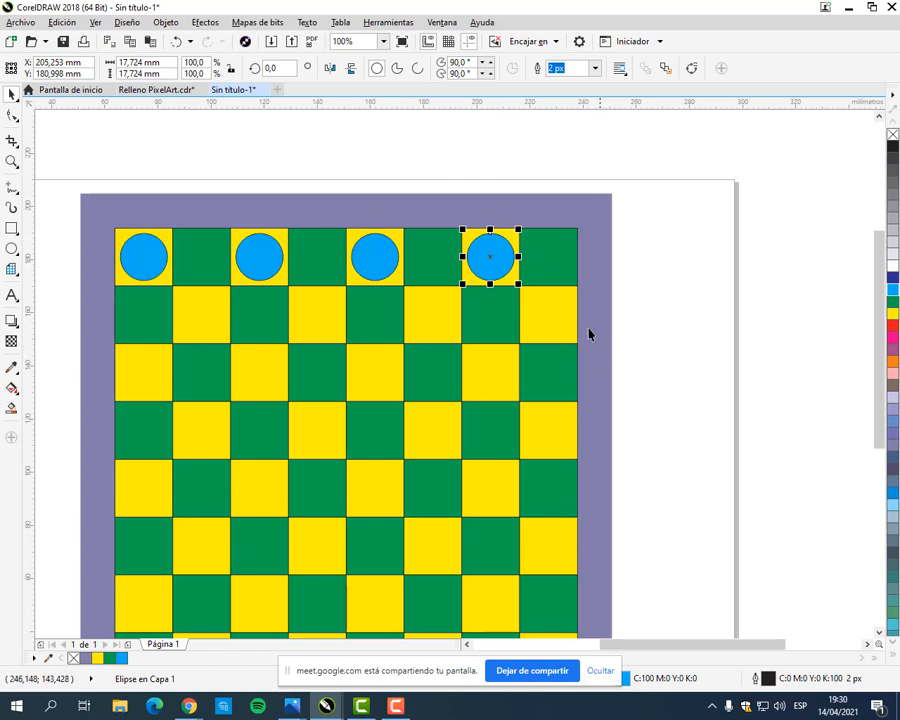
Step: Try duplicating the last top-row circle diagonally onto the last yellow square of the second row
left_click_drag(87, 160, 531, 294)
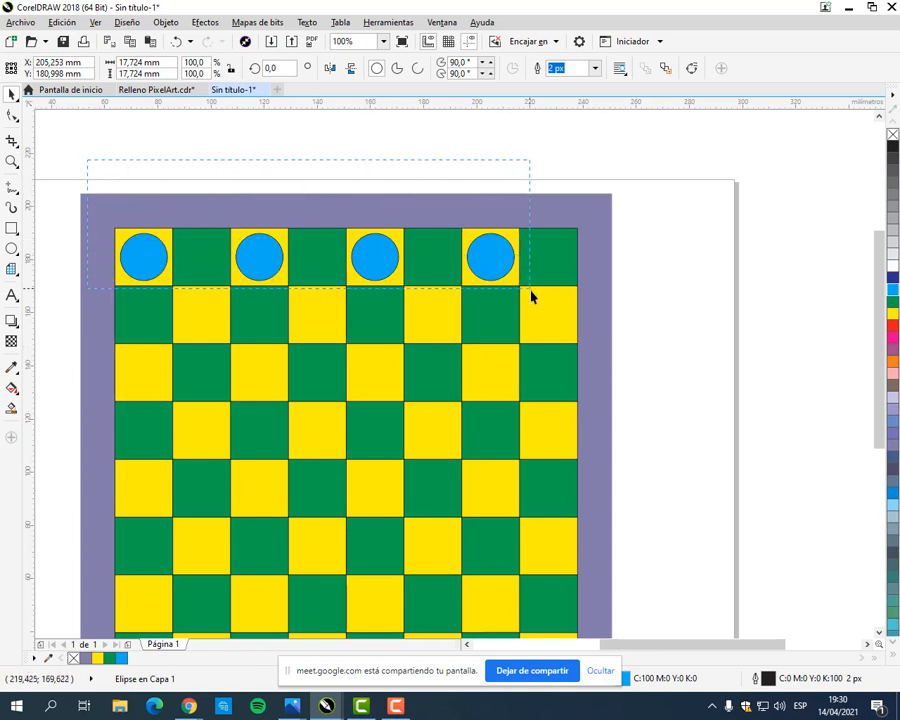
left_click_drag(499, 212, 552, 316)
left_click(491, 262)
key("ctrl+d")
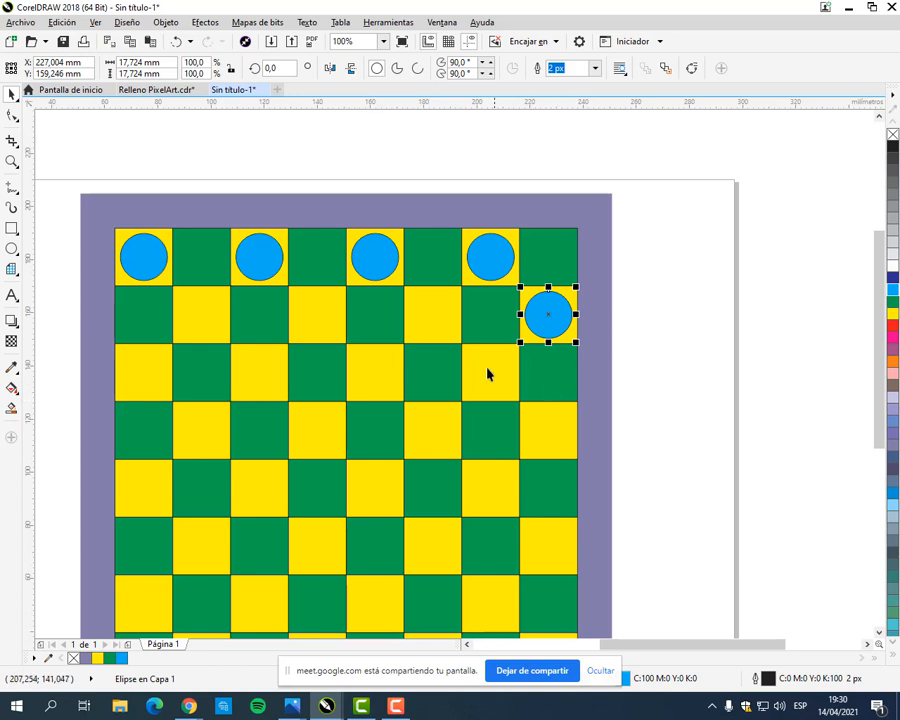
Step: Duplicate the first top-row circle repeatedly down the diagonal to the last square of the bottom row
left_click(143, 259)
key("ctrl+d")
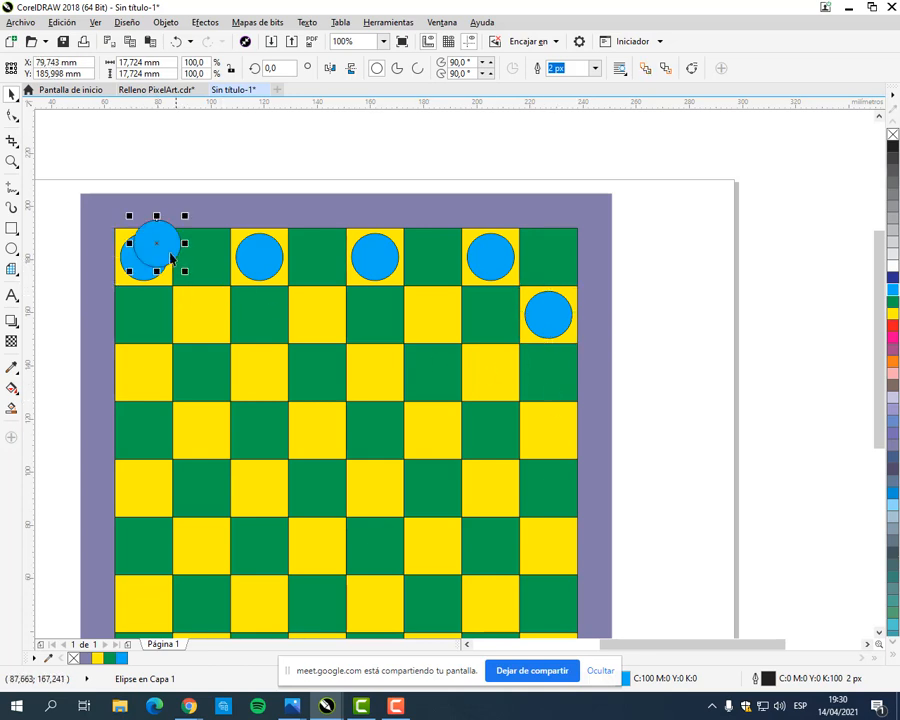
left_click_drag(171, 258, 203, 315)
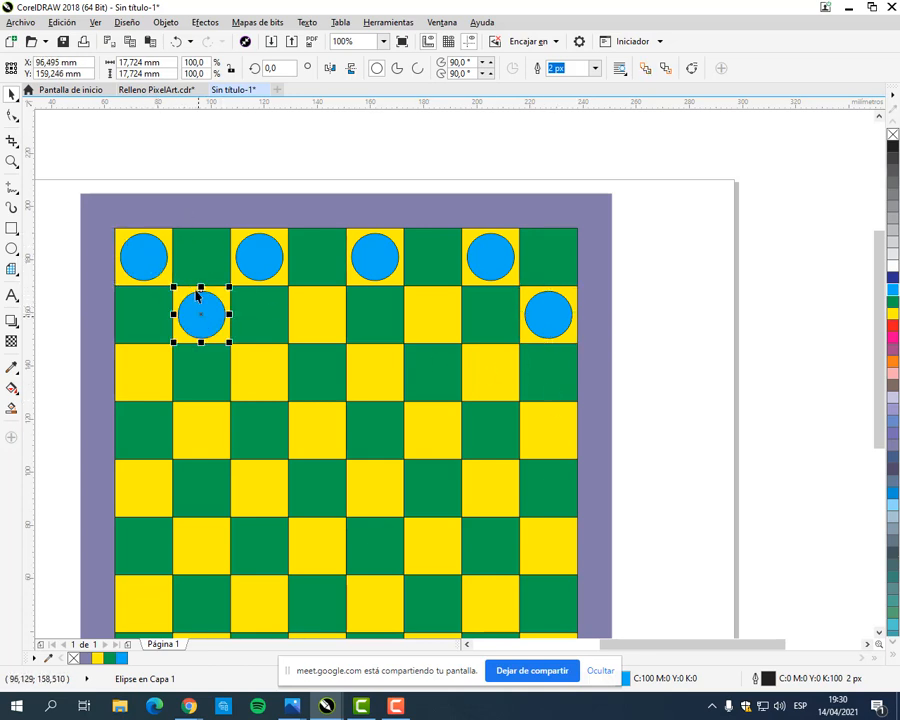
key("ctrl+d")
key("ctrl+d")
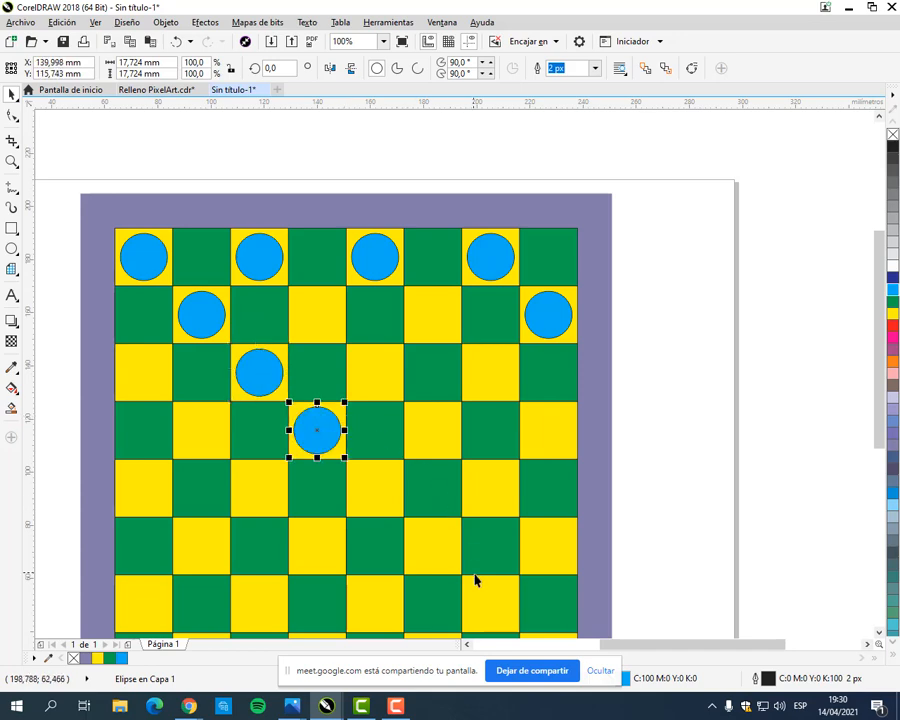
key("ctrl+d")
scroll(490, 436, "down", 3)
key("ctrl+d")
key("ctrl+d")
key("ctrl+d")
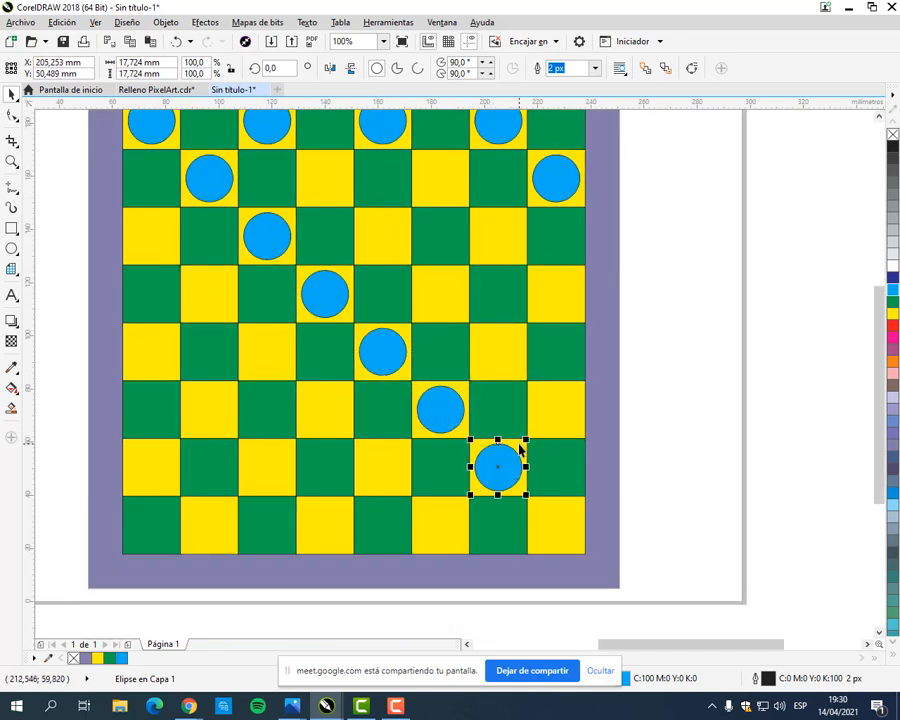
scroll(523, 443, "down", 1)
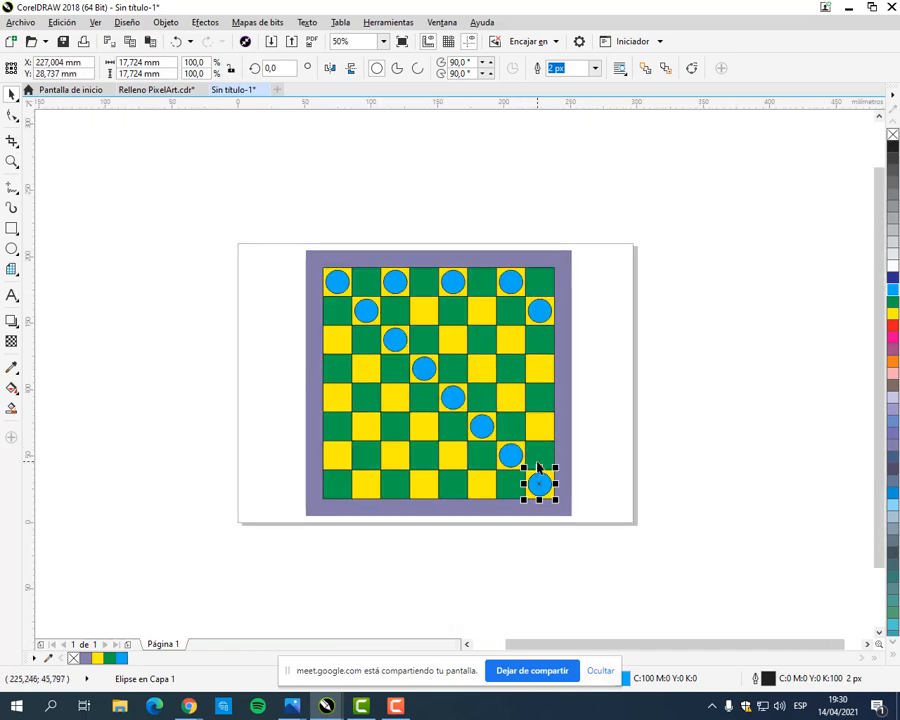
Step: Delete every circle below the top row, leaving only the four in the top row
left_click_drag(357, 541, 620, 300)
key("Delete")
left_click(374, 316)
key("Delete")
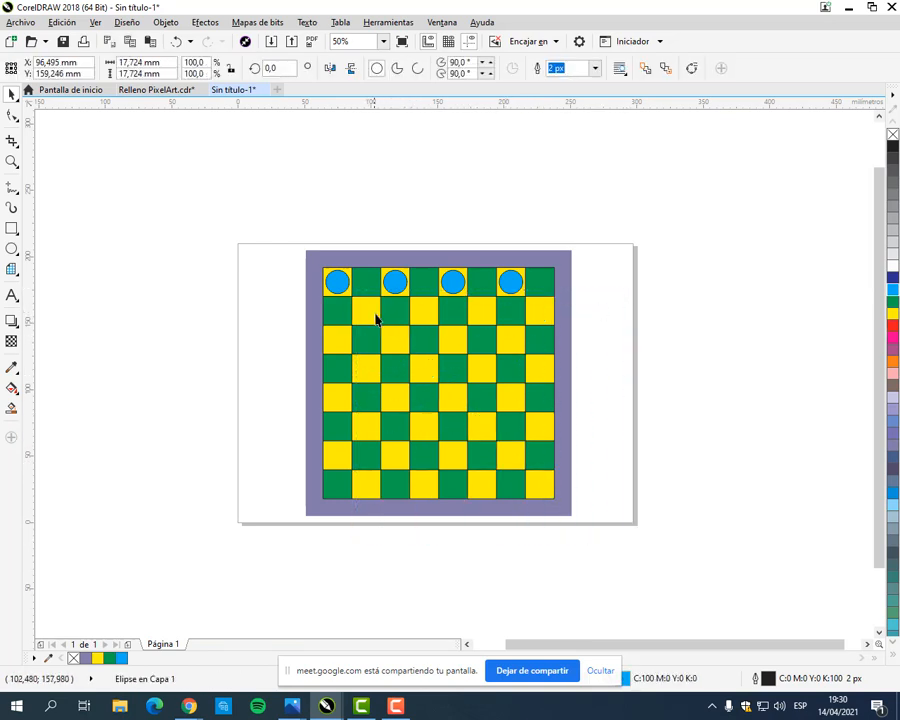
Step: Duplicate the four top-row circles together and centre the copies on the yellow squares of the second row
left_click_drag(292, 238, 535, 311)
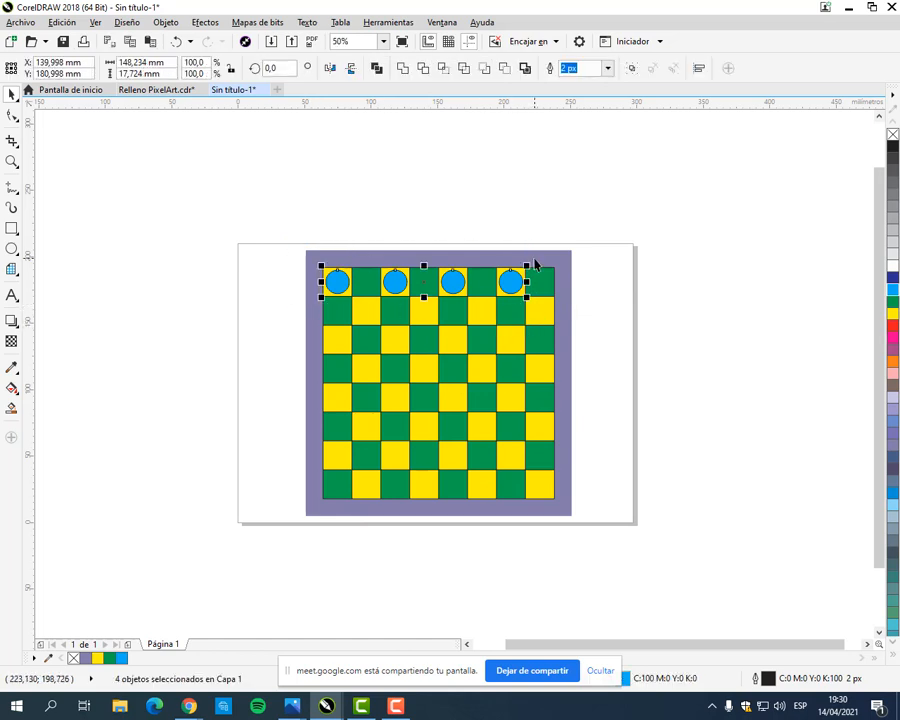
key("ctrl+d")
scroll(430, 293, "up", 1)
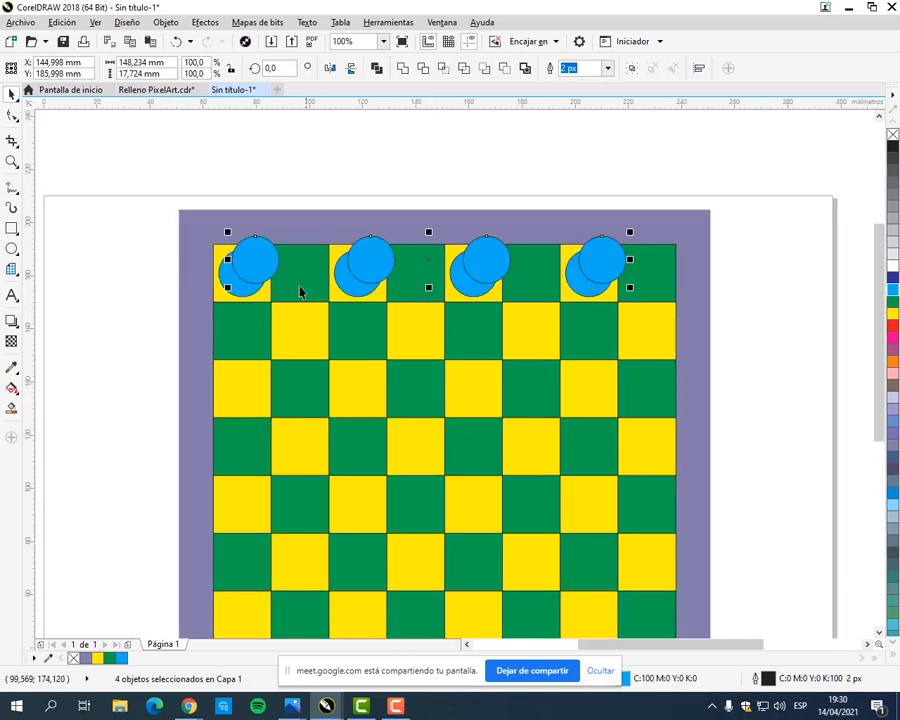
left_click_drag(255, 263, 300, 331)
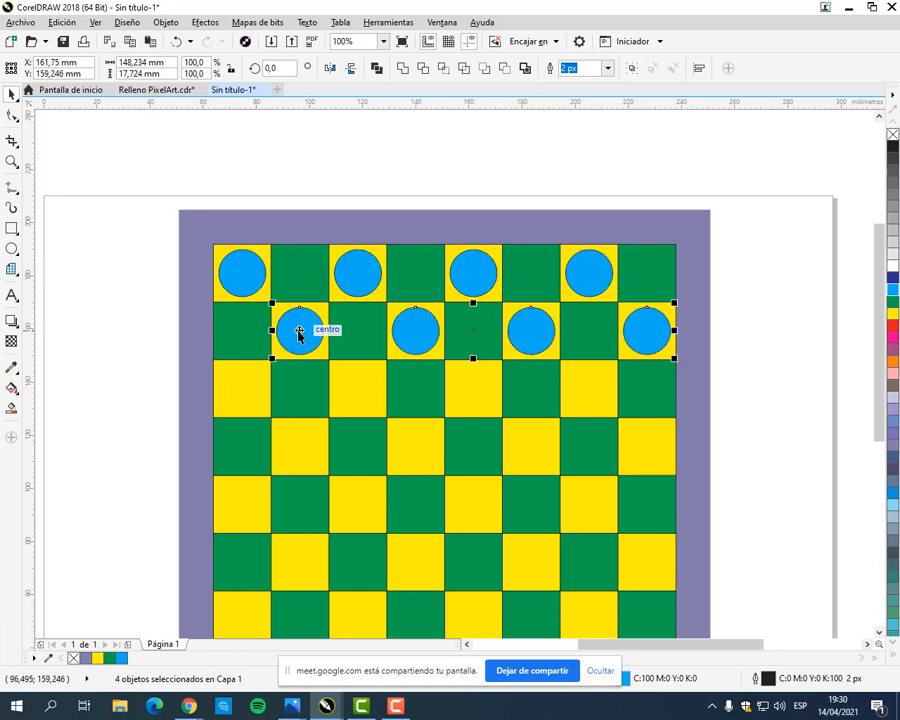
Step: Duplicate the second row of circles and align the copies with the yellow squares of the third row
key("ctrl+d")
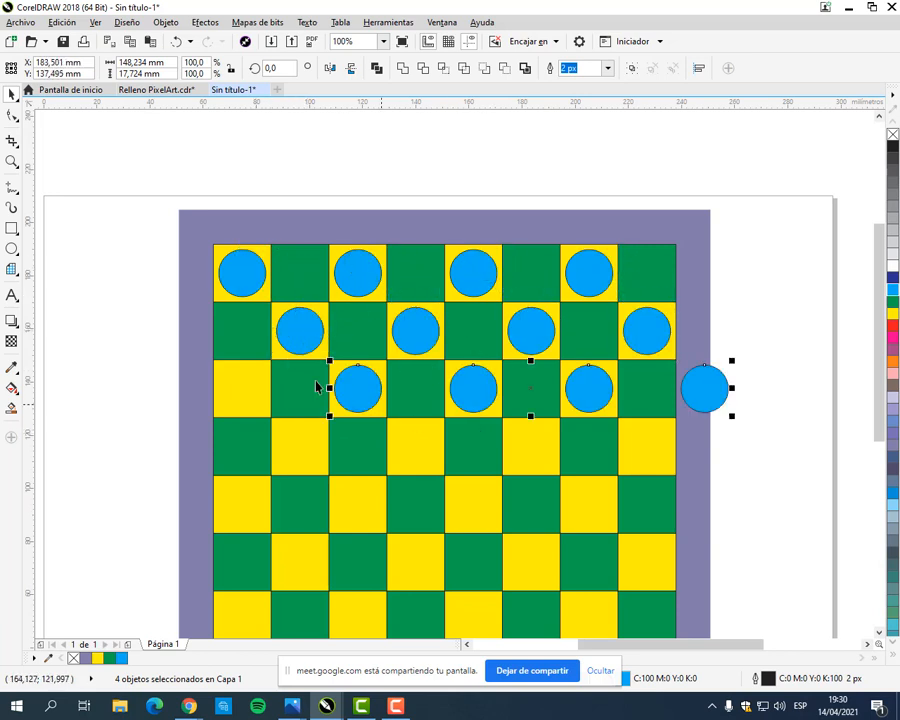
left_click_drag(357, 394, 241, 392)
left_click(538, 155)
left_click_drag(441, 357, 408, 261)
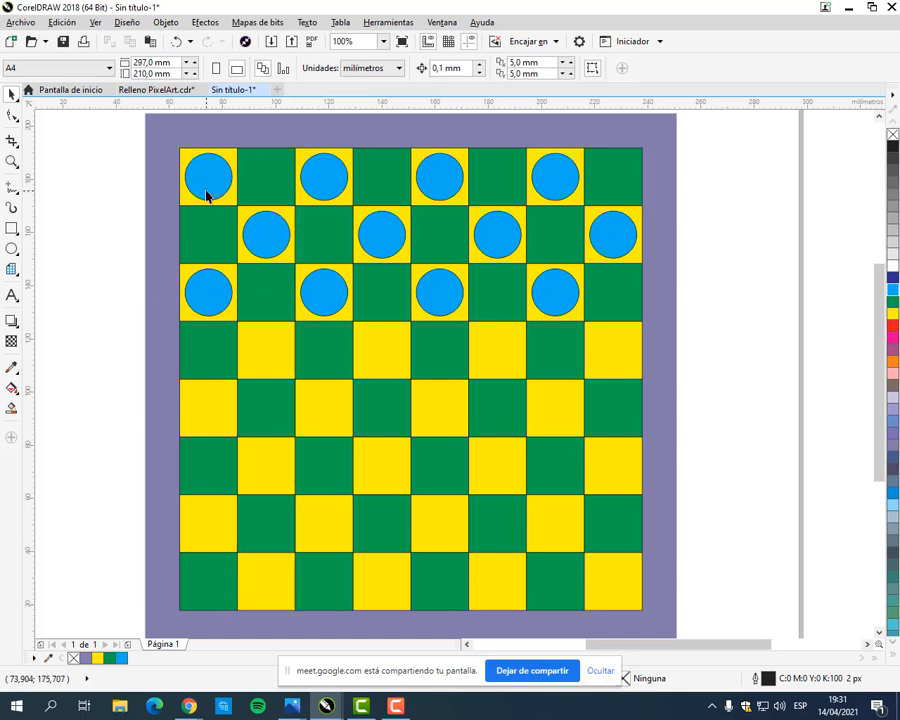
Step: Duplicate the first cyan circle onto the first green square of the bottom row and fill the copy red
left_click(12, 249)
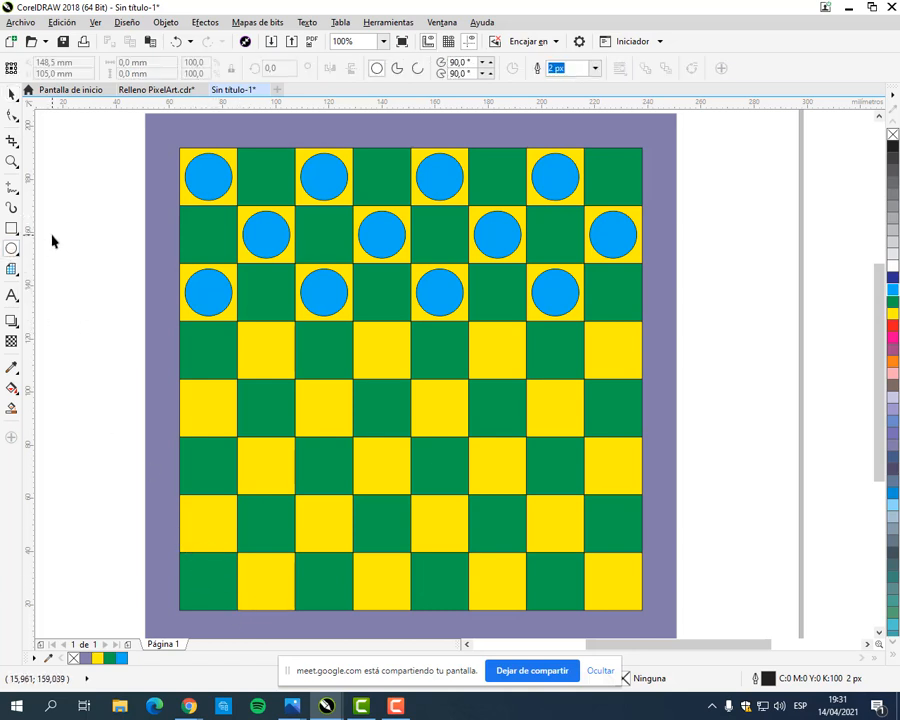
left_click(11, 92)
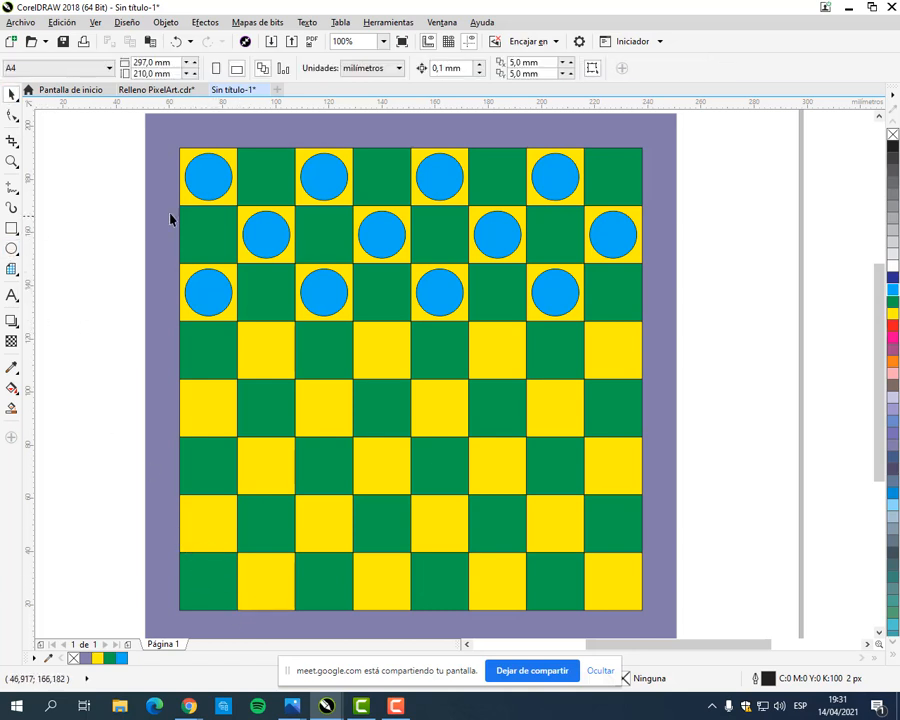
left_click(205, 180)
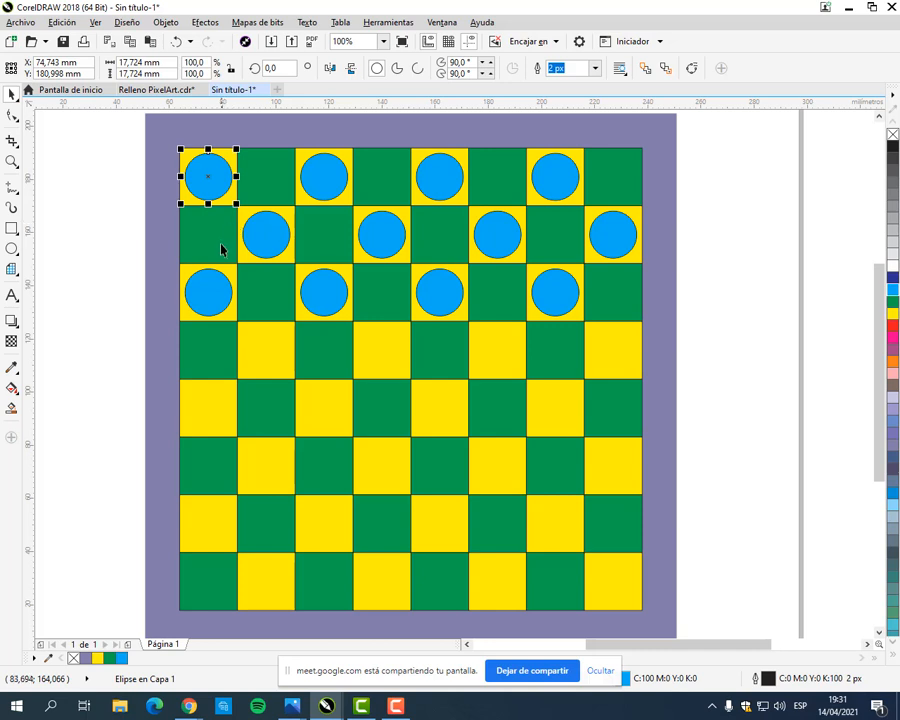
key("ctrl+d")
left_click_drag(215, 168, 205, 590)
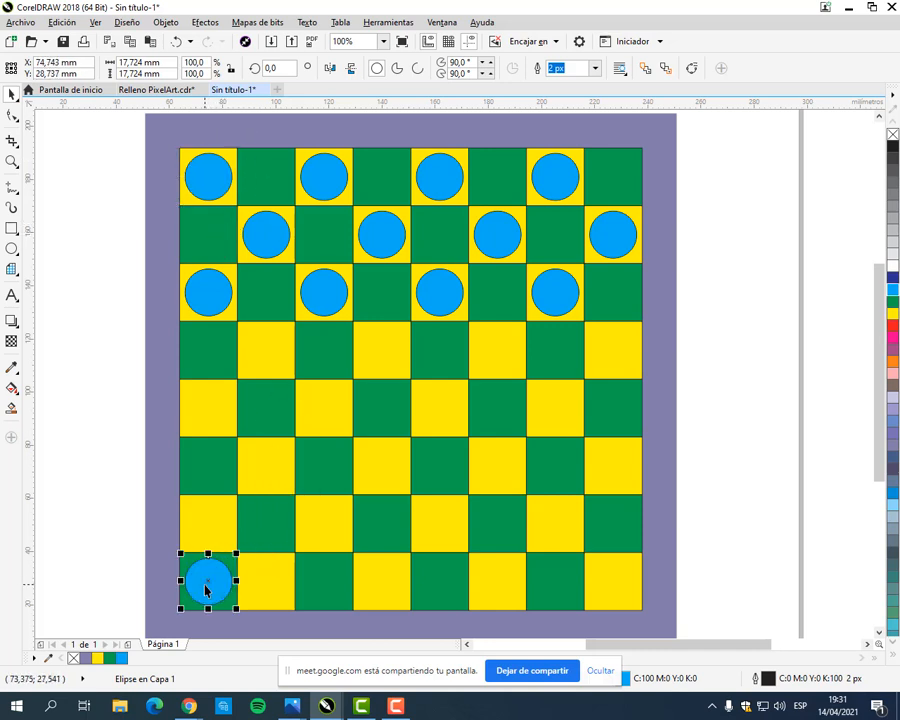
left_click(893, 323)
left_click(121, 522)
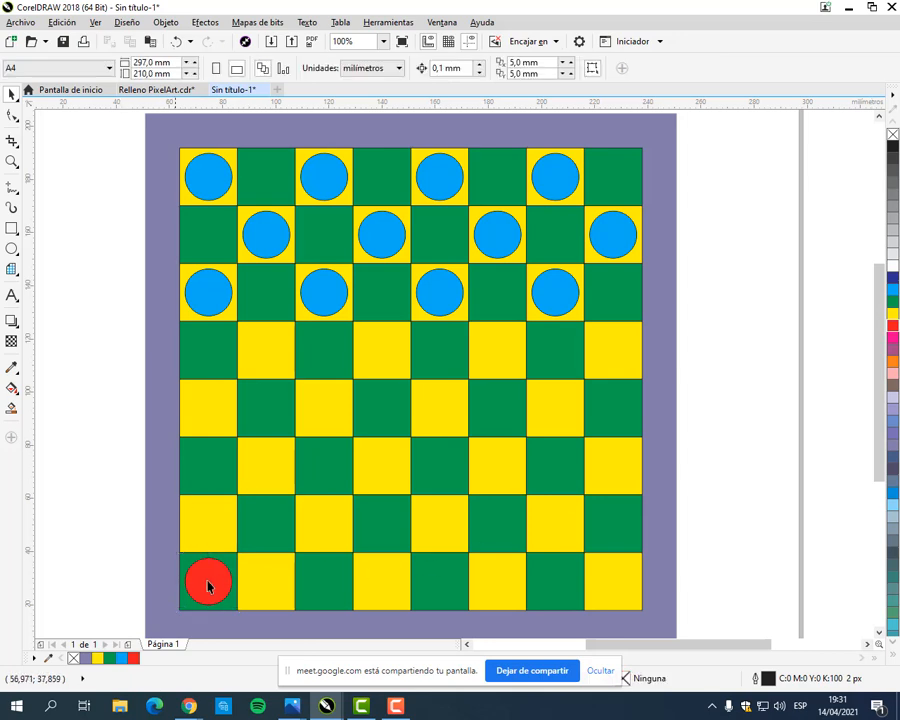
Step: Duplicate the red circle onto the other three green squares of the bottom row at equal spacing
left_click(208, 583)
key("ctrl+d")
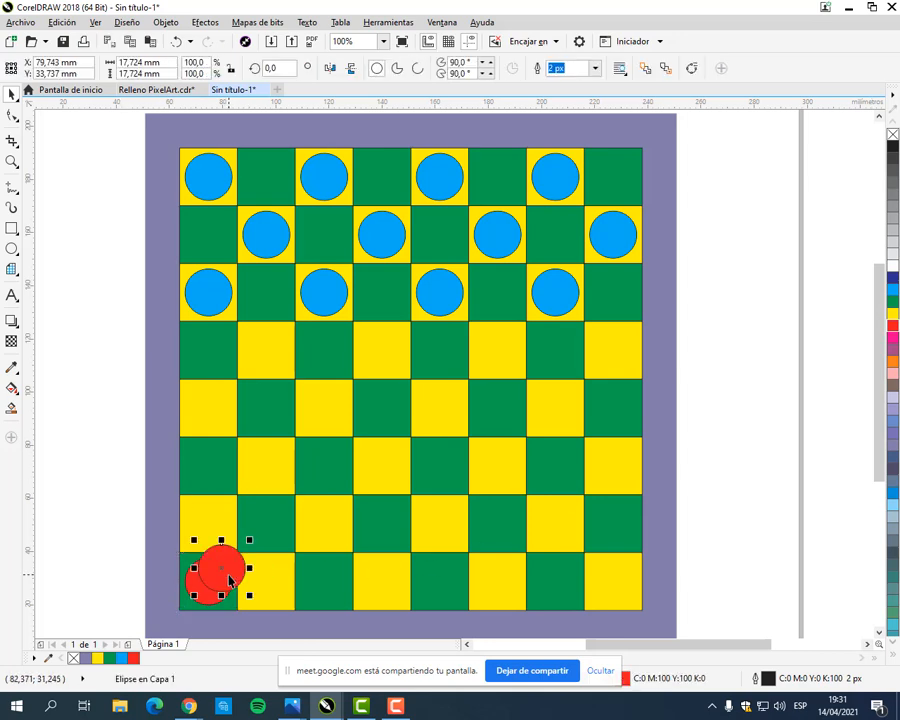
left_click_drag(221, 571, 324, 581)
key("ctrl+d")
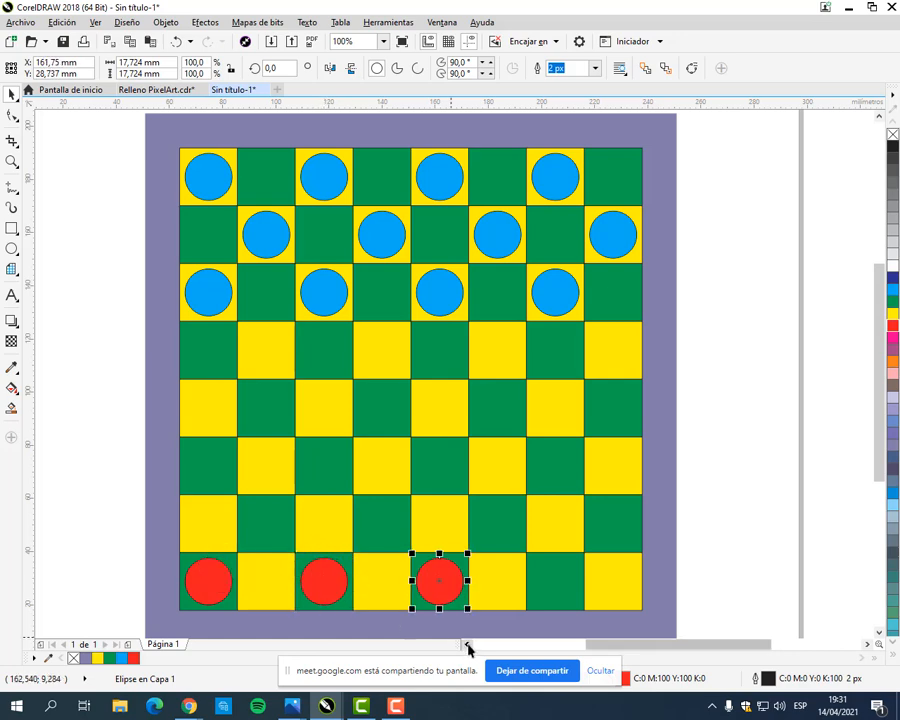
key("ctrl+d")
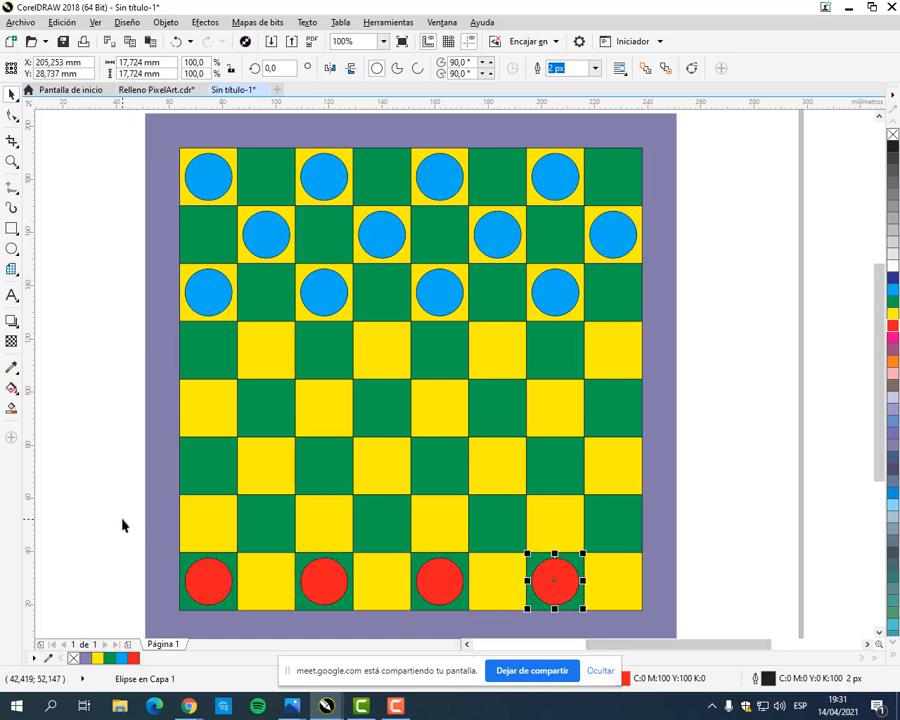
Step: Duplicate the four red circles as a group onto the green squares of the seventh and sixth rows
left_click_drag(125, 520, 633, 634)
left_click_drag(208, 583, 267, 524)
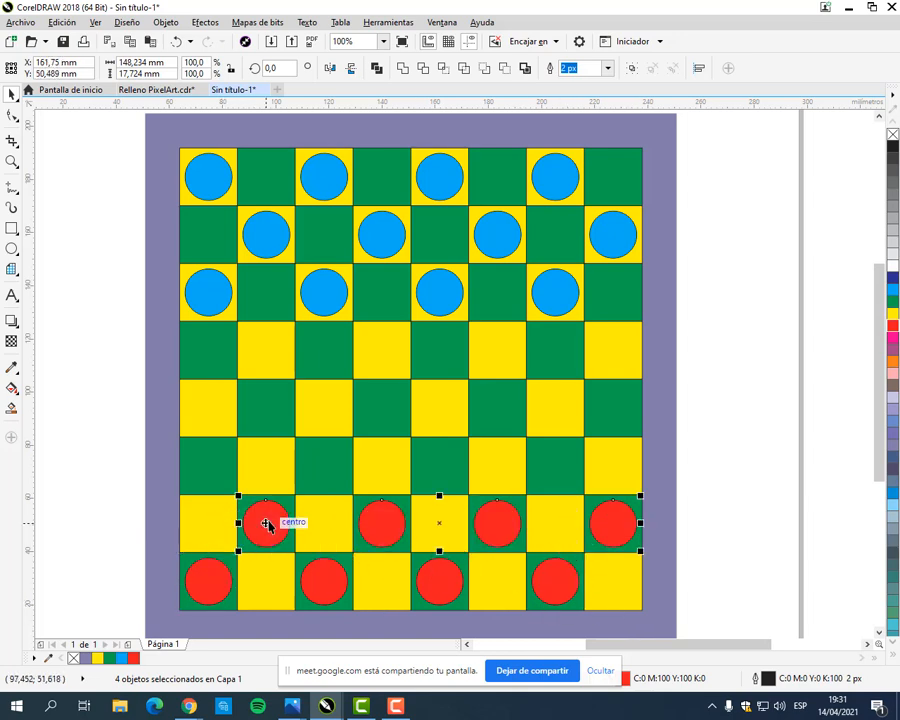
key("ctrl+r")
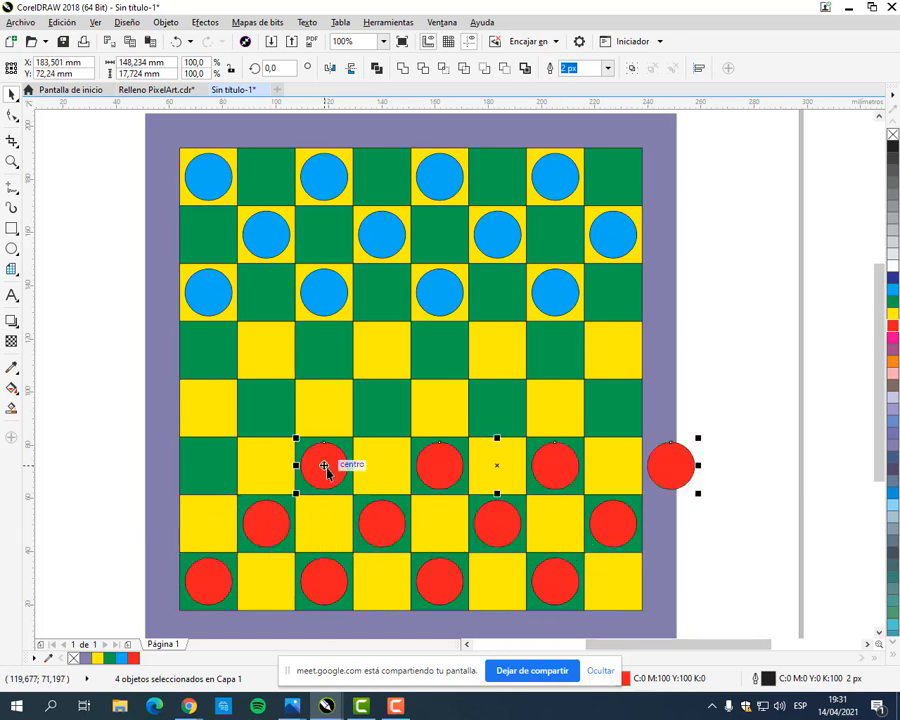
left_click_drag(322, 466, 209, 468)
left_click(687, 358)
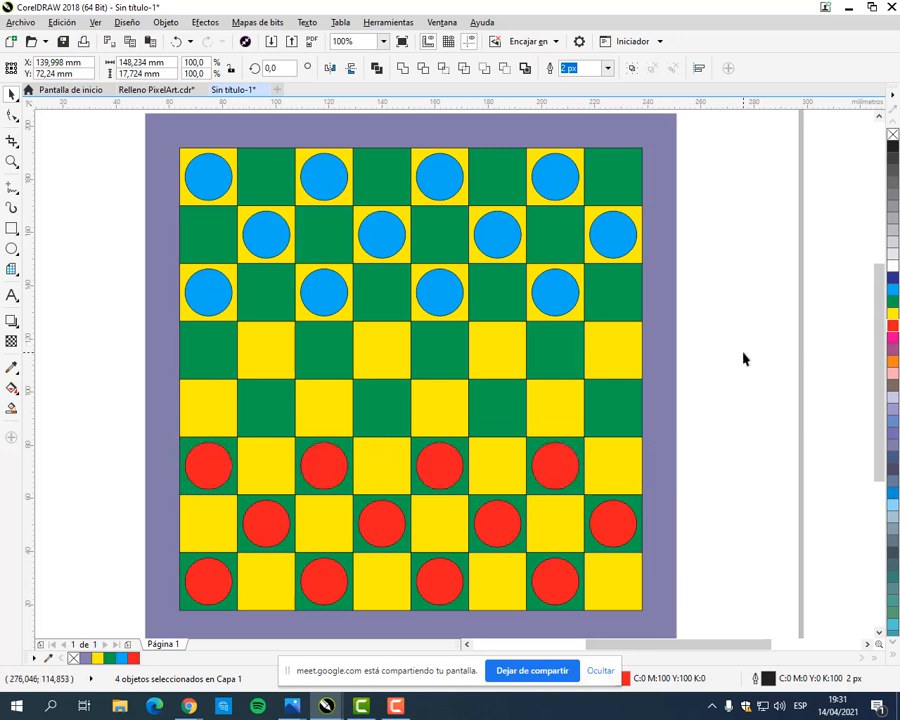
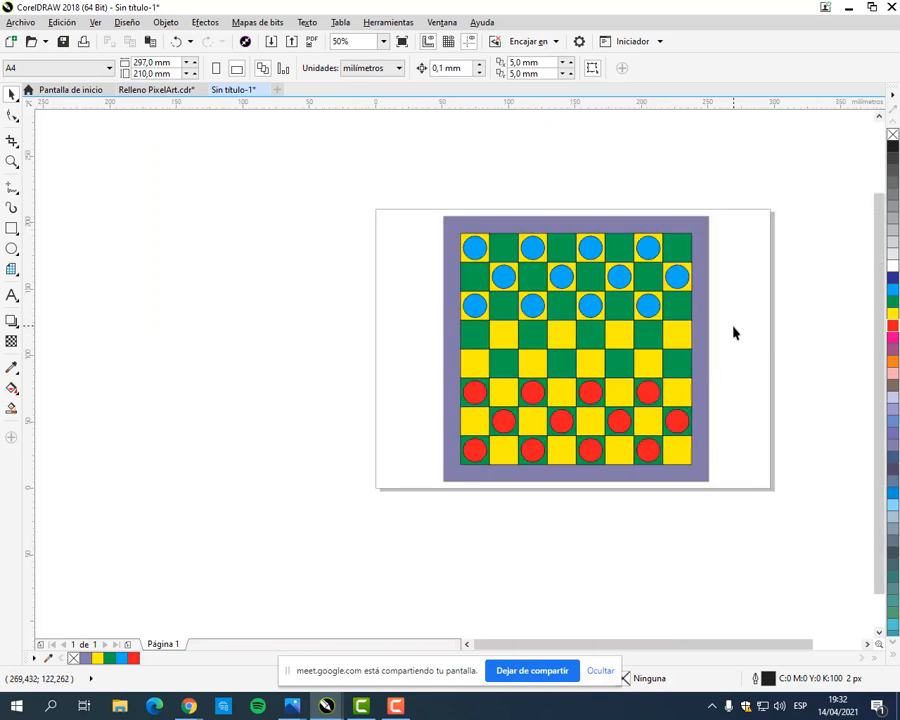
Step: Save the drawing as Damero in CDR format in the CorelDraw folder
scroll(763, 311, "down", 3)
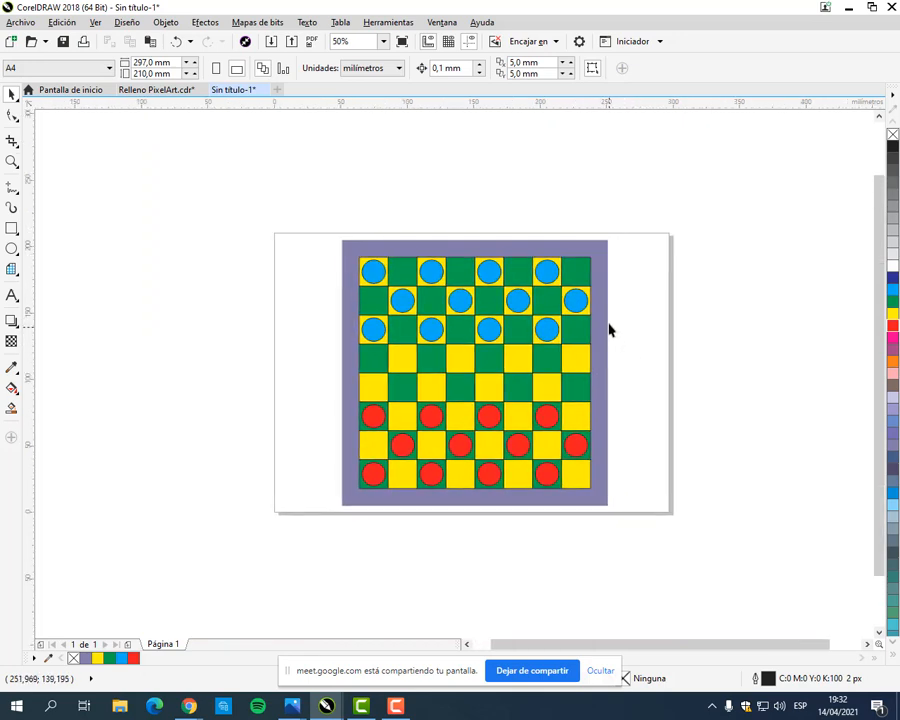
scroll(580, 402, "up", 2)
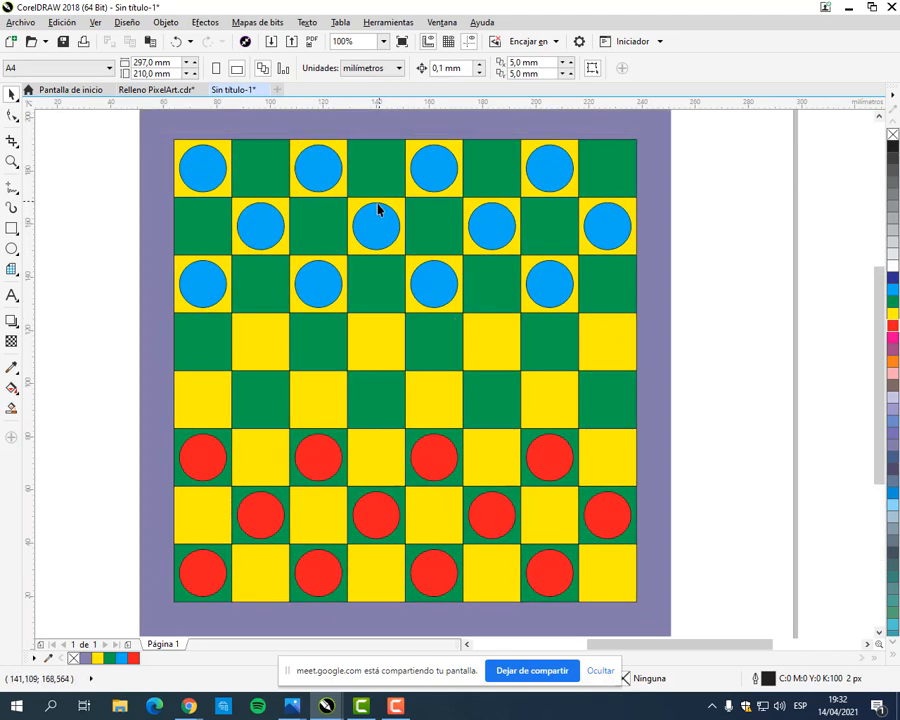
left_click(24, 23)
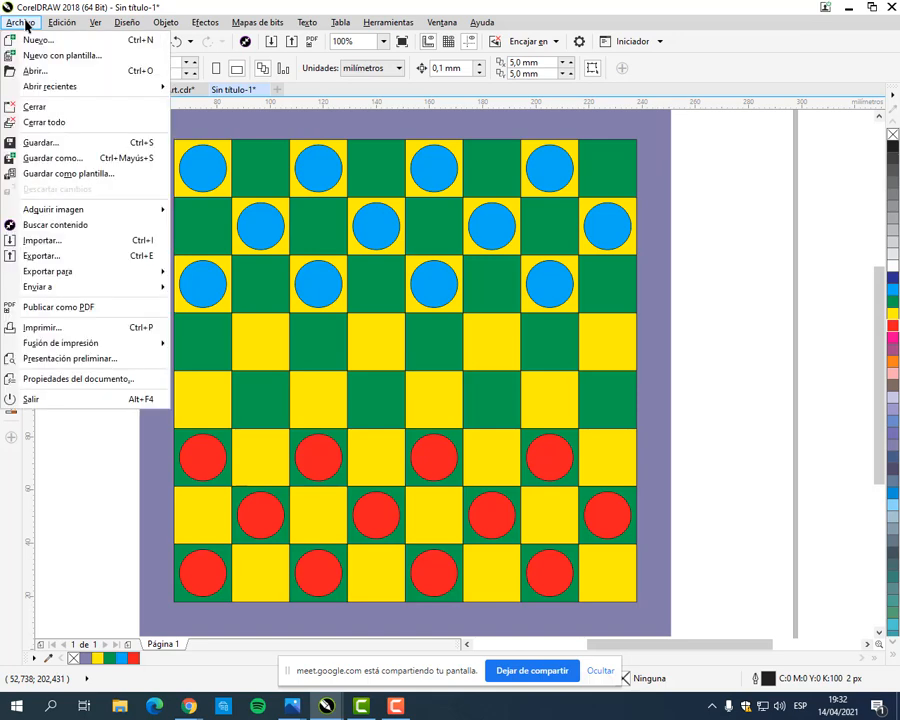
left_click(67, 163)
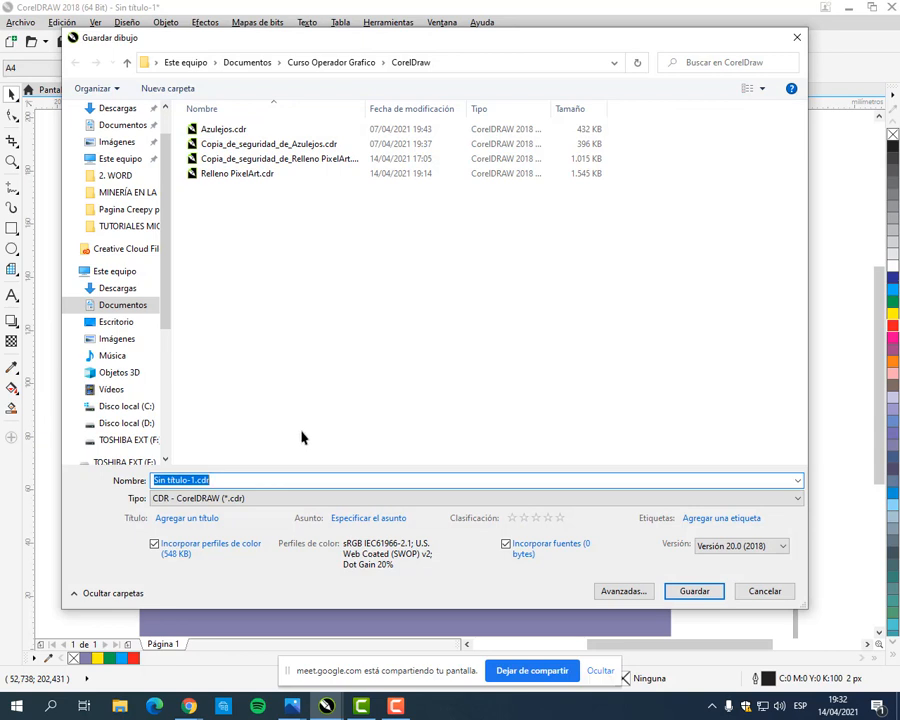
type("Damero")
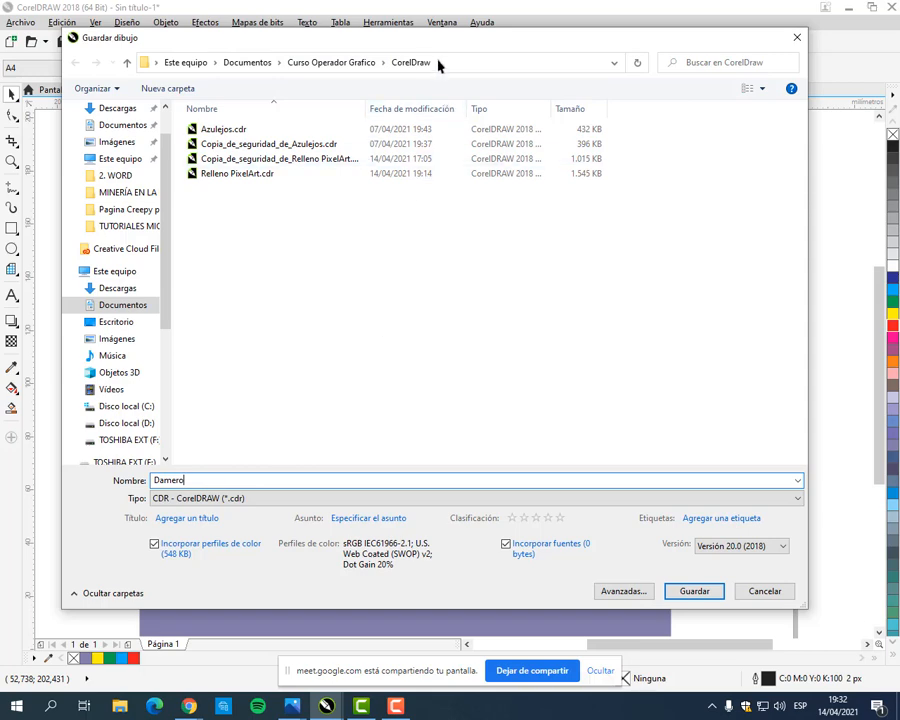
left_click(695, 593)
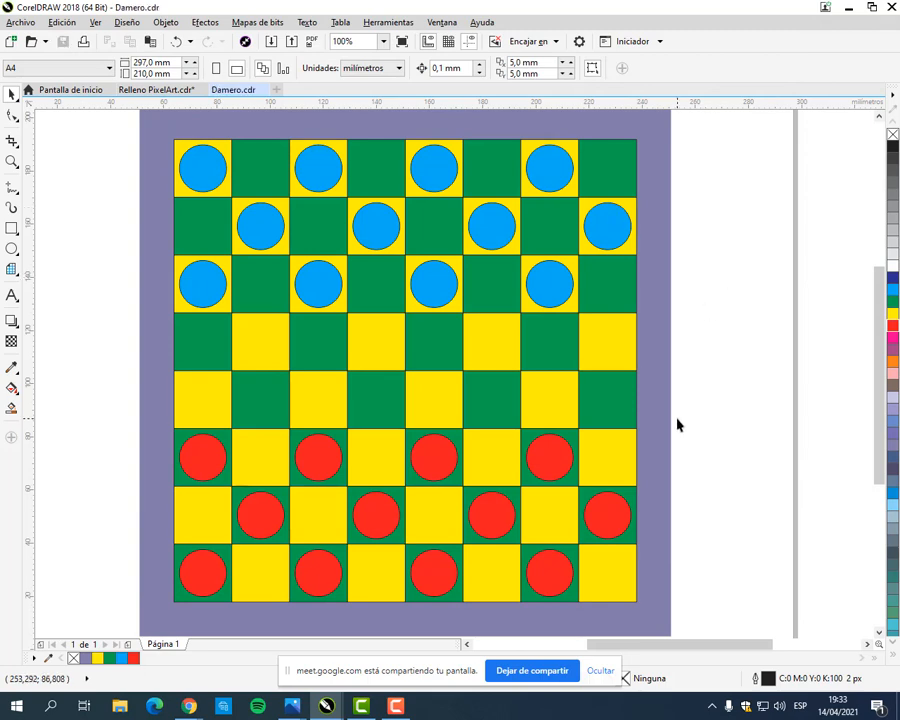
Step: Switch to the Google Meet call in the browser, show its group chat, and return to the Damero.cdr drawing in CorelDRAW
left_click(197, 712)
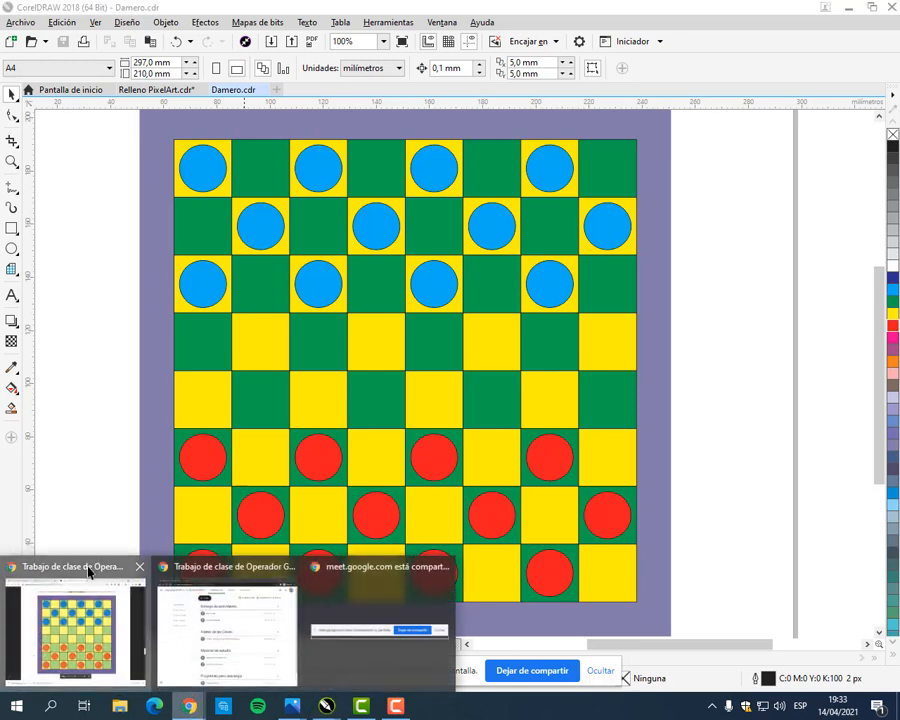
left_click(86, 590)
left_click(234, 24)
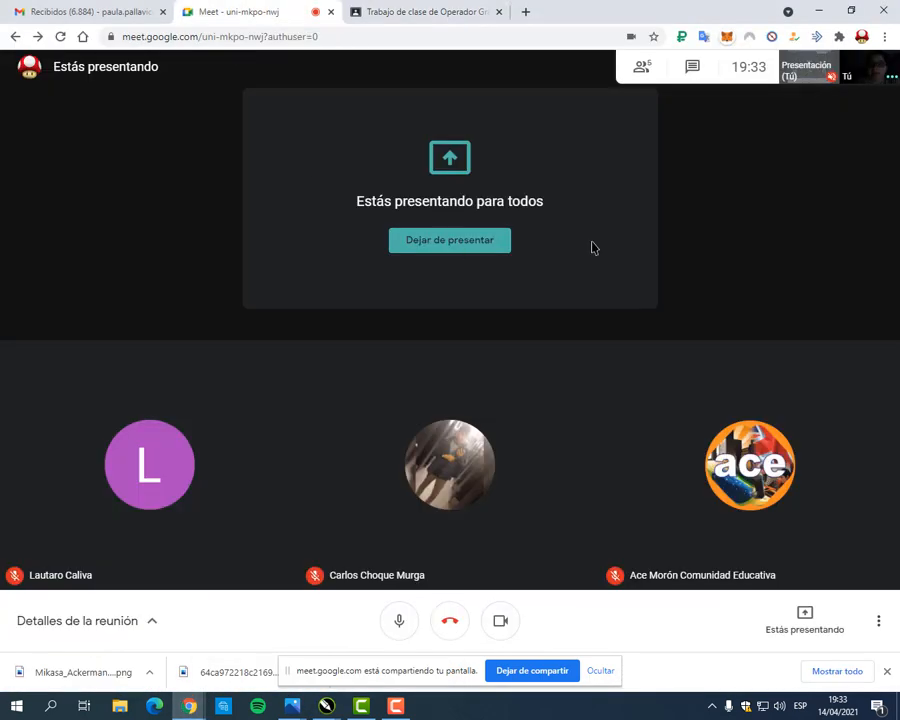
left_click(692, 66)
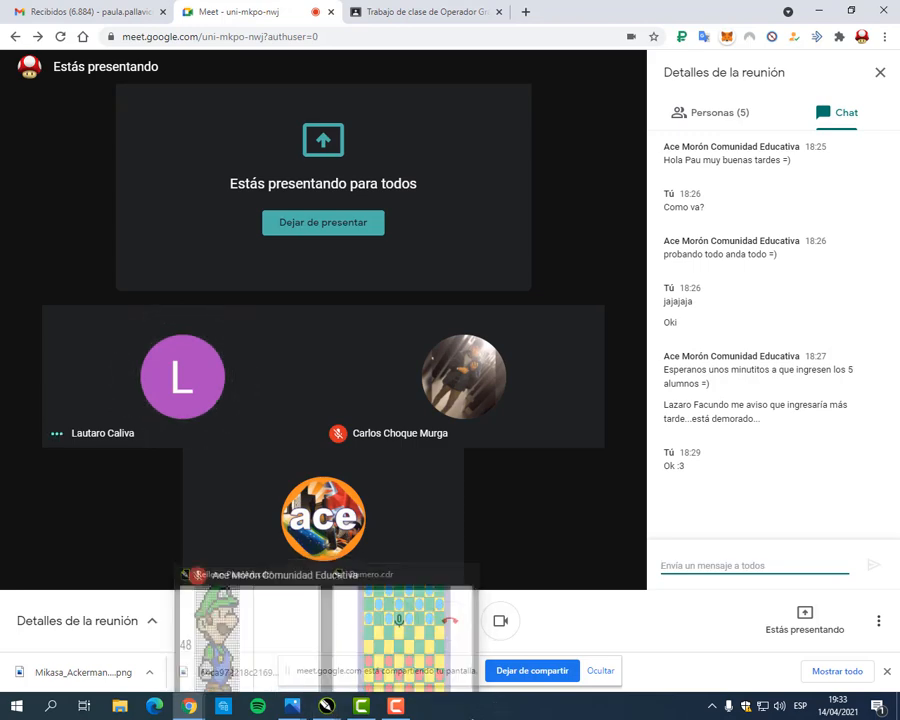
mouse_move(326, 706)
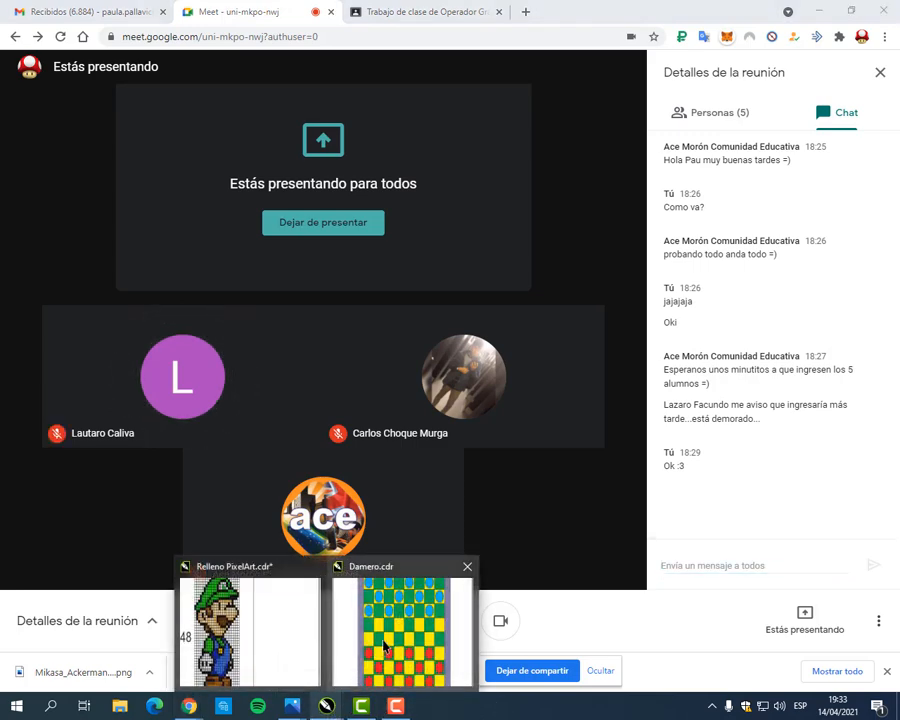
left_click(385, 647)
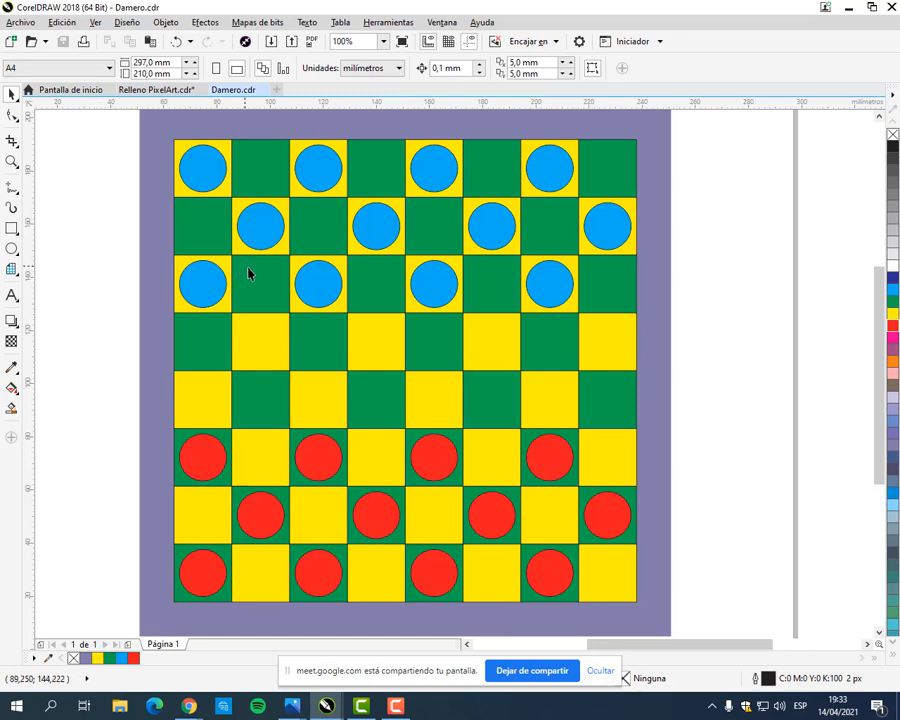
scroll(257, 285, "down", 1)
scroll(259, 291, "up", 1)
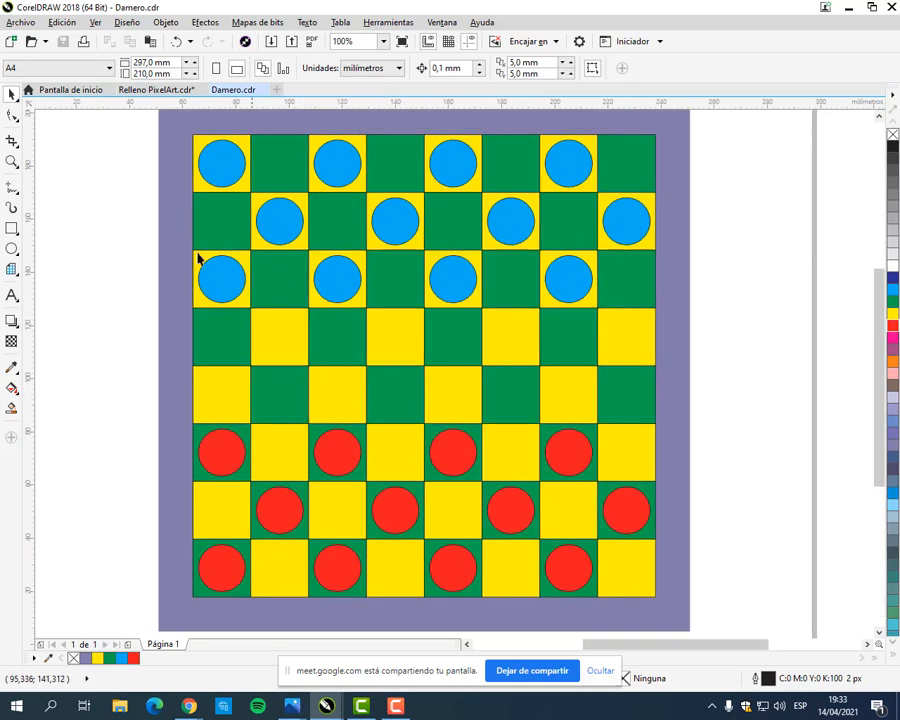
left_click(22, 23)
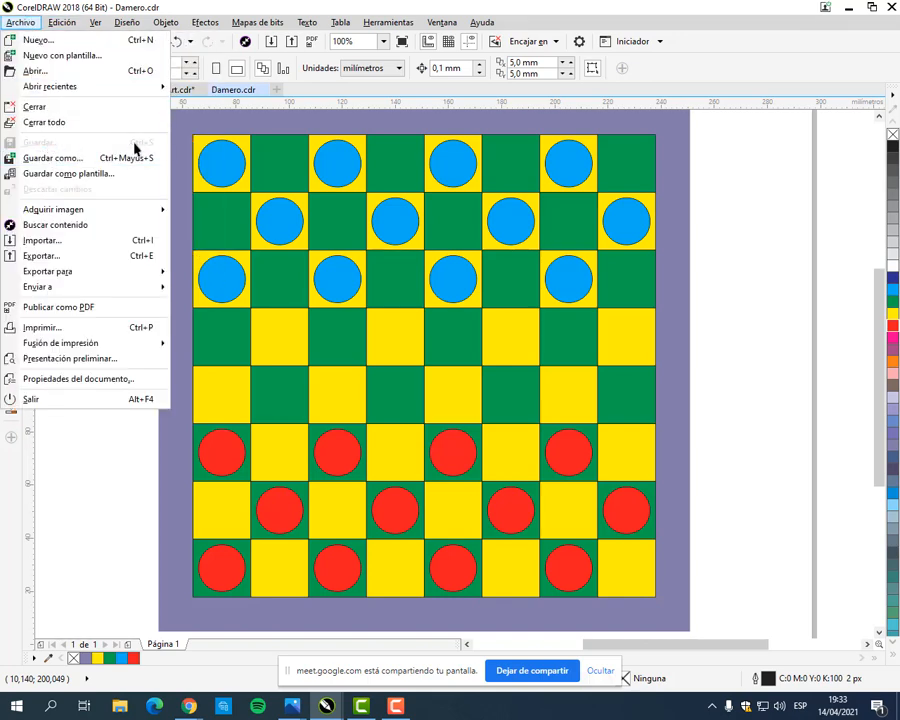
left_click(710, 233)
Step: Draw a rectangle about 25 × 31 mm, an ellipse about 28 × 27 mm and a six-pointed star about 23 × 30 mm beside the board
left_click(12, 228)
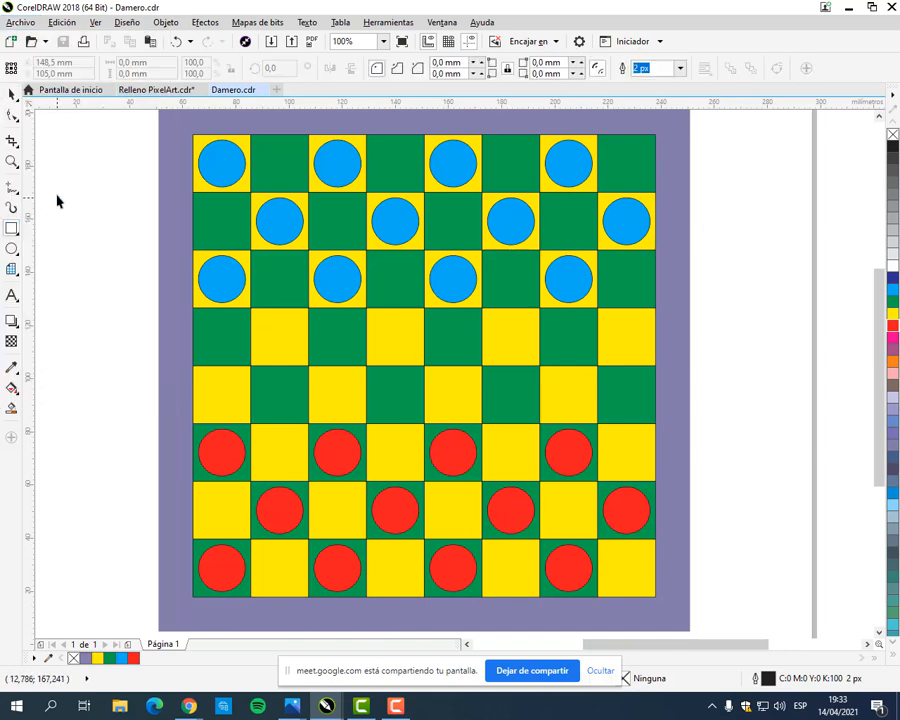
left_click_drag(49, 180, 123, 270)
left_click(12, 249)
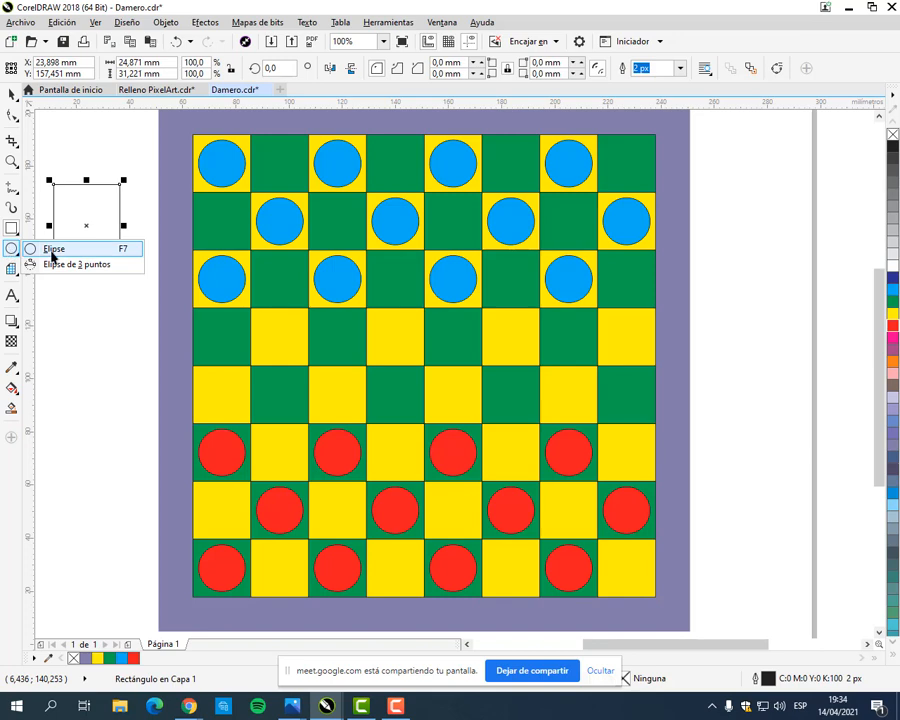
left_click(52, 250)
left_click_drag(51, 295, 134, 376)
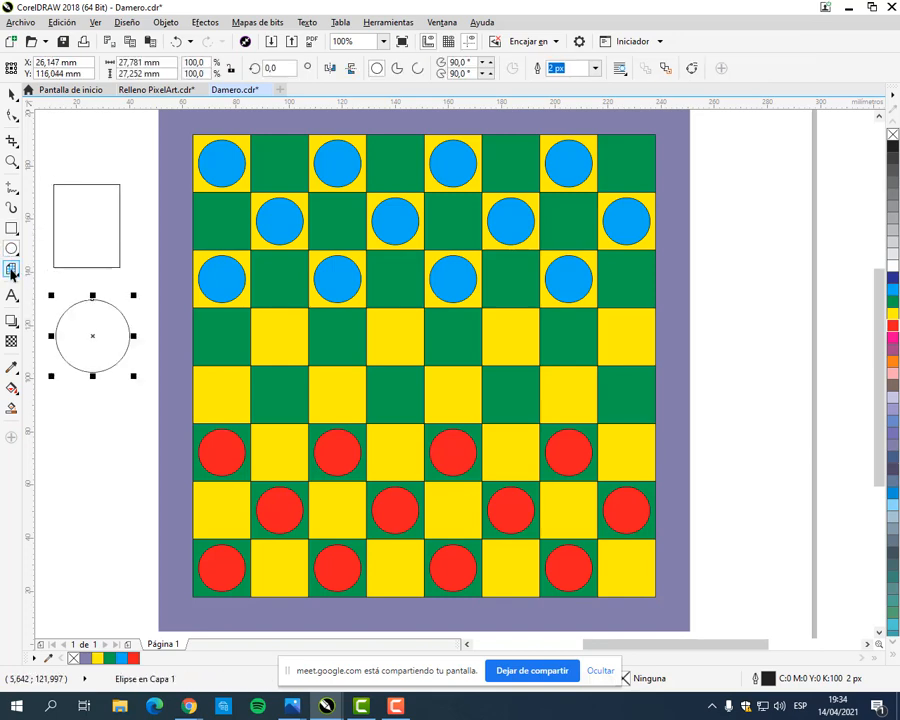
left_click(12, 270)
left_click(44, 281)
left_click_drag(55, 415, 126, 505)
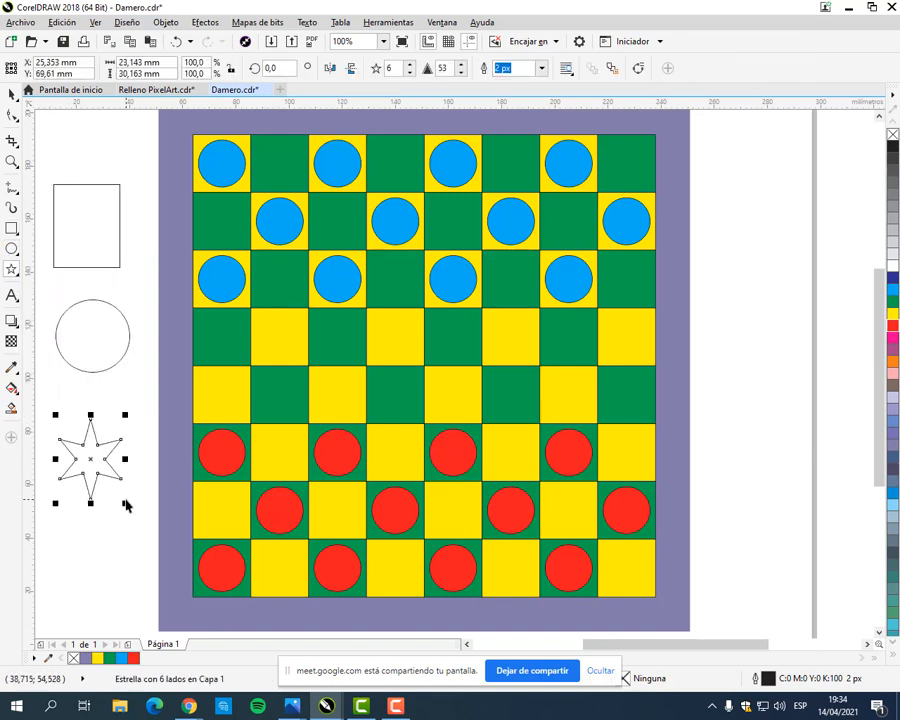
Step: Deselect the star and save the changes to Damero.cdr
left_click(20, 22)
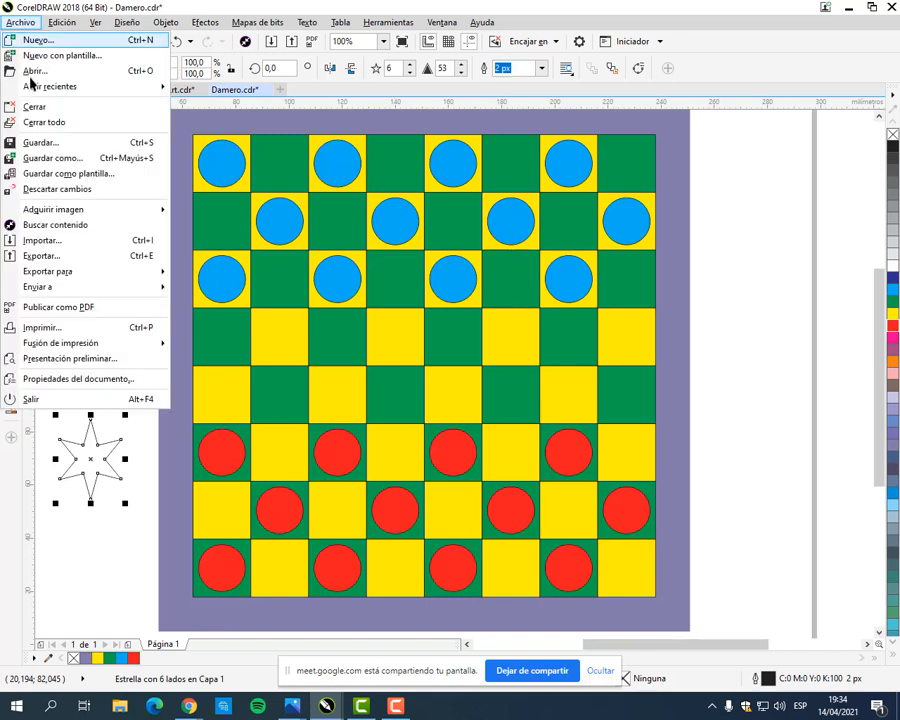
left_click(457, 5)
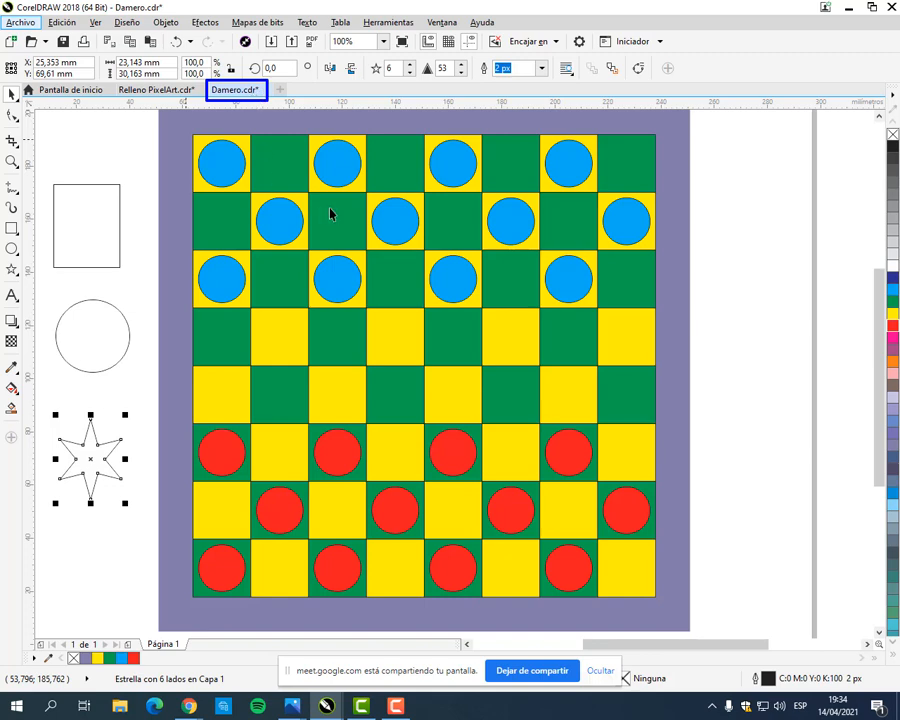
left_click(125, 127)
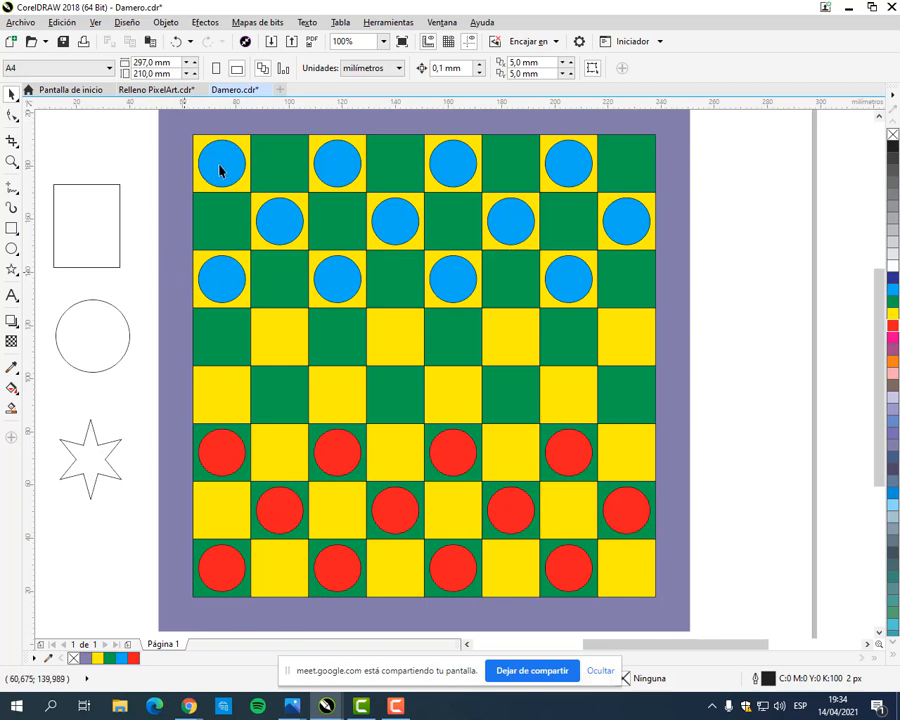
key("ctrl+s")
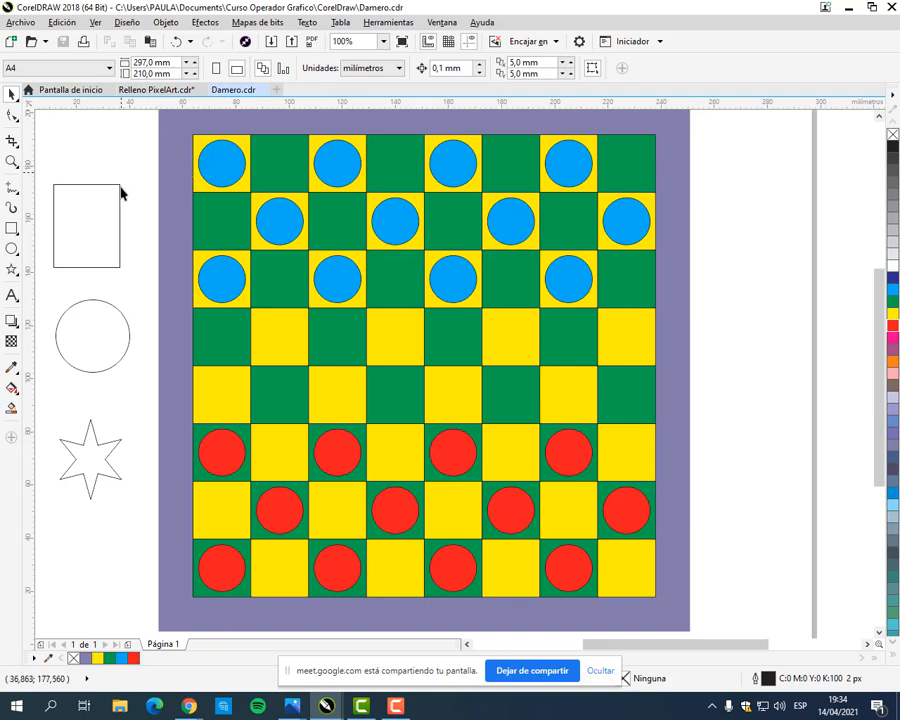
Step: Delete the rectangle, ellipse and star beside the board
left_click_drag(137, 143, 44, 530)
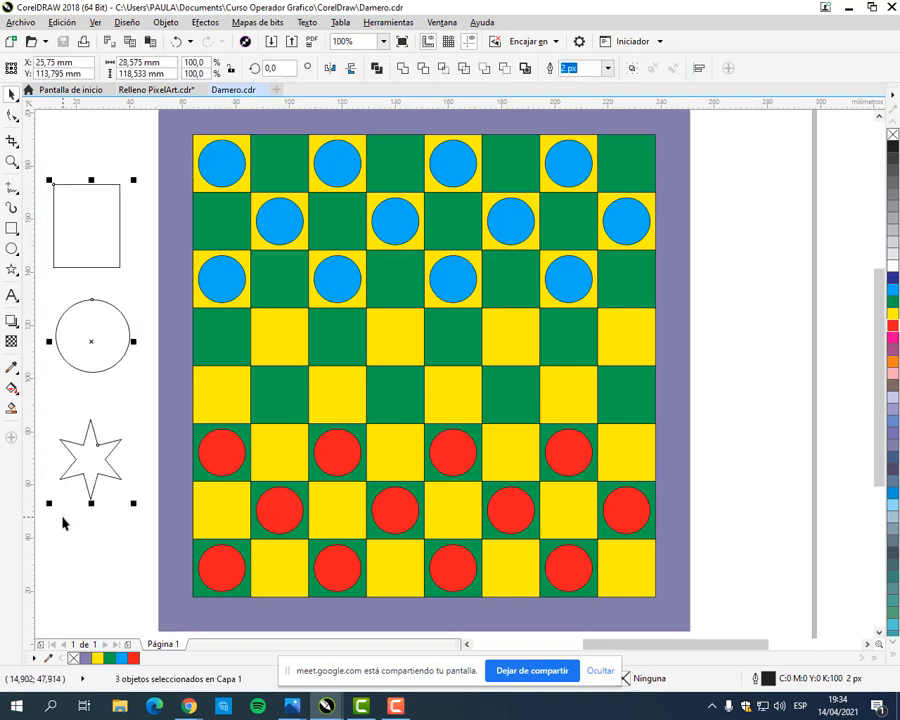
key("Delete")
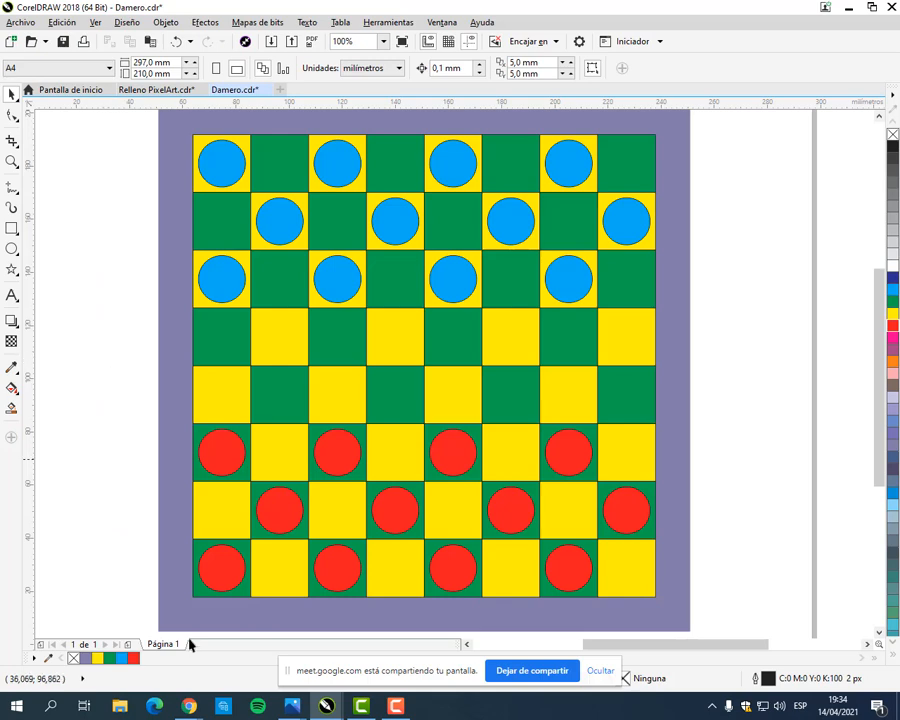
Step: Check the spiral-decorated pieces in the checkerboard illustration of MANUAL COREL.pdf in the browser and return to CorelDRAW
mouse_move(189, 706)
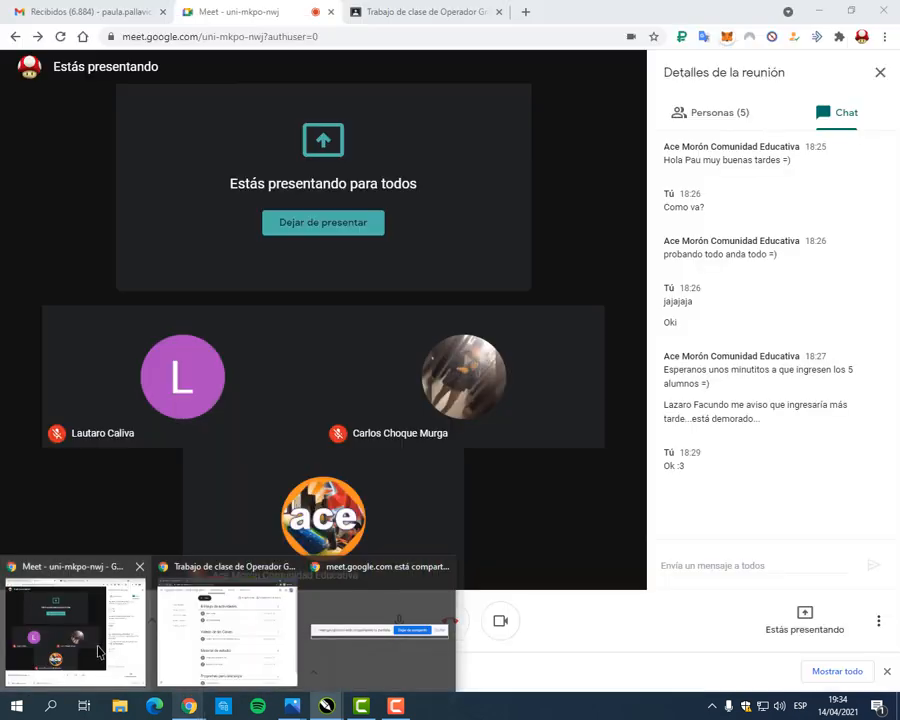
left_click(95, 645)
left_click(463, 8)
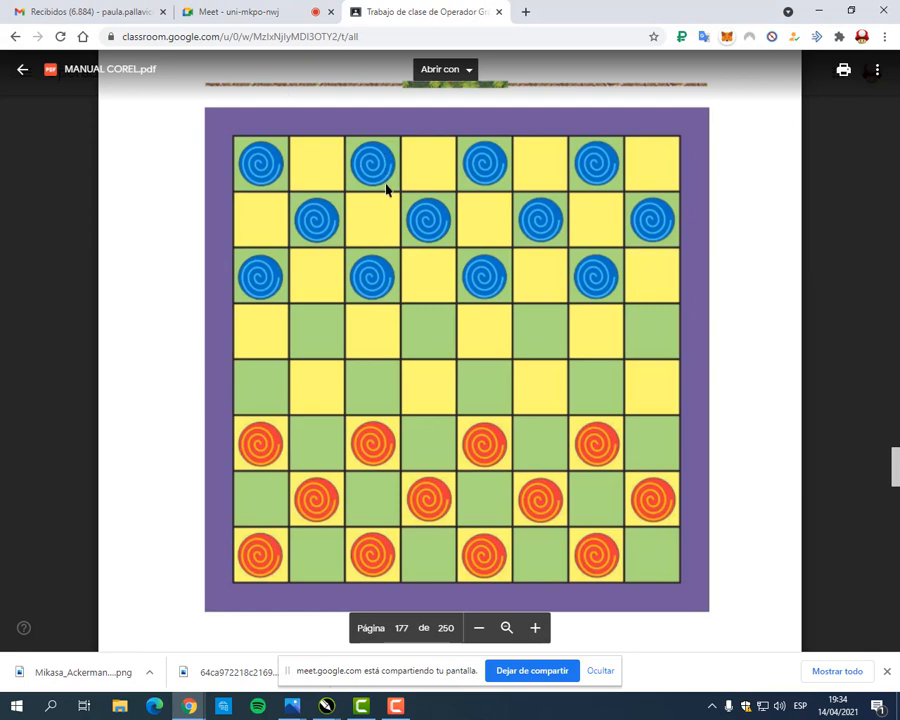
left_click(816, 18)
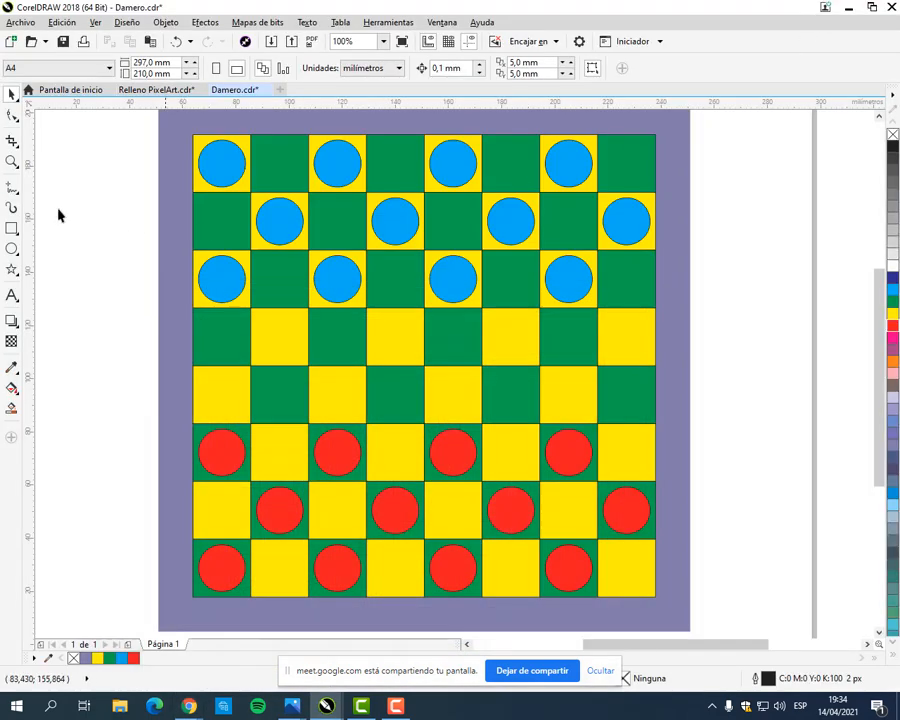
left_click(15, 271)
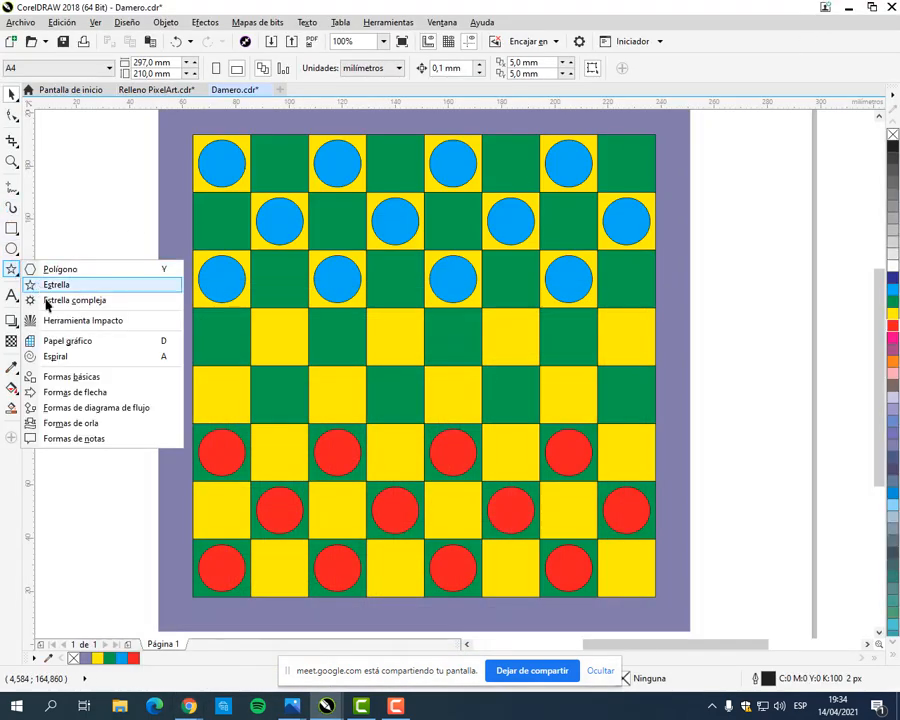
left_click(55, 357)
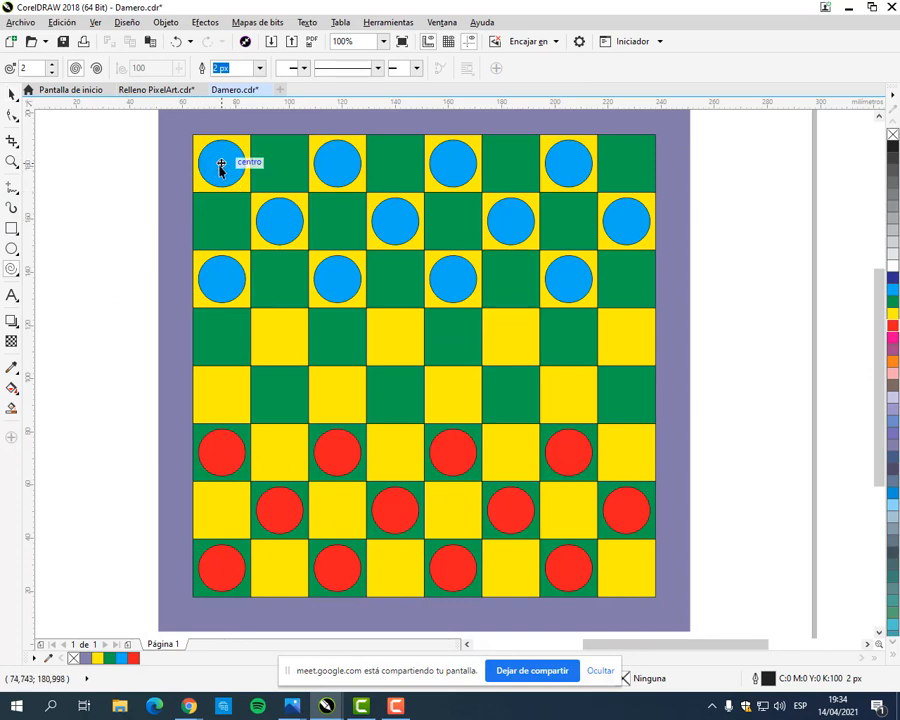
left_click(12, 94)
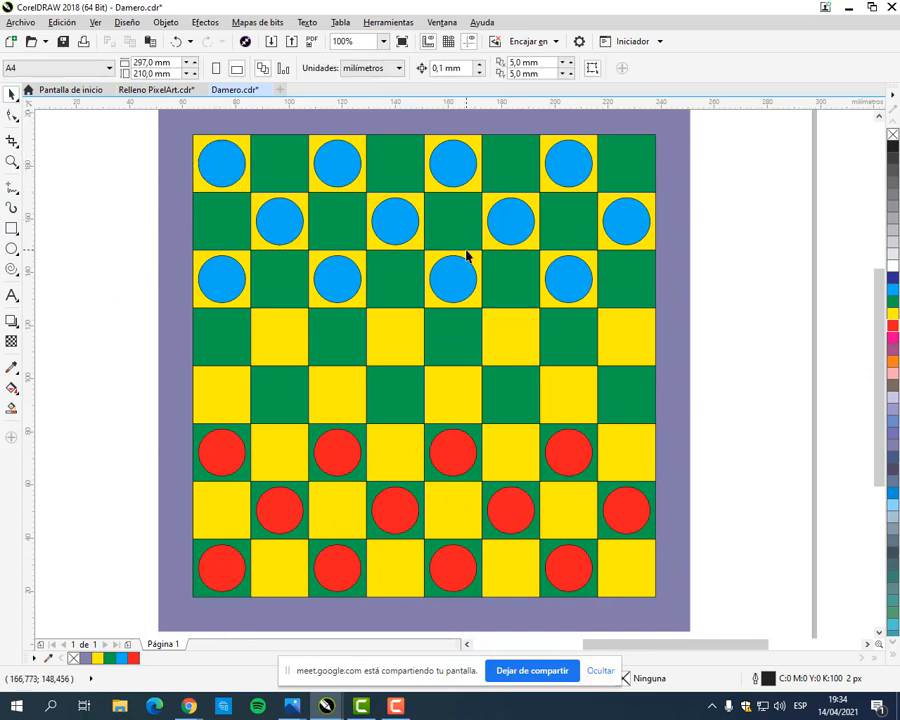
Step: Lock all the cyan and red circles on the board together
scroll(478, 300, "down", 2)
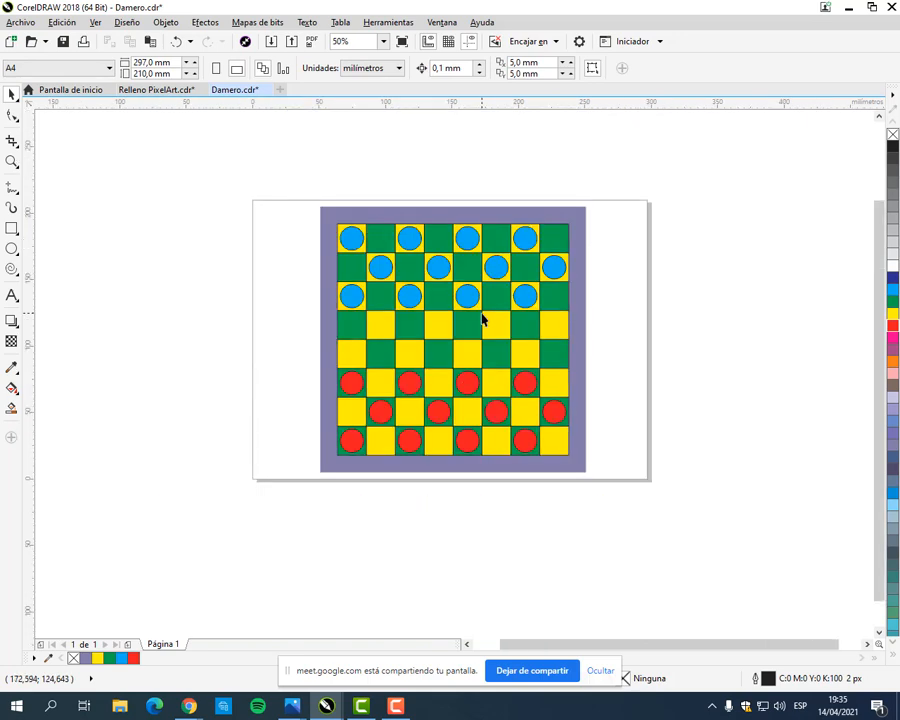
left_click_drag(323, 190, 603, 486)
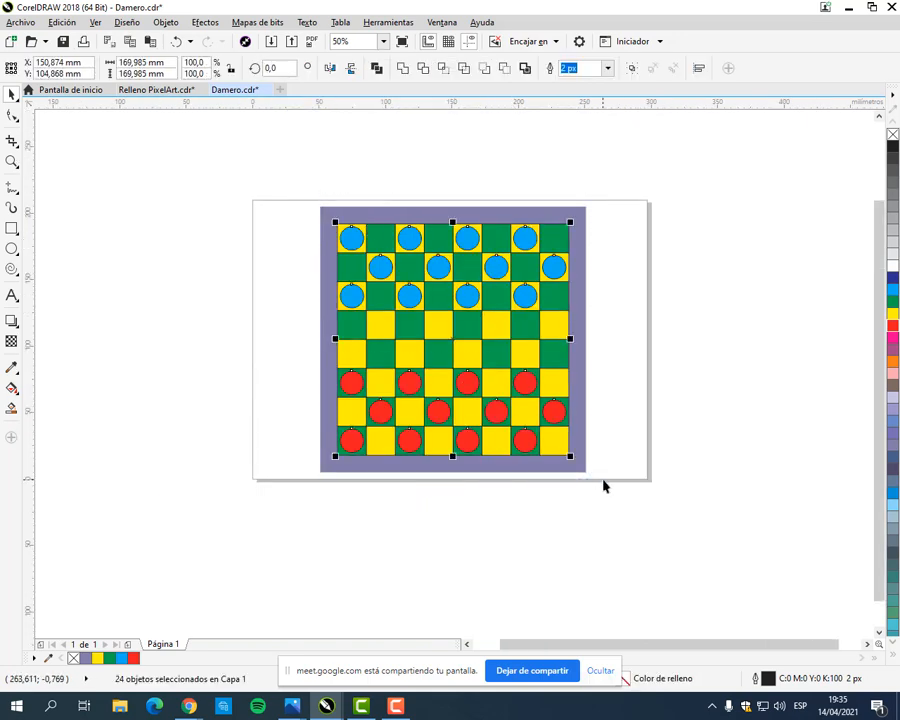
right_click(467, 295)
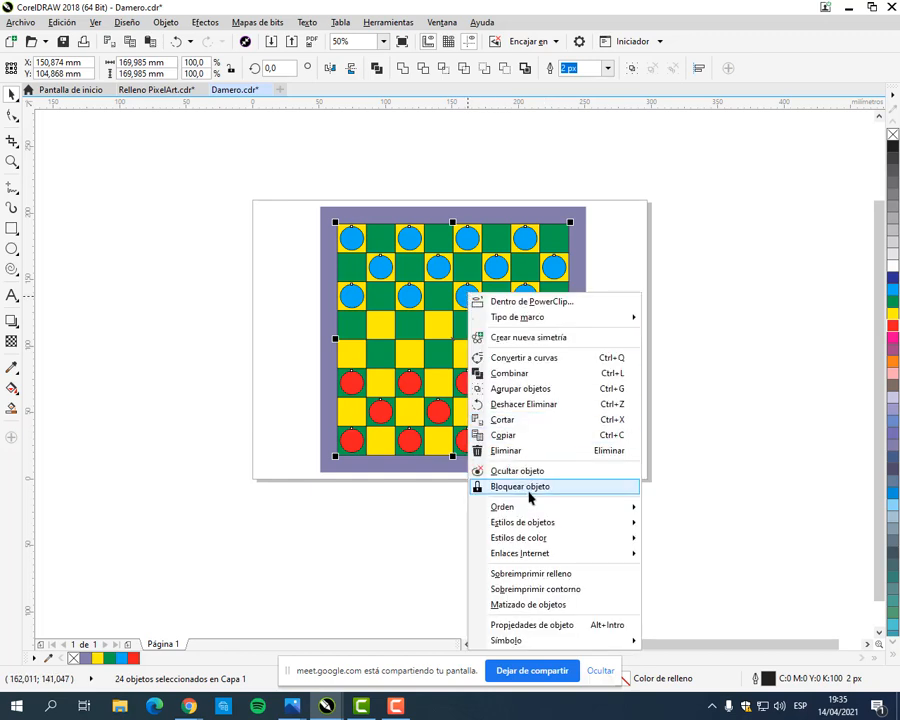
left_click(526, 487)
left_click(631, 318)
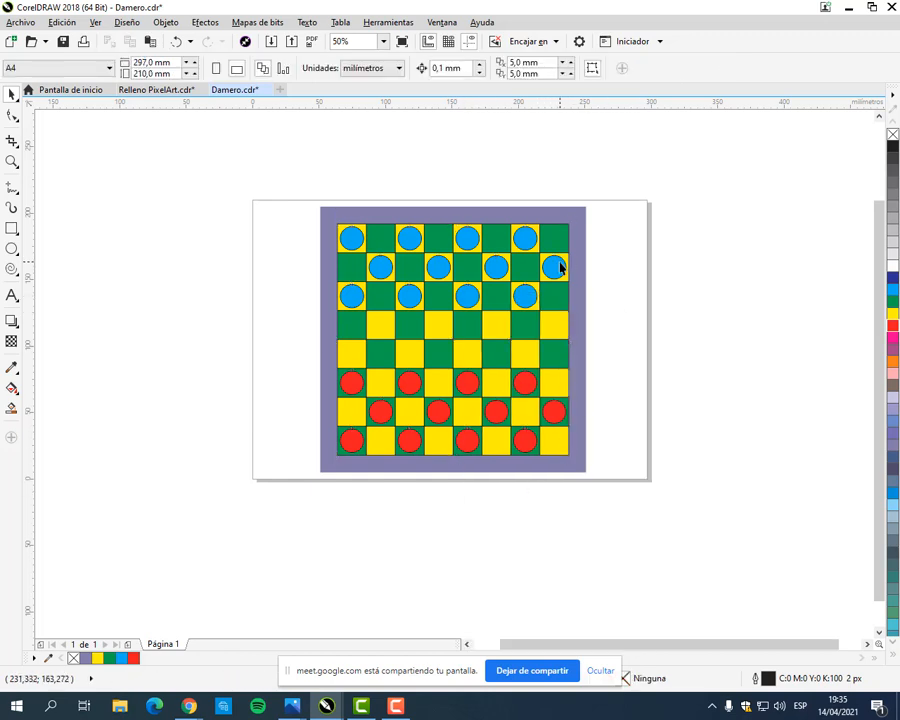
scroll(512, 262, "up", 1)
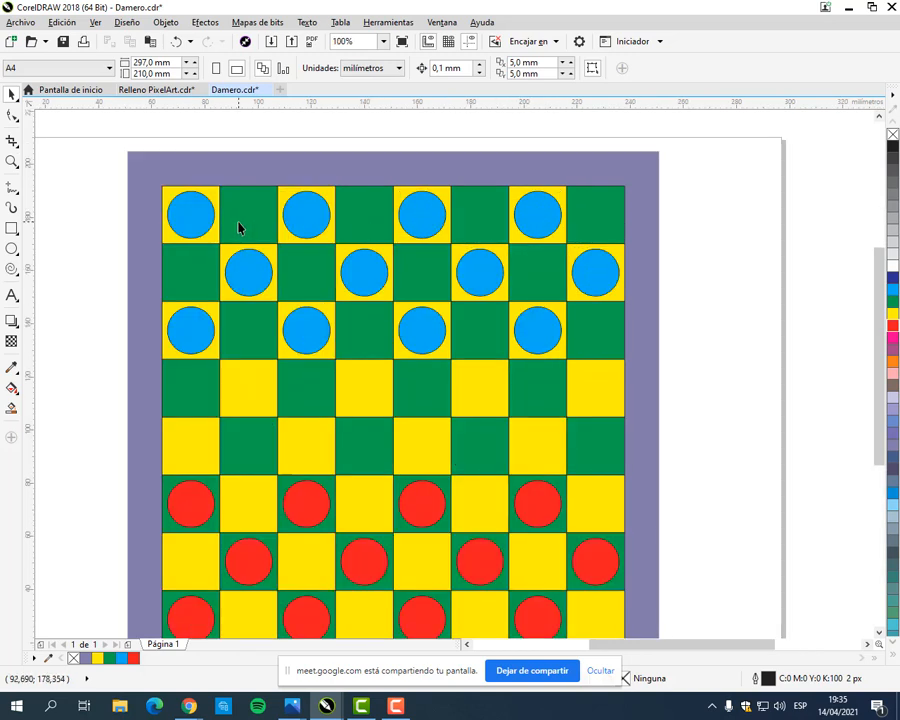
left_click(11, 270)
left_click(76, 342)
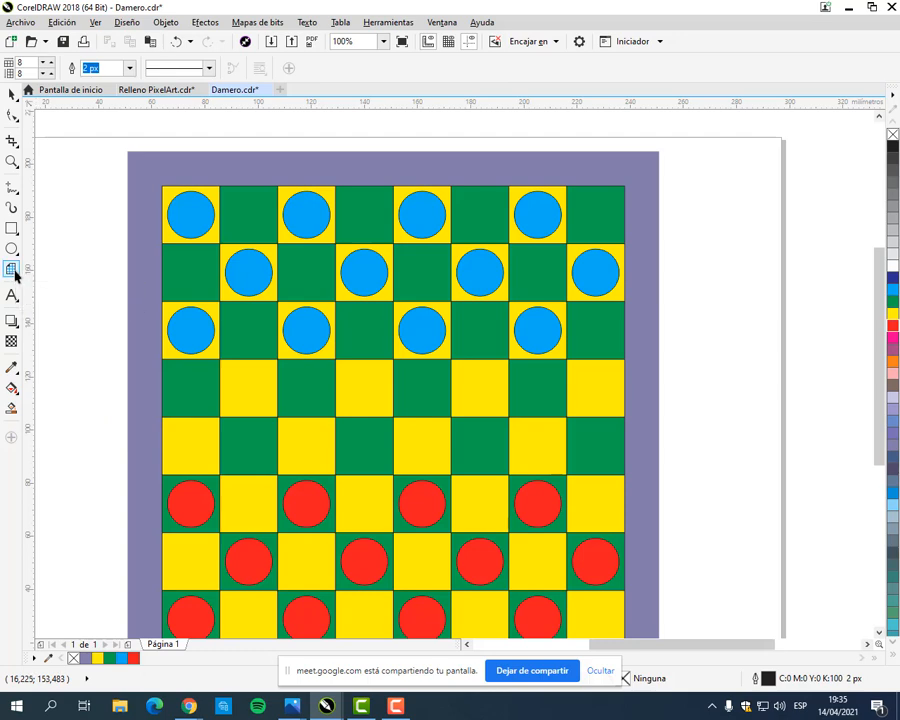
left_click(13, 272)
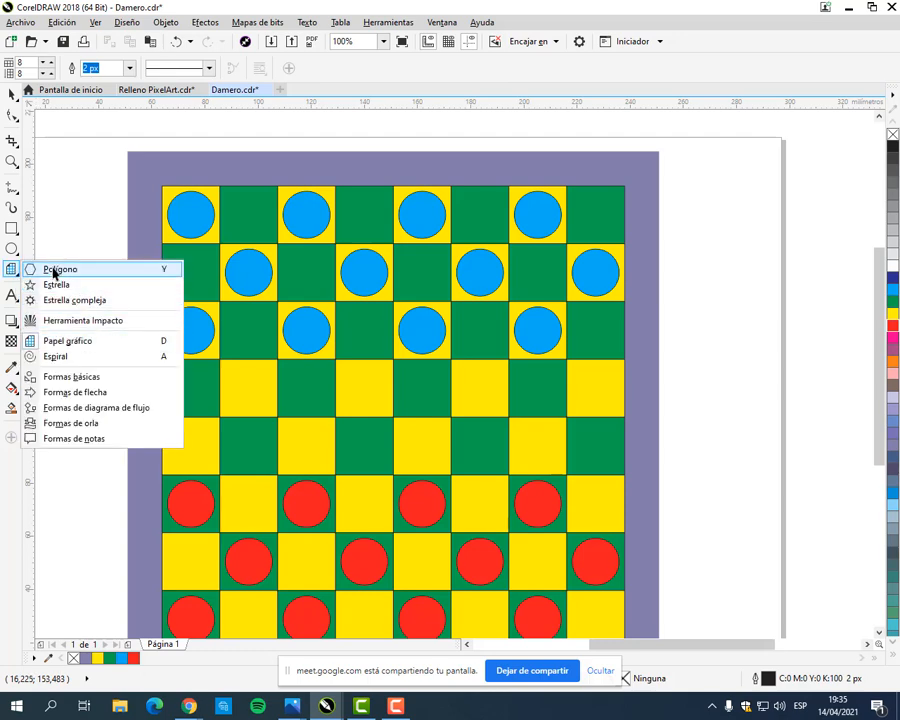
left_click(58, 269)
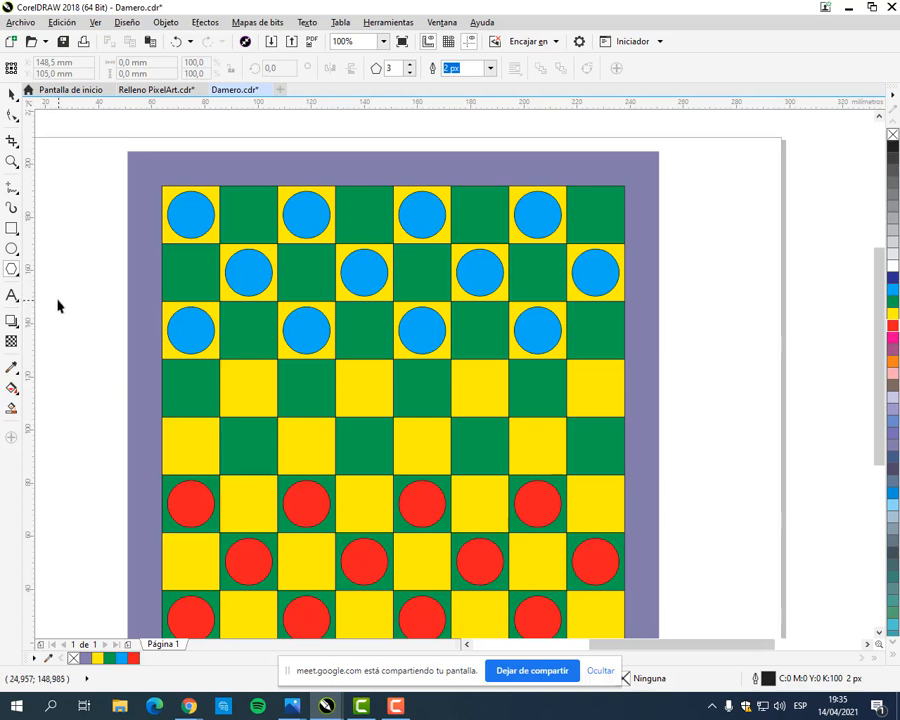
left_click(13, 272)
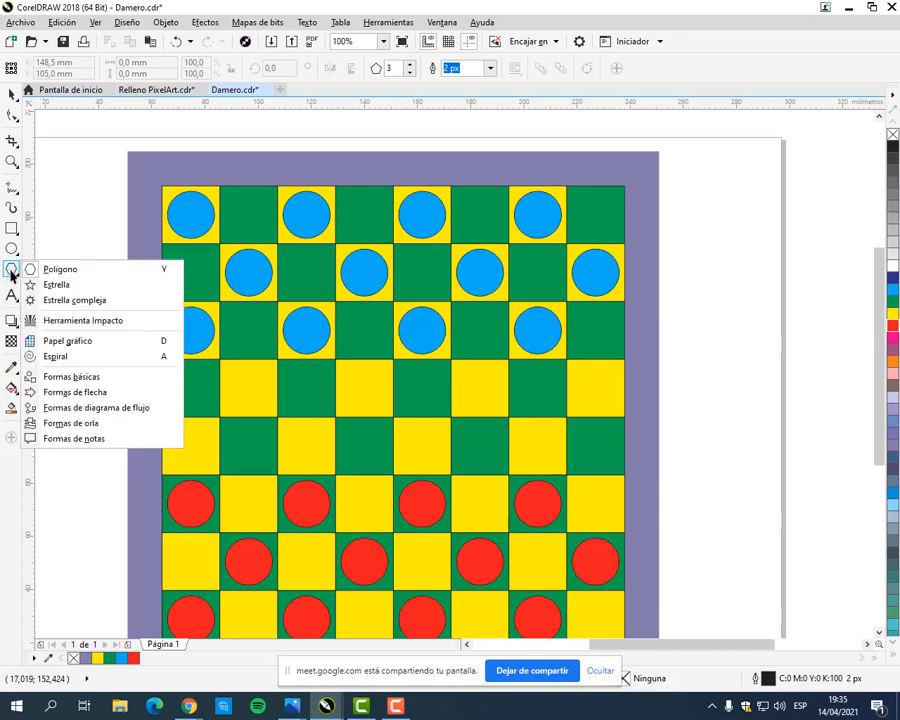
left_click(68, 341)
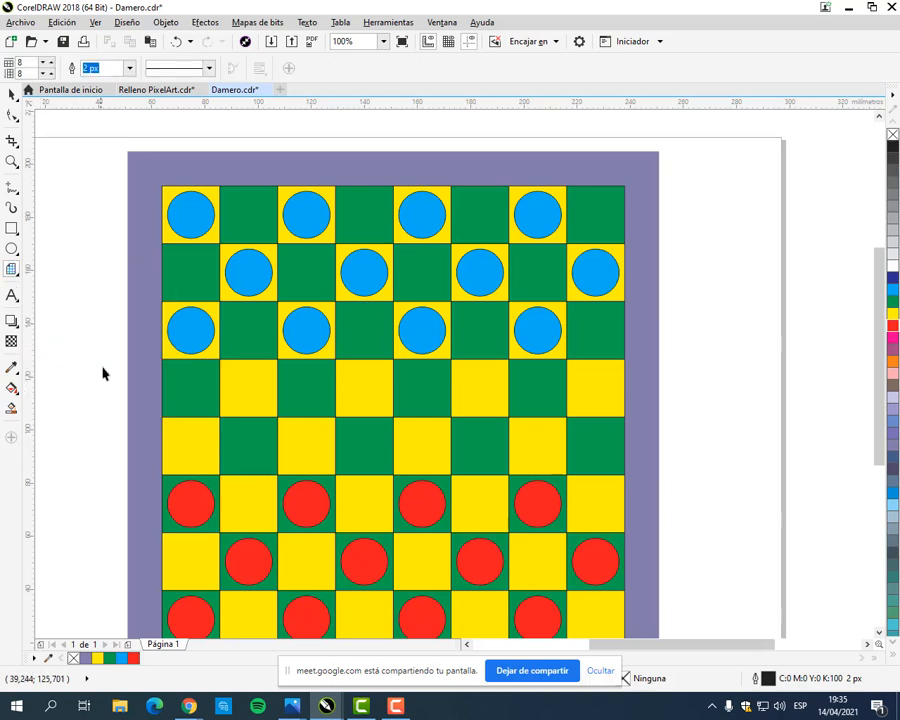
Step: Draw a two-revolution spiral about 13.7 mm wide from the centre of the cyan piece in the board's upper-left corner
left_click(13, 272)
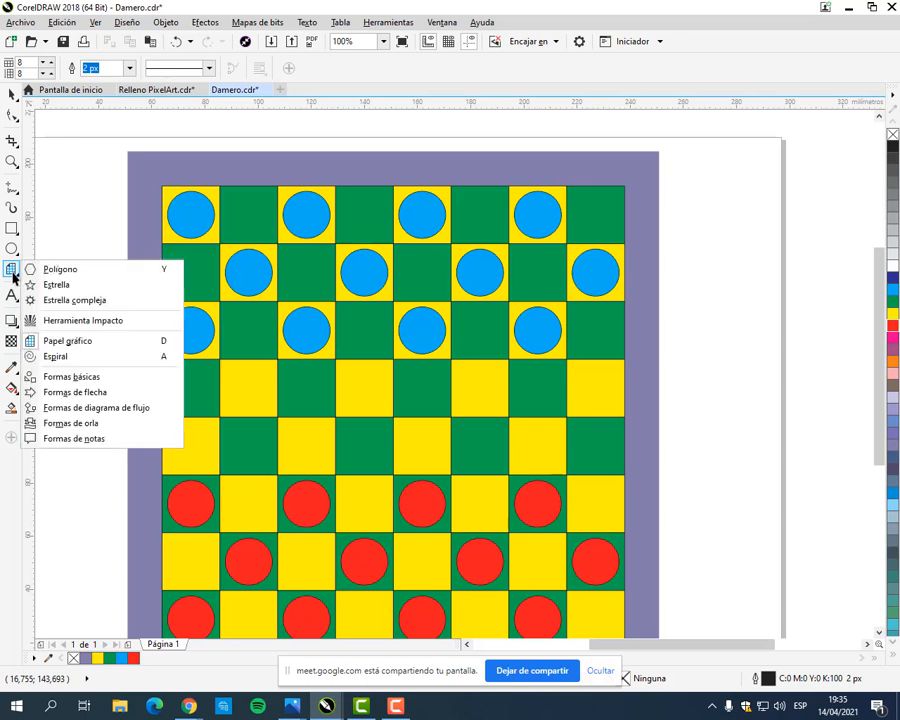
left_click(56, 357)
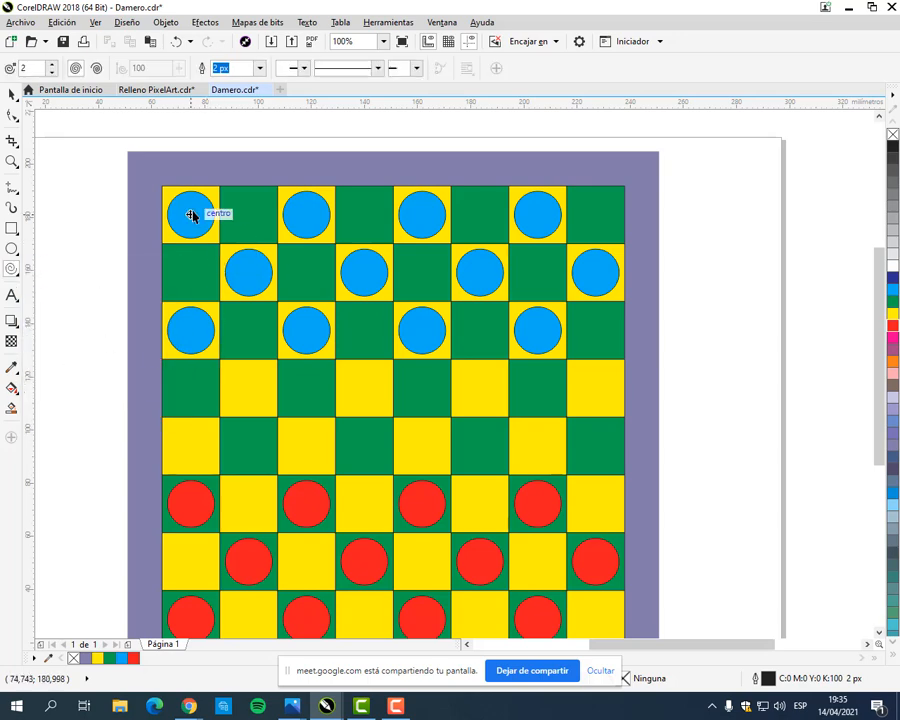
scroll(179, 205, "up", 2)
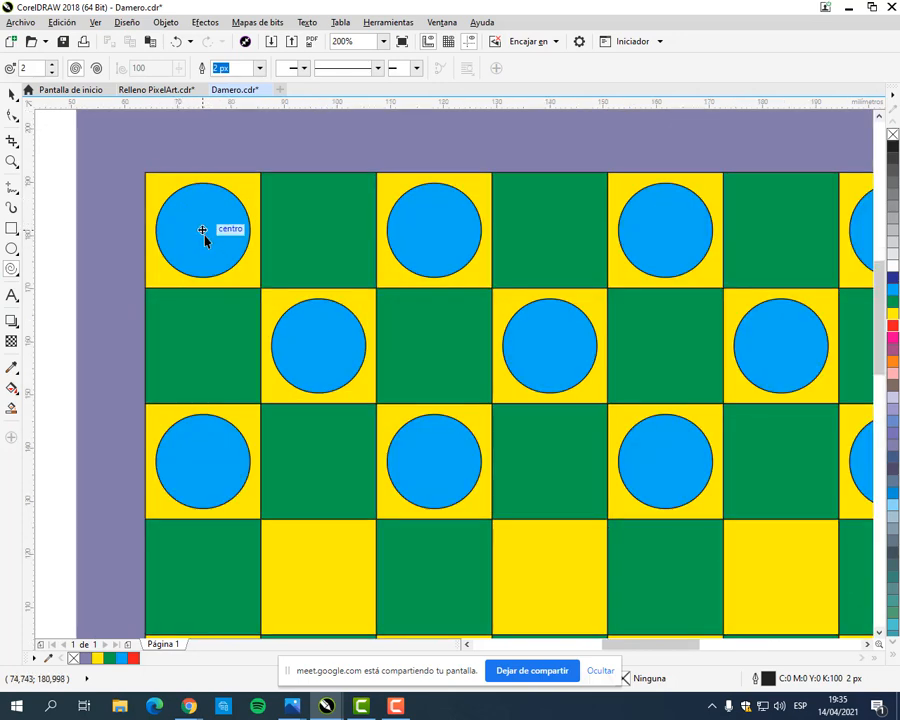
left_click_drag(203, 231, 242, 254)
left_click_drag(231, 250, 240, 256)
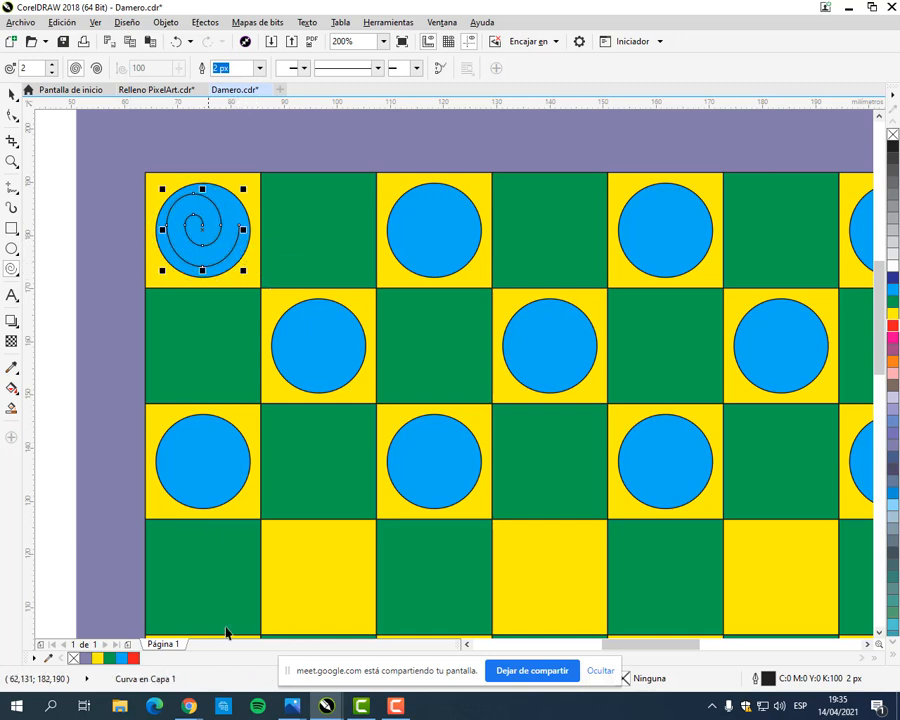
Step: Delete the two-revolution spiral from the corner cyan piece
left_click(12, 94)
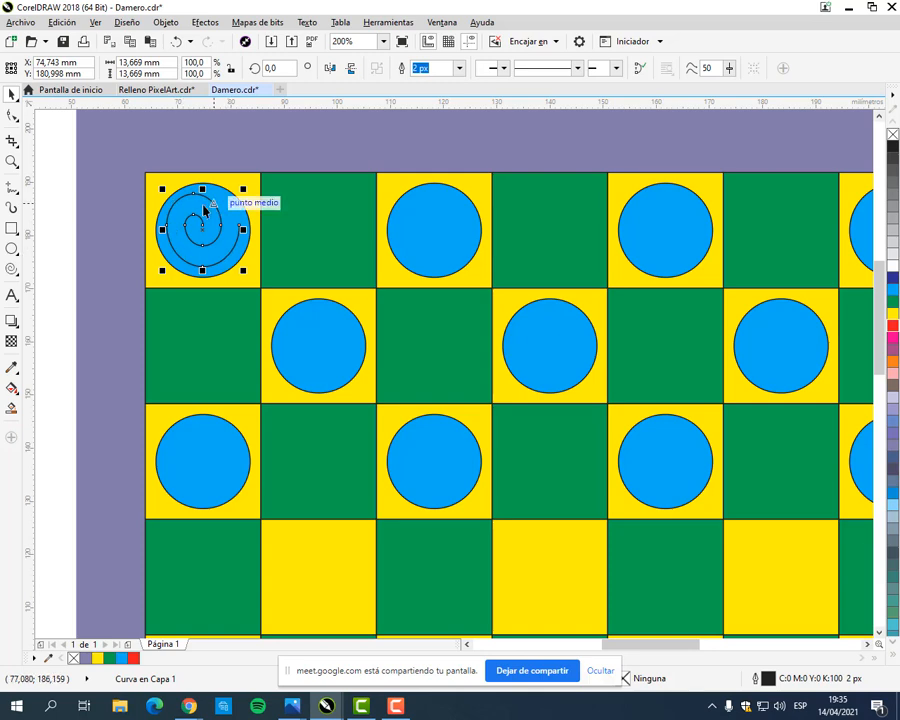
left_click(12, 268)
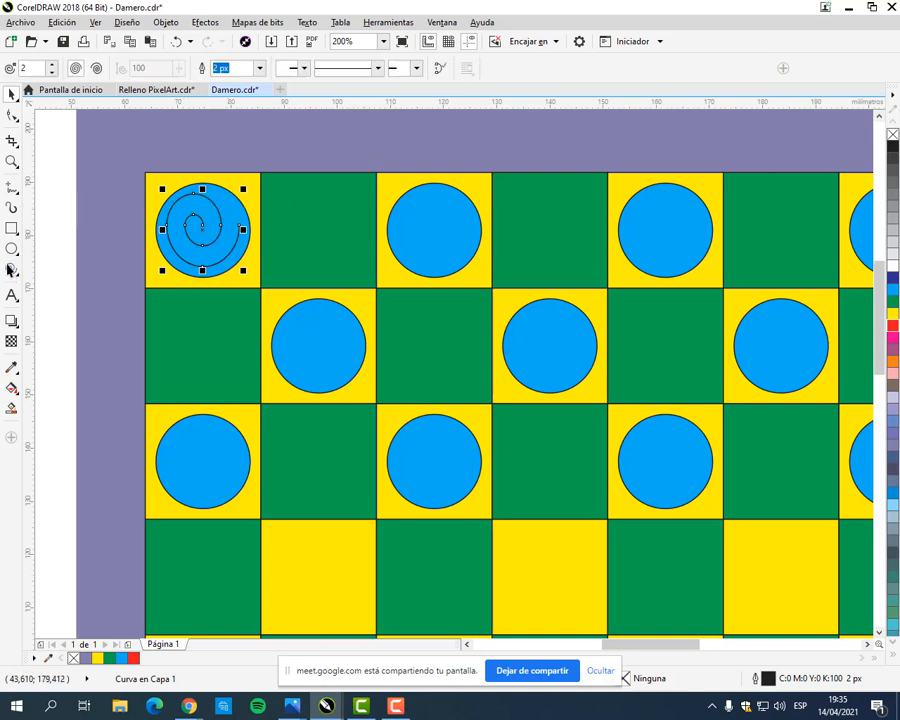
left_click(12, 93)
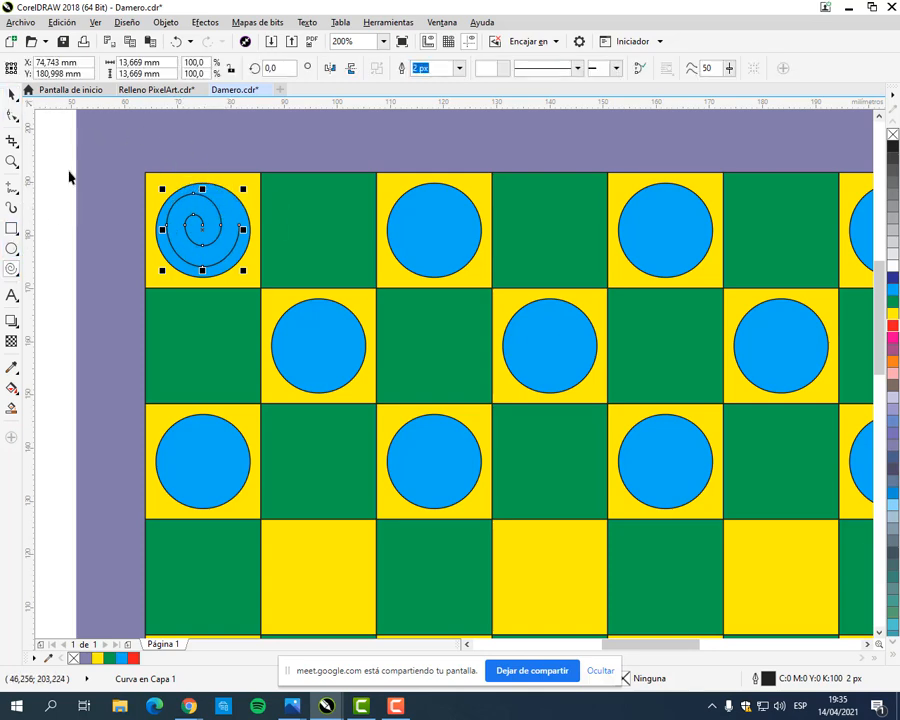
key("Delete")
Step: Try a six-revolution spiral centred on the corner cyan piece, then undo it
left_click(12, 268)
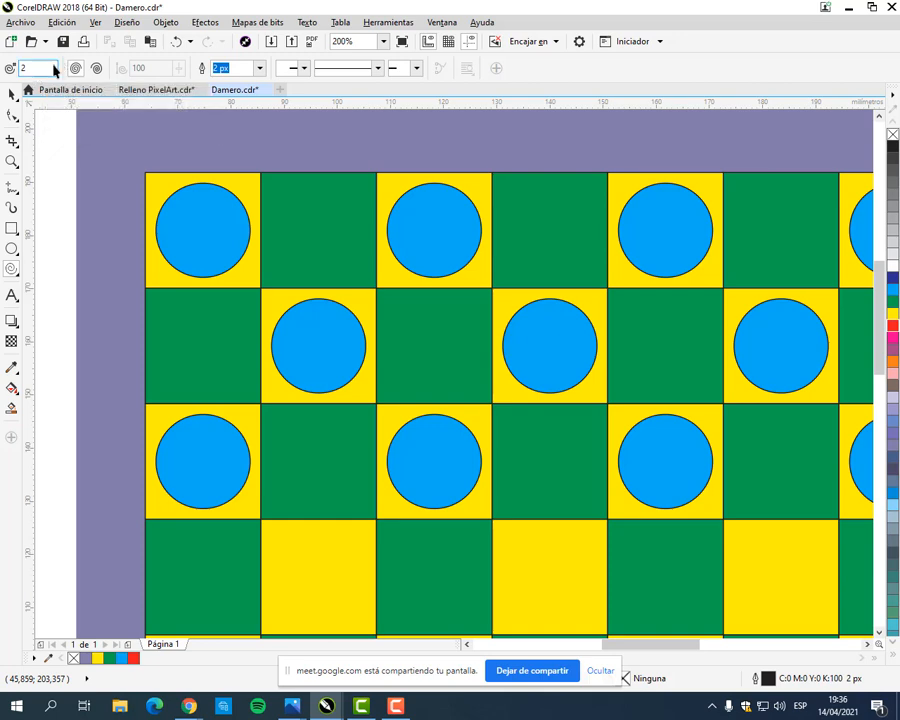
left_click(53, 65)
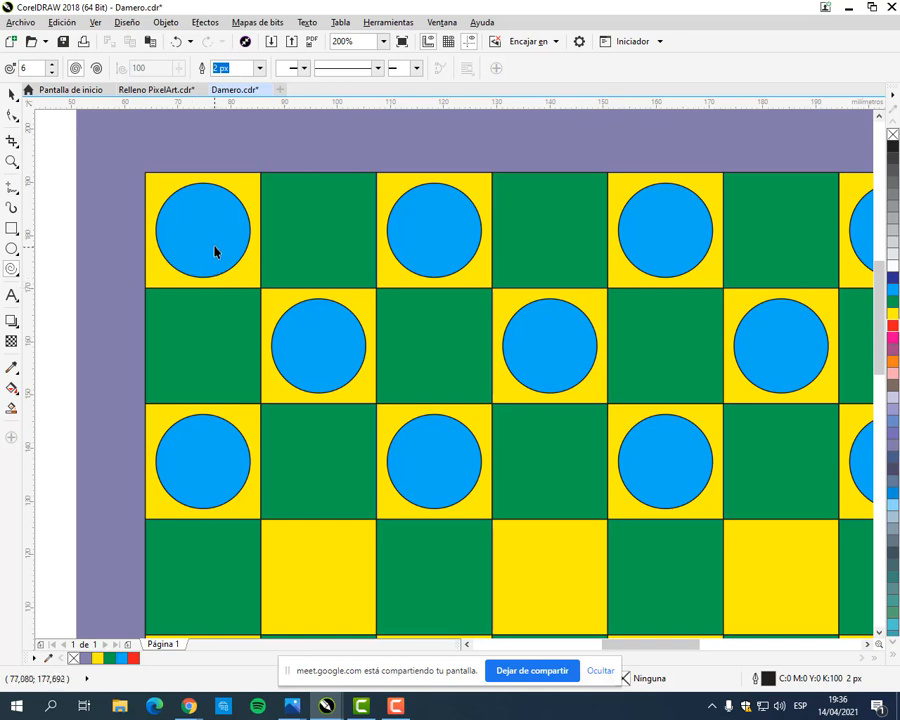
left_click_drag(202, 232, 243, 263)
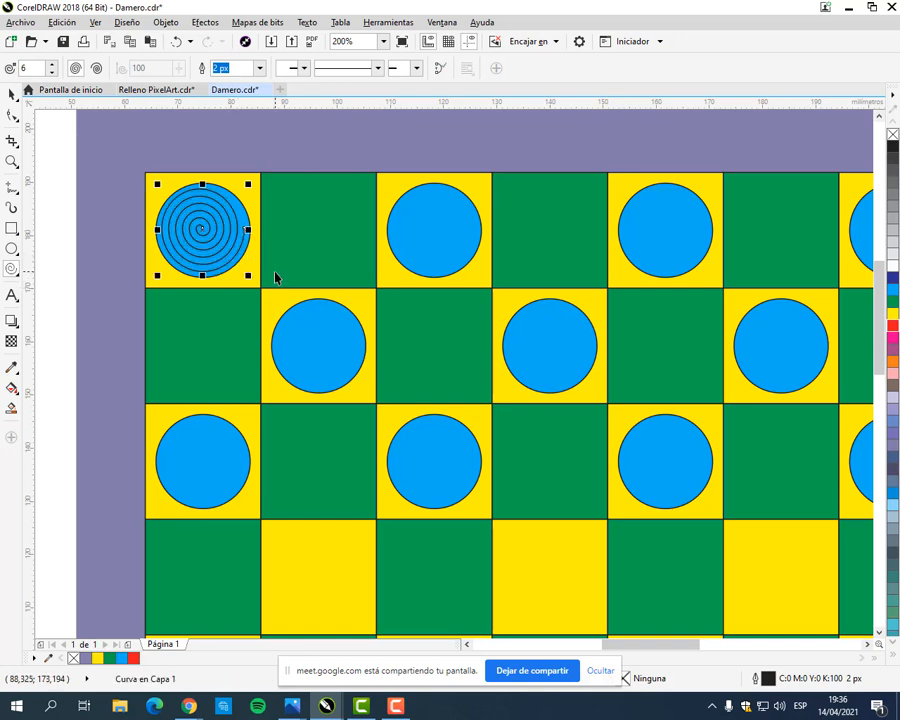
key("ctrl+z")
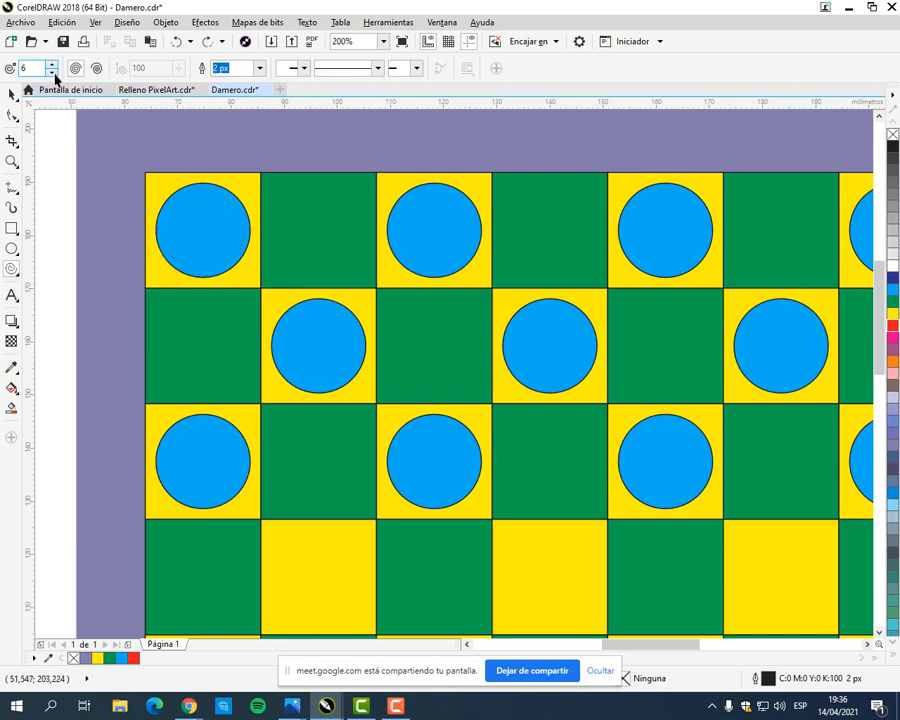
Step: Draw a spiral with 4 revolutions, about 13.5 mm wide, from the centre of the cyan piece in the board's upper-left corner
left_click(52, 72)
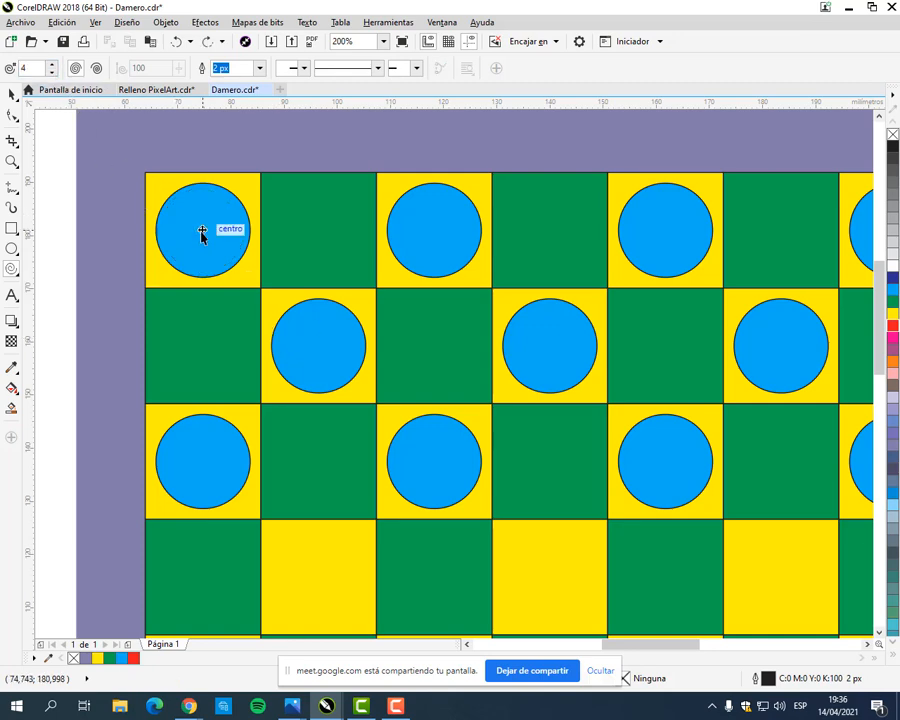
left_click_drag(202, 232, 239, 263)
left_click(12, 93)
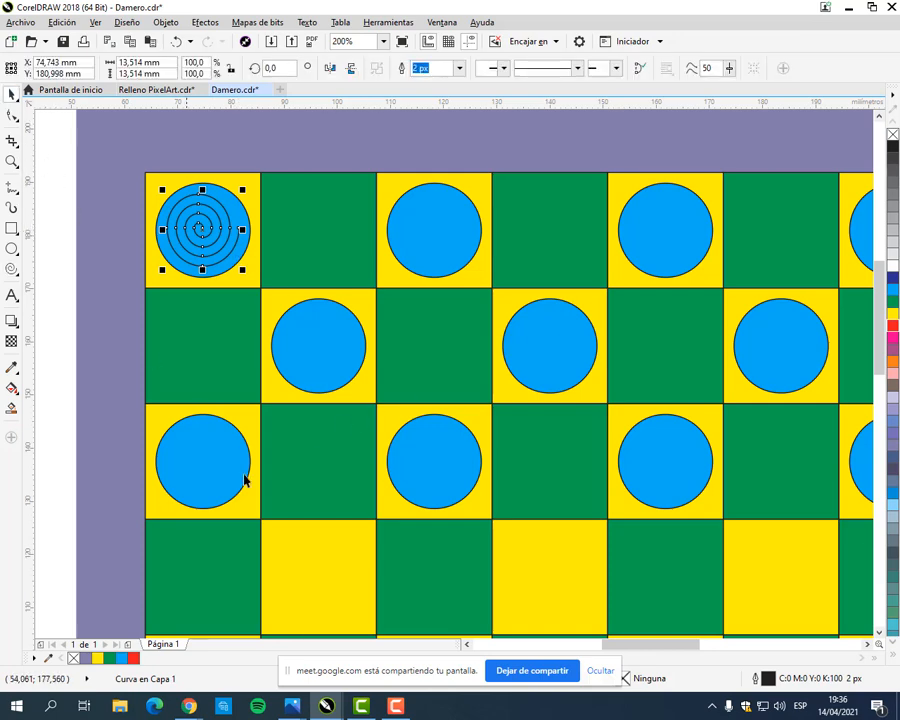
Step: Compare the spiral with the checkerboard illustration of MANUAL COREL.pdf in the browser and return to CorelDRAW
mouse_move(189, 706)
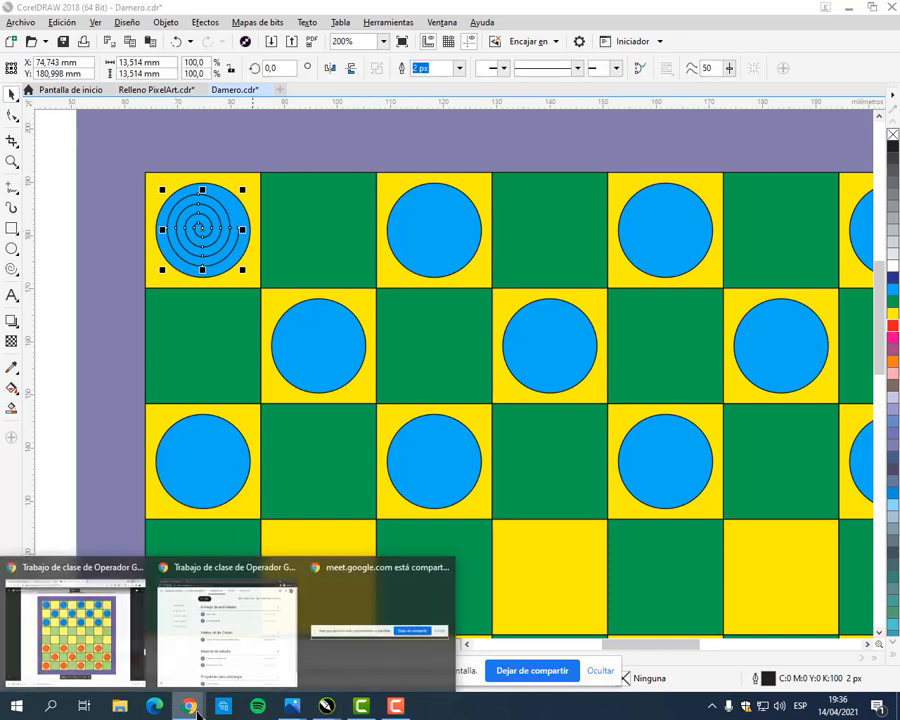
left_click(115, 630)
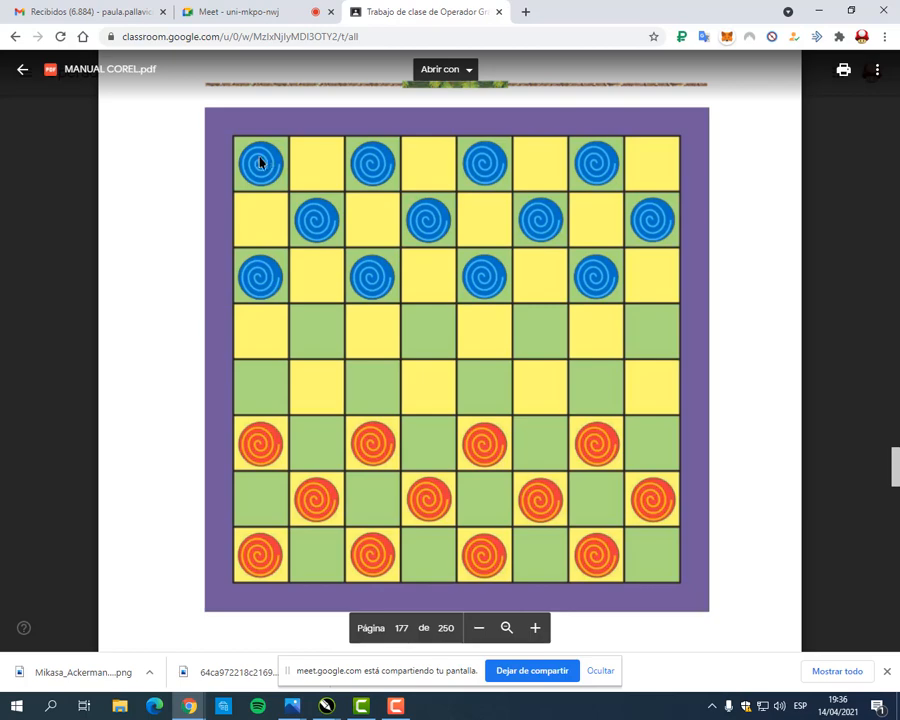
left_click(818, 10)
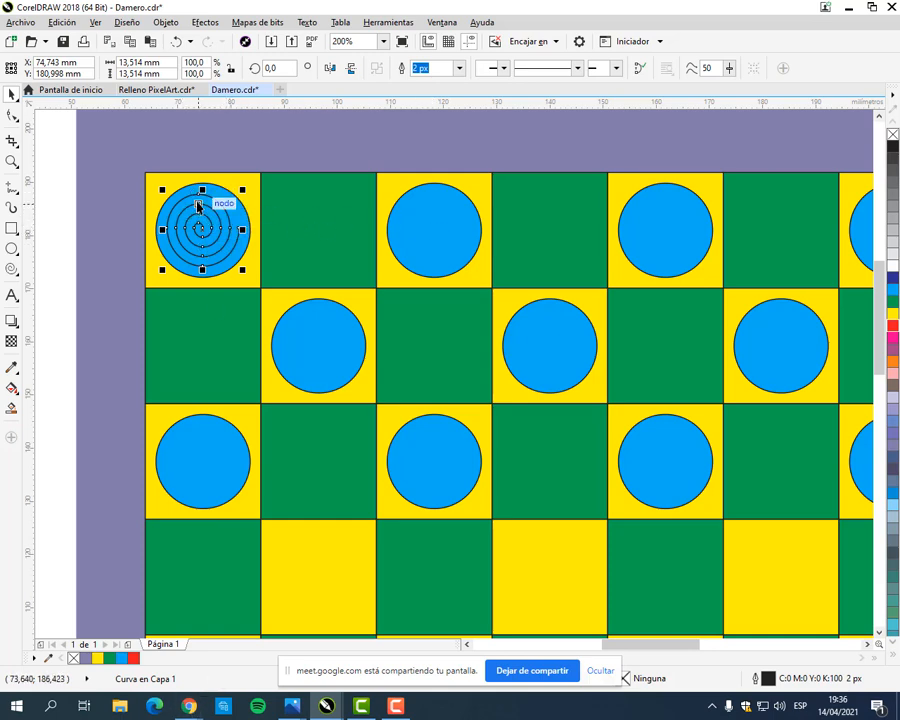
Step: Apply the Azul colour (C100 M100 Y0 K0) to the spiral's fill and outline and deselect it
scroll(198, 207, "up", 2)
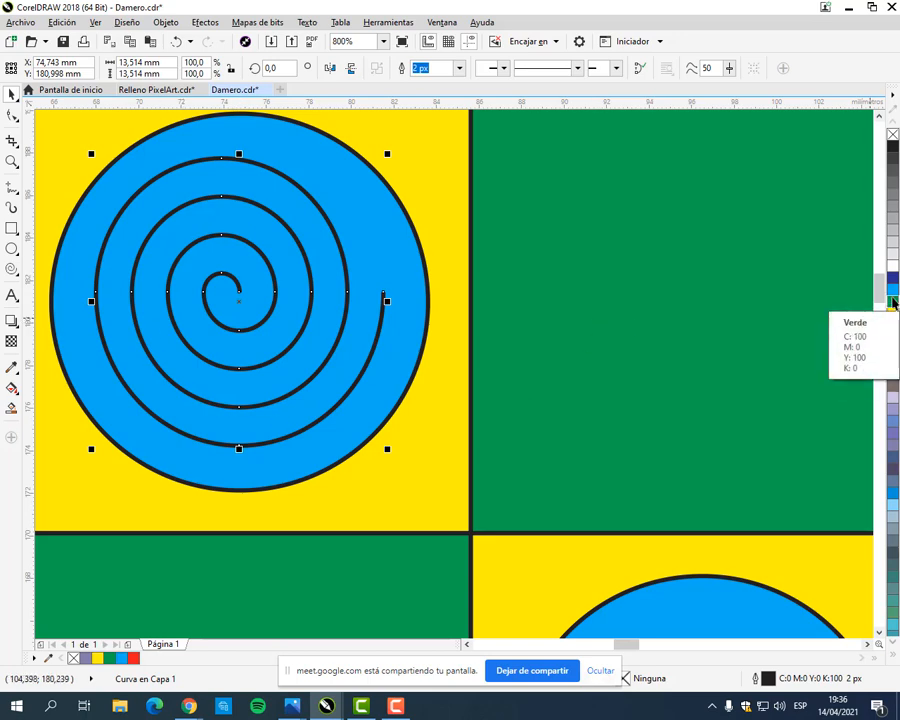
left_click(895, 284)
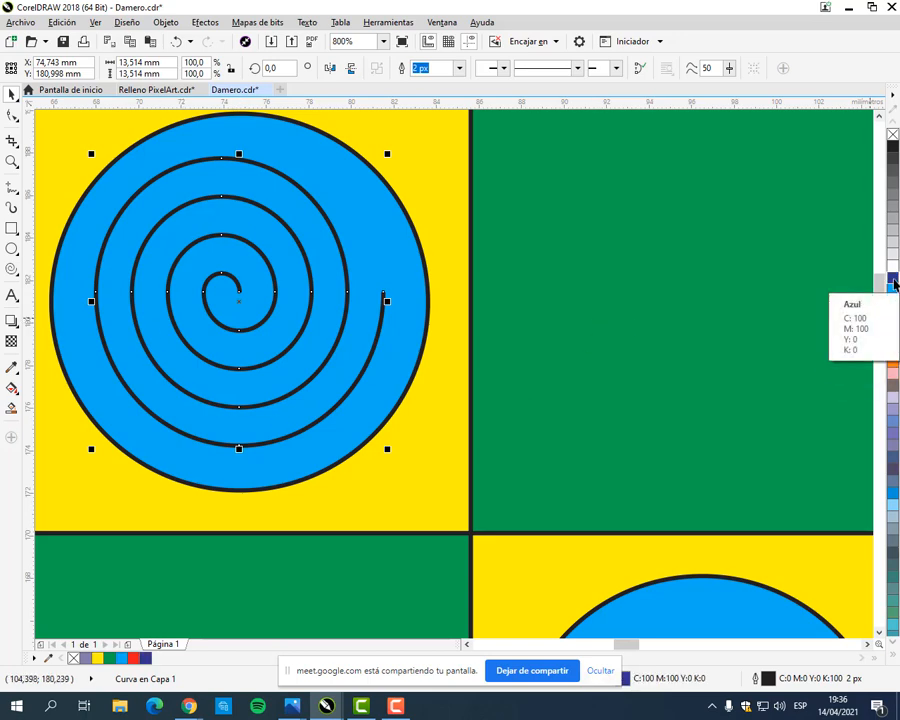
scroll(353, 323, "up", 2)
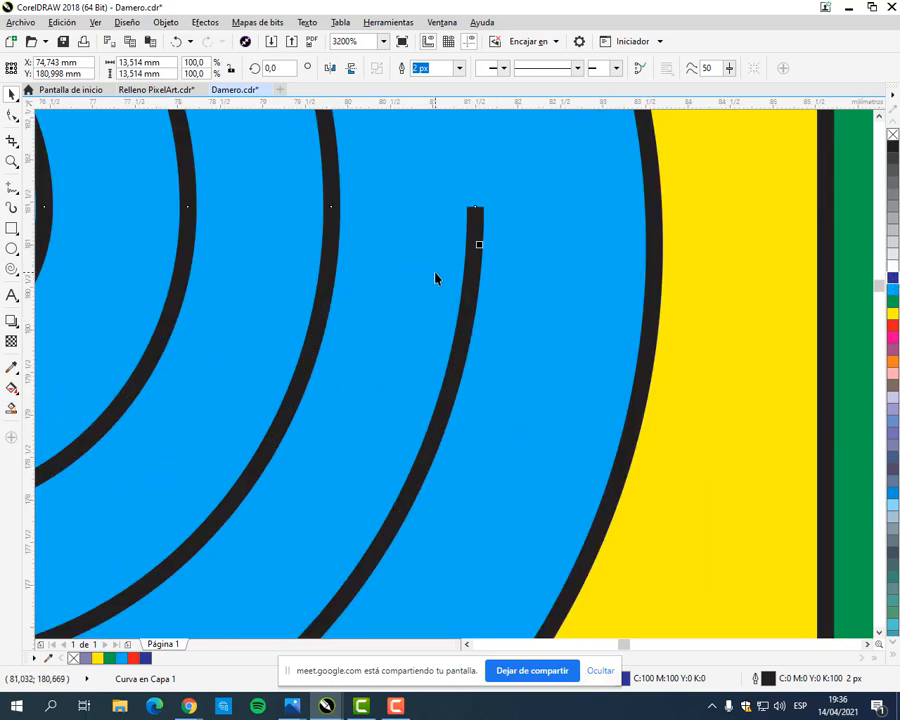
scroll(435, 278, "down", 2)
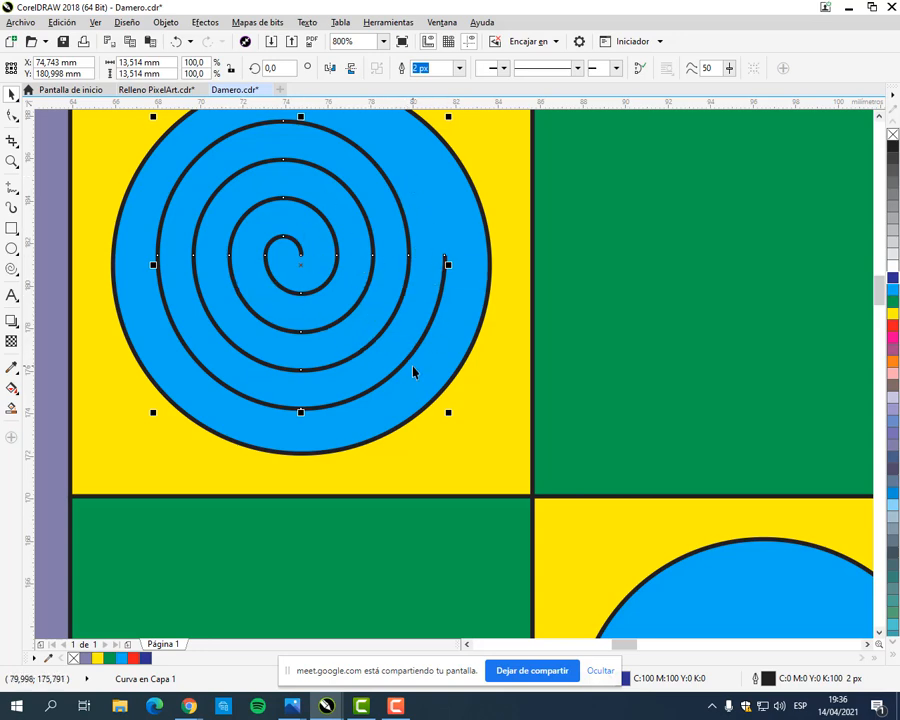
right_click(893, 280)
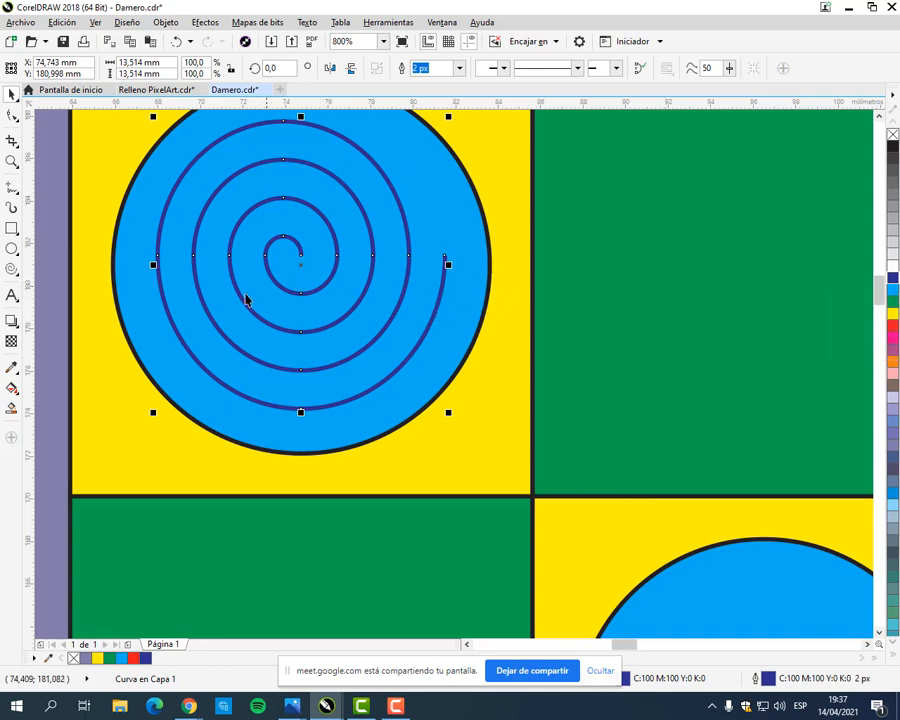
scroll(380, 205, "down", 6)
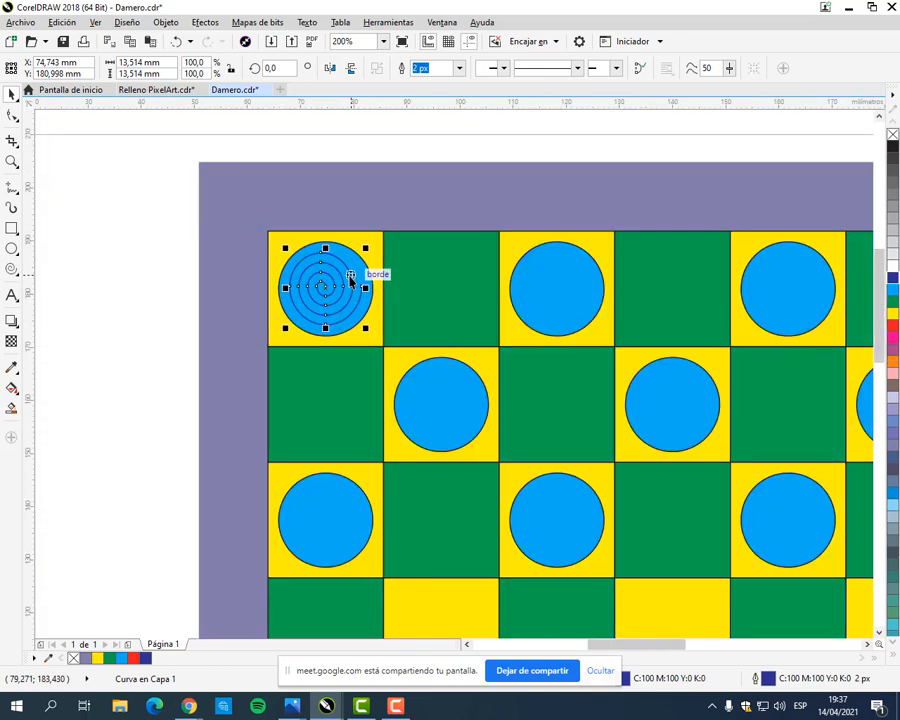
left_click(259, 276)
Step: Set the outline width of the spiral on the corner piece to 4 px and deselect it
left_click_drag(462, 348, 404, 328)
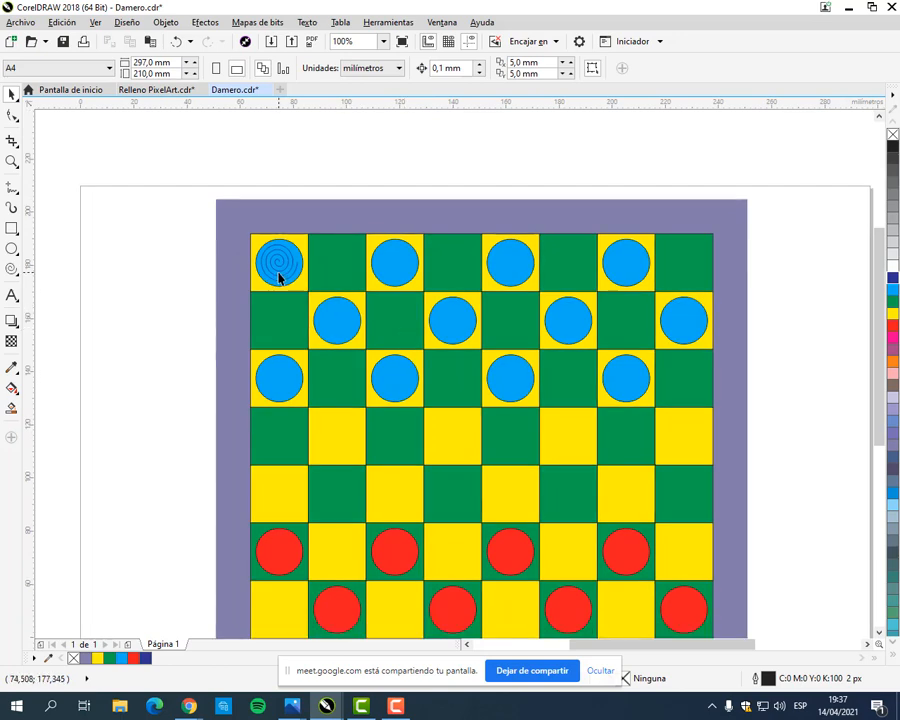
left_click(277, 276)
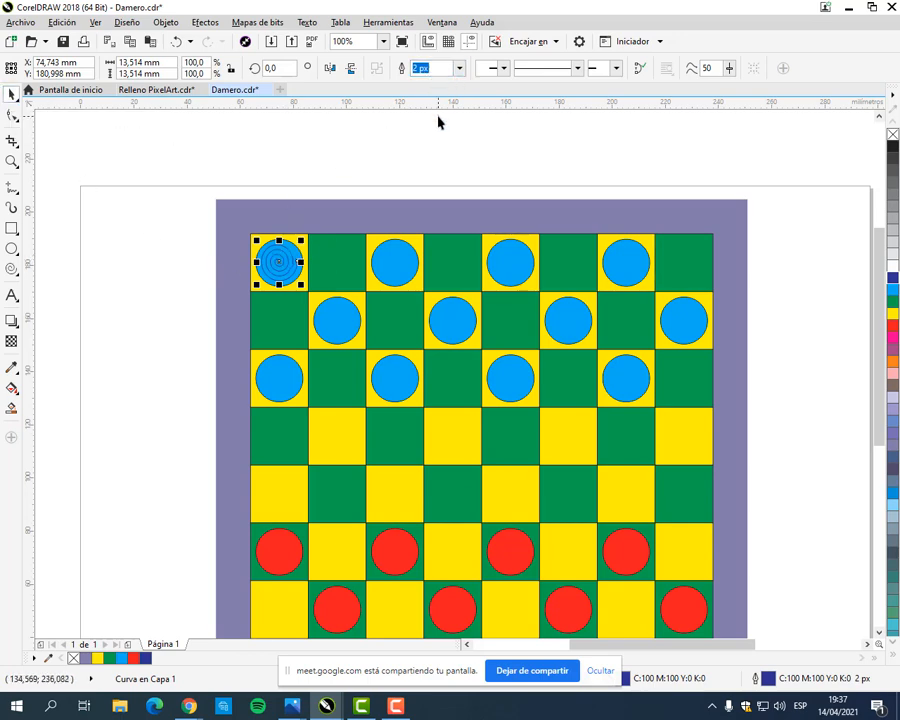
left_click(459, 69)
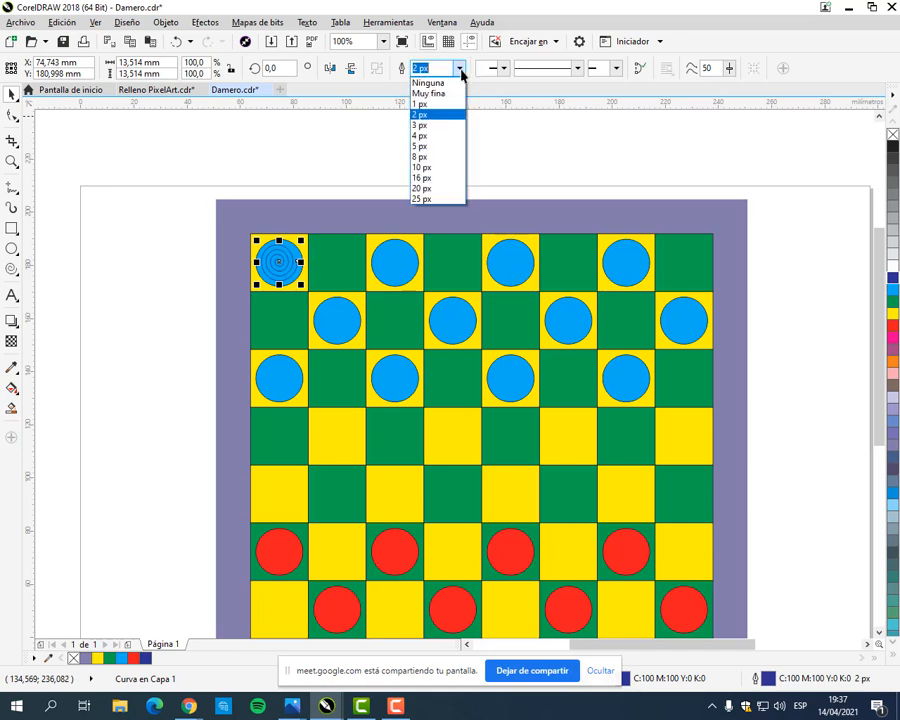
left_click(443, 137)
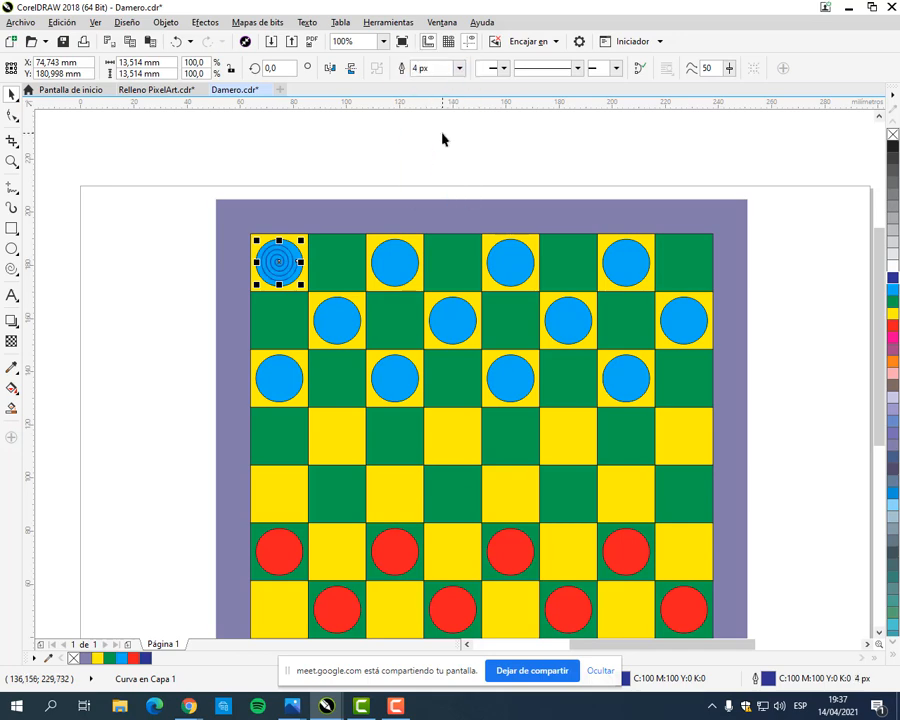
left_click(420, 164)
scroll(287, 278, "up", 2)
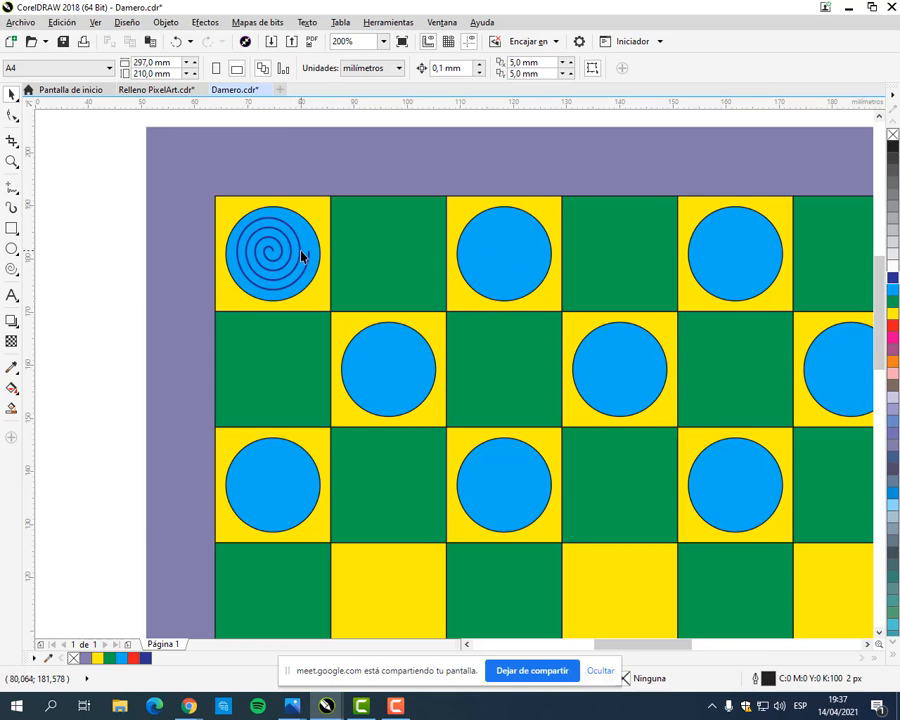
Step: Copy the spiral onto the second cyan piece of the top row and repeat the duplication for the row's last two pieces
left_click(301, 255)
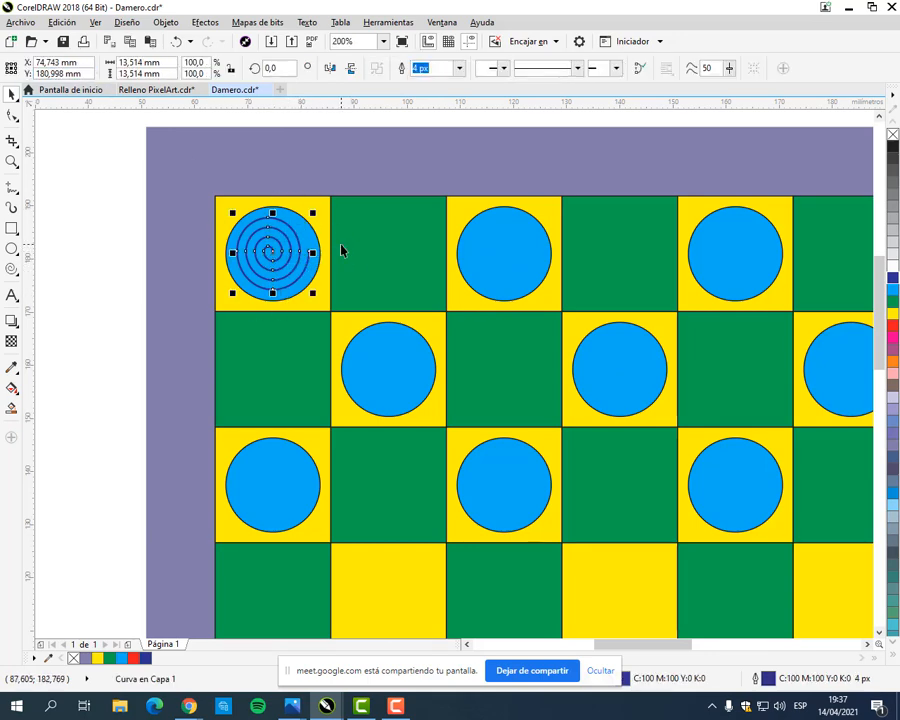
left_click_drag(276, 259, 503, 256)
scroll(537, 323, "down", 1)
left_click_drag(572, 324, 422, 298)
key("ctrl+r")
key("ctrl+r")
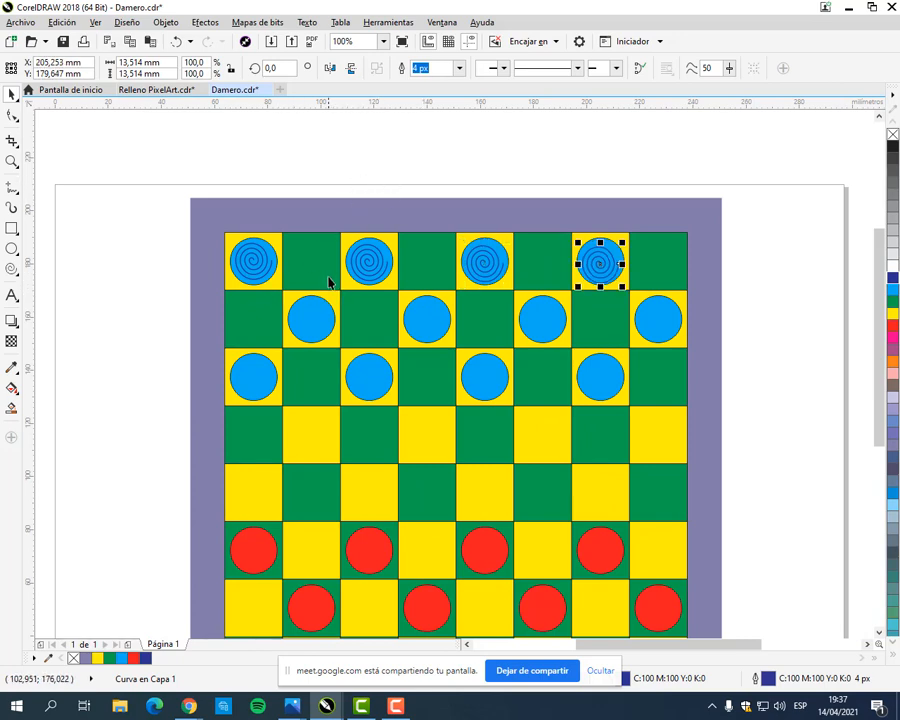
Step: Place a horizontal guideline at about 188.06 mm across the top row and compare the heights of the spirals against it
scroll(253, 261, "up", 2)
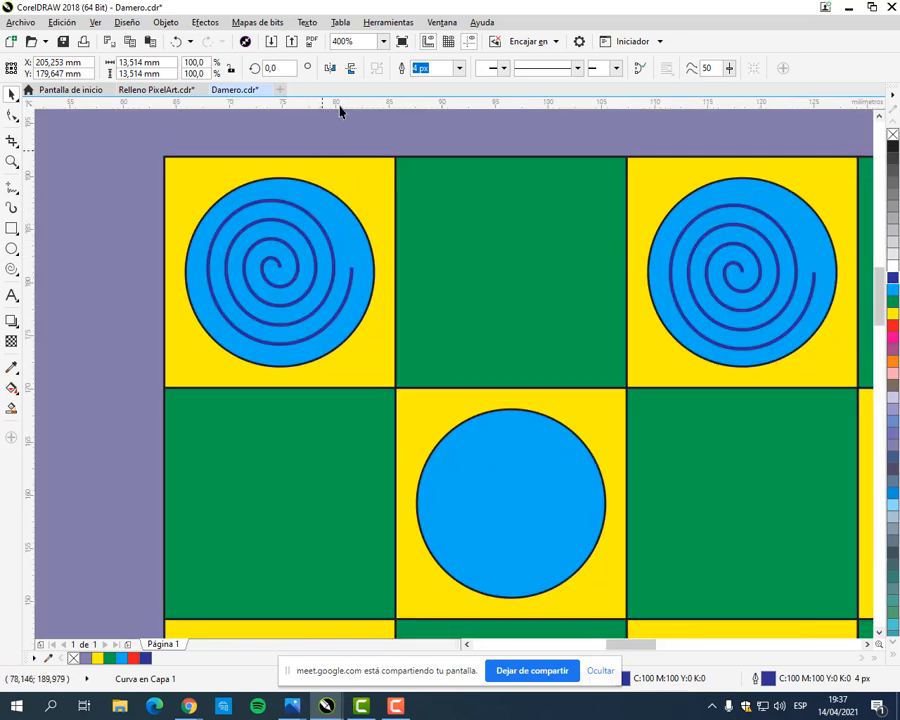
left_click_drag(345, 110, 278, 200)
left_click(326, 200)
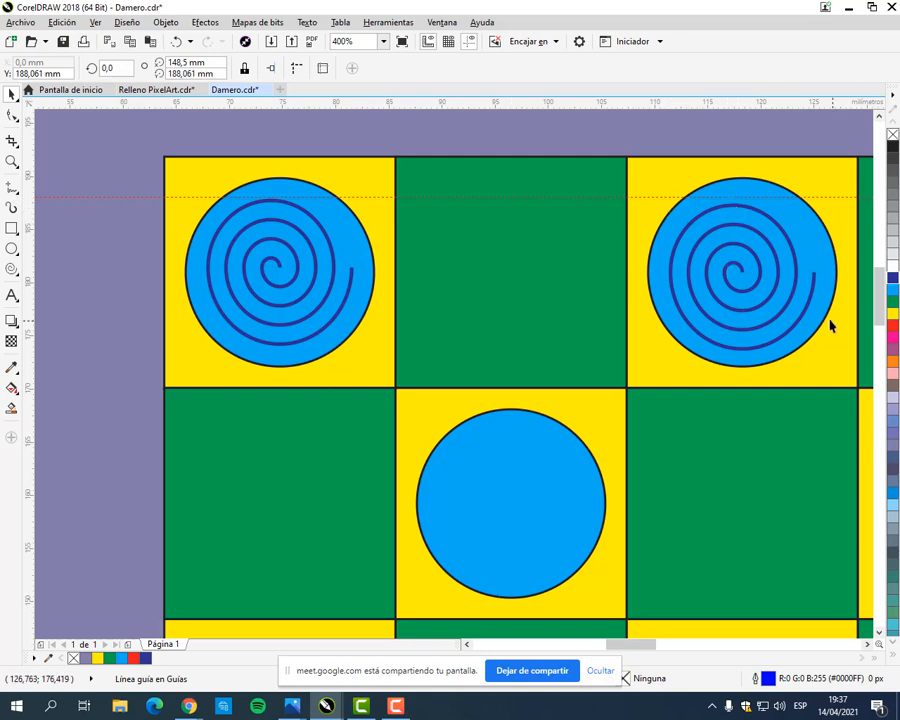
left_click_drag(830, 325, 420, 317)
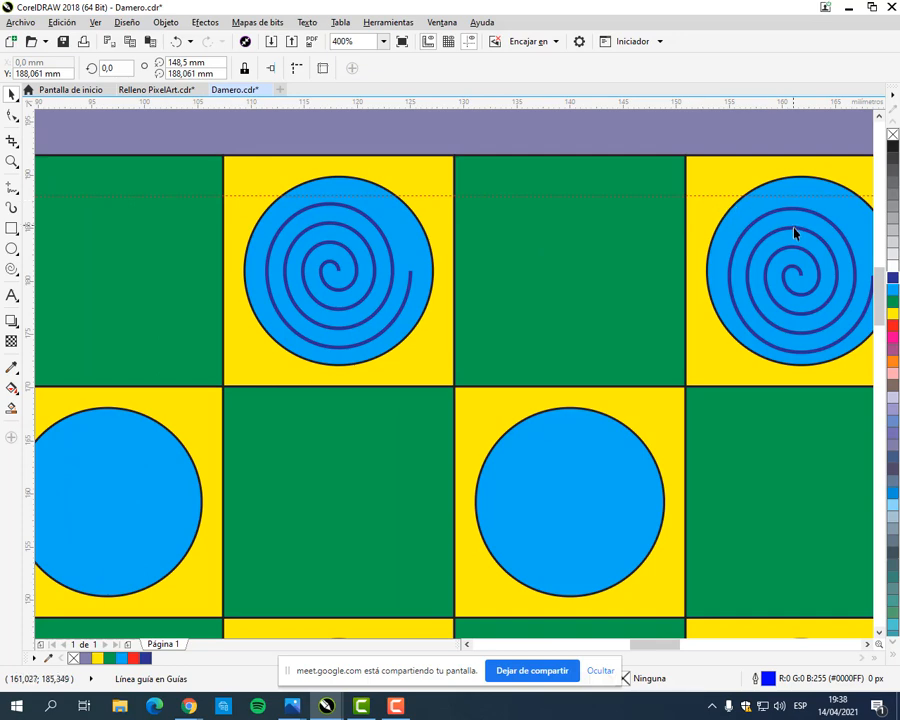
left_click_drag(795, 232, 330, 232)
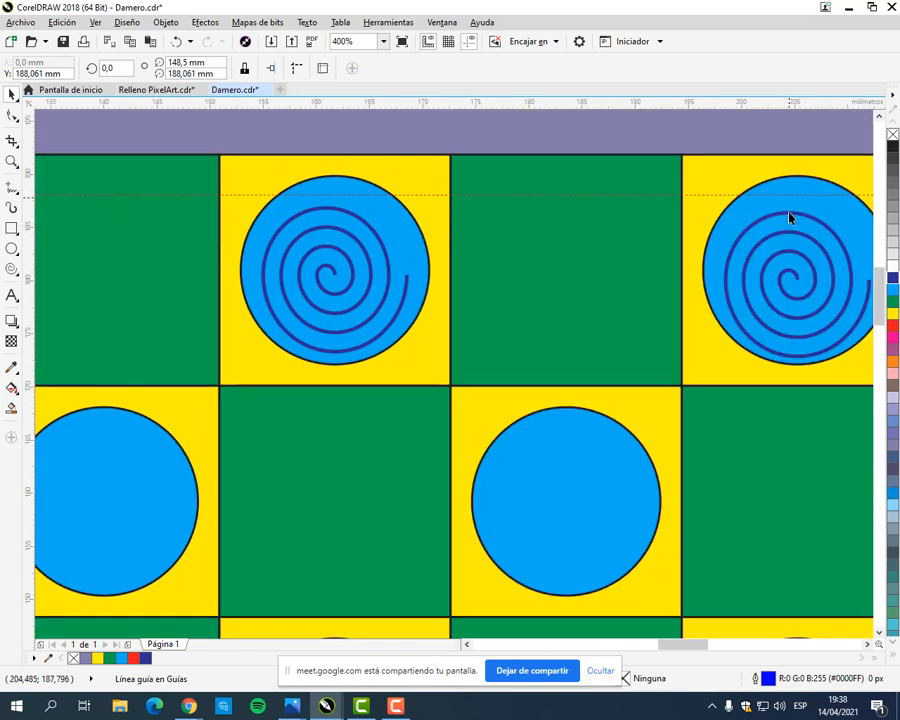
Step: Delete the misaligned spirals from the last three cyan pieces of the top row, keeping the one on the corner piece
scroll(783, 235, "down", 2)
left_click(783, 245)
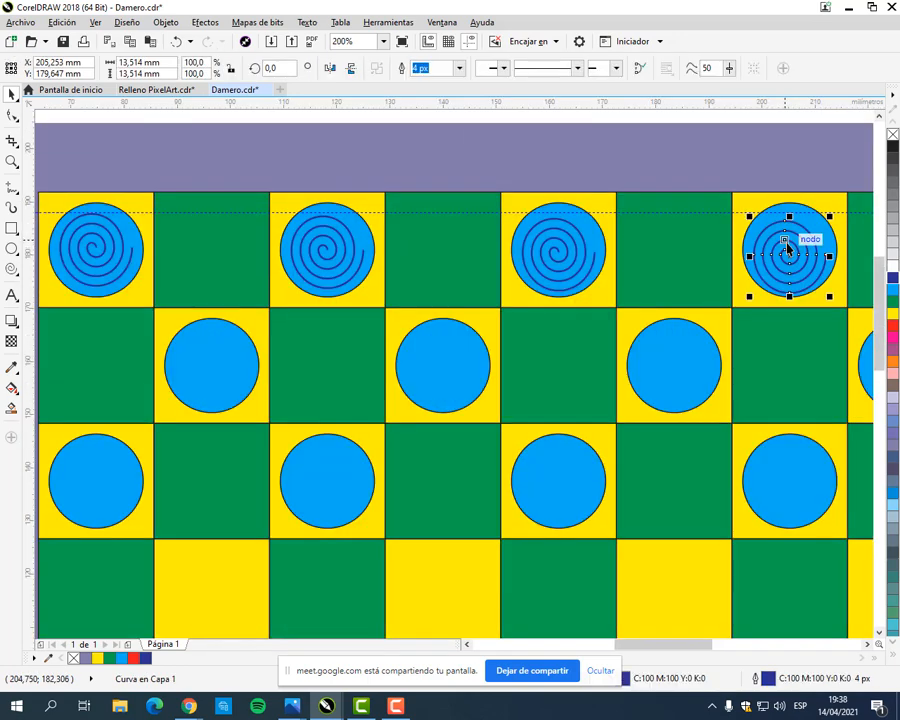
key("Delete")
left_click(571, 256)
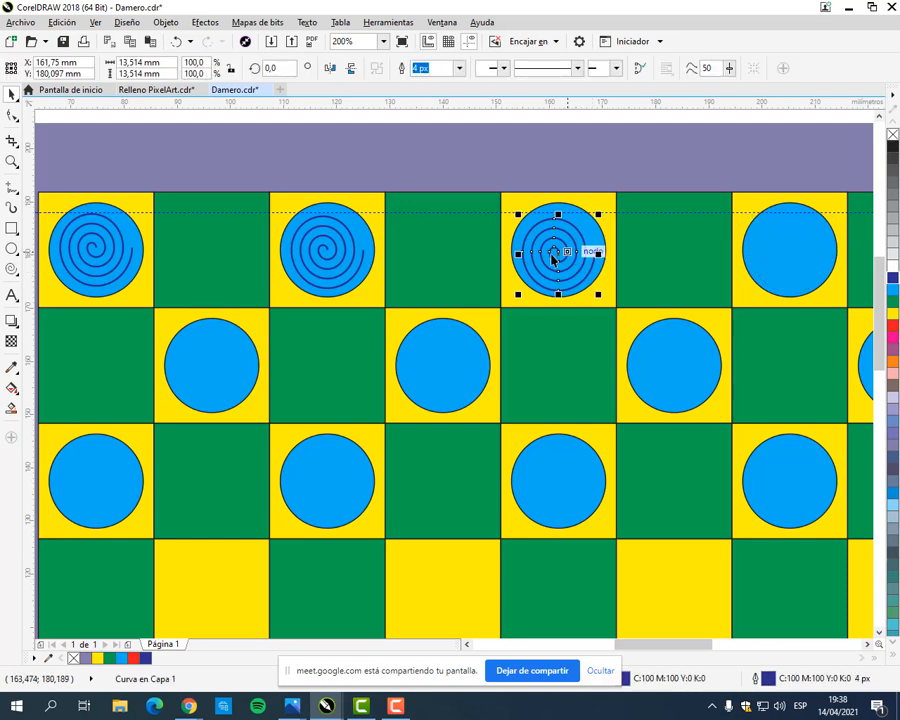
key("Delete")
left_click(333, 258)
key("Delete")
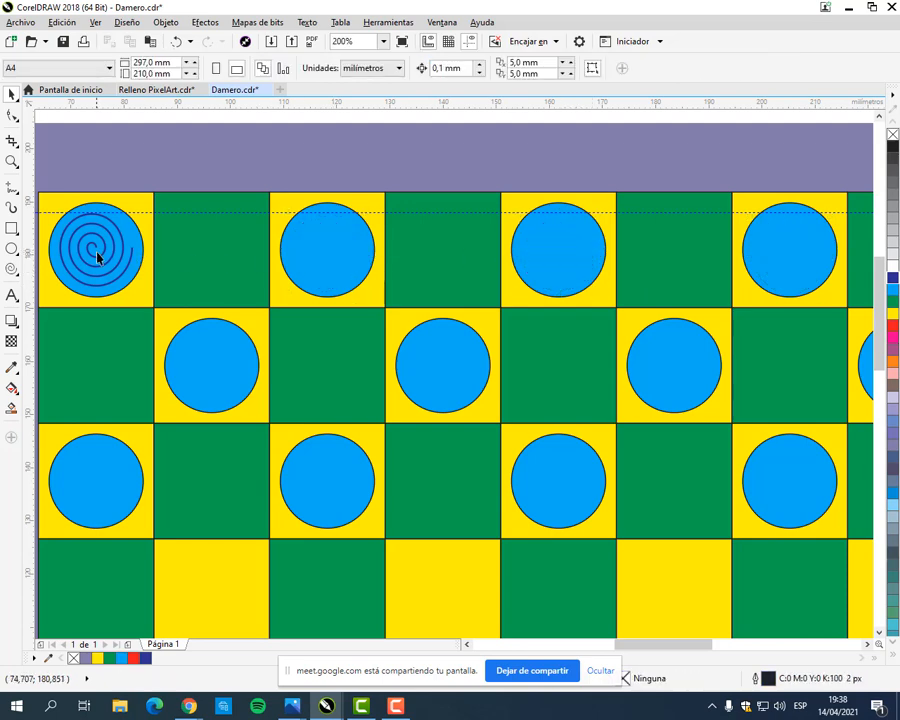
Step: Duplicate the corner spiral, centre the copy on the second cyan piece of the top row and repeat the duplication for the last two pieces
left_click(101, 258)
left_click(101, 258)
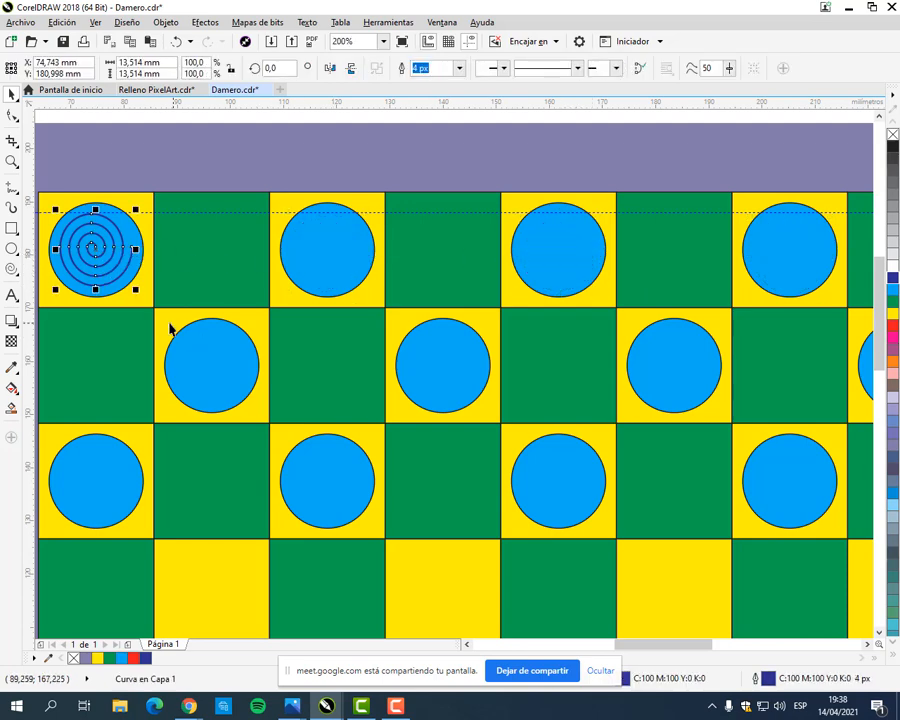
key("ctrl+d")
scroll(135, 185, "up", 2)
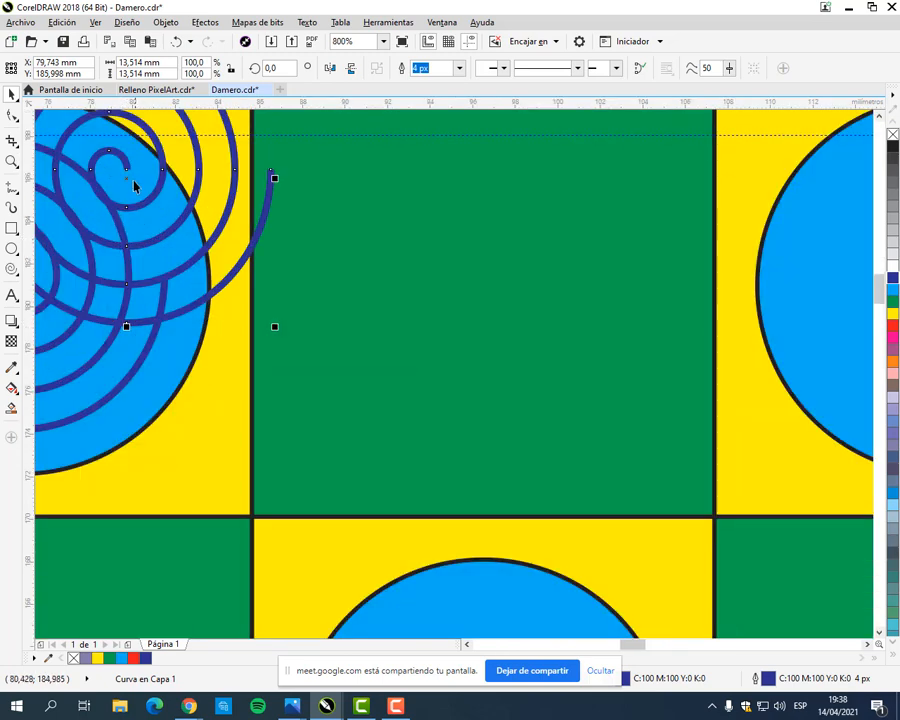
scroll(126, 176, "down", 1)
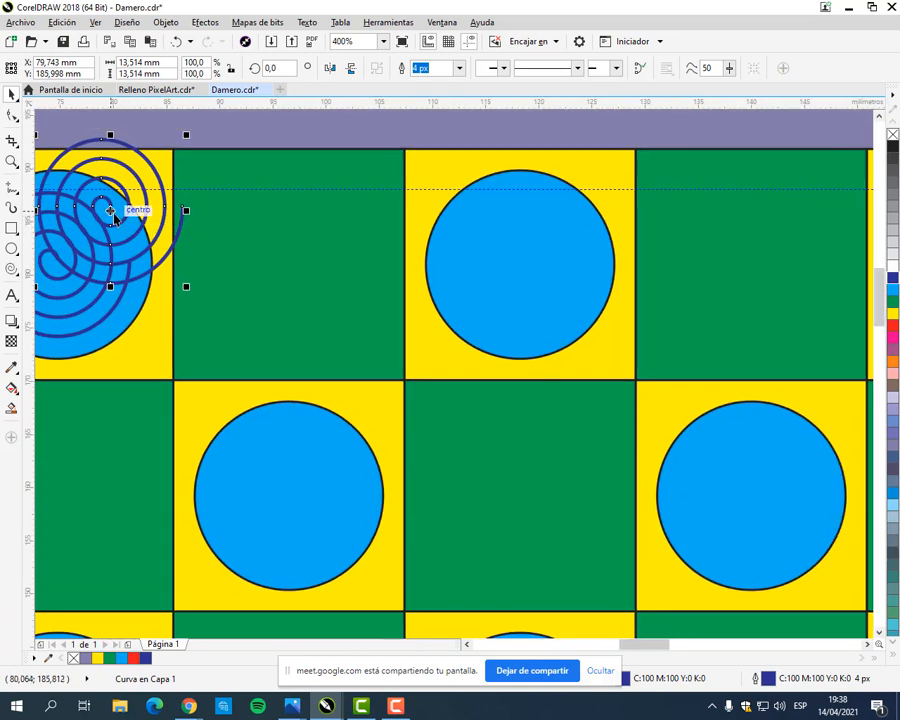
left_click_drag(112, 218, 520, 266)
scroll(566, 312, "down", 1)
left_click_drag(592, 345, 416, 339)
key("ctrl+r")
key("ctrl+r")
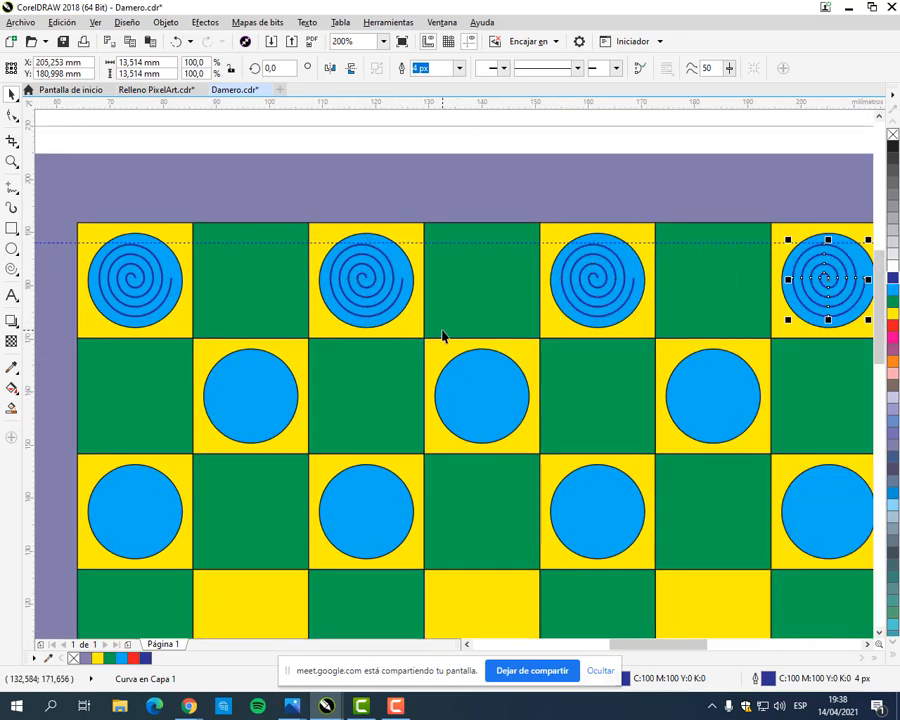
Step: Duplicate the top row's four spirals together and centre the copies on the cyan pieces of the second row
scroll(443, 336, "down", 1)
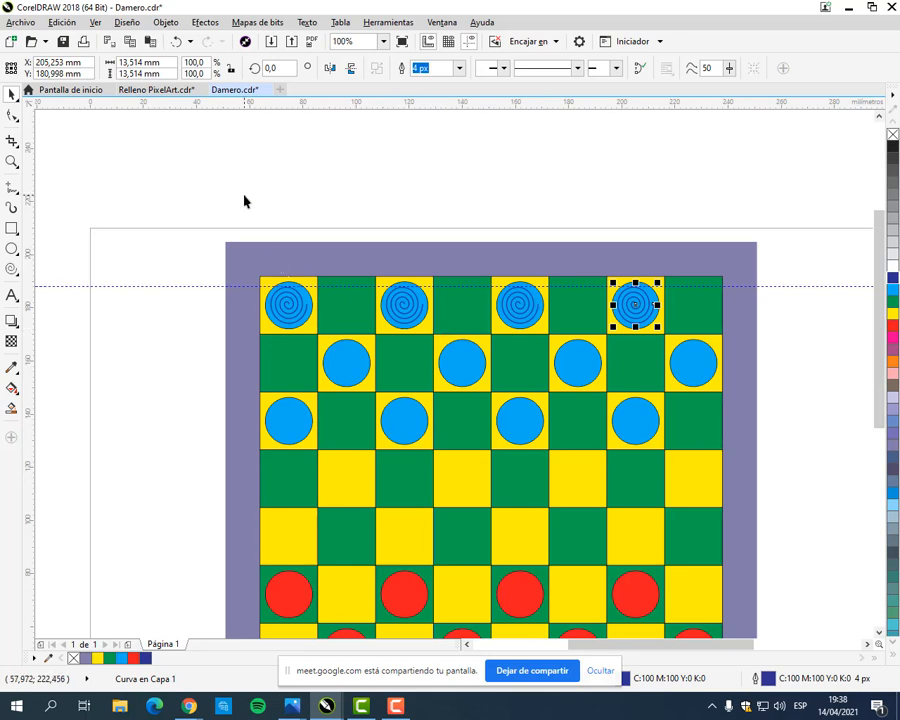
left_click_drag(243, 201, 675, 346)
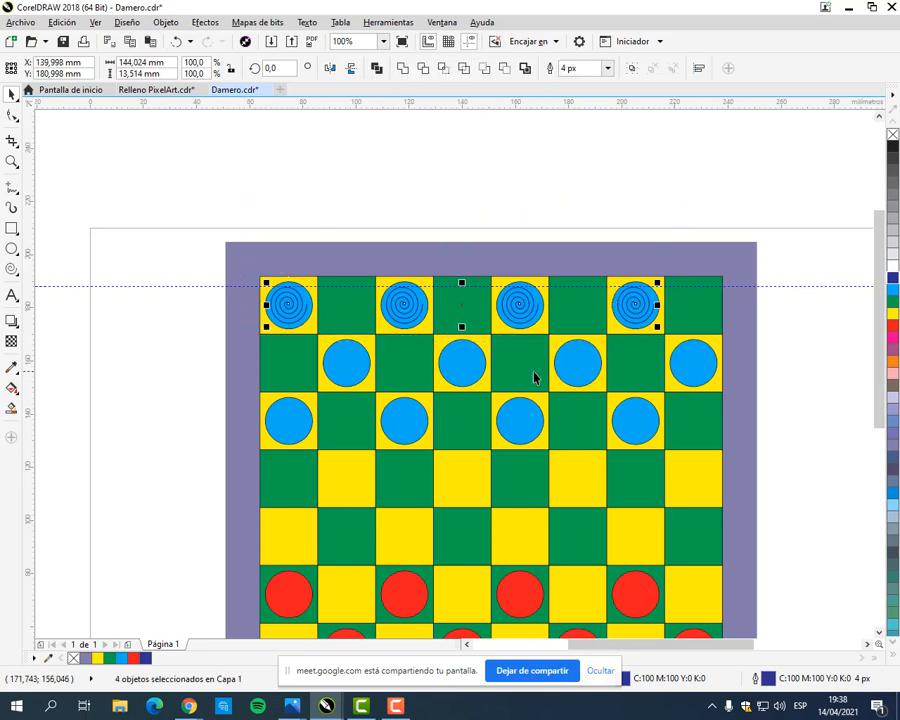
key("ctrl+d")
scroll(305, 320, "up", 2)
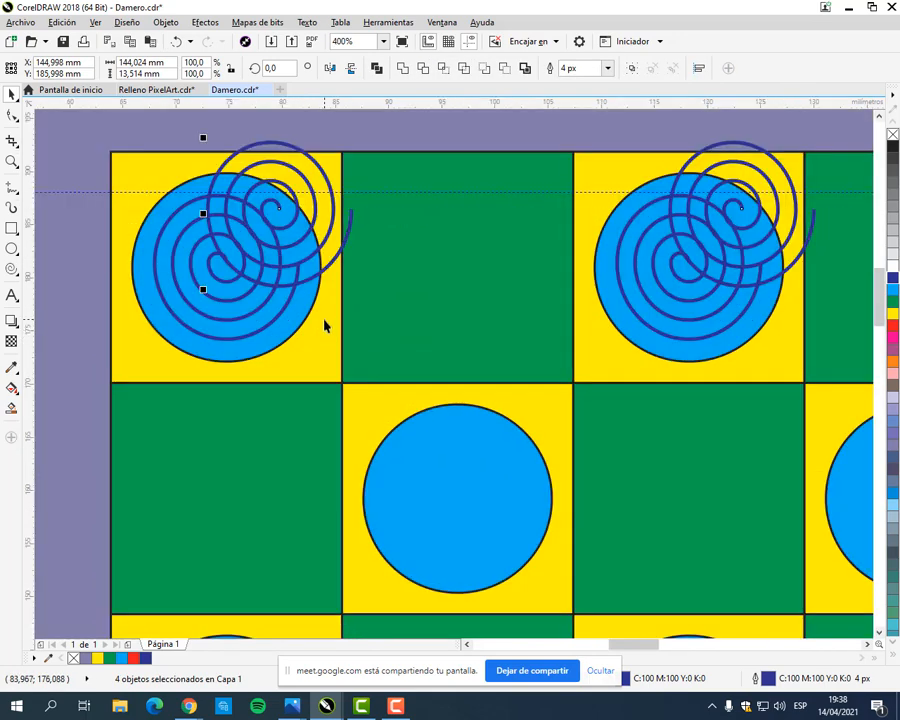
scroll(324, 325, "up", 1)
scroll(316, 260, "down", 1)
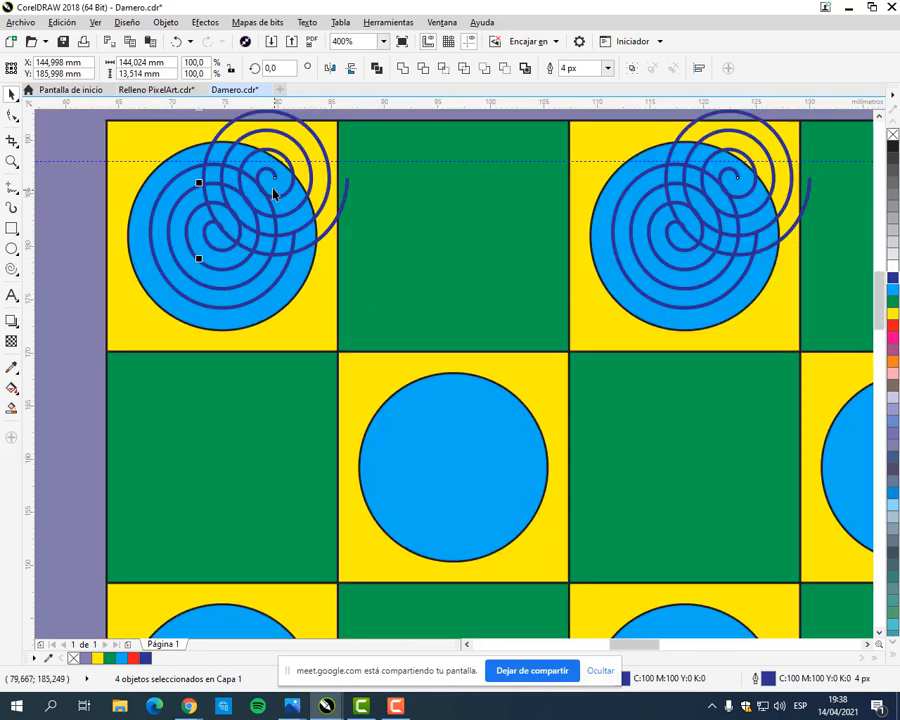
left_click_drag(275, 195, 455, 467)
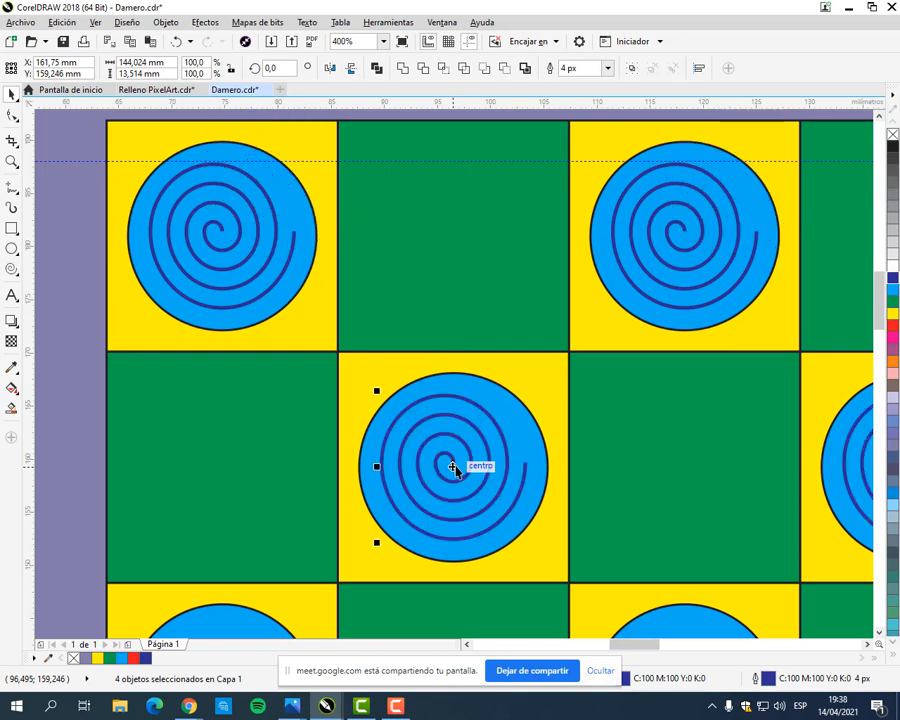
scroll(455, 467, "down", 2)
Step: Repeat the duplication for the third row, shift the four spirals sideways until centred on its cyan pieces, and deselect them
left_click_drag(508, 478, 476, 284)
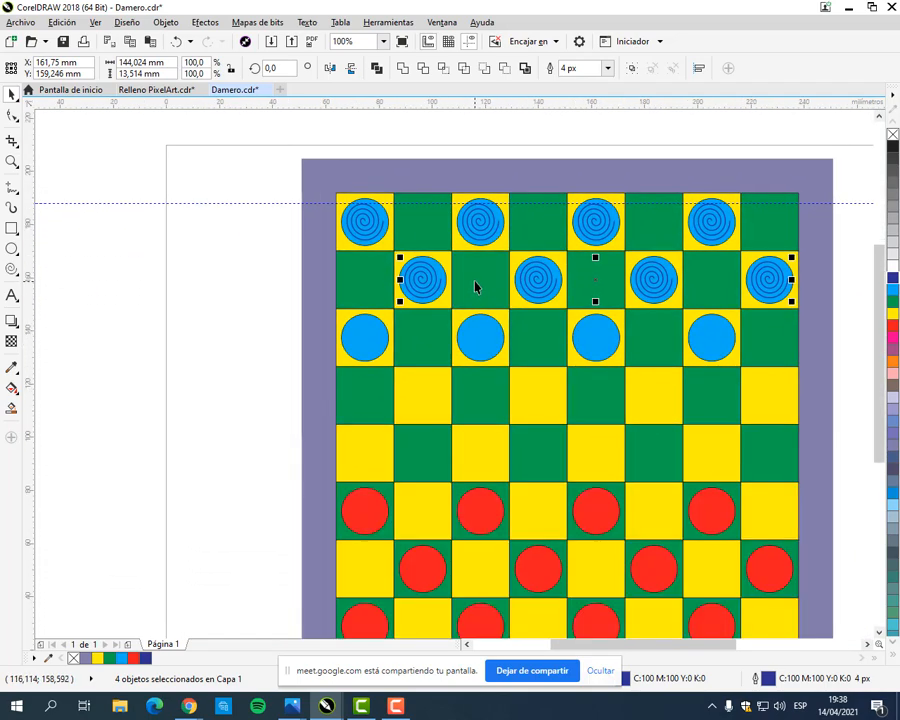
key("ctrl+r")
scroll(481, 364, "up", 2)
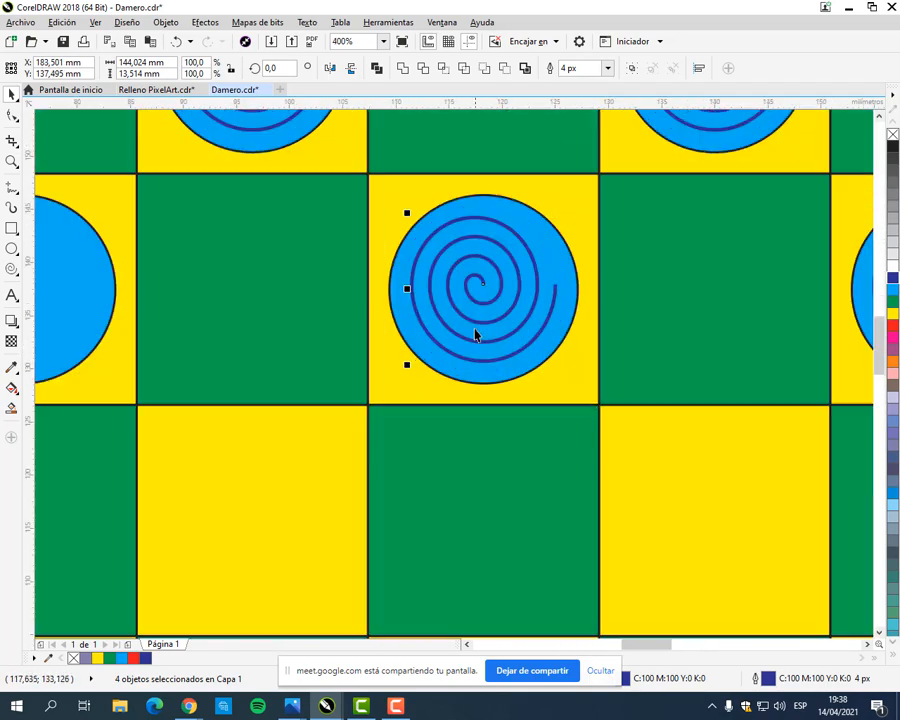
left_click_drag(486, 314, 174, 304)
scroll(321, 316, "down", 2)
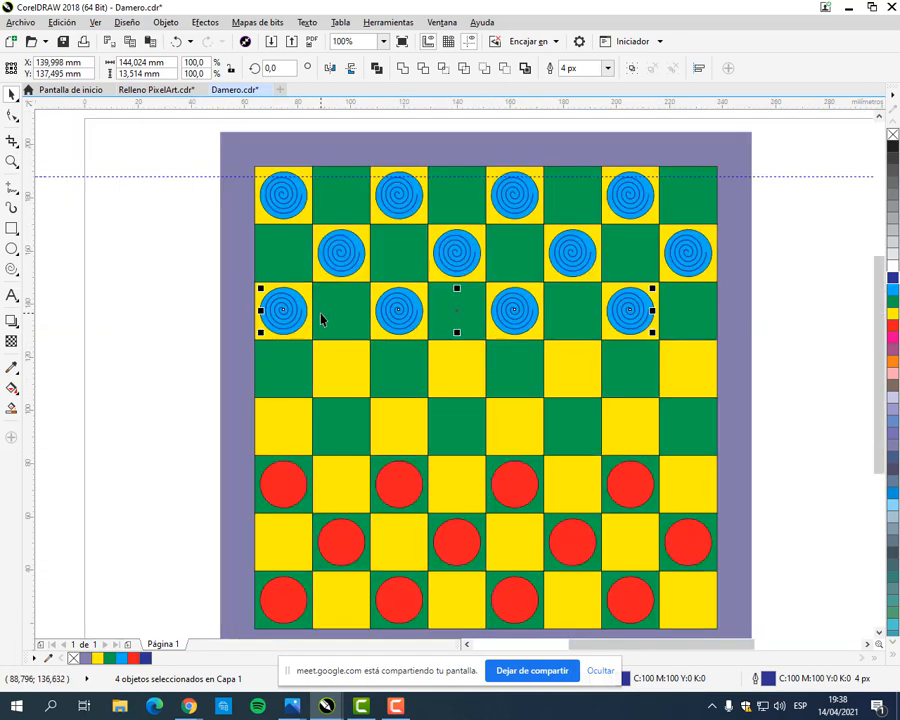
left_click(139, 334)
left_click_drag(423, 385, 355, 352)
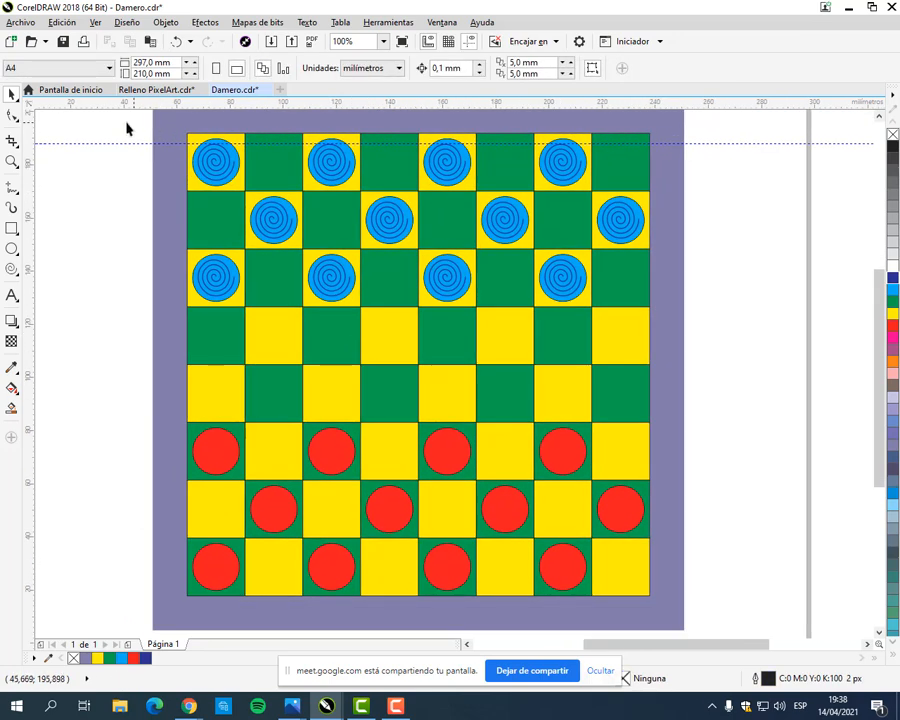
left_click_drag(126, 127, 683, 327)
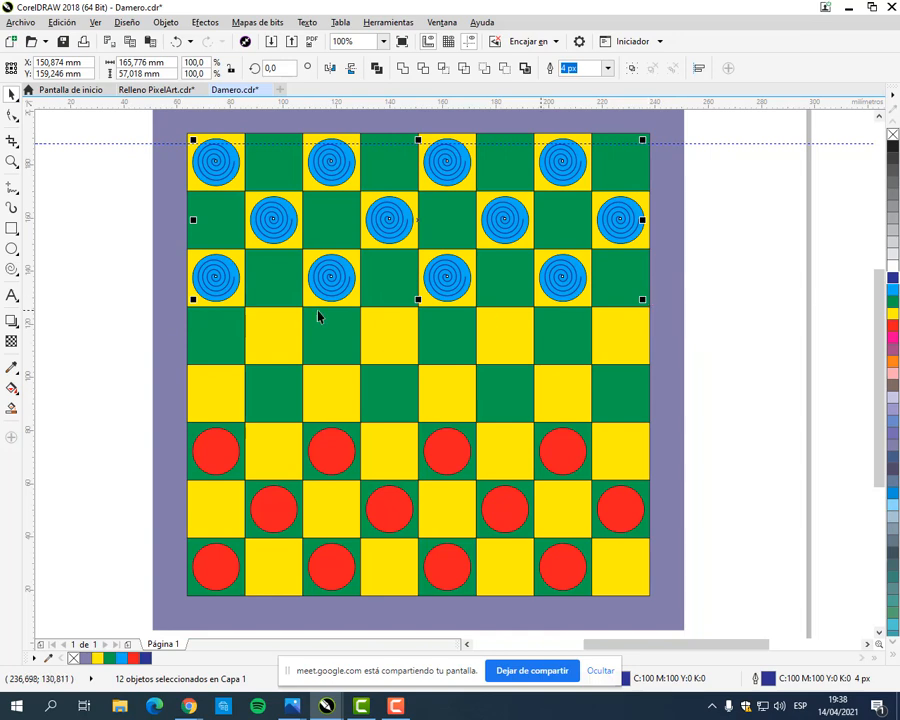
left_click(126, 303)
Step: Copy the third row's first spiral onto the first red piece of the bottom row and centre it on that piece
left_click(225, 283)
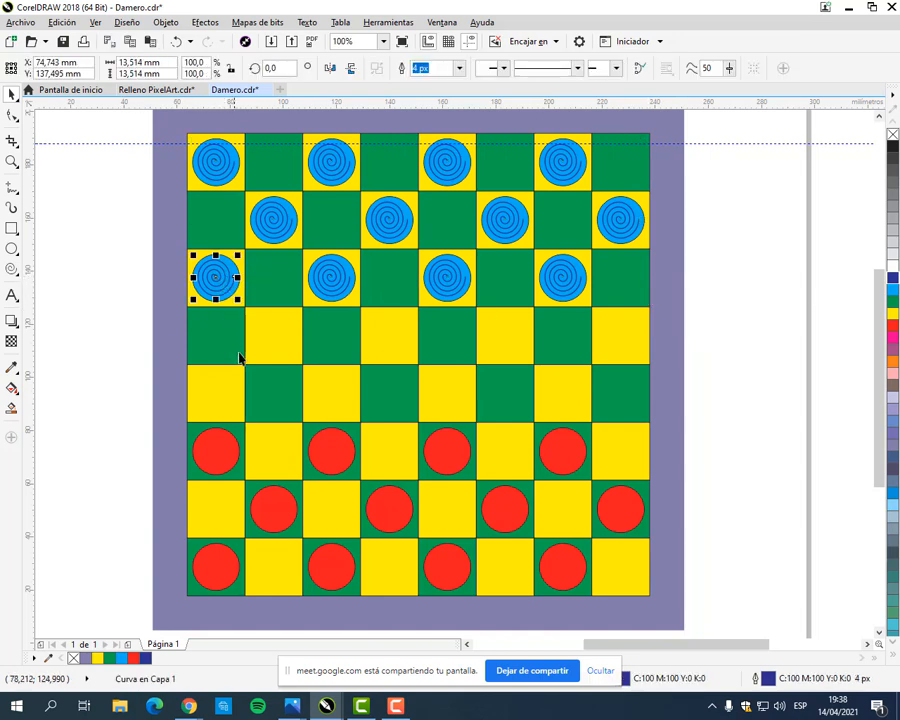
left_click_drag(229, 275, 216, 569)
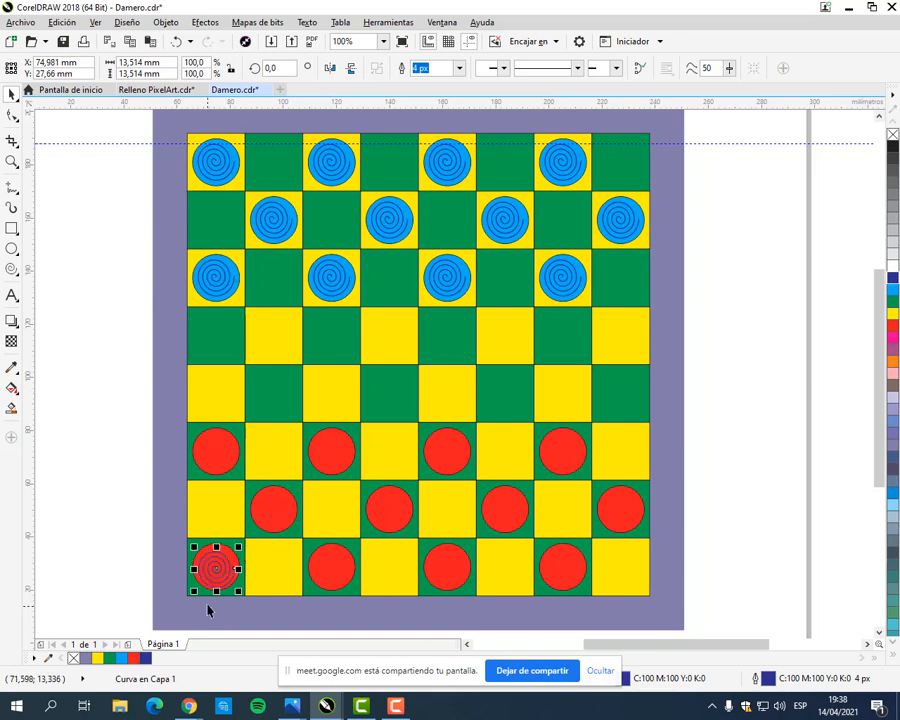
scroll(208, 600, "up", 2)
mouse_move(247, 483)
left_mouse_down()
mouse_move(478, 450)
mouse_move(480, 458)
mouse_move(245, 468)
left_mouse_up()
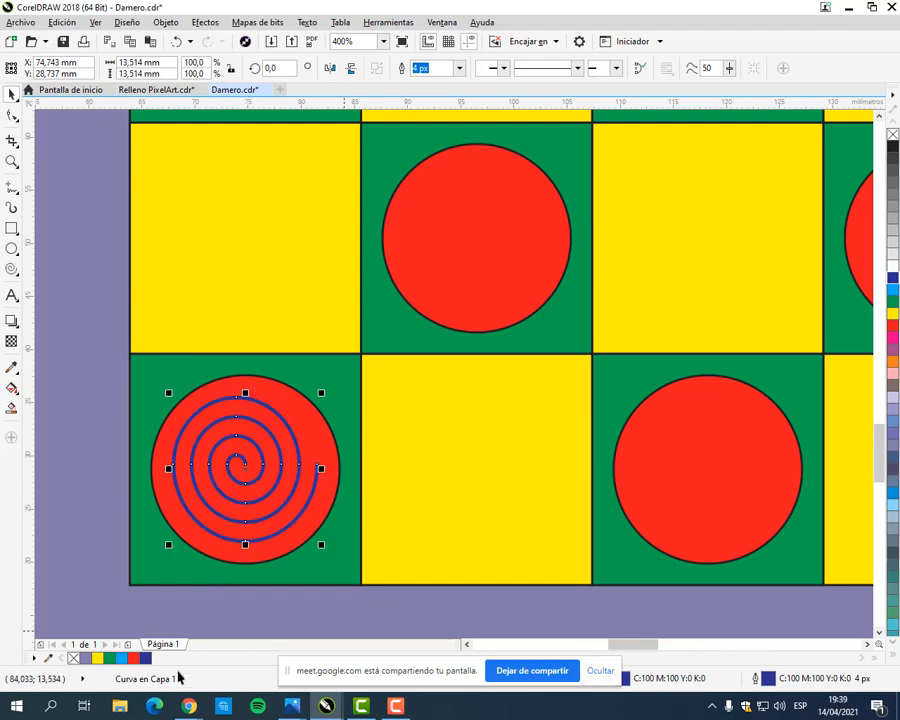
Step: Check the spiral colour of the red pieces in the MANUAL COREL.pdf illustration in the browser and return to CorelDRAW
mouse_move(189, 706)
left_click(120, 655)
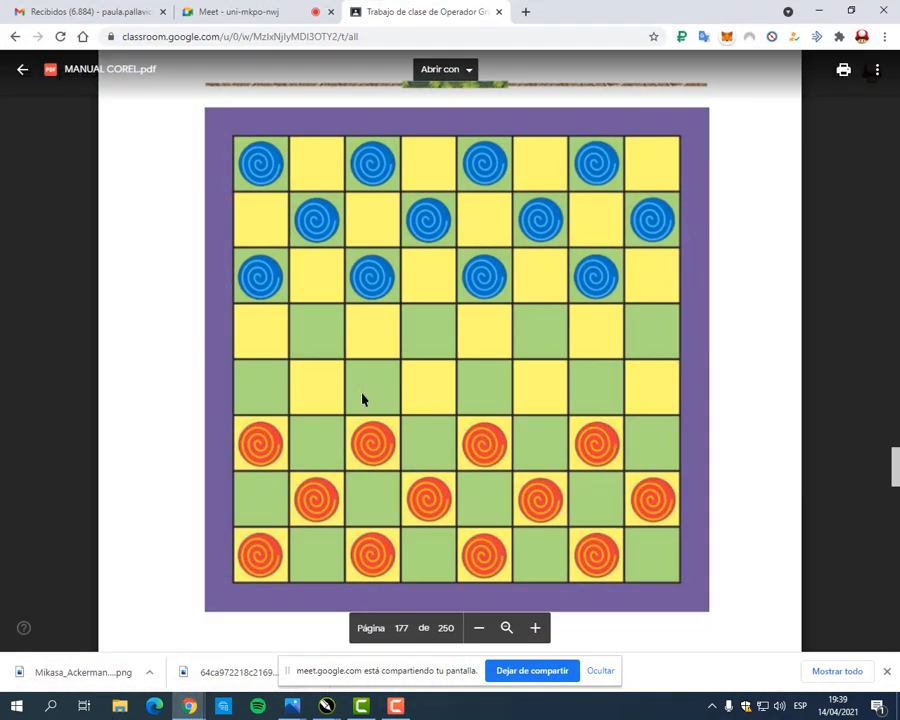
left_click(821, 11)
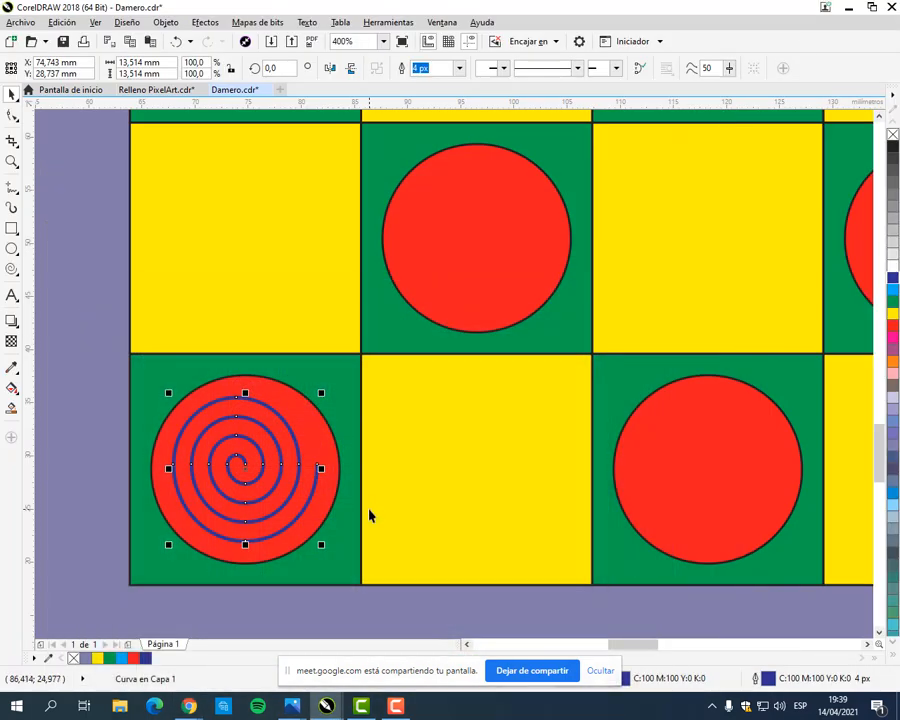
Step: Apply the Naranja colour (C0 M60 Y100 K0) to the outline of the spiral on the red piece
right_click(892, 364)
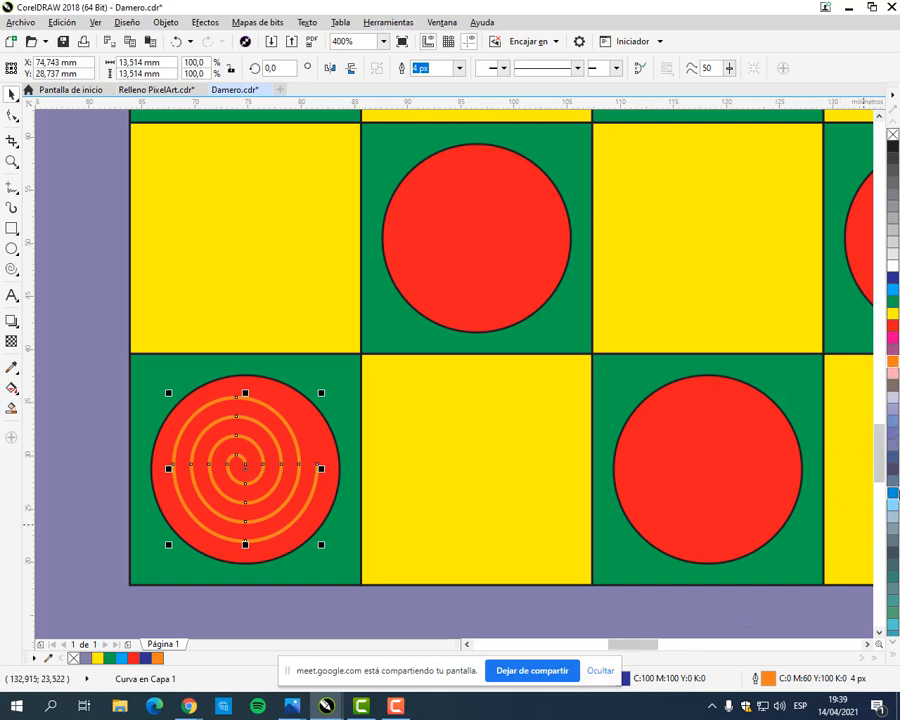
right_click(896, 368)
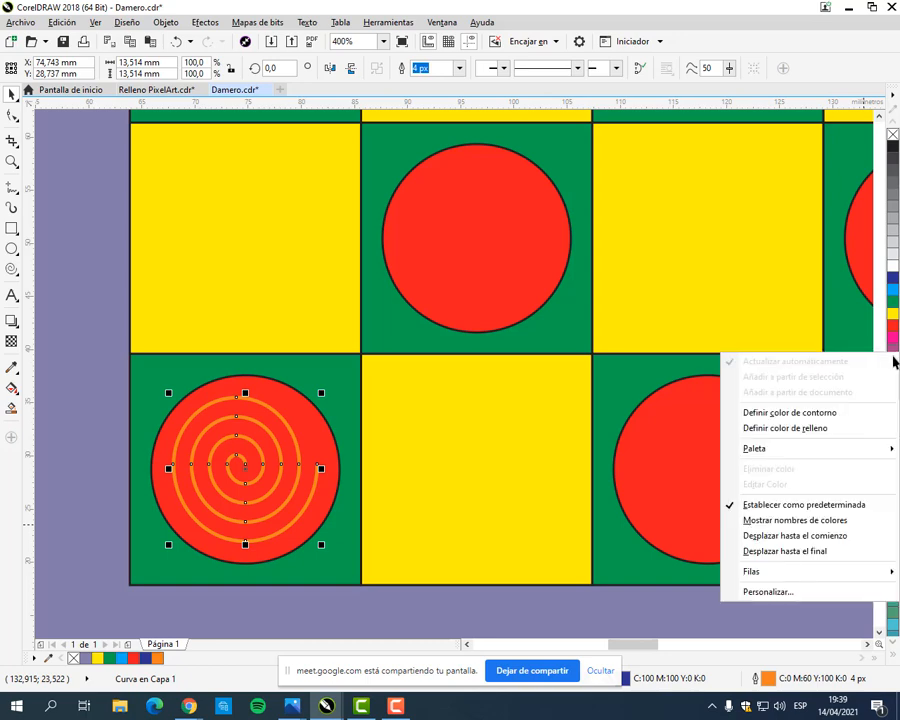
left_click(699, 7)
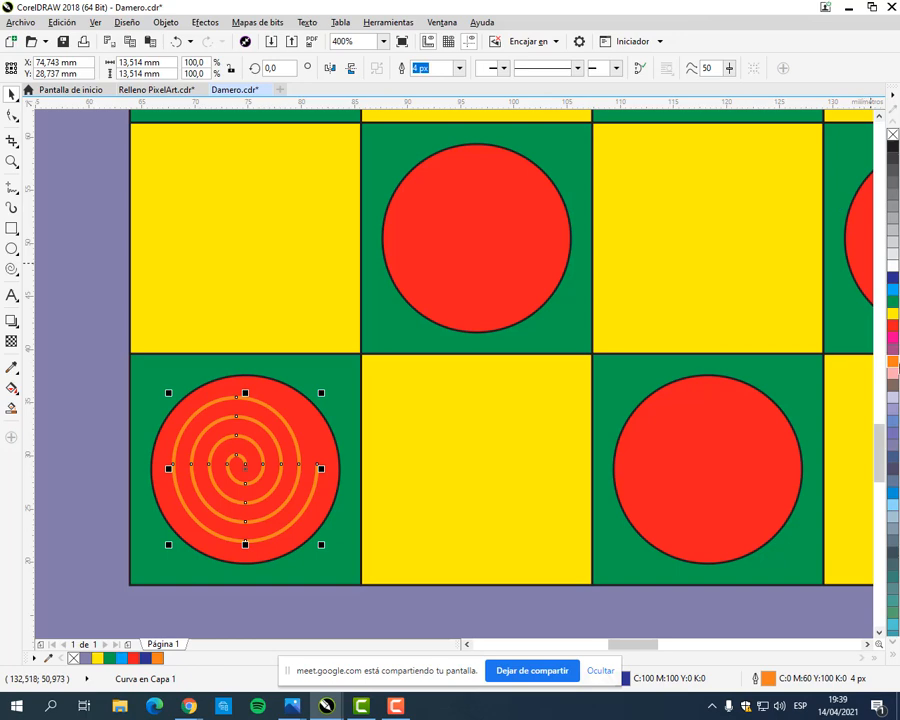
Step: Try shades related to Naranja on the red piece's spiral: fill C2 M50 Y100 K0 and outline C7 M100 Y100 K3
left_click(893, 367)
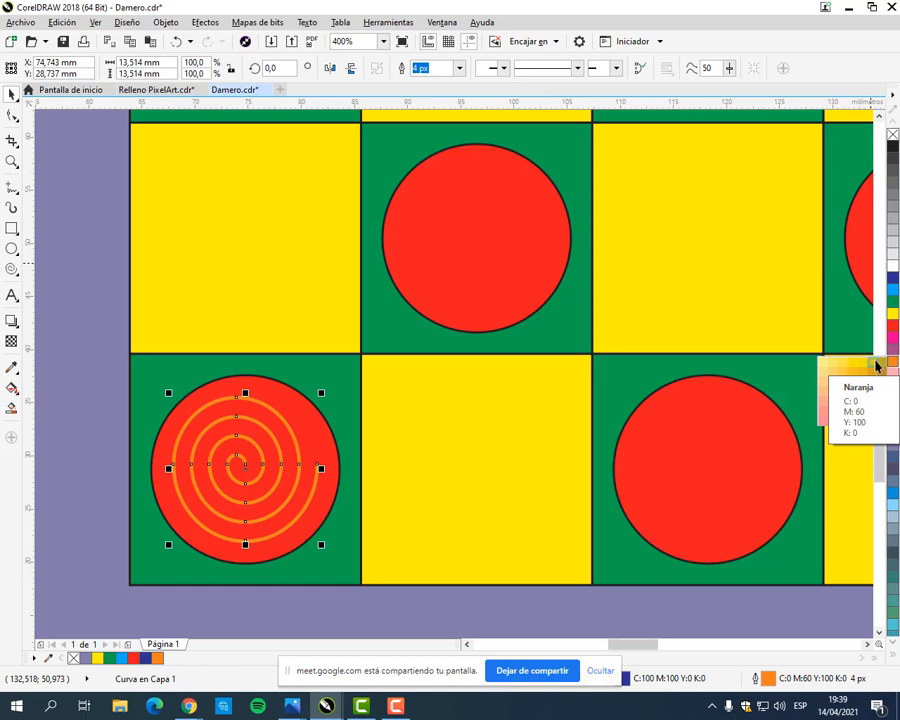
left_click(893, 365)
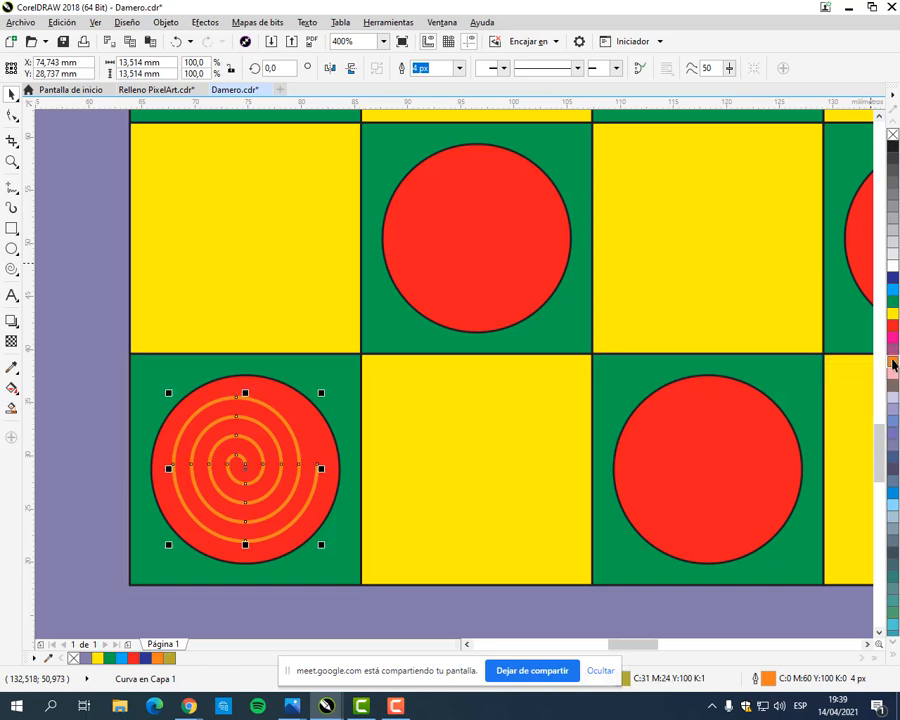
left_click(893, 365)
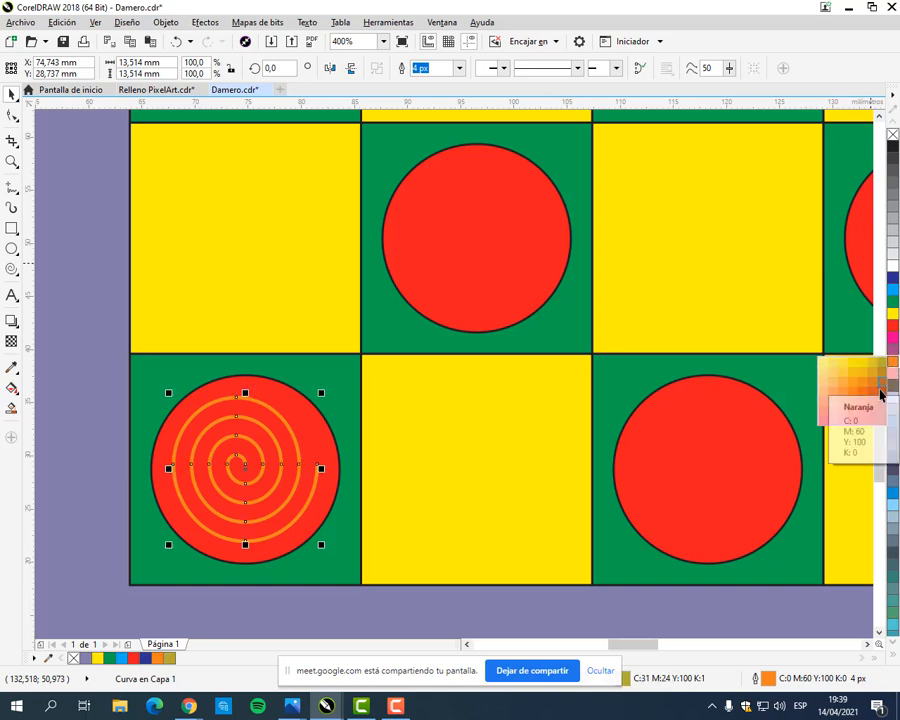
left_click(861, 385)
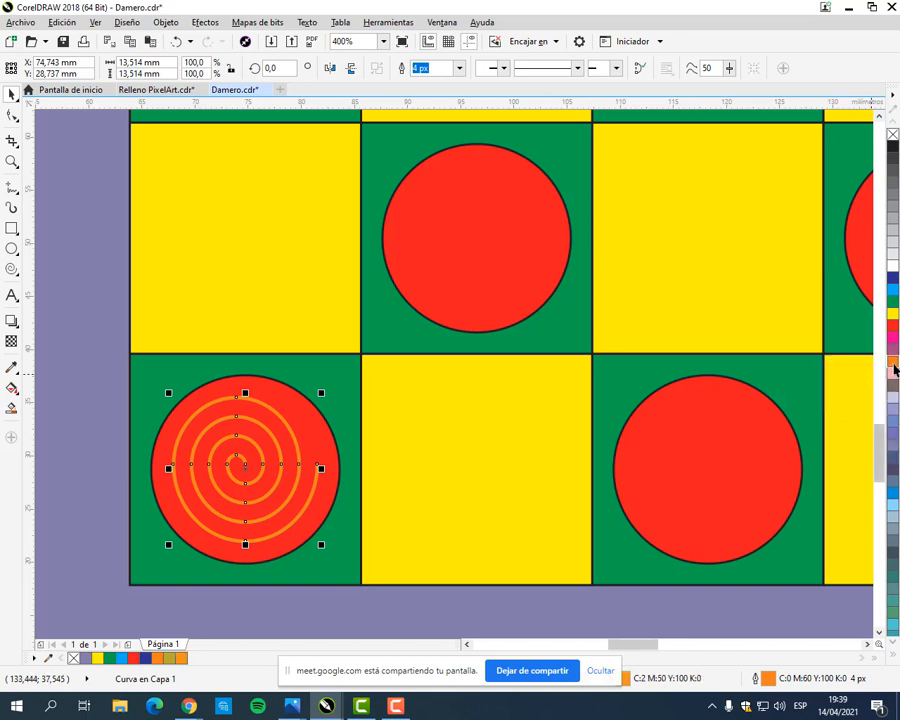
left_click(893, 366)
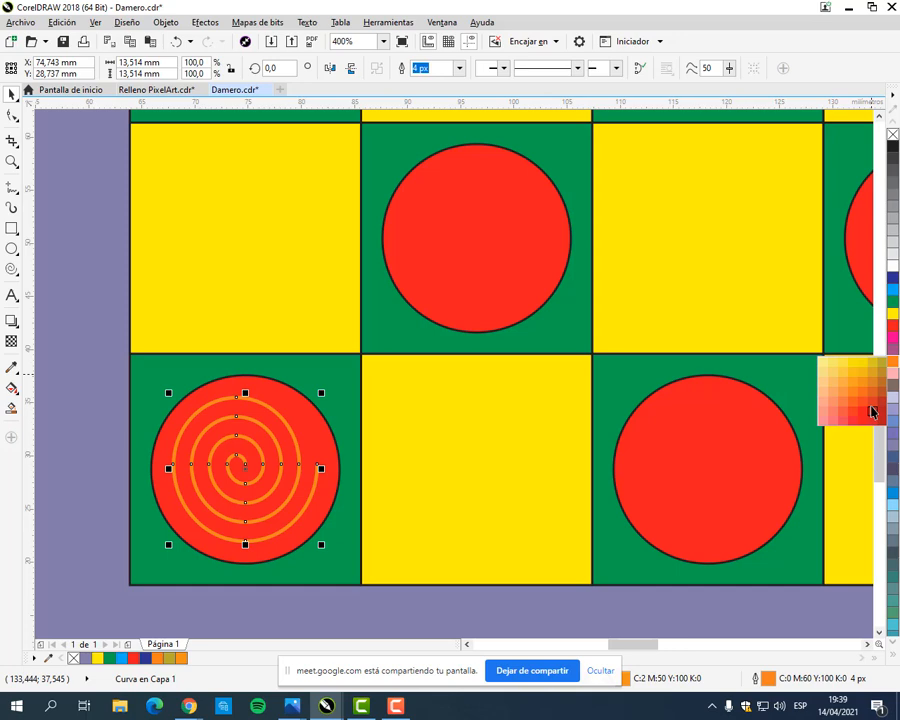
left_click(872, 411)
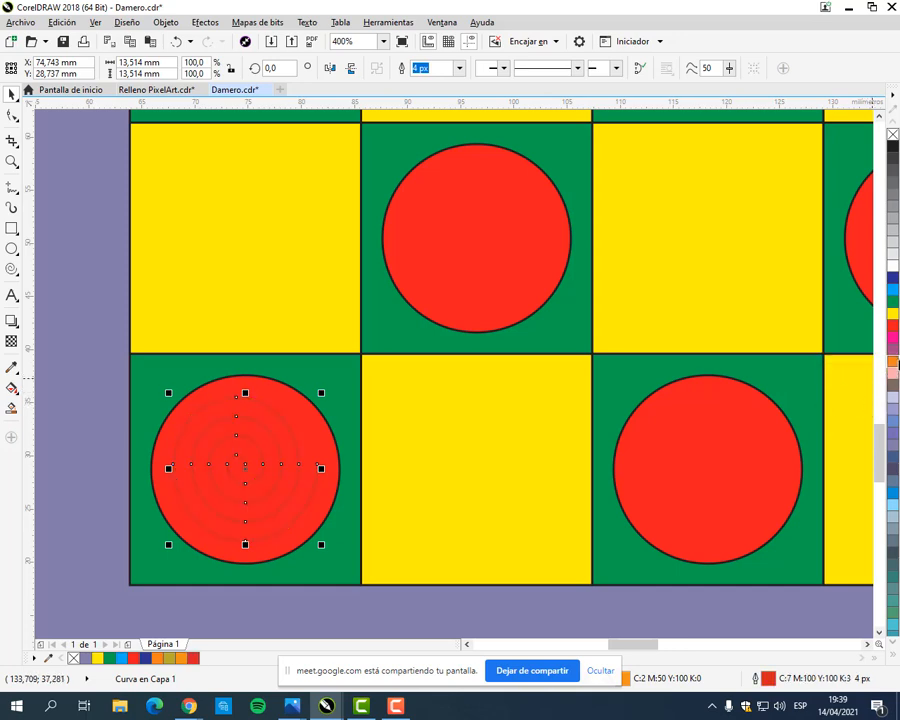
Step: Try the Naranja-related shade C3 M18 Y84 K0 on the outline of the red piece's spiral
left_click(893, 366)
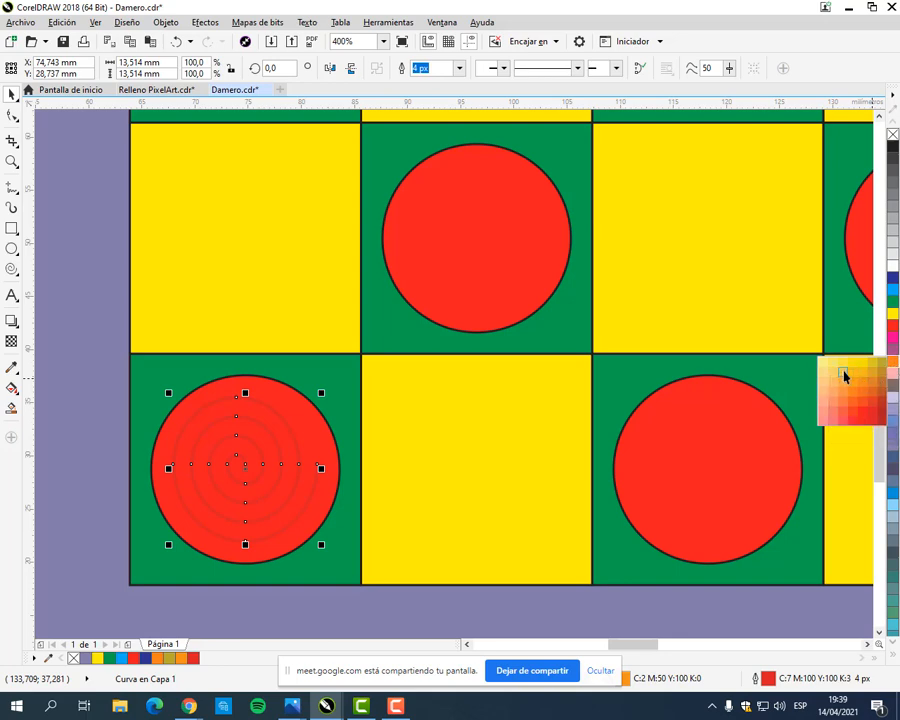
right_click(844, 376)
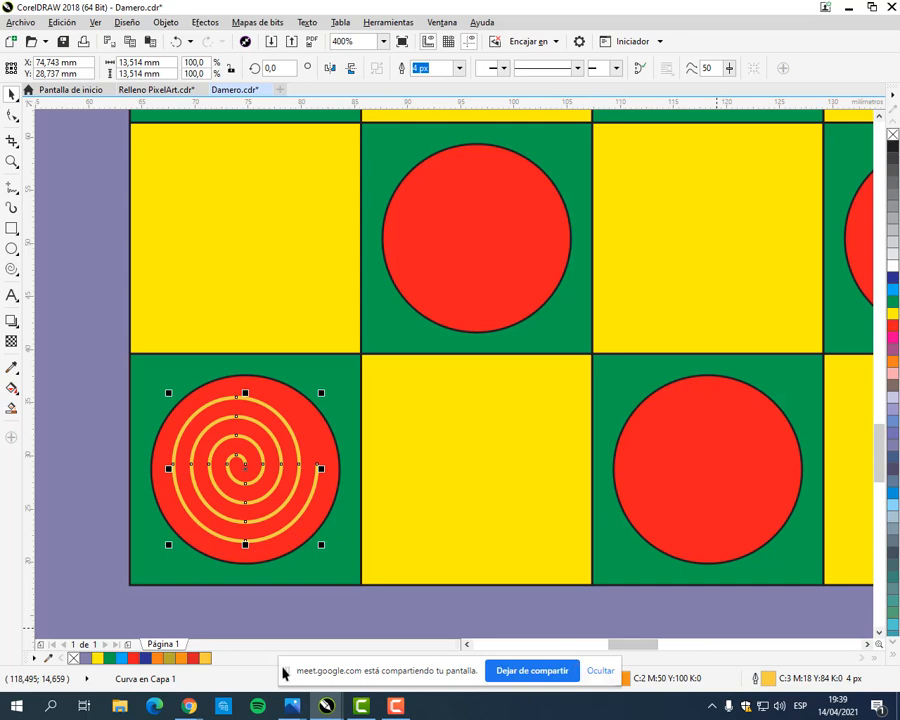
Step: Mix a custom outline colour of C0 M34 Y82 K0 for the red piece's spiral in the outline pen settings
left_click_drag(294, 674, 301, 629)
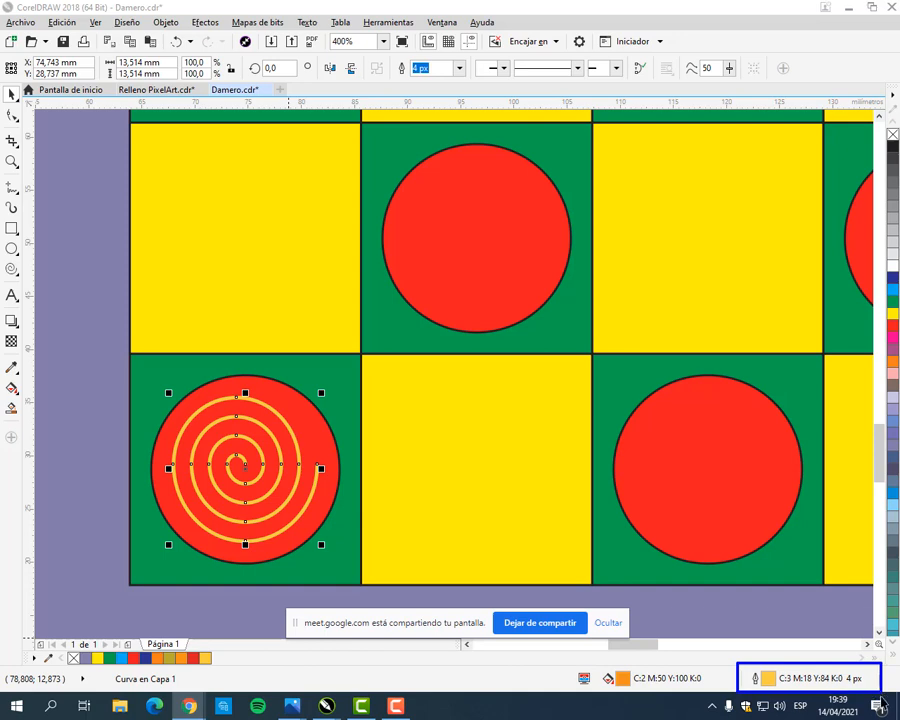
double_click(757, 683)
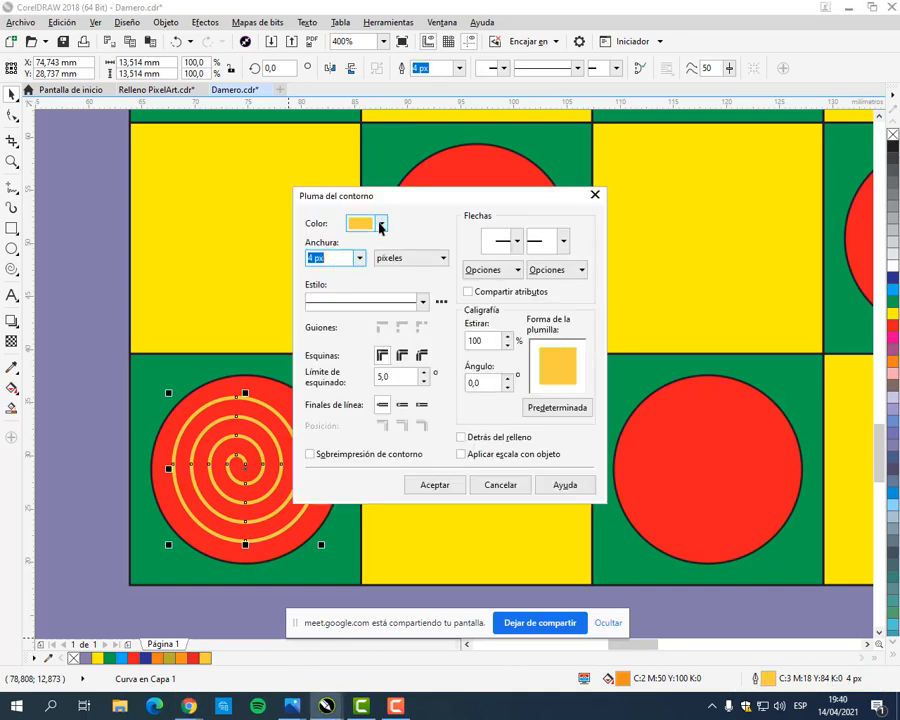
left_click(382, 225)
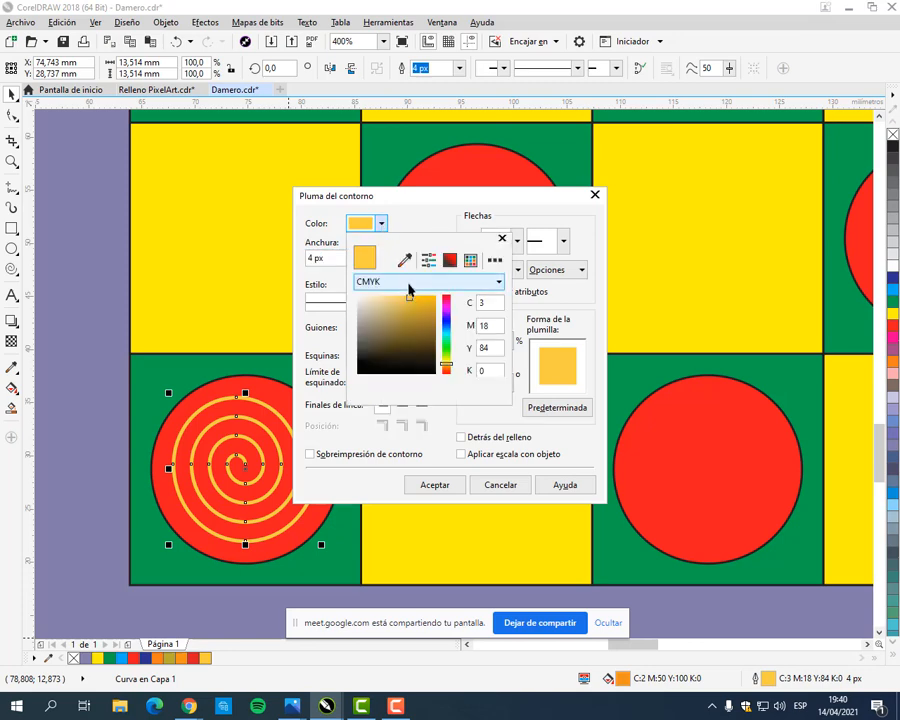
mouse_move(425, 301)
left_mouse_down()
mouse_move(427, 308)
mouse_move(432, 296)
left_mouse_up()
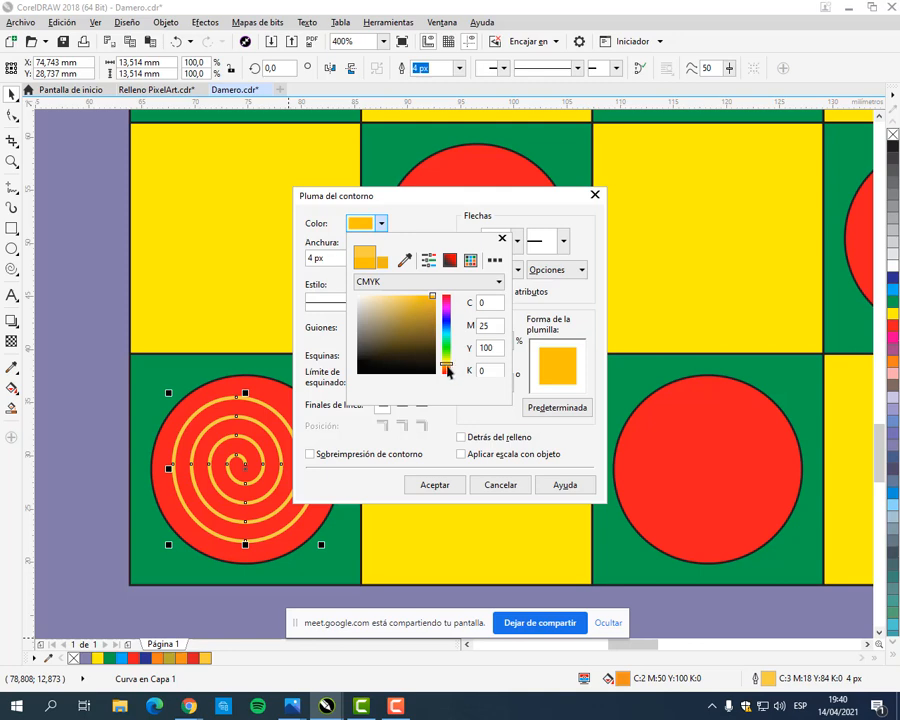
left_click_drag(447, 370, 447, 374)
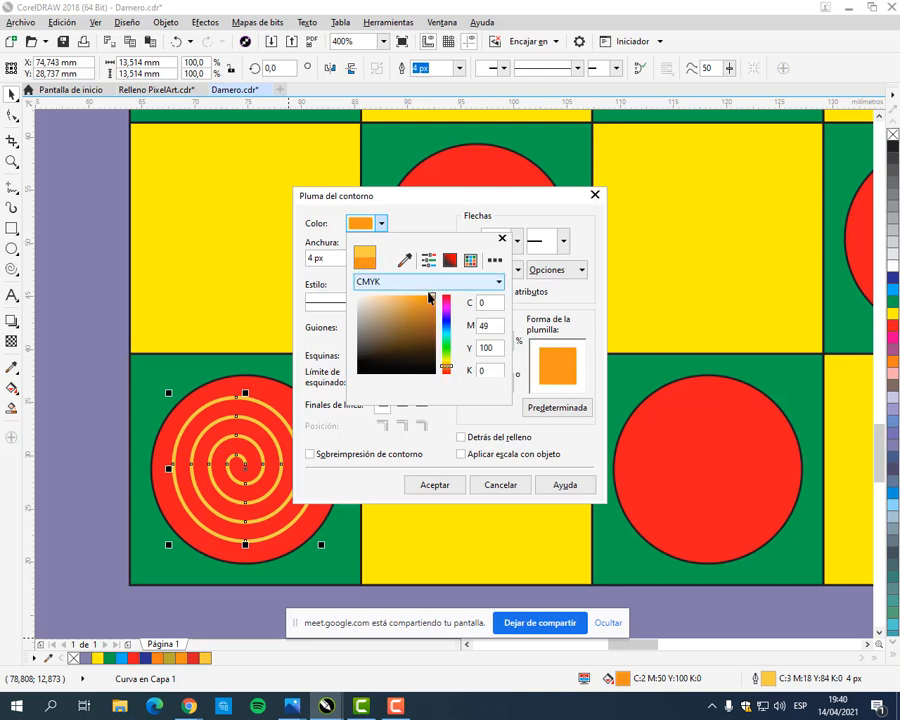
left_click_drag(429, 297, 410, 296)
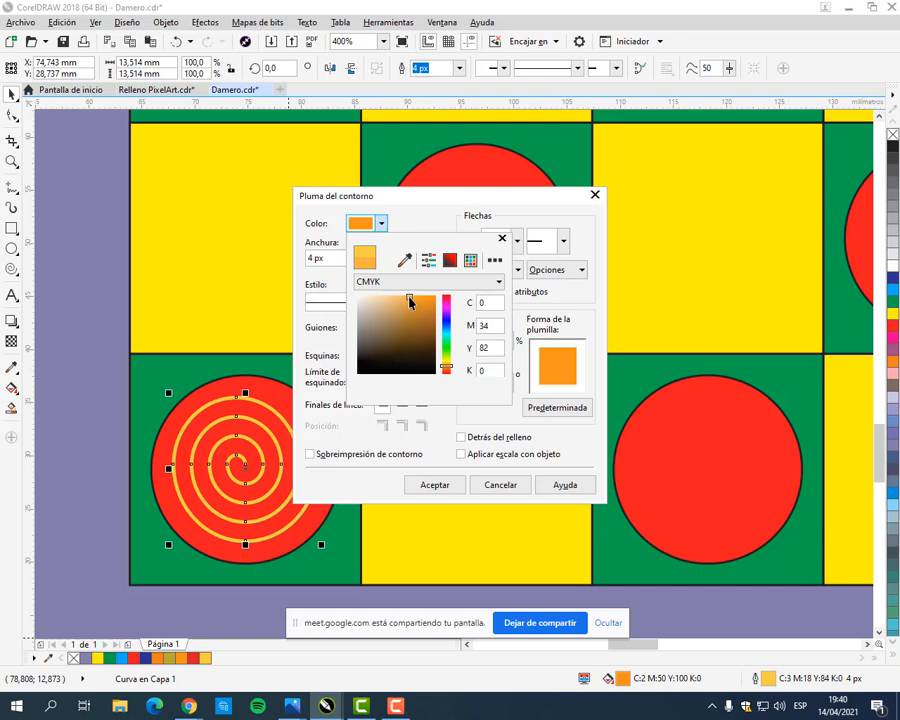
left_click(447, 484)
left_click(448, 484)
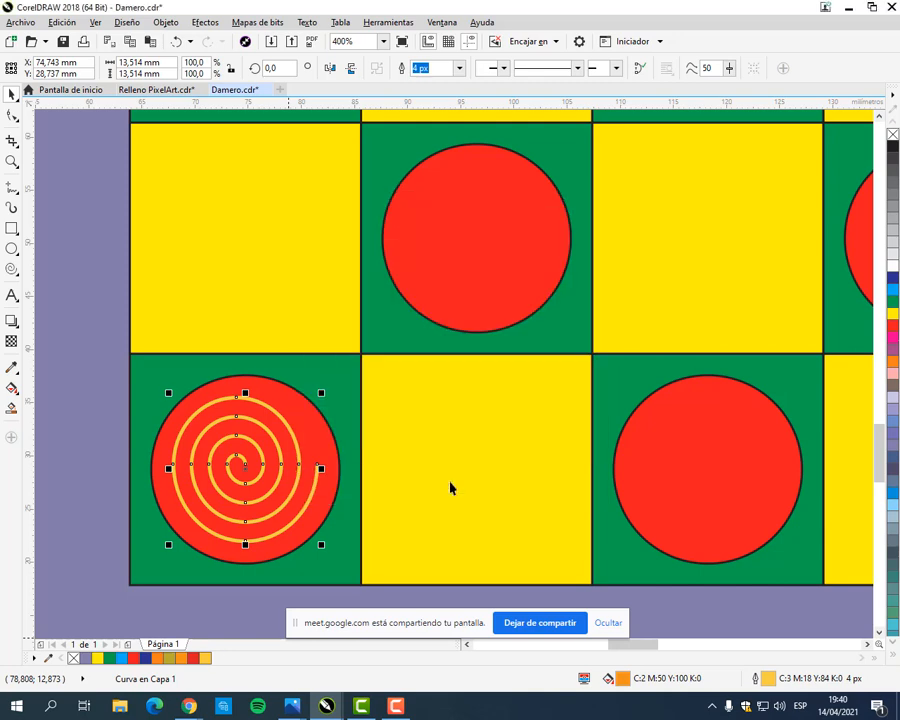
left_click(68, 396)
left_click(249, 445)
scroll(249, 445, "up", 2)
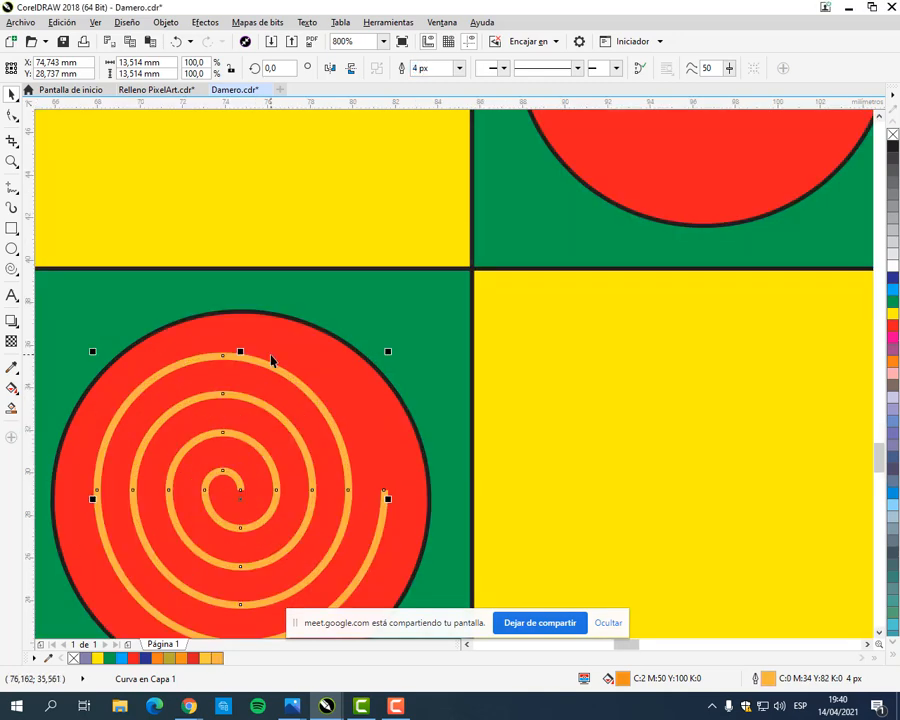
scroll(273, 391, "down", 1)
Step: Duplicate the orange spiral of the bottom row's first red piece using the current duplicate offset
left_click_drag(495, 473, 377, 504)
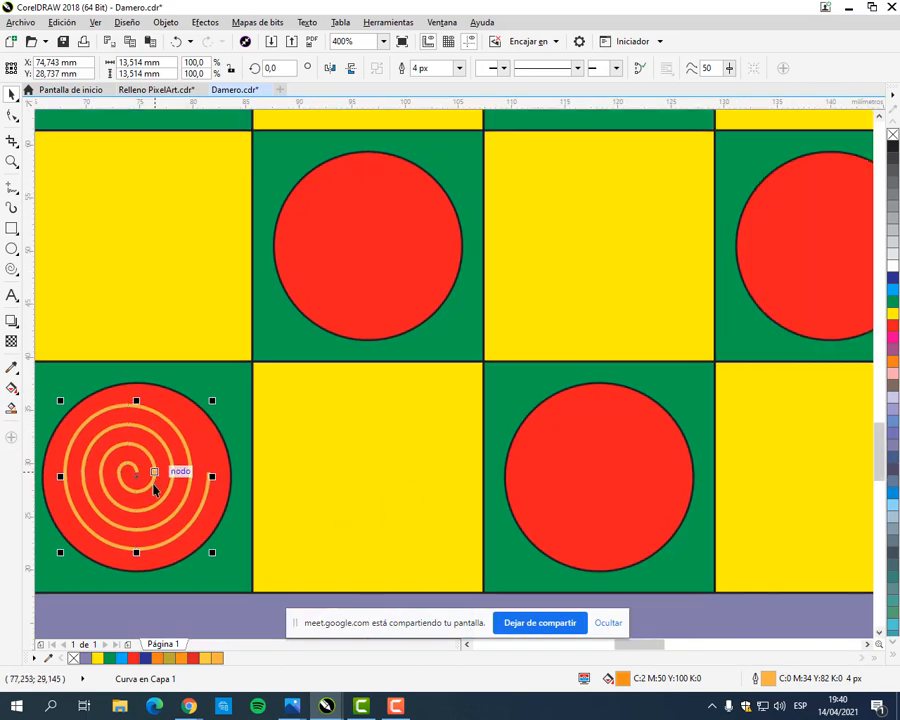
key("ctrl+d")
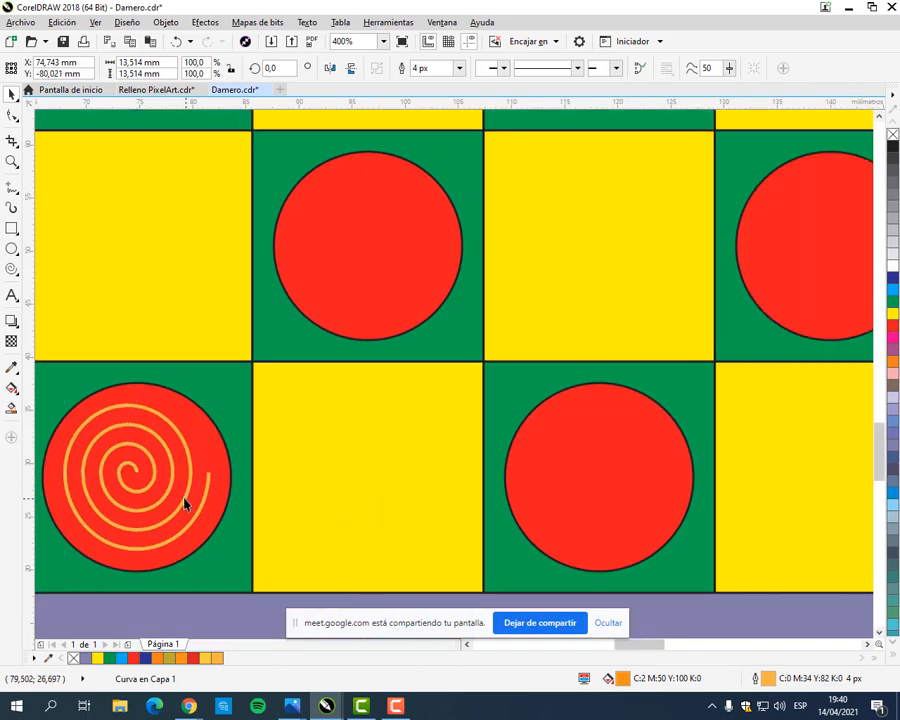
scroll(167, 465, "down", 2)
scroll(171, 460, "up", 1)
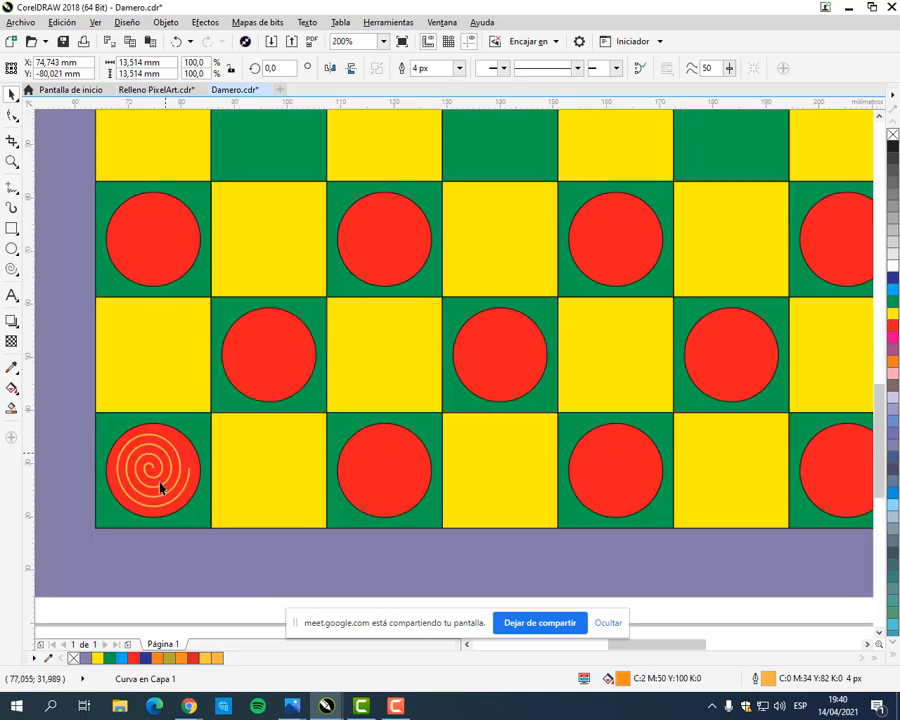
left_click(161, 574)
Step: Copy the spiral onto the first red piece one row up and duplicate it with that offset onto the next row's second piece
left_click(162, 474)
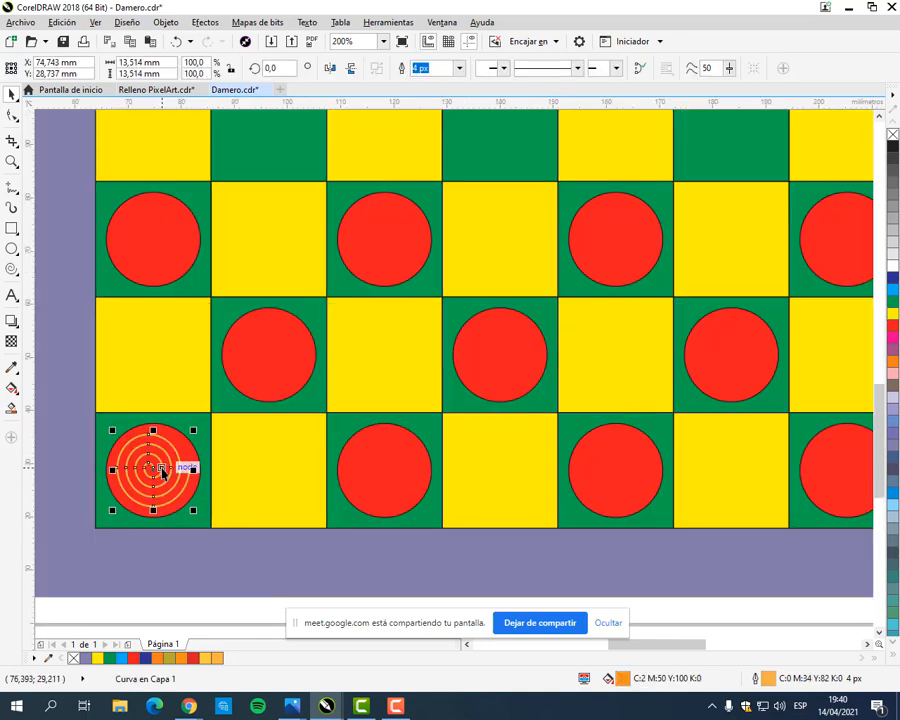
left_click_drag(162, 472, 458, 291)
scroll(178, 448, "up", 2)
scroll(458, 291, "down", 2)
left_click_drag(545, 330, 355, 382)
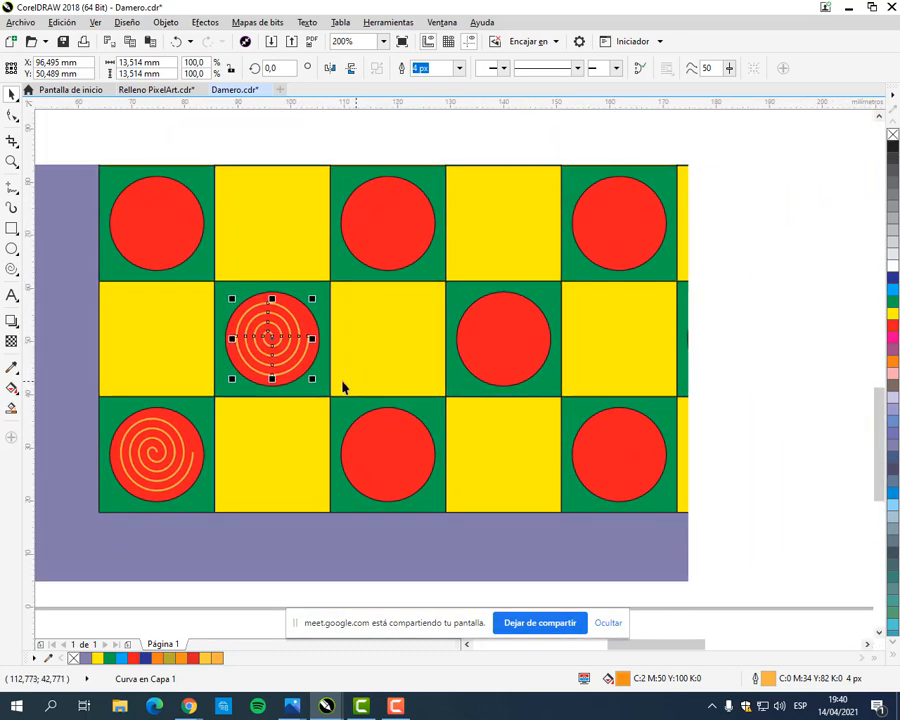
key("ctrl+d")
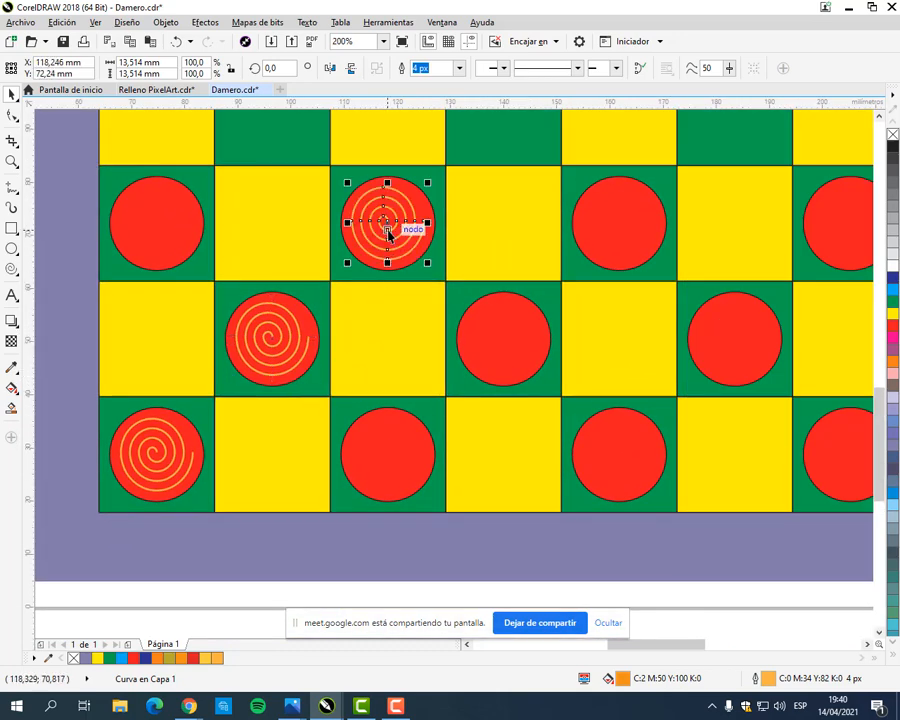
scroll(404, 212, "down", 1)
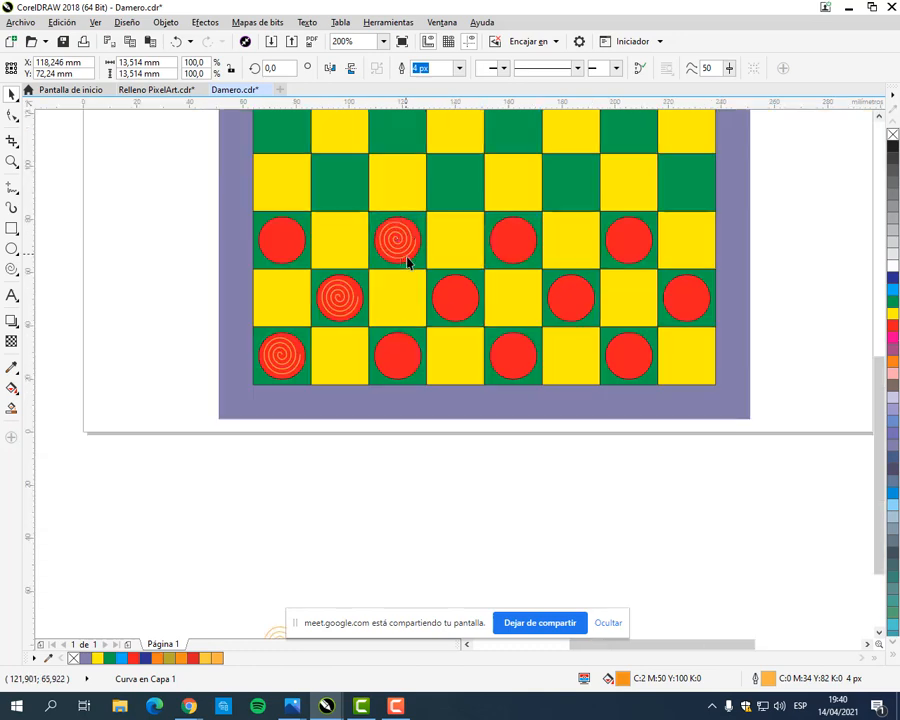
left_click(170, 213)
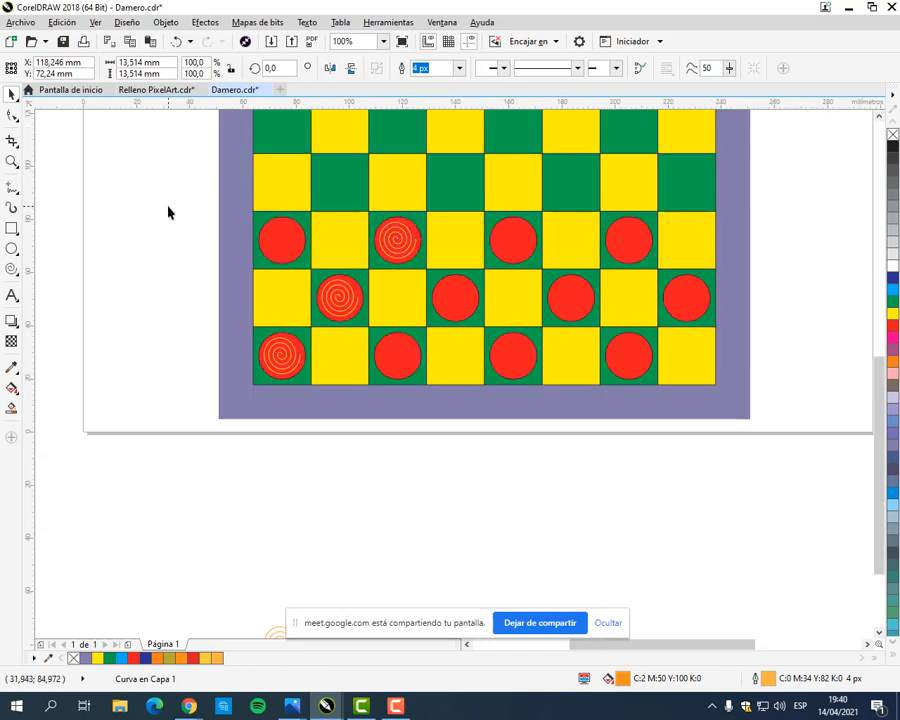
Step: Copy the spiral from the upper red row onto the second red piece of the middle red row, centred on it
left_click(398, 250)
scroll(408, 245, "up", 1)
left_click_drag(394, 258, 648, 503)
scroll(404, 233, "up", 2)
scroll(640, 490, "down", 1)
left_click_drag(606, 474, 476, 452)
scroll(477, 459, "down", 1)
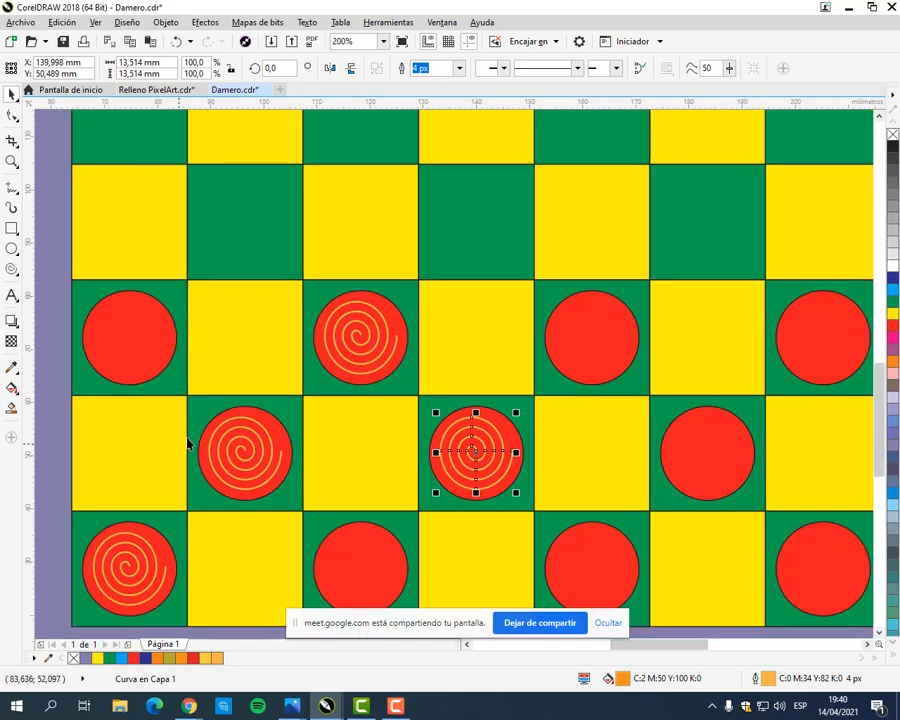
Step: Duplicate the middle red row's two spirals together and centre them on the second and third red pieces of the bottom row
scroll(187, 440, "down", 1)
left_click_drag(75, 402, 370, 483)
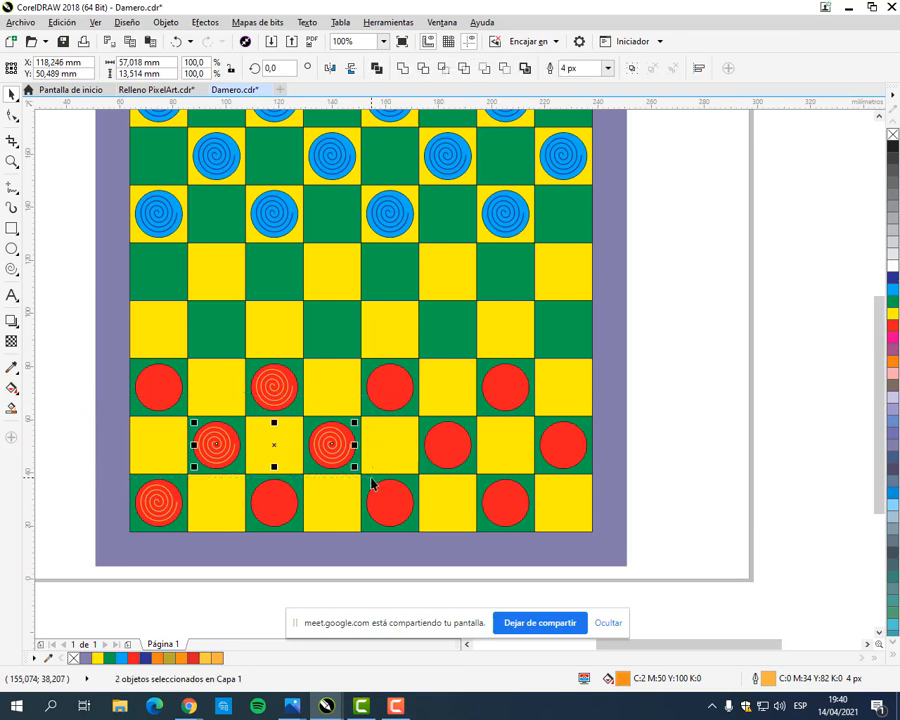
key("ctrl+d")
scroll(226, 488, "up", 1)
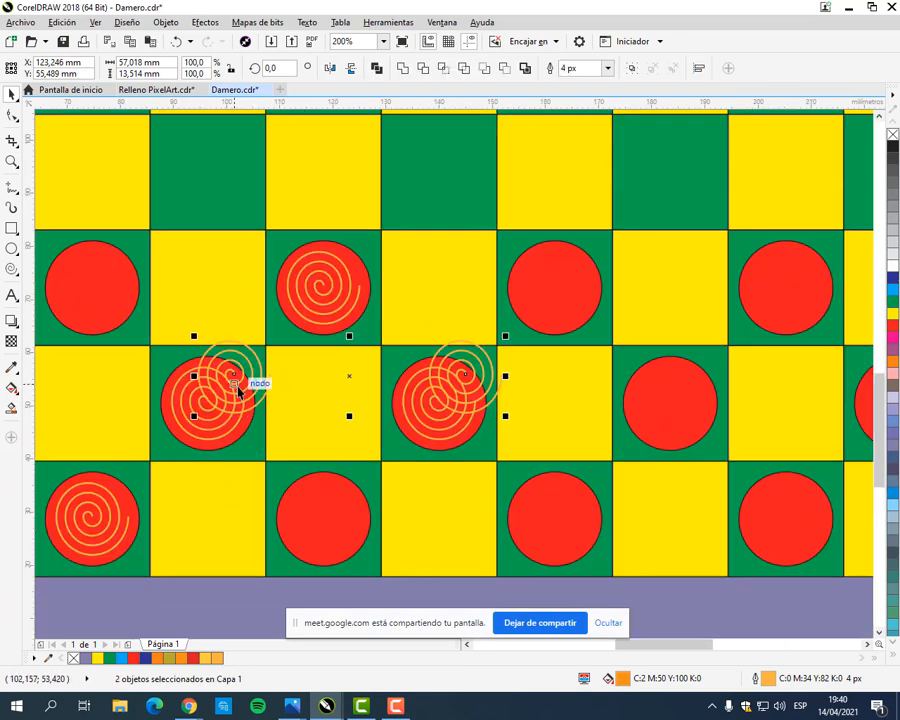
left_click_drag(236, 386, 327, 529)
left_click_drag(514, 532, 283, 440)
scroll(329, 483, "down", 1)
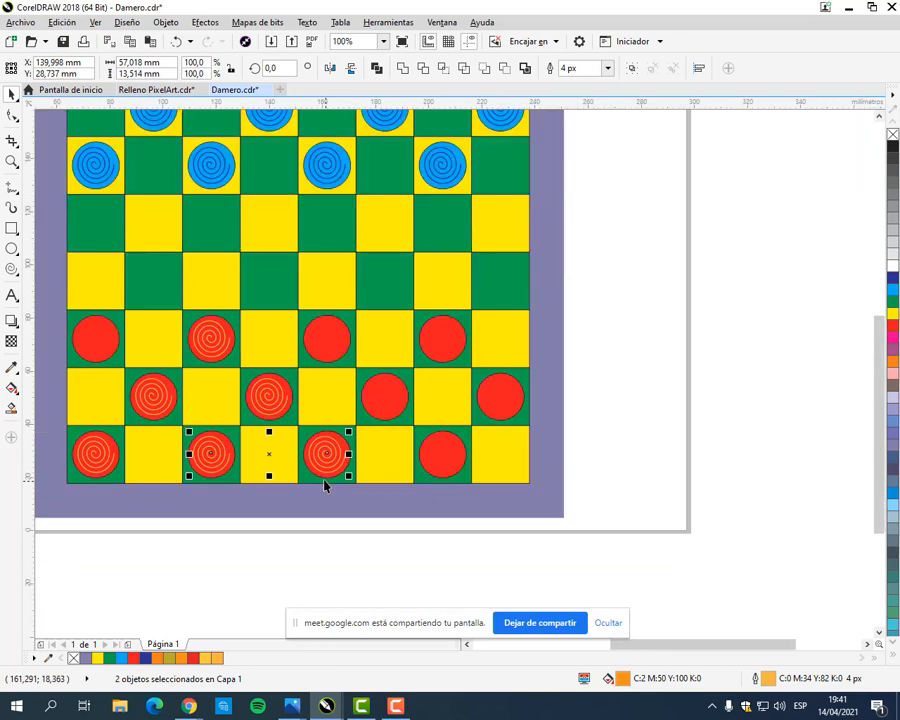
Step: Duplicate the spiral of the bottom row's third red piece and centre the copy on the fourth piece
left_click(323, 527)
left_click(323, 462)
scroll(323, 462, "up", 1)
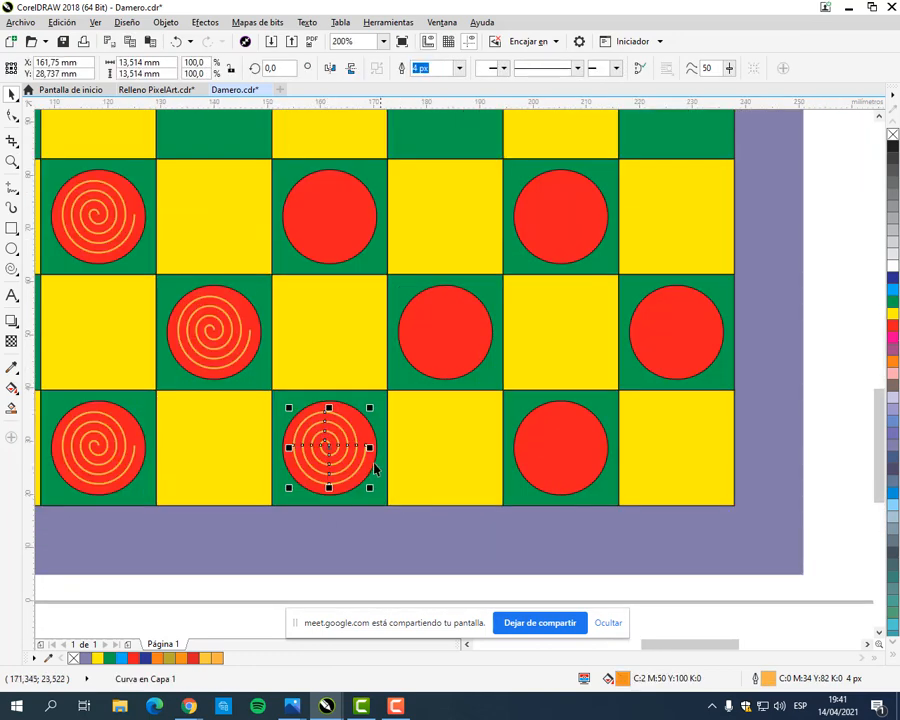
key("ctrl+d")
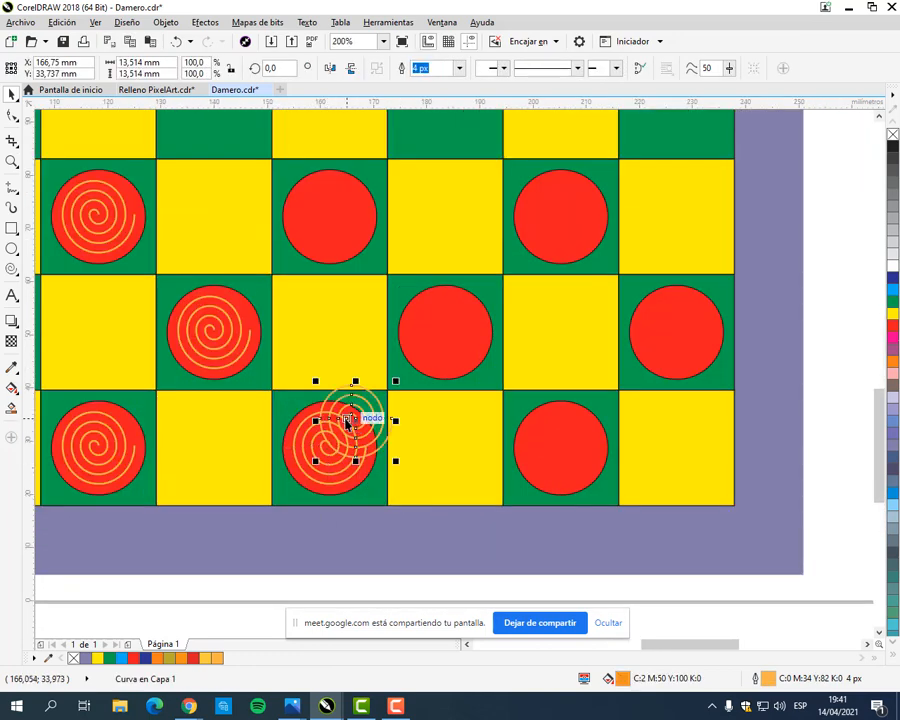
scroll(356, 428, "up", 2)
scroll(340, 416, "down", 1)
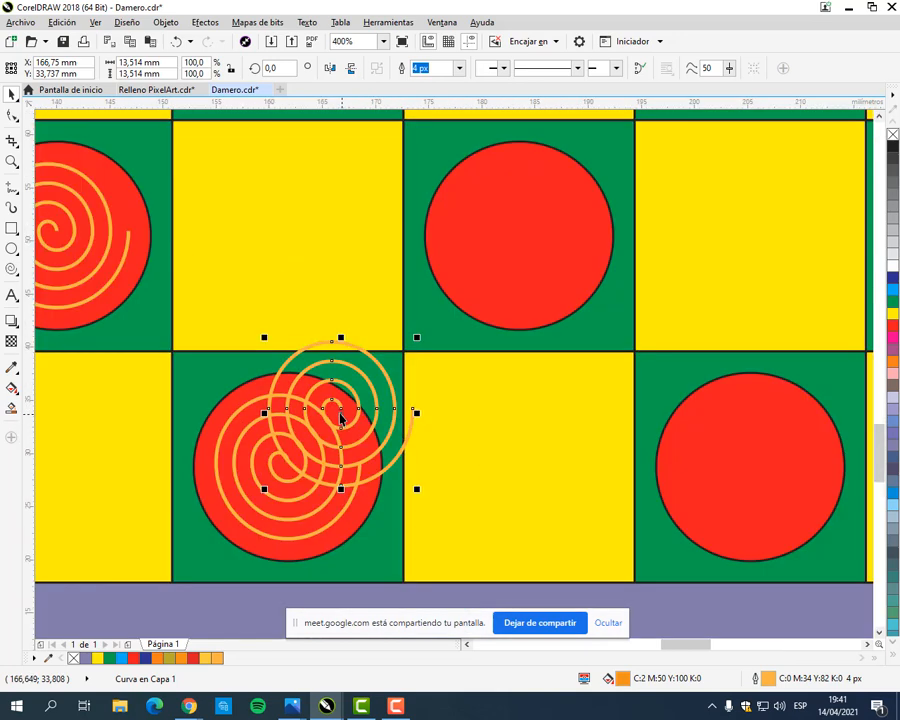
left_click_drag(340, 414, 597, 530)
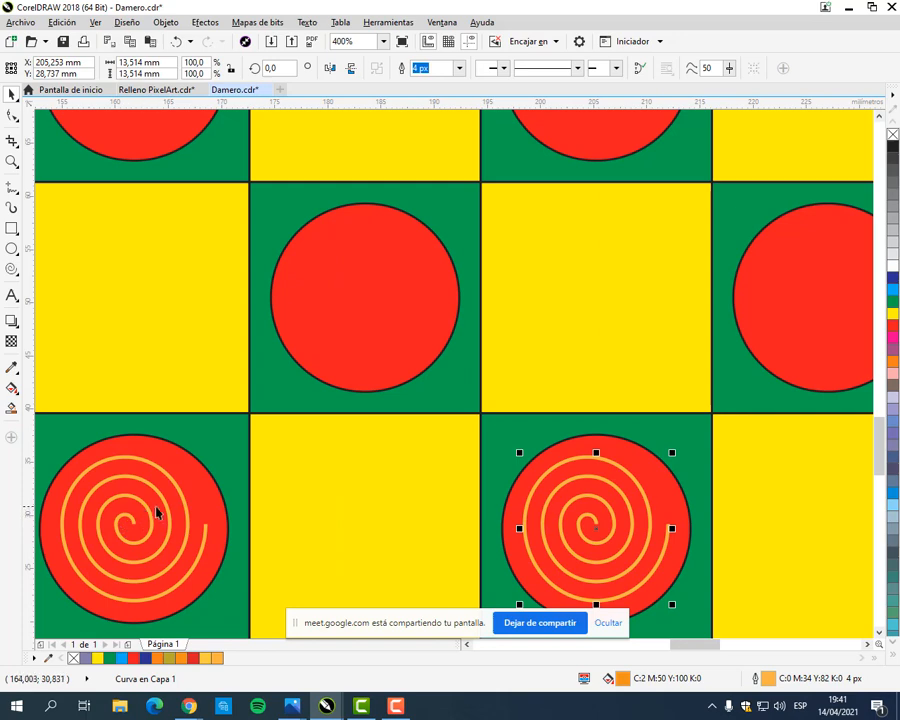
Step: Turn off snapping to objects
left_click(95, 22)
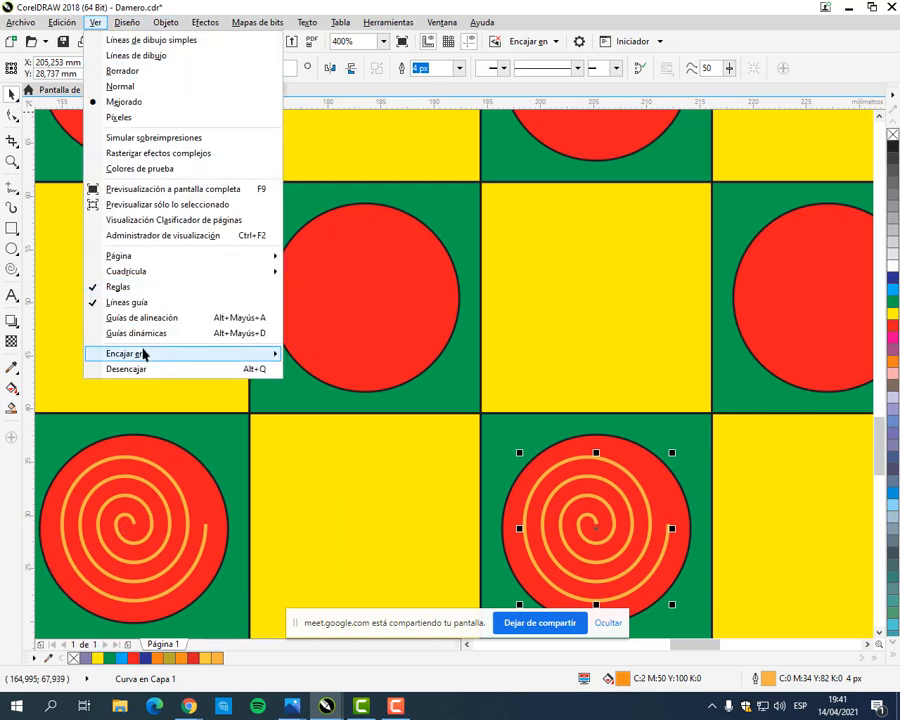
mouse_move(145, 355)
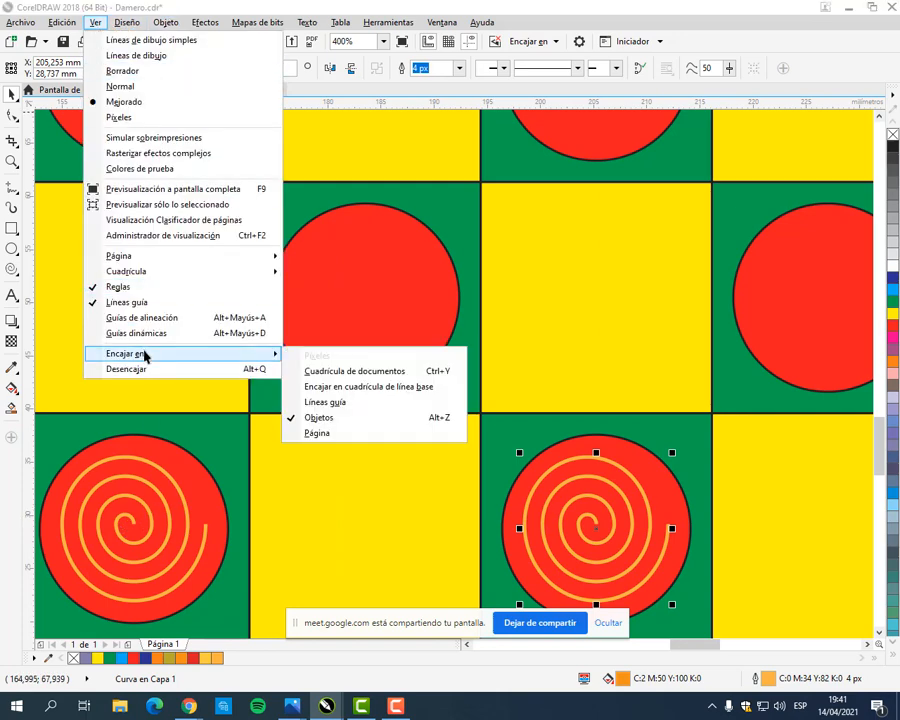
left_click(344, 421)
scroll(370, 403, "down", 1)
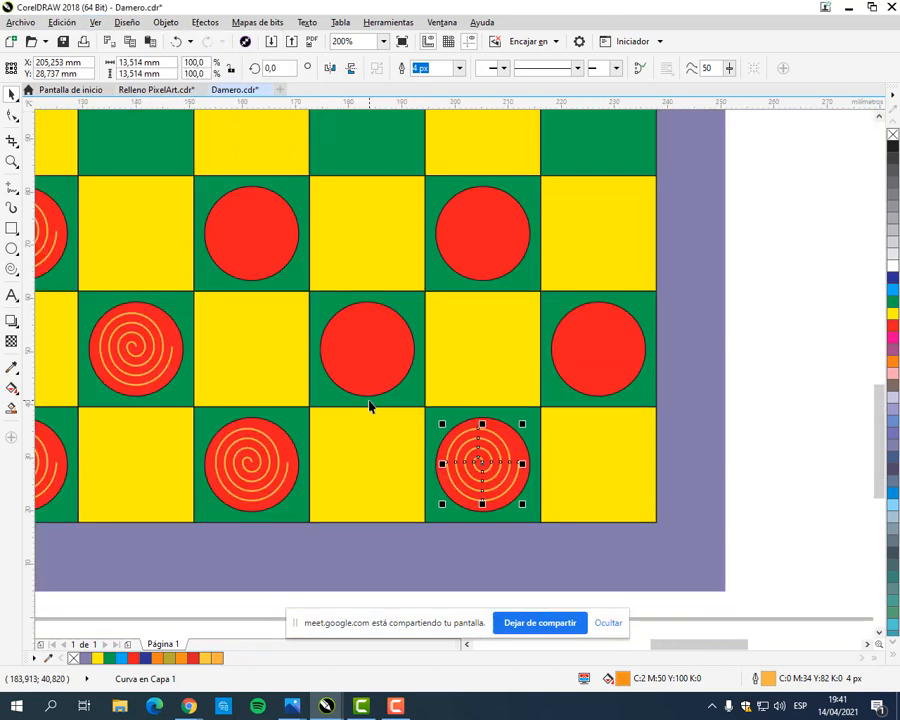
left_click(94, 22)
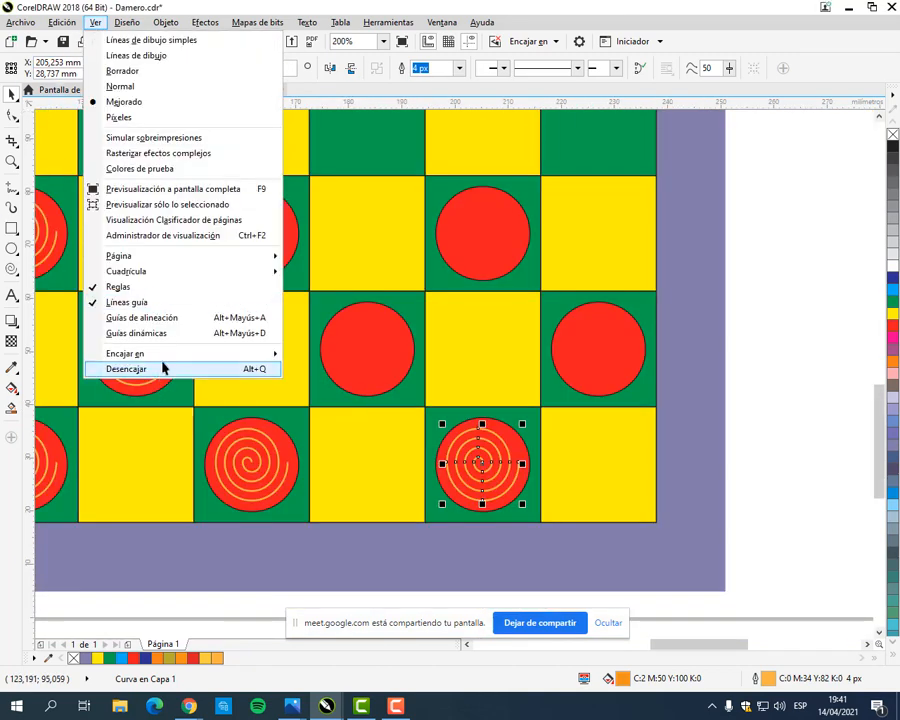
mouse_move(165, 357)
left_click(349, 416)
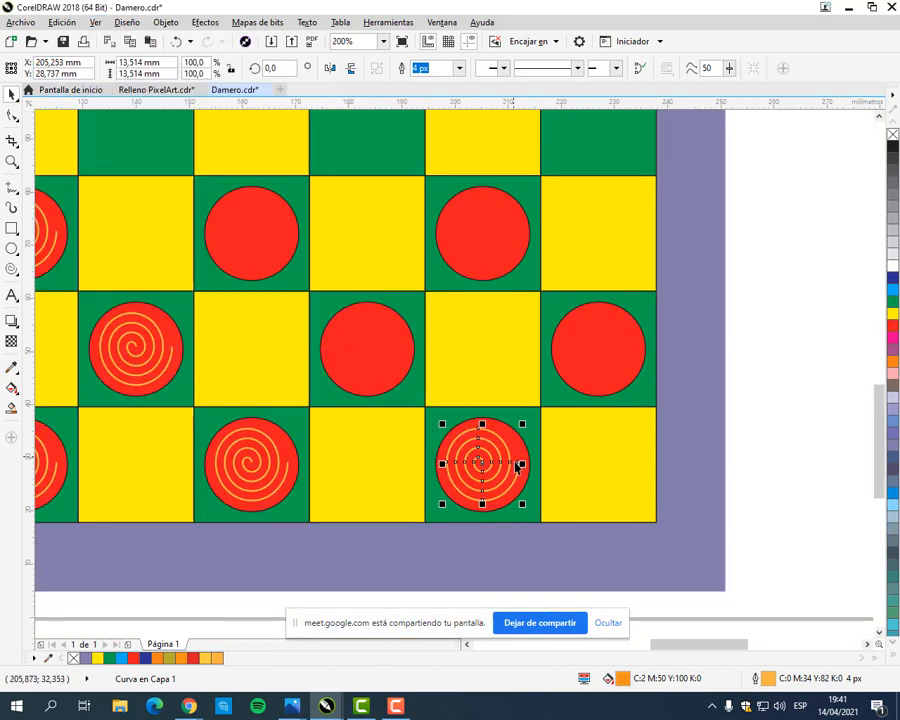
Step: Repeat the spiral duplication and place the copy by eye on the last red piece of the middle red row
key("ctrl+r")
left_click_drag(716, 472, 601, 354)
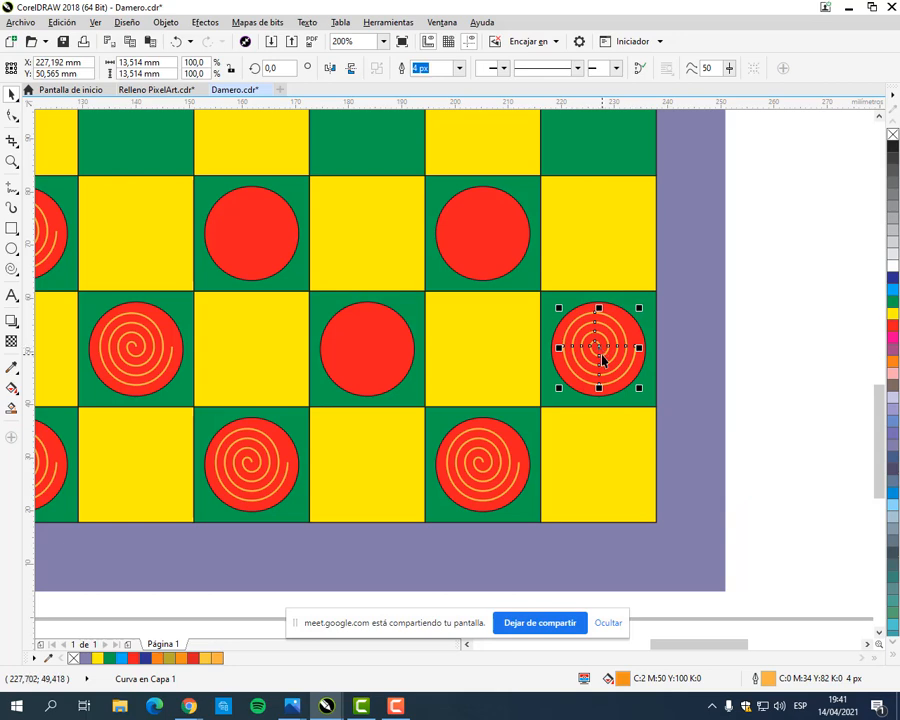
scroll(601, 354, "up", 2)
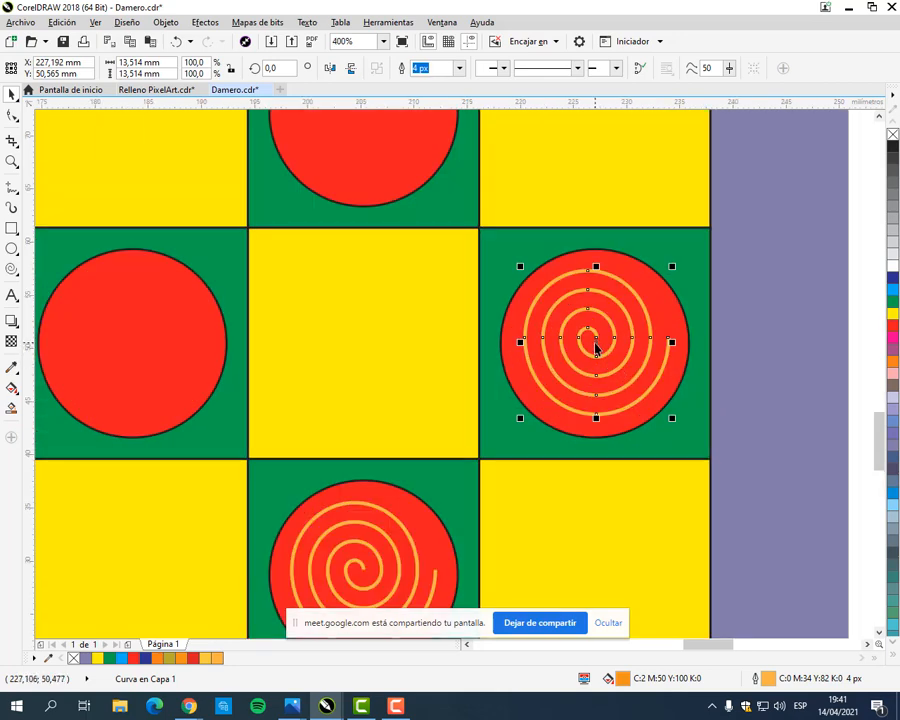
Step: Move the spiral off the last red piece of the middle red row and try to place it back by eye
left_click_drag(594, 343, 474, 321)
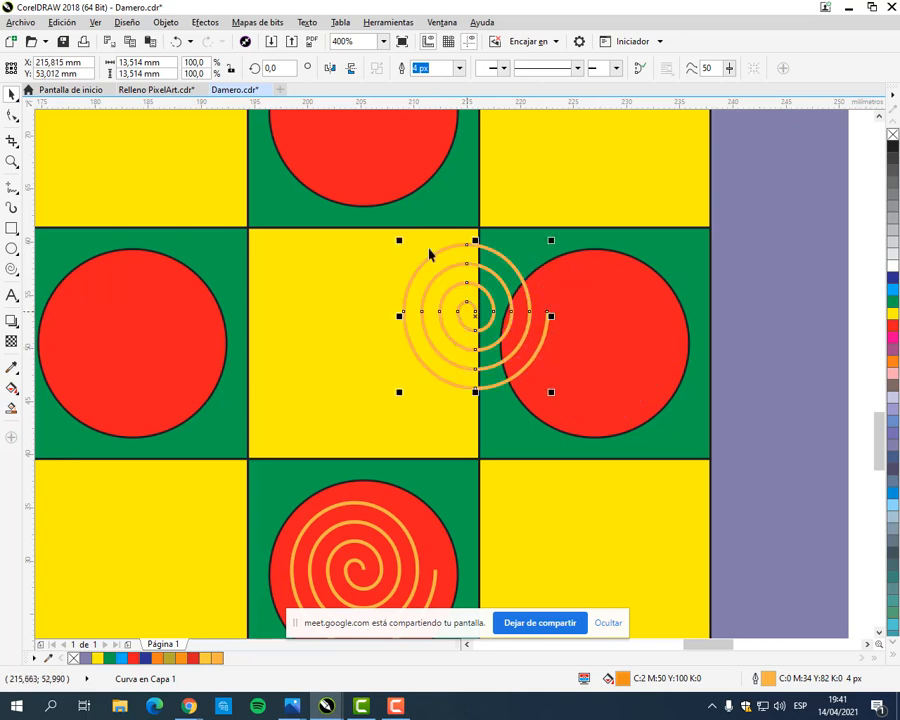
left_click(95, 22)
mouse_move(170, 361)
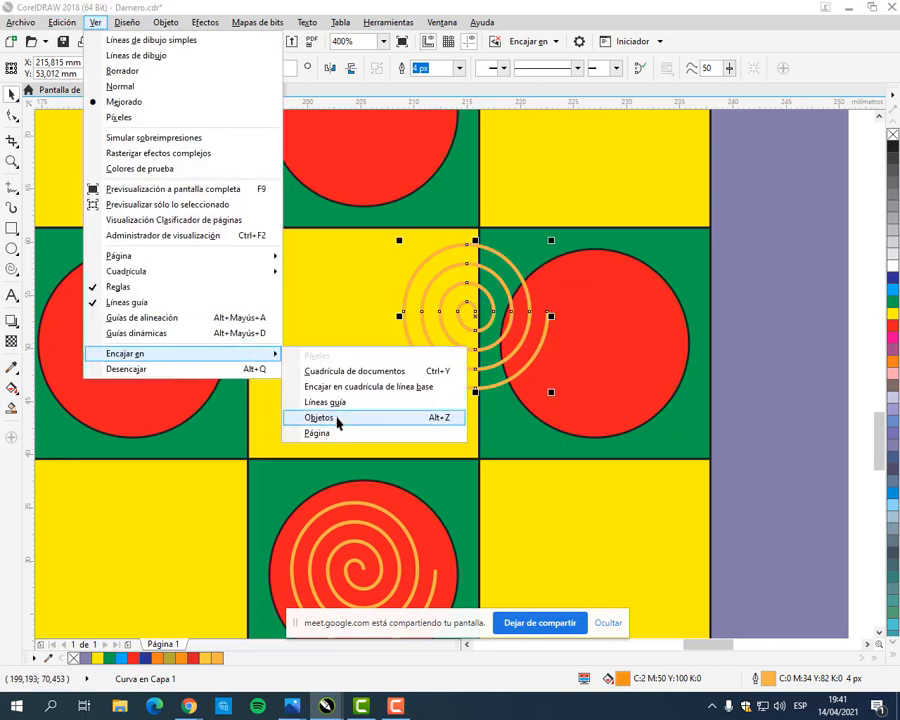
left_click(588, 312)
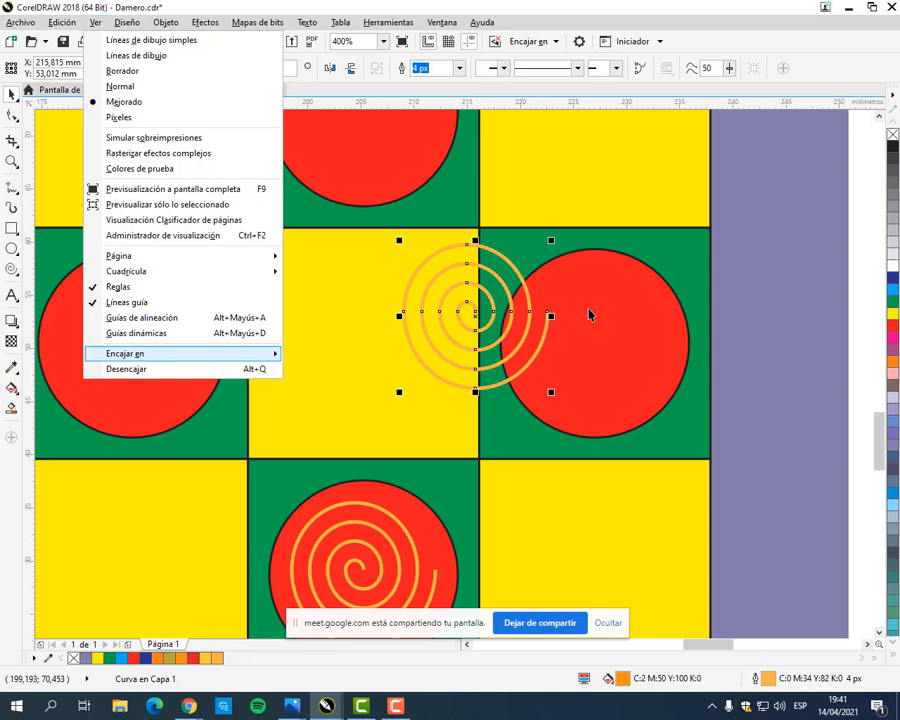
left_click_drag(480, 320, 578, 348)
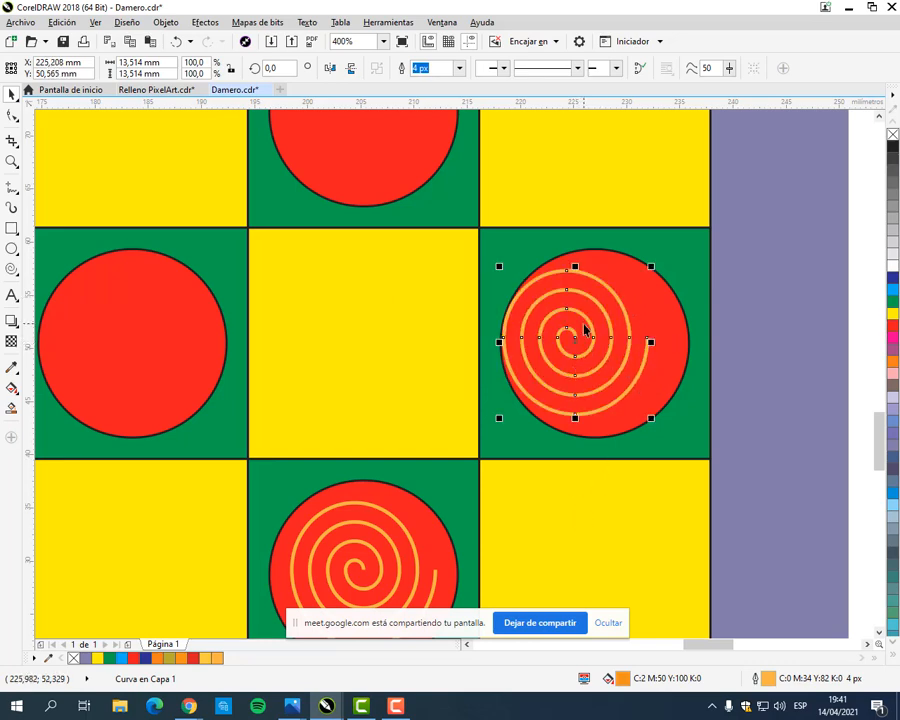
Step: Turn on snapping to objects and centre the spiral on the last red piece of the middle red row
left_click(94, 22)
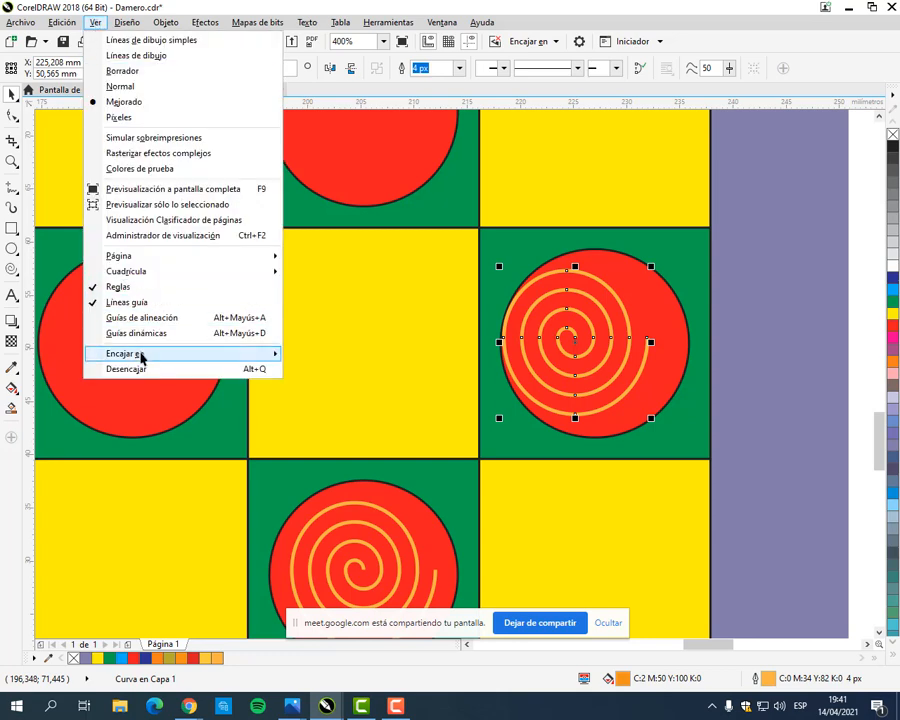
mouse_move(141, 357)
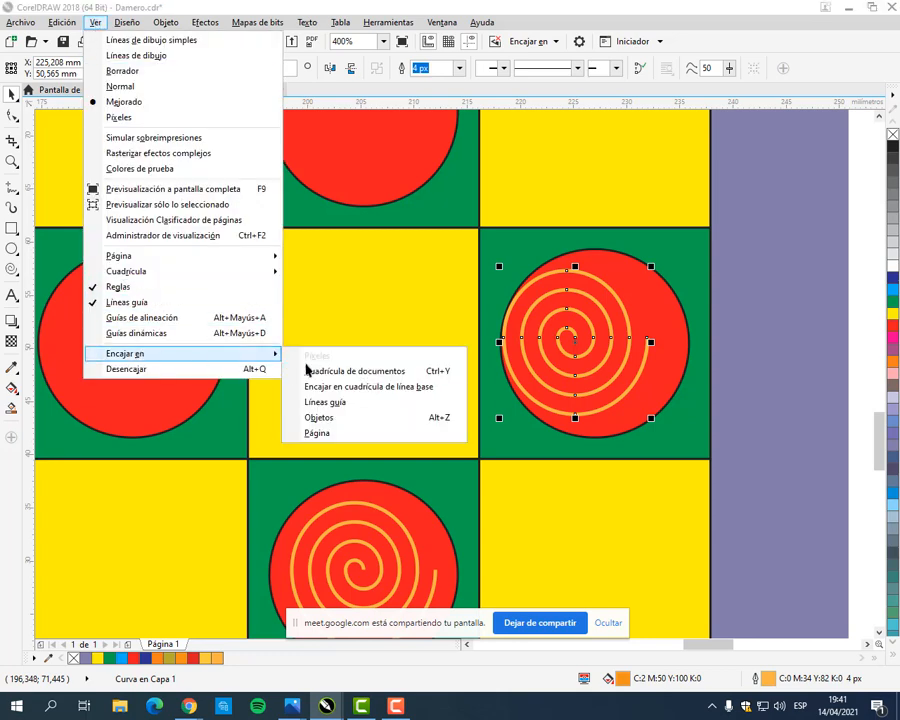
left_click(339, 419)
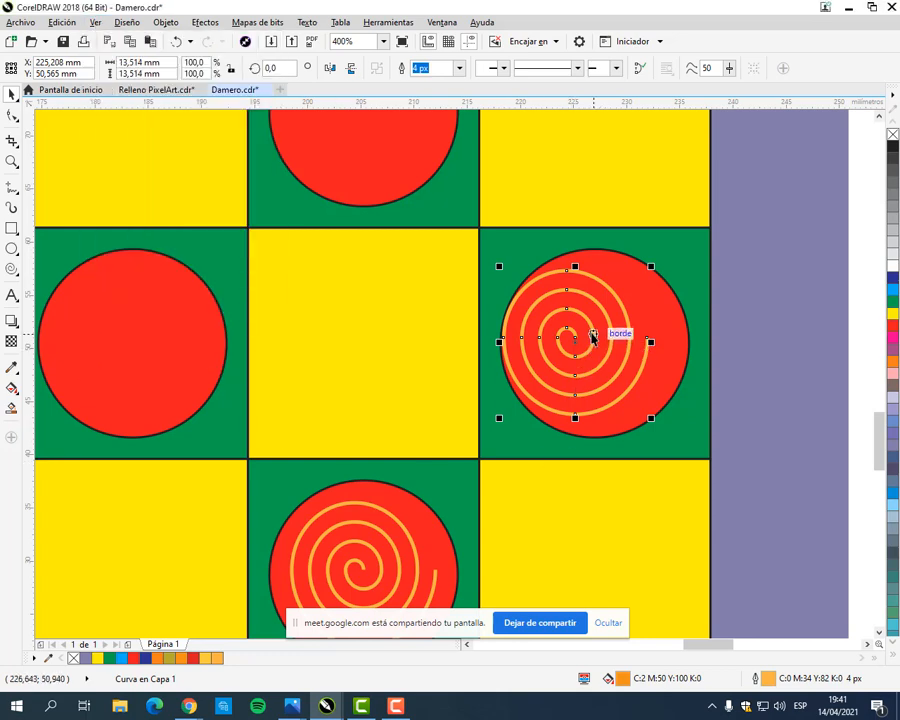
left_click_drag(577, 345, 596, 353)
Step: Duplicate the spiral of the middle red row's last piece and centre the copy on that row's third piece
scroll(421, 363, "down", 1)
left_click_drag(392, 380, 609, 372)
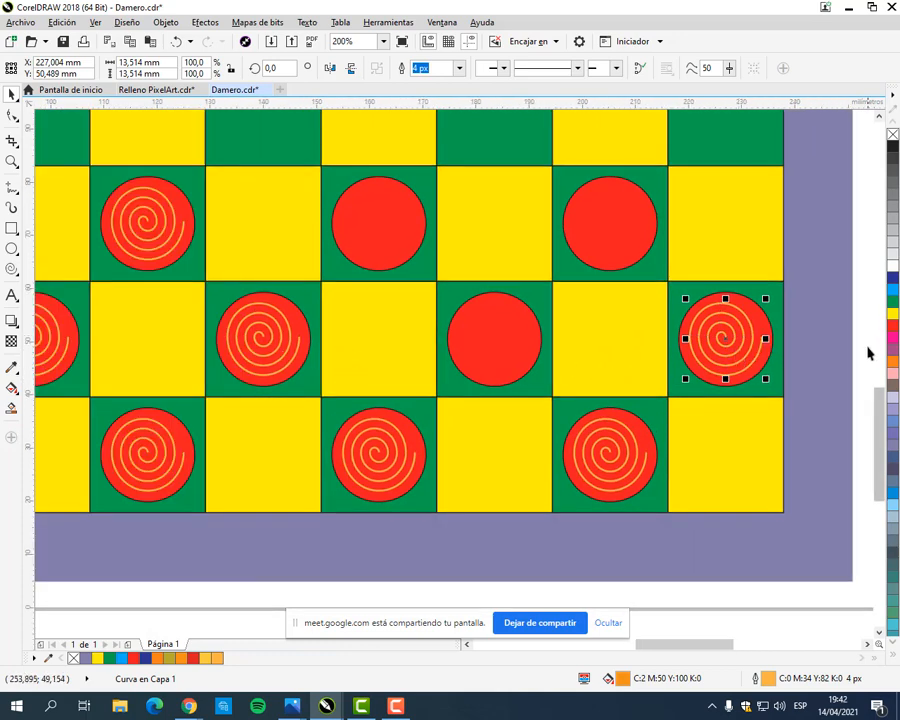
key("ctrl+d")
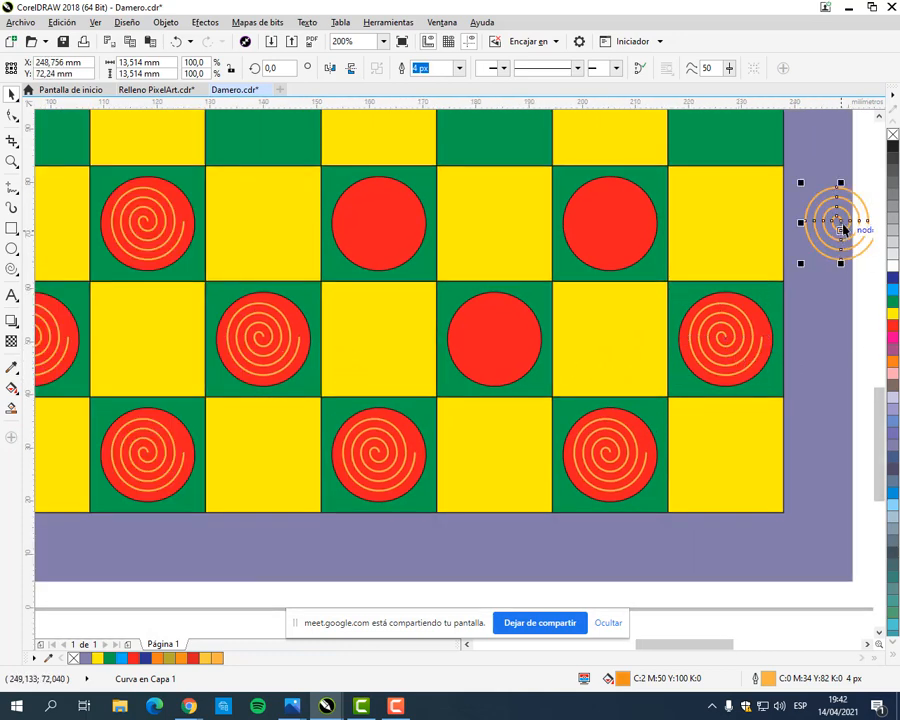
scroll(840, 228, "up", 1)
left_click_drag(840, 226, 455, 511)
scroll(461, 502, "down", 1)
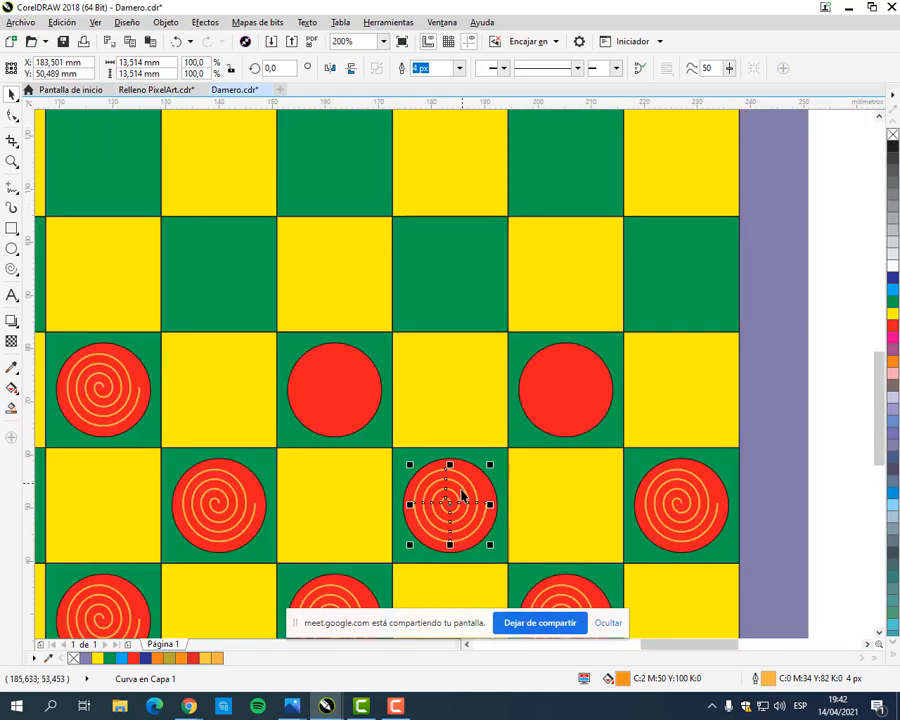
Step: Duplicate the spiral of the middle red row's first piece onto the first piece of the upper red row and save the file
left_click_drag(348, 515, 564, 430)
left_click(207, 418)
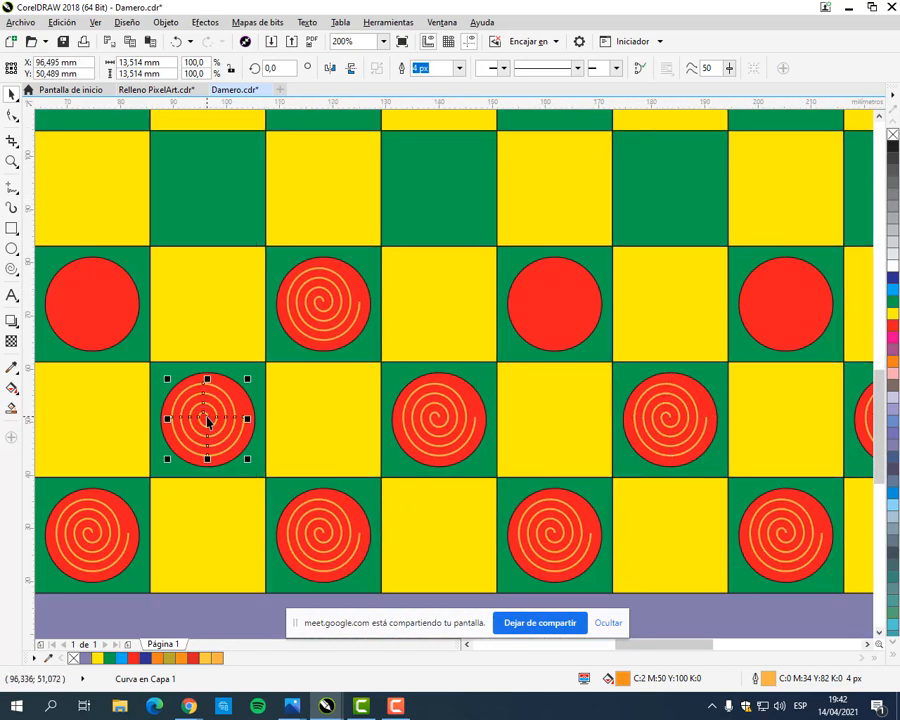
left_click_drag(207, 418, 526, 481)
scroll(357, 378, "up", 1)
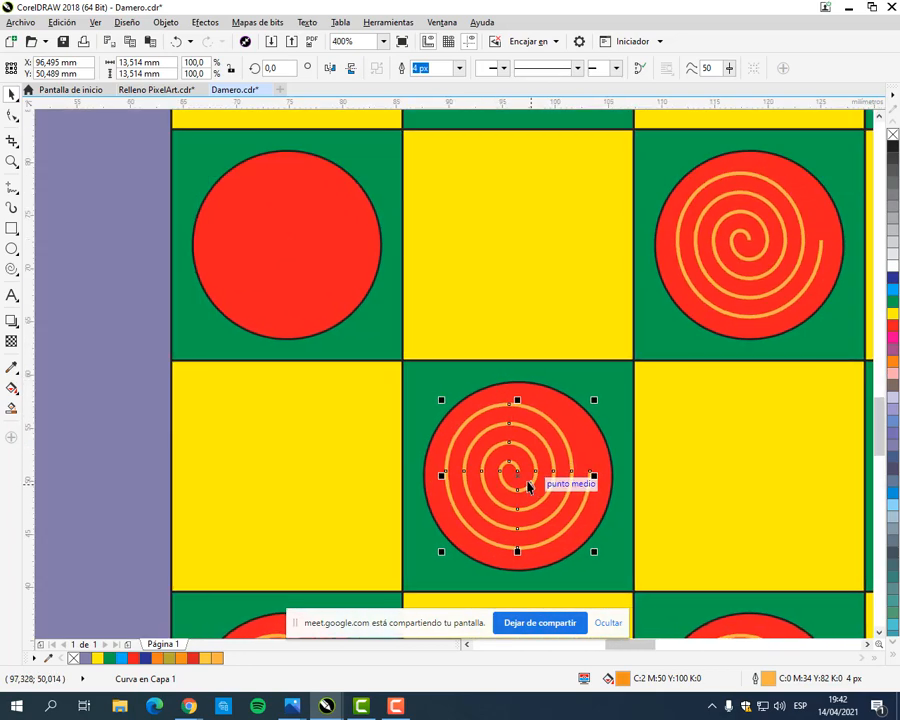
key("ctrl+d")
left_click_drag(570, 425, 287, 250)
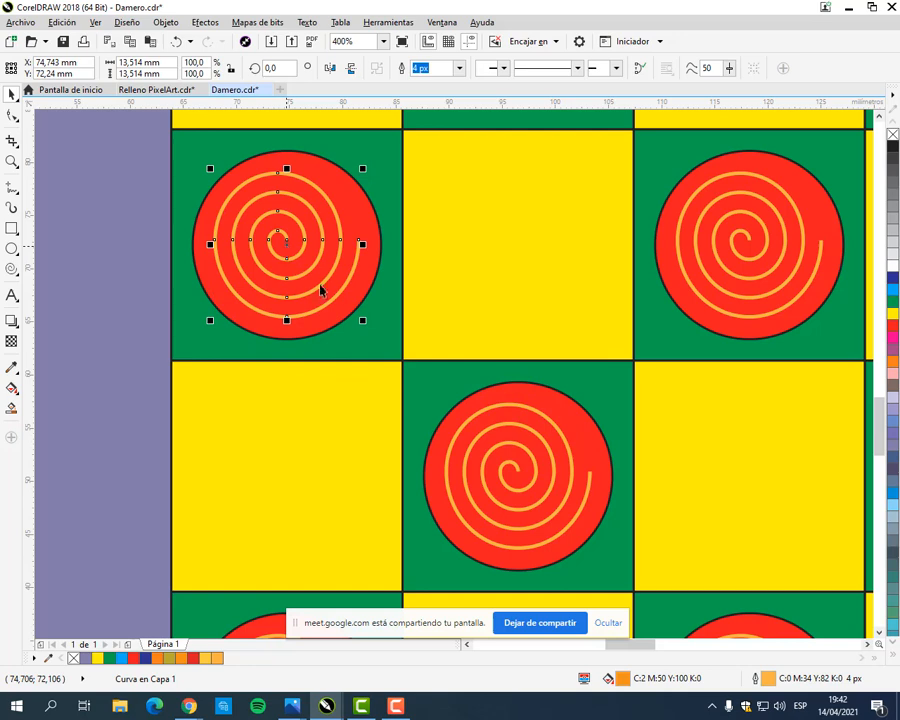
key("ctrl+s")
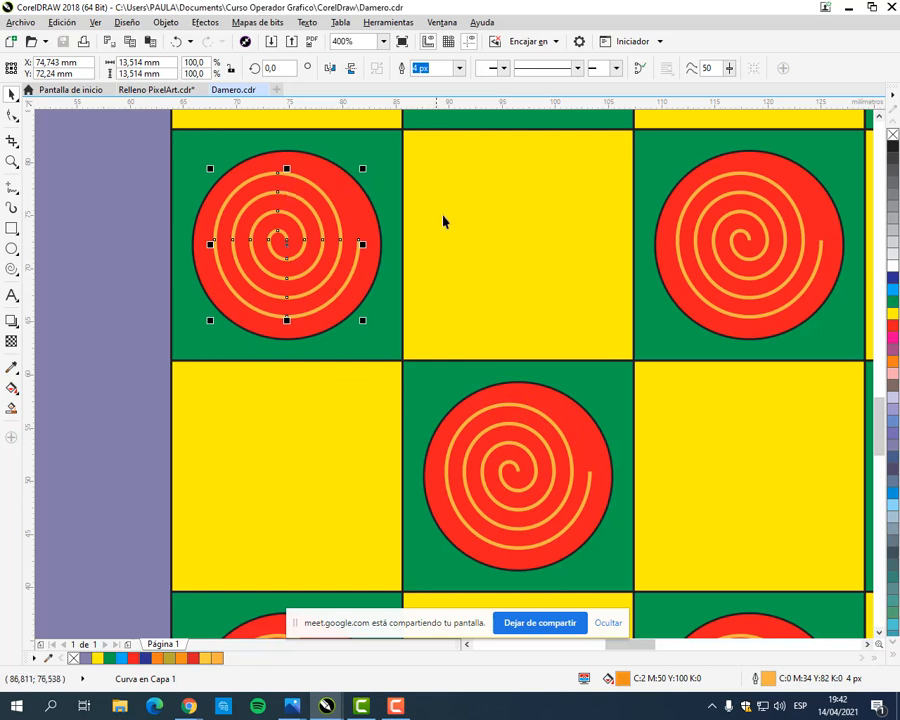
Step: Duplicate the spiral of the upper red row's first piece and centre the copy on that row's third piece
left_click_drag(443, 215, 346, 231)
left_click(350, 265)
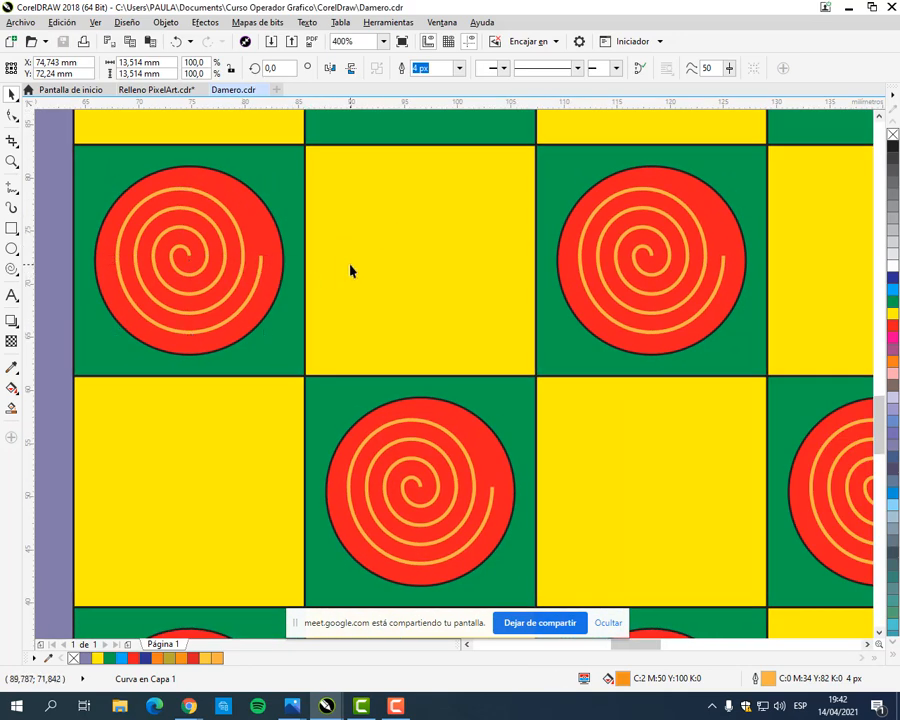
left_click(205, 257)
key("ctrl+d")
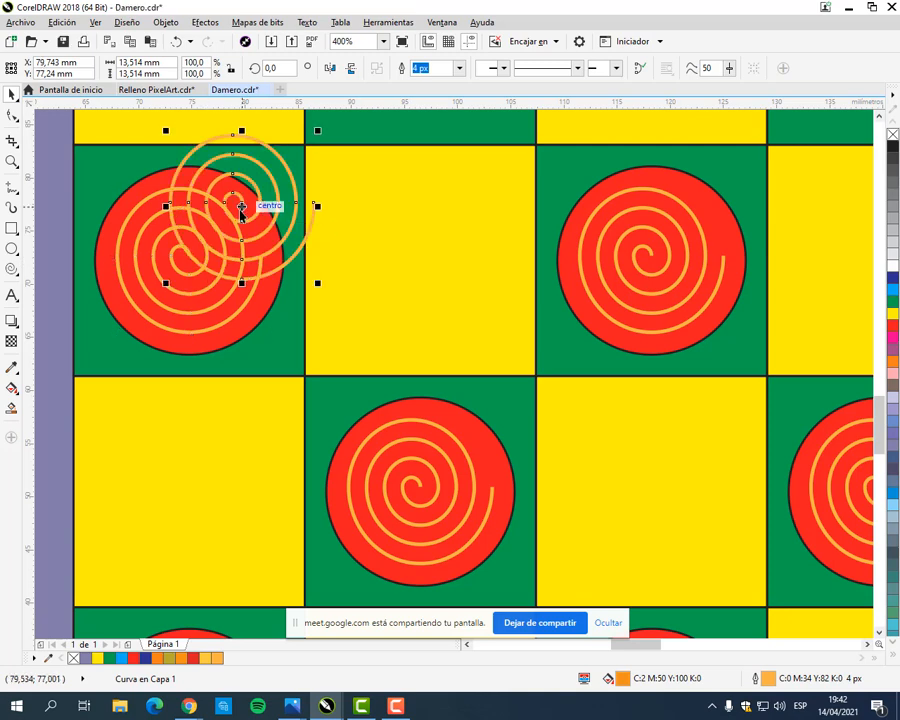
left_click_drag(242, 205, 420, 261)
left_click_drag(420, 260, 420, 258)
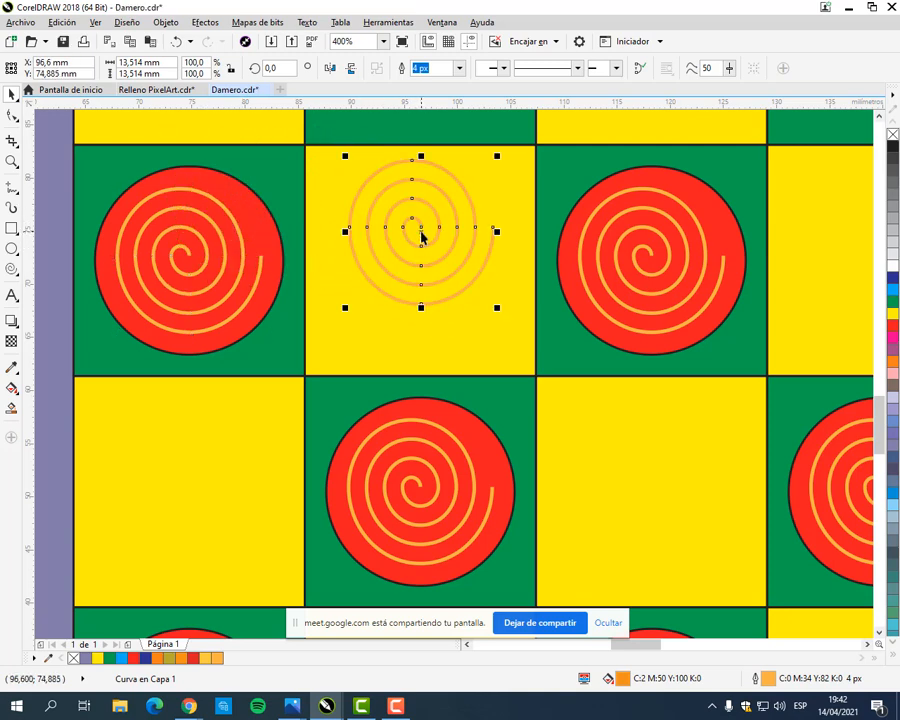
scroll(420, 258, "up", 3)
left_click_drag(420, 411, 395, 314)
scroll(420, 212, "down", 3)
scroll(514, 297, "up", 2)
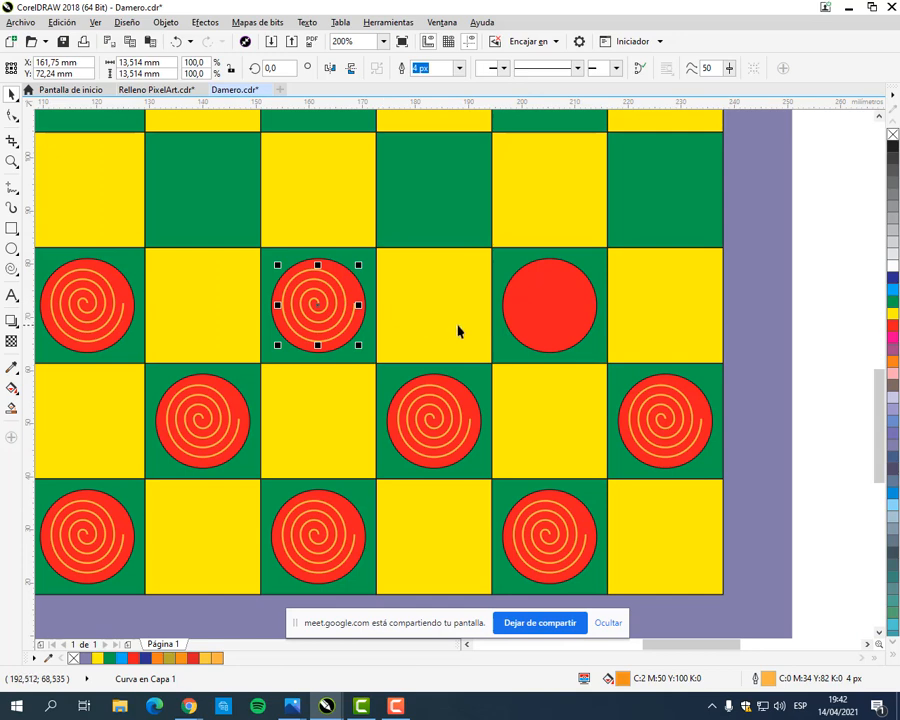
Step: Duplicate the spiral of the upper red row's third piece and centre the copy on the fourth piece
key("ctrl+d")
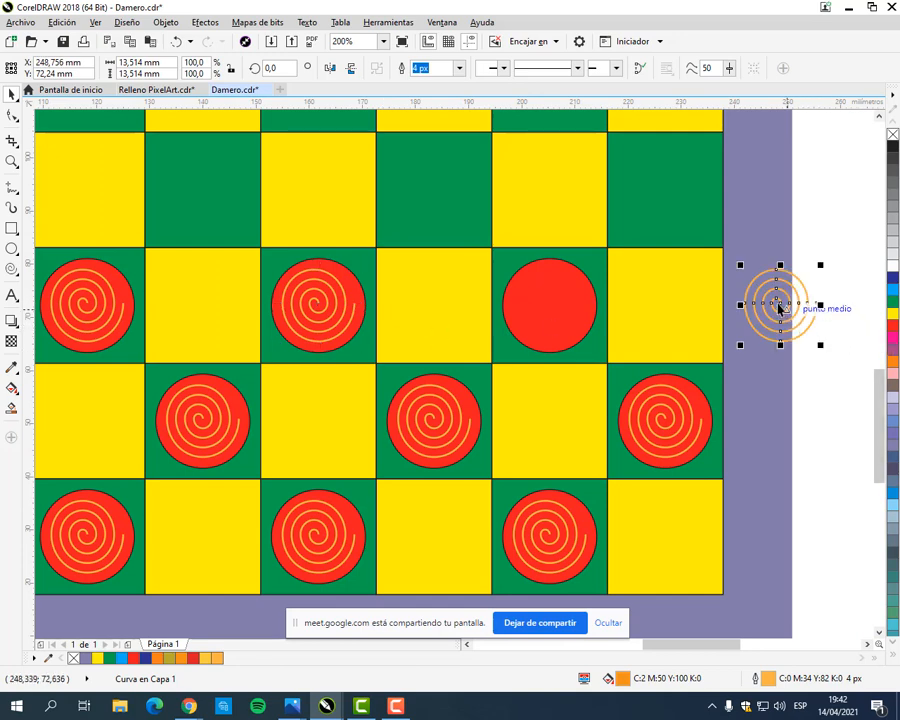
scroll(778, 308, "up", 2)
left_click_drag(779, 305, 316, 303)
scroll(390, 332, "down", 2)
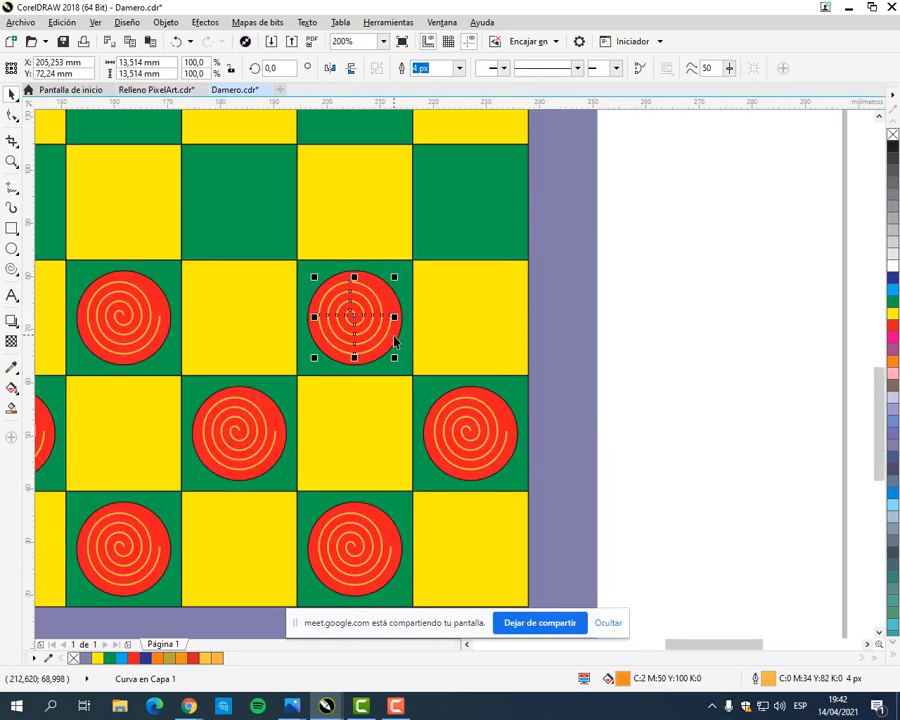
Step: Select all the spirals on the blue and red pieces together and lock them
left_click_drag(371, 352, 494, 345)
left_click(633, 306)
left_click_drag(587, 317, 707, 391)
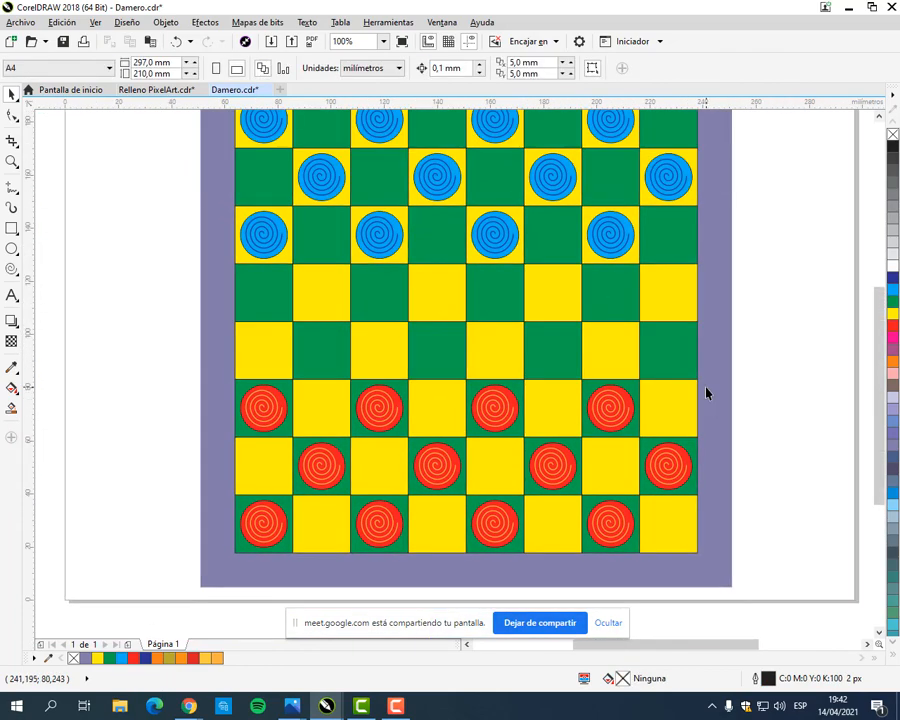
scroll(707, 391, "down", 1)
left_click_drag(653, 365, 412, 379)
left_click_drag(193, 221, 458, 492)
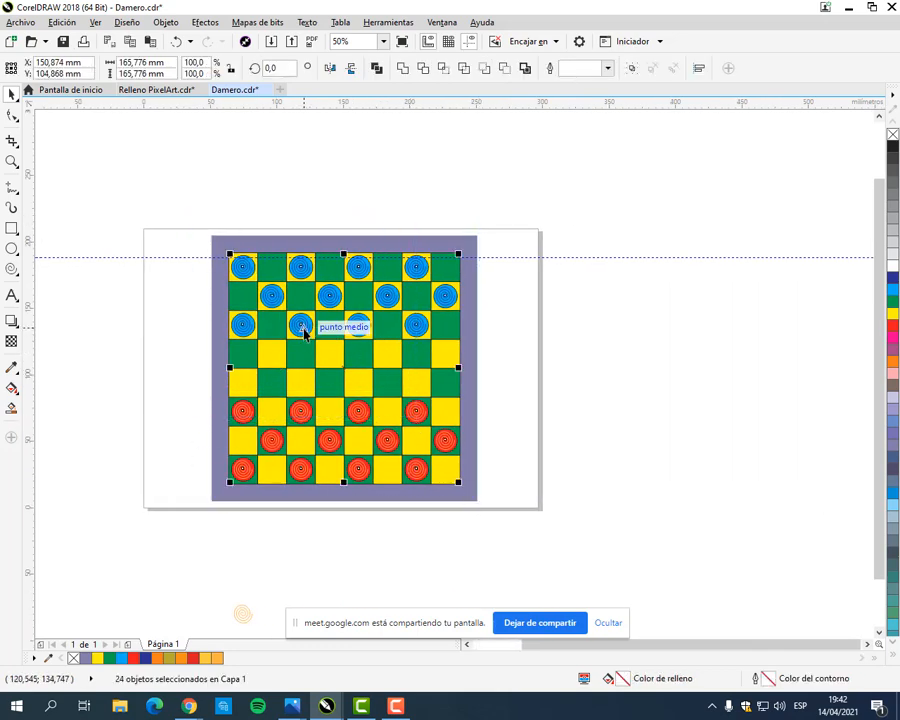
right_click(327, 297)
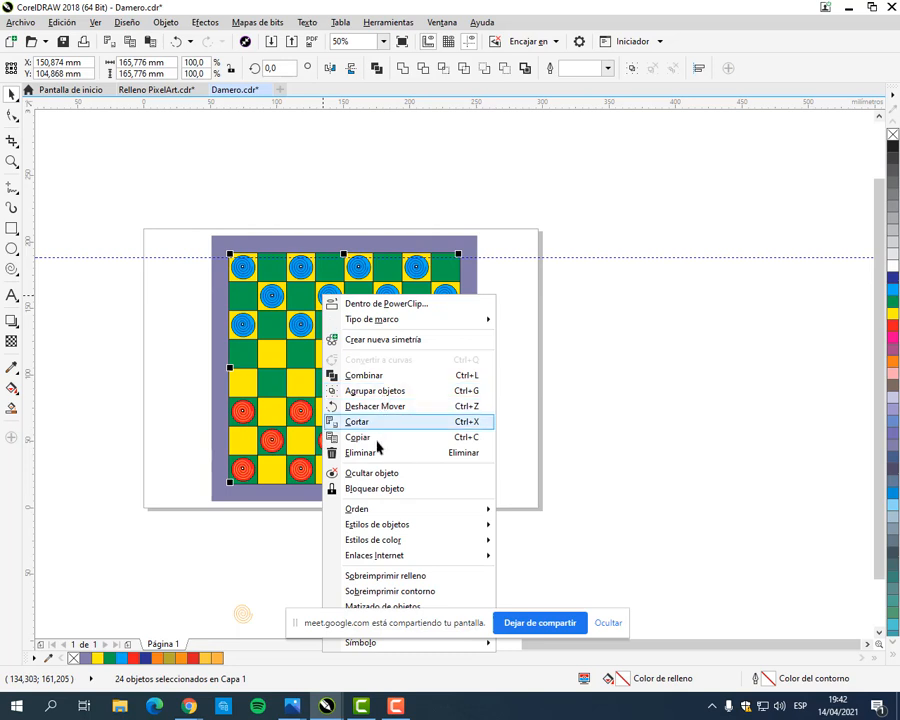
left_click(406, 490)
left_click(554, 344)
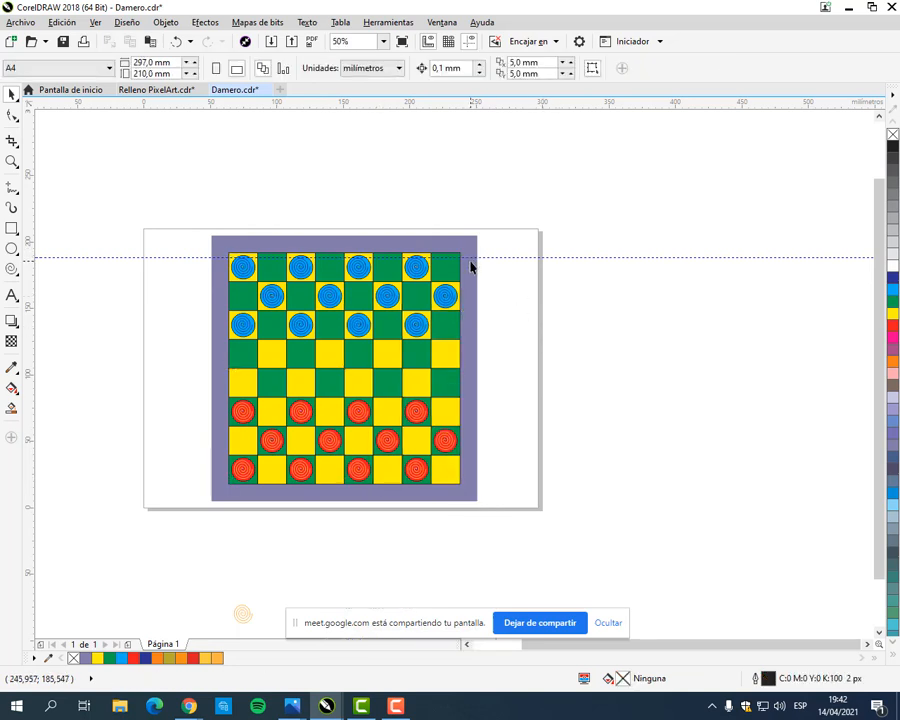
Step: Delete the horizontal guideline that crosses the top row of the board
left_click_drag(481, 258, 481, 208)
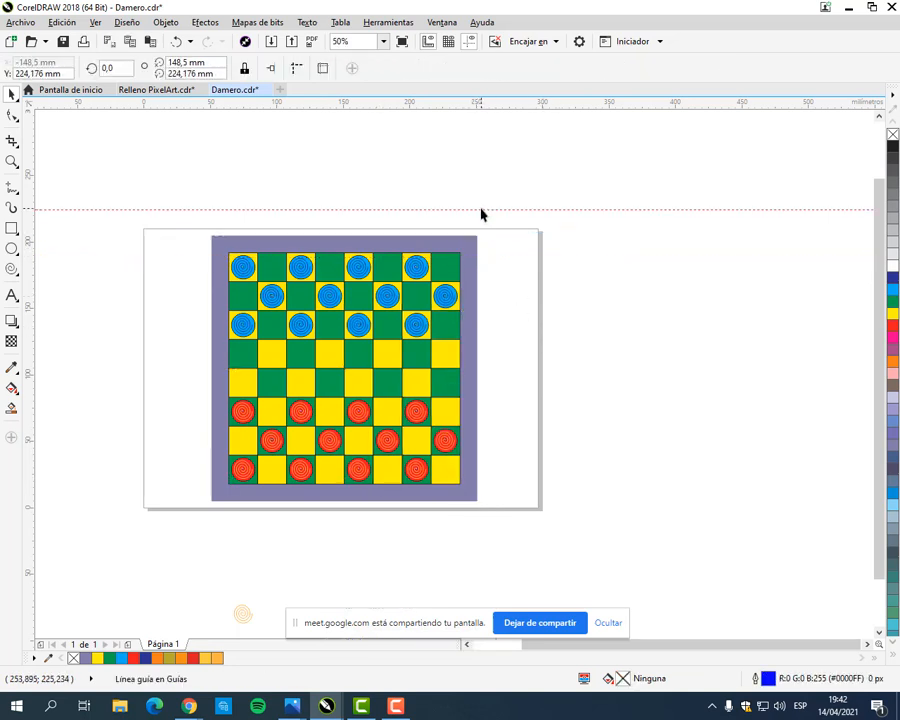
key("Delete")
left_click_drag(358, 418, 402, 402)
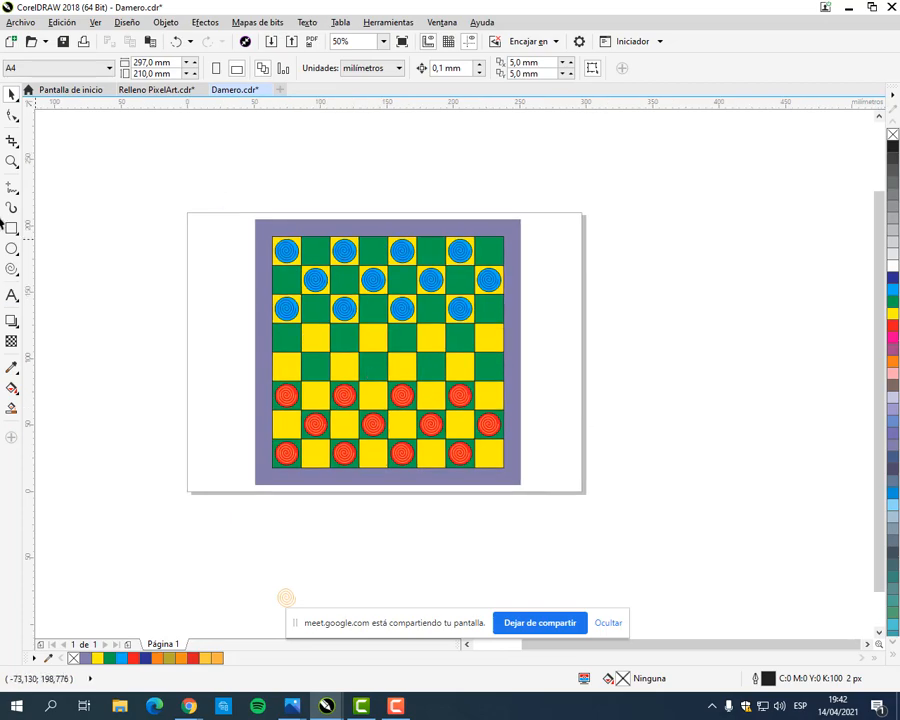
scroll(406, 333, "up", 2)
scroll(418, 348, "down", 1)
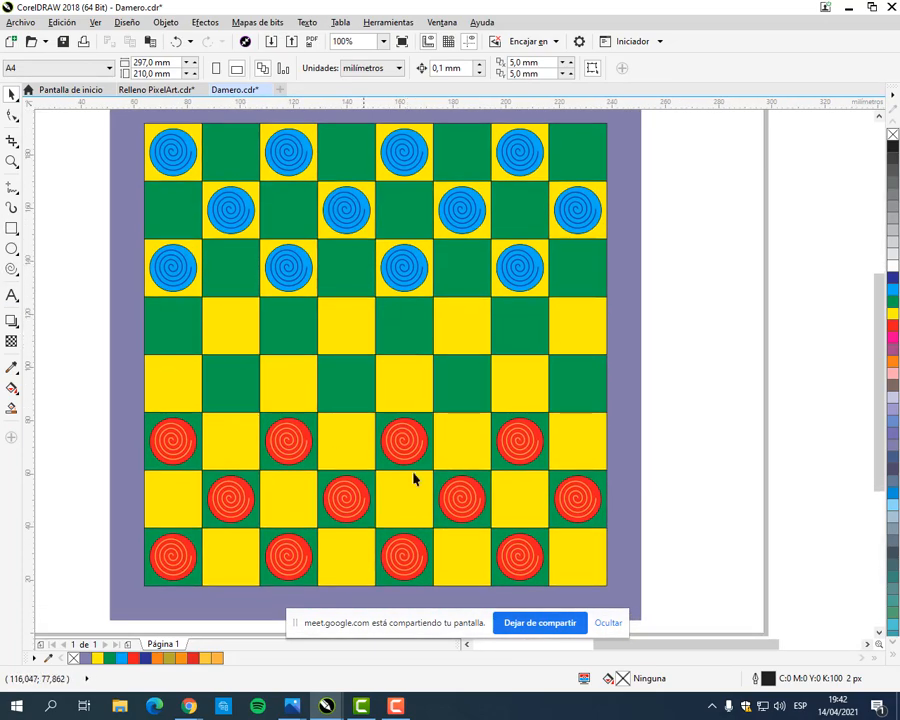
Step: Switch to Chrome to compare the board with the example in MANUAL COREL.pdf, and return to CorelDRAW
mouse_move(189, 706)
left_click(105, 620)
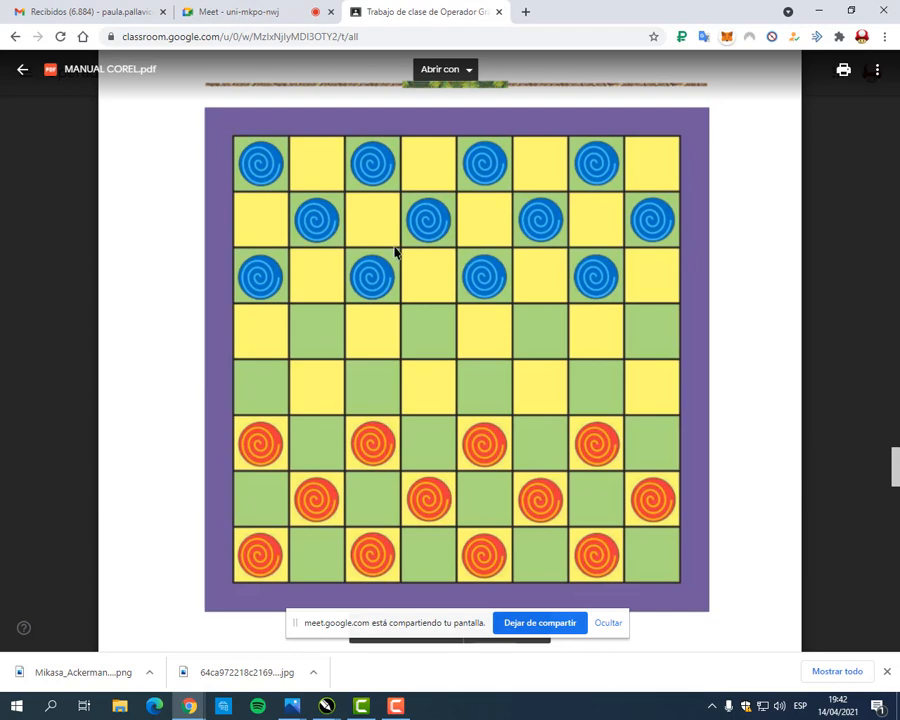
left_click(818, 10)
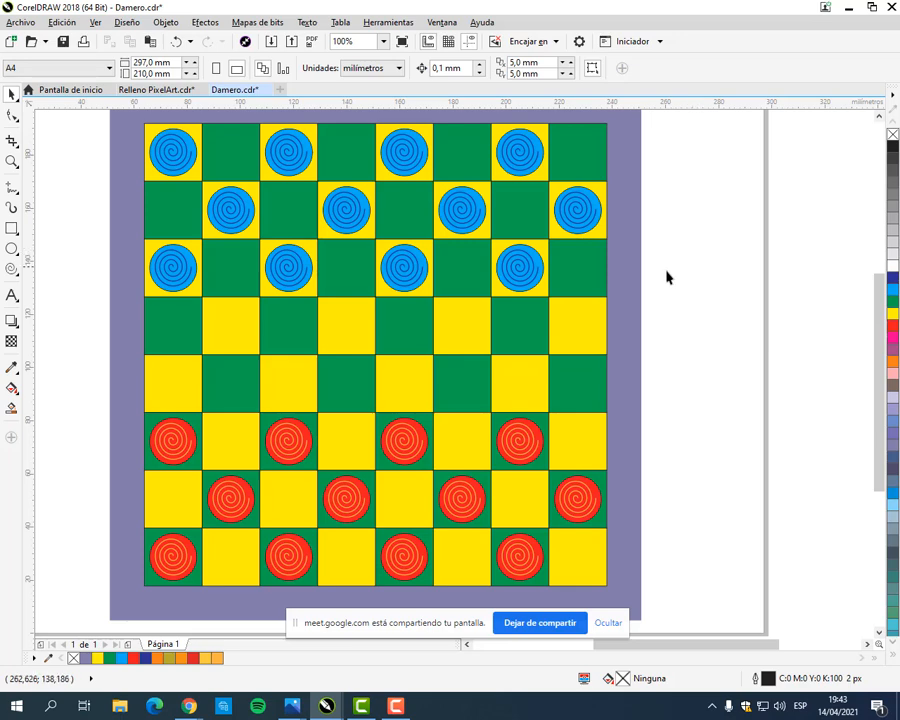
Step: Save the finished board in the Damero file
scroll(667, 282, "down", 2)
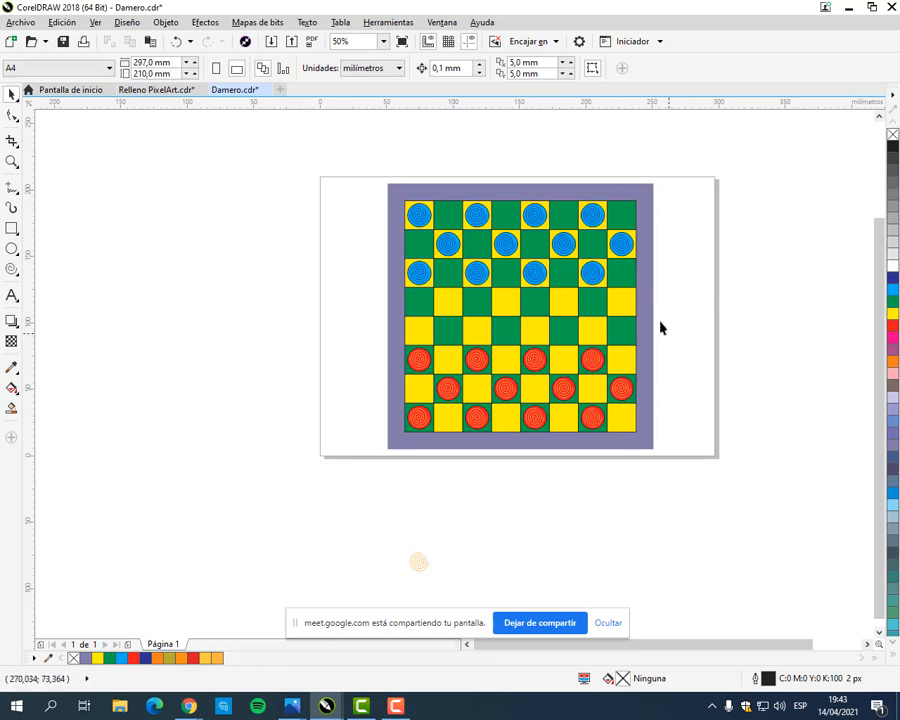
left_click_drag(592, 380, 532, 438)
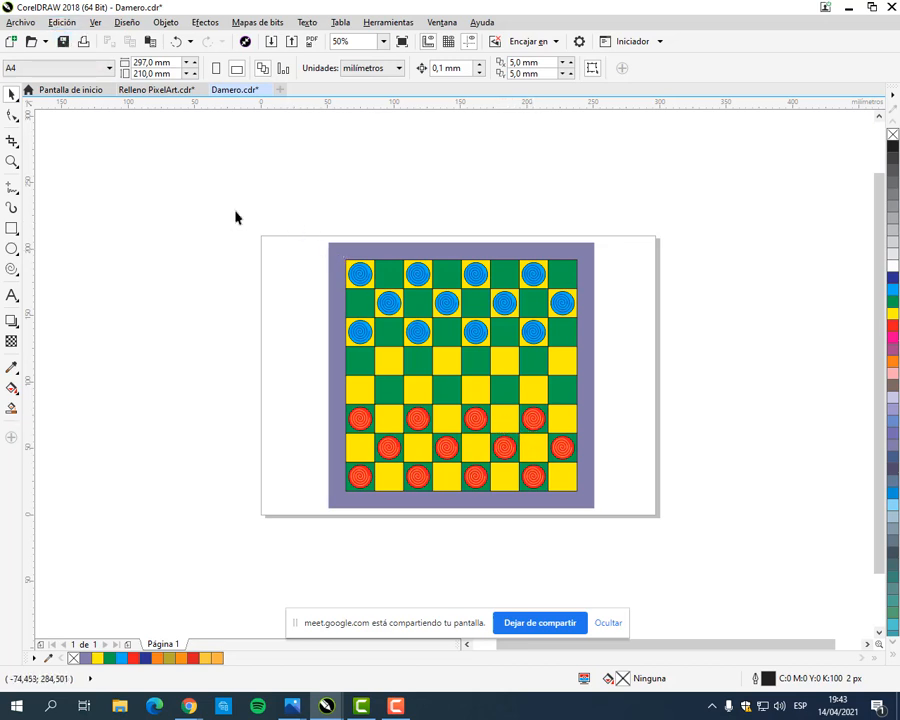
key("ctrl+s")
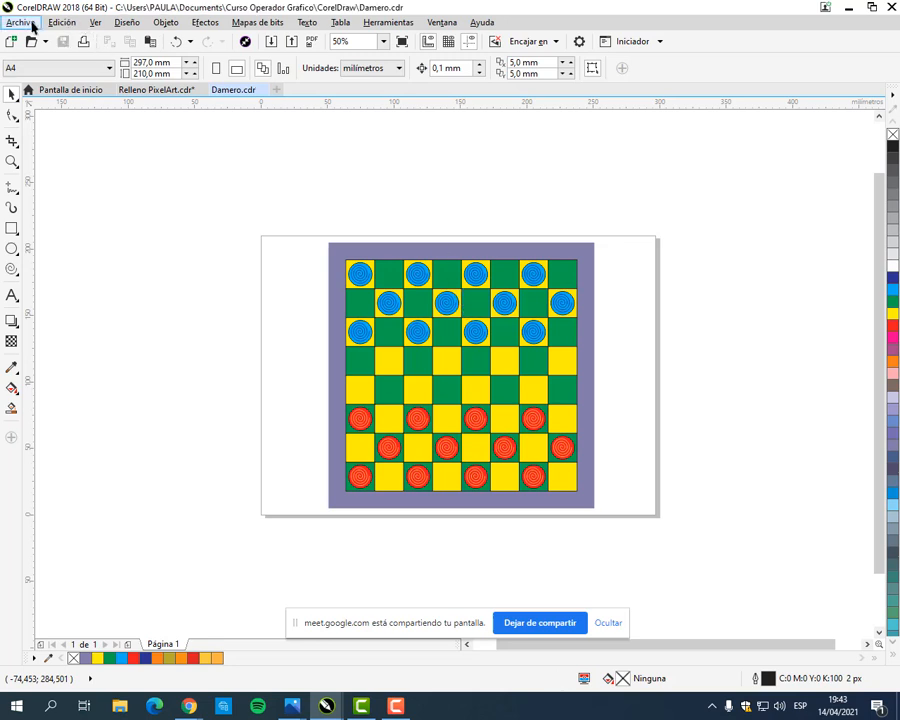
Step: Export the board to the desktop as Damero.jpg in JPG format, accepting CMYK colour (32 bits) and 100% quality
left_click(30, 24)
left_click(382, 9)
left_click(30, 25)
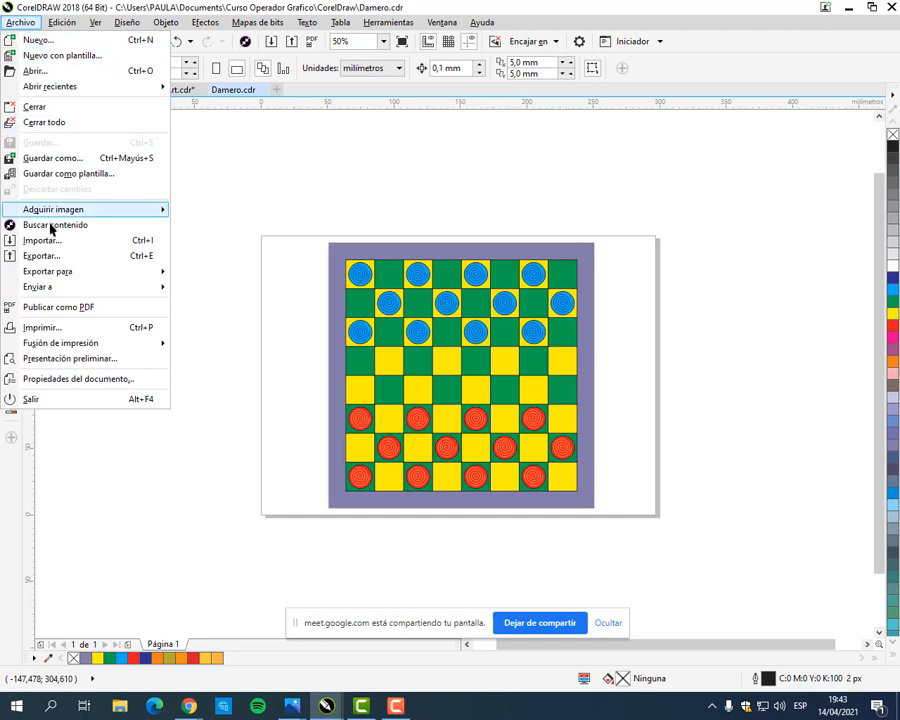
left_click(54, 255)
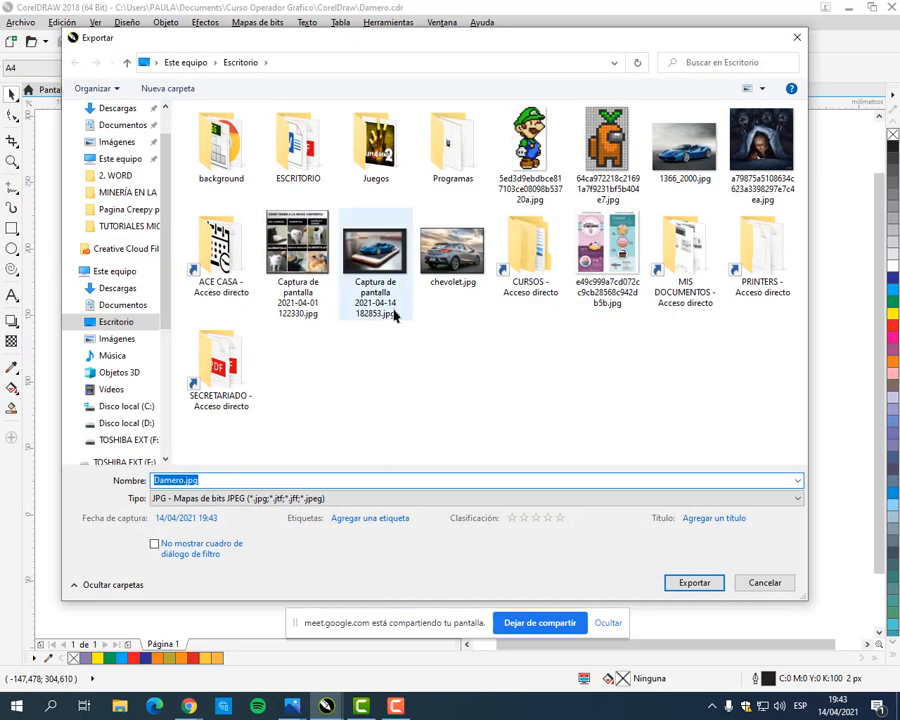
left_click(180, 498)
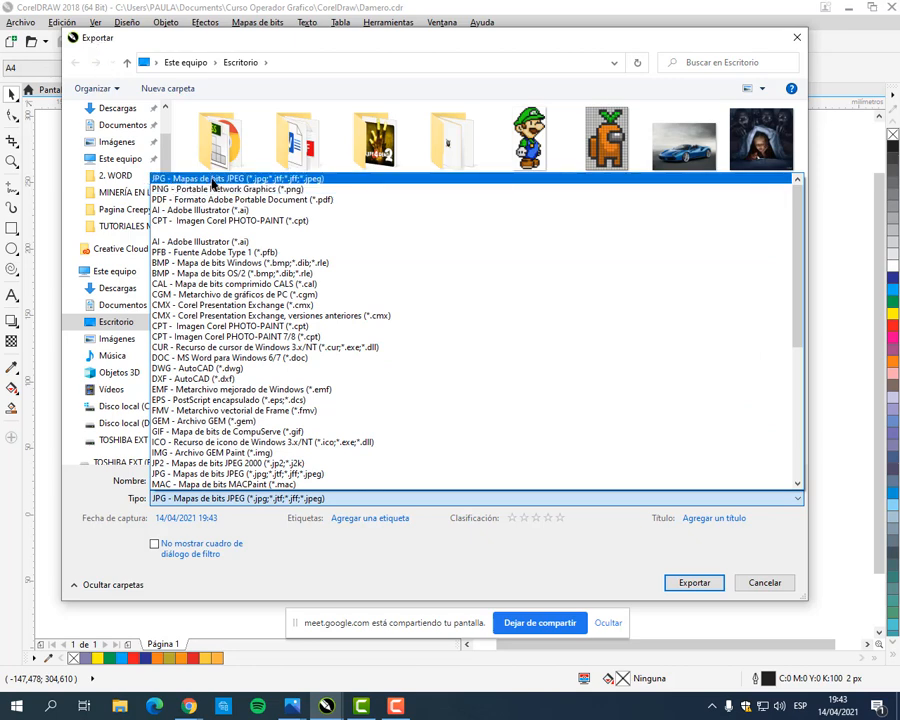
left_click(212, 180)
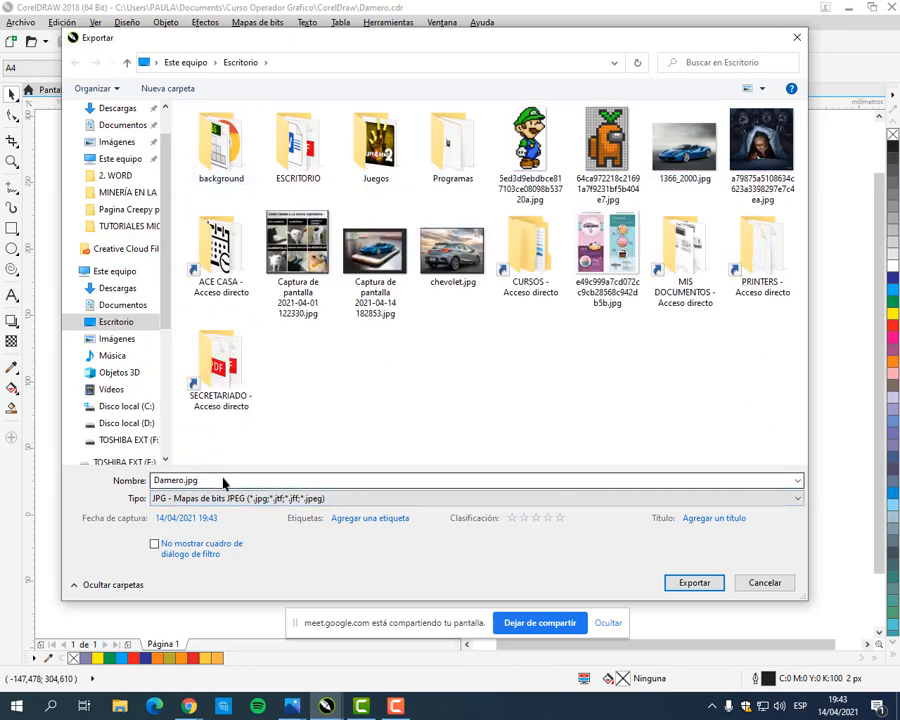
left_click(690, 584)
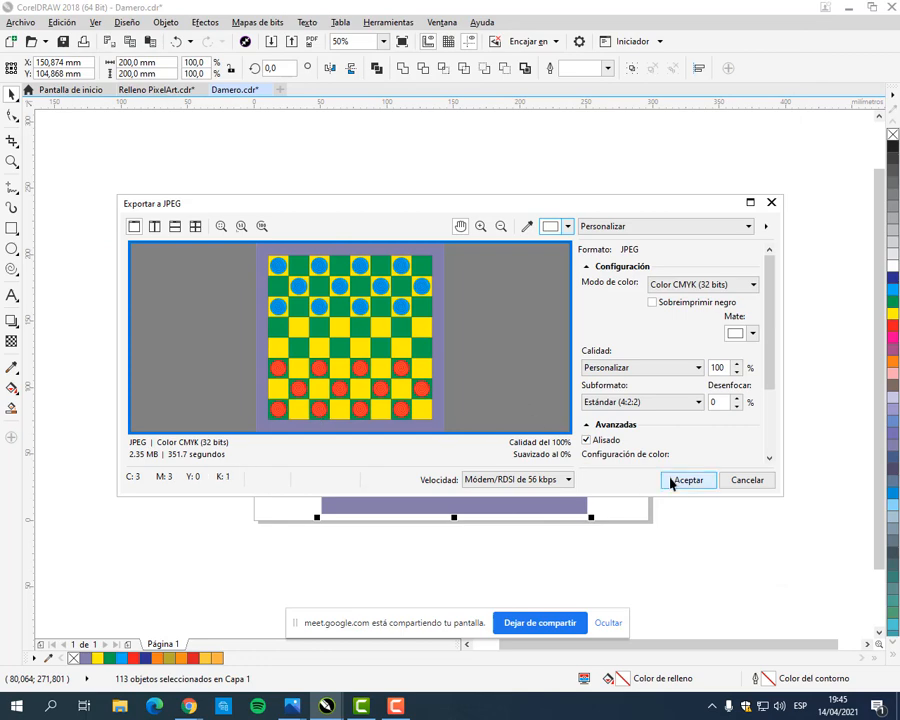
left_click(702, 484)
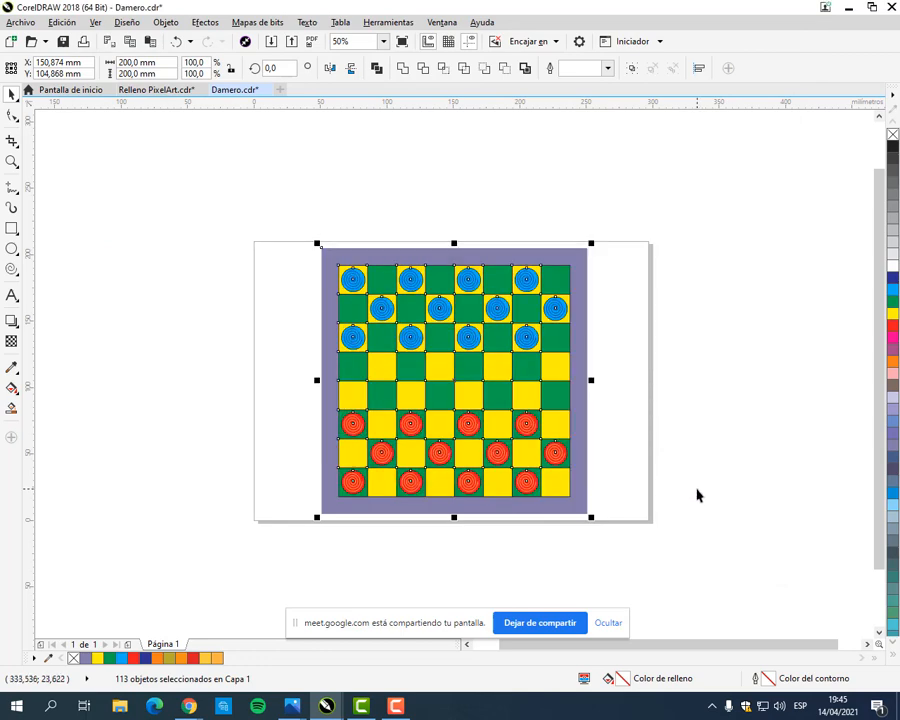
Step: Open the exported Damero.jpg from the desktop to check the image, and close the viewer
left_click(698, 492)
left_click(897, 706)
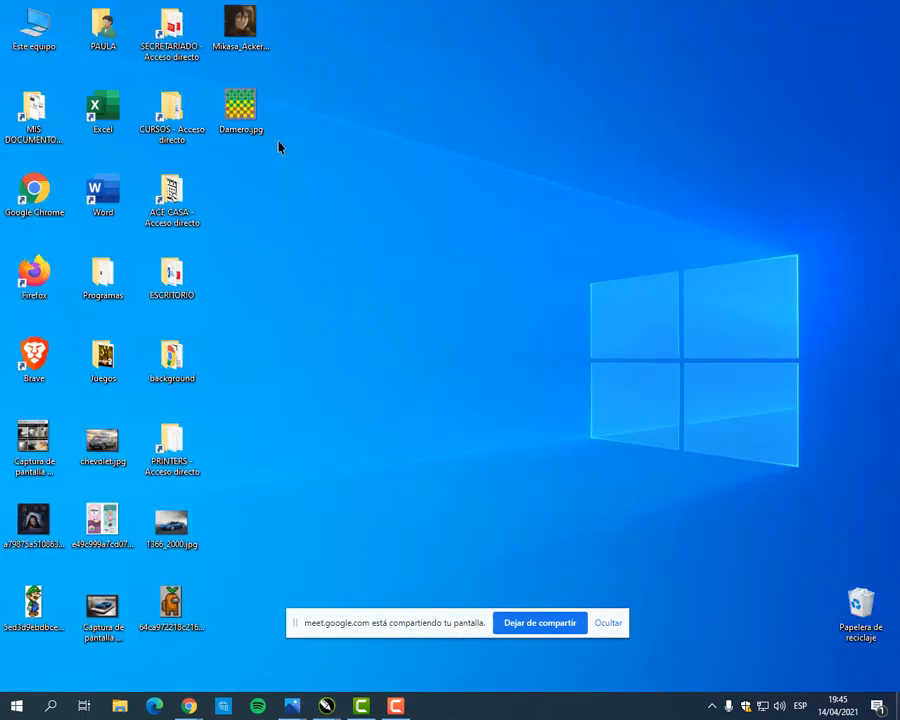
double_click(250, 118)
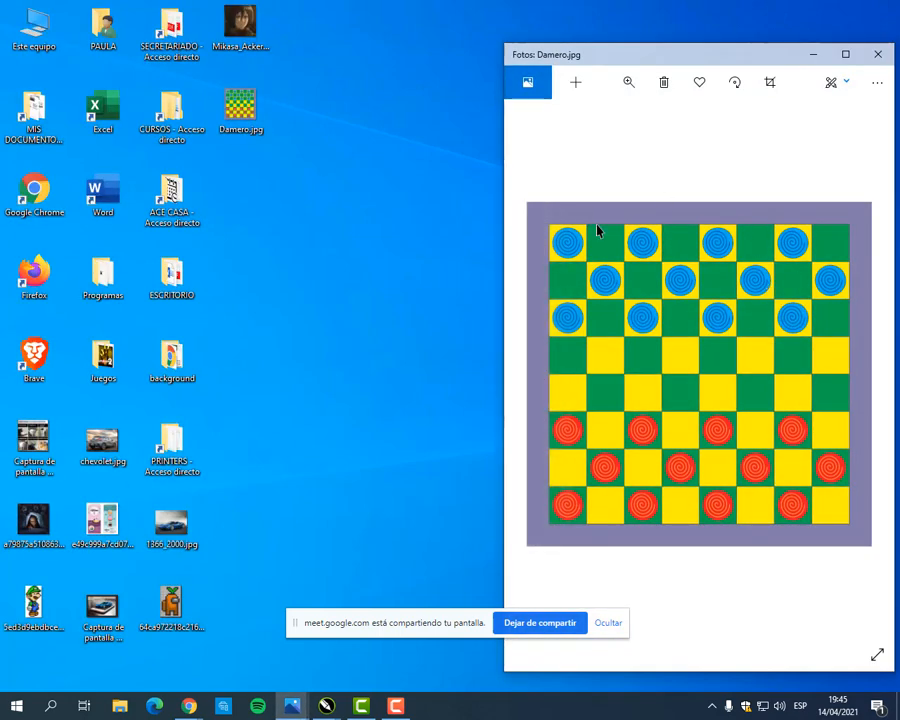
left_click(878, 55)
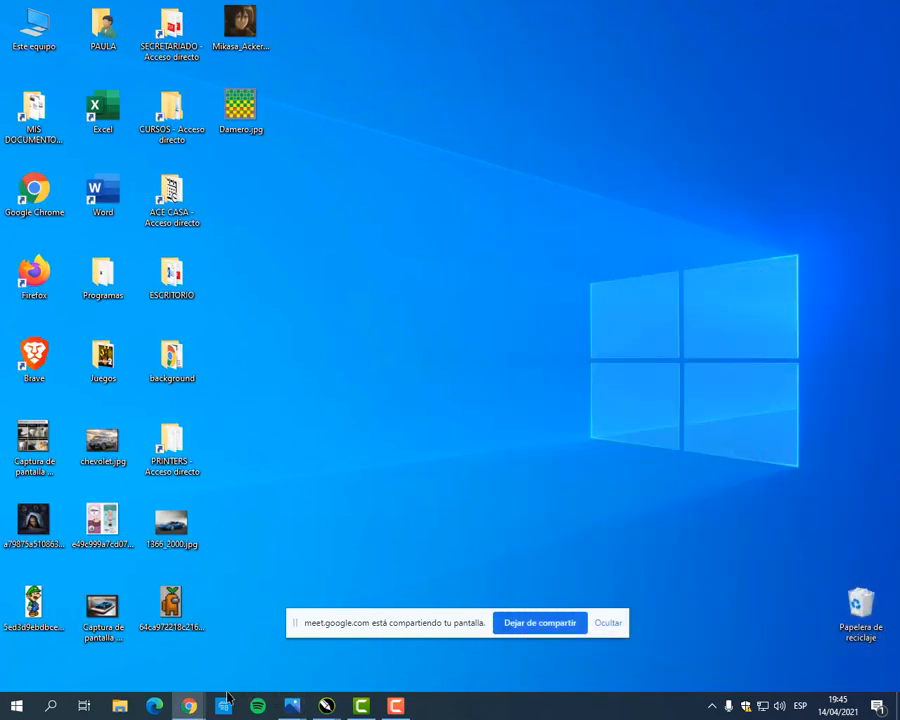
Step: Switch to Chrome, leave MANUAL COREL.pdf and open the Classroom assignment "Entrega de actividad (Mario verde - Damero - Pacman)"
mouse_move(189, 706)
left_click(72, 625)
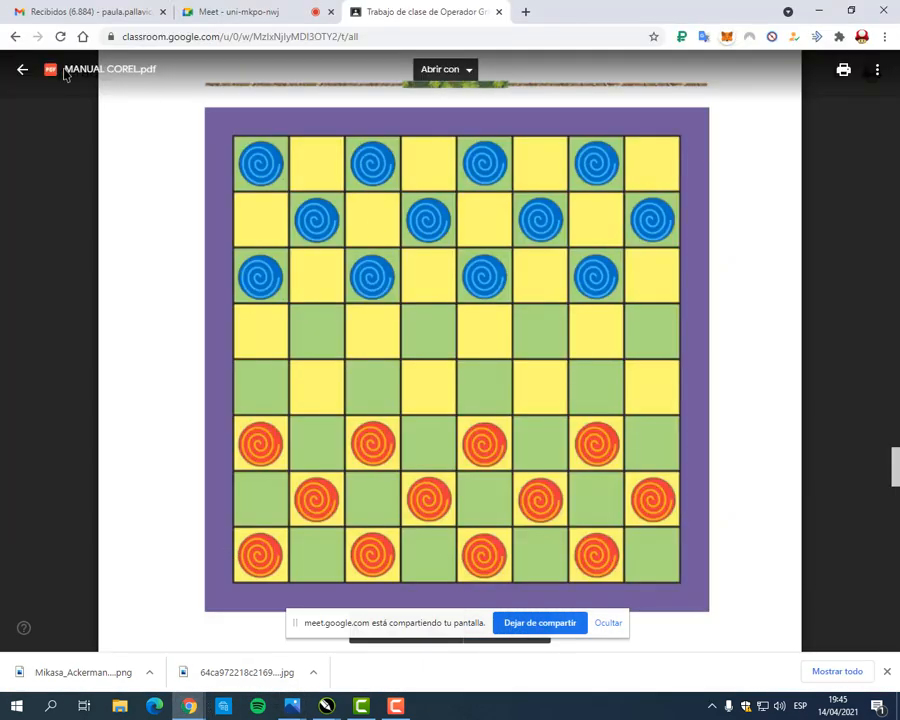
left_click(22, 69)
left_click(402, 184)
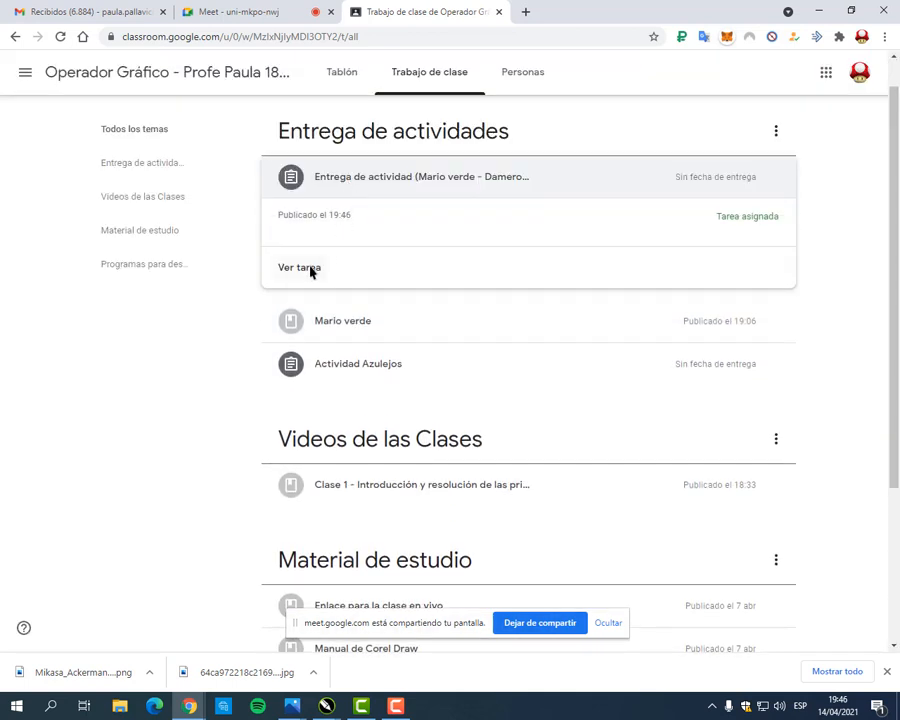
left_click(310, 270)
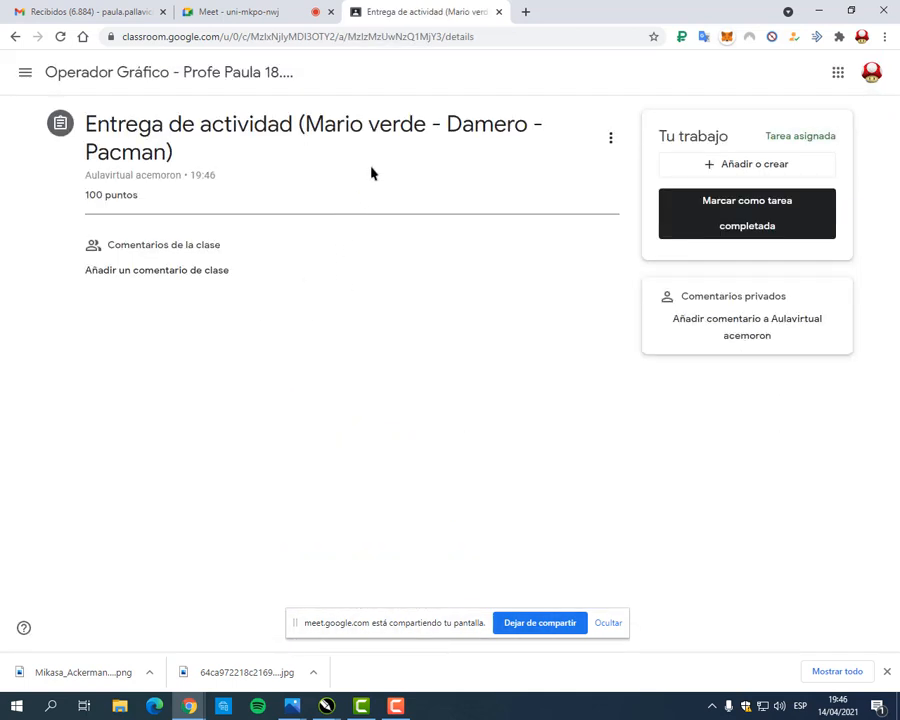
Step: Attach Damero.jpg from the desktop to the assignment as an uploaded file
left_click(766, 174)
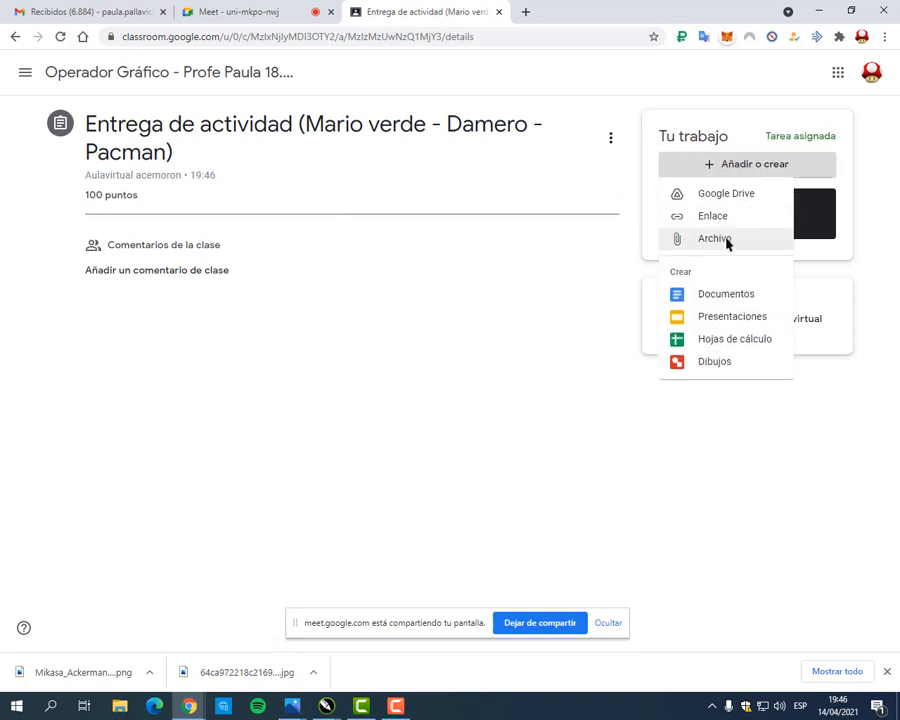
left_click(722, 241)
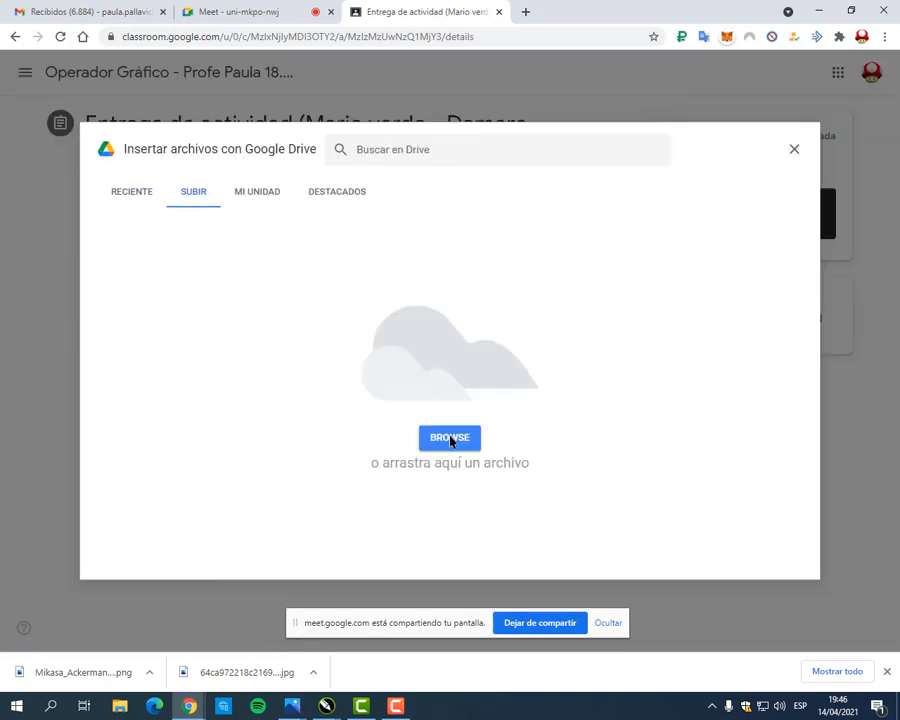
left_click(450, 443)
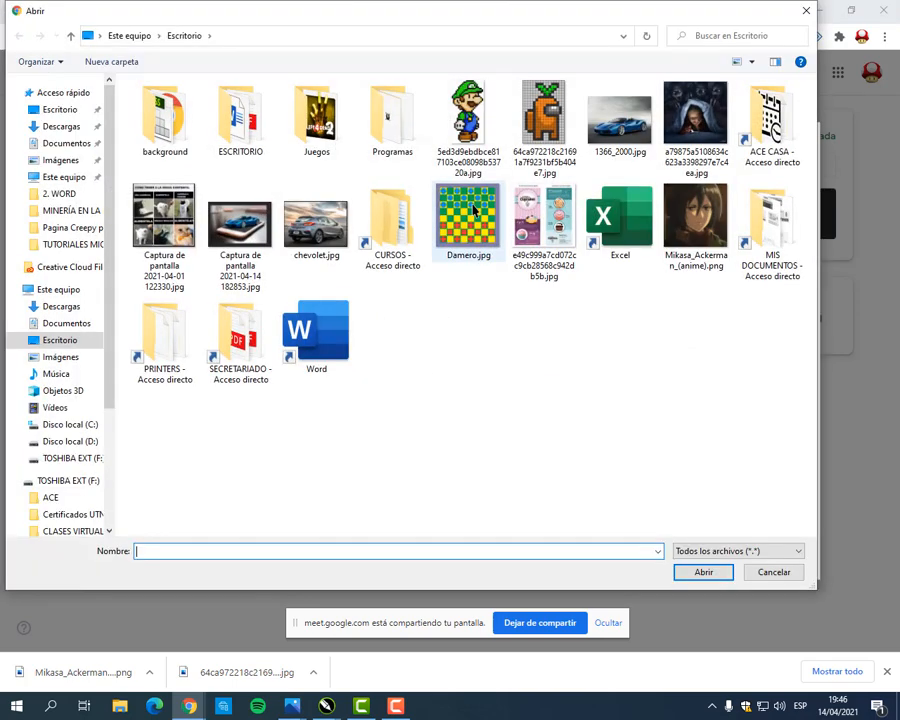
left_click(474, 212)
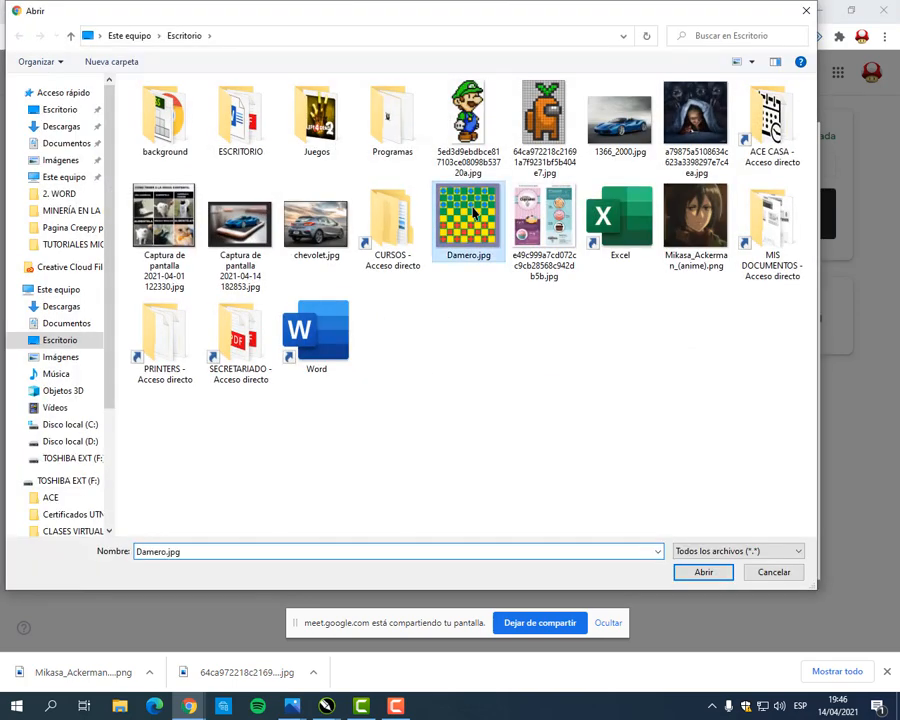
left_click(702, 572)
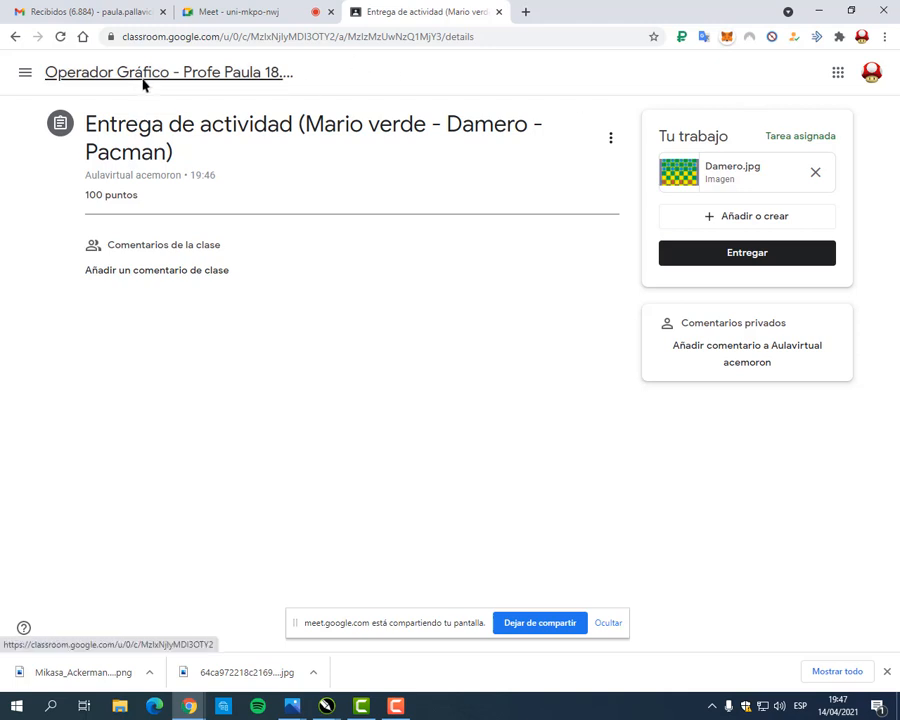
Step: Go to the class stream and review the comment field and the teacher's contact options in the welcome post
left_click(241, 80)
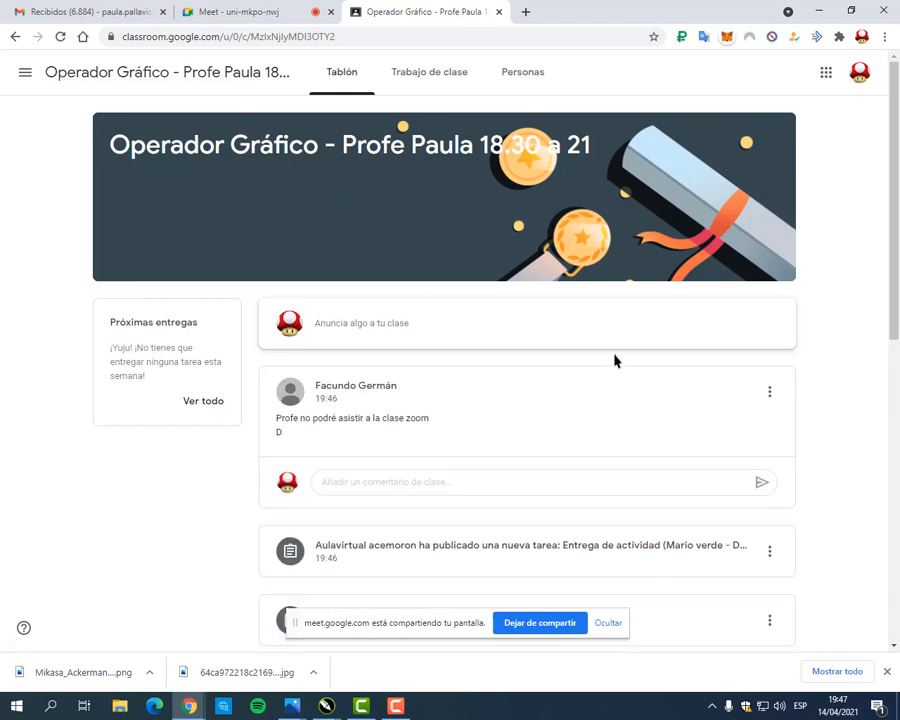
scroll(598, 368, "down", 2)
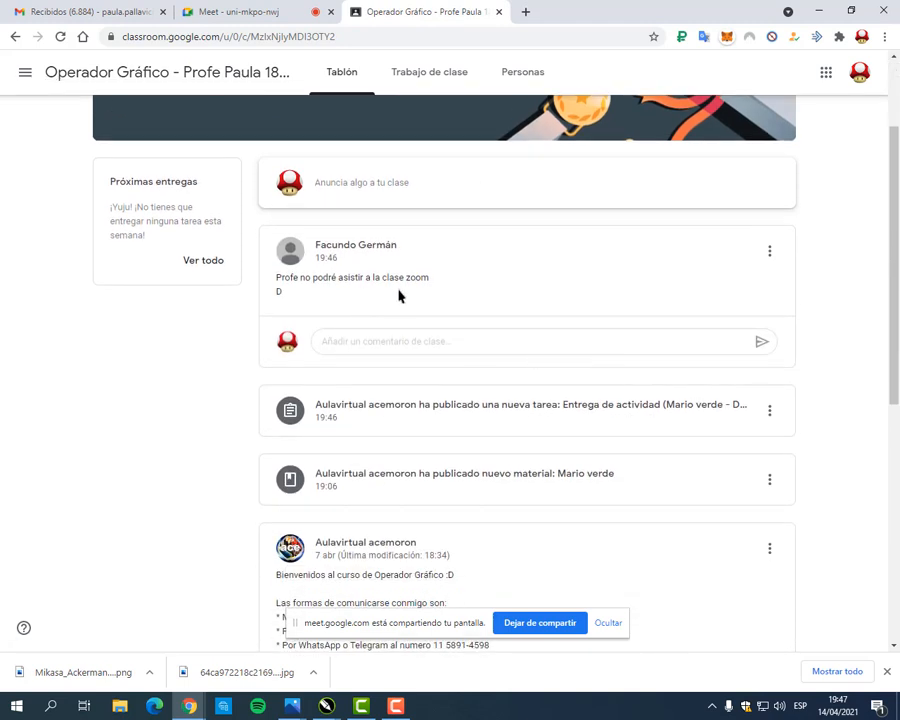
left_click(372, 350)
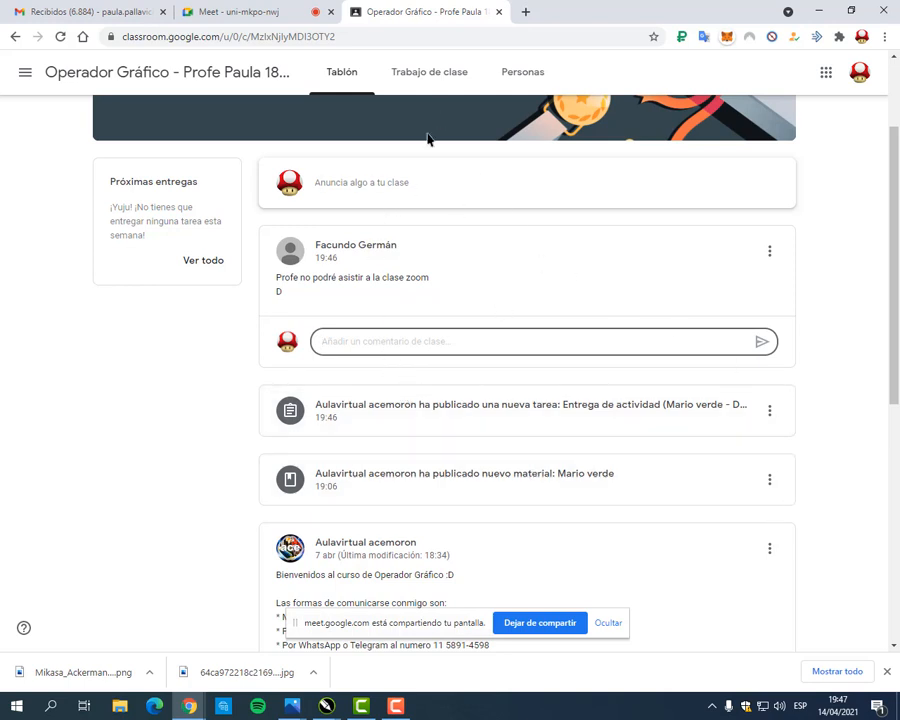
scroll(716, 400, "down", 2)
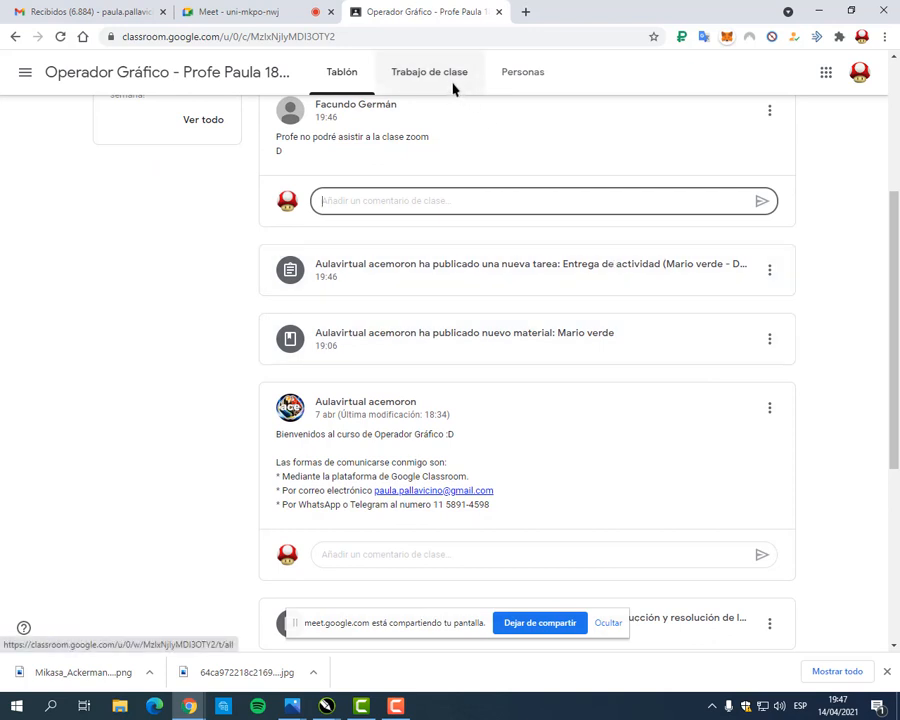
scroll(515, 400, "down", 1)
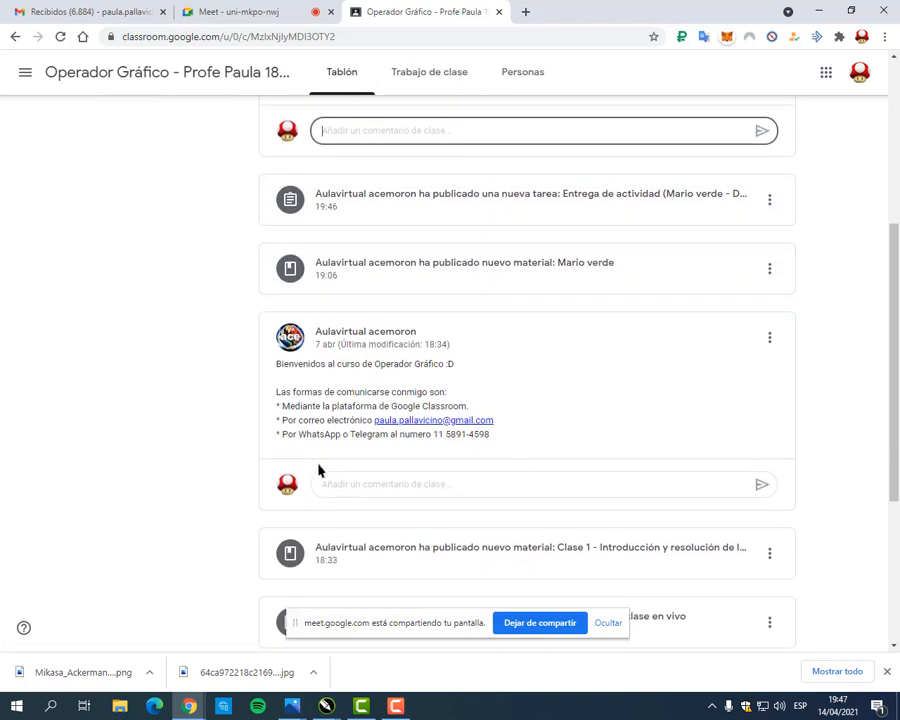
left_click_drag(280, 414, 508, 434)
Step: Switch to the Meet call, close the downloads bar and reposition the screen-sharing notice
left_click(270, 9)
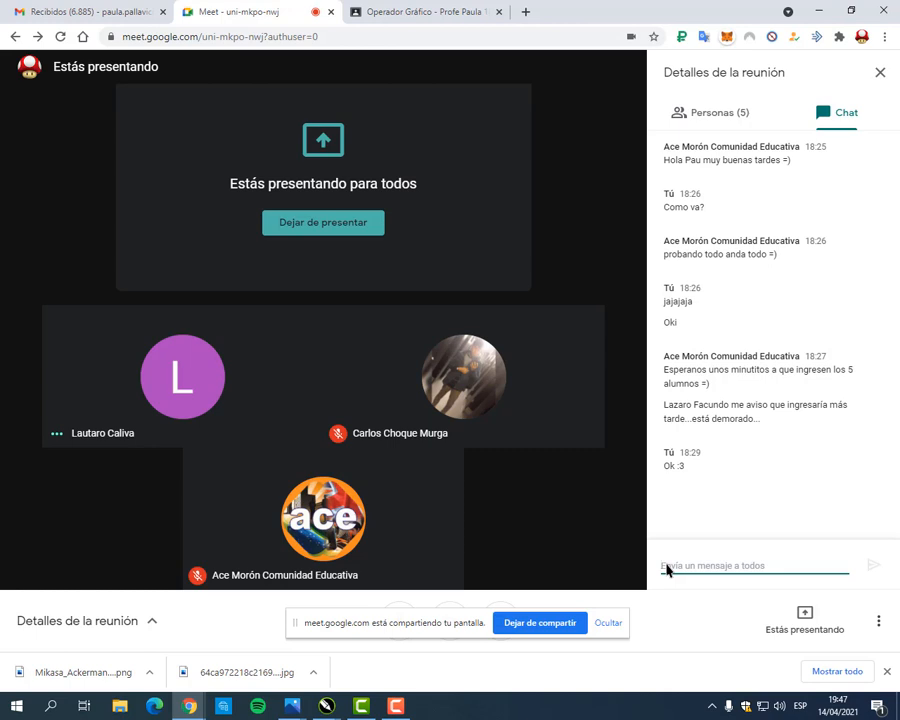
left_click(887, 671)
left_click(293, 625)
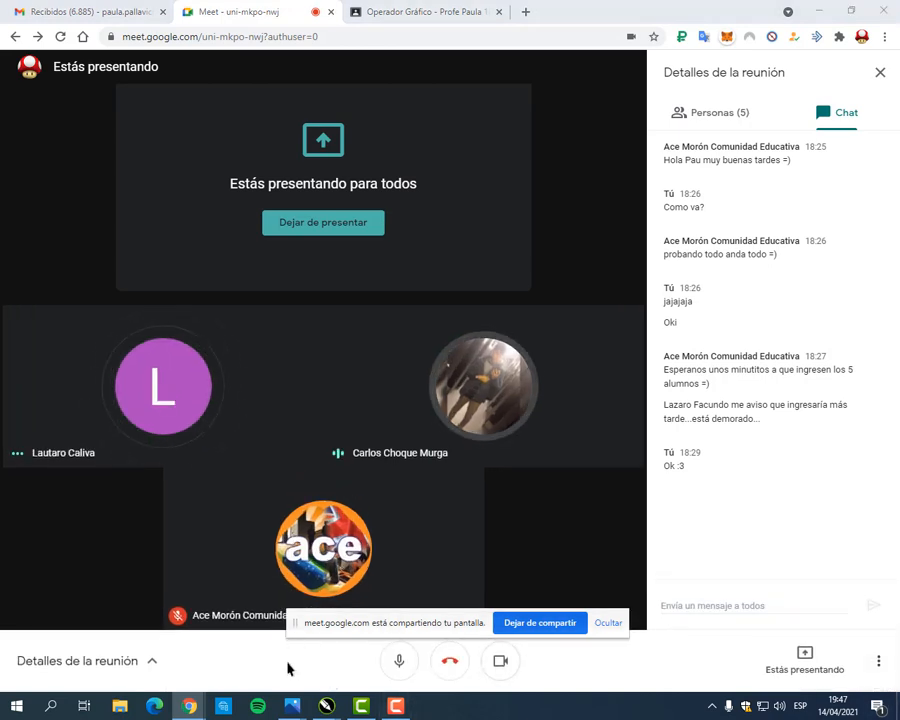
left_click_drag(293, 625, 279, 664)
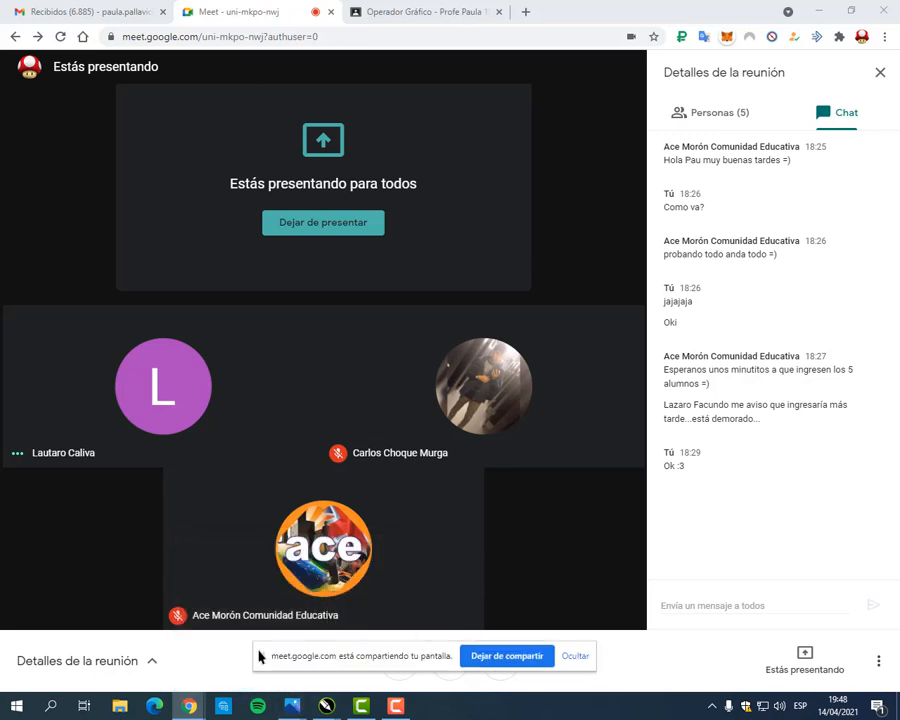
left_click_drag(259, 655, 258, 628)
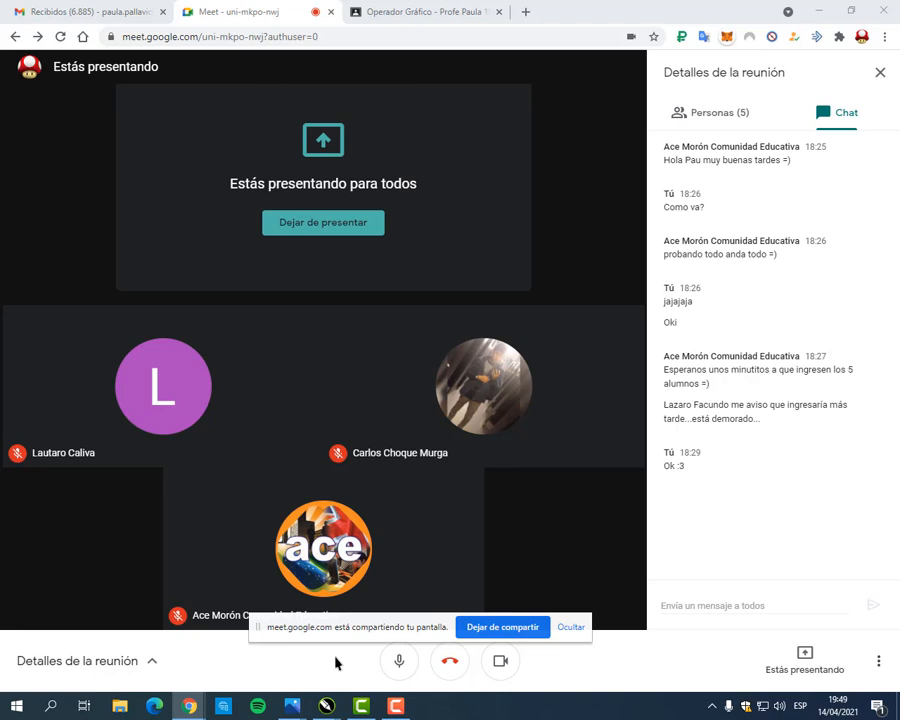
left_click_drag(259, 627, 269, 617)
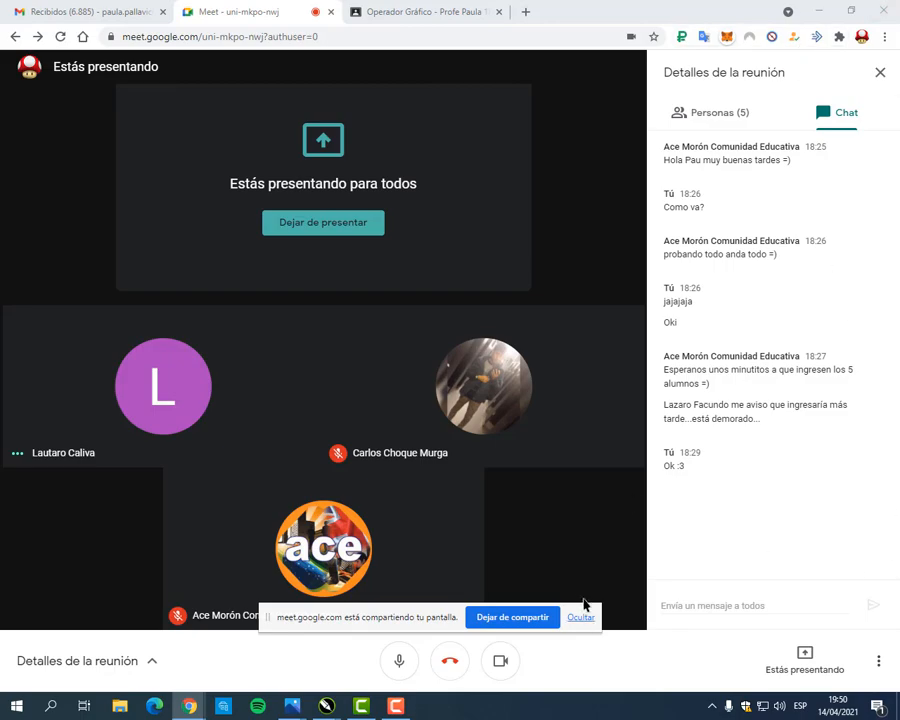
Step: Open the properties of Este equipo from the desktop to examine the processor and installed memory, and close both windows
left_click(897, 708)
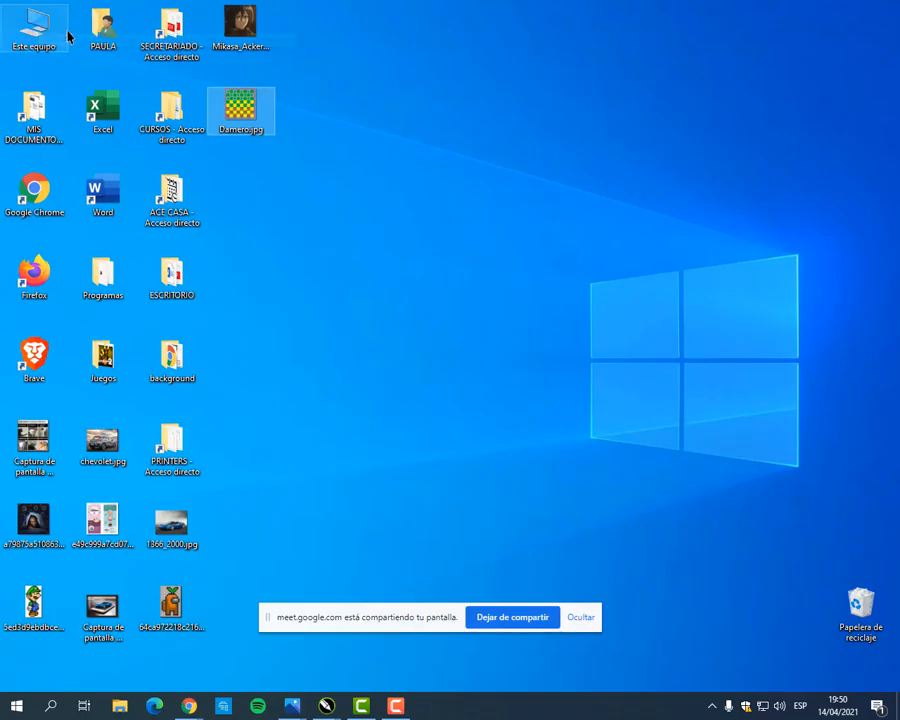
double_click(36, 30)
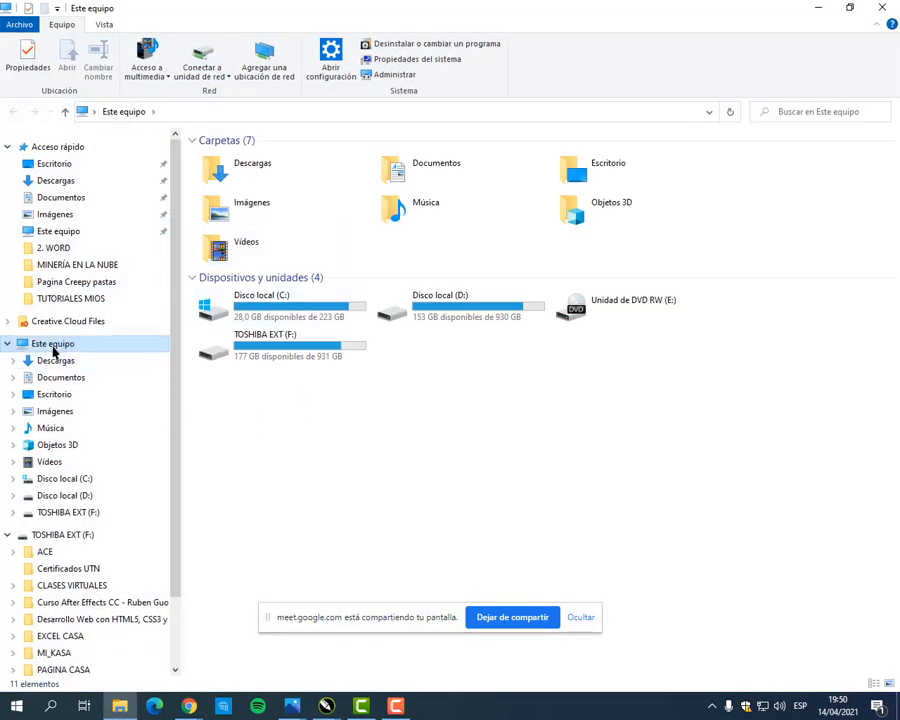
right_click(50, 346)
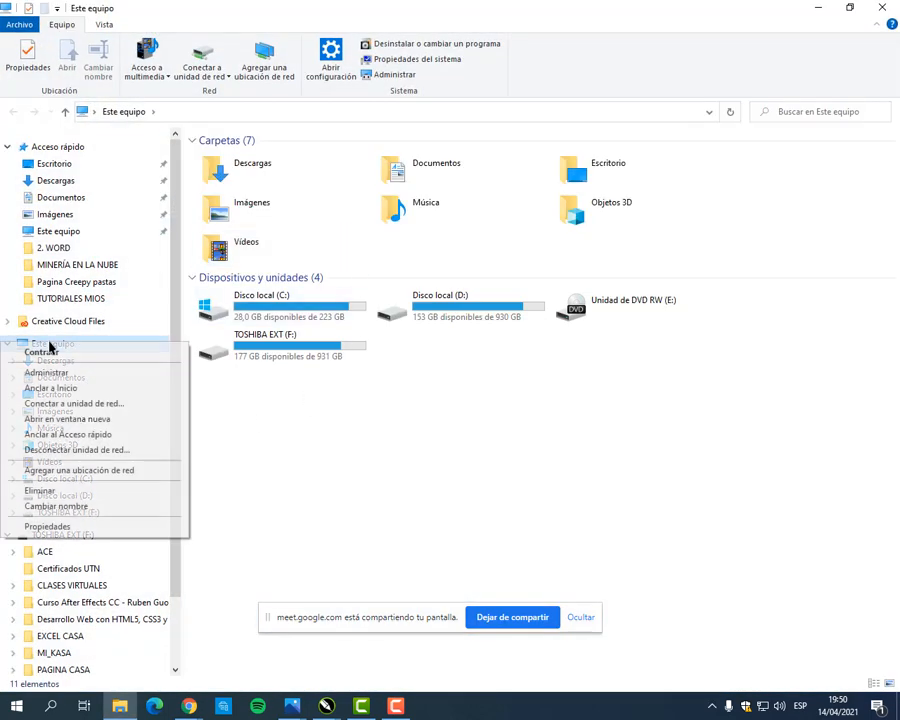
left_click(74, 530)
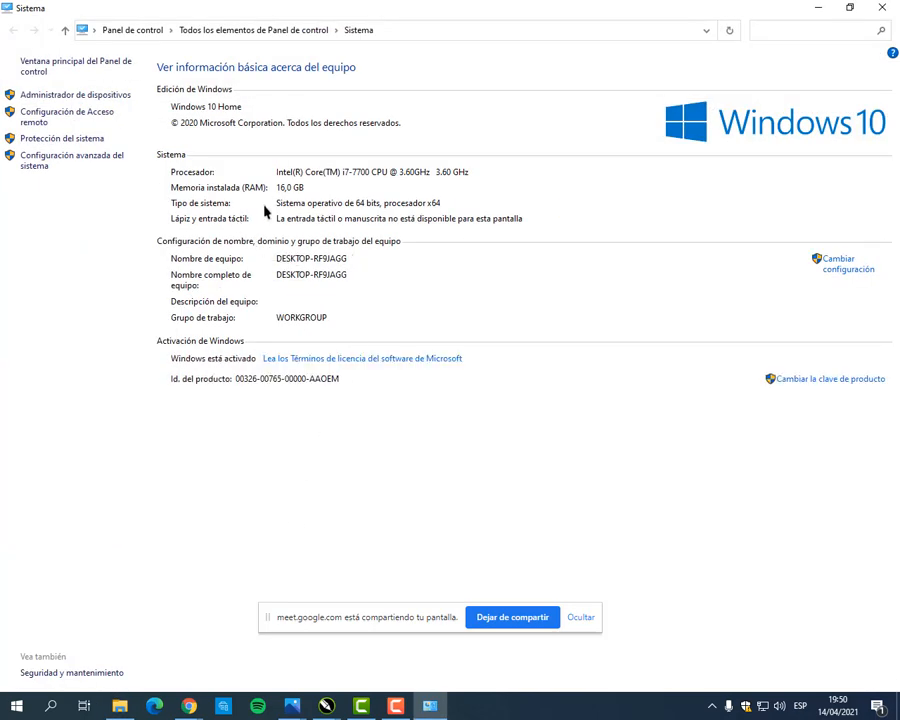
left_click_drag(161, 179, 314, 198)
left_click(883, 7)
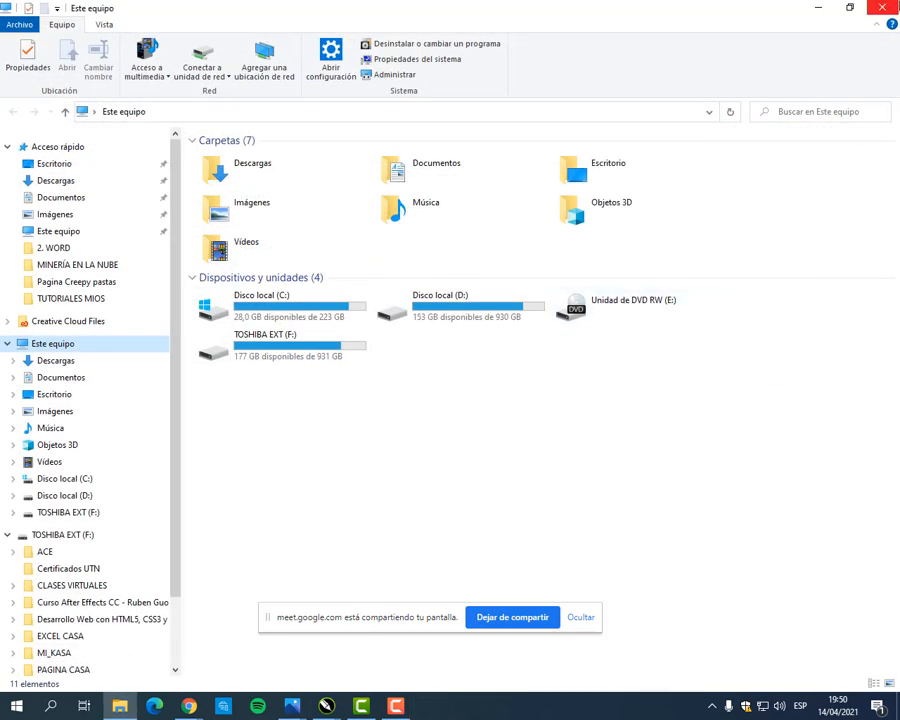
left_click(883, 7)
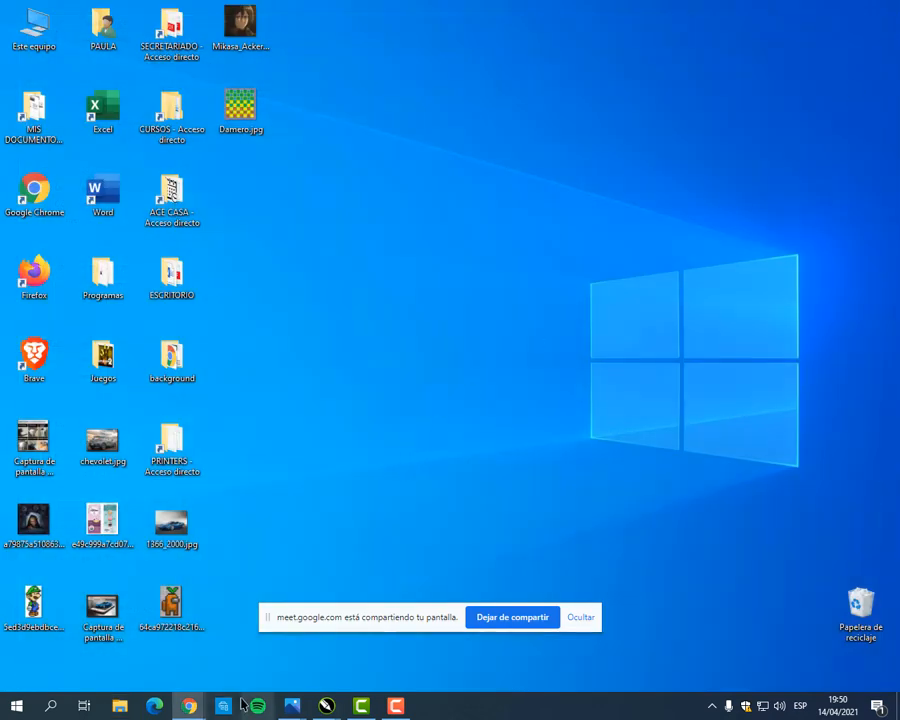
Step: Switch back to the Meet call in Chrome
mouse_move(189, 706)
left_click(127, 583)
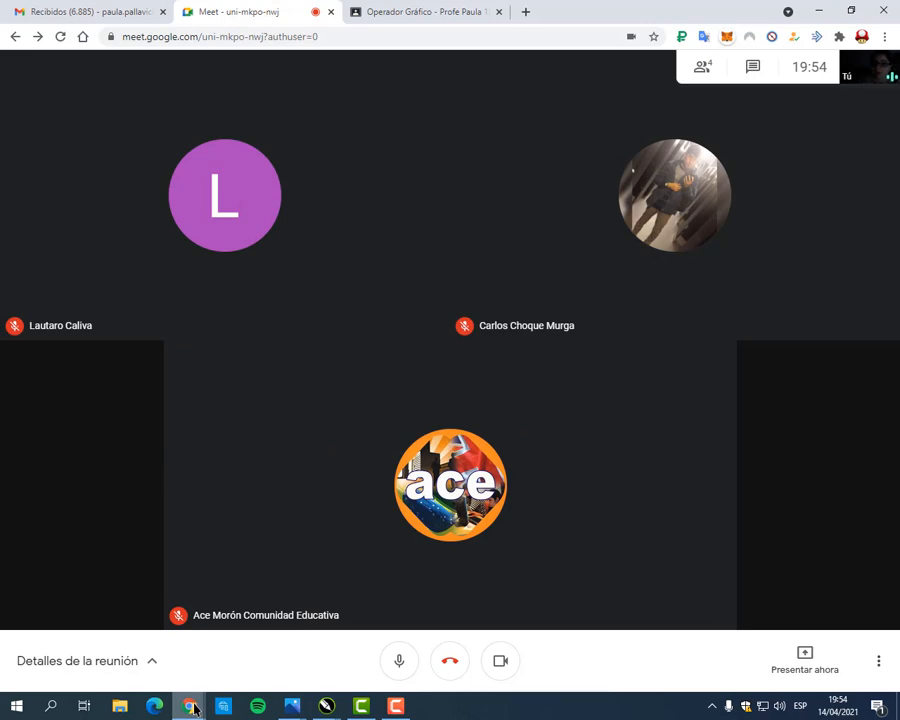
mouse_move(190, 706)
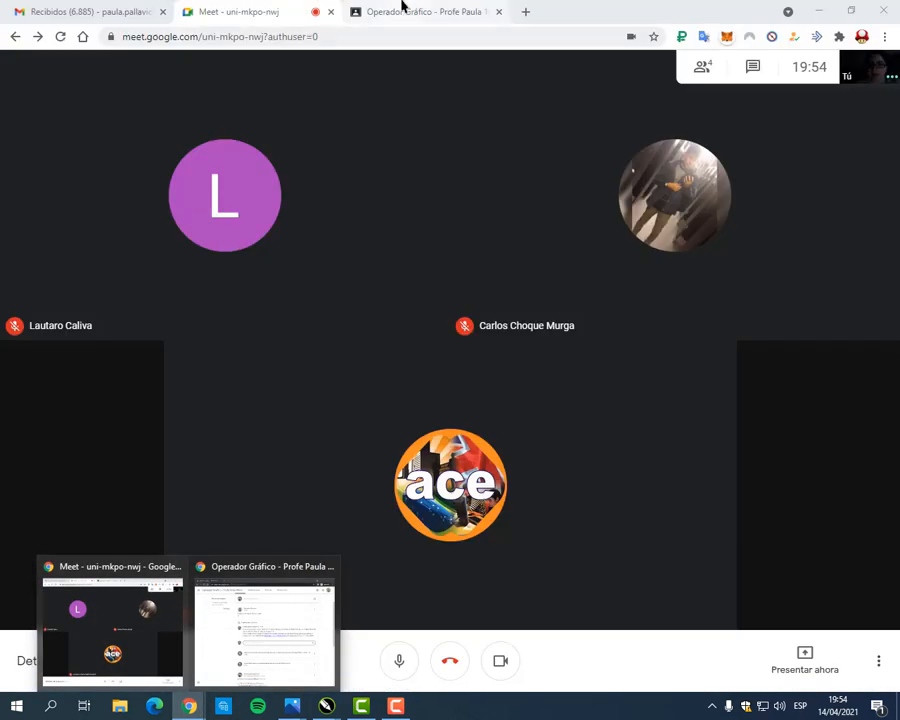
Step: Open MANUAL COREL.pdf from the Manual de Corel Draw material in the class's Trabajo de clase
left_click(402, 7)
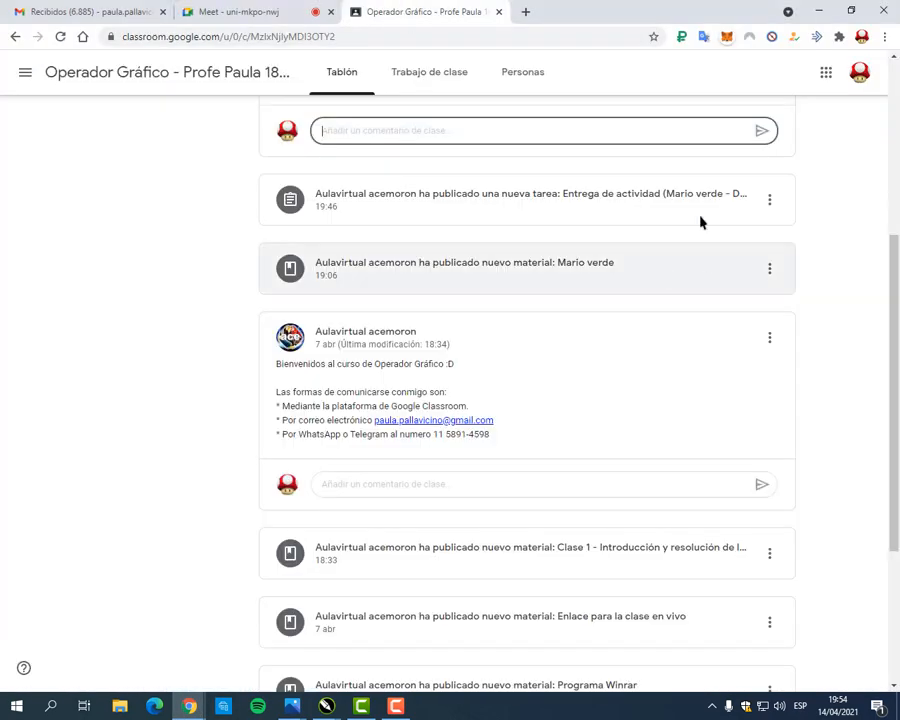
left_click(448, 74)
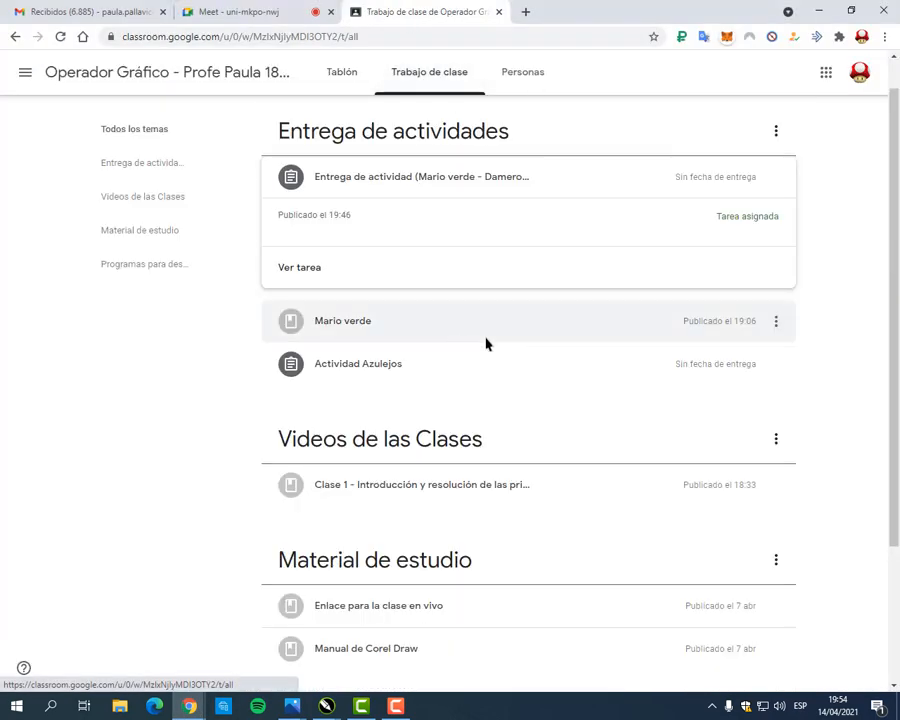
scroll(470, 250, "down", 3)
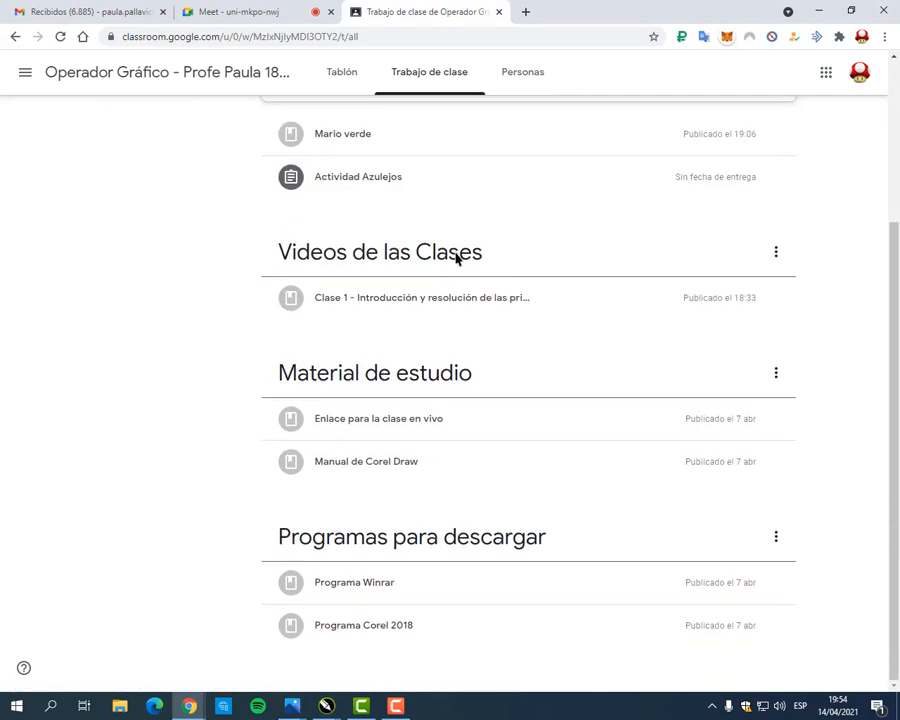
left_click(374, 464)
left_click(405, 450)
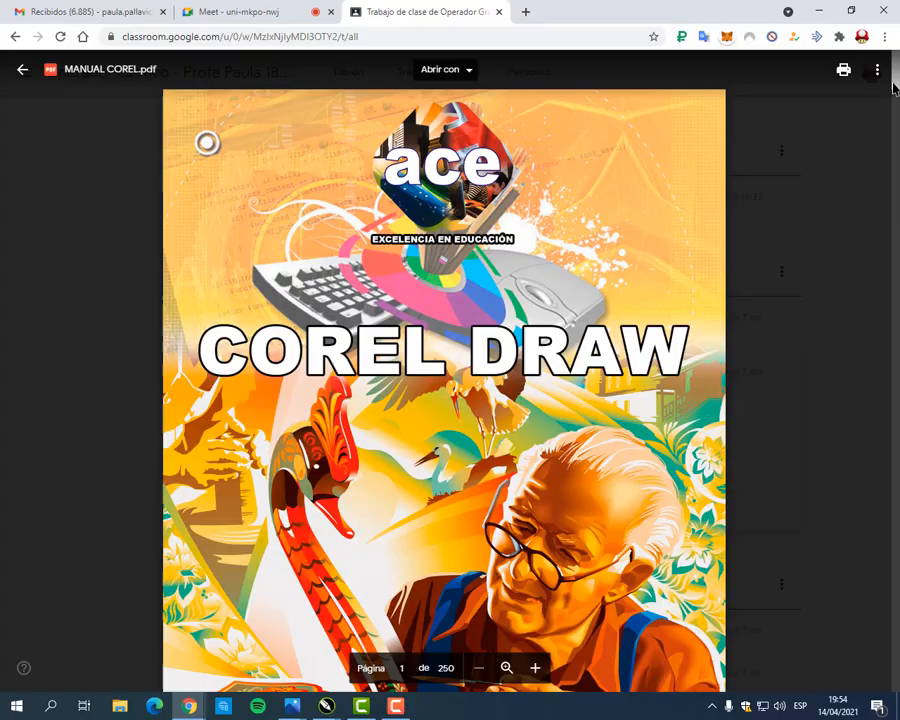
Step: Go through the manual to page 177 and examine the Damero checkerboard practice
left_click_drag(893, 88, 895, 496)
scroll(868, 374, "down", 20)
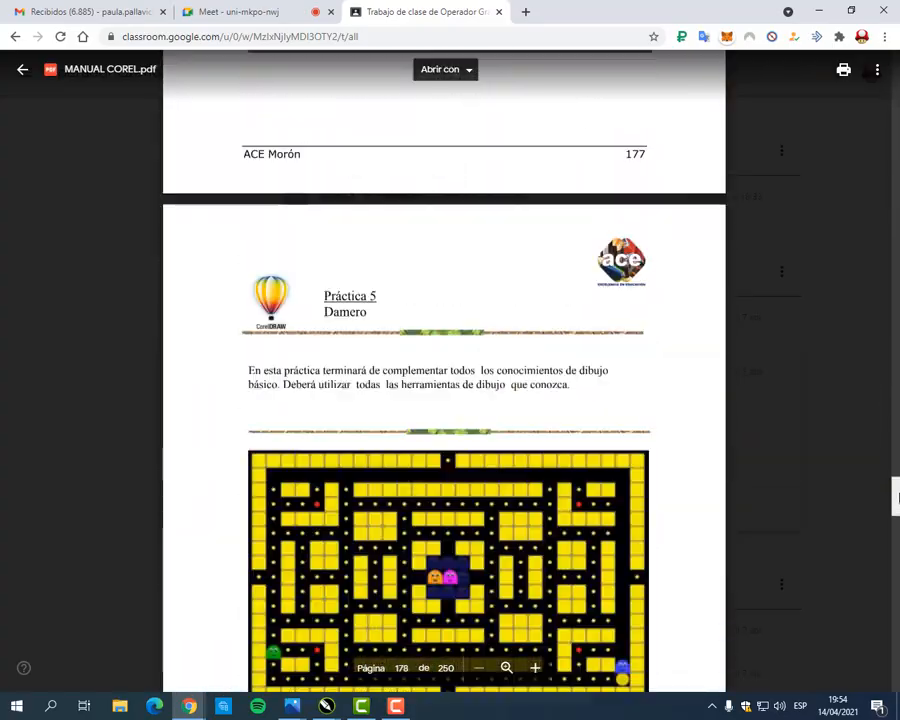
scroll(844, 470, "down", 7)
scroll(830, 458, "up", 7)
scroll(829, 457, "up", 4)
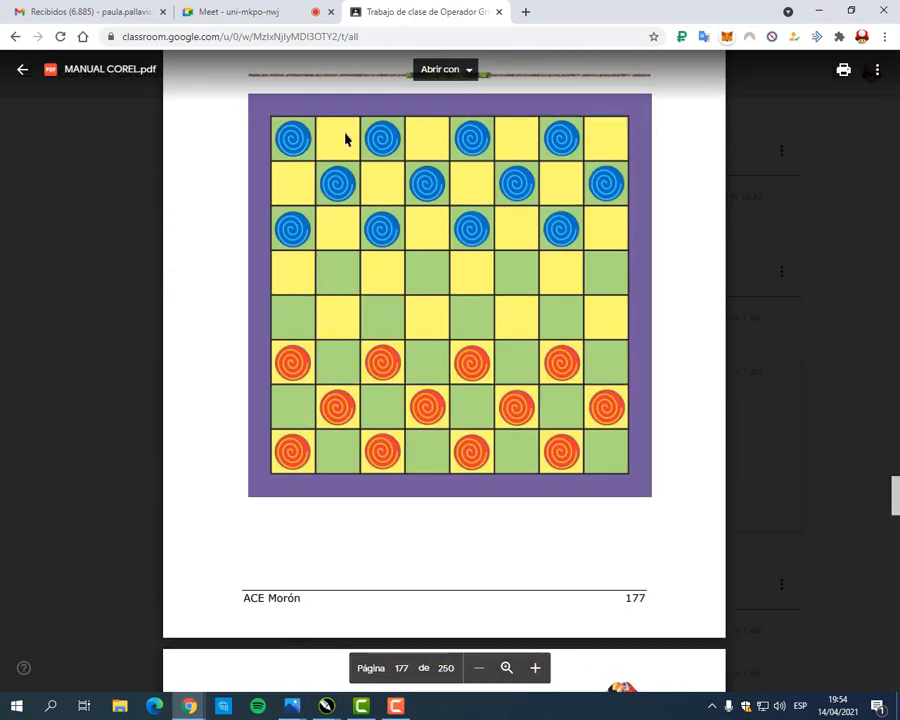
Step: Go to Práctica 5 on page 178 and enlarge the view to examine the yellow block maze
scroll(532, 183, "down", 6)
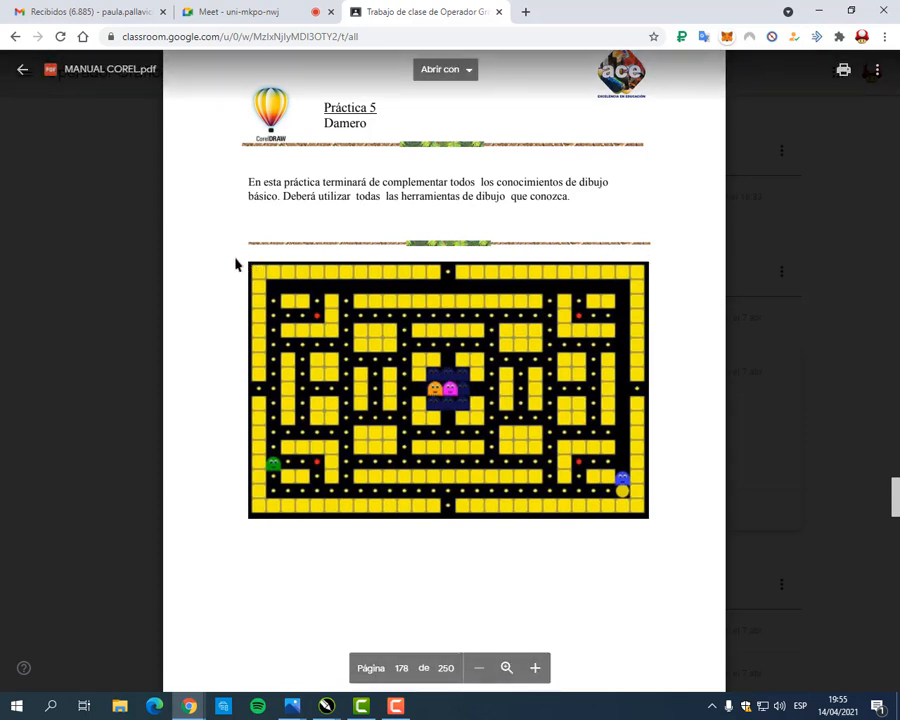
mouse_move(238, 258)
left_mouse_down()
mouse_move(532, 263)
mouse_move(683, 330)
mouse_move(659, 530)
left_mouse_up()
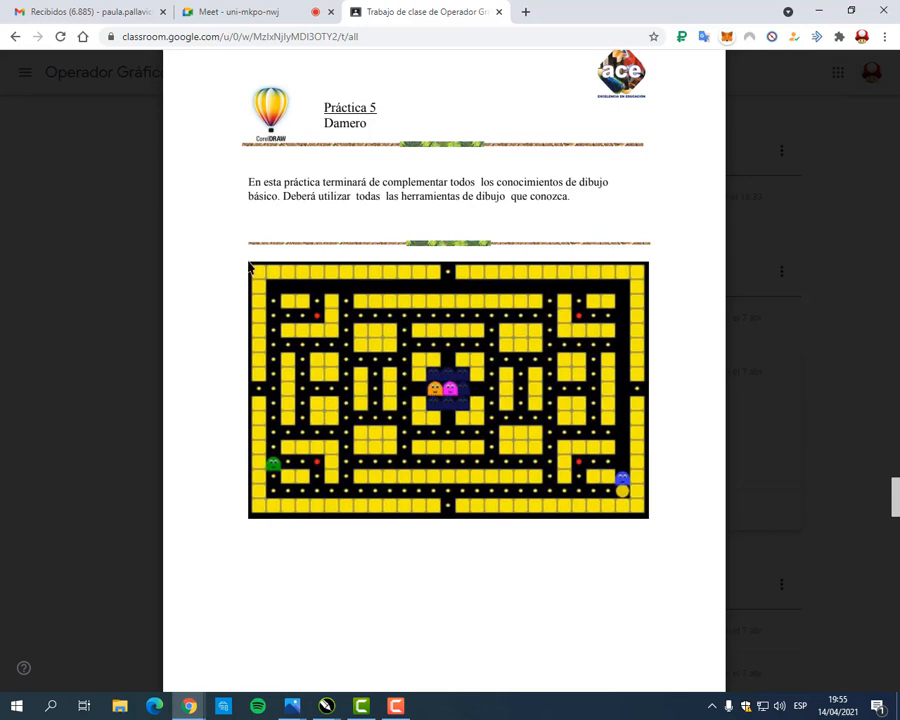
left_click_drag(250, 262, 648, 282)
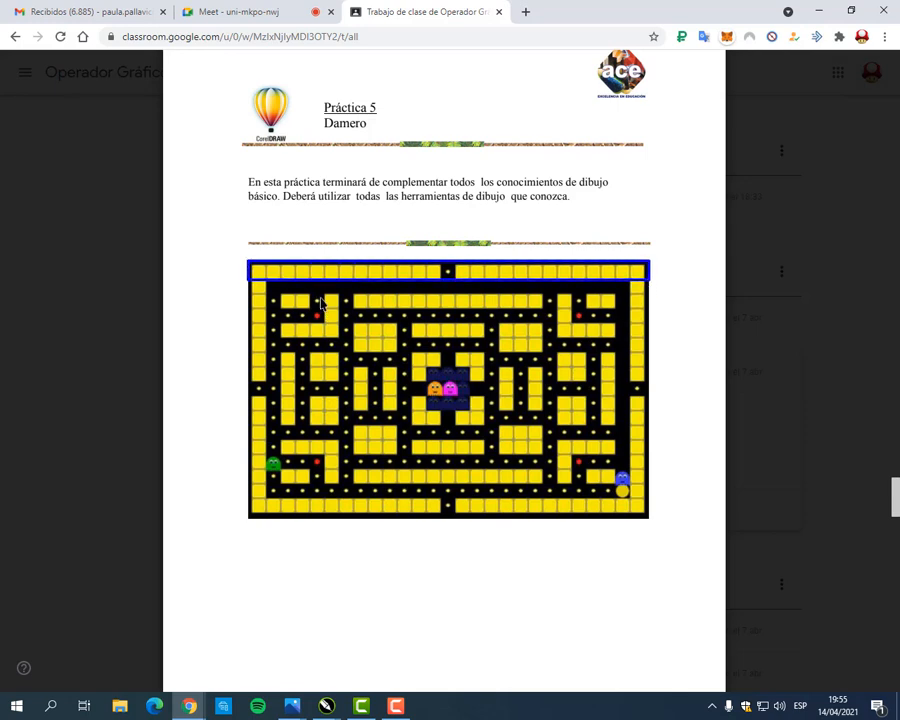
left_click_drag(248, 258, 268, 528)
key("Escape")
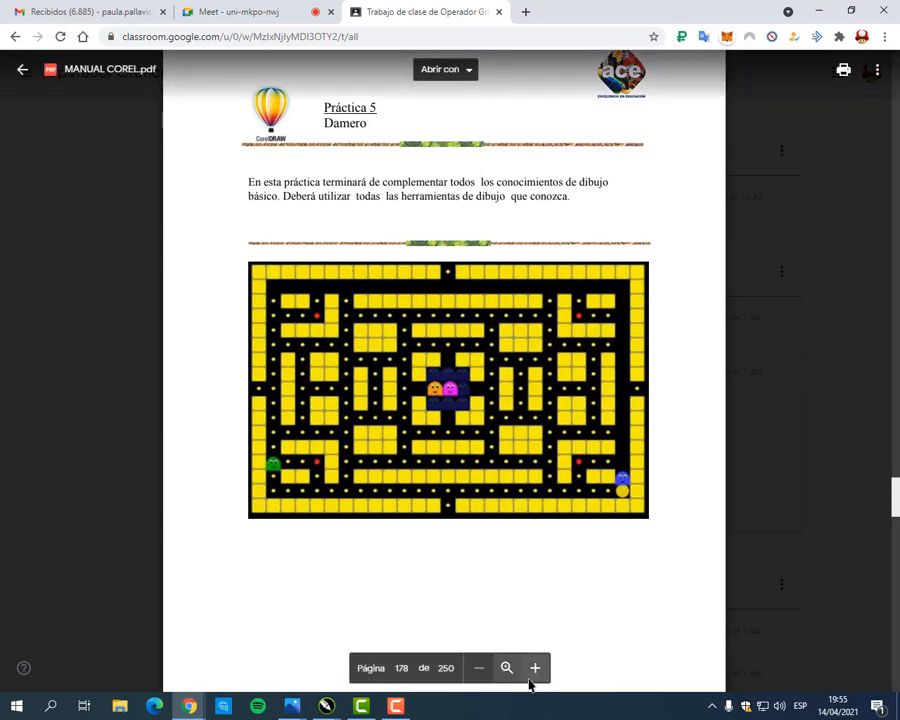
left_click(535, 668)
left_click(535, 668)
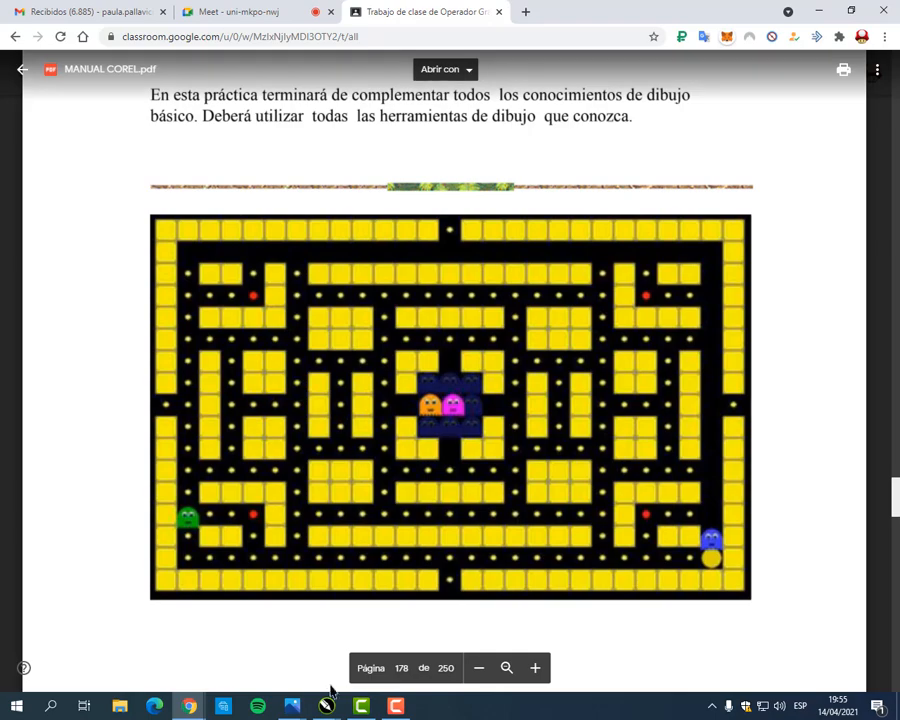
Step: Switch to CorelDRAW, then save and close both Damero.cdr and Relleno PixelArt.cdr
mouse_move(326, 707)
left_click(402, 630)
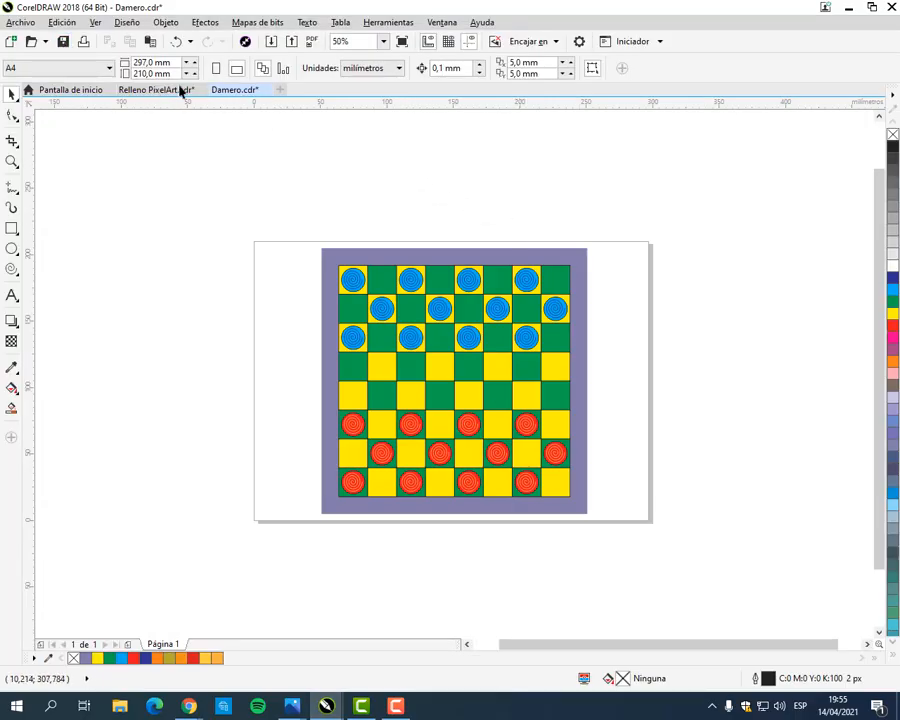
key("ctrl+s")
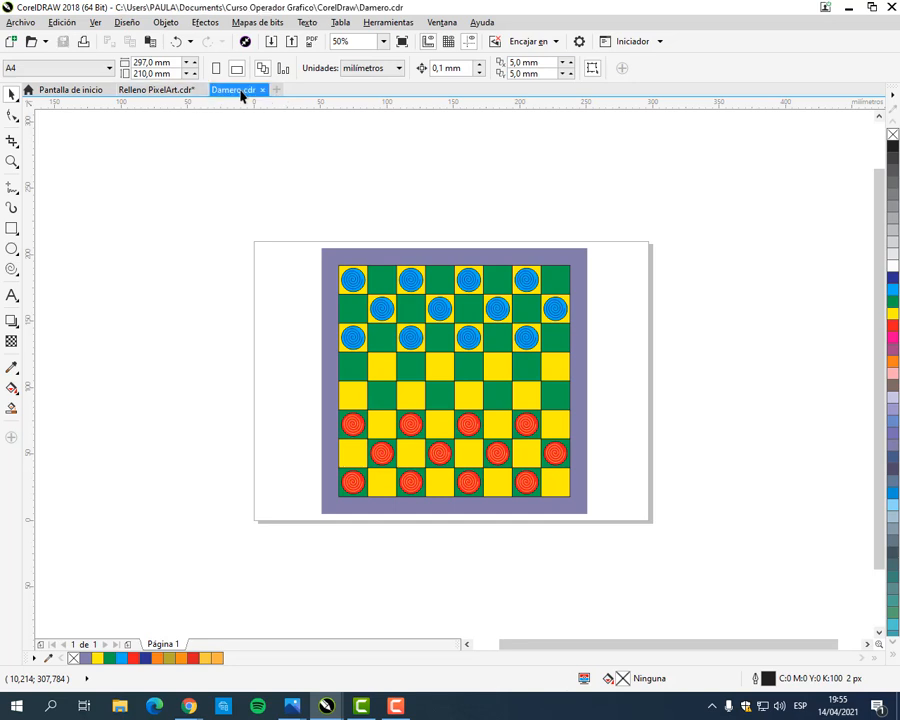
left_click(262, 90)
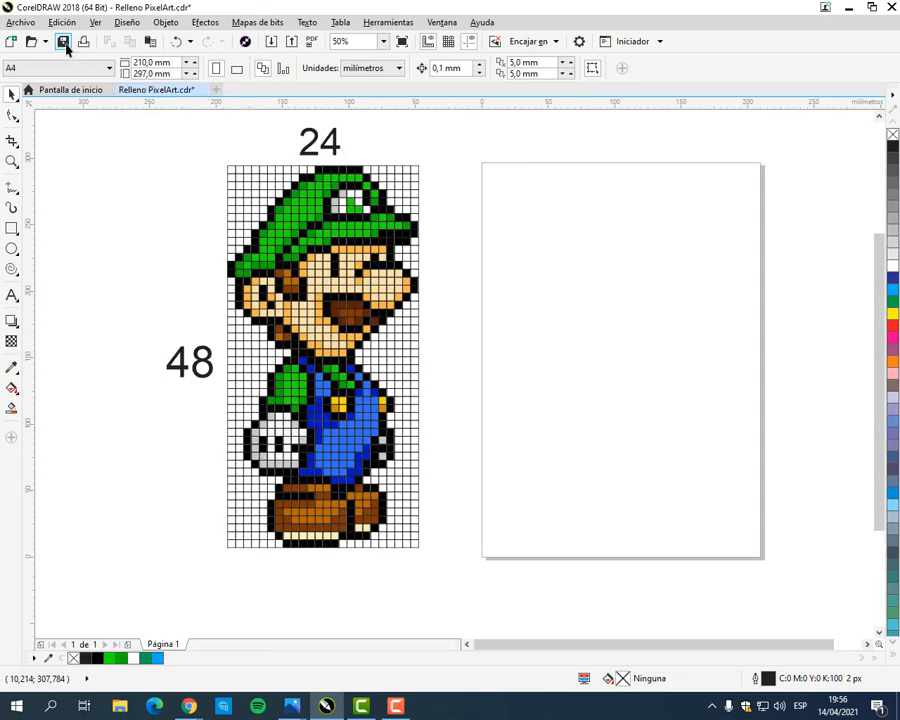
key("ctrl+s")
left_click(198, 90)
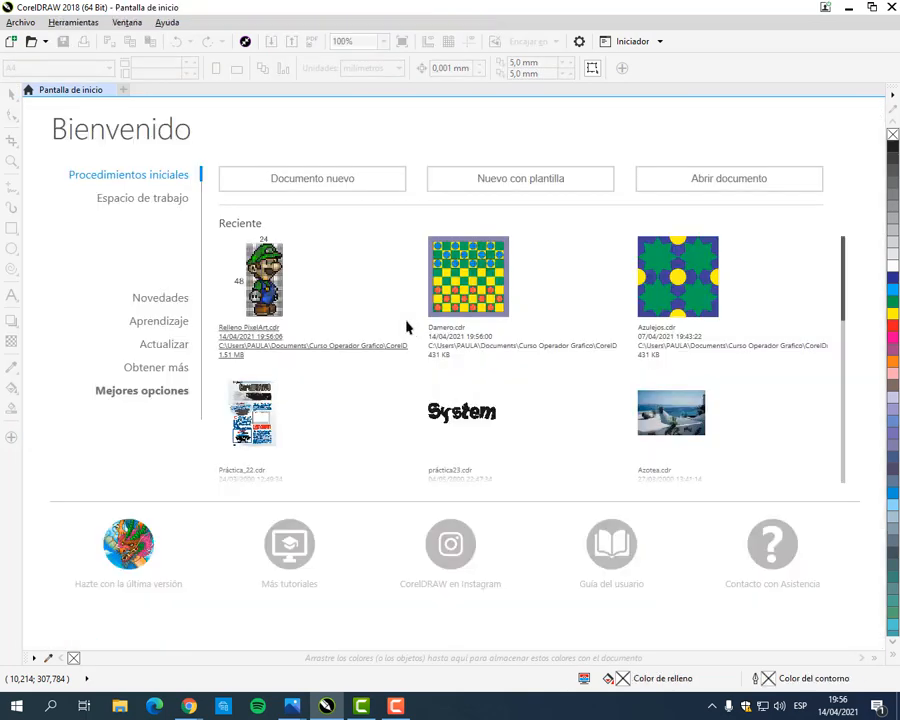
Step: Create a new portrait A4 document in CMYK at 300 dpi and draw a rectangle about 85 mm wide and 117 mm high
left_click(298, 196)
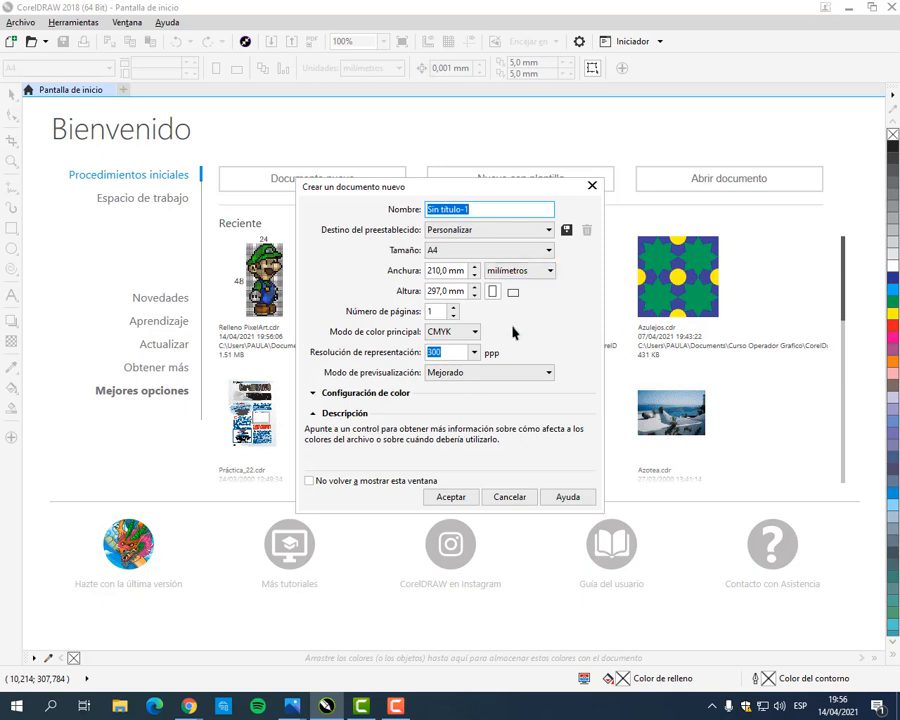
left_click(450, 495)
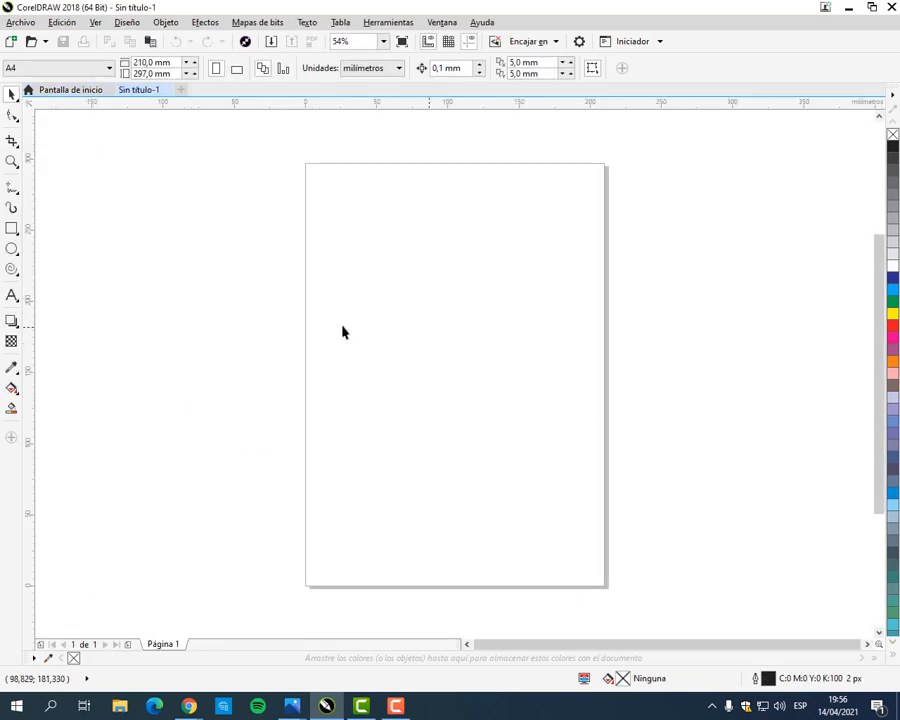
left_click(11, 228)
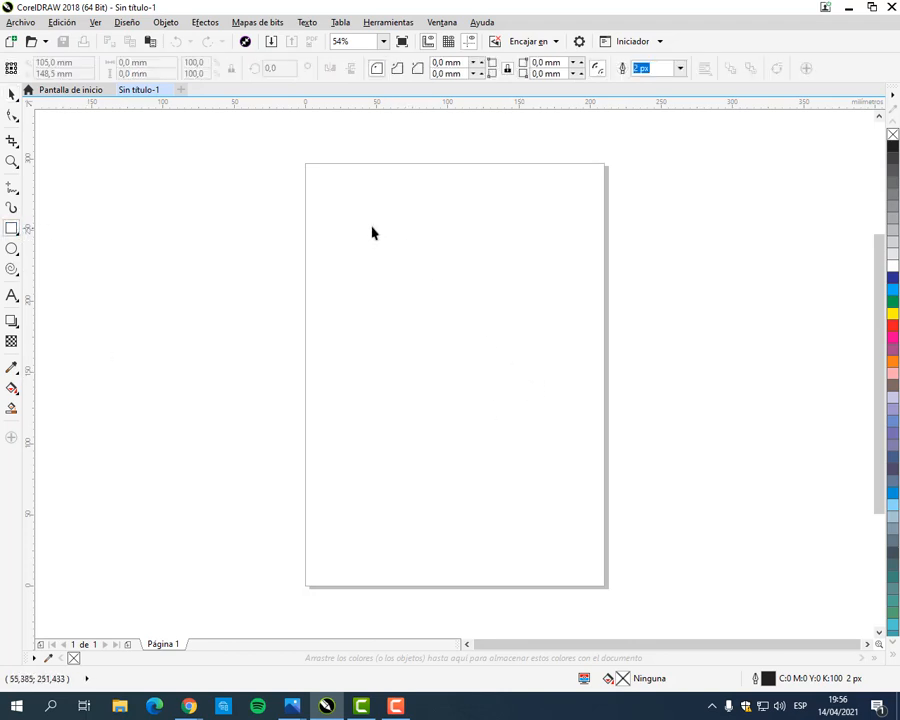
left_click_drag(349, 206, 473, 376)
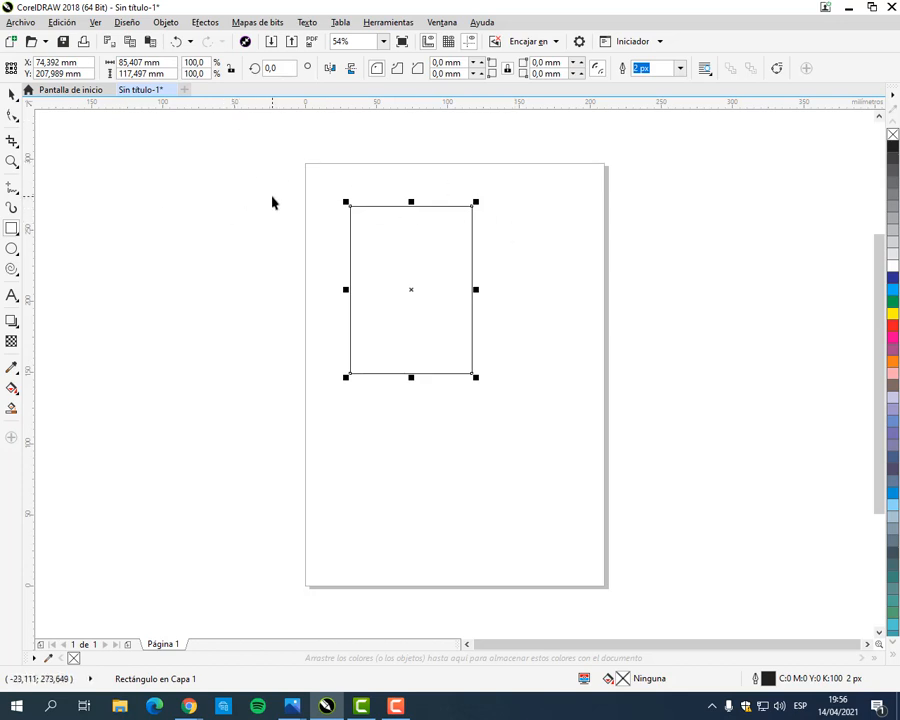
left_click(12, 93)
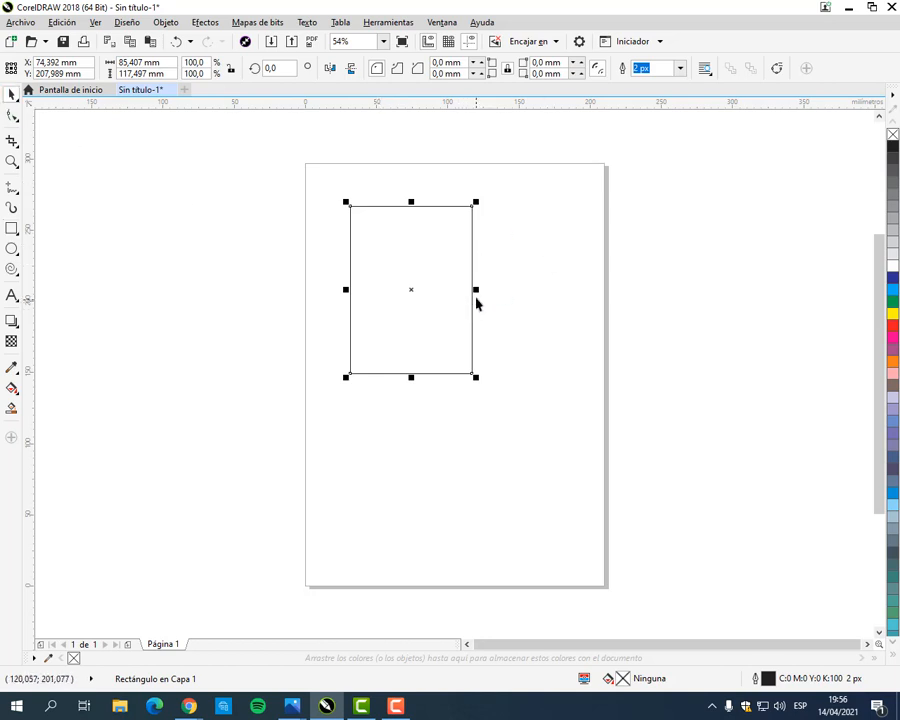
left_click_drag(13, 54, 754, 87)
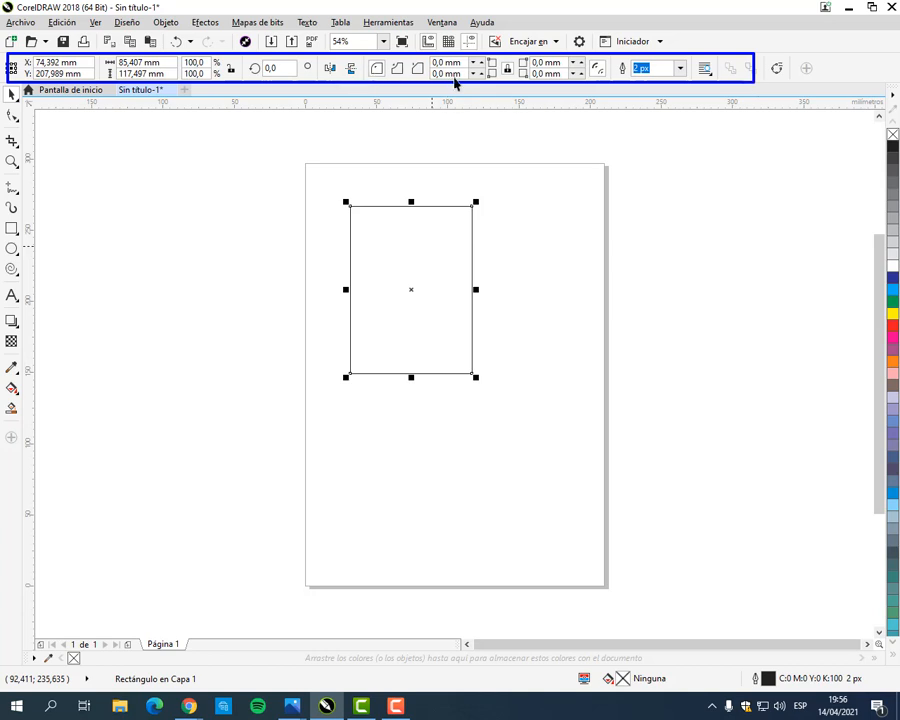
key("Escape")
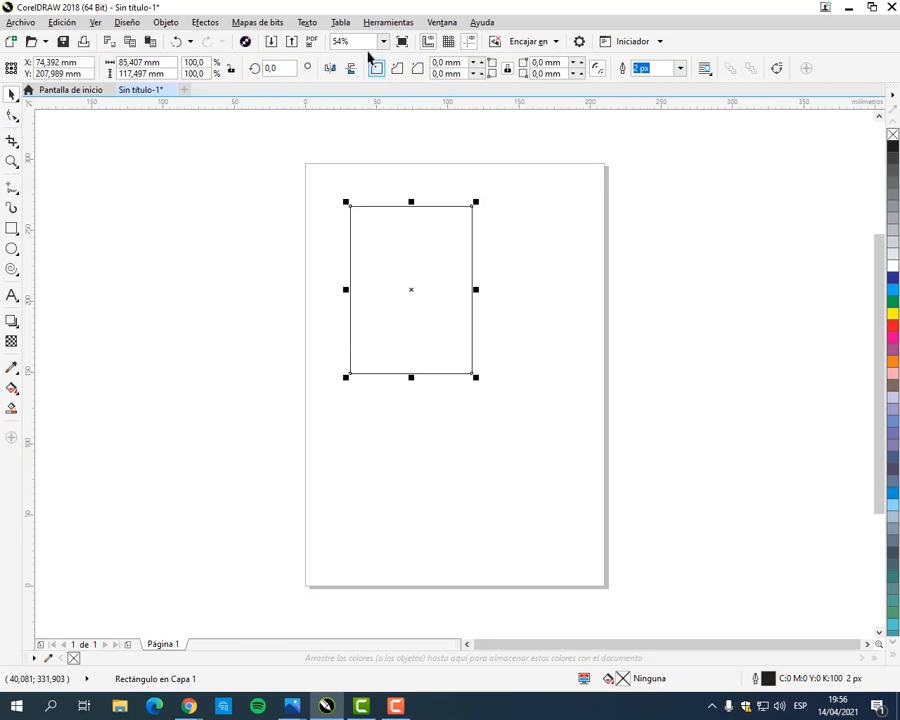
mouse_move(363, 54)
left_mouse_down()
mouse_move(506, 120)
mouse_move(672, 140)
mouse_move(655, 95)
left_mouse_up()
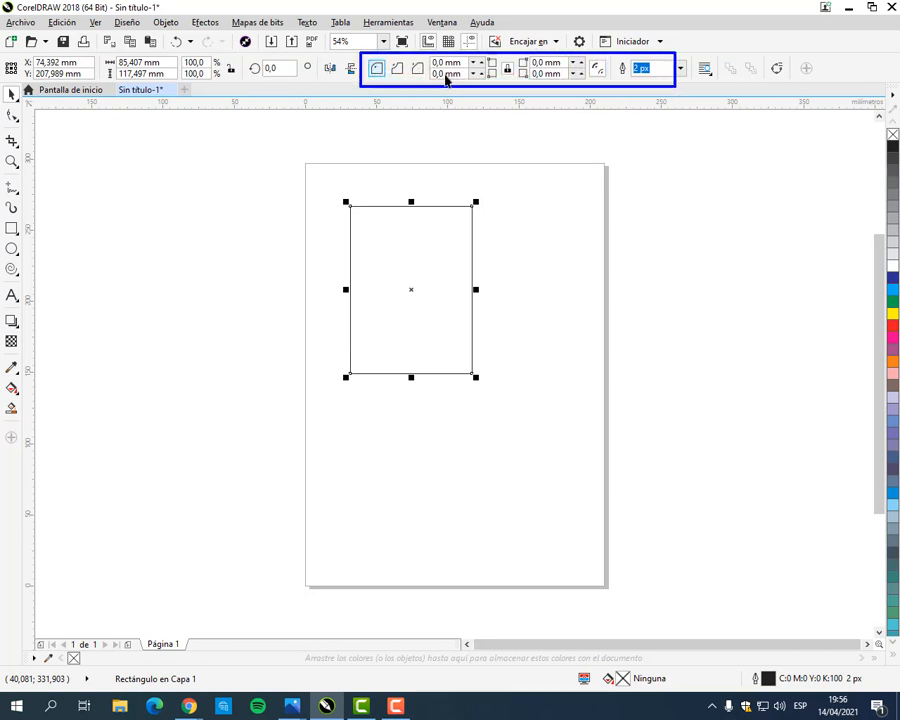
key("Escape")
Step: Draw an ellipse about 105 mm wide and 104 mm high to the right of the rectangle, overlapping the page edge
left_click(12, 248)
mouse_move(518, 216)
left_mouse_down()
mouse_move(603, 284)
mouse_move(668, 364)
left_mouse_up()
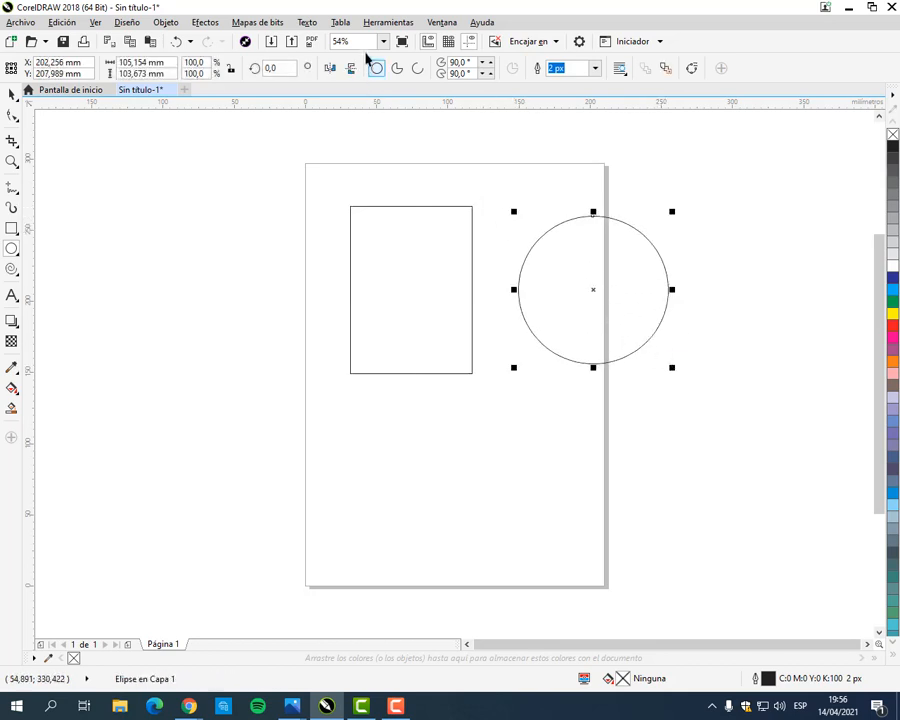
mouse_move(363, 54)
left_mouse_down()
mouse_move(490, 80)
mouse_move(625, 92)
mouse_move(546, 98)
left_mouse_up()
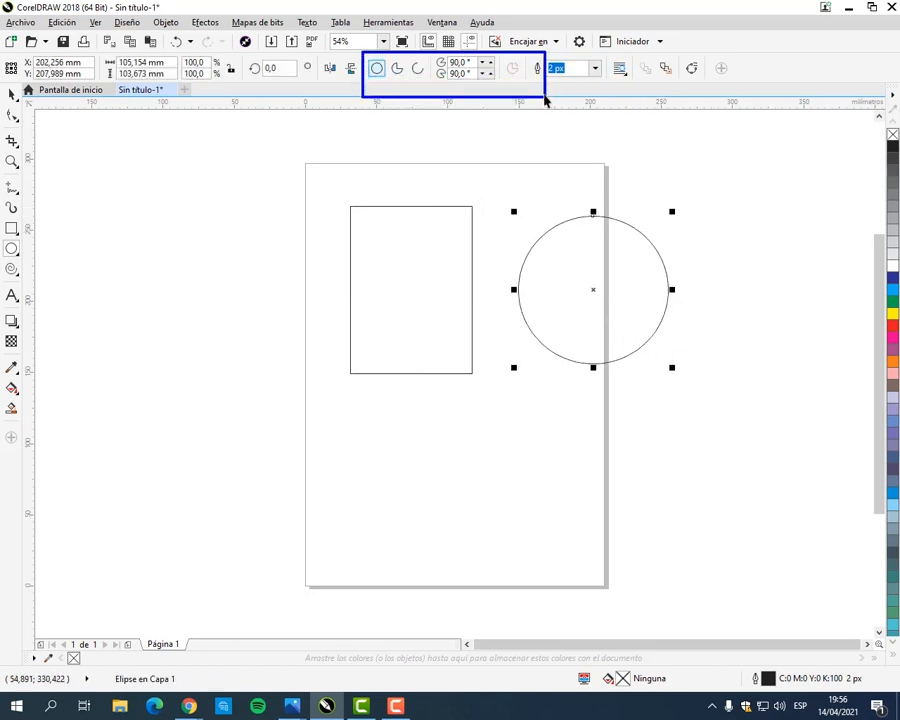
key("Escape")
Step: Draw a three-sided polygon about 95 by 84 mm left of the page and a six-pointed star about 109 by 134 mm below the ellipse
left_click(18, 274)
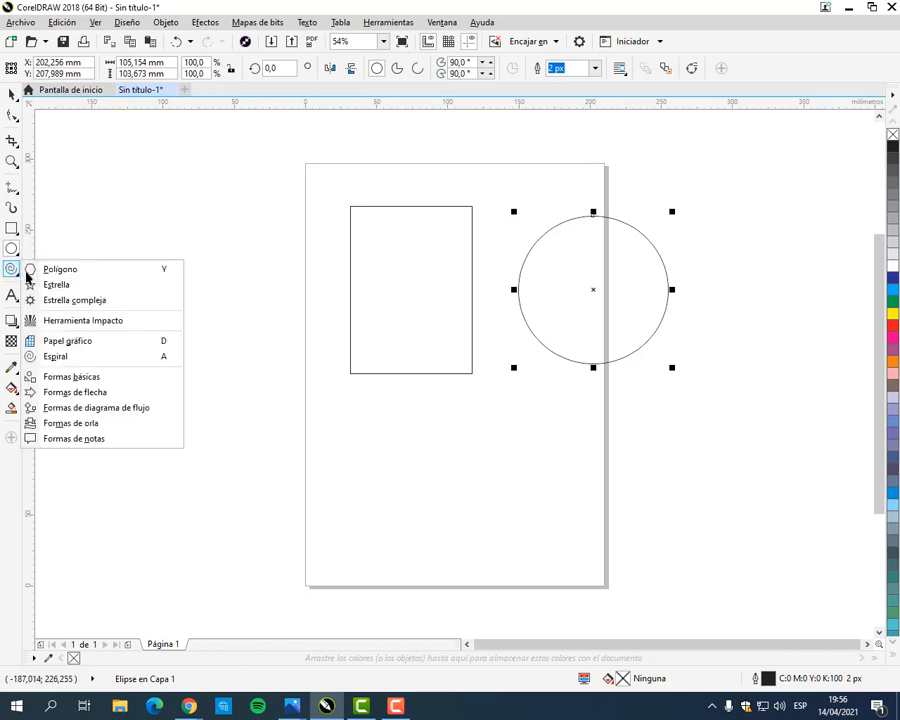
left_click(50, 269)
left_click_drag(157, 230, 300, 388)
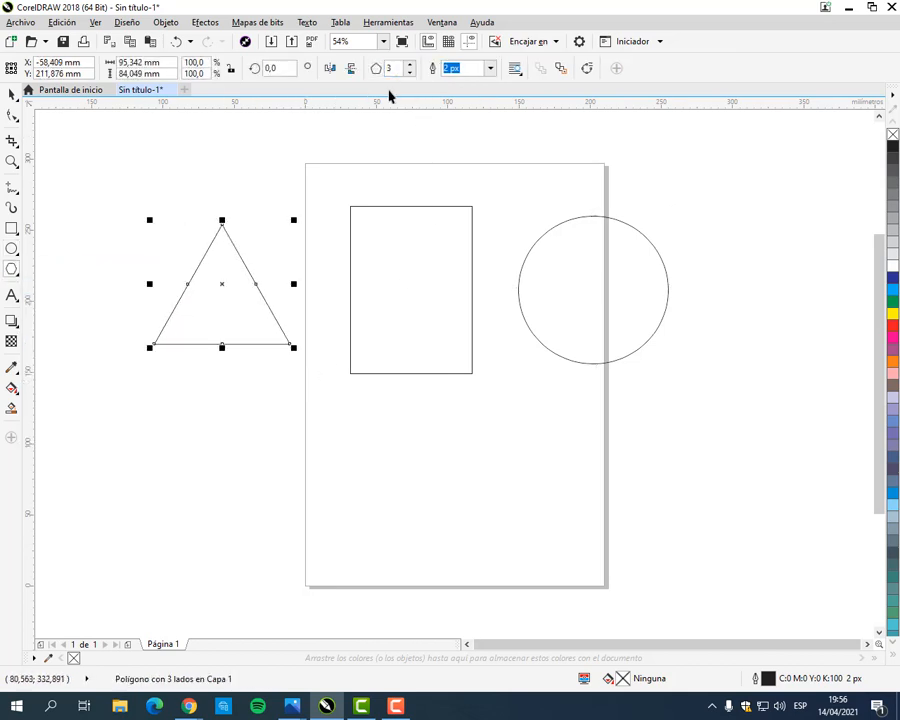
left_click(13, 270)
left_click(45, 286)
left_click_drag(467, 399, 638, 596)
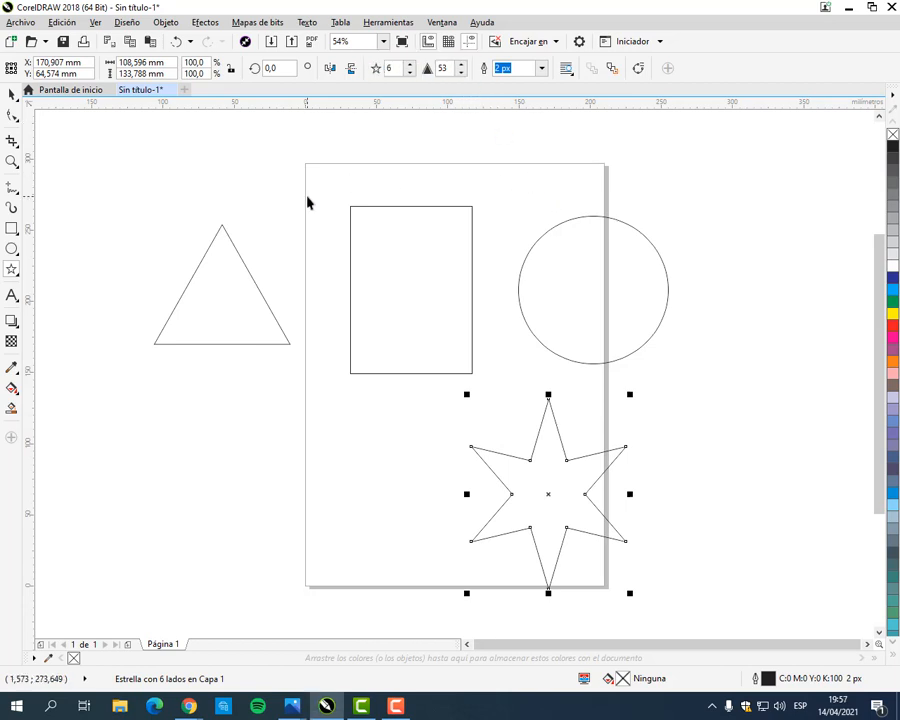
Step: Delete the star, the ellipse and the triangle, keeping only the rectangle
left_click(450, 297)
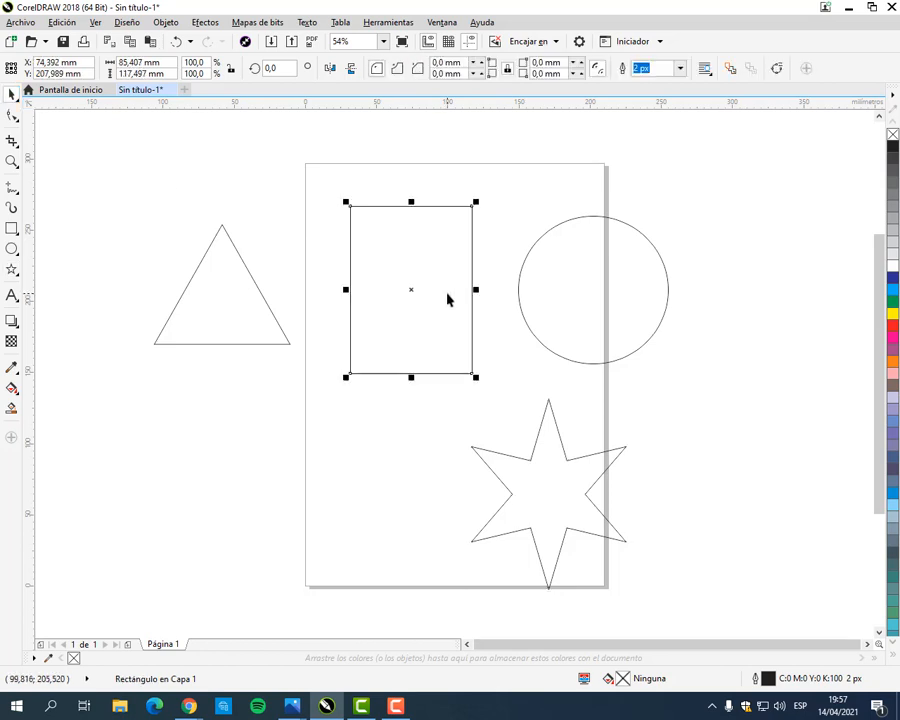
left_click(570, 298)
left_click(548, 481)
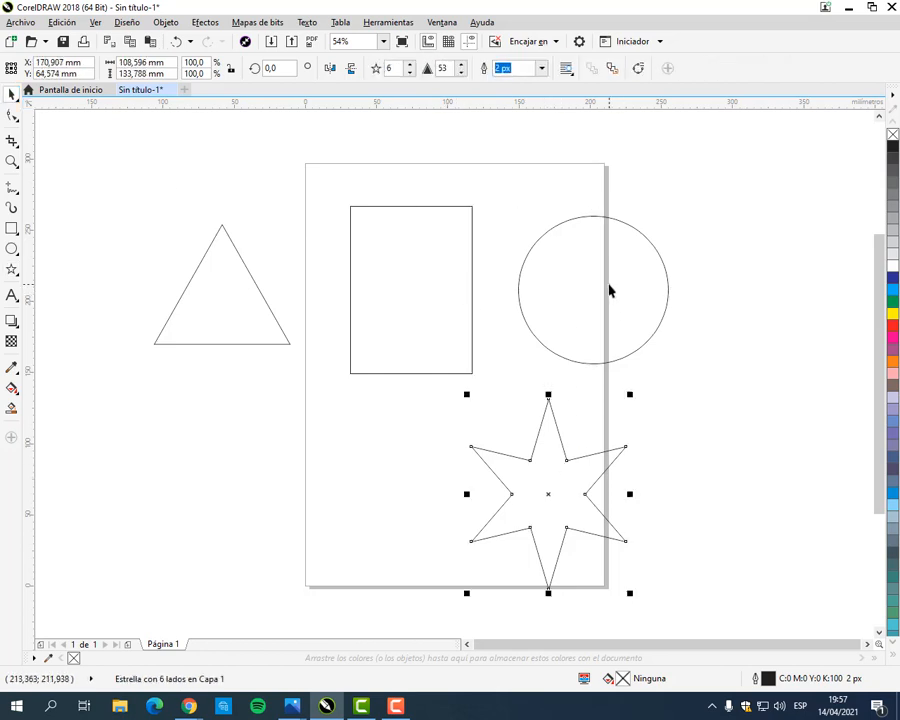
key("Delete")
left_click(605, 297)
key("Delete")
left_click(249, 316)
key("Delete")
Step: Move the rectangle down and to the right so its centre lies at about X 88 mm, Y 173 mm
left_click(414, 291)
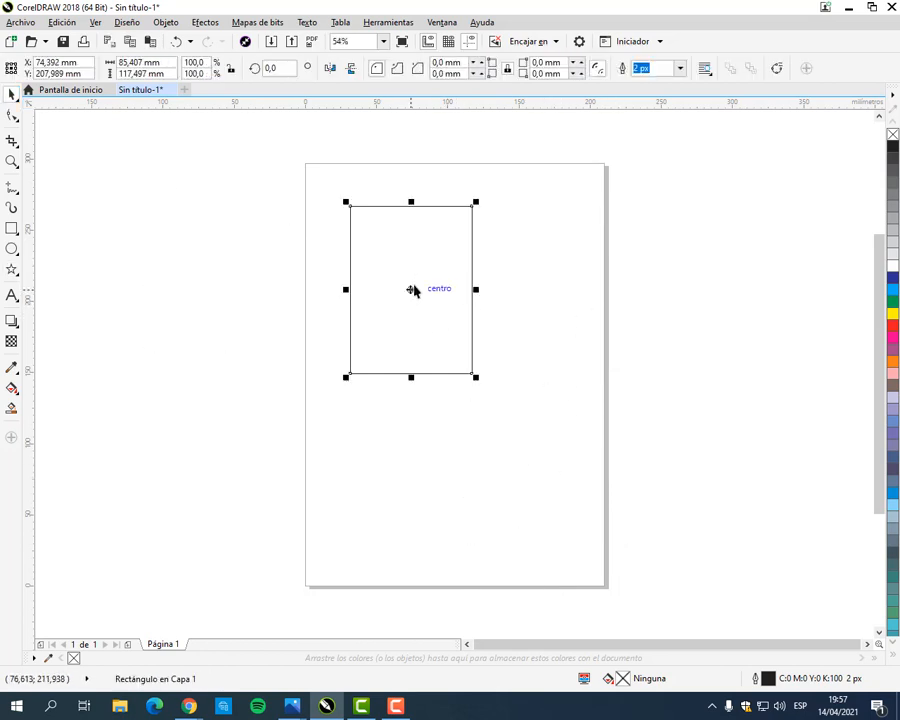
left_click_drag(414, 291, 444, 339)
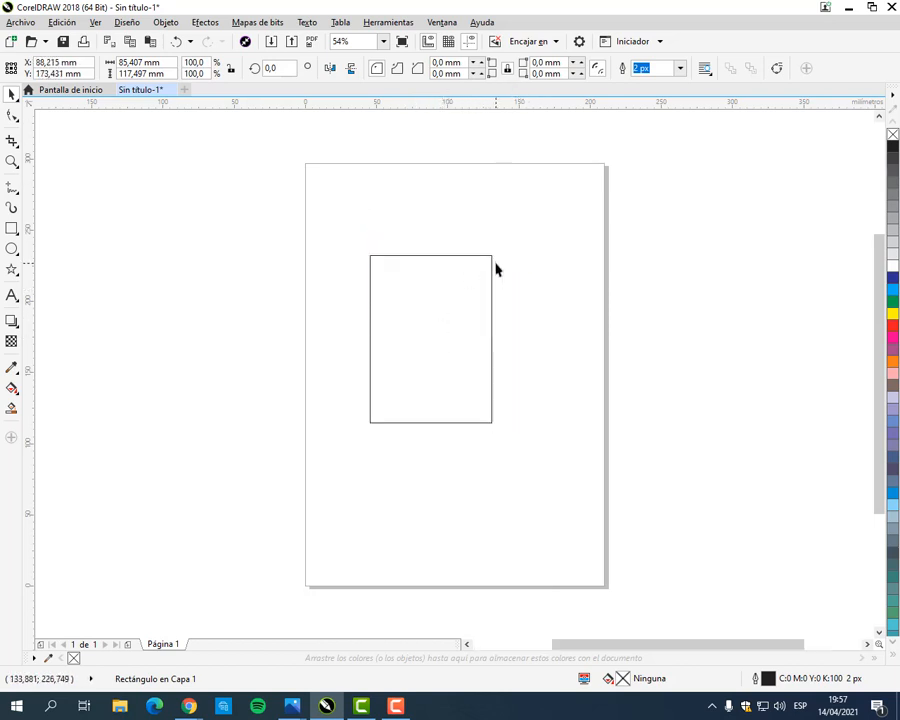
scroll(492, 260, "up", 2)
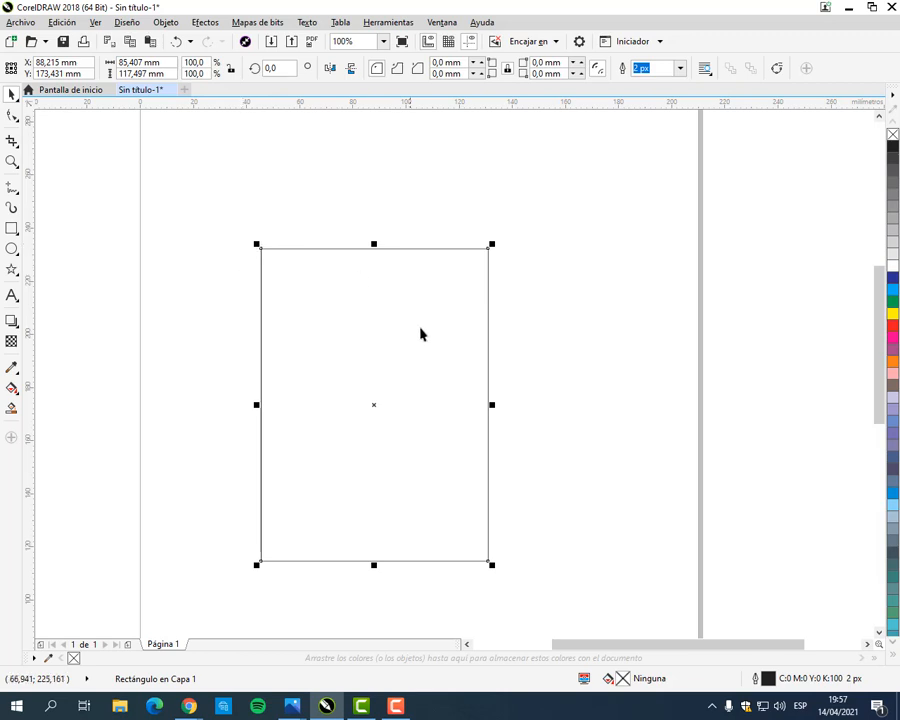
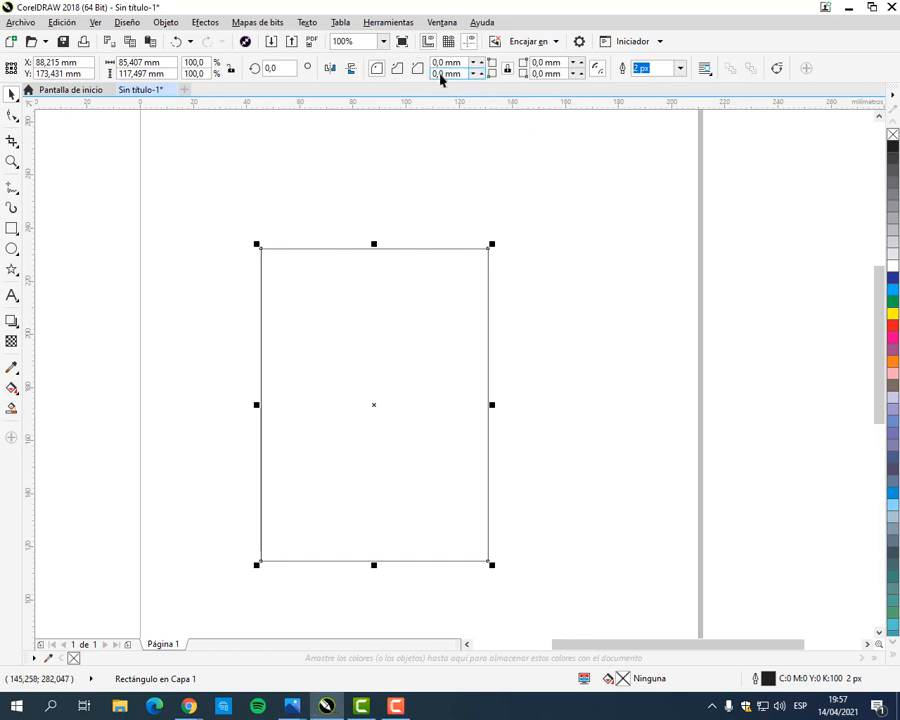
mouse_move(425, 53)
left_mouse_down()
mouse_move(474, 77)
mouse_move(590, 88)
left_mouse_up()
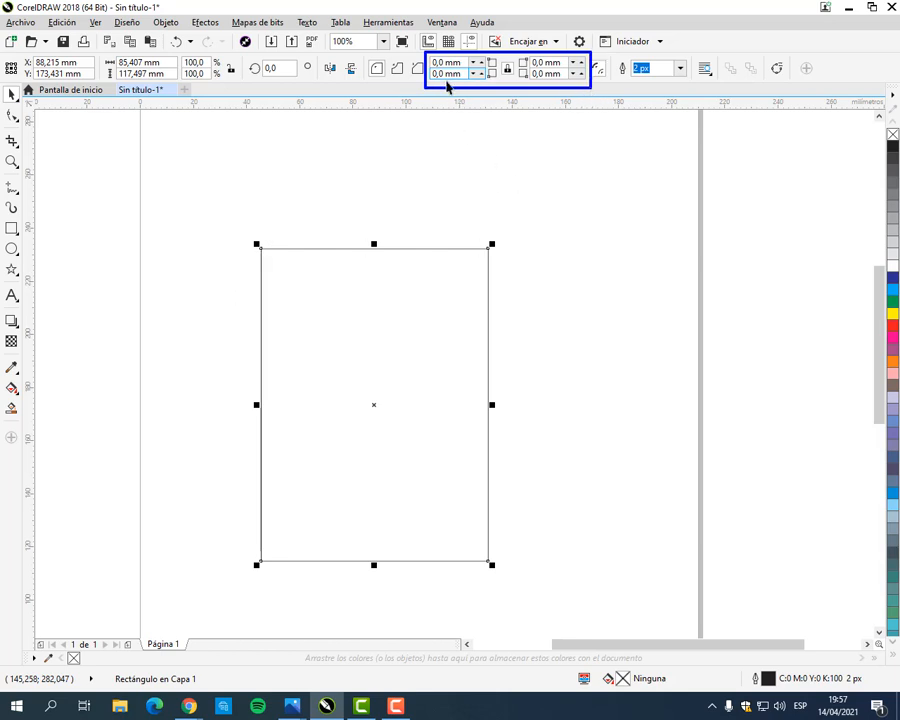
mouse_move(427, 55)
left_mouse_down()
mouse_move(500, 70)
mouse_move(490, 72)
left_mouse_up()
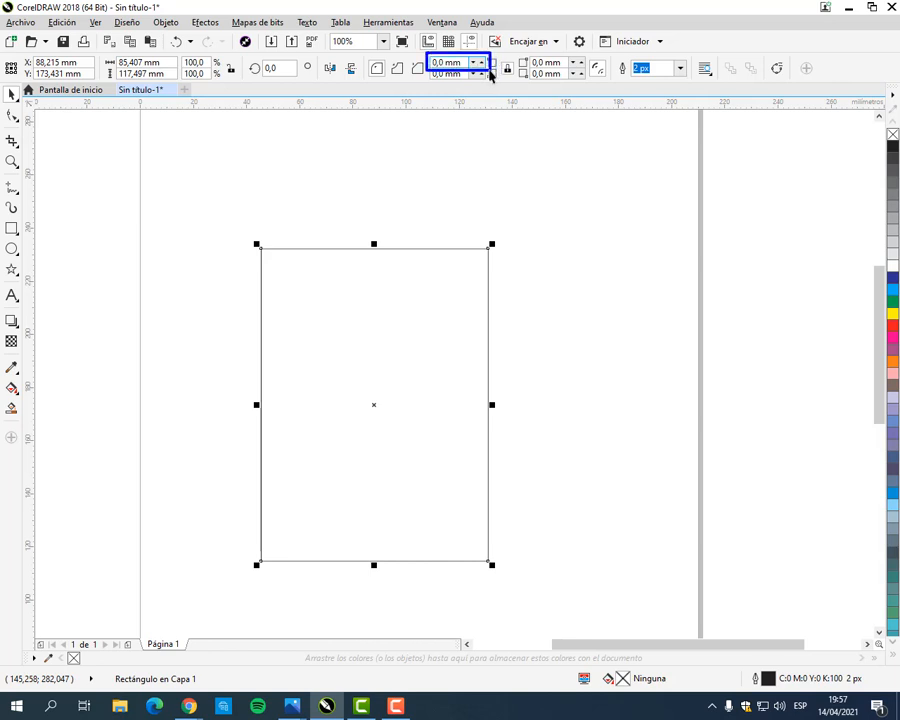
left_click_drag(245, 231, 275, 262)
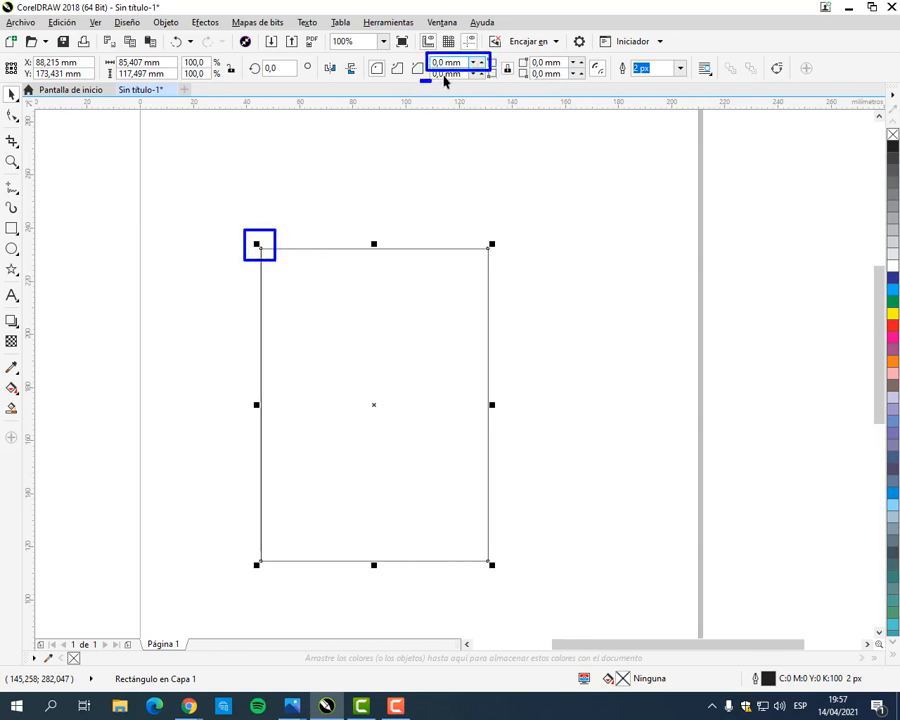
left_click_drag(422, 80, 491, 72)
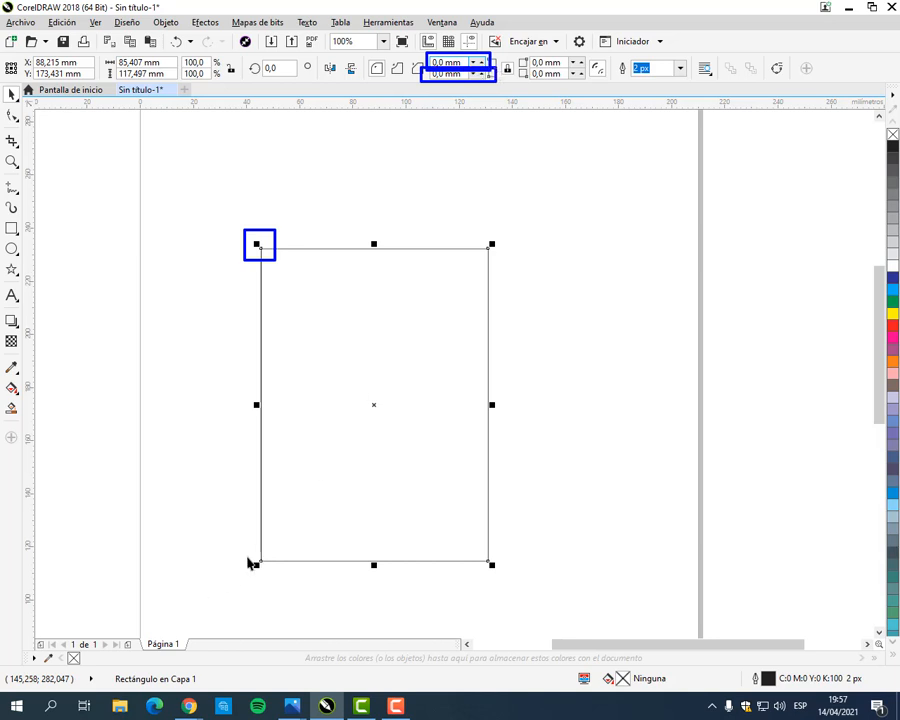
left_click_drag(247, 556, 283, 580)
key("Escape")
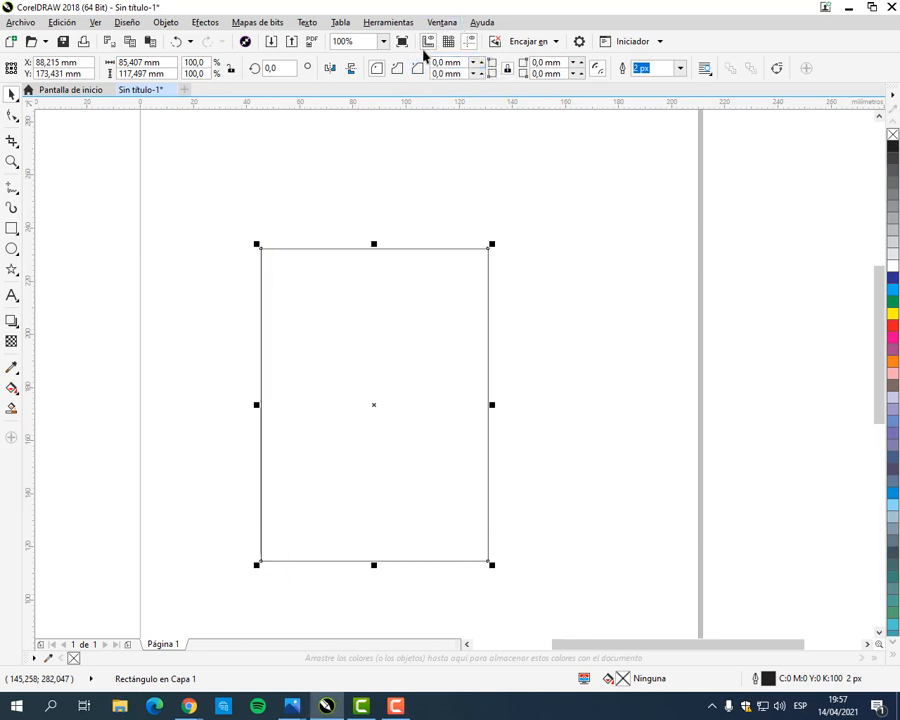
left_click_drag(424, 55, 588, 69)
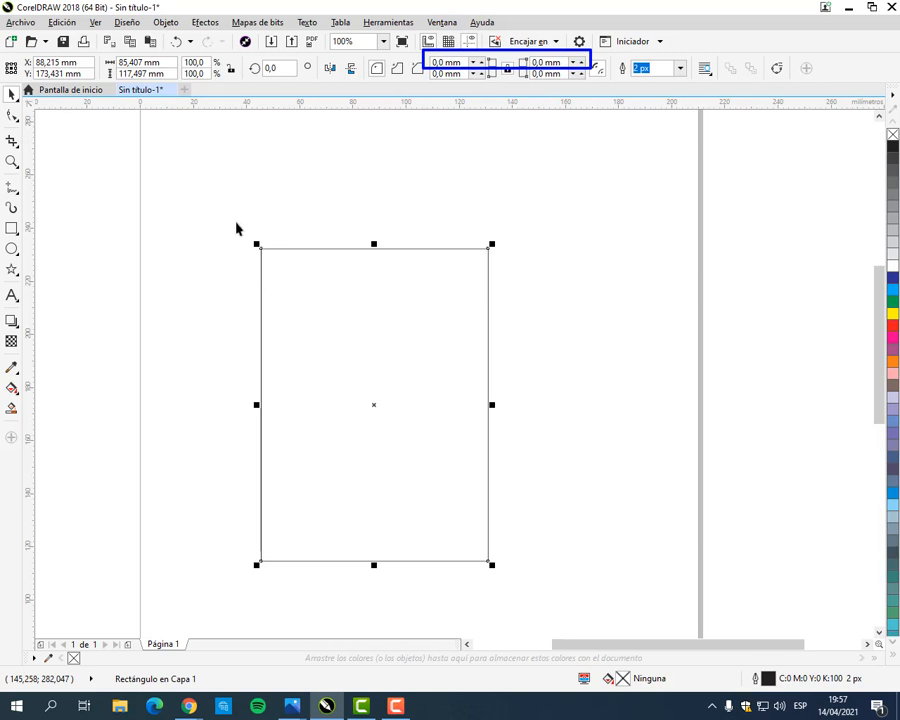
left_click_drag(236, 224, 521, 262)
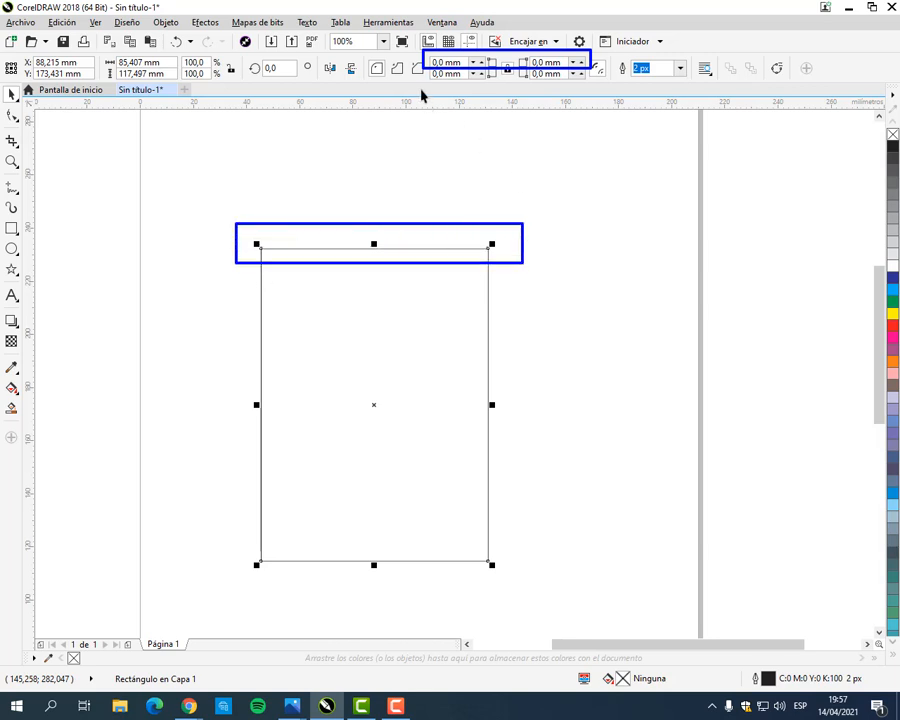
key("Escape")
left_click_drag(421, 63, 591, 89)
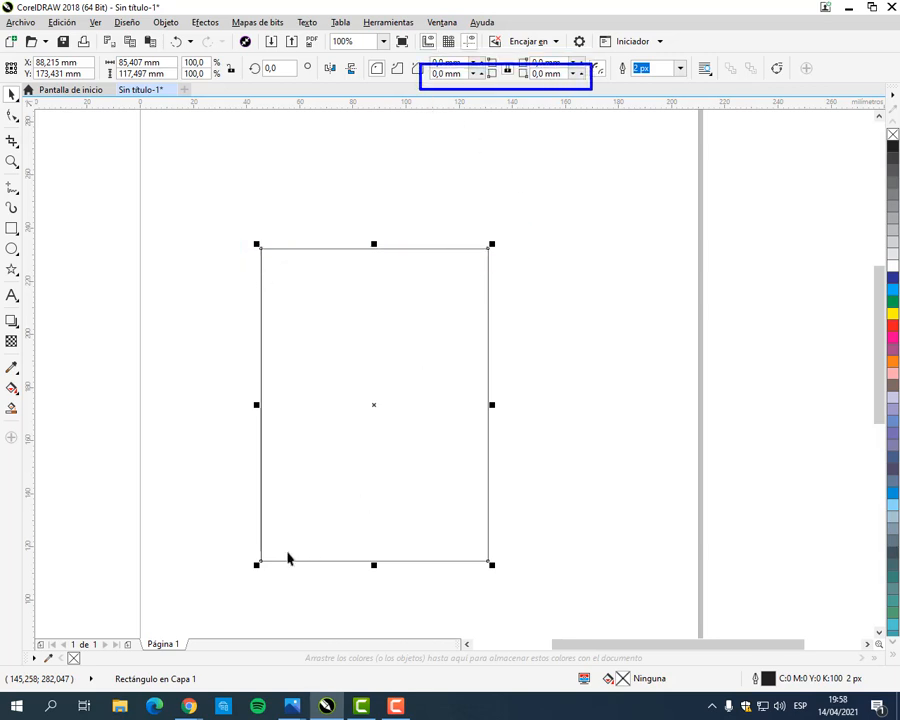
mouse_move(240, 587)
left_mouse_down()
mouse_move(444, 544)
mouse_move(520, 543)
left_mouse_up()
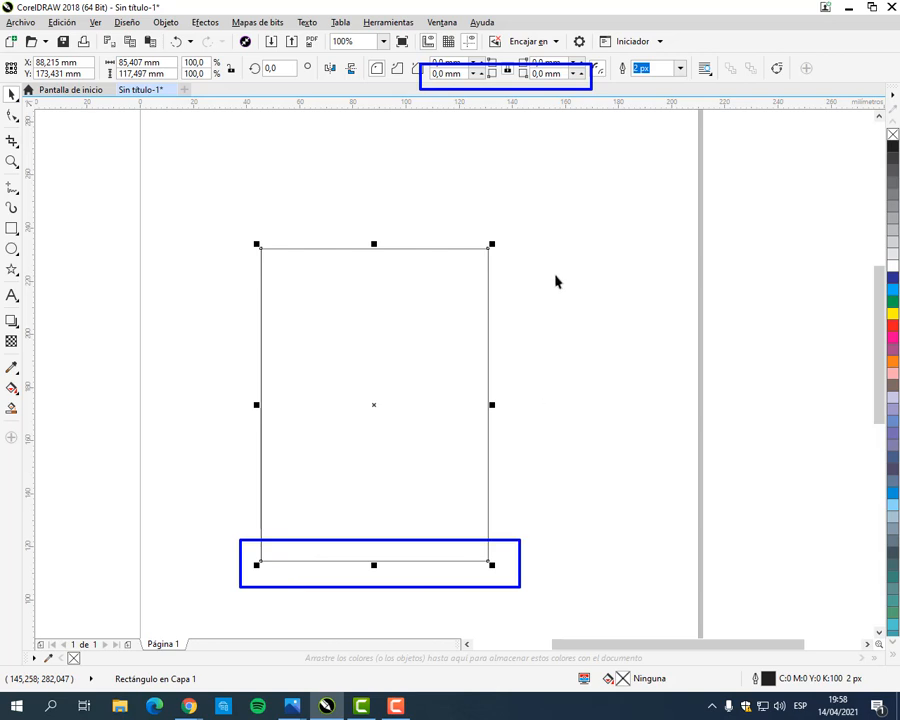
key("Escape")
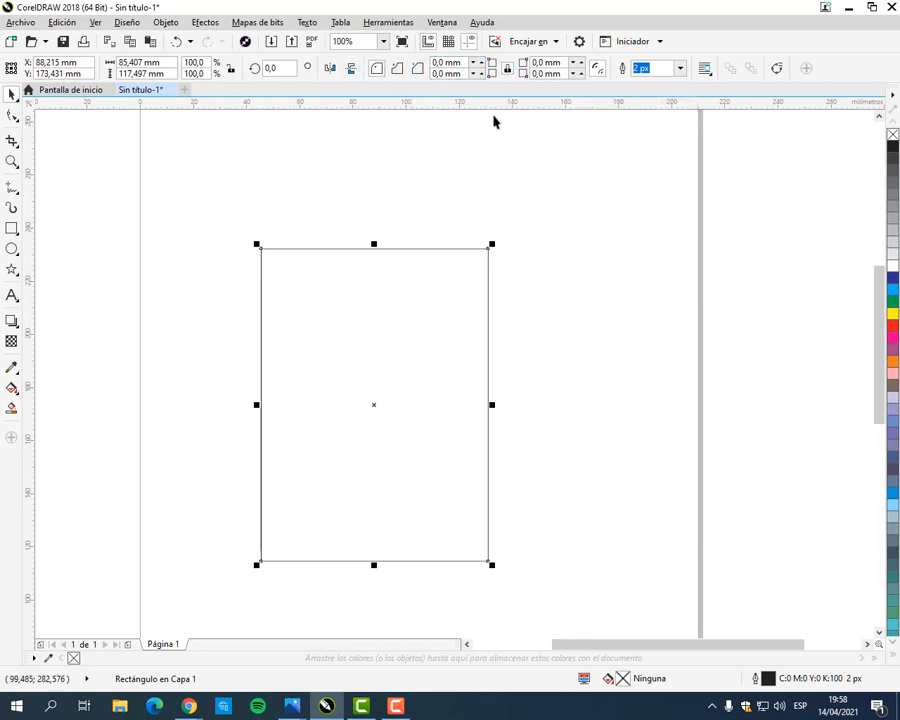
Step: Round all four corners of the selected rectangle with a 10 mm radius
left_click(462, 64)
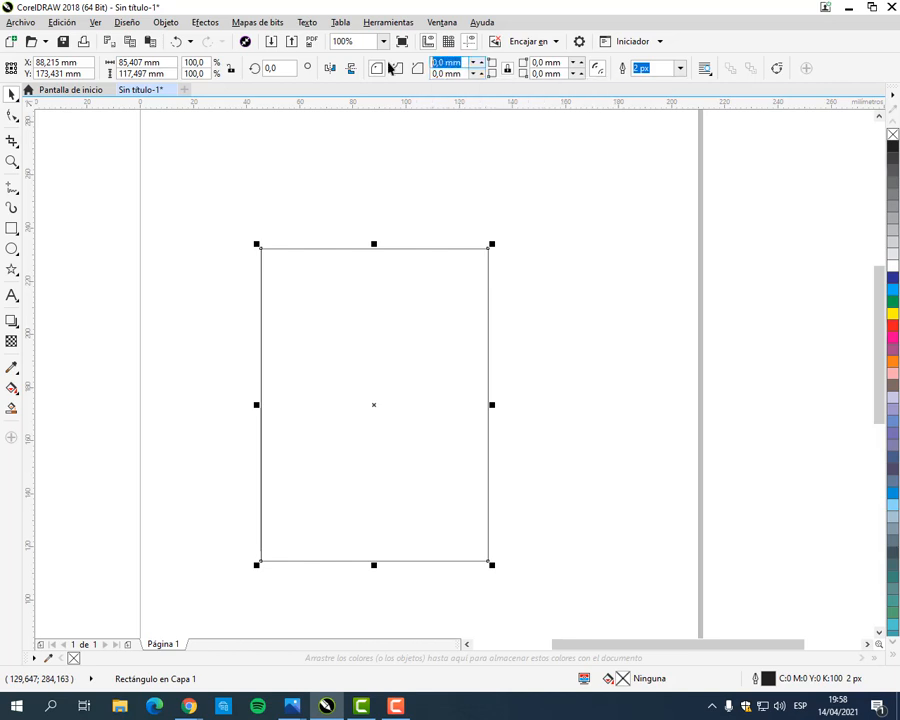
type("10")
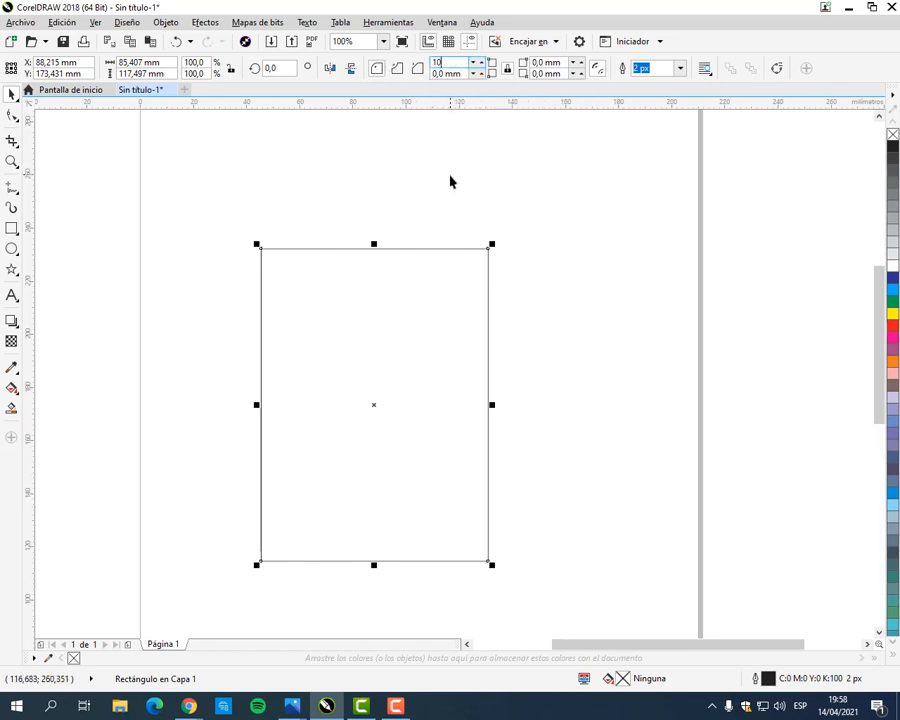
key("Return")
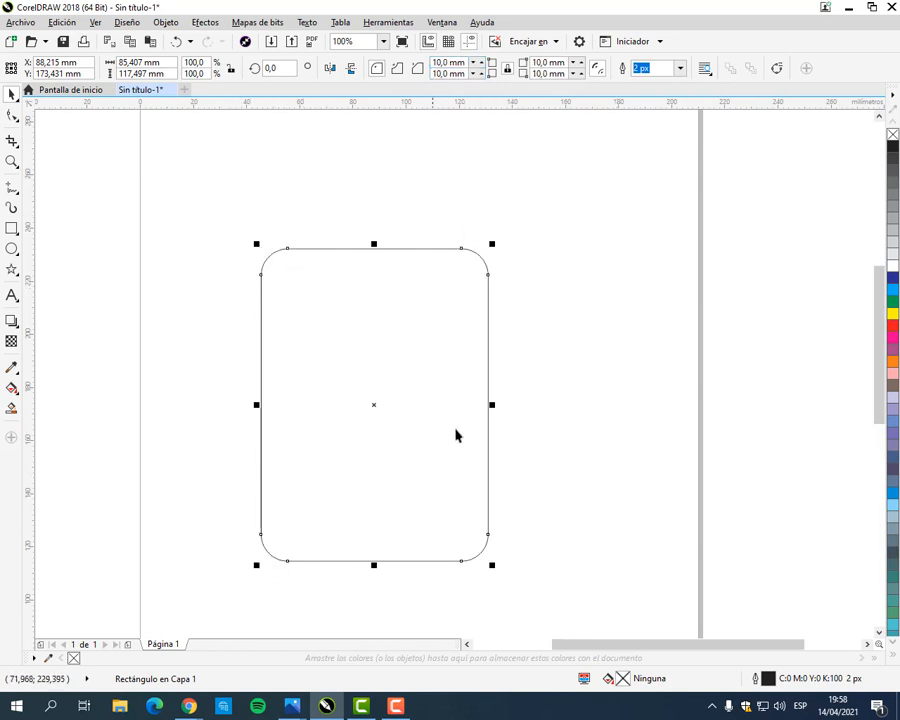
Step: Enlarge the rounded rectangle from its lower-right corner to about 292 by 259 mm, extending it beyond the page
scroll(470, 406, "down", 2)
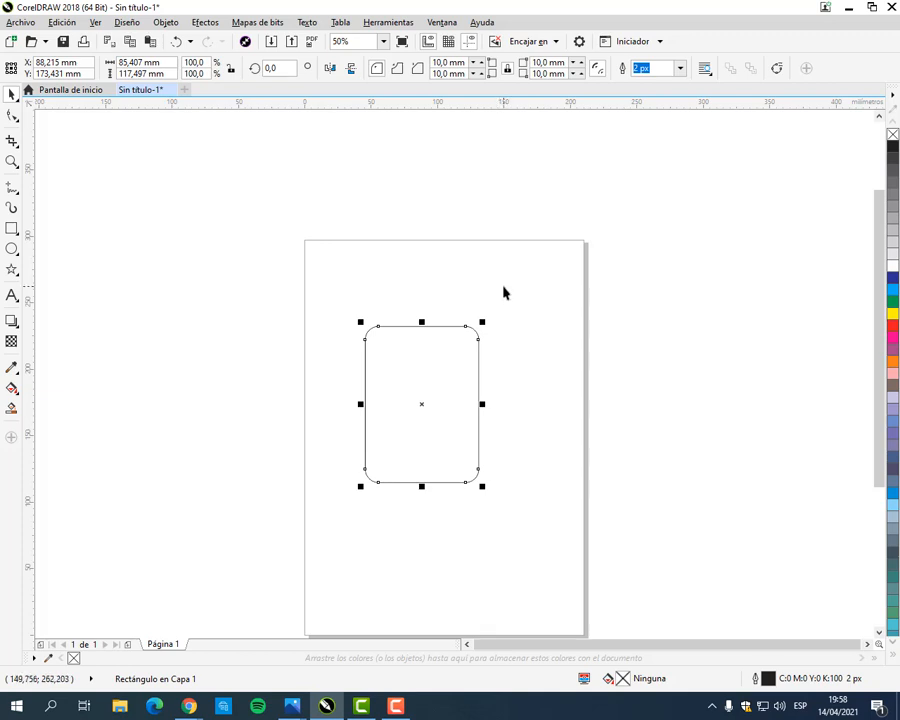
left_click_drag(477, 429, 437, 335)
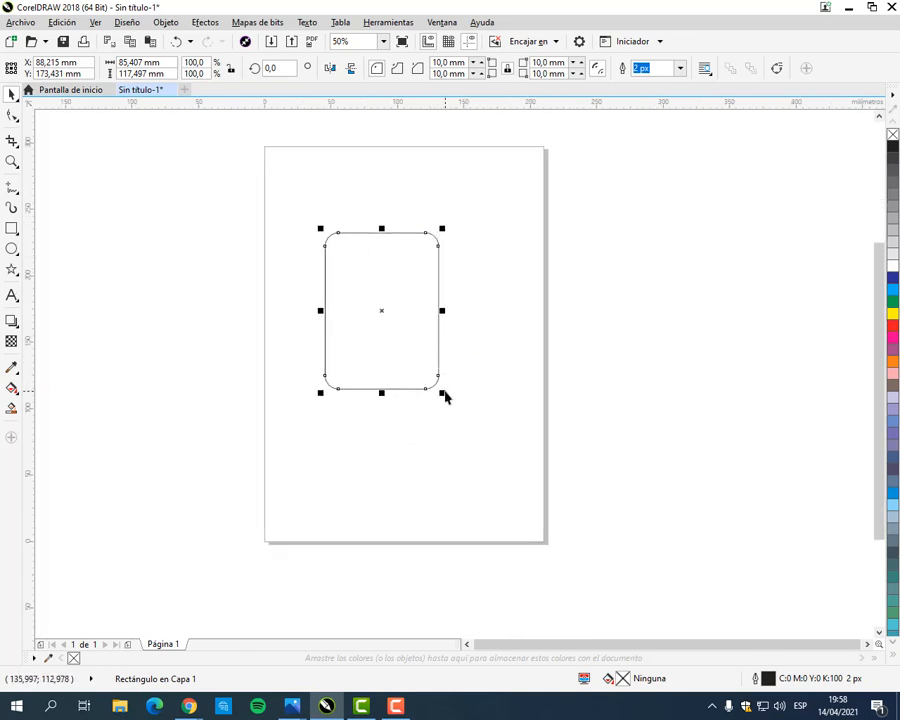
left_click_drag(442, 398, 562, 526)
left_click_drag(536, 383, 659, 435)
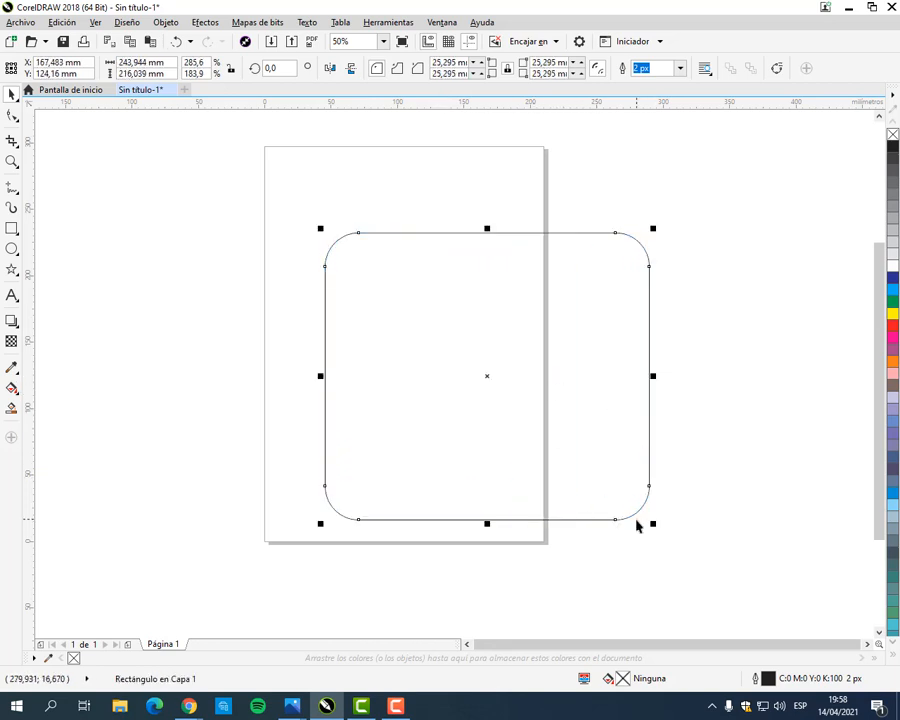
left_click_drag(653, 528, 717, 628)
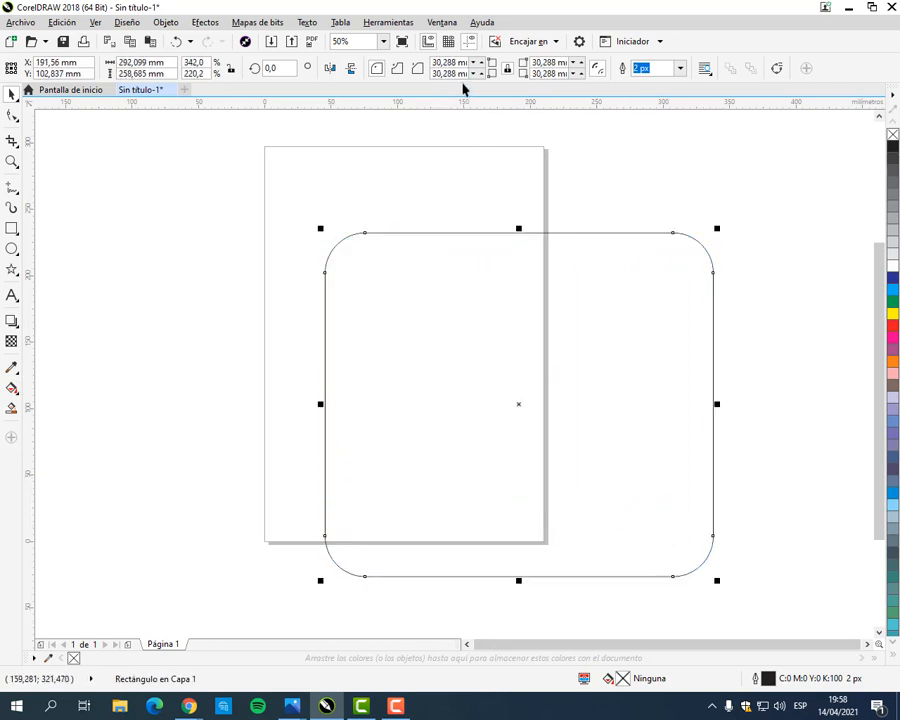
Step: Square off the enlarged rectangle's corners with a radius of 0 mm and round them again at 10 mm
left_click_drag(456, 62, 404, 65)
type("0m")
key("Return")
type("10")
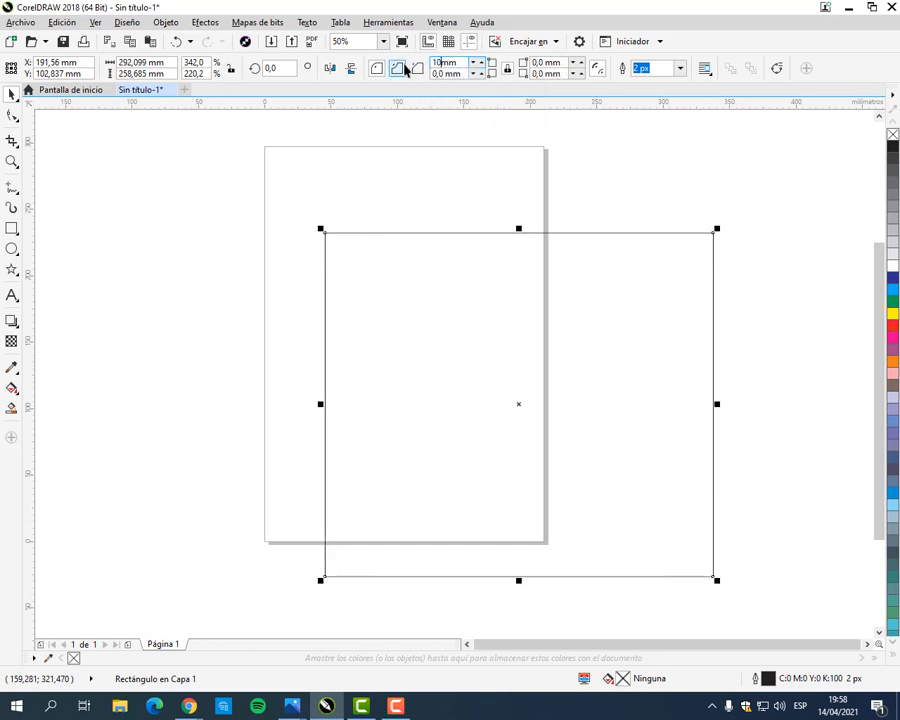
key("Return")
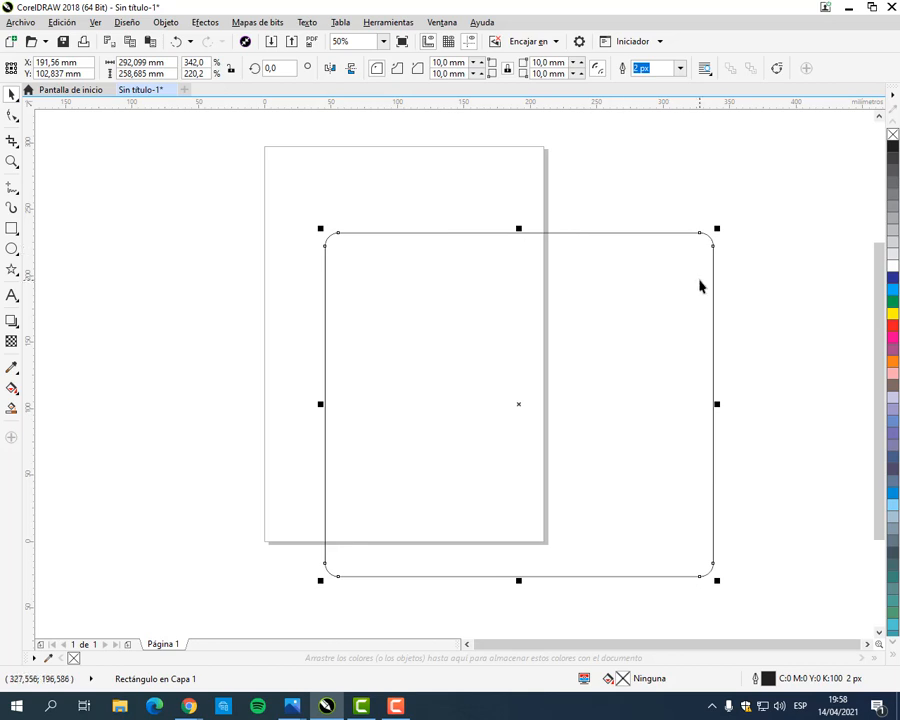
Step: Set the rectangle's corner radii to 0 mm and shrink it to a near-square of about 111 by 112 mm
double_click(448, 64)
type("0")
key("Return")
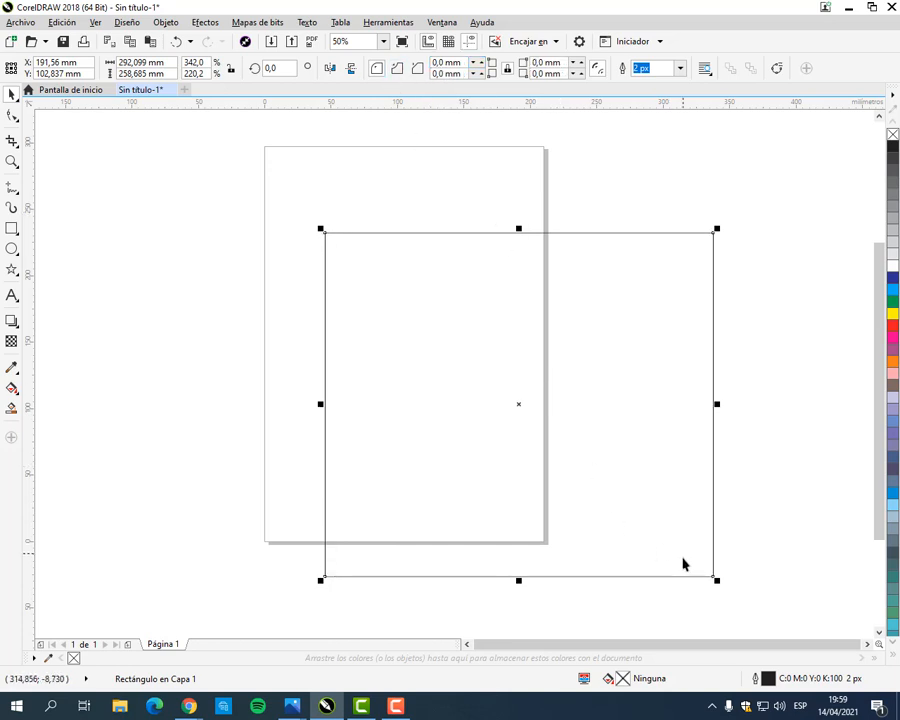
left_click_drag(716, 580, 495, 384)
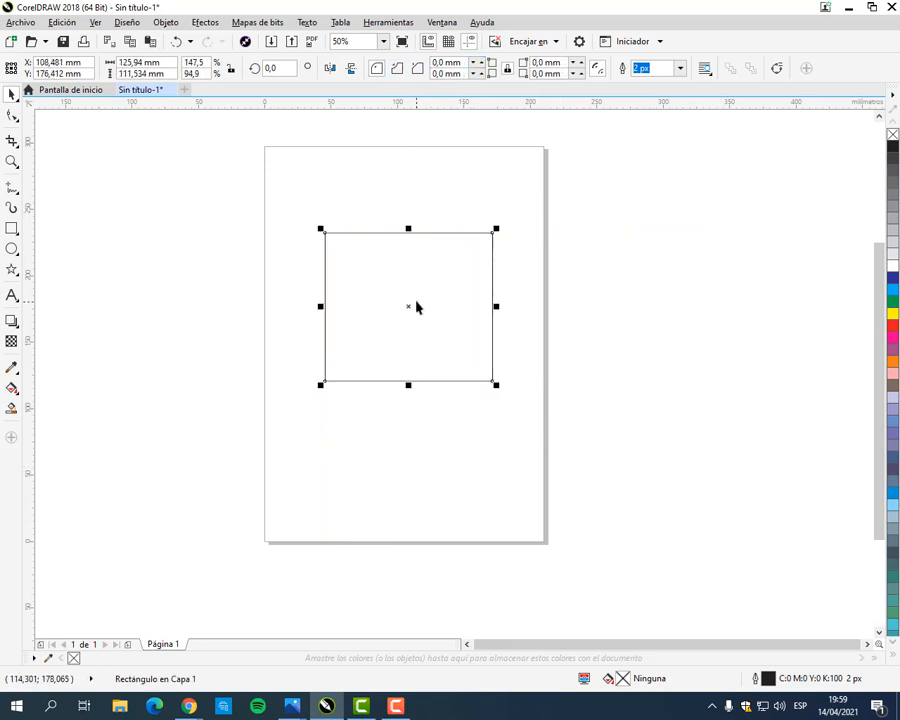
scroll(416, 305, "up", 1)
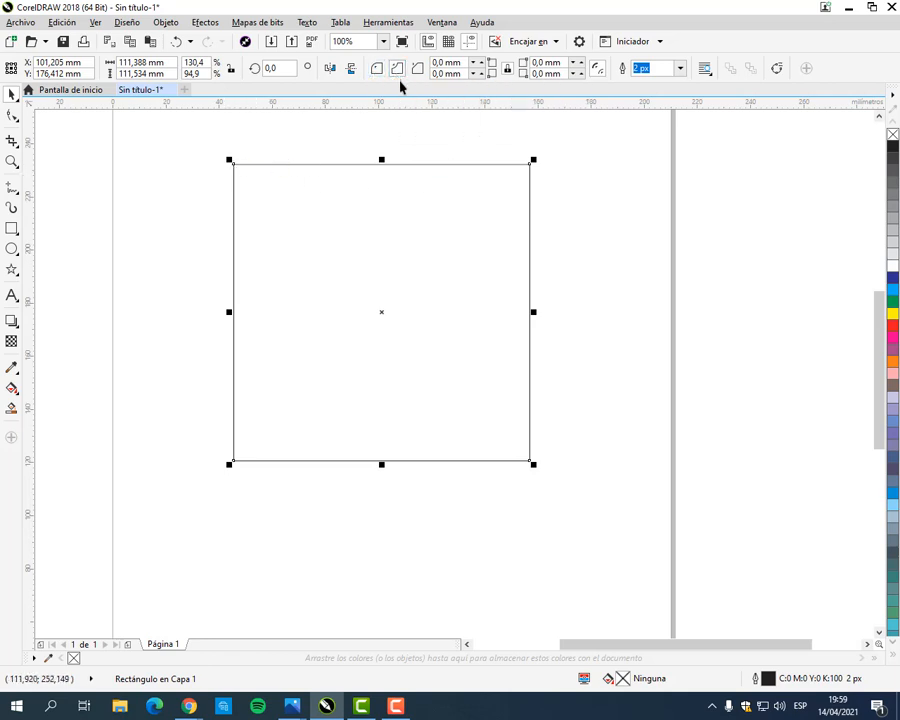
Step: Give all four corners of the square a scalloped shape with a 15 mm radius
left_click(455, 62)
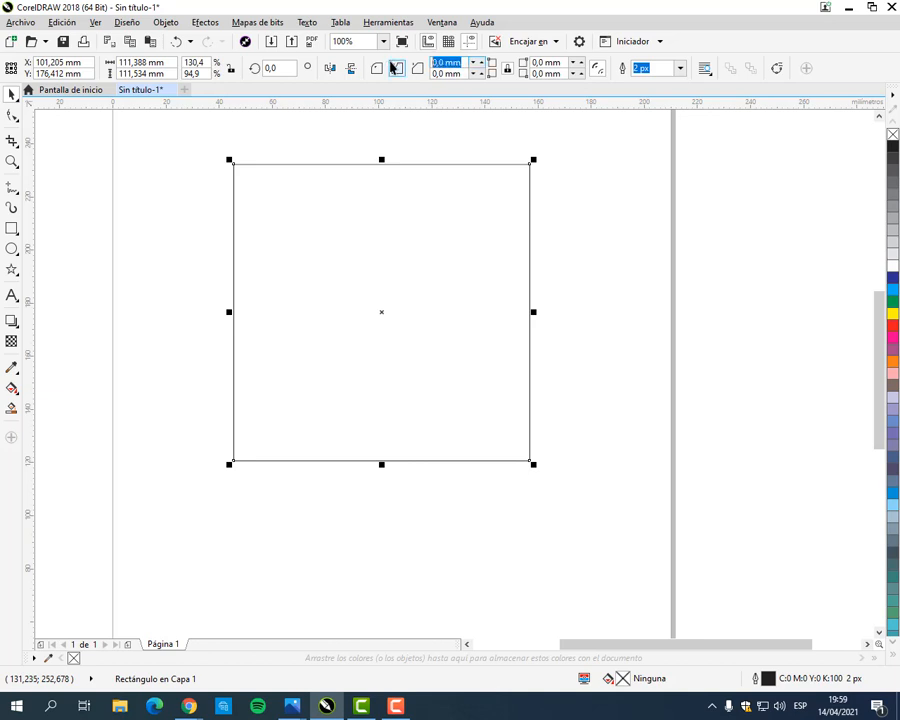
left_click(393, 67)
type("15")
key("Return")
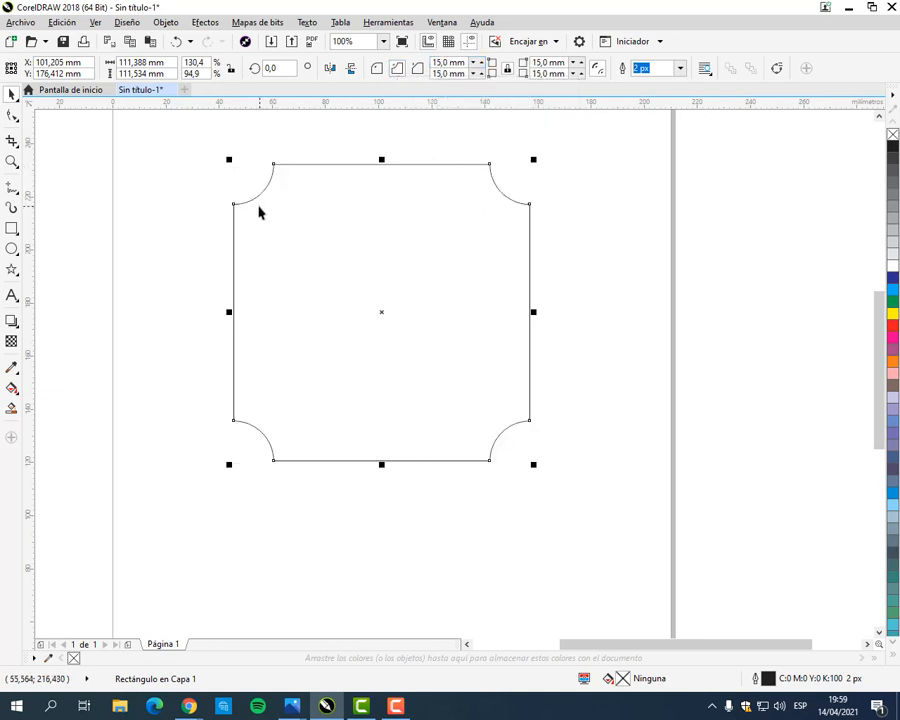
Step: Compare the chamfered, round and scalloped styles on all four corners, ending with the round style
left_click(419, 75)
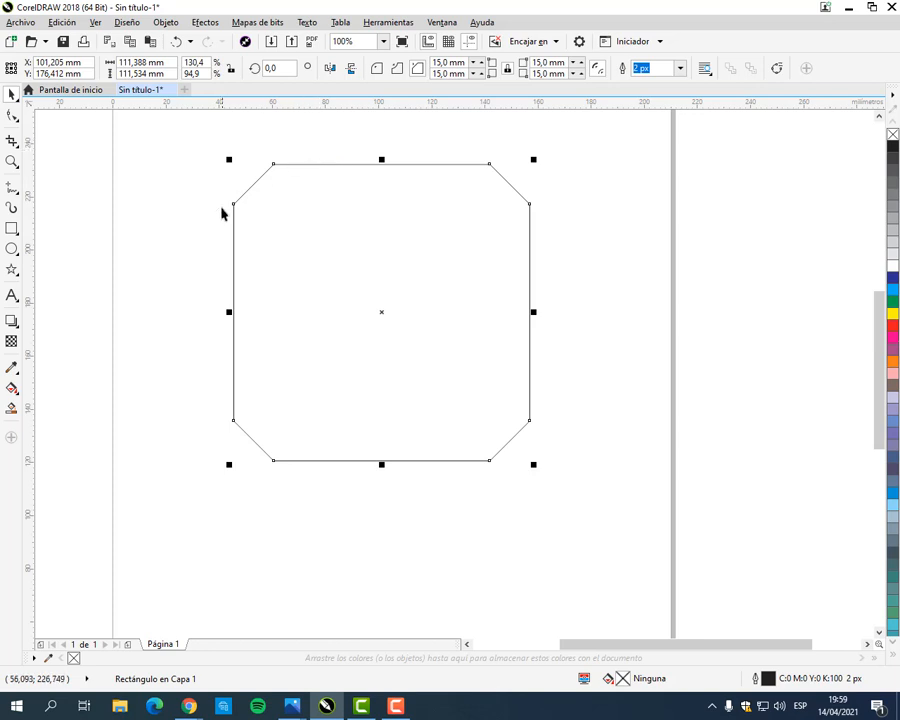
left_click(375, 70)
left_click(397, 70)
left_click(419, 69)
left_click(375, 70)
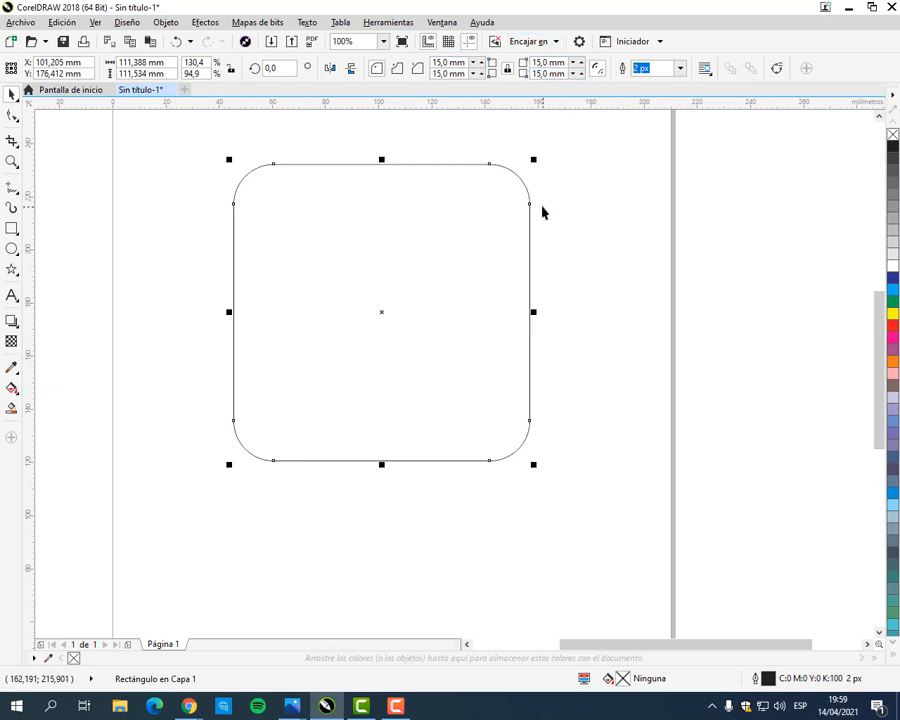
Step: Set all the square's corner radii to 0 mm and unlock the simultaneous editing of corners
left_click(458, 63)
type("0")
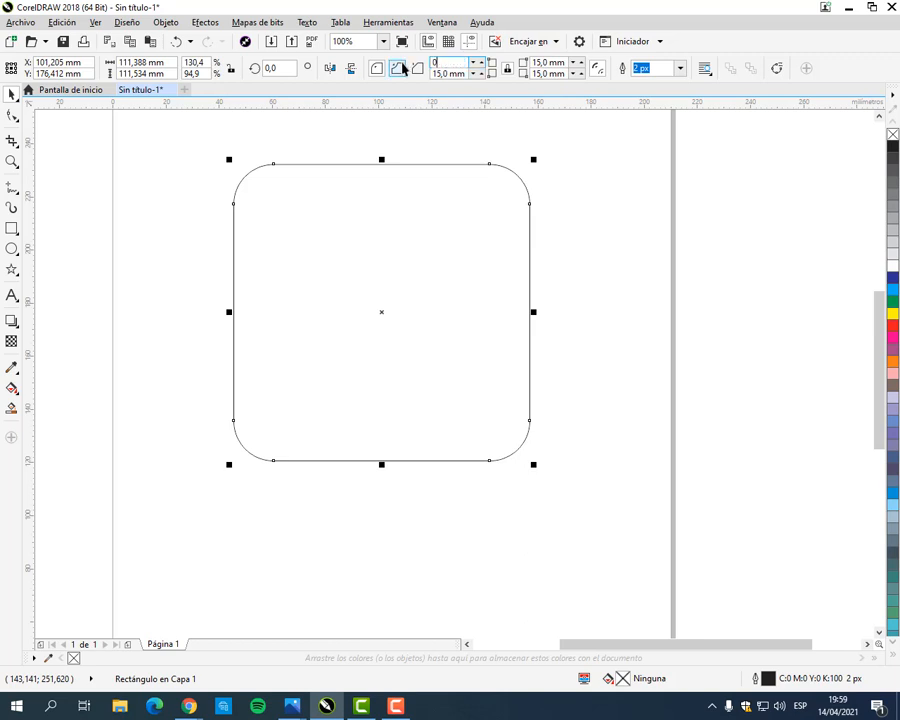
key("Return")
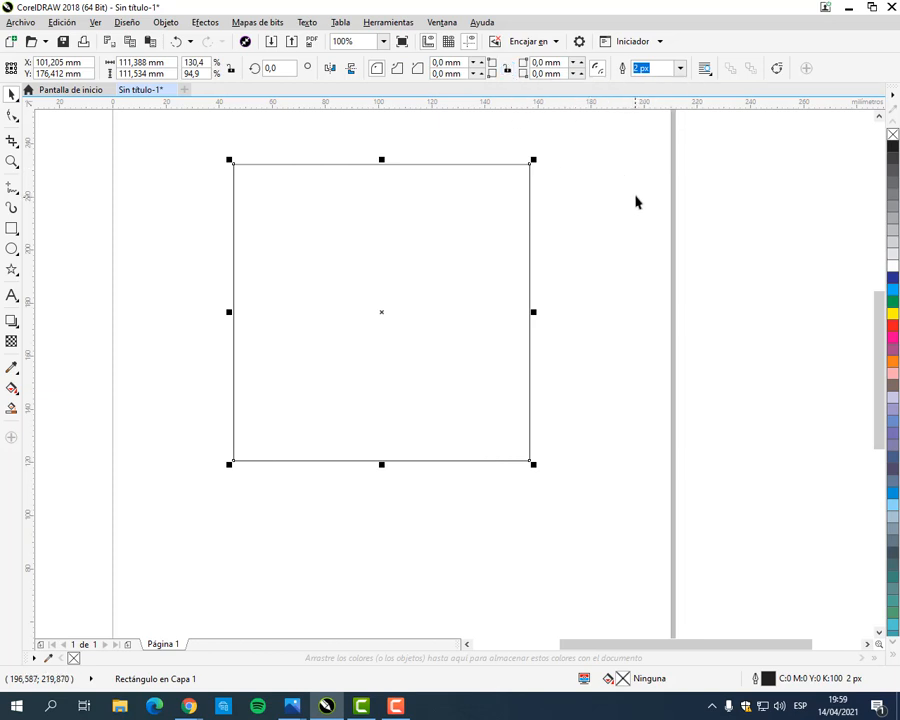
Step: Round only the square's upper-left corner with a 15 mm radius
left_click(443, 63)
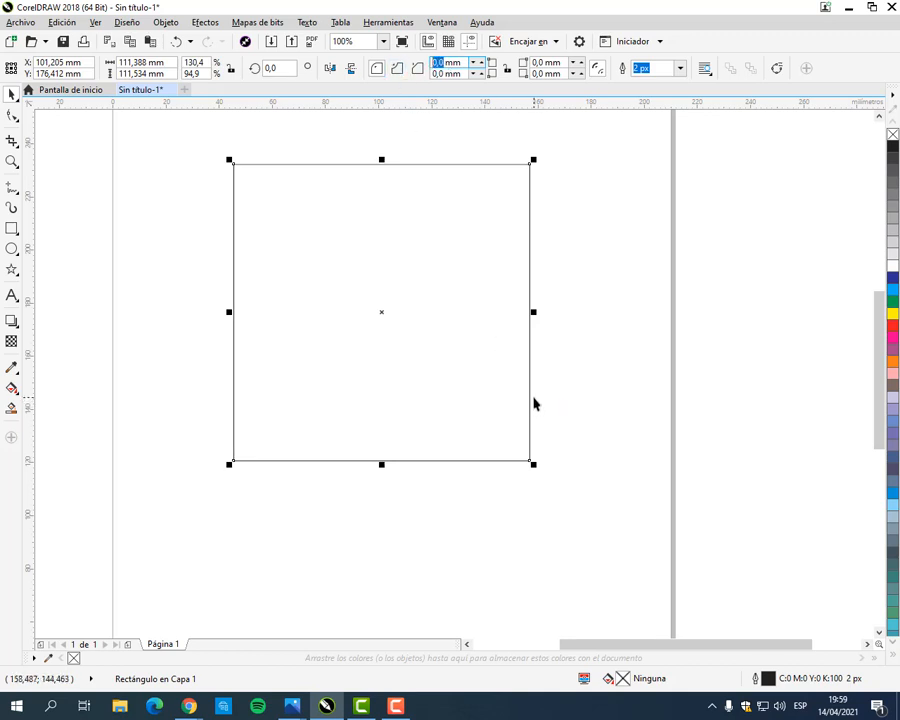
type("15")
key("Return")
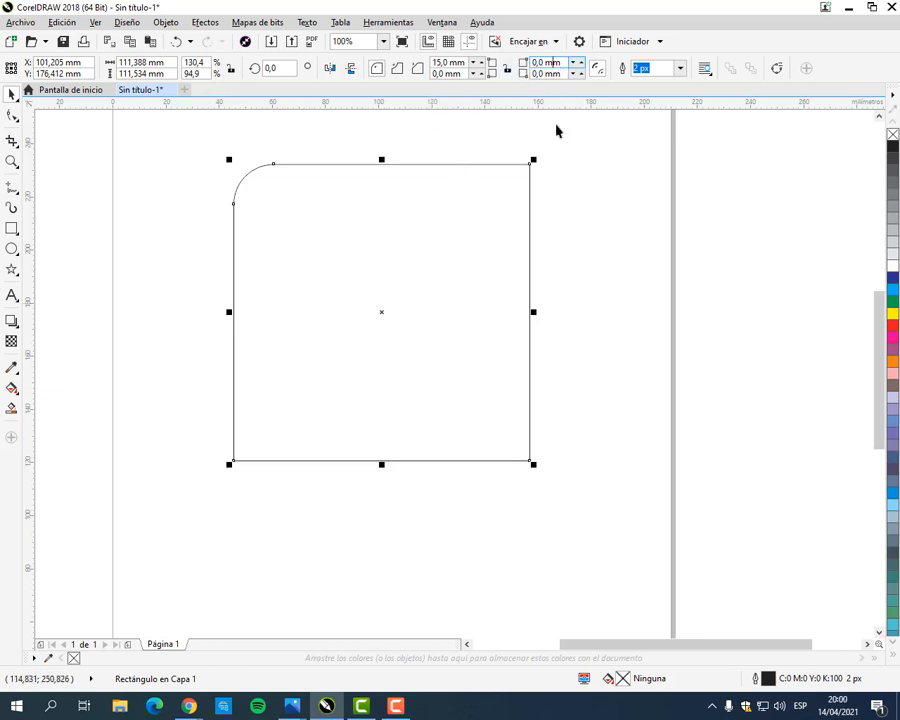
Step: Cycle the upper-left corner through the scalloped, chamfered and round styles, ending with the chamfered style
left_click(397, 69)
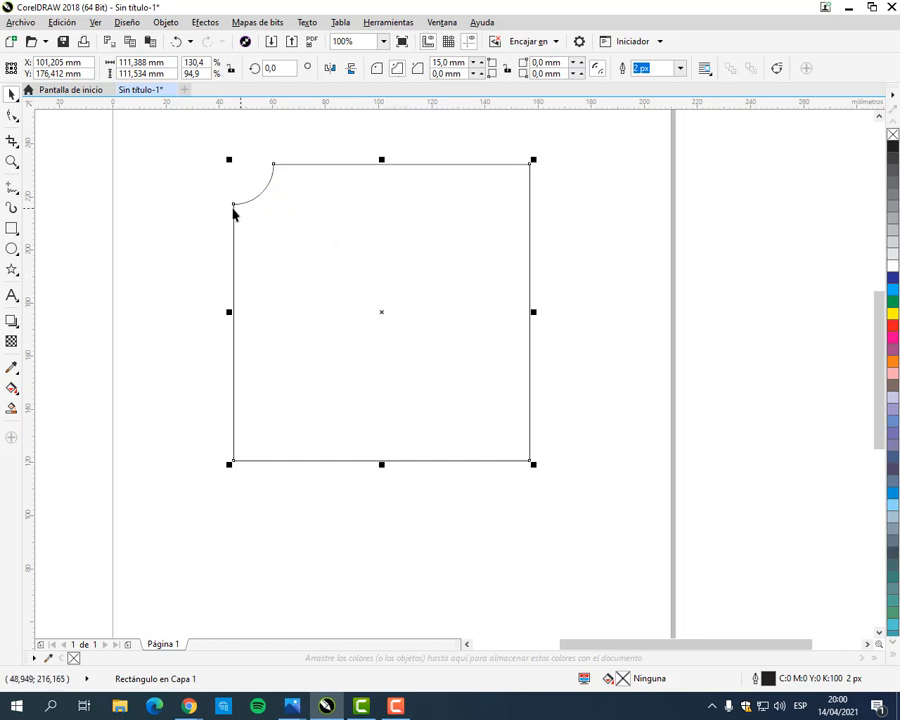
left_click(416, 70)
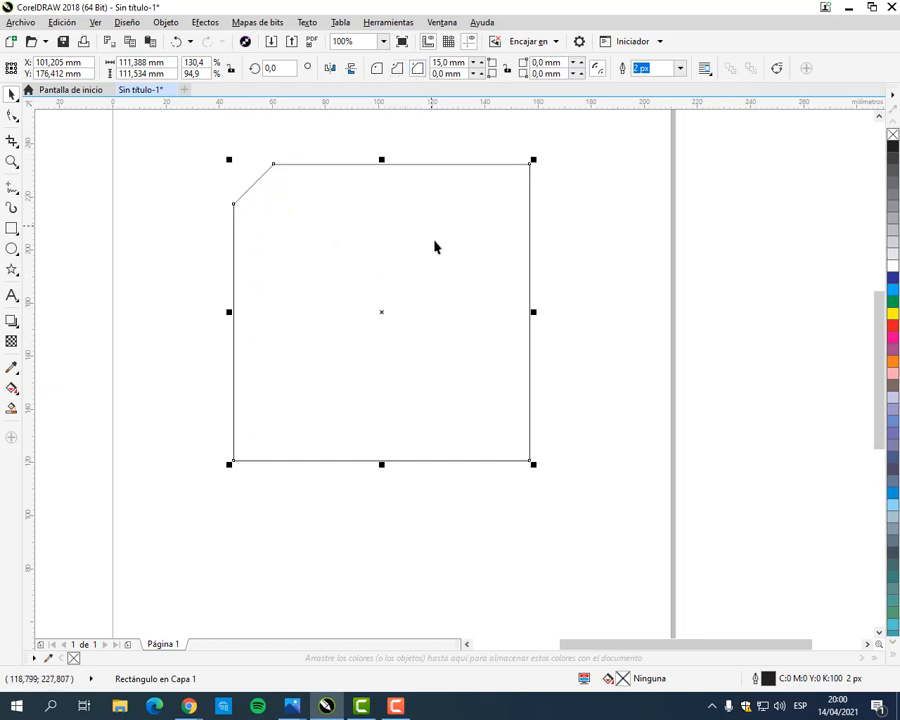
left_click(374, 69)
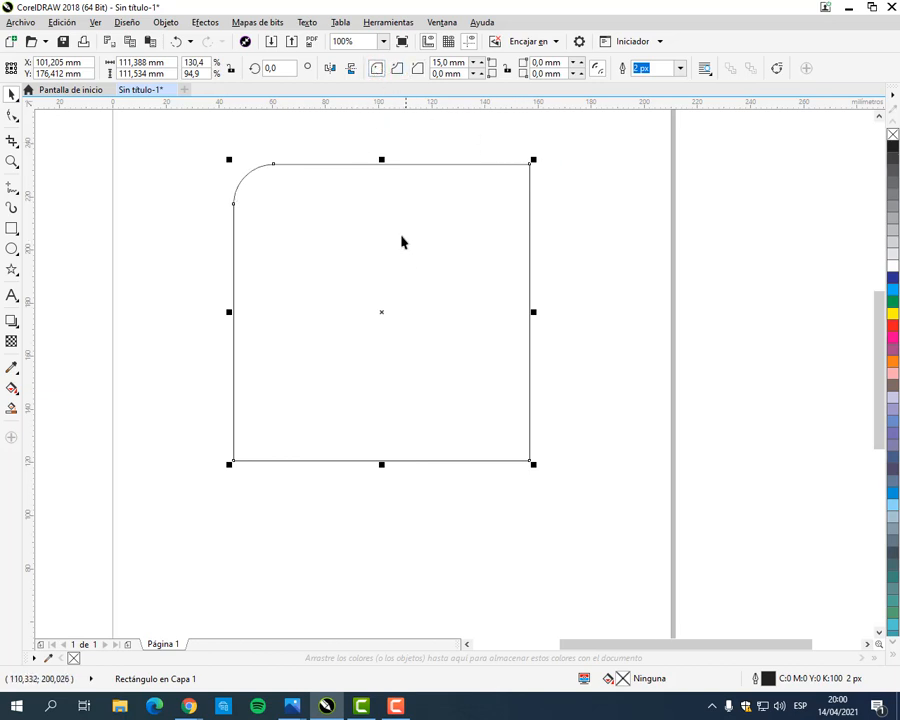
left_click(397, 72)
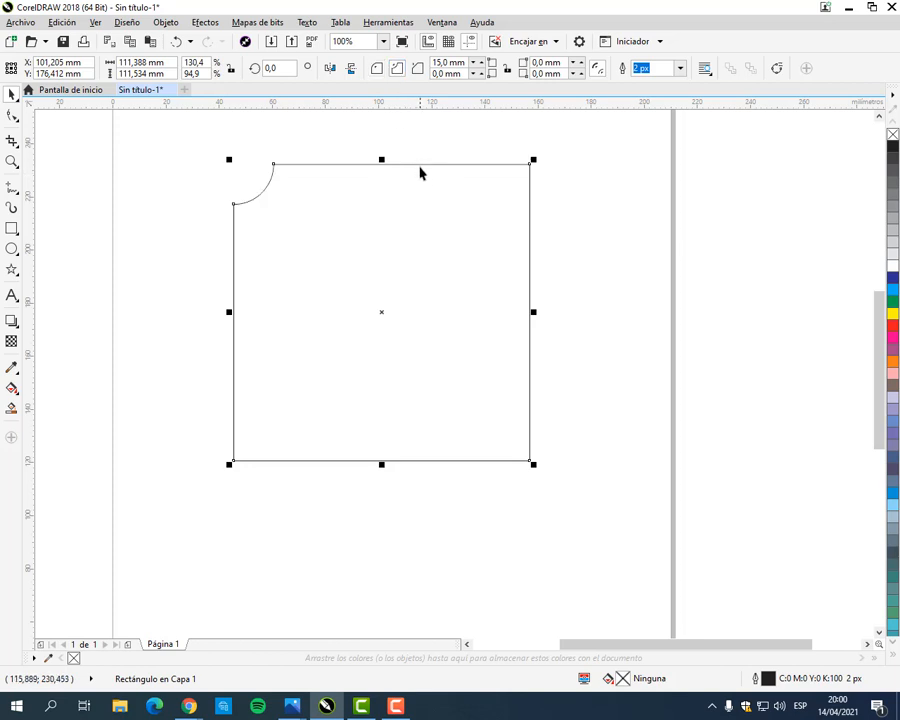
left_click(418, 70)
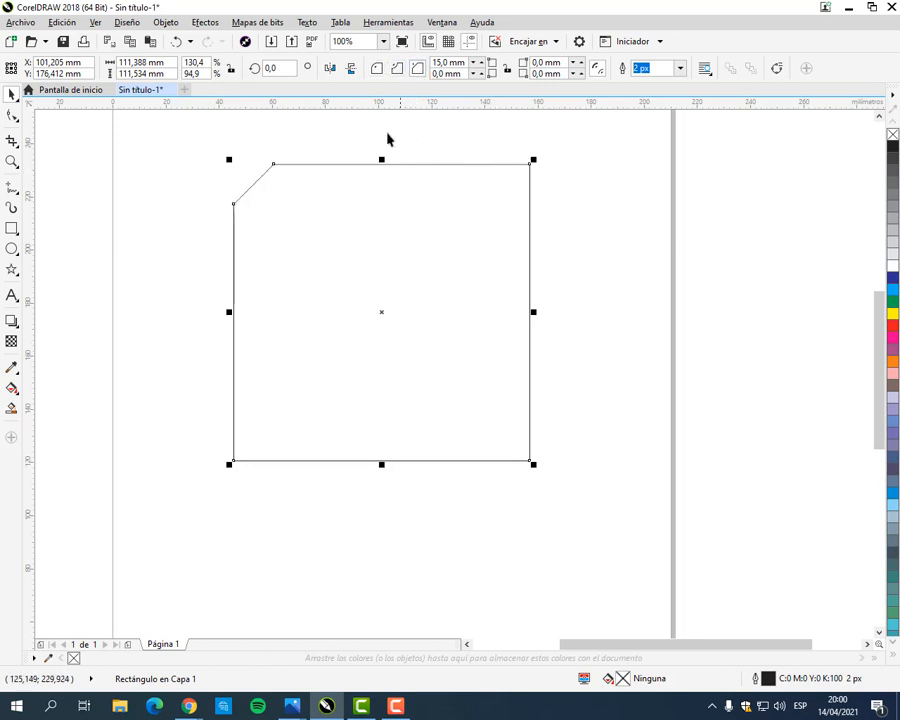
Step: Switch the square to the round corner style and round its lower-right corner with a 15 mm radius
left_click(376, 71)
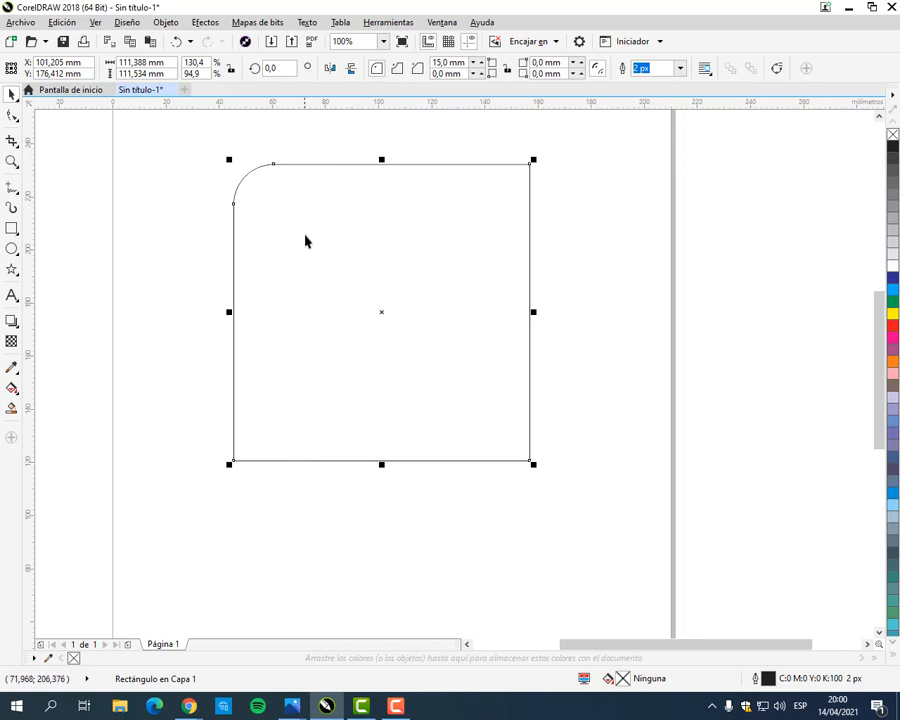
double_click(542, 74)
type("15")
key("Return")
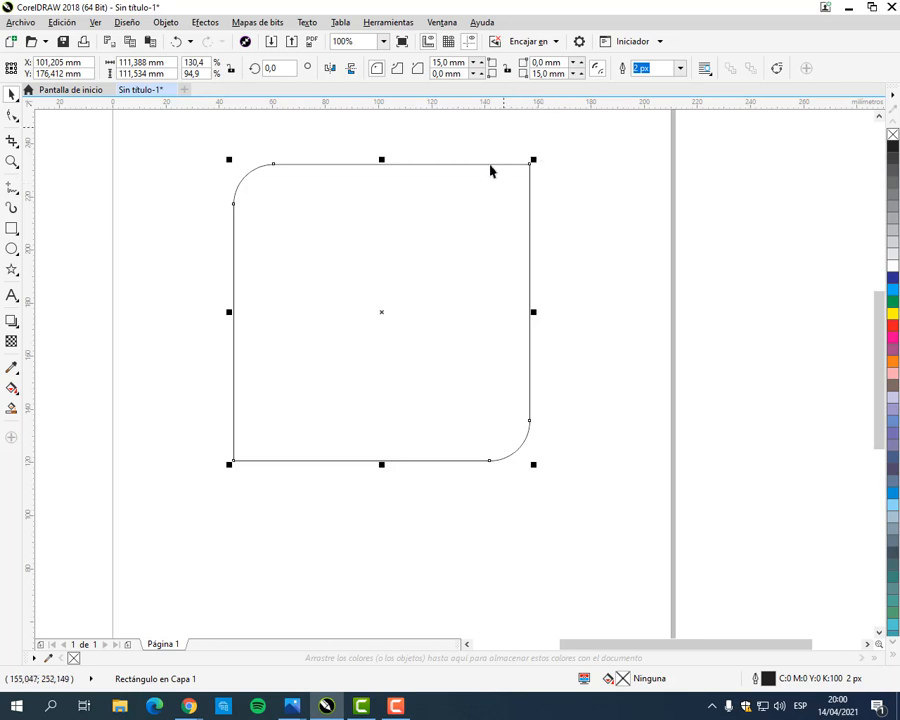
Step: Set the corner radii to 50 mm at the lower right, 5 mm at the upper right and 24 mm at the lower left
double_click(546, 74)
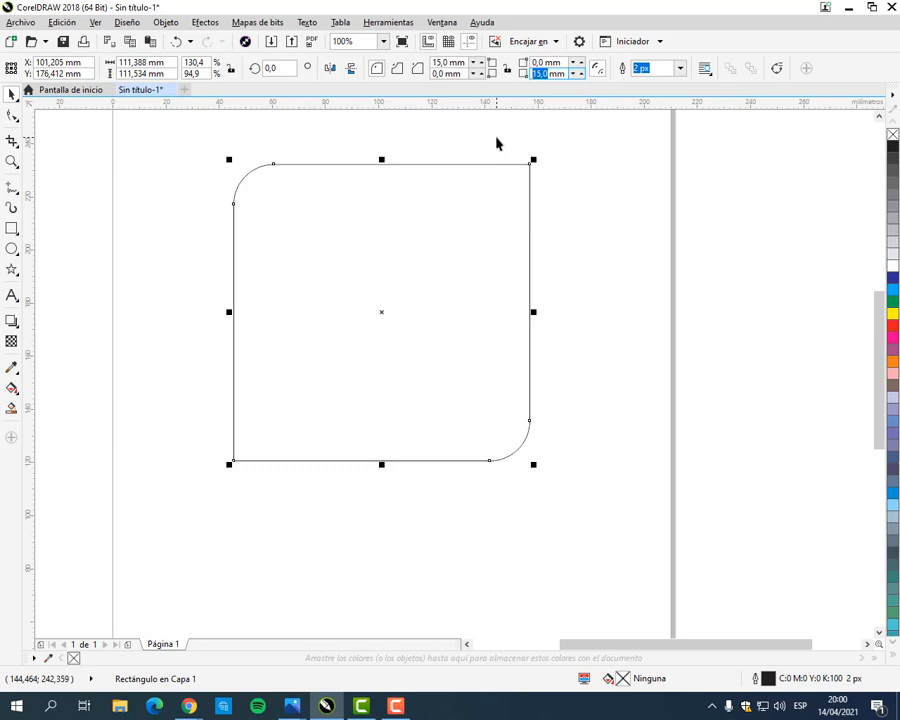
type("50")
key("Return")
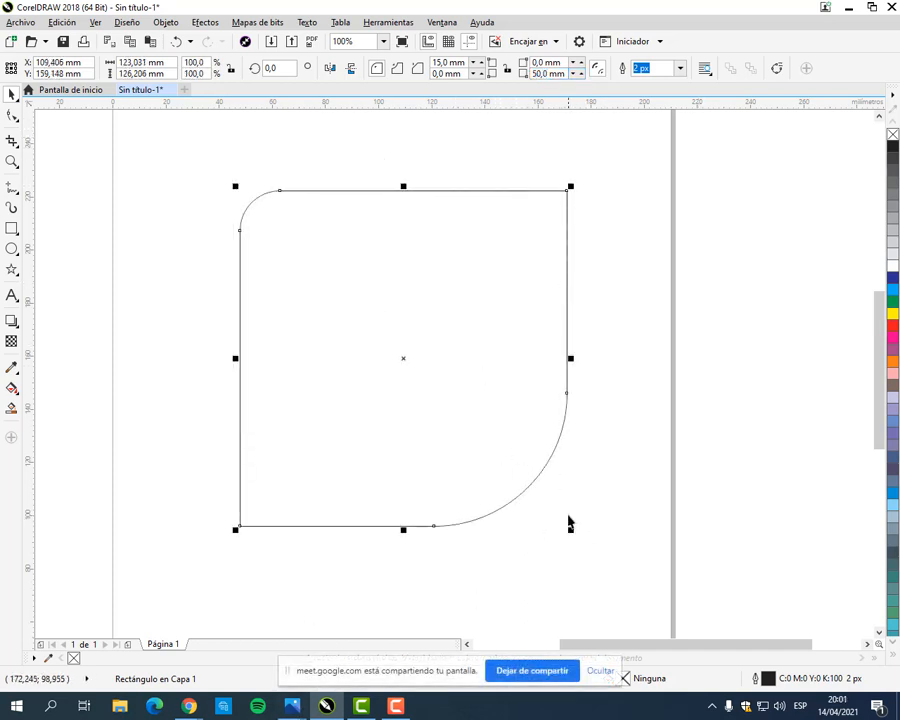
double_click(547, 65)
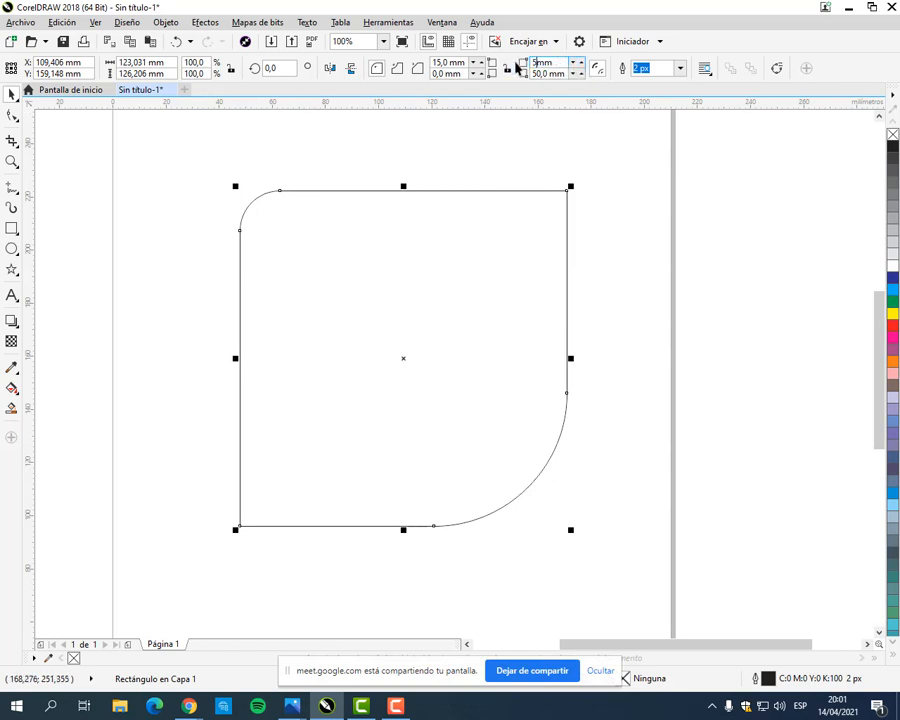
type("5")
key("Return")
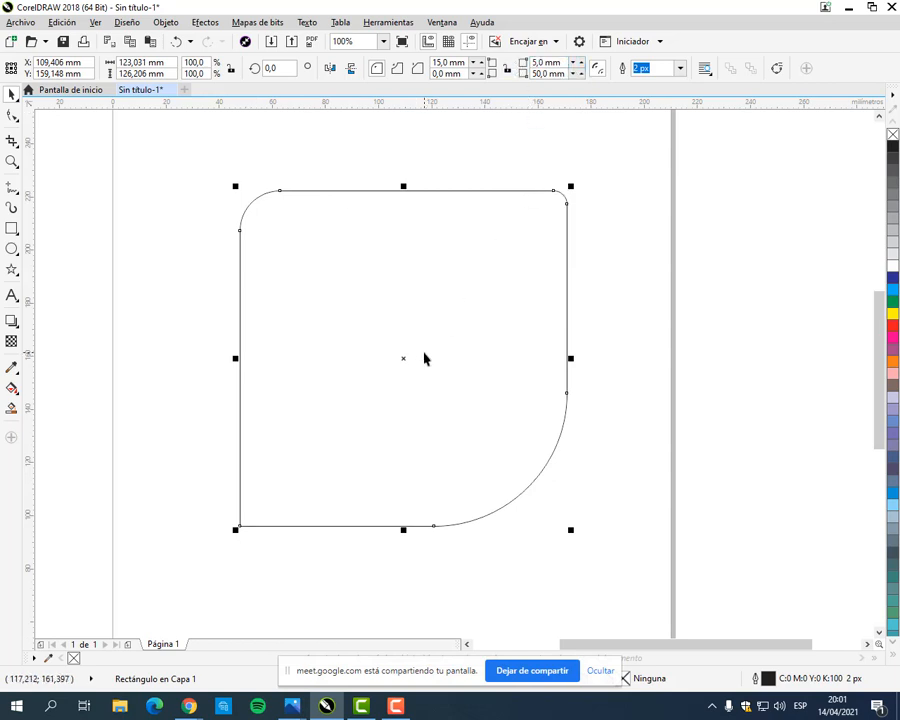
double_click(452, 74)
type("24")
key("Return")
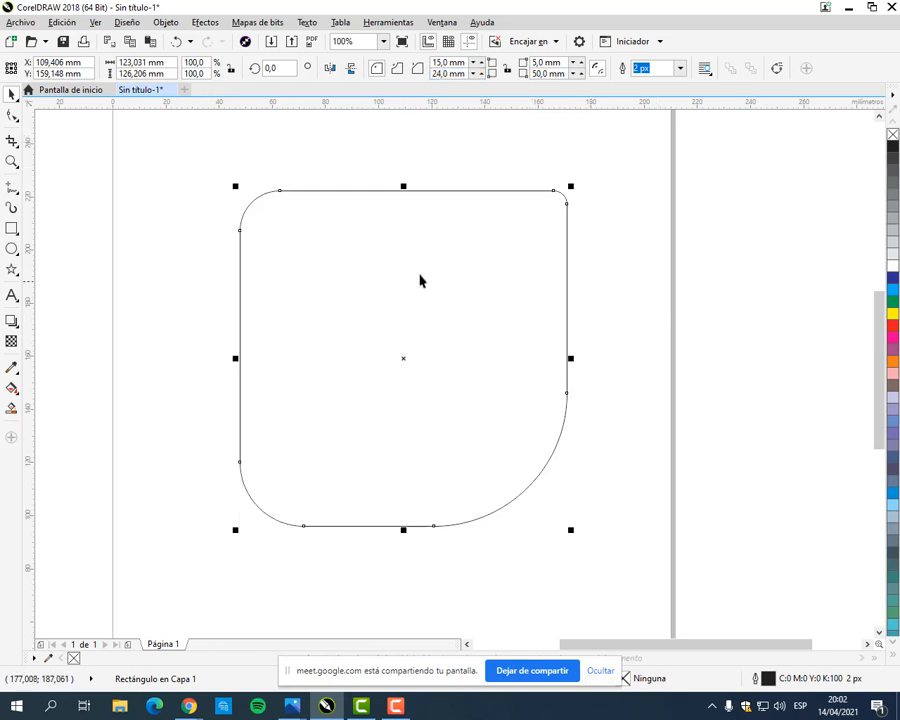
Step: Raise and lower the upper-left corner radius in small increments, ending at 16 mm
left_click(480, 63)
left_click(480, 63)
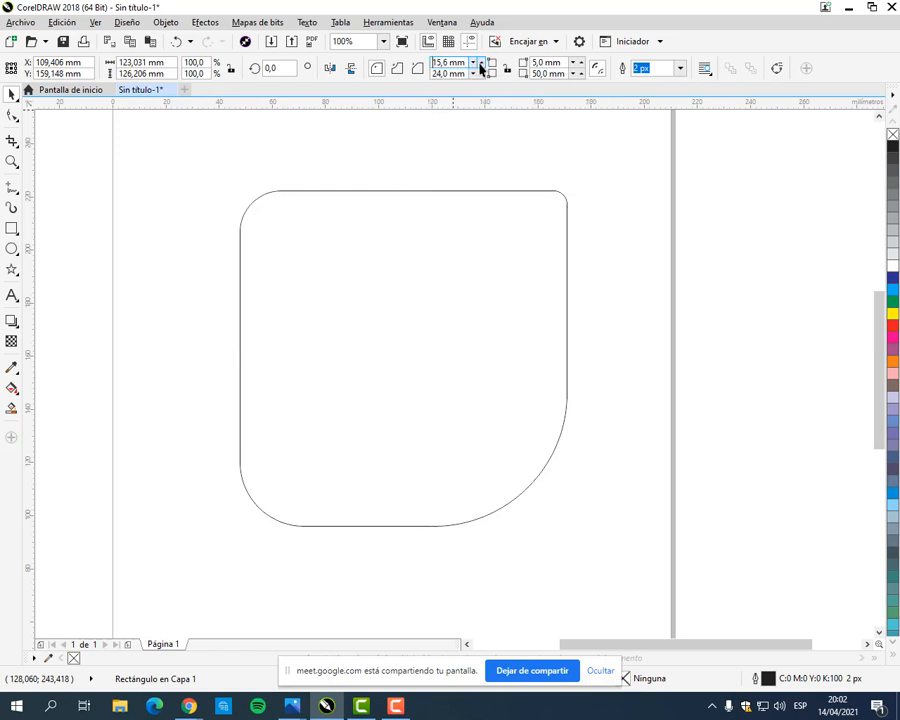
left_click(480, 63)
left_click(481, 64)
left_click(481, 64)
left_click(474, 64)
left_click(474, 64)
left_click(474, 64)
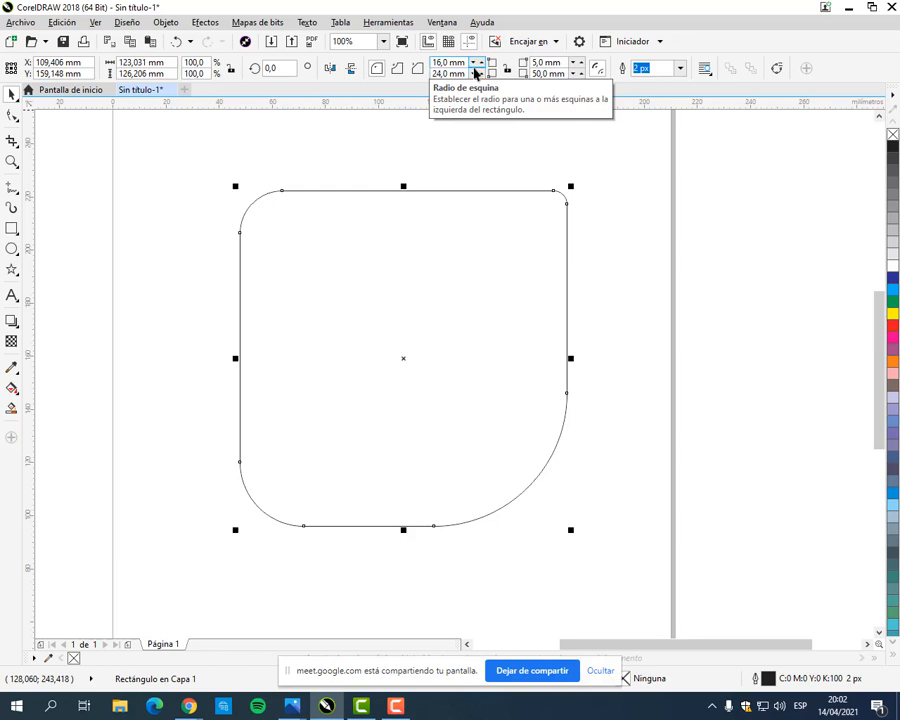
left_click(474, 68)
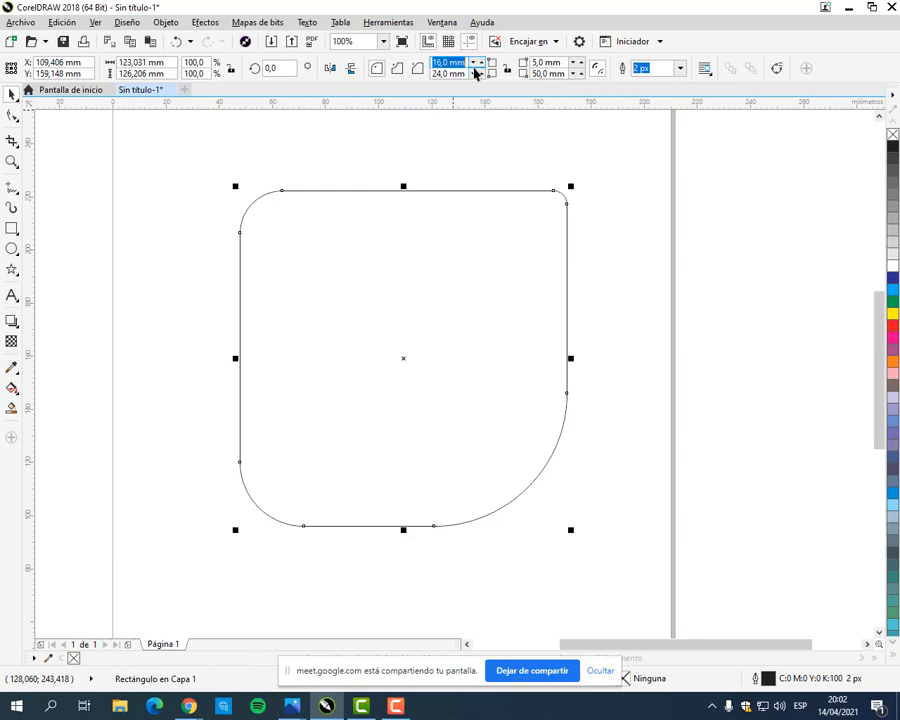
Step: Vary the upper-left corner radius continuously, ending at 9.5 mm, and reduce the lower-left radius to 8.9 mm
left_click(476, 65)
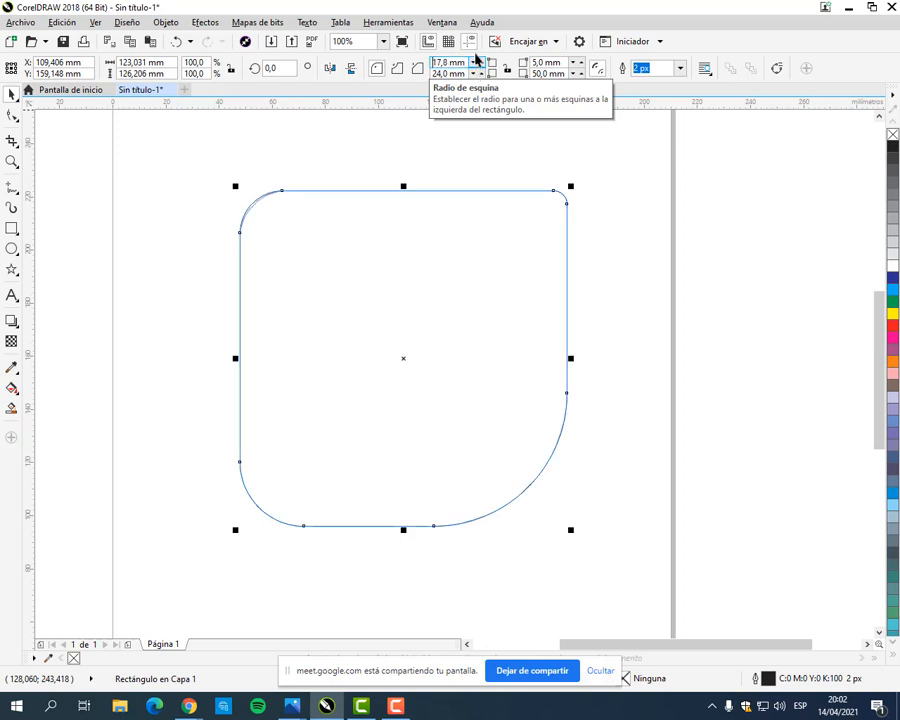
left_click_drag(474, 56, 551, 211)
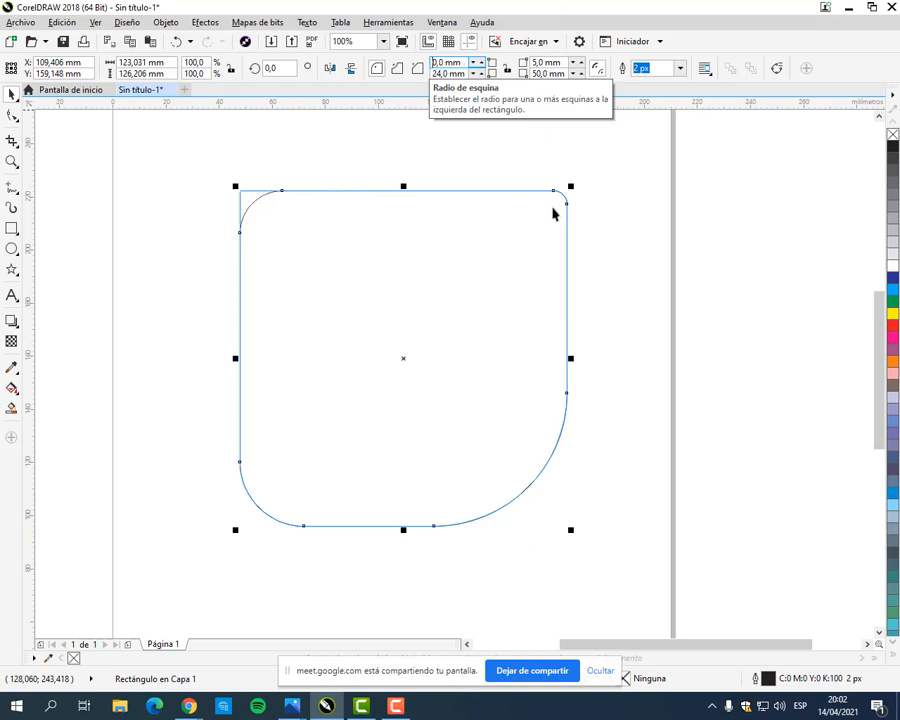
left_click_drag(563, 274, 558, 222)
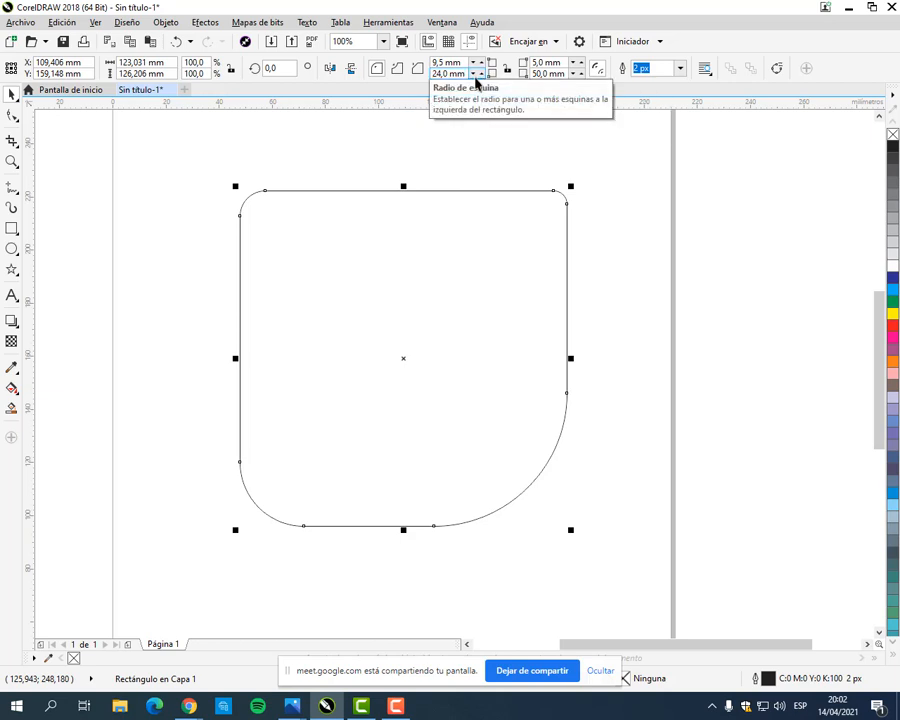
left_click_drag(474, 78, 478, 198)
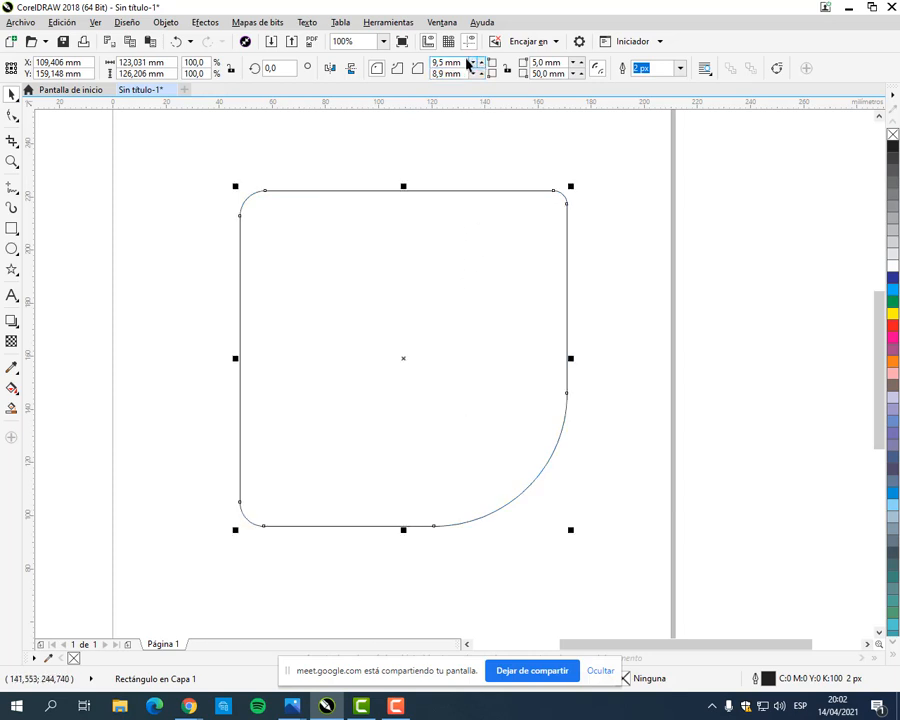
Step: Reset all four corner radii of the square to 0 mm
left_click_drag(466, 62, 384, 62)
type("0")
left_click_drag(465, 76, 427, 77)
type("0")
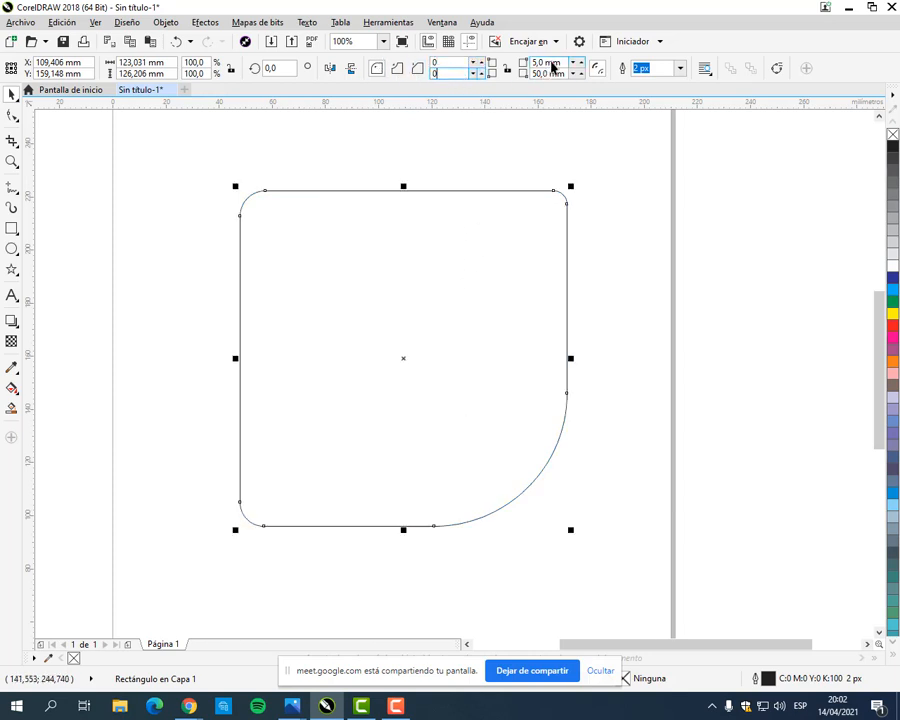
left_click_drag(550, 64, 490, 70)
type("0m")
left_click_drag(549, 76, 490, 77)
type("0")
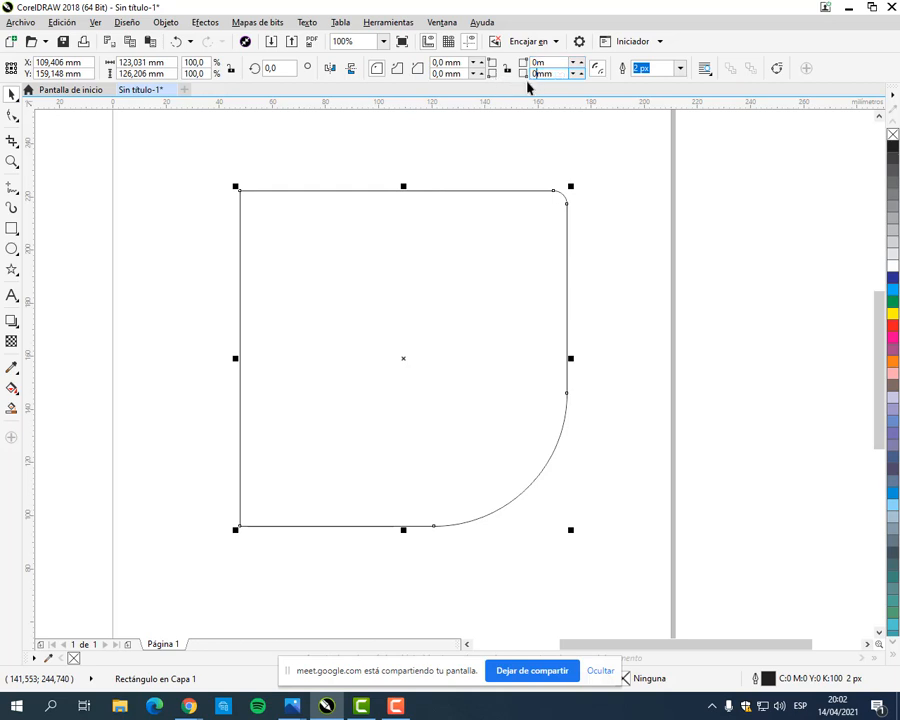
key("Return")
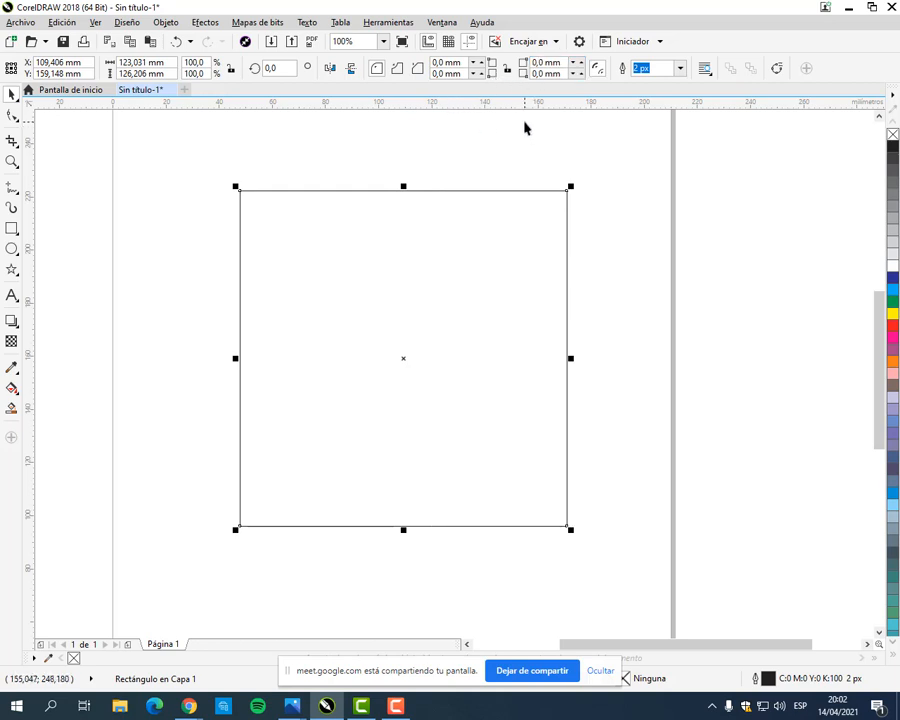
Step: Round the upper-left corner with a 15 mm radius, then set both upper corner radii to 50 mm
left_click_drag(463, 63, 402, 63)
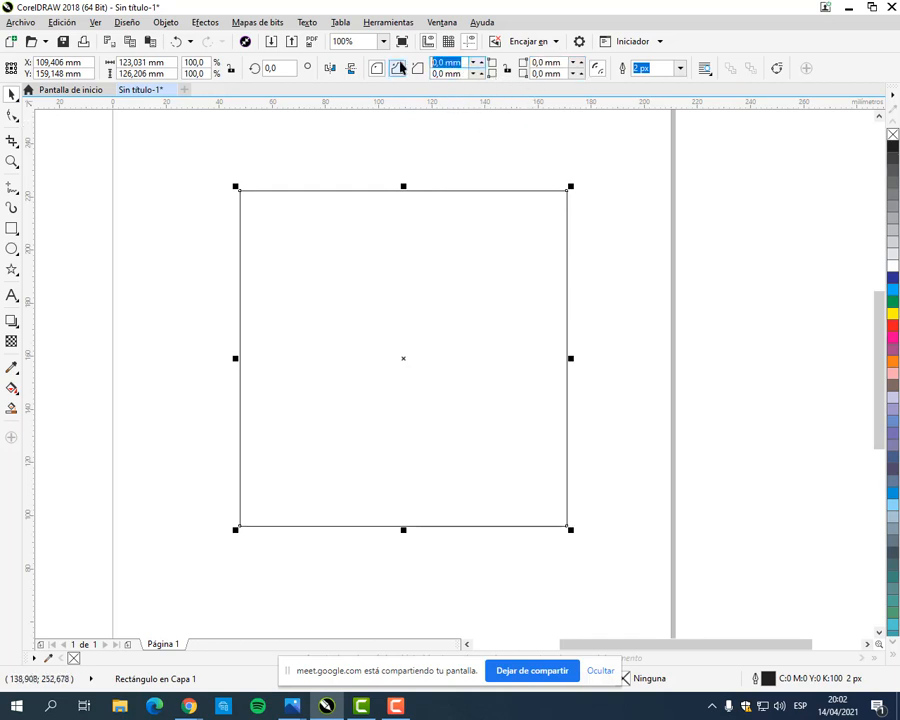
type("15")
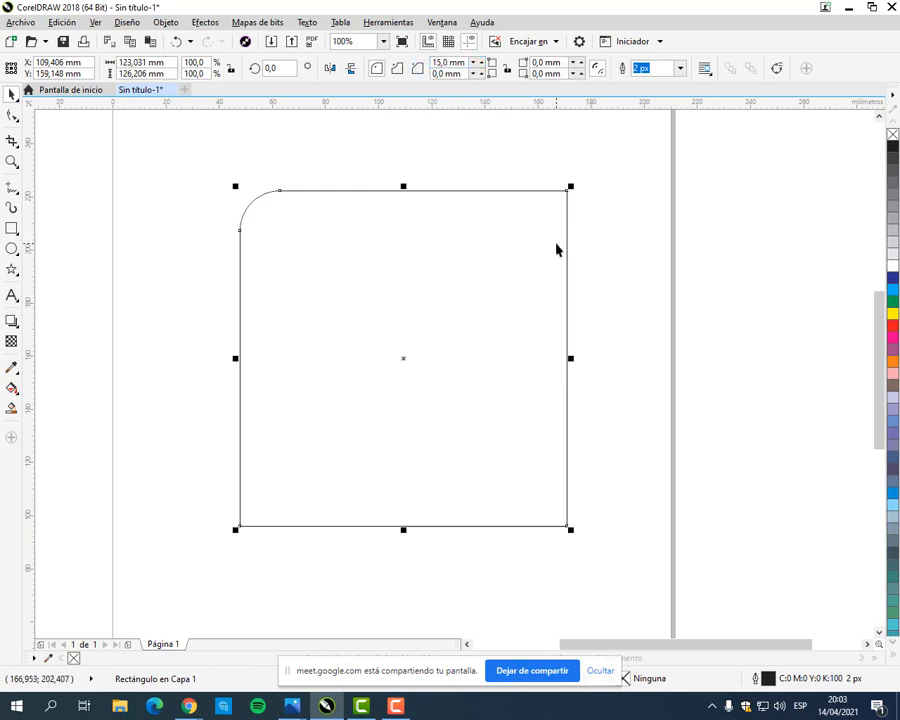
double_click(446, 62)
type("50")
key("Return")
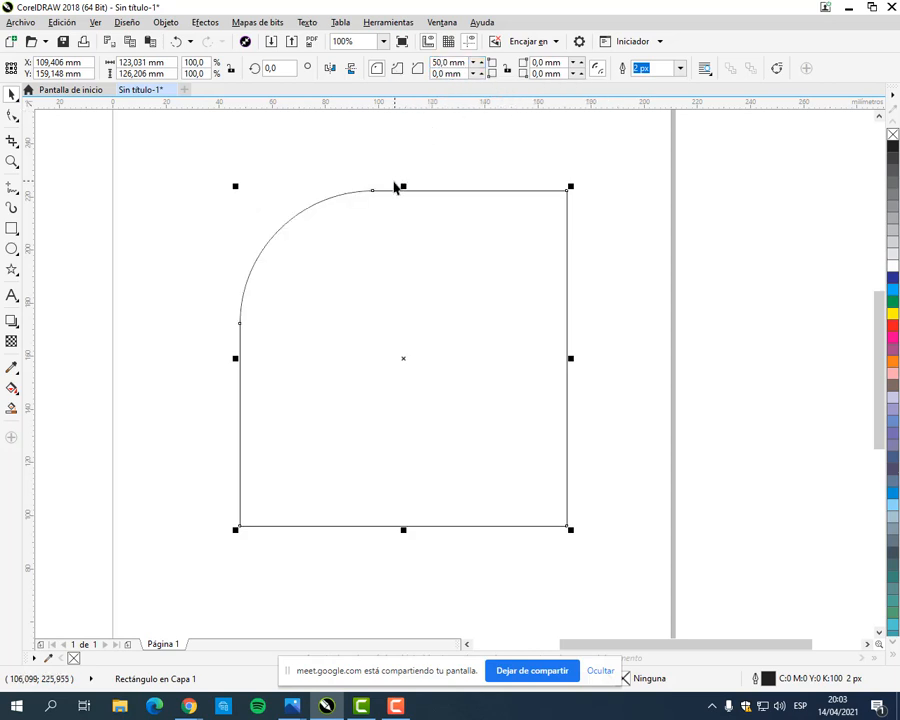
double_click(540, 68)
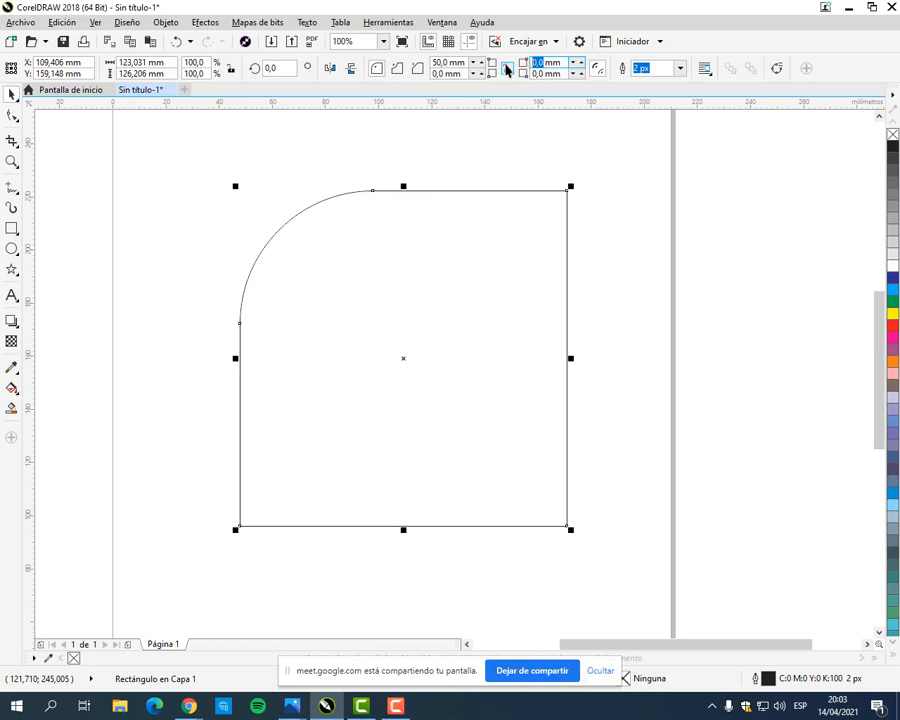
type("50")
key("Return")
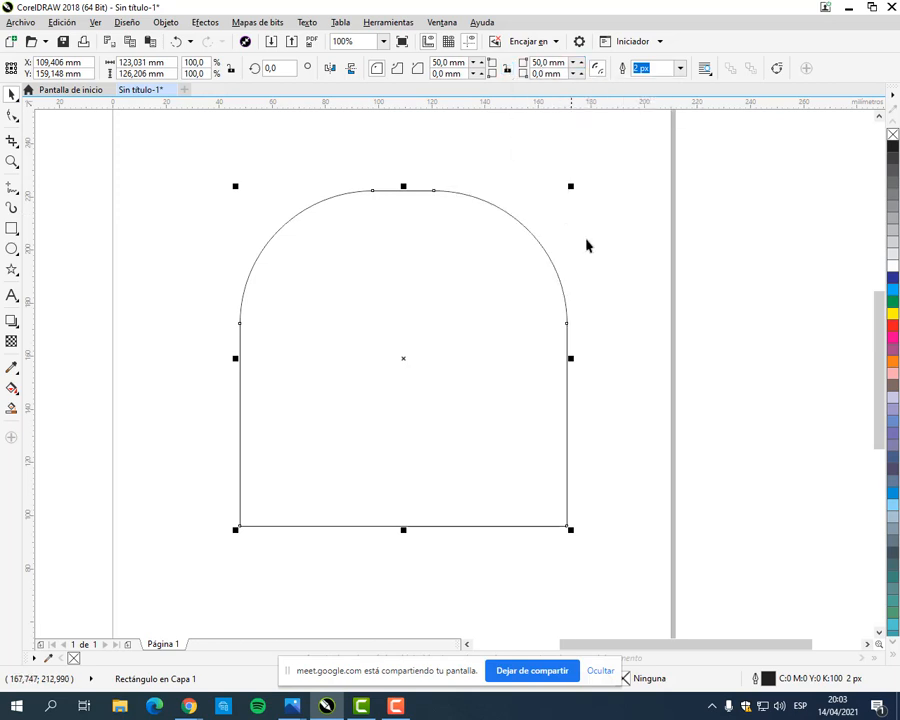
Step: Set both upper corner radii to 100 mm to shape the square into an arch, and deselect it
left_click(586, 238)
left_click(431, 232)
double_click(446, 62)
type("100")
double_click(544, 63)
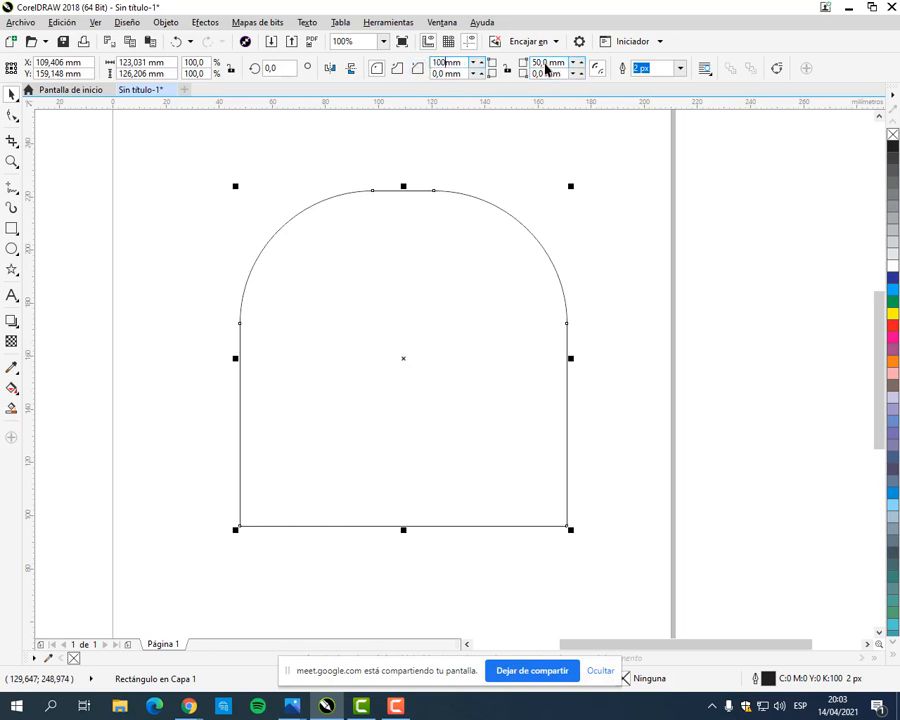
type("100")
key("Return")
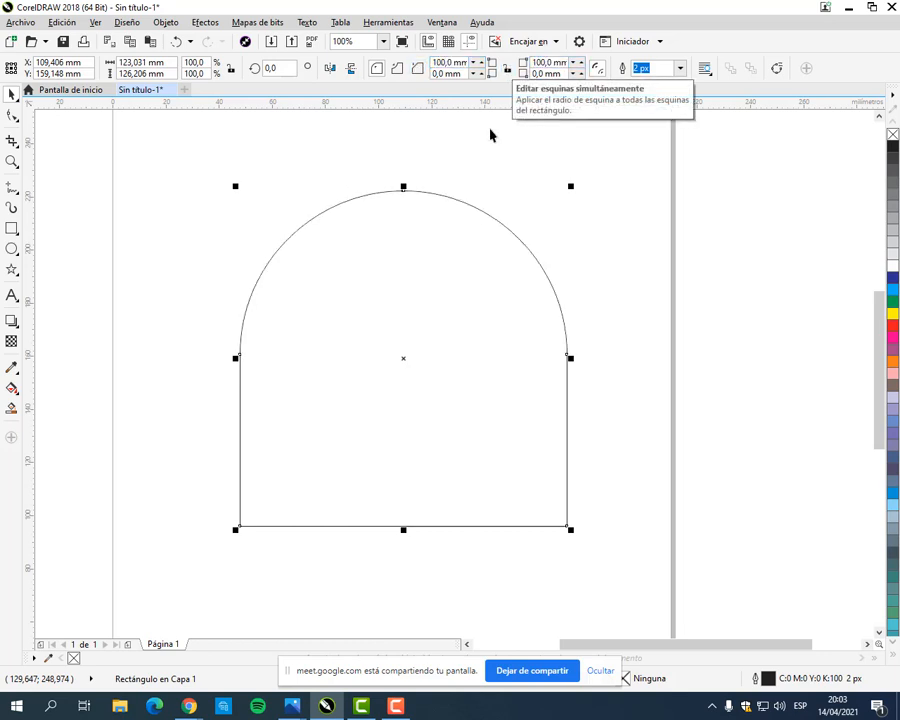
left_click(478, 270)
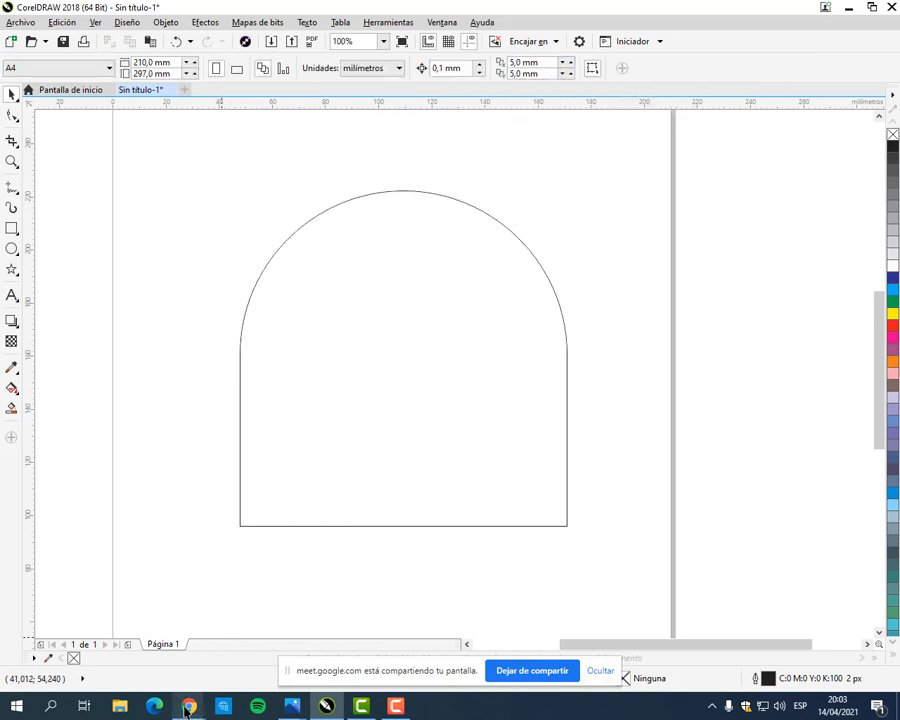
Step: Switch to Chrome and show the Pac-Man maze exercise in the Classroom manual
mouse_move(189, 706)
left_click(128, 621)
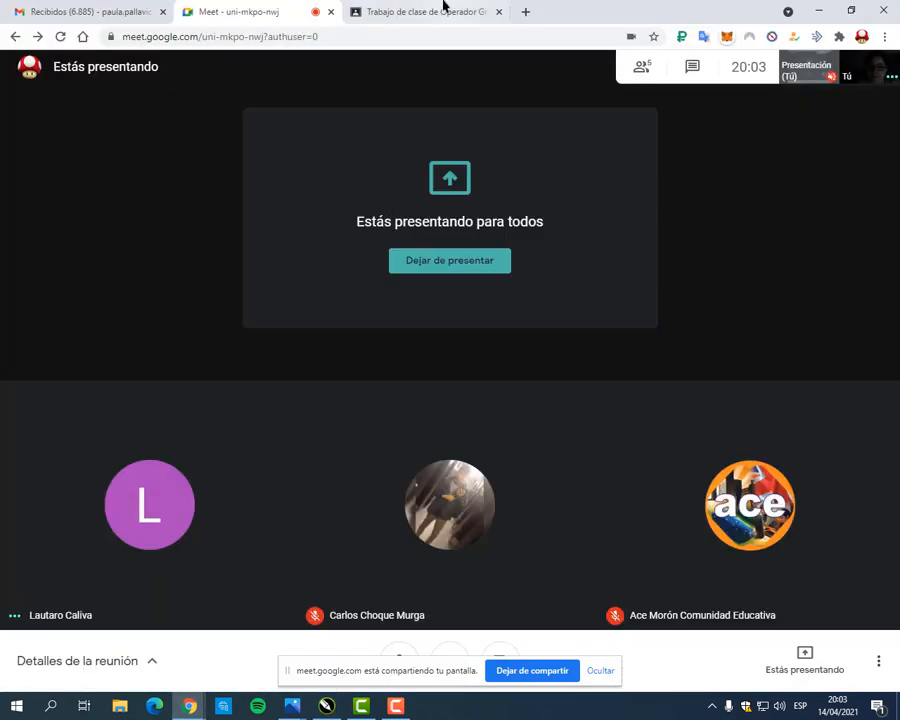
left_click(442, 10)
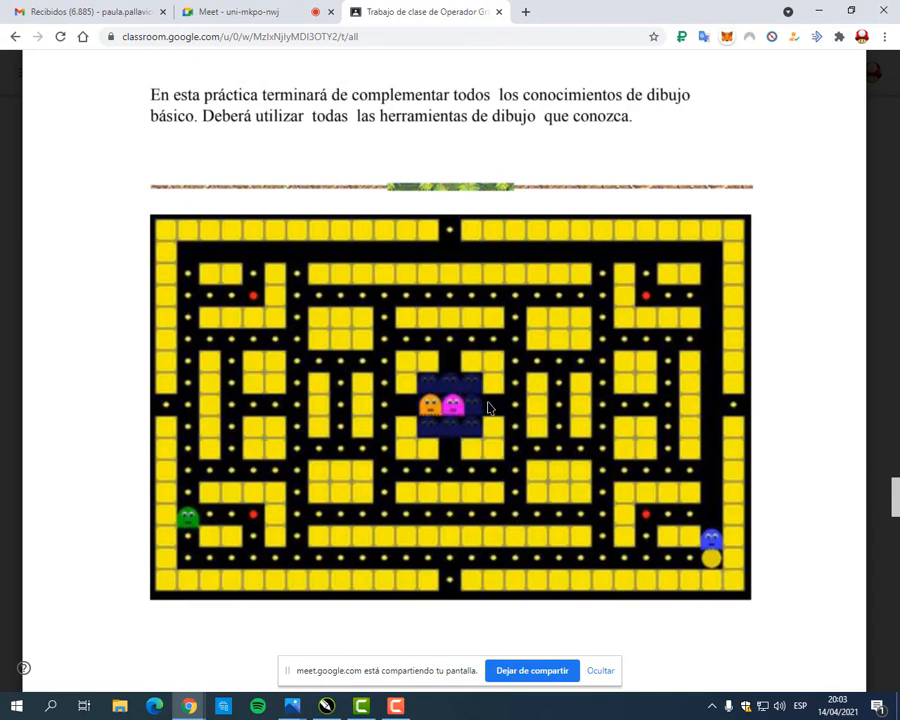
Step: Return to CorelDRAW, shift the arched shape slightly up and to the left, and deselect it
left_click(818, 11)
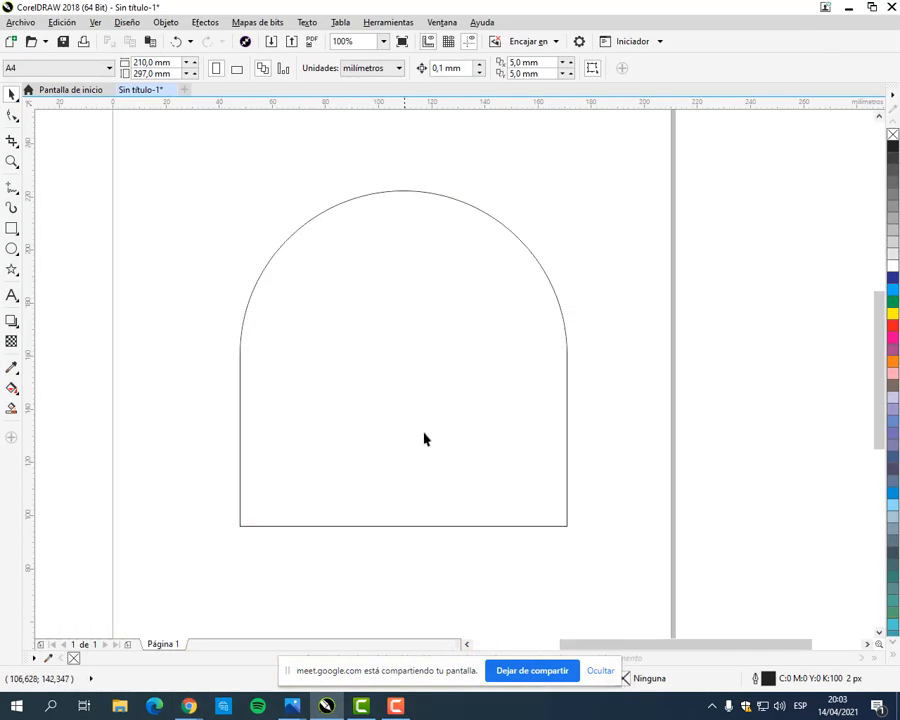
left_click_drag(424, 439, 410, 391)
left_click(639, 269)
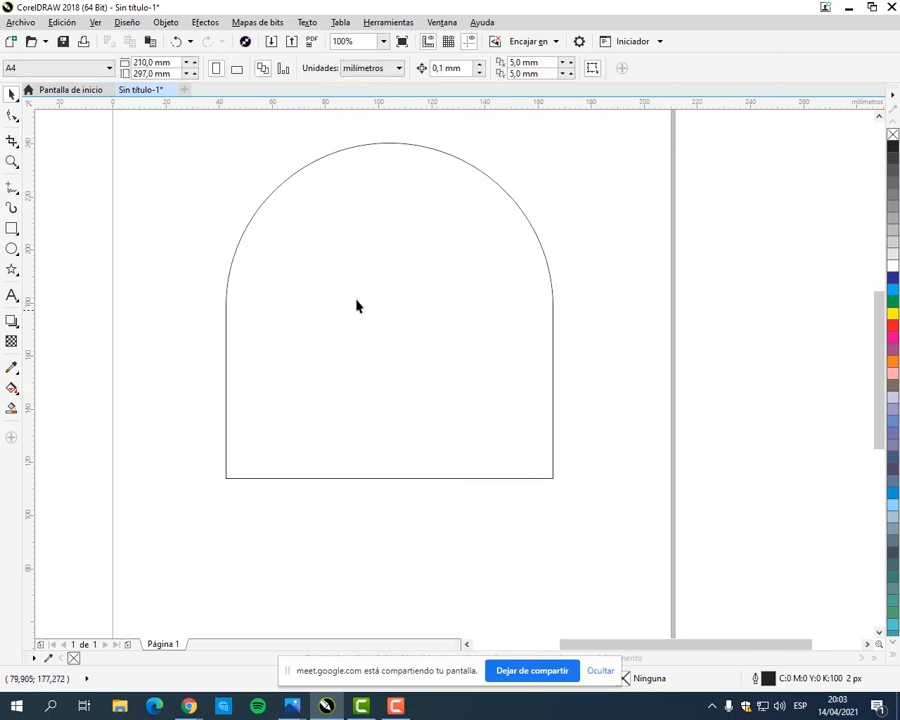
Step: Switch to Chrome and alternate between the Meet call and the manual's Pac-Man maze exercise, ending on the call
left_click(188, 704)
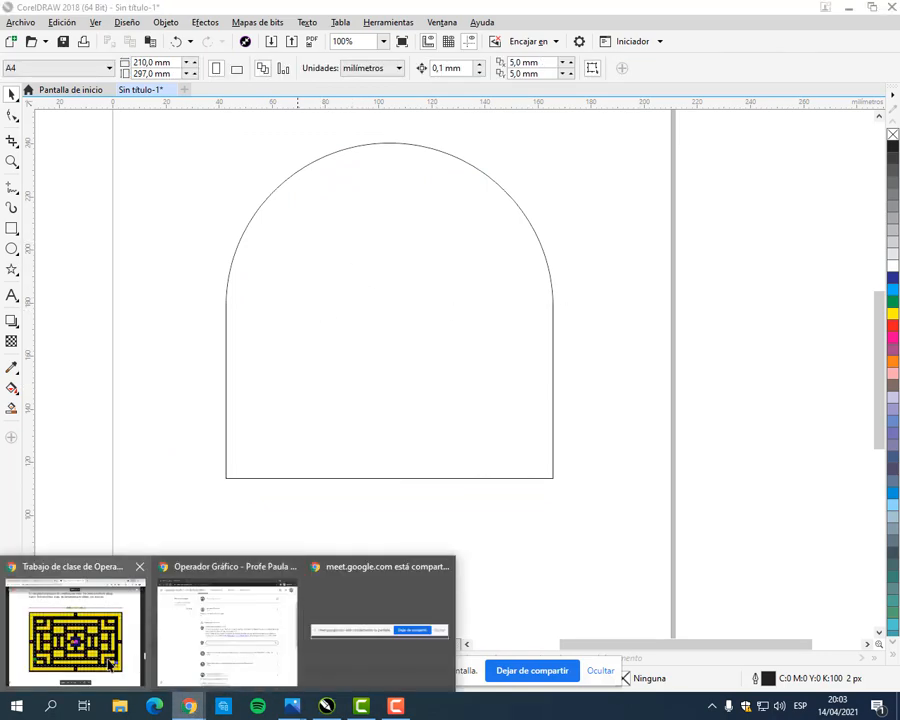
left_click(110, 663)
left_click(274, 8)
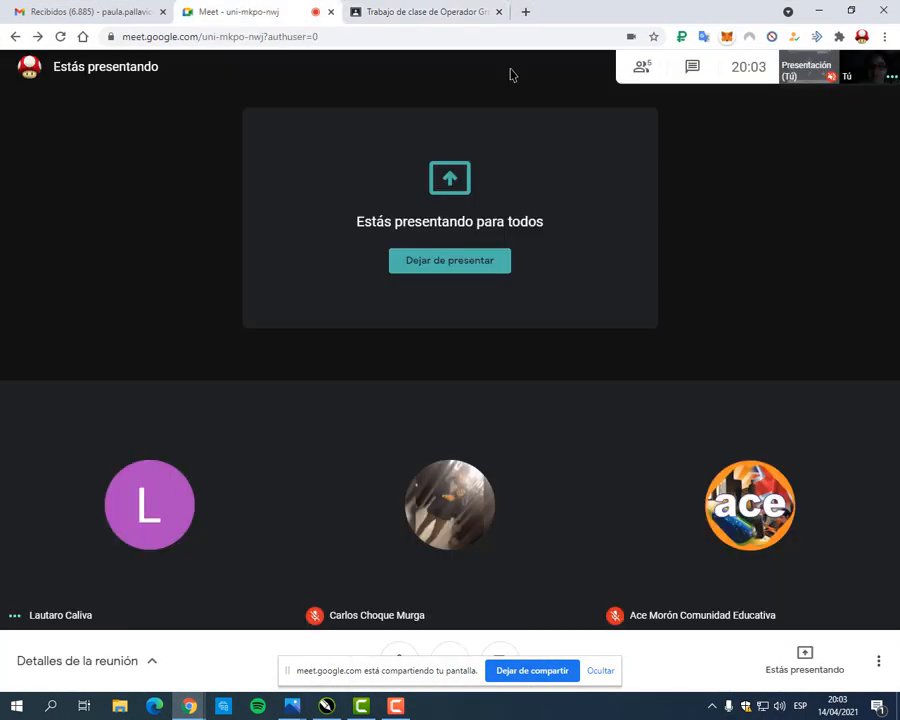
left_click(398, 18)
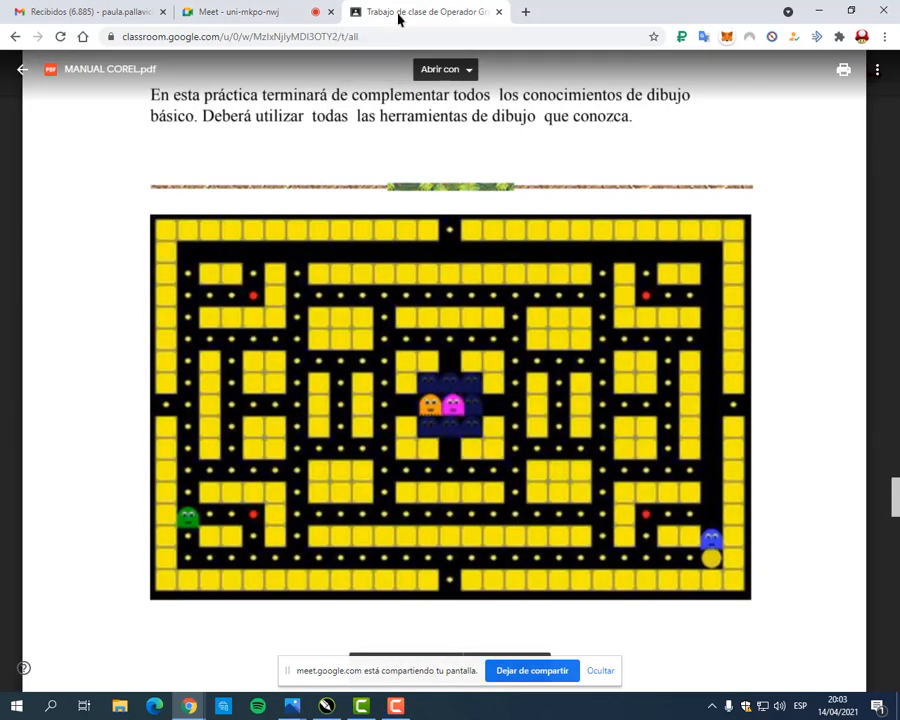
left_click(293, 20)
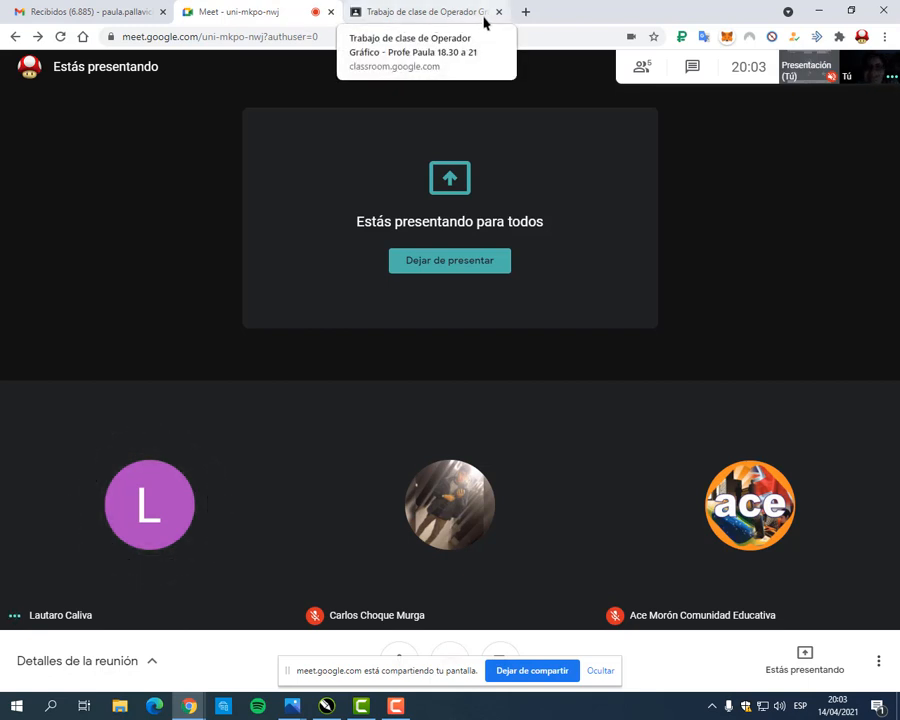
left_click(443, 14)
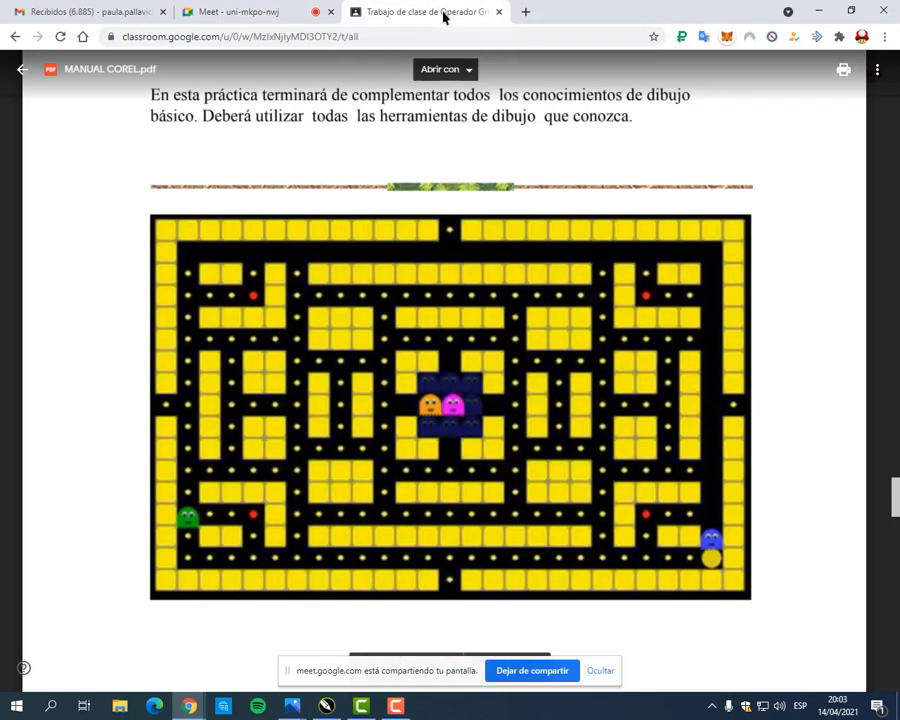
left_click(292, 13)
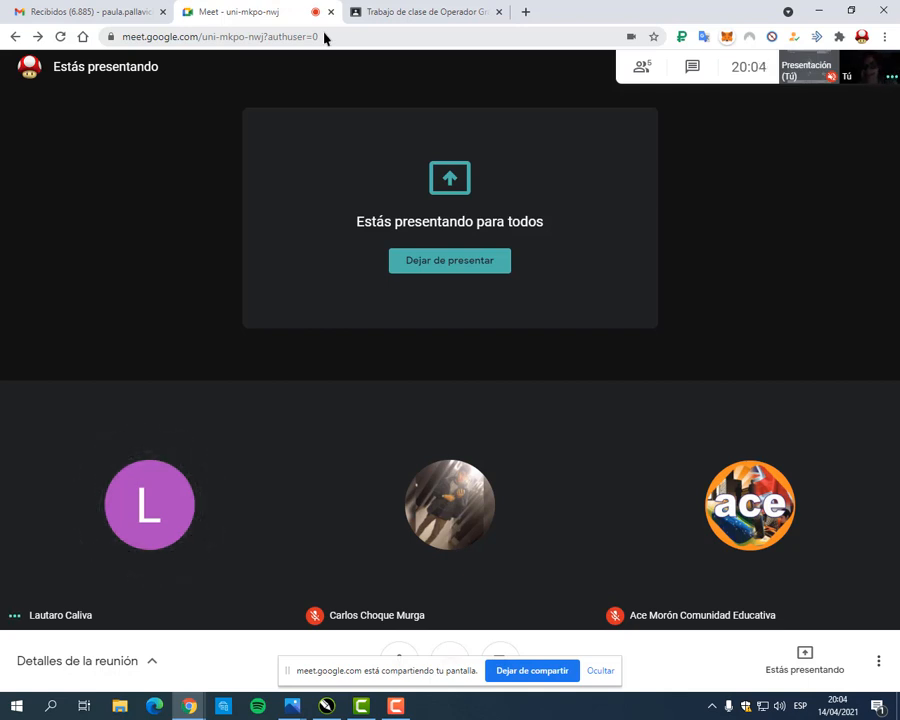
Step: Switch to CorelDRAW and shift the arched shape slightly up and to the left
left_click(326, 706)
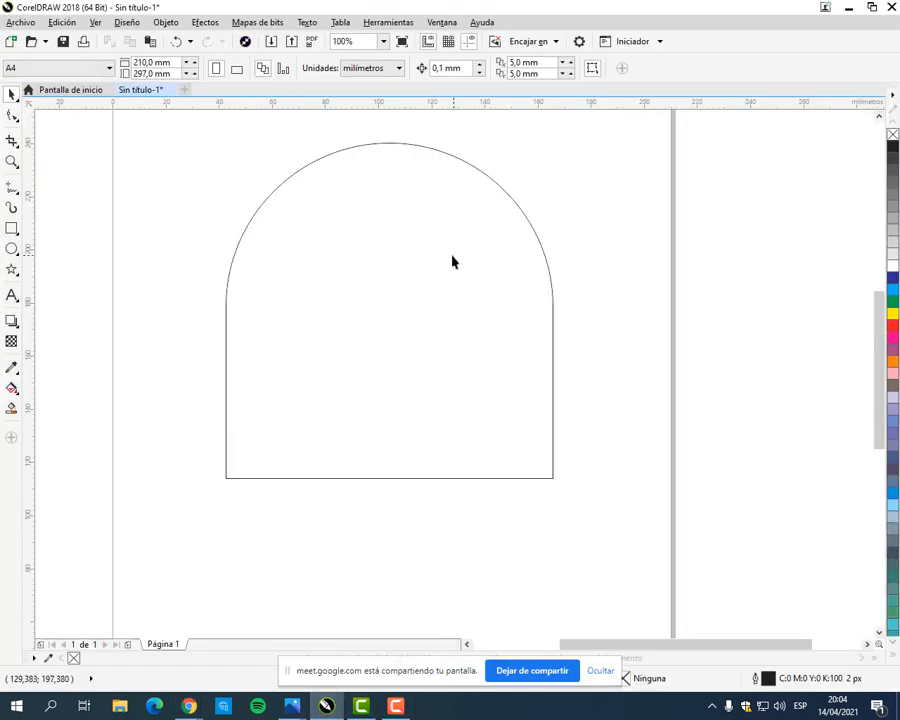
left_click_drag(427, 294, 418, 267)
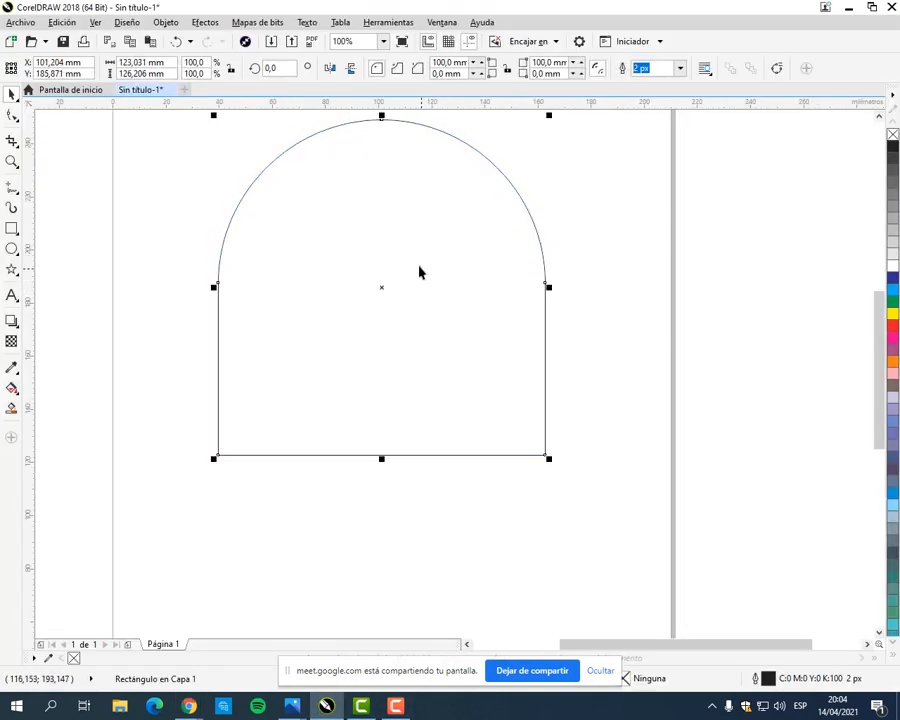
Step: Switch to Chrome, show the ghosts in the Classroom manual's Pac-Man maze, and return to CorelDRAW
mouse_move(186, 705)
left_click(130, 650)
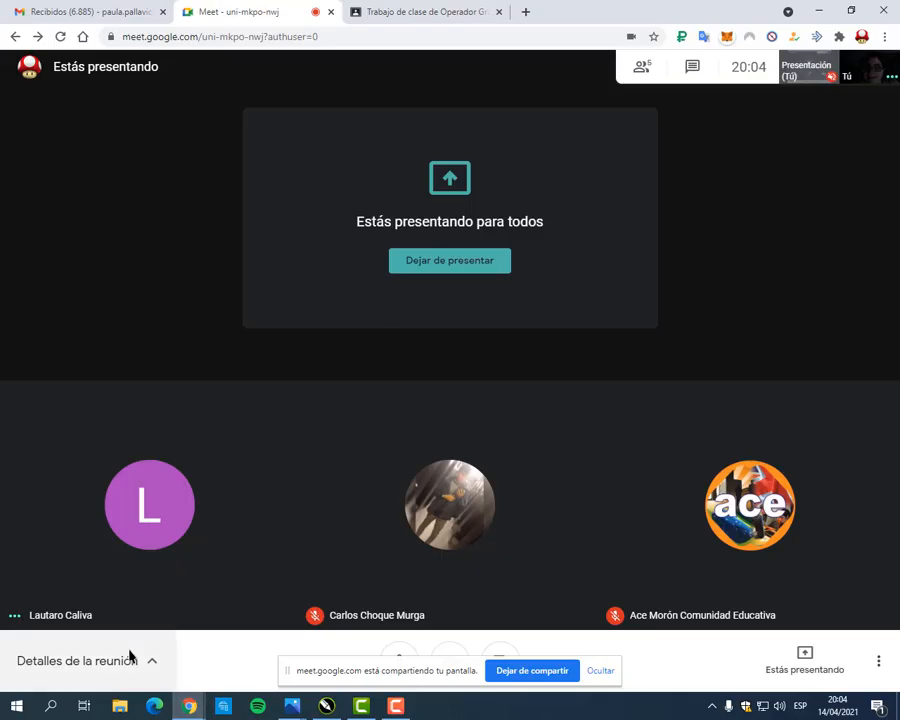
left_click(456, 8)
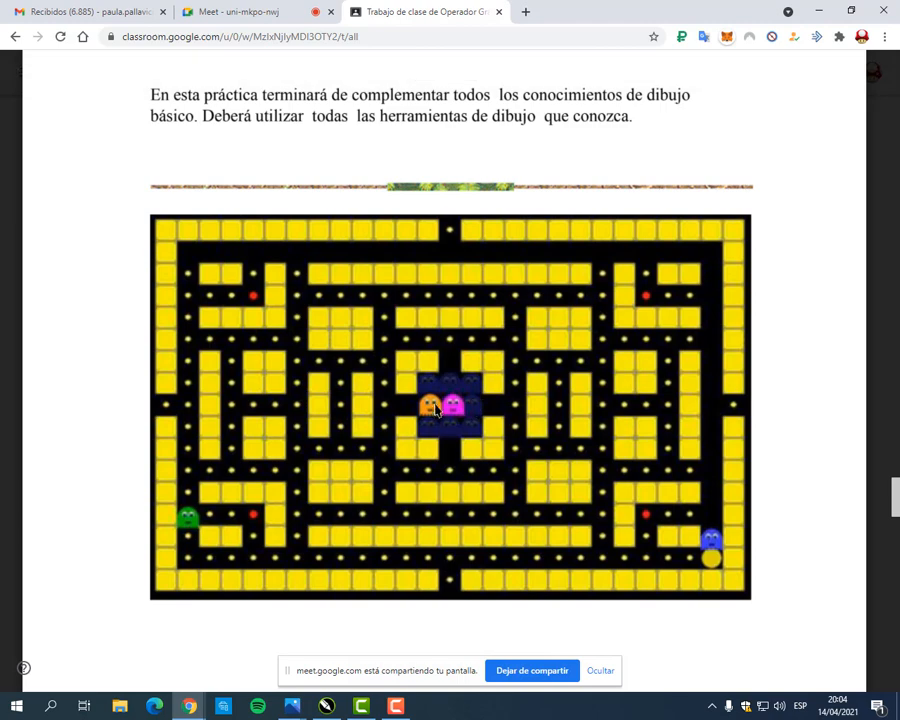
left_click(815, 10)
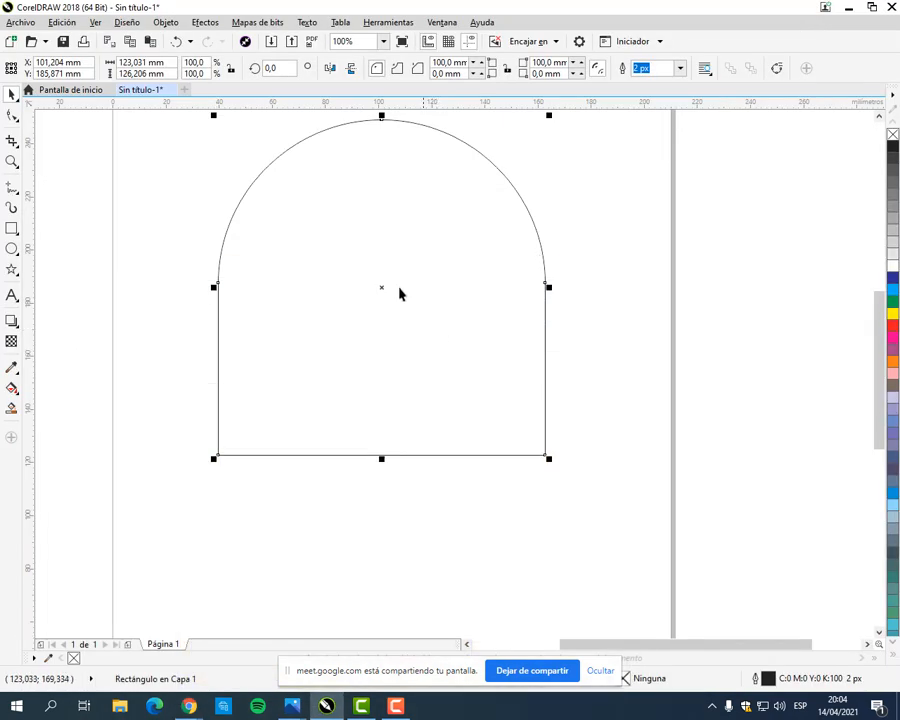
Step: Draw a tall ellipse about 22.5 × 45.8 mm as the ghost's left eye inside the arched body
left_click_drag(402, 272, 413, 290)
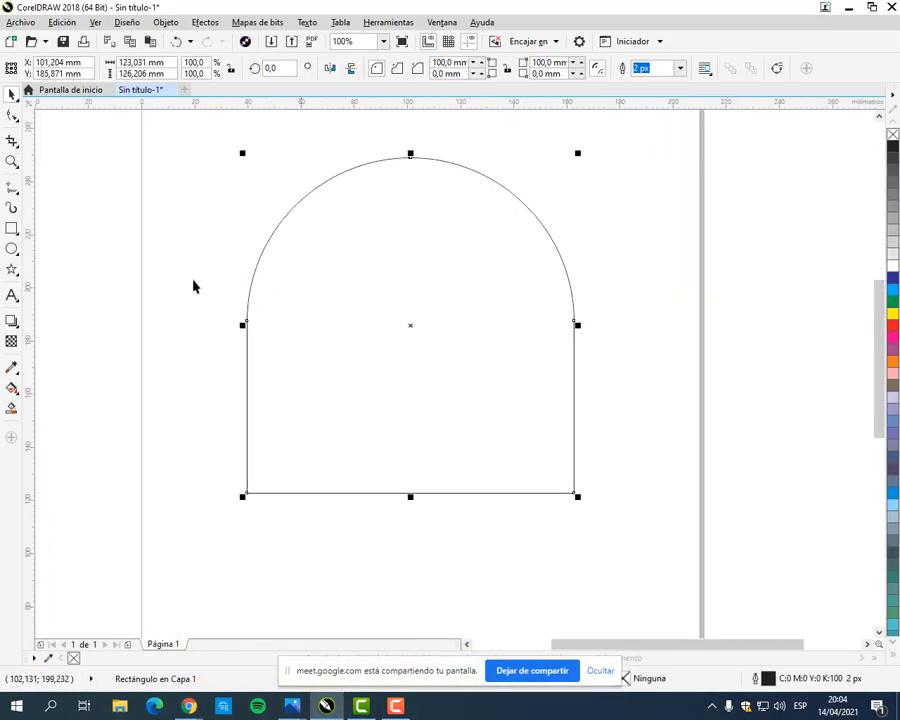
left_click(12, 250)
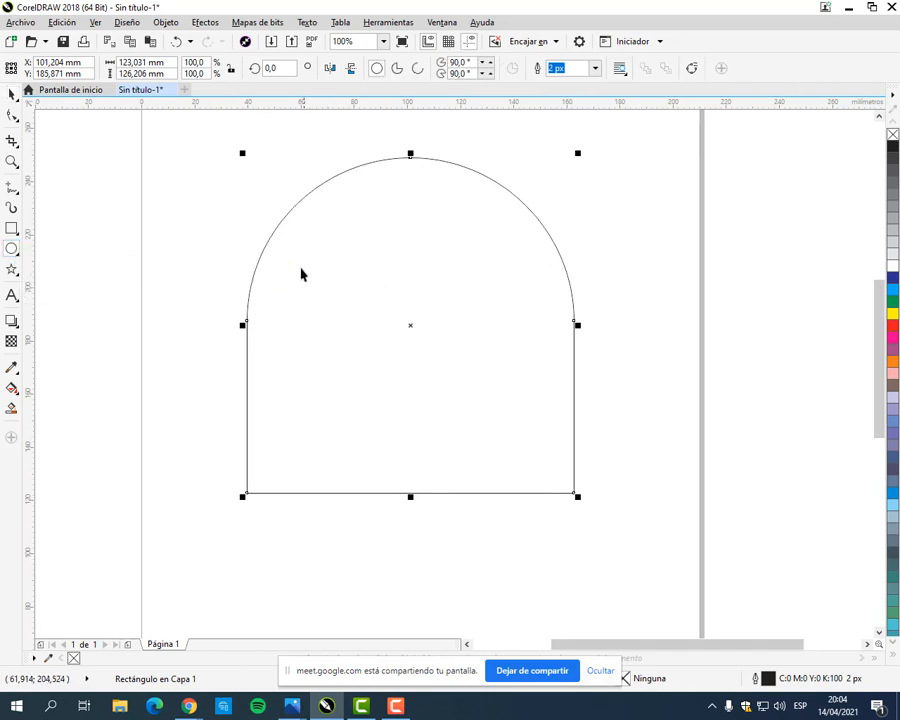
left_click_drag(326, 244, 392, 376)
left_click(11, 92)
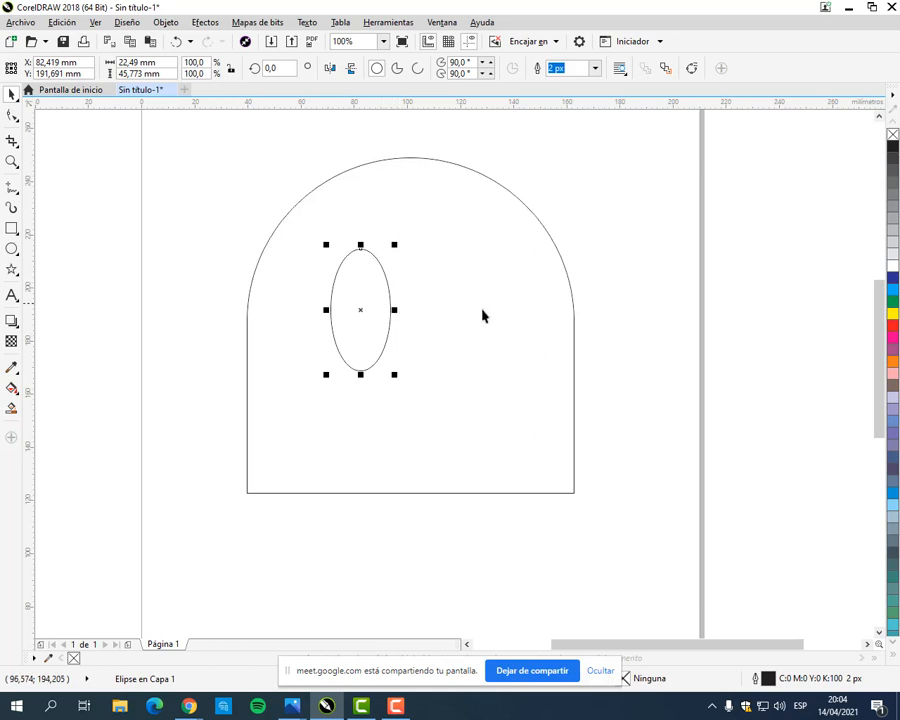
Step: Duplicate the eye ellipse, place the copy level with the original as the right eye, and deselect it
left_click(64, 23)
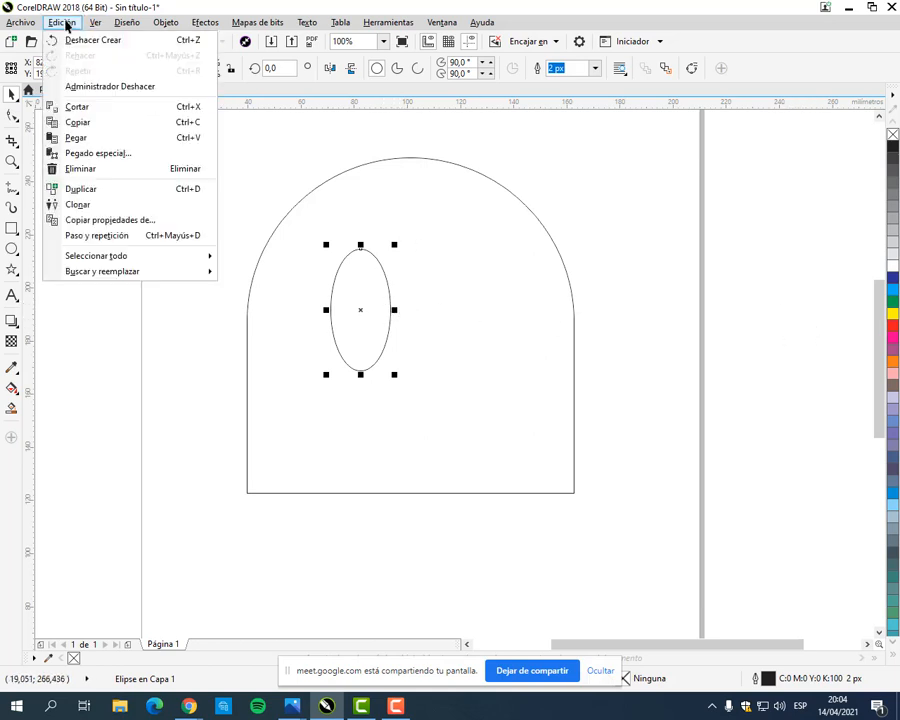
left_click(96, 190)
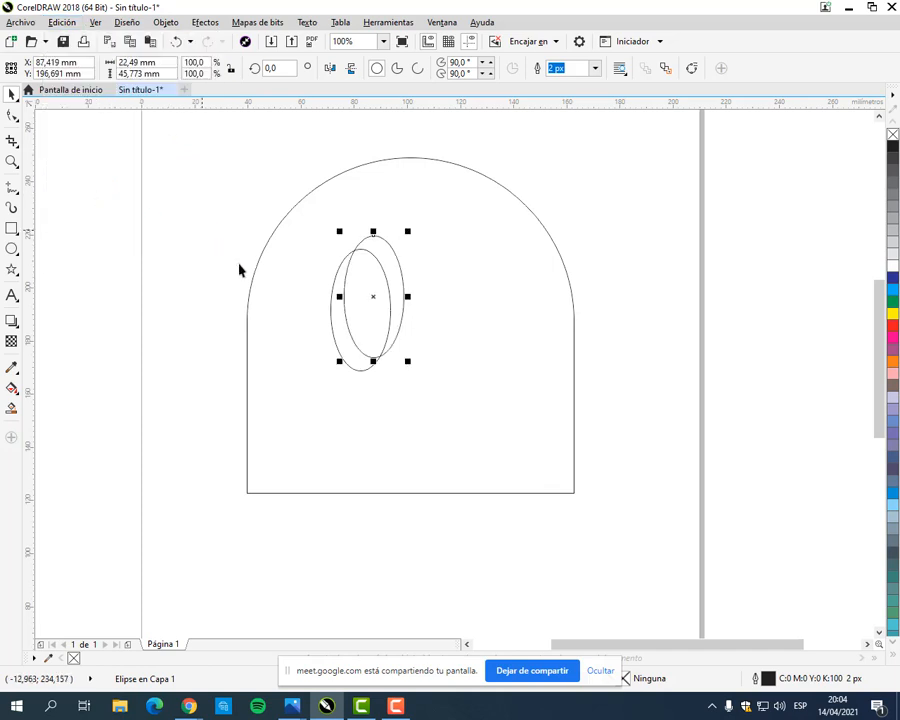
left_click_drag(373, 298, 460, 312)
left_click(609, 390)
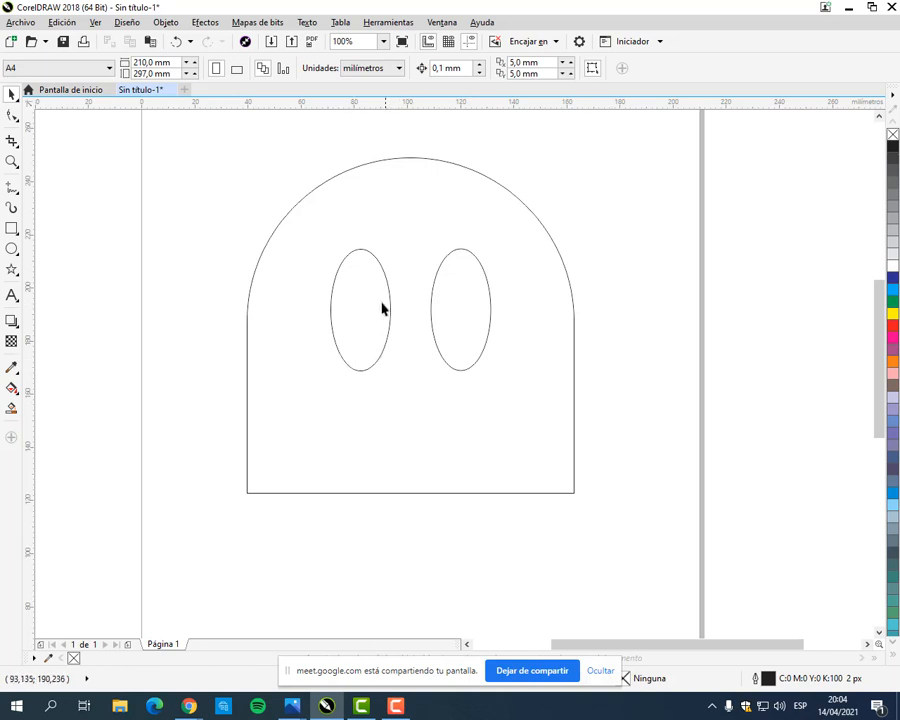
Step: Draw a smaller ellipse about 11.6 × 23.5 mm as the pupil in the lower part of the left eye
left_click(12, 250)
left_click_drag(351, 304, 383, 369)
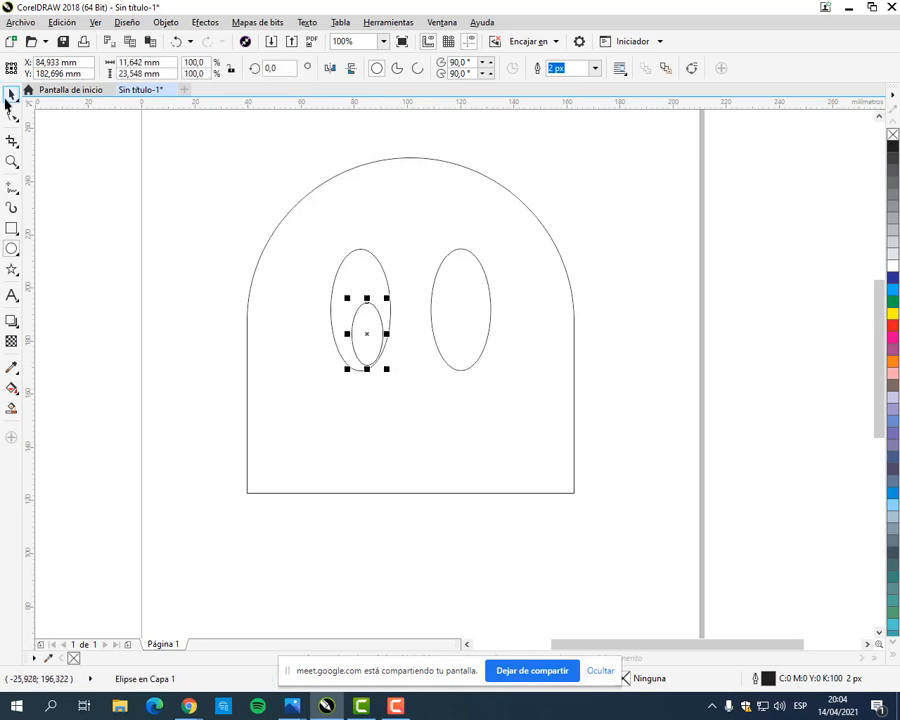
left_click(12, 96)
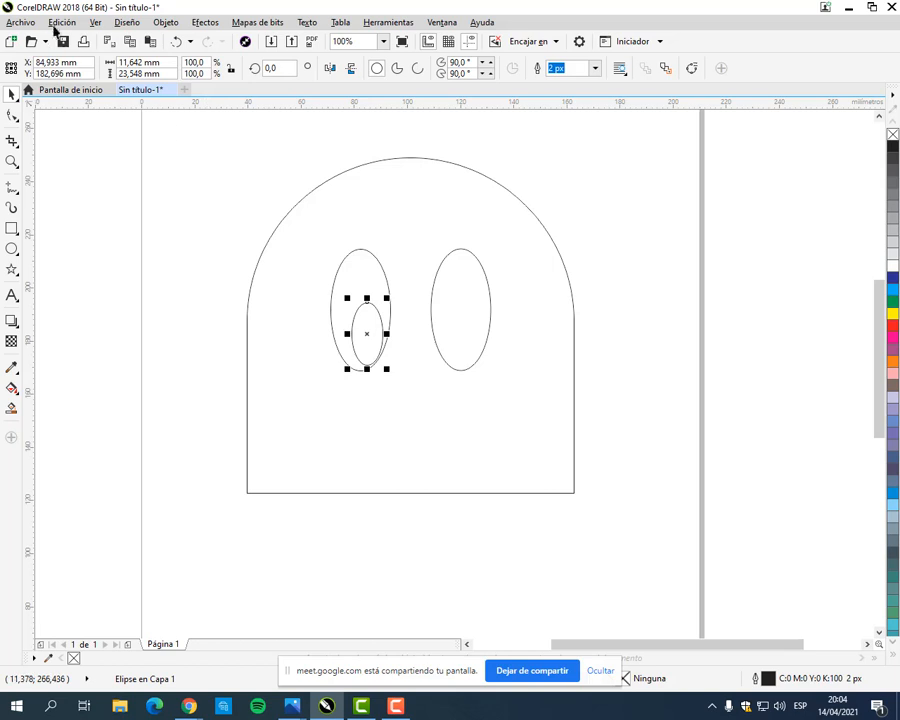
Step: Duplicate the pupil, move the copy into the lower part of the right eye, and deselect it
left_click(57, 23)
left_click(56, 188)
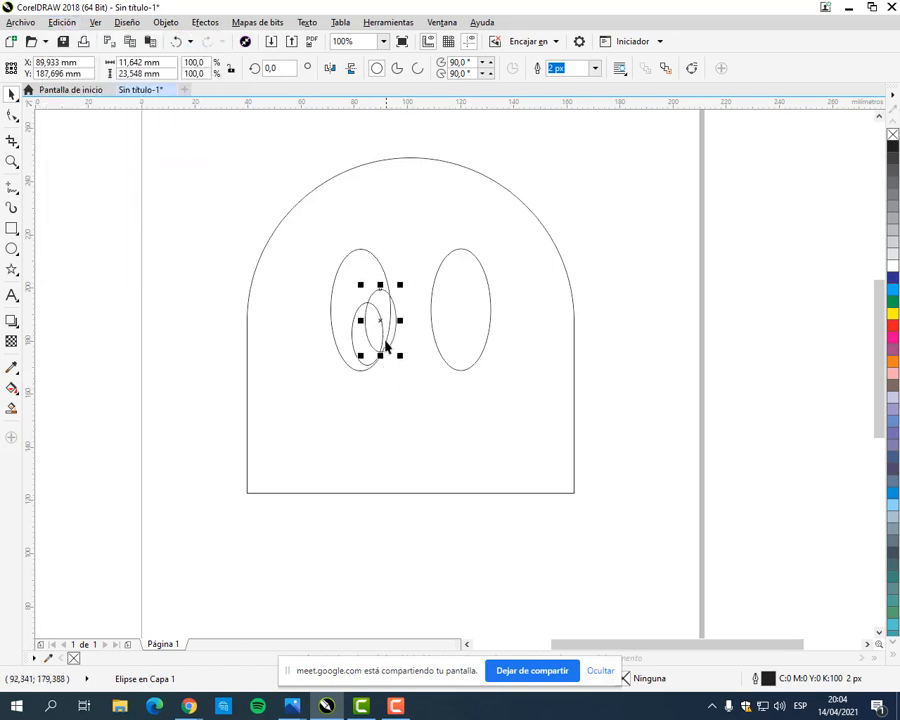
left_click_drag(378, 318, 470, 337)
left_click(605, 486)
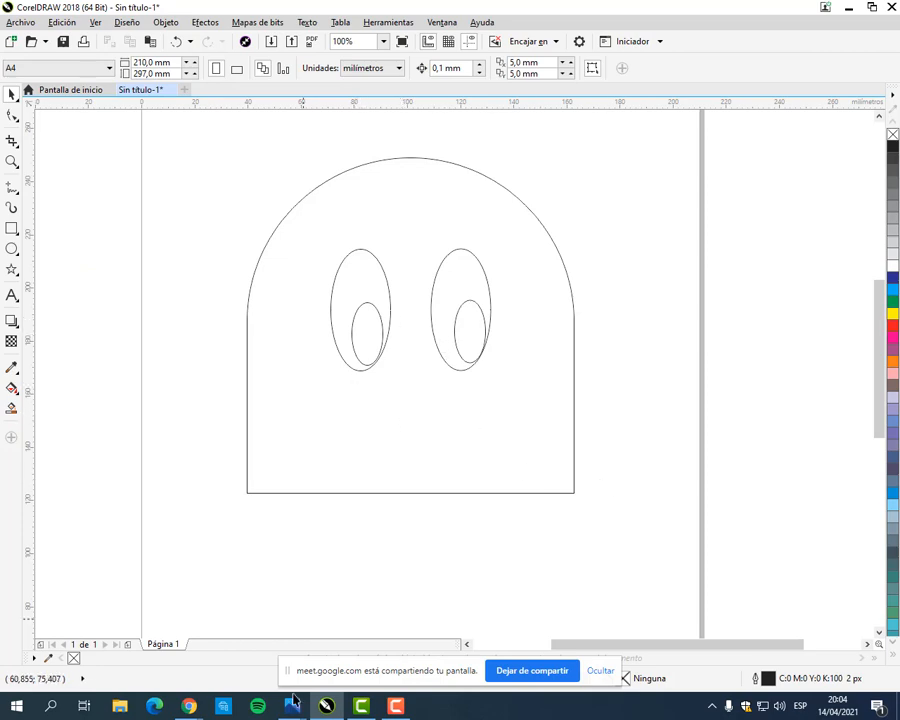
Step: Check the Pac-Man maze exercise in the Classroom manual in Chrome, and return to the CorelDRAW ghost drawing
mouse_move(189, 706)
left_click(132, 644)
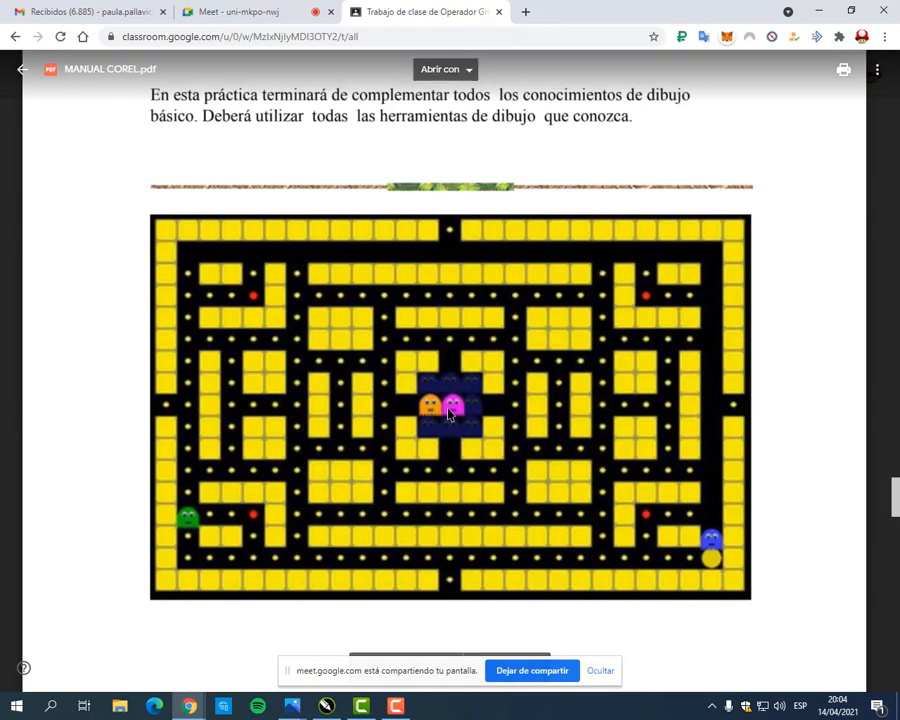
left_click(820, 12)
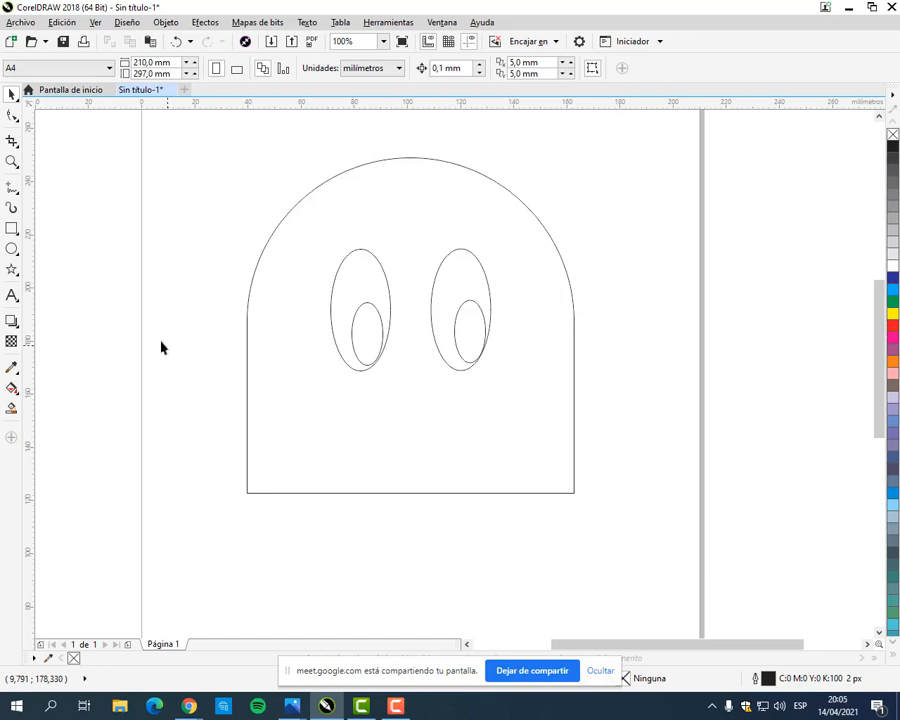
Step: Draw a rectangle about 55 × 20 mm below the eyes as the ghost's mouth
left_click(14, 229)
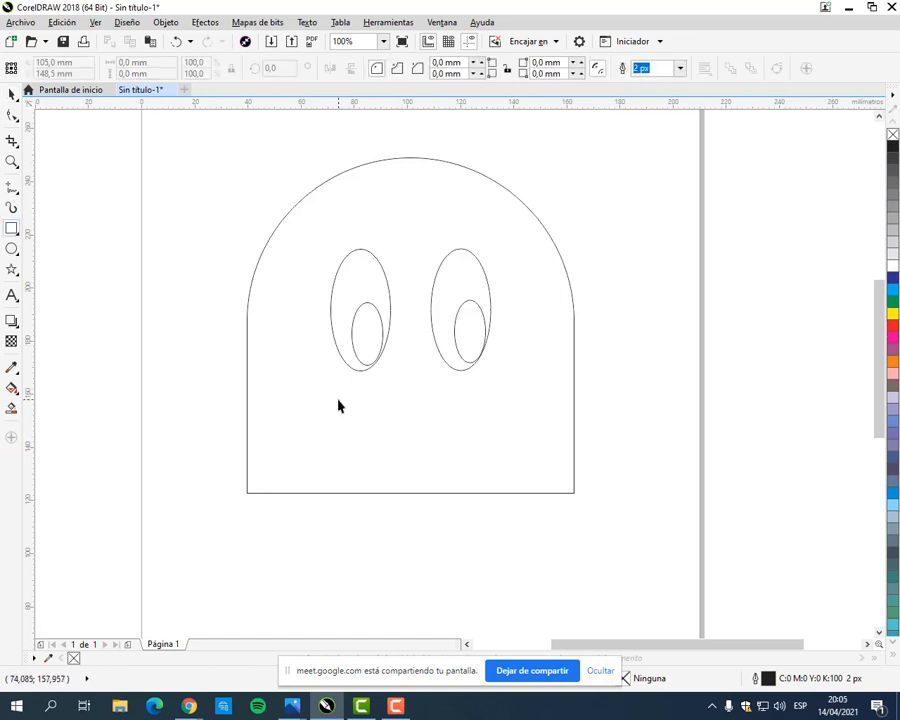
mouse_move(338, 399)
left_mouse_down()
mouse_move(454, 461)
mouse_move(485, 455)
left_mouse_up()
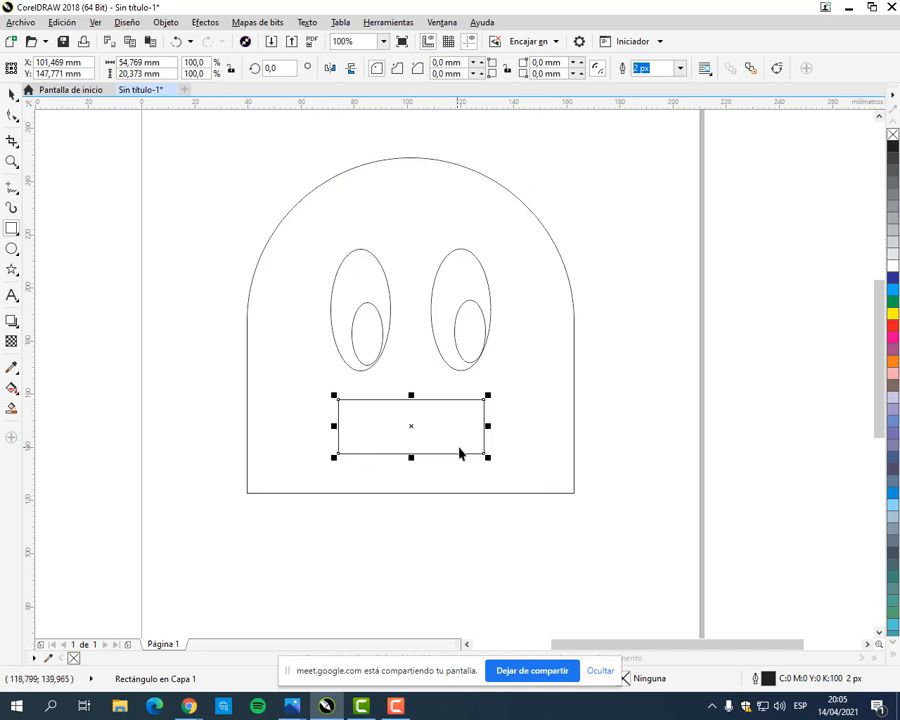
left_click(11, 94)
Step: Set both lower corner radii of the mouth rectangle to 50 mm to form a smile, and deselect it
left_click(450, 74)
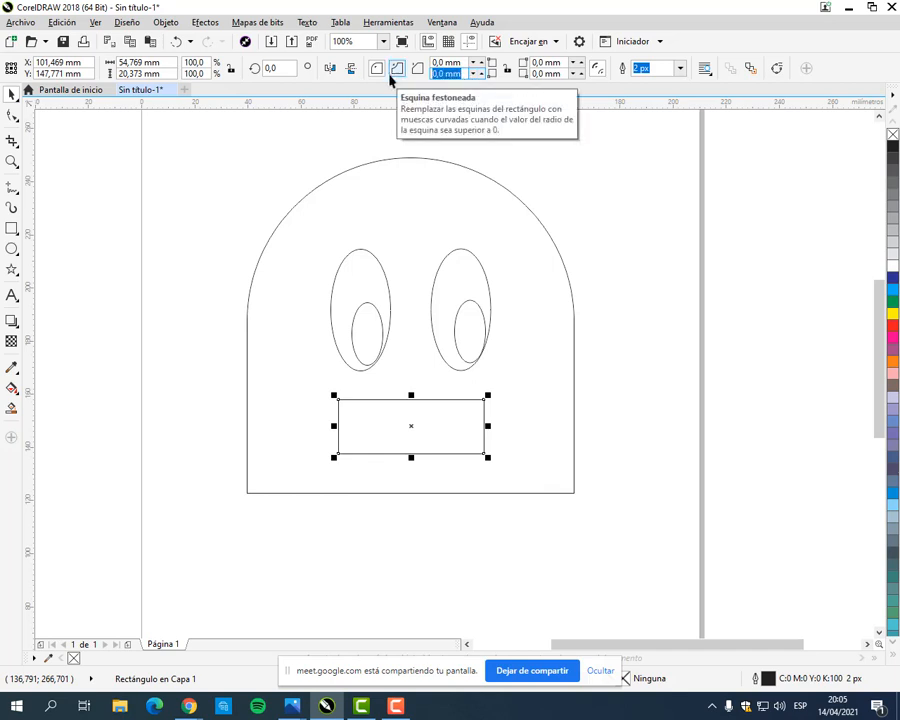
type("50")
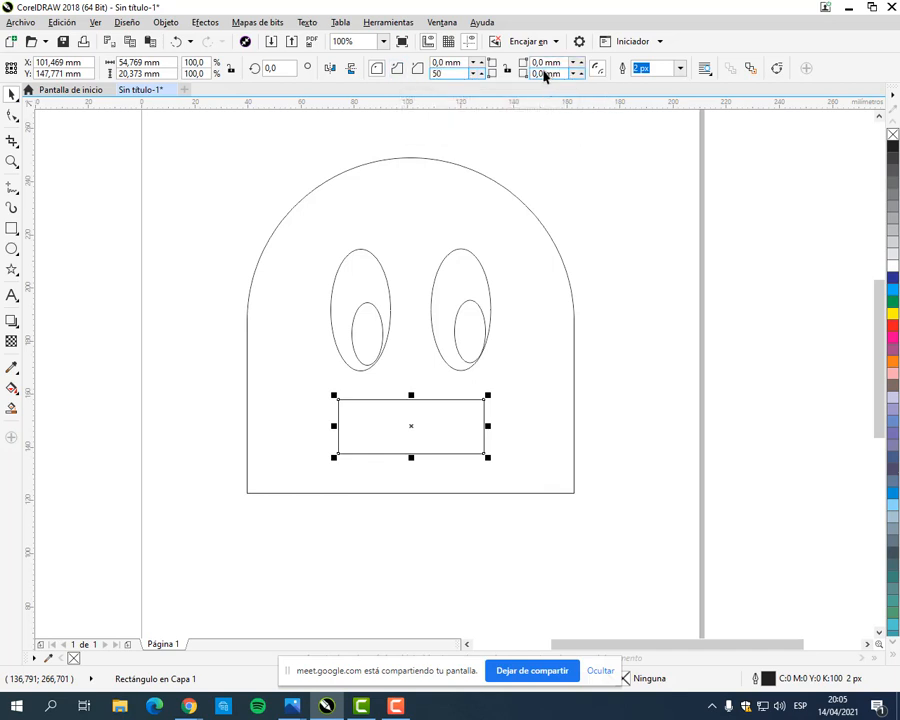
left_click(545, 74)
type("50")
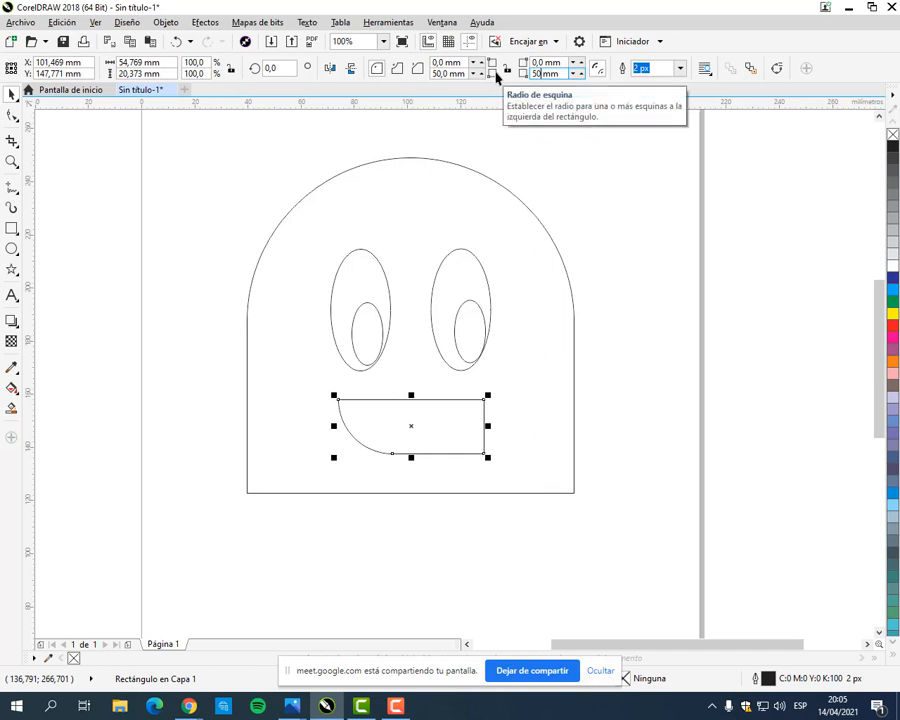
key("Return")
left_click(651, 366)
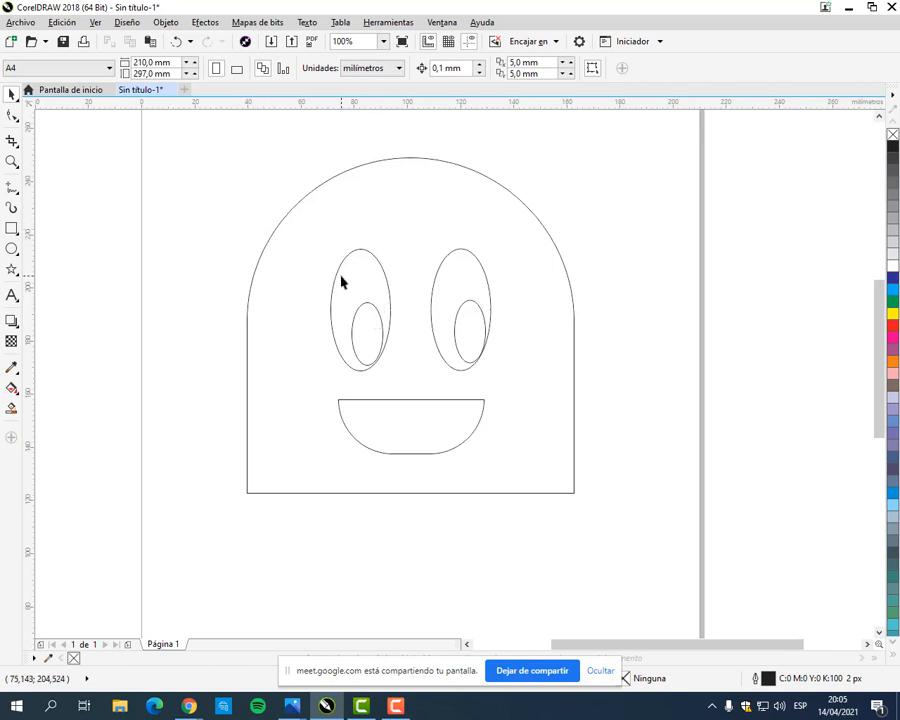
left_click_drag(310, 237, 488, 366)
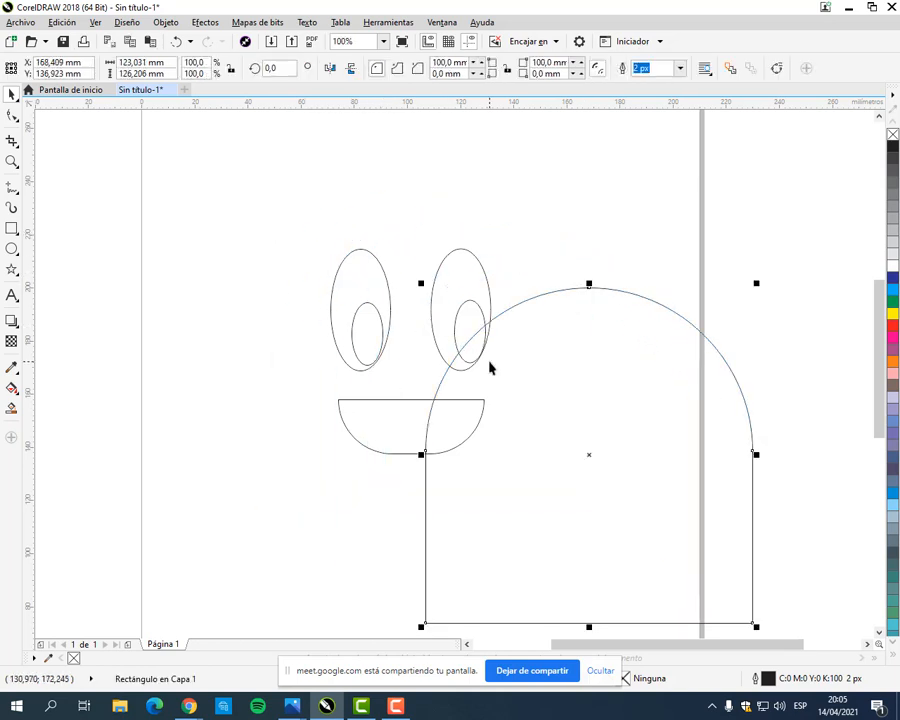
left_click(176, 42)
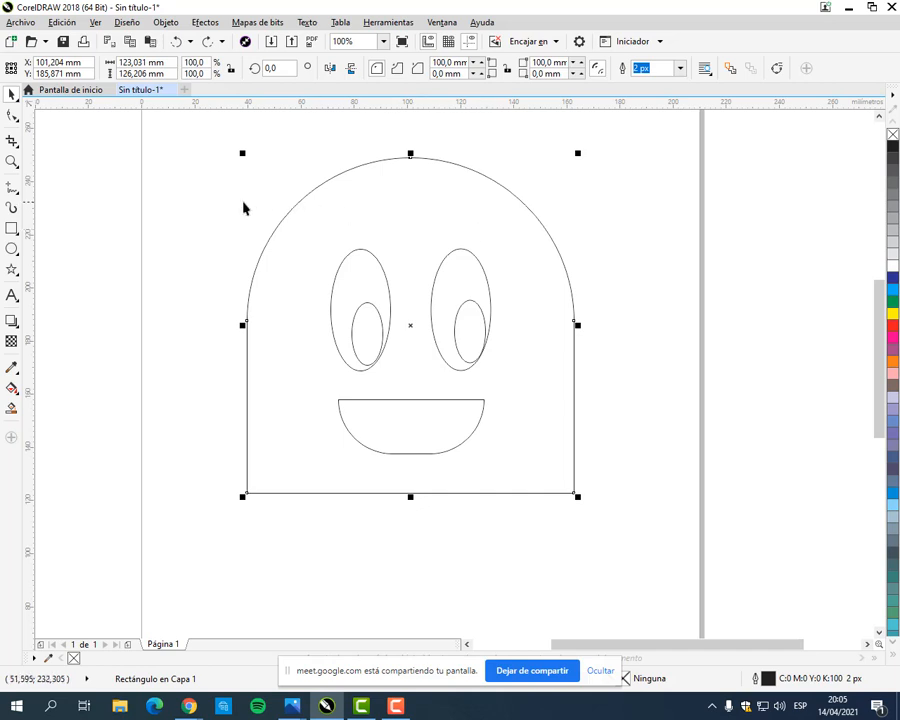
left_click(233, 228)
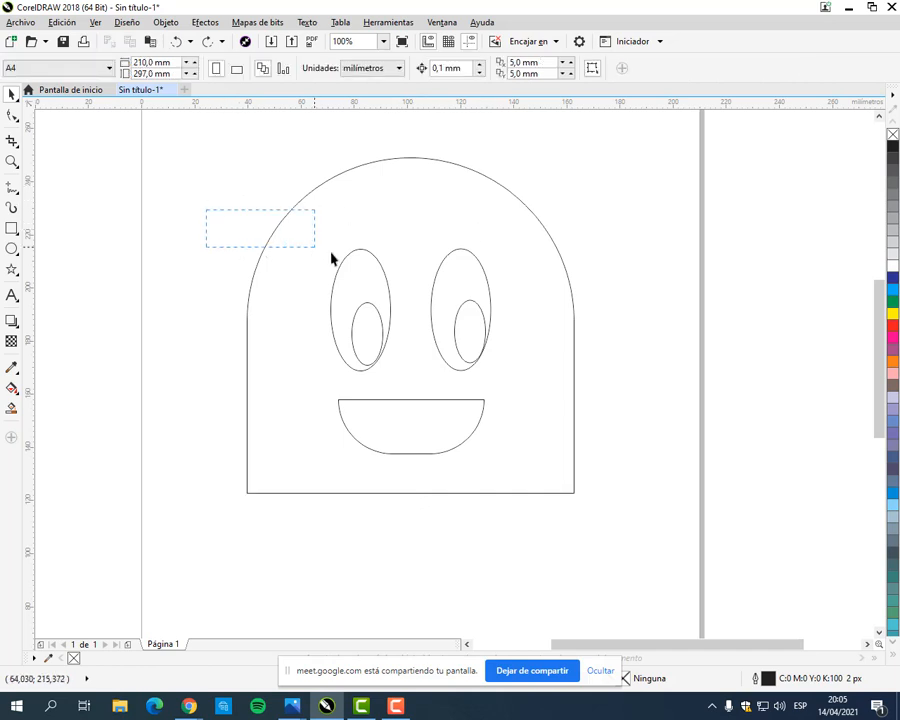
Step: Select both eyes with their pupils, scale them together to about 51.8 × 39.5 mm, recentre them above the mouth, and deselect
left_click_drag(331, 258, 506, 387)
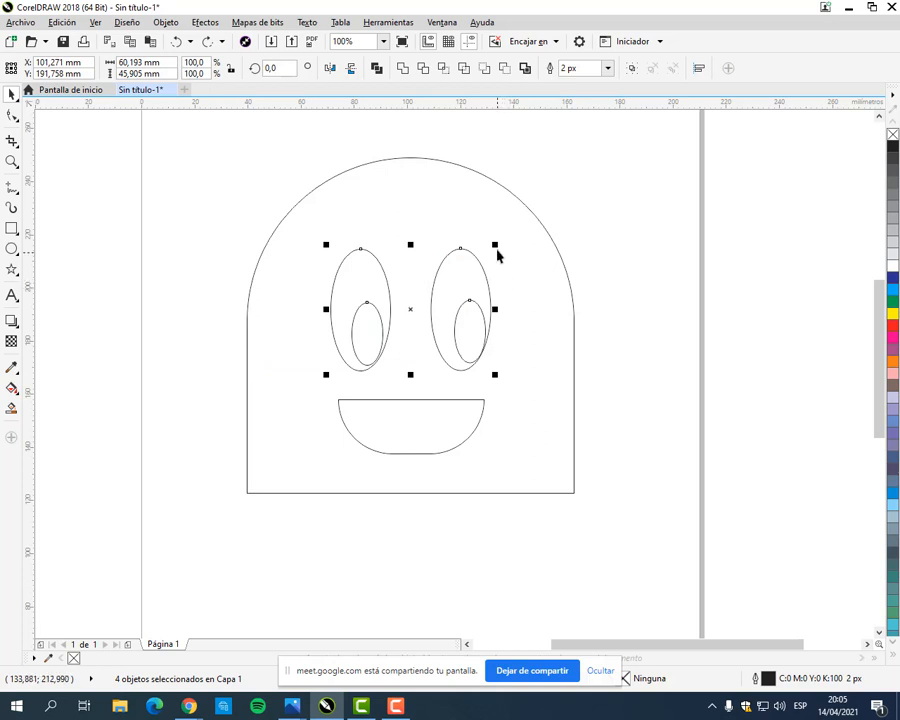
left_click_drag(496, 248, 478, 263)
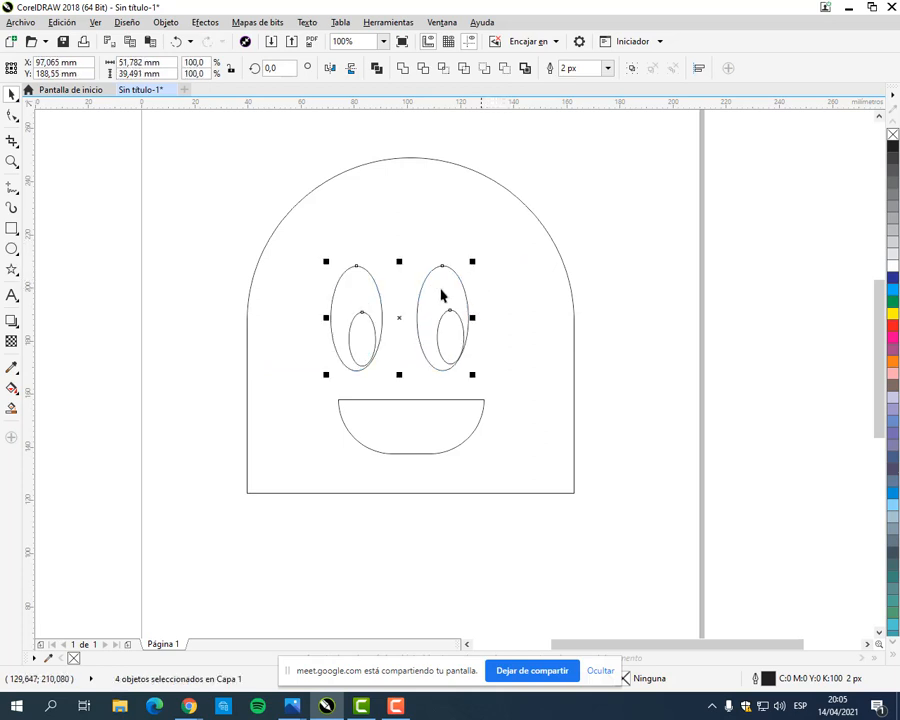
left_click_drag(398, 322, 405, 309)
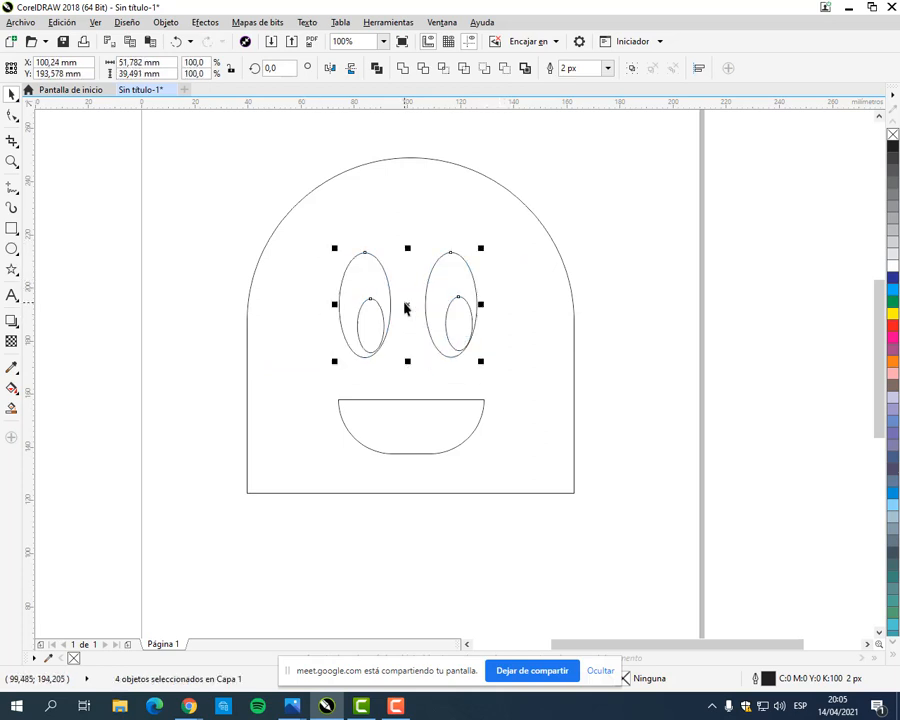
left_click(603, 240)
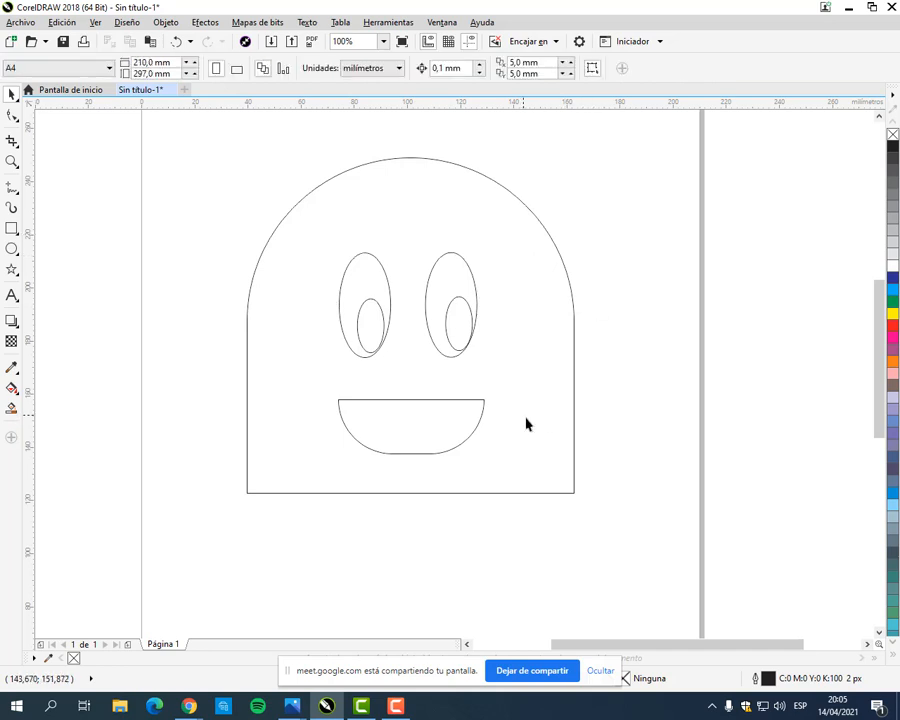
Step: Fill the ghost's arched body with orange (C:0 M:60 Y:100 K:0)
left_click(368, 494)
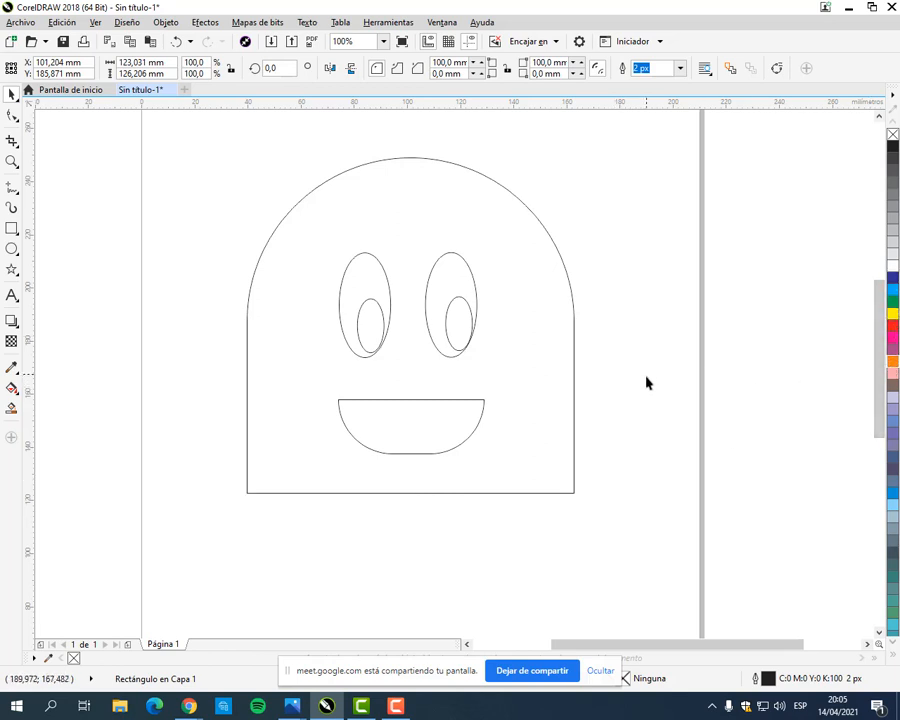
left_click(888, 350)
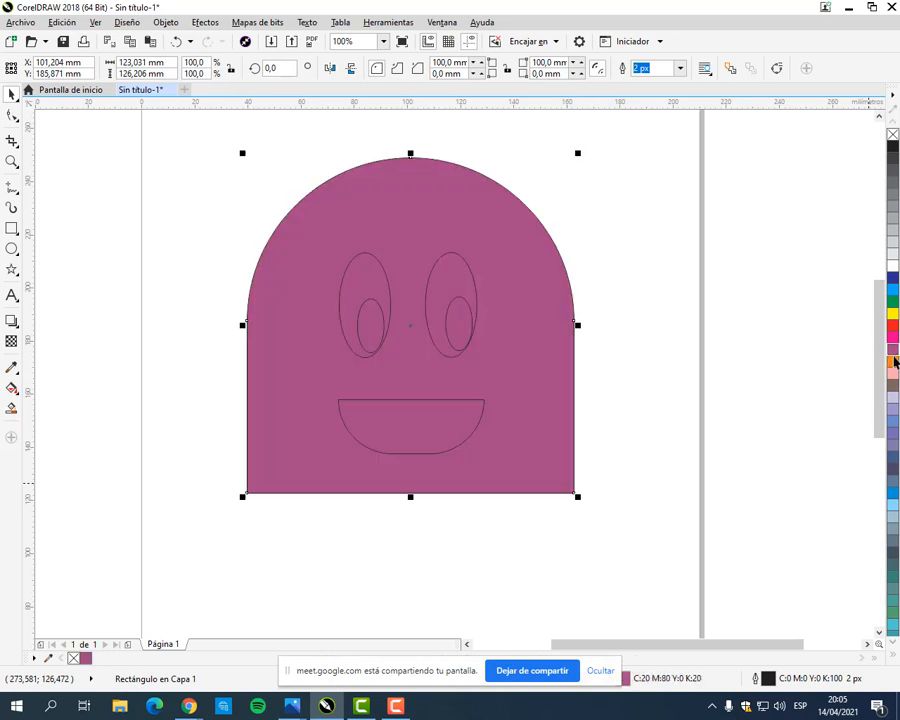
left_click(889, 362)
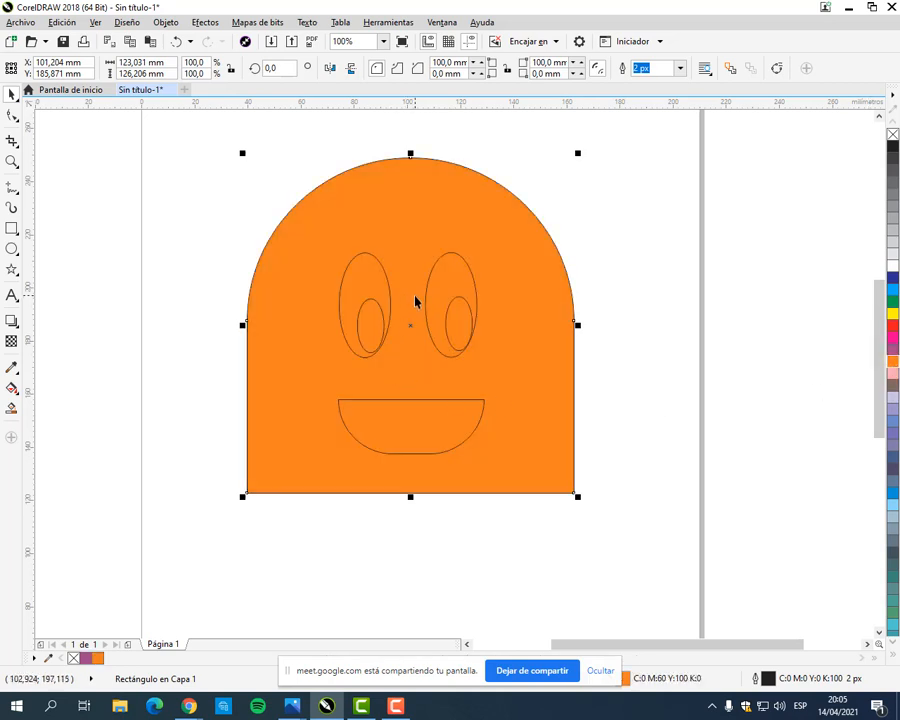
Step: Fill both large eye ellipses with white, leaving the pupils unfilled
left_click(364, 286)
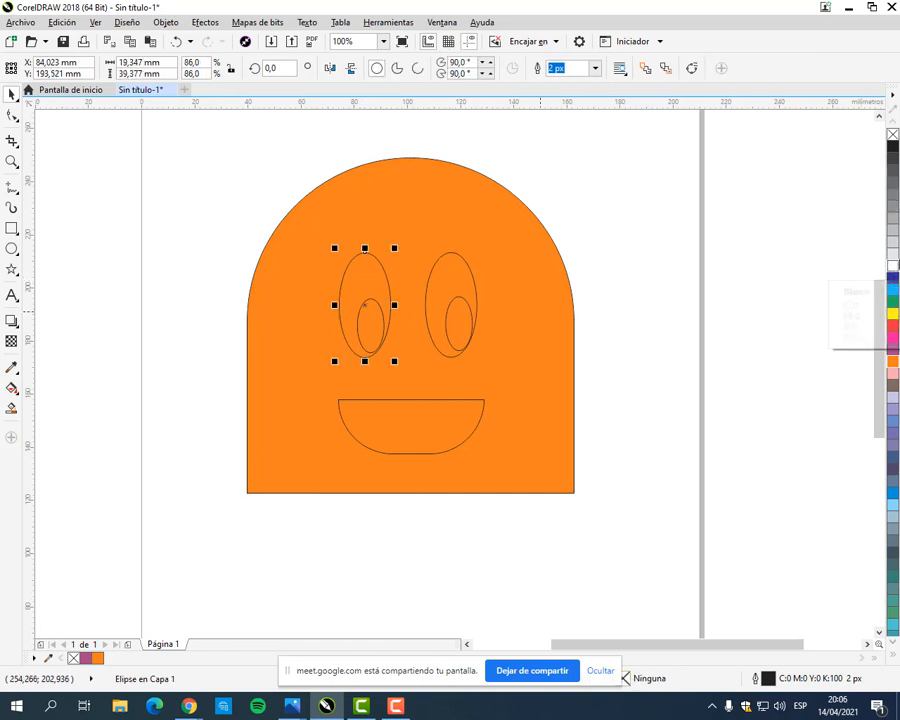
left_click(893, 266)
left_click(470, 268)
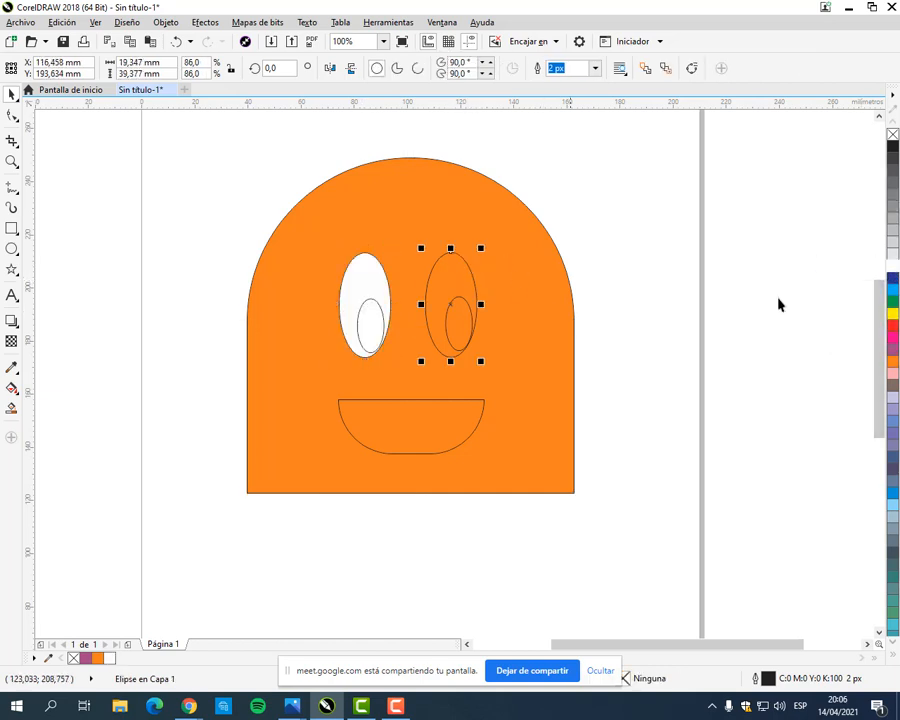
left_click(893, 266)
Step: Fill both pupils and the mouth with black, and deselect
left_click(463, 330)
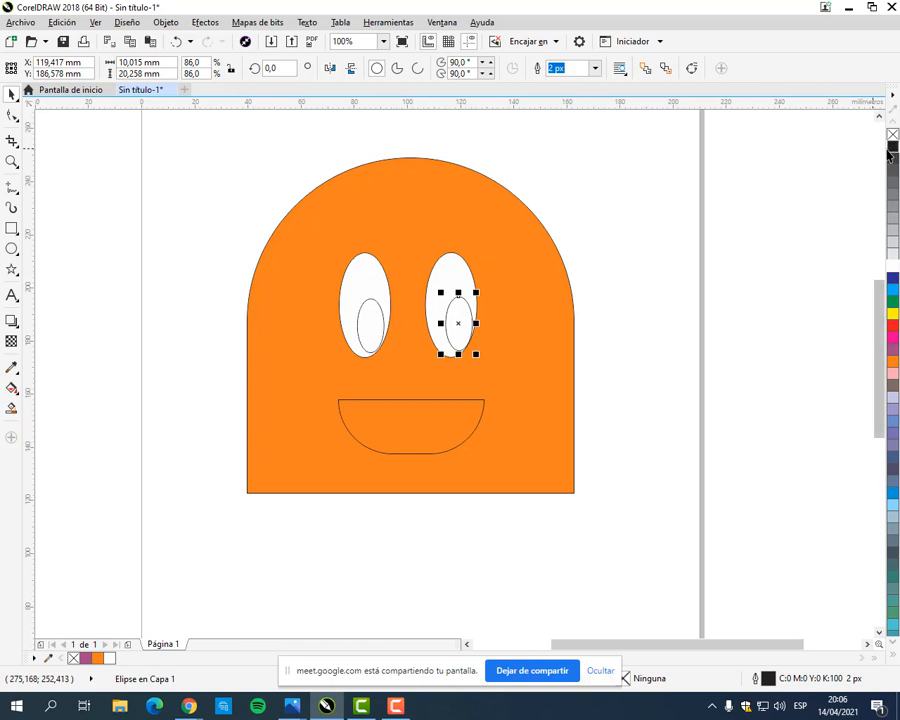
left_click(893, 146)
left_click(378, 326)
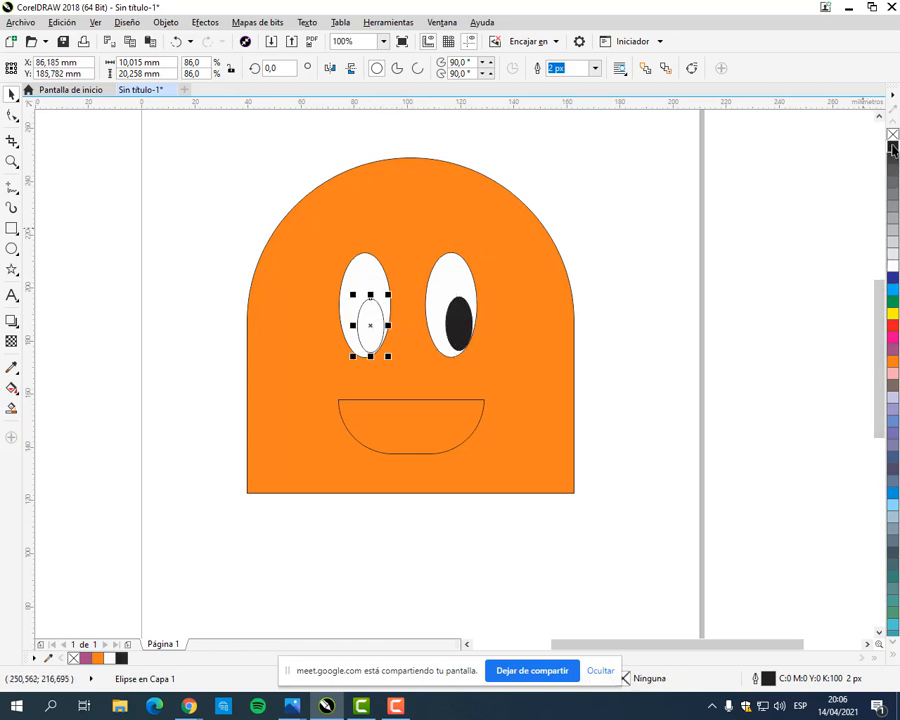
left_click(893, 146)
left_click(460, 410)
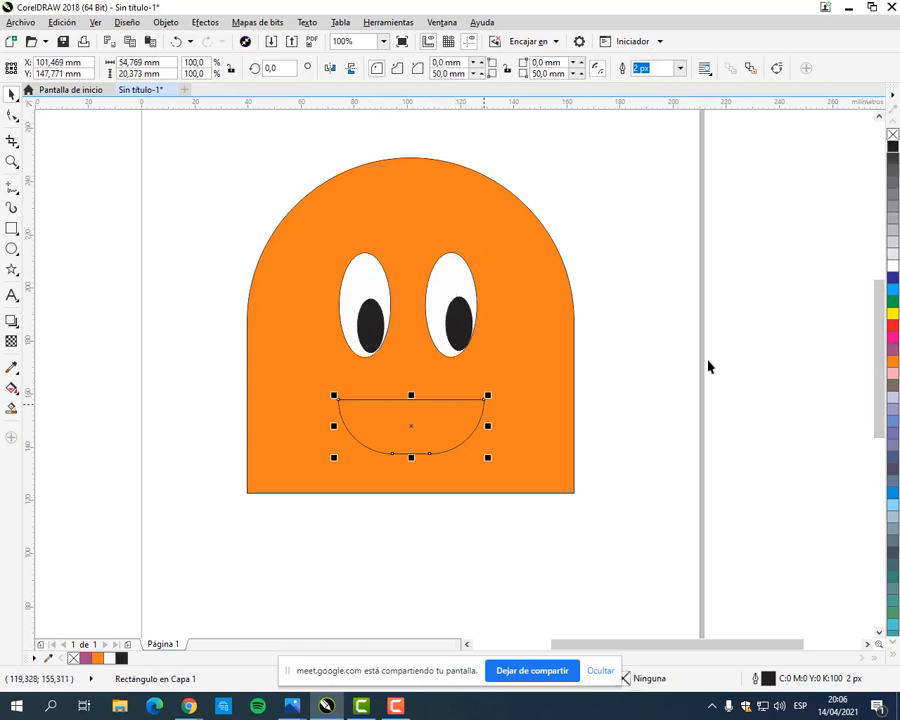
left_click(893, 147)
key("Escape")
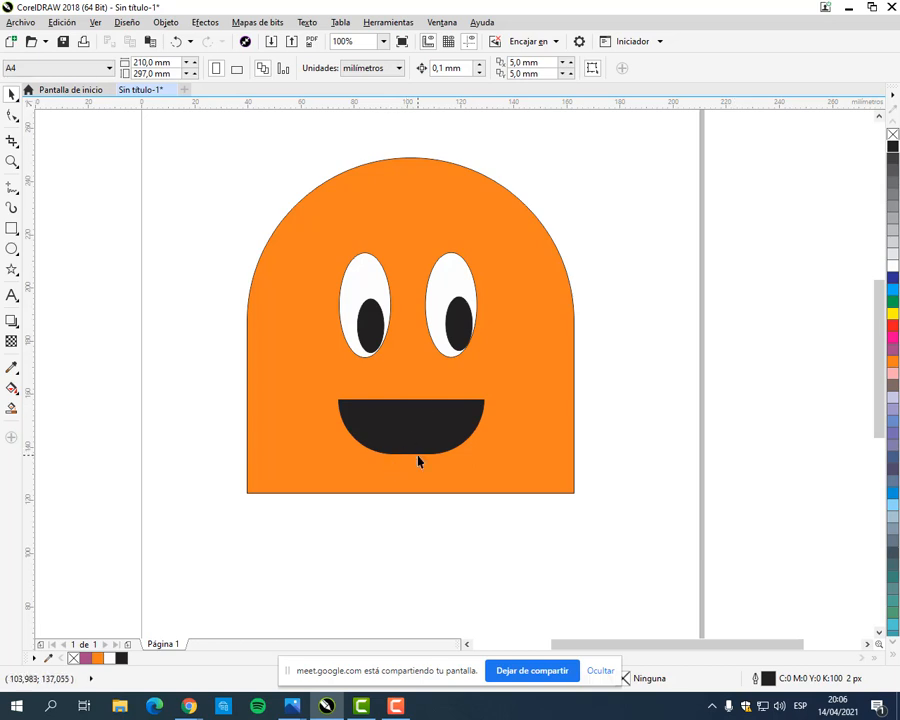
Step: Select the eyes, pupils and mouth together, move them about 5 mm up, centred horizontally on the body, and deselect
left_click_drag(310, 572, 468, 293)
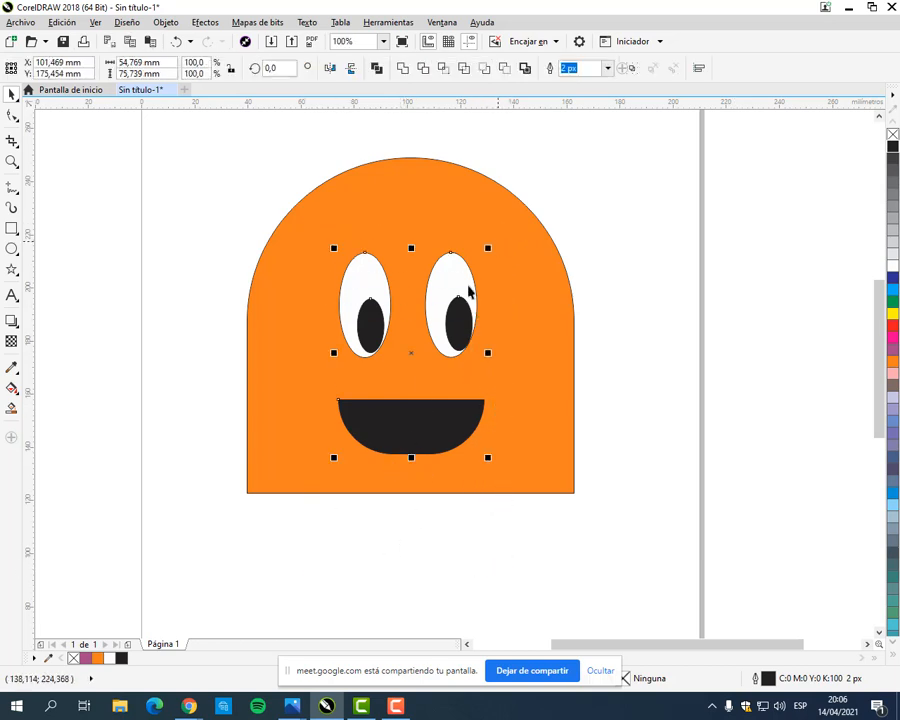
left_click_drag(412, 354, 411, 343)
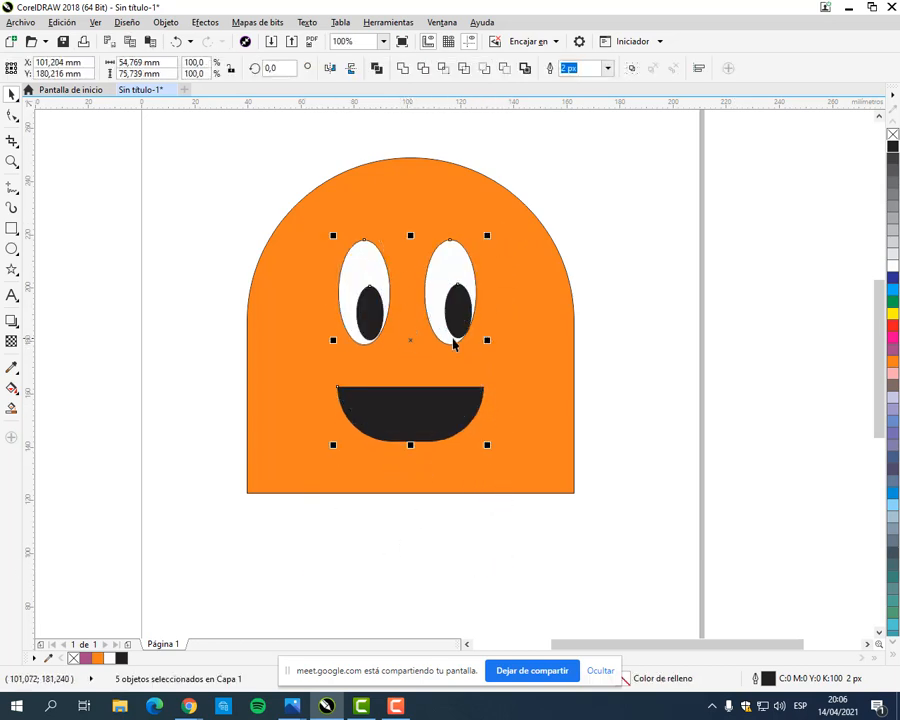
key("Escape")
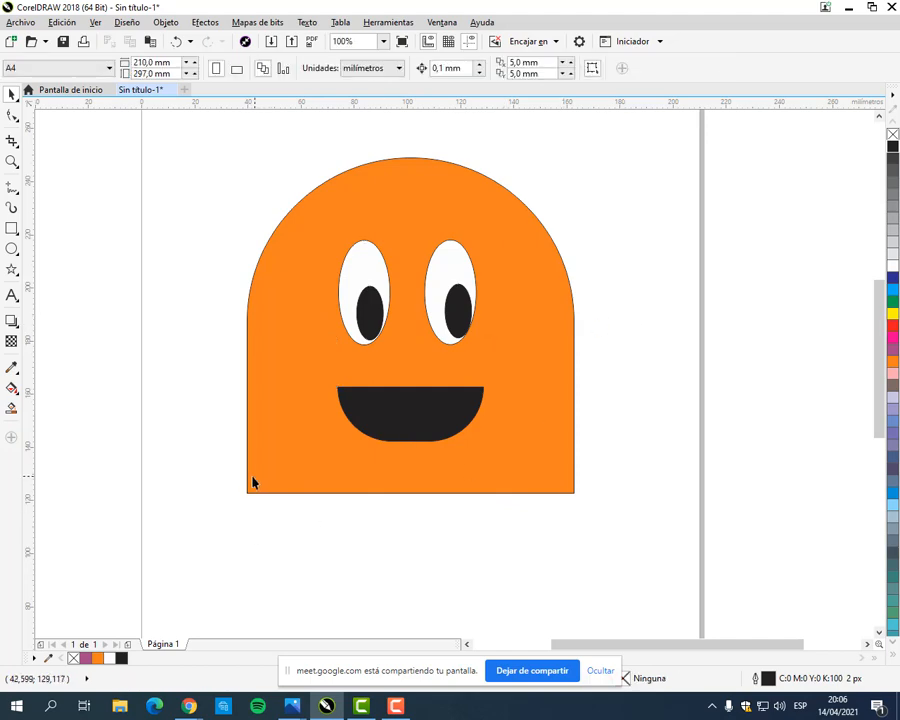
Step: Switch to the class manual in Chrome, examine the ghosts in the Pac-Man maze picture, and return to CorelDRAW
mouse_move(189, 706)
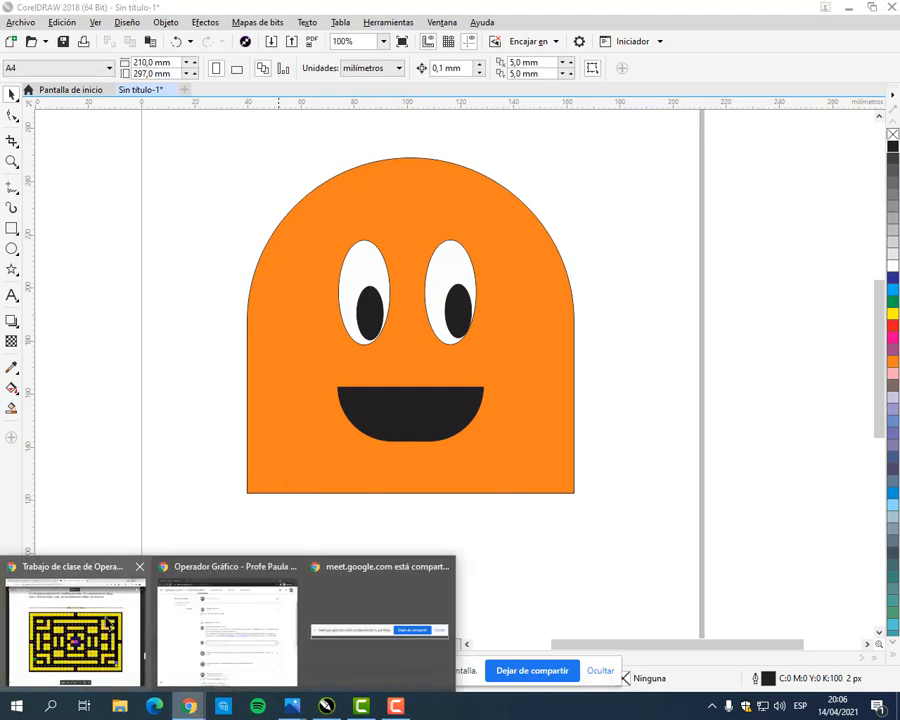
left_click(84, 630)
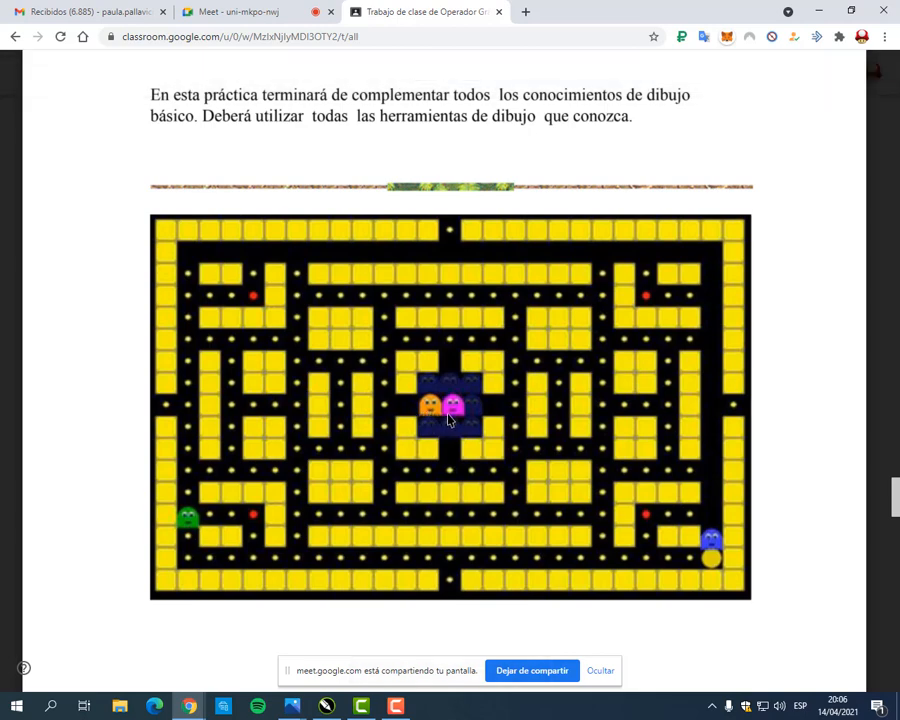
left_click(816, 10)
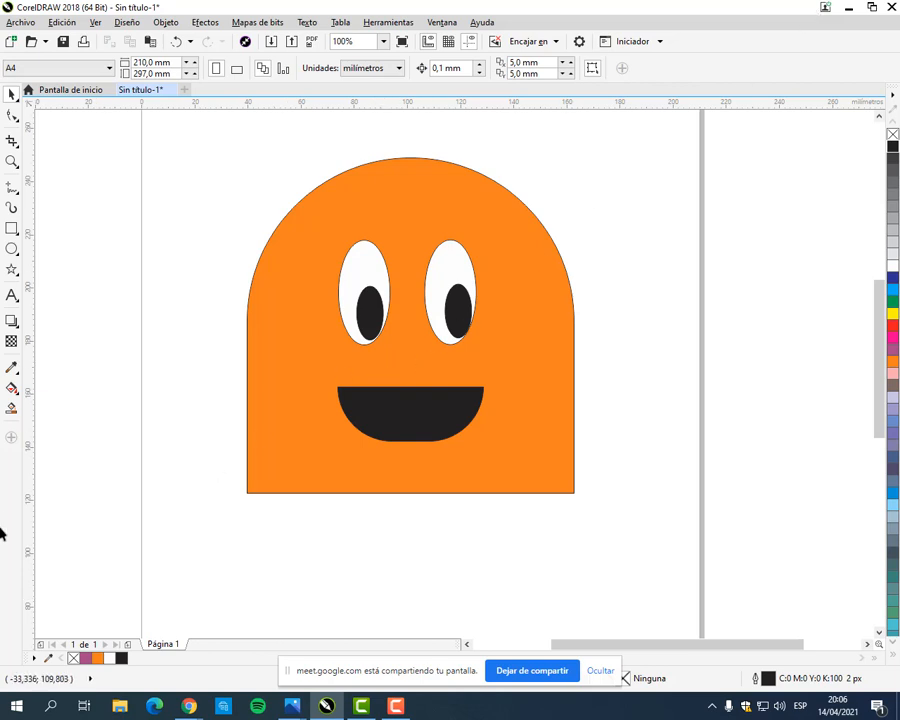
Step: Draw a narrow ellipse about 10.6 × 30.2 mm and centre it on the ghost body's lower-left corner
left_click(15, 250)
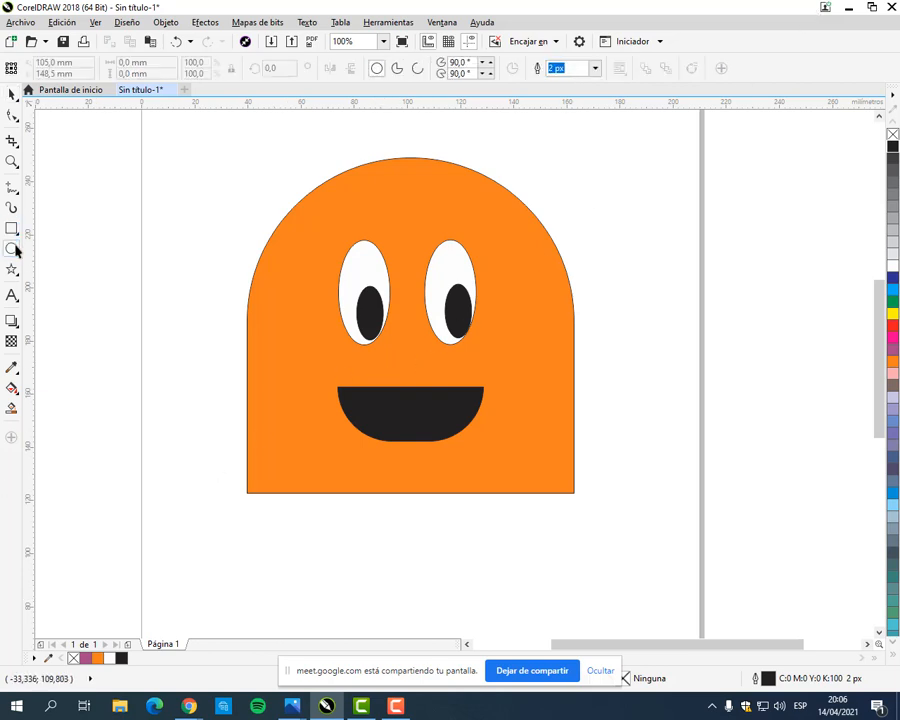
left_click(15, 250)
left_click(44, 246)
left_click_drag(221, 460, 253, 540)
key("space")
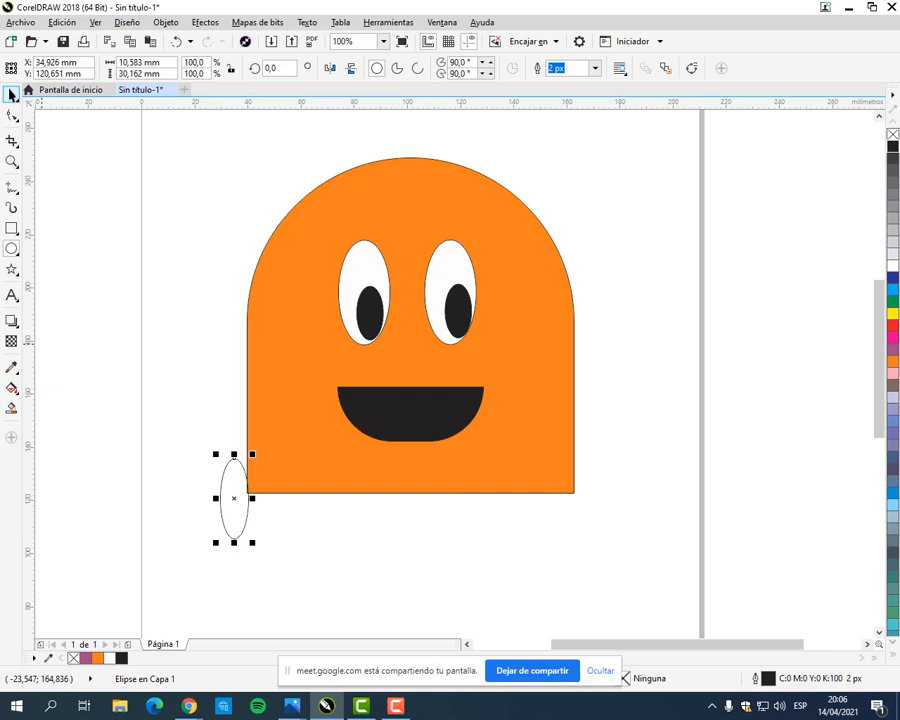
scroll(253, 540, "up", 2)
left_click_drag(220, 485, 246, 478)
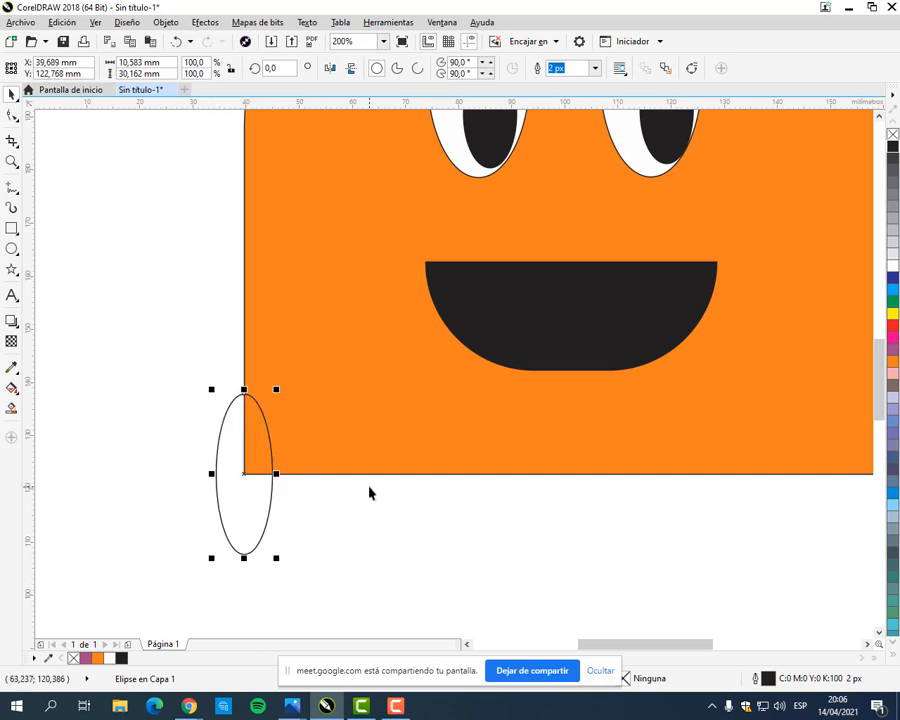
Step: Duplicate the ellipse and place the copy on the body's bottom edge so that it touches the first one side to side
scroll(369, 493, "down", 1)
left_click_drag(382, 498, 317, 500)
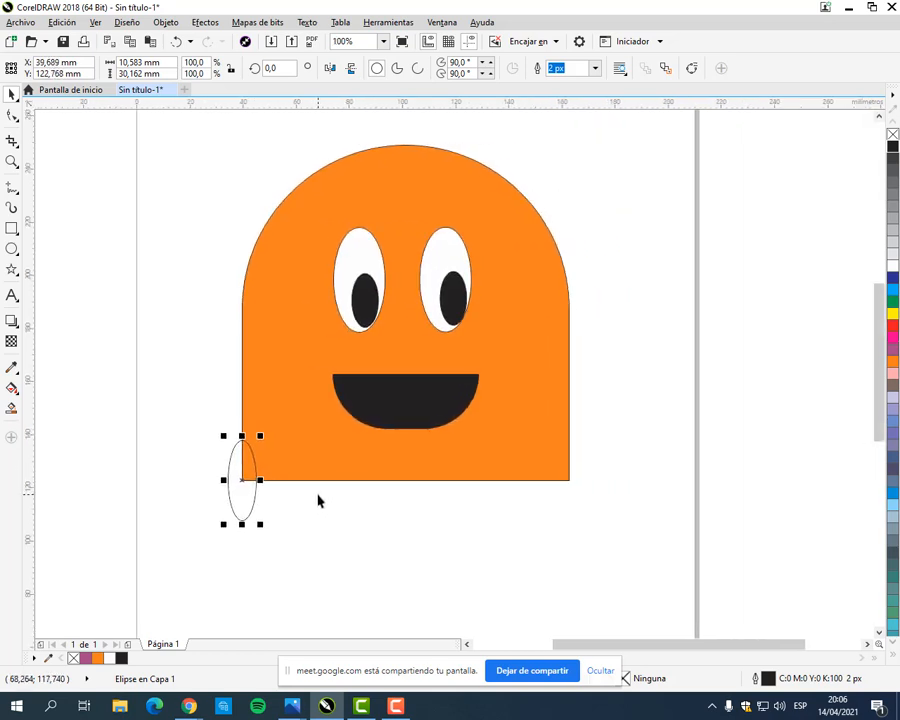
left_click(62, 22)
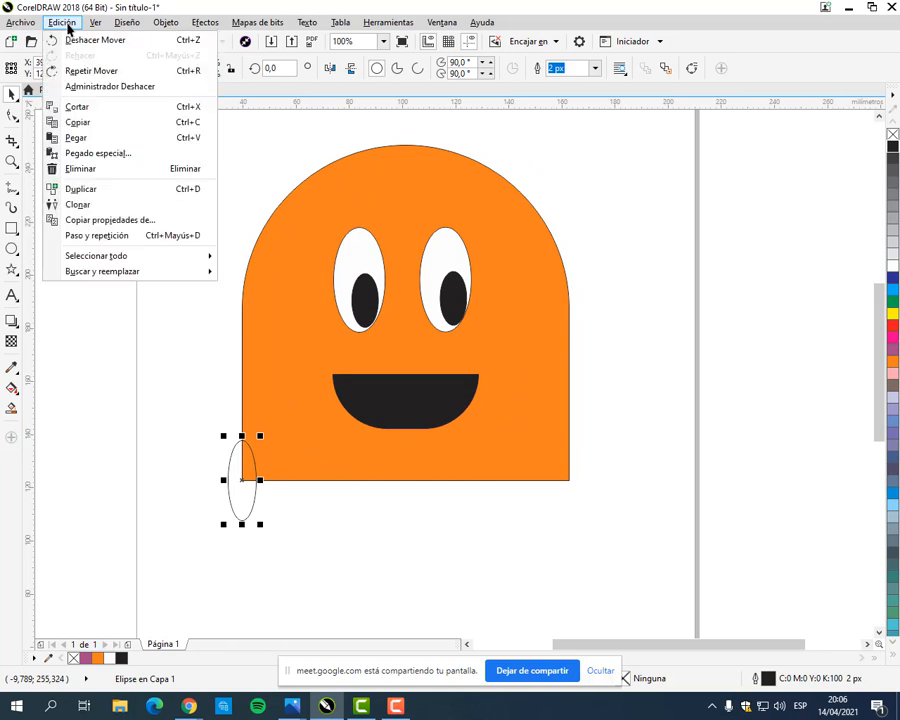
left_click(82, 189)
scroll(262, 471, "up", 4)
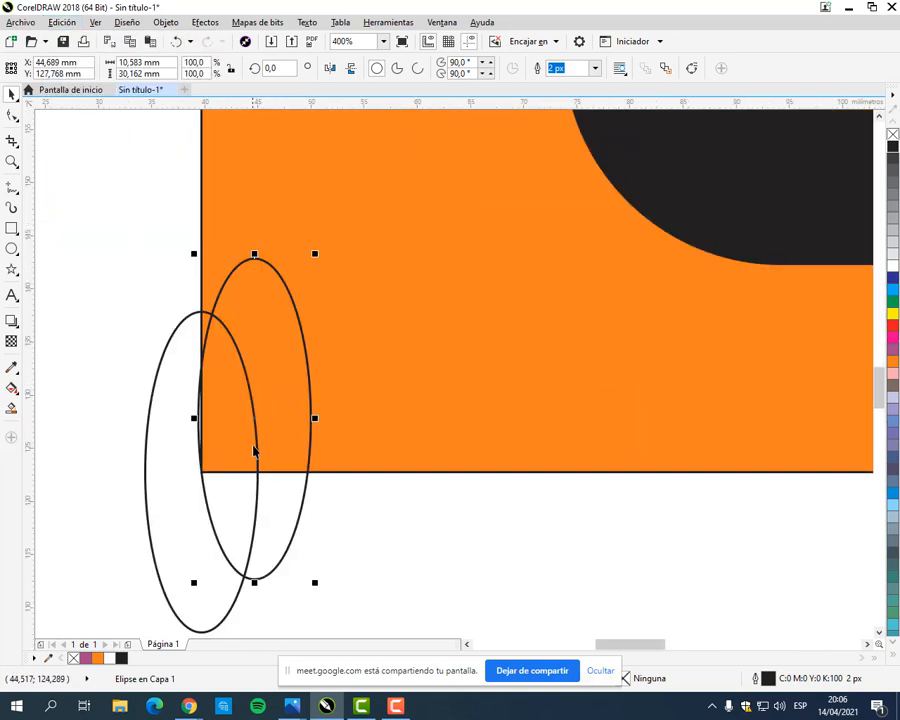
left_click_drag(254, 416, 340, 475)
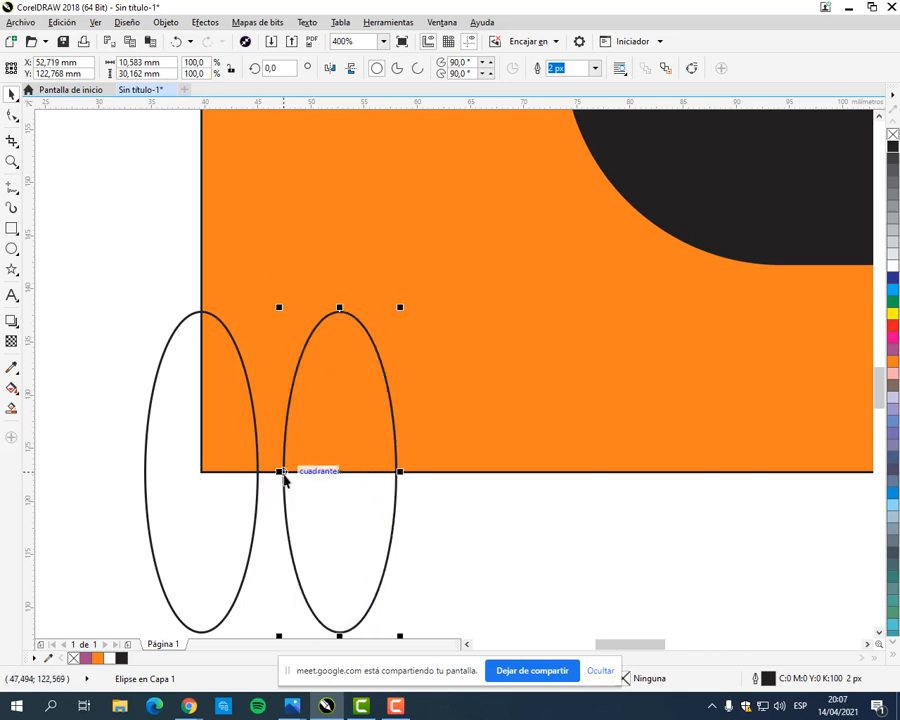
scroll(277, 494, "up", 2)
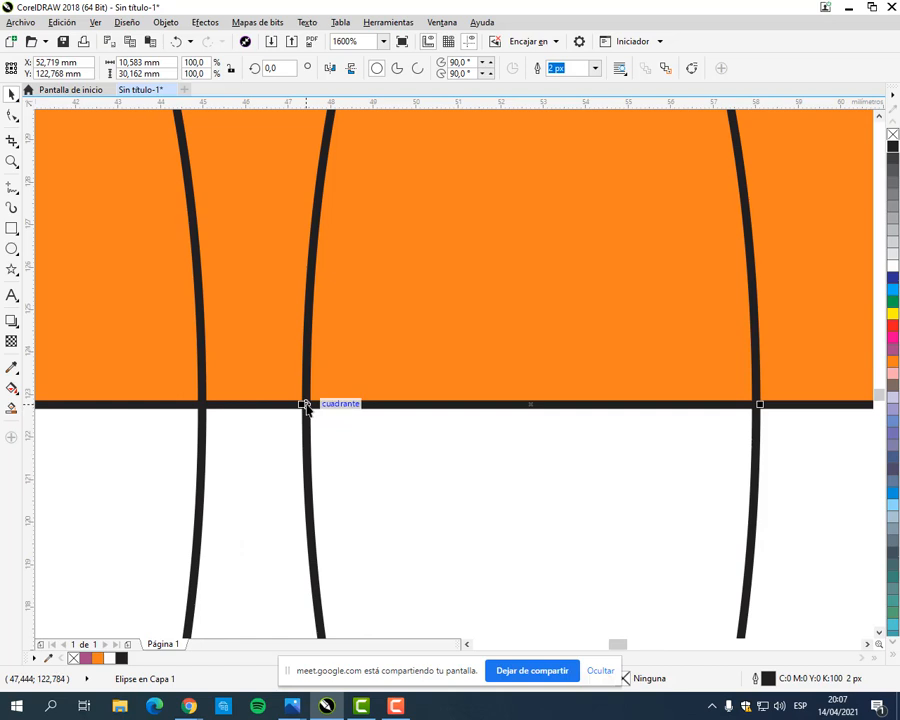
left_click_drag(305, 405, 202, 406)
scroll(268, 424, "down", 3)
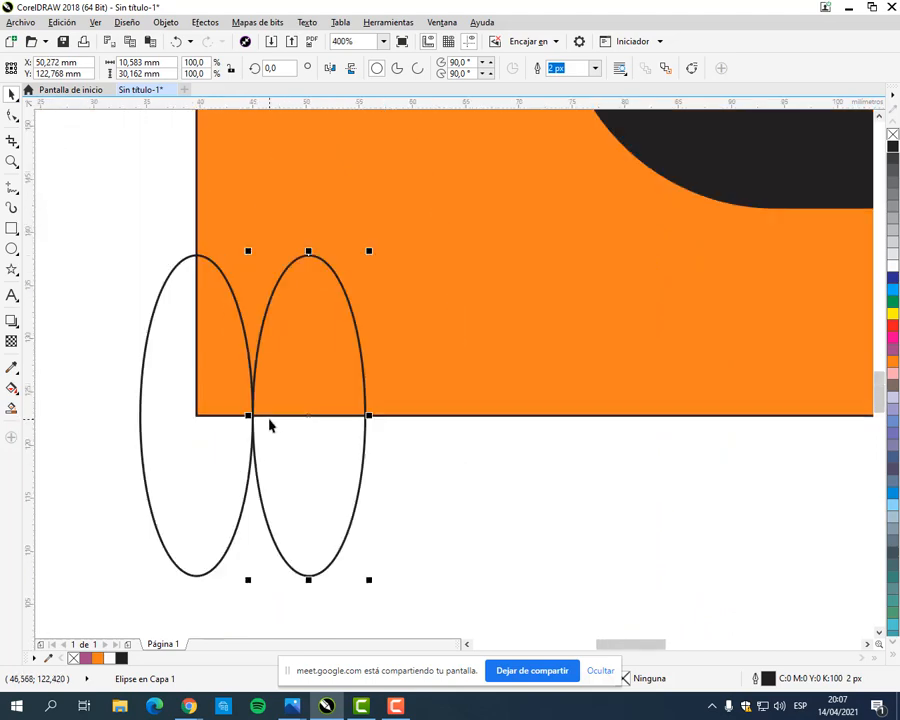
Step: Duplicate the ellipse repeatedly at the same spacing to make a row of 13 along the body's bottom edge, and deselect
scroll(313, 436, "down", 1)
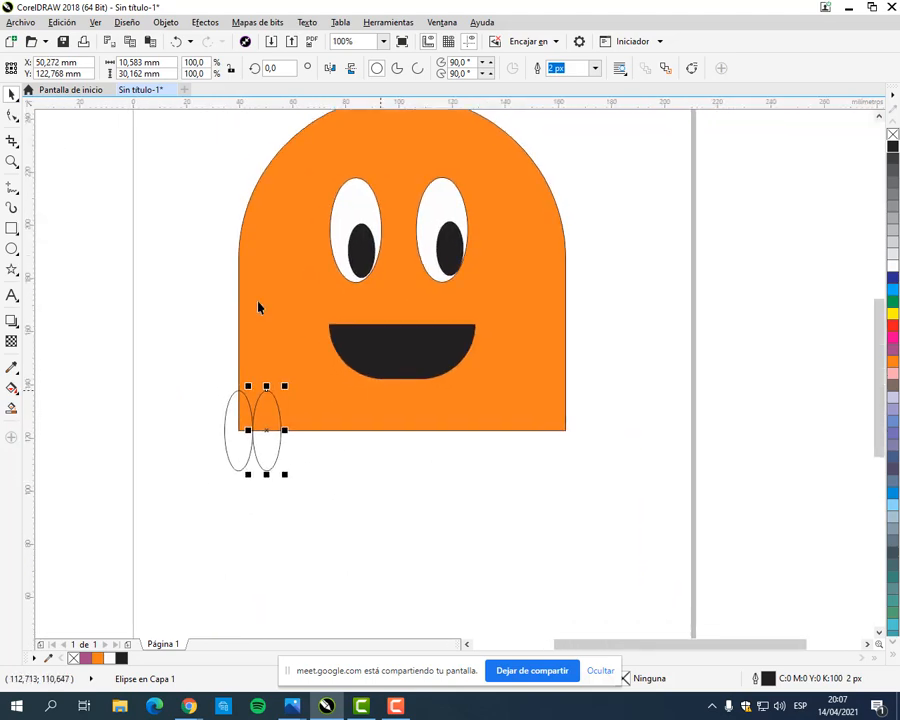
left_click(65, 22)
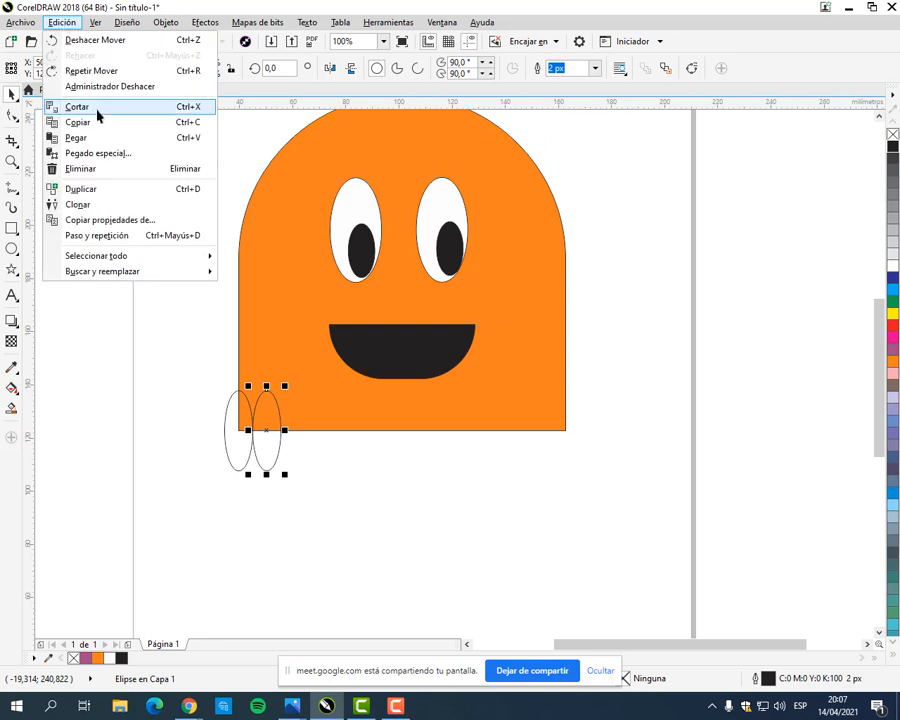
left_click(97, 190)
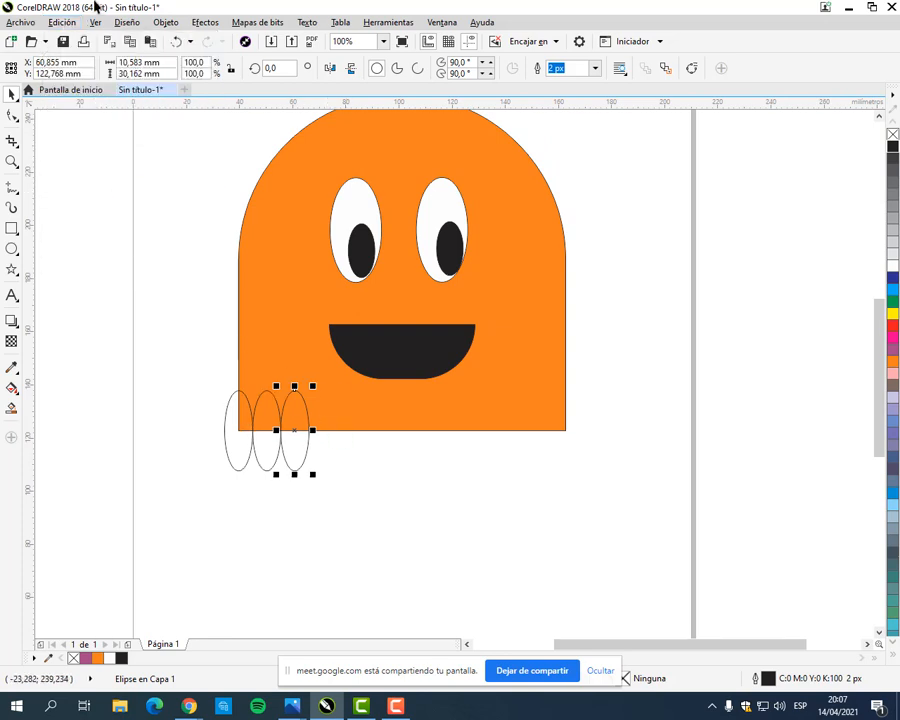
key("ctrl+d")
key("ctrl+d")
key("ctrl+d")
key("ctrl+d")
key("ctrl+d")
key("ctrl+d")
key("ctrl+d")
key("ctrl+d")
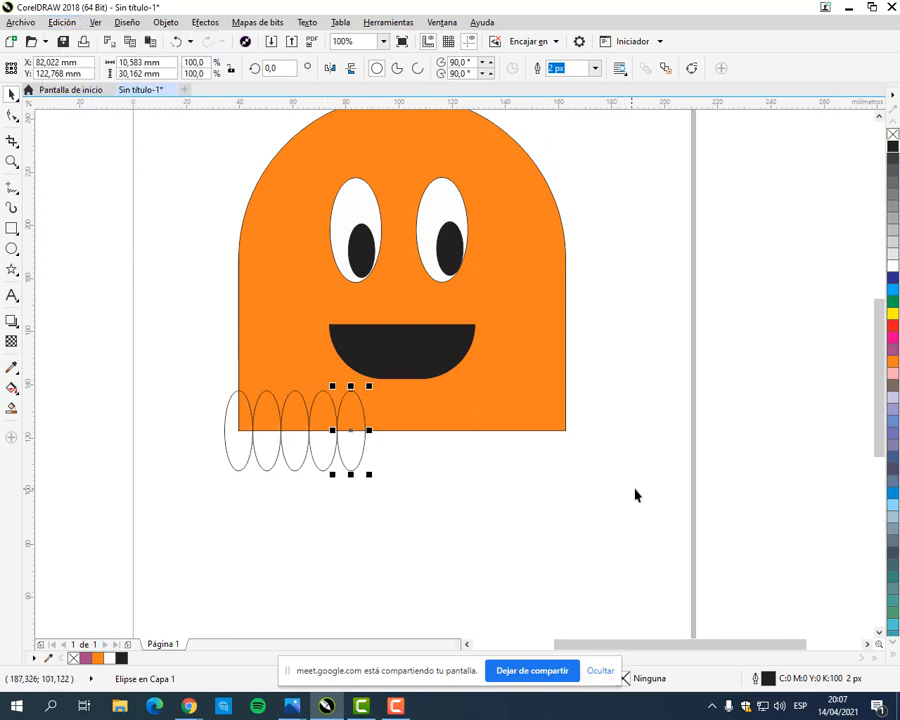
key("ctrl+d")
key("ctrl+d")
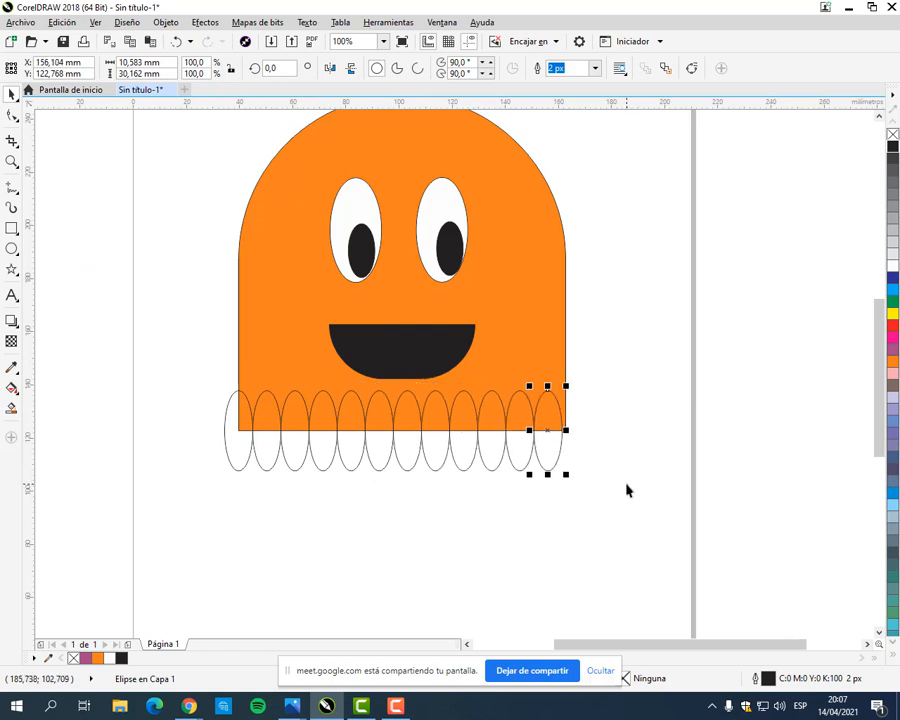
left_click(193, 463)
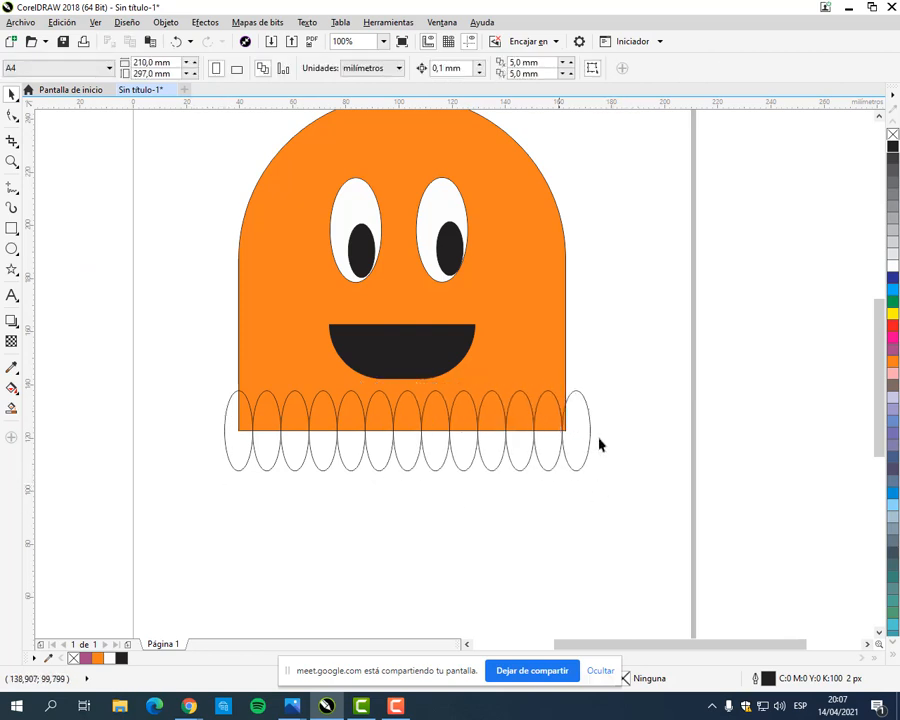
Step: Select all 13 ellipses and narrow the row from both ends to the body's width, about 123 mm
left_click_drag(185, 498, 652, 384)
scroll(226, 455, "up", 2)
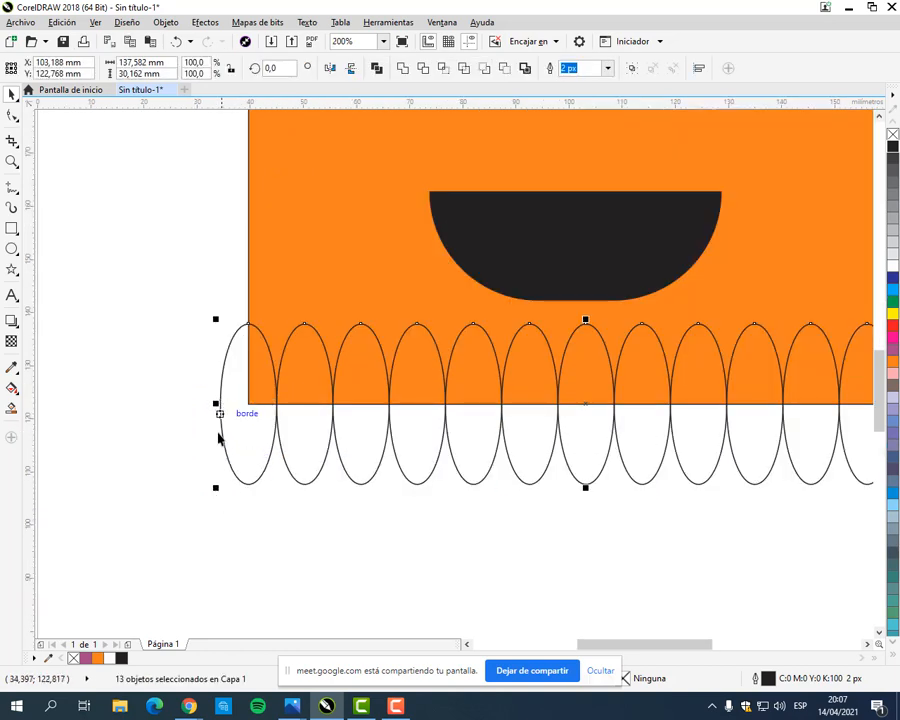
left_click_drag(215, 403, 244, 408)
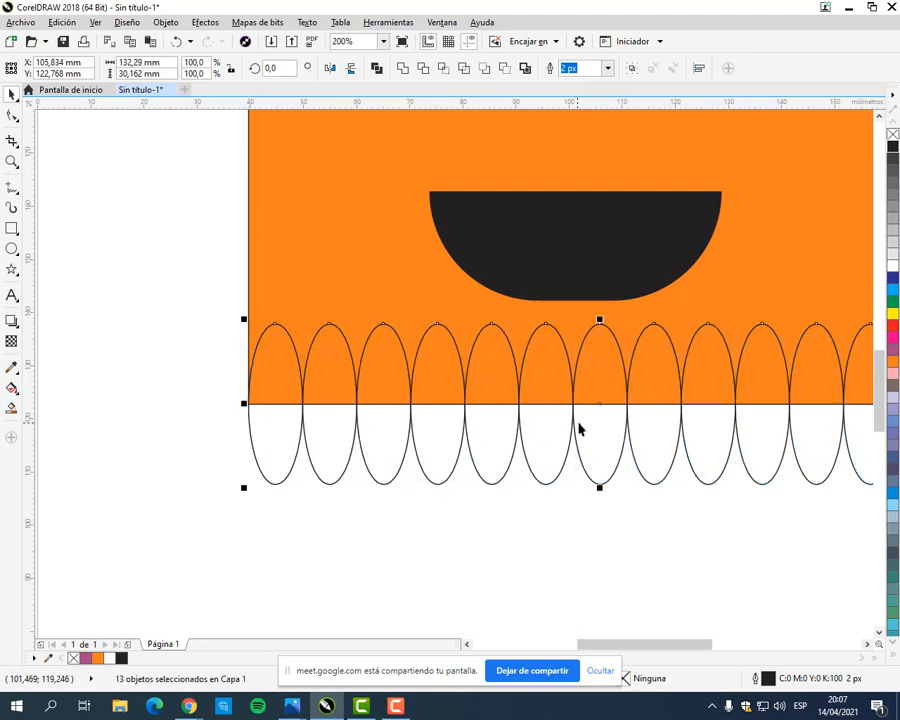
scroll(560, 426, "down", 2)
scroll(612, 424, "up", 2)
left_click_drag(673, 410, 619, 410)
Step: Reduce the height of the ellipse row from below and above to about 19.4 mm, and deselect
scroll(316, 506, "down", 2)
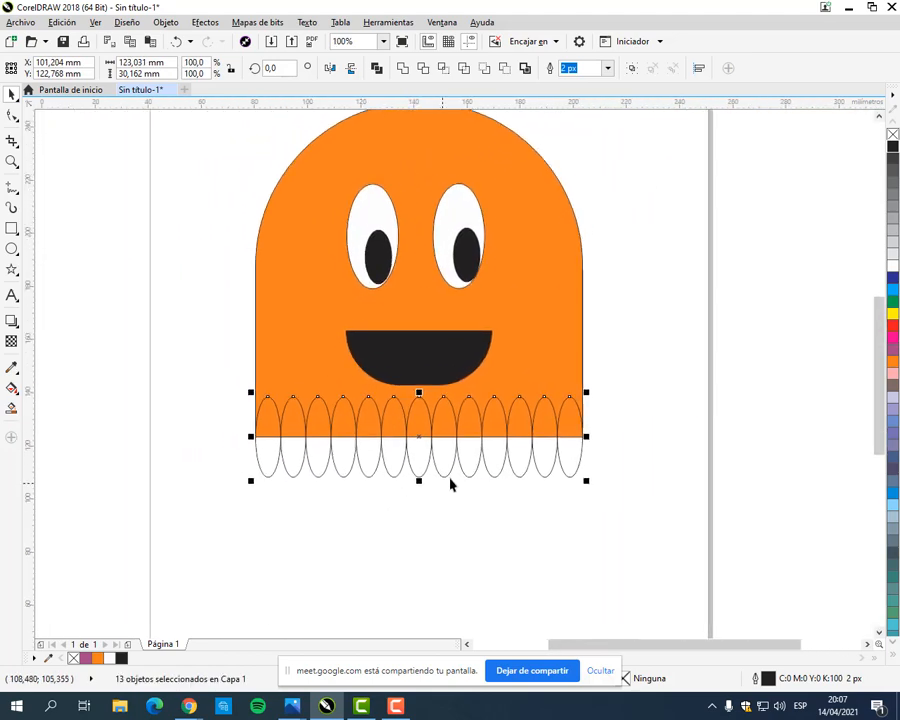
scroll(450, 483, "up", 2)
left_click_drag(425, 466, 424, 437)
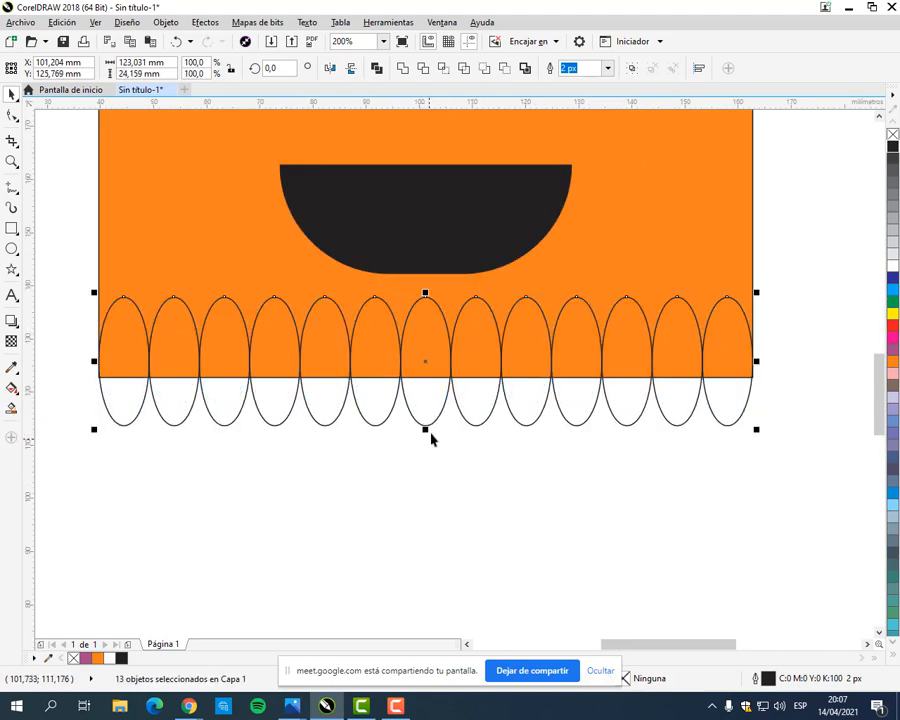
left_click_drag(425, 294, 426, 320)
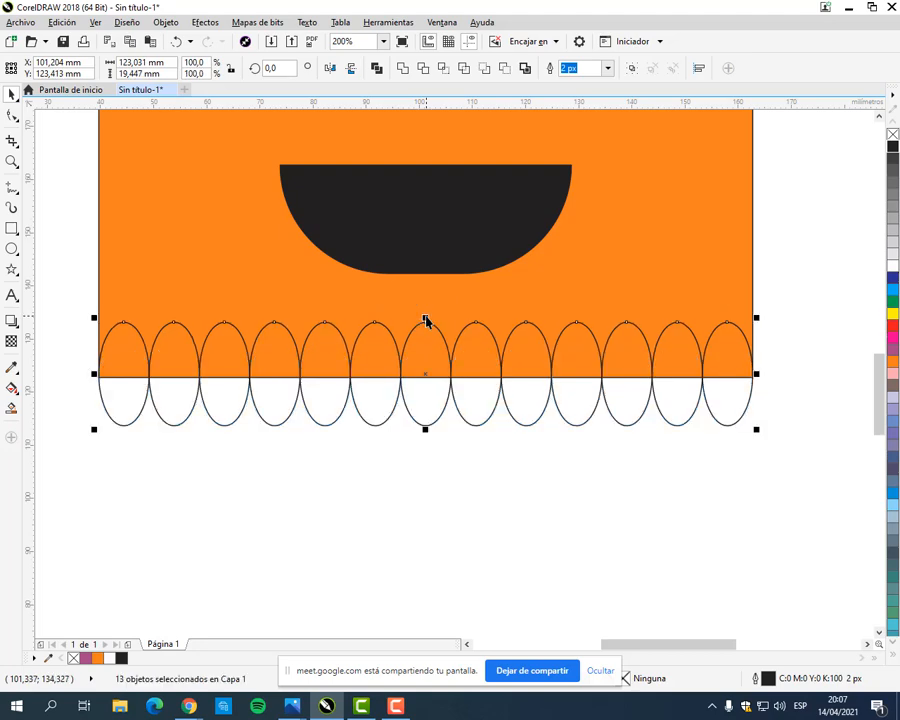
left_click(484, 502)
Step: Select the 13 bottom ellipses and fill them with the body's orange (C:0 M:60 Y:100 K:0)
scroll(474, 423, "down", 2)
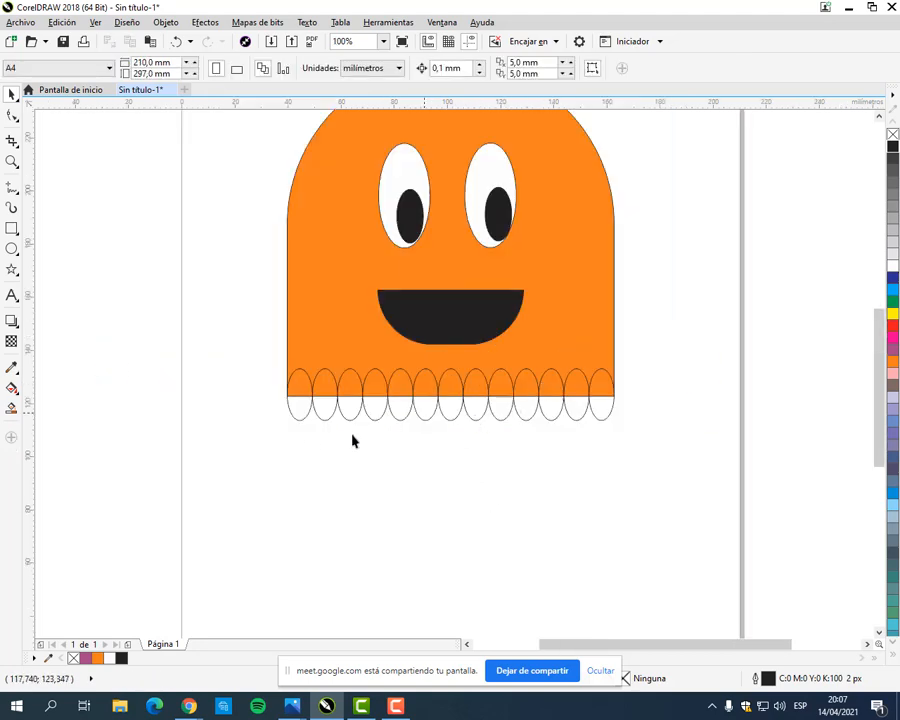
left_click_drag(257, 446, 640, 364)
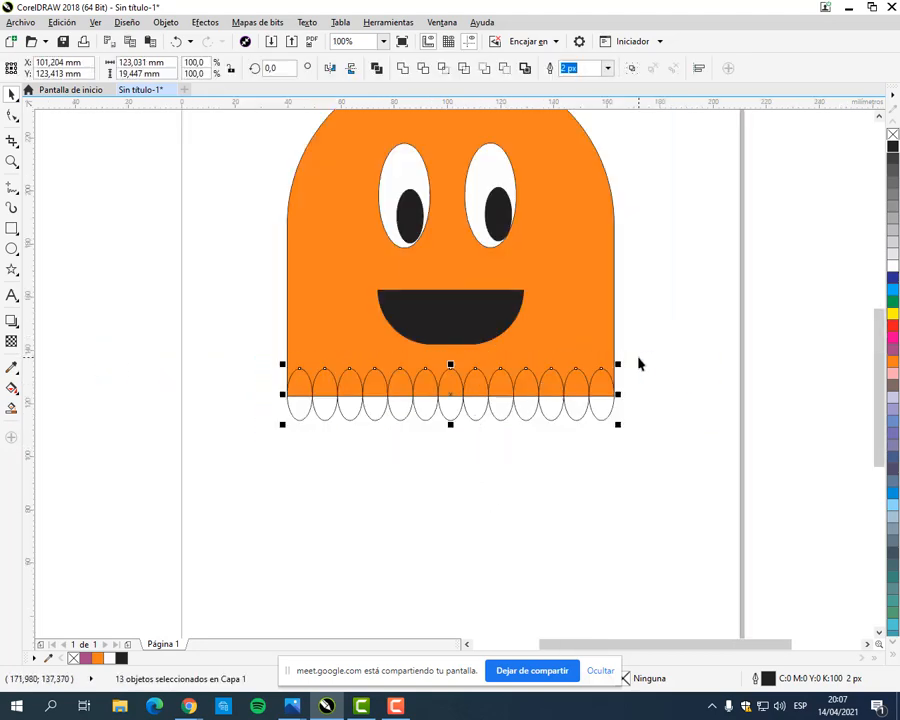
left_click(893, 364)
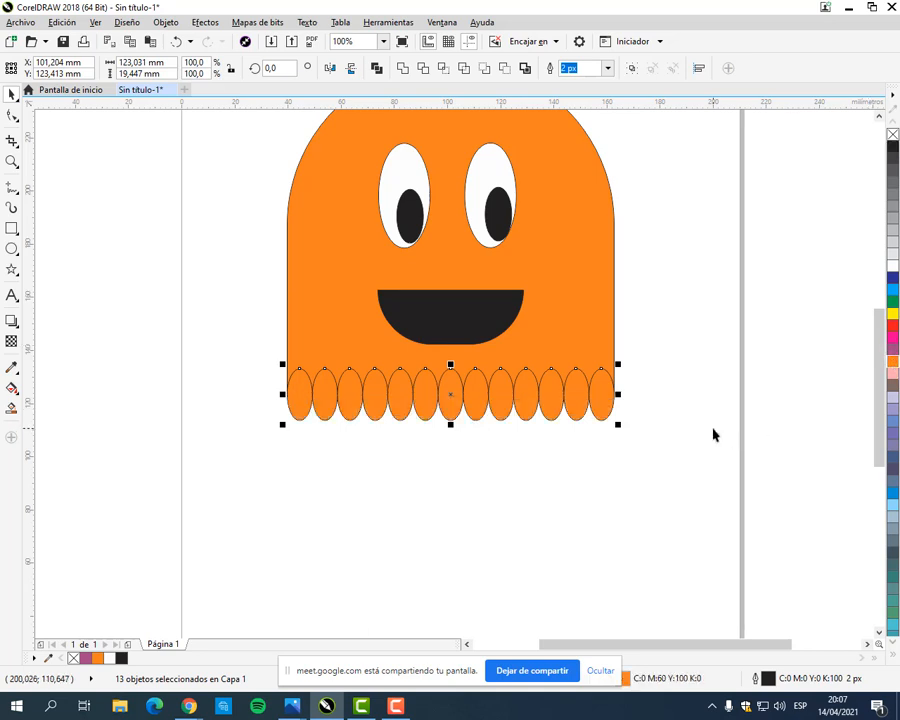
Step: Remove the outline from the 13 ellipses along the ghost's bottom edge, and deselect them
left_click(710, 426)
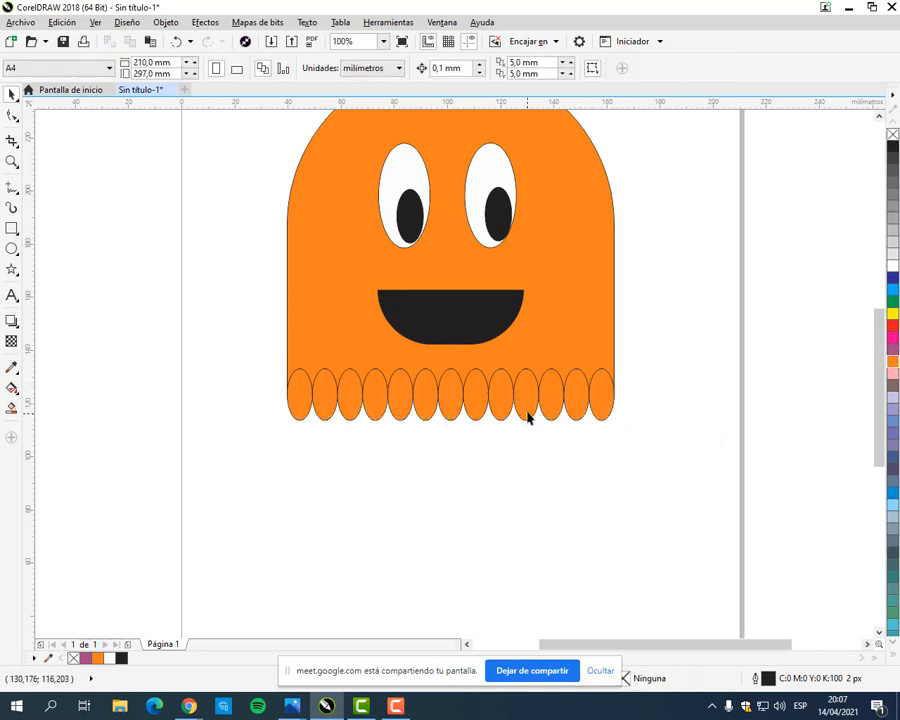
scroll(585, 402, "up", 3)
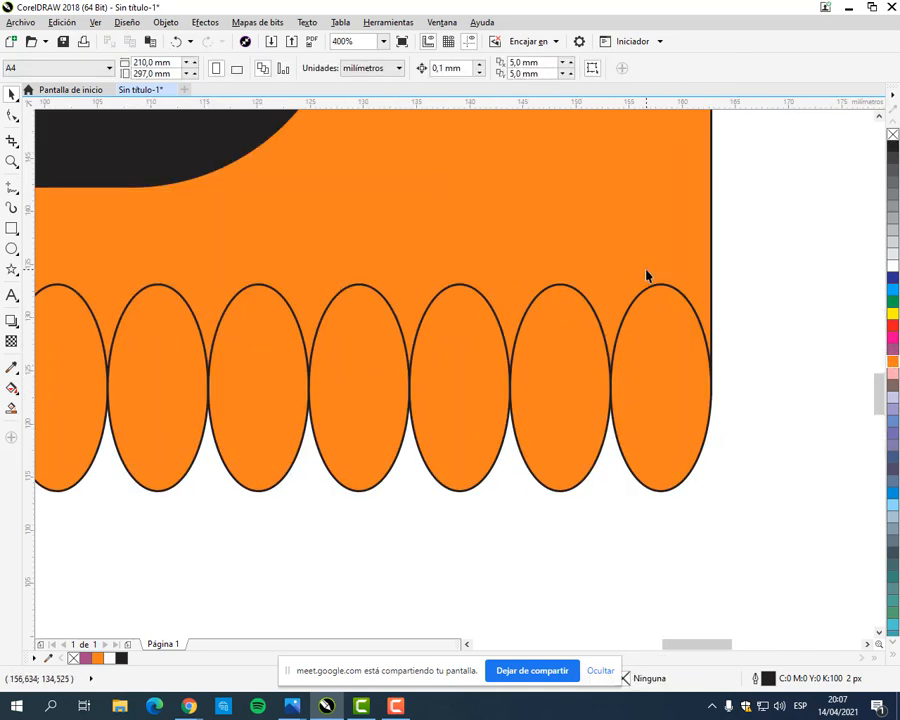
scroll(645, 273, "down", 2)
left_click_drag(629, 293, 563, 387)
left_click_drag(250, 462, 628, 366)
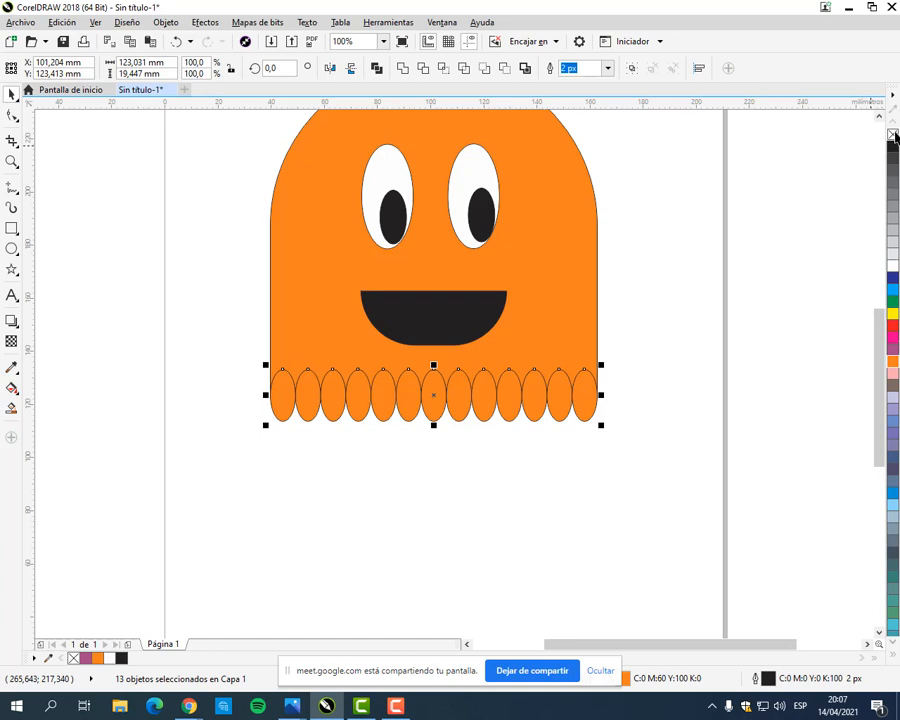
right_click(893, 135)
left_click(702, 211)
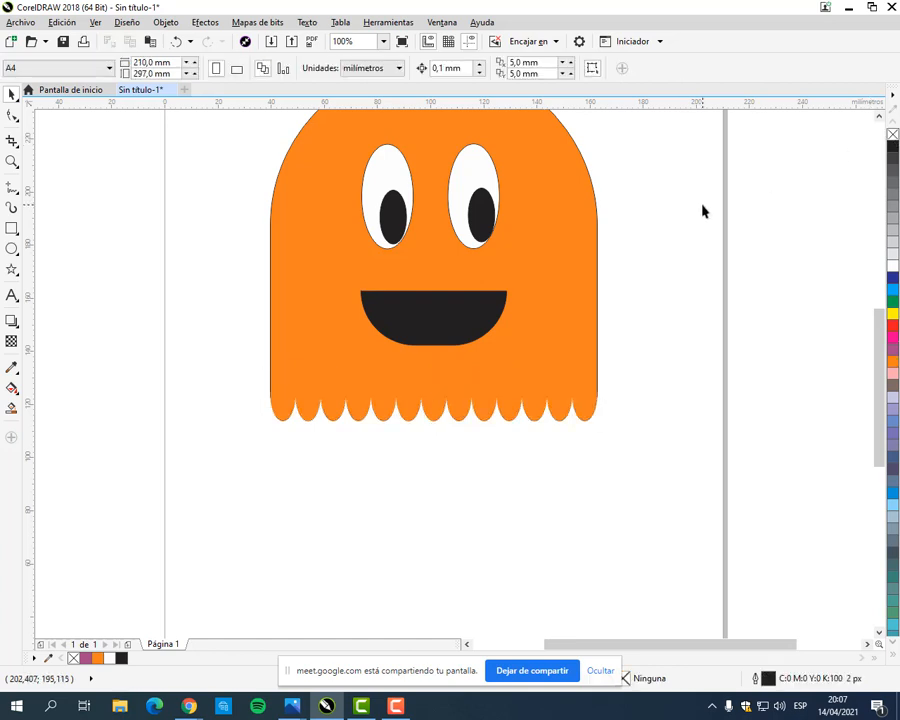
Step: Remove the outline from the ghost's orange body, and deselect it
left_click(594, 204)
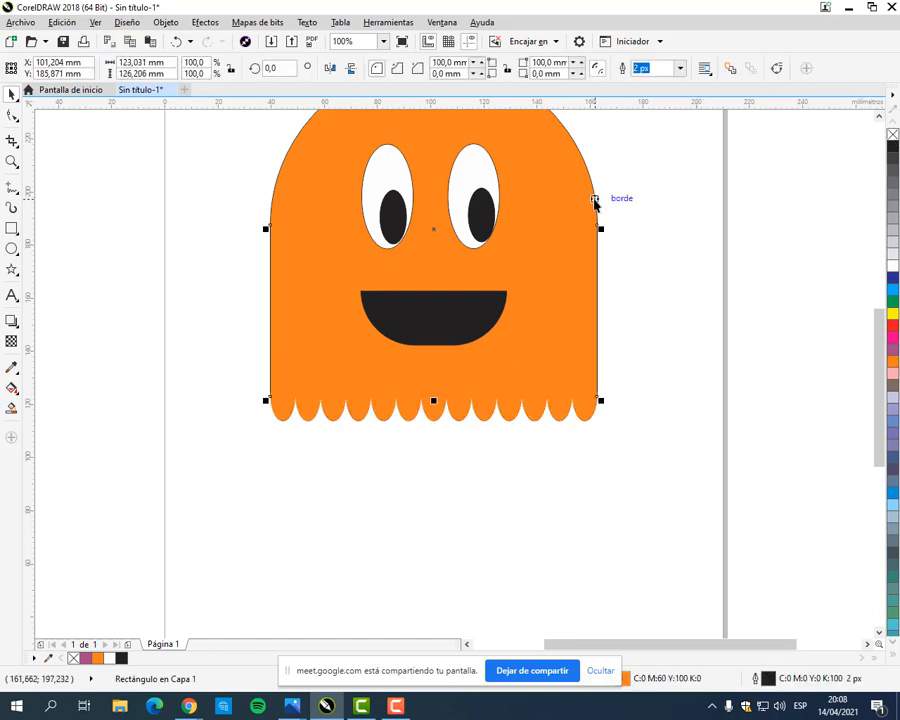
left_click_drag(595, 200, 587, 272)
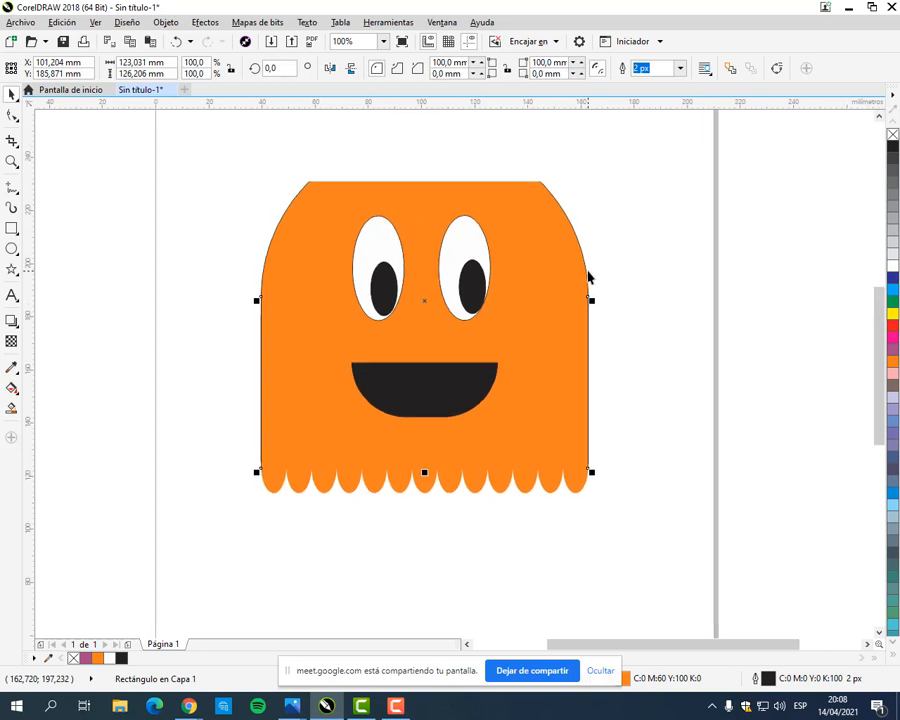
right_click(893, 135)
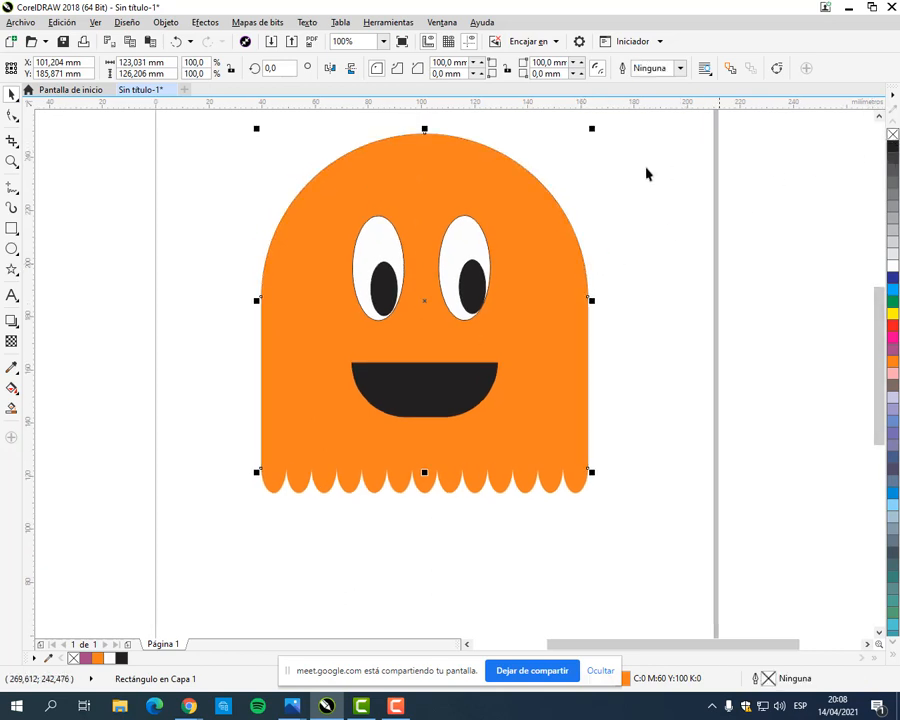
left_click(613, 427)
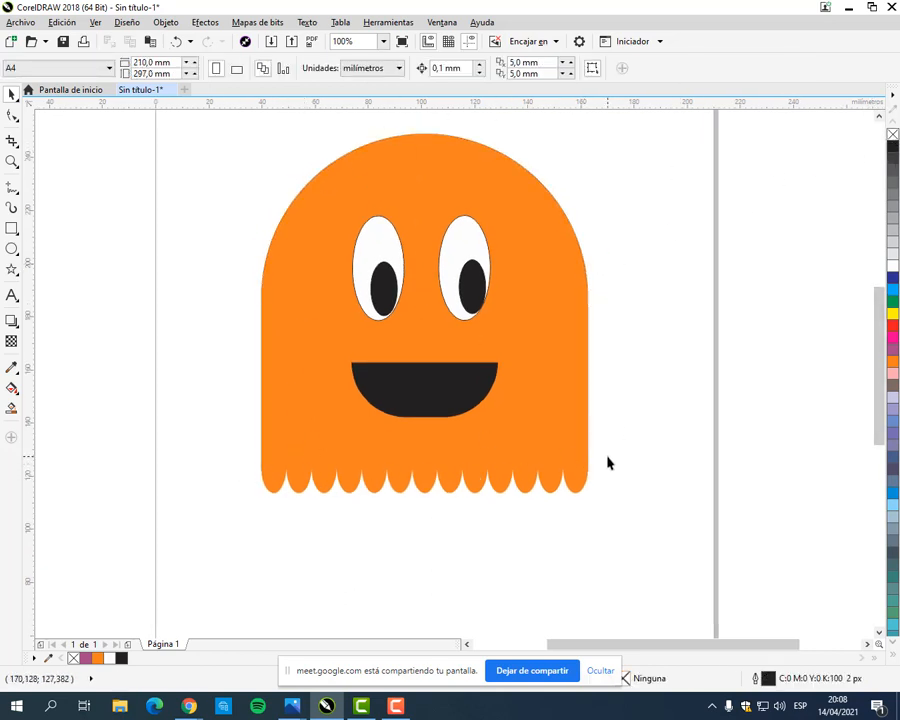
Step: Select all 19 objects of the ghost and move them together off the page to its right, and deselect
scroll(610, 440, "down", 3)
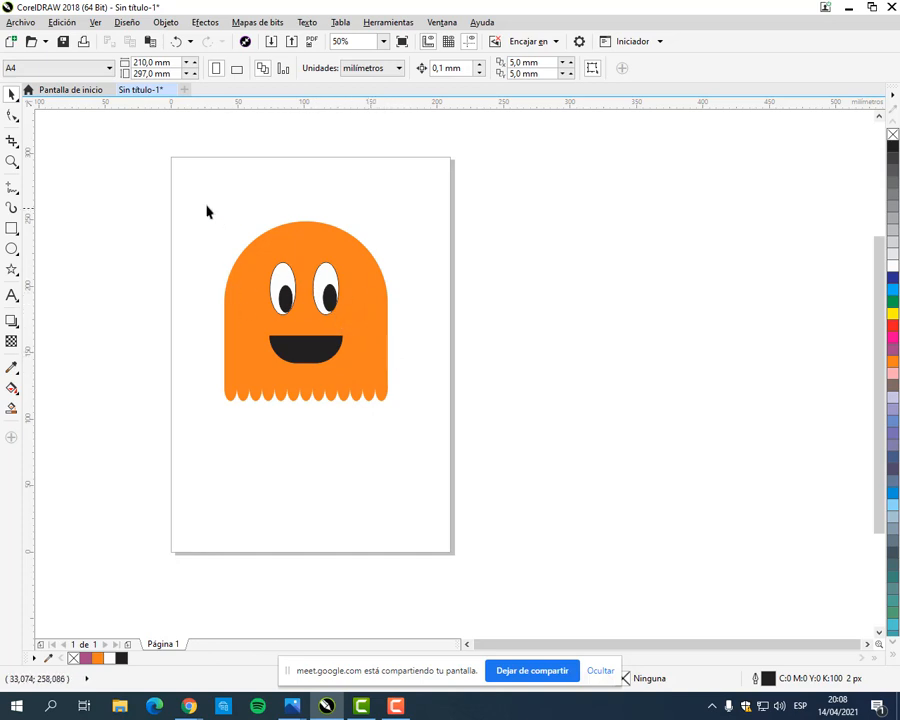
left_click_drag(194, 201, 444, 440)
left_click_drag(379, 342, 663, 348)
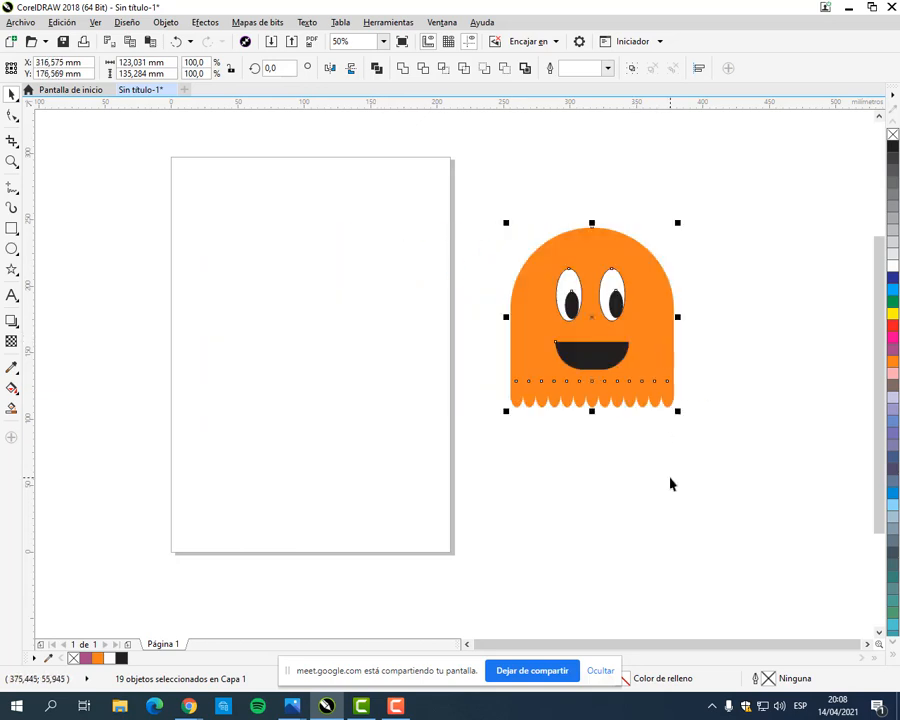
left_click(671, 487)
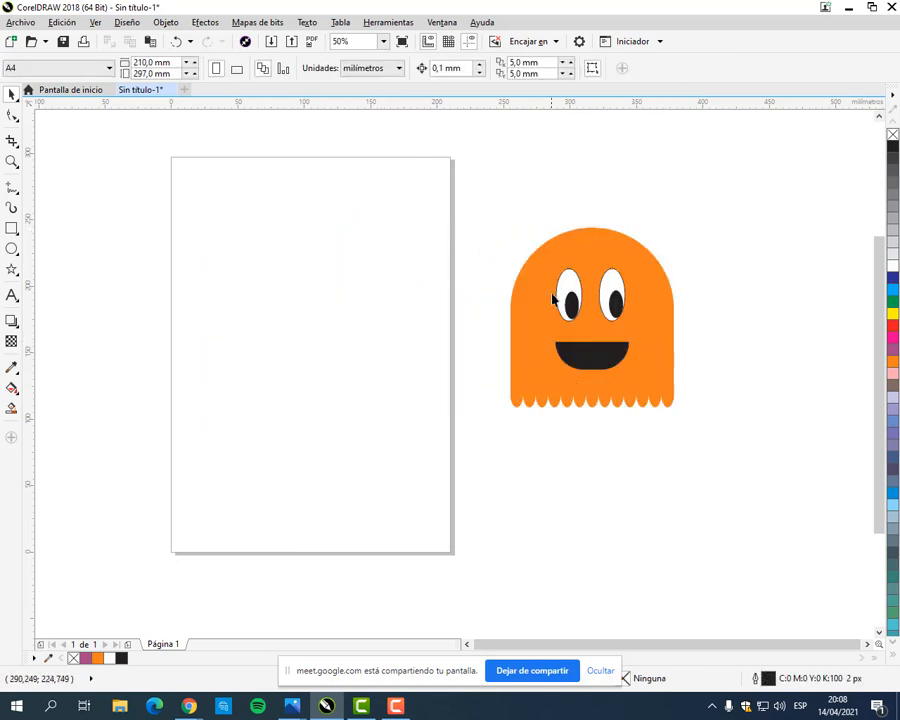
Step: Try to move the ungrouped ghost back onto the page by its body, undo that move, and deselect
left_click_drag(553, 298, 274, 300)
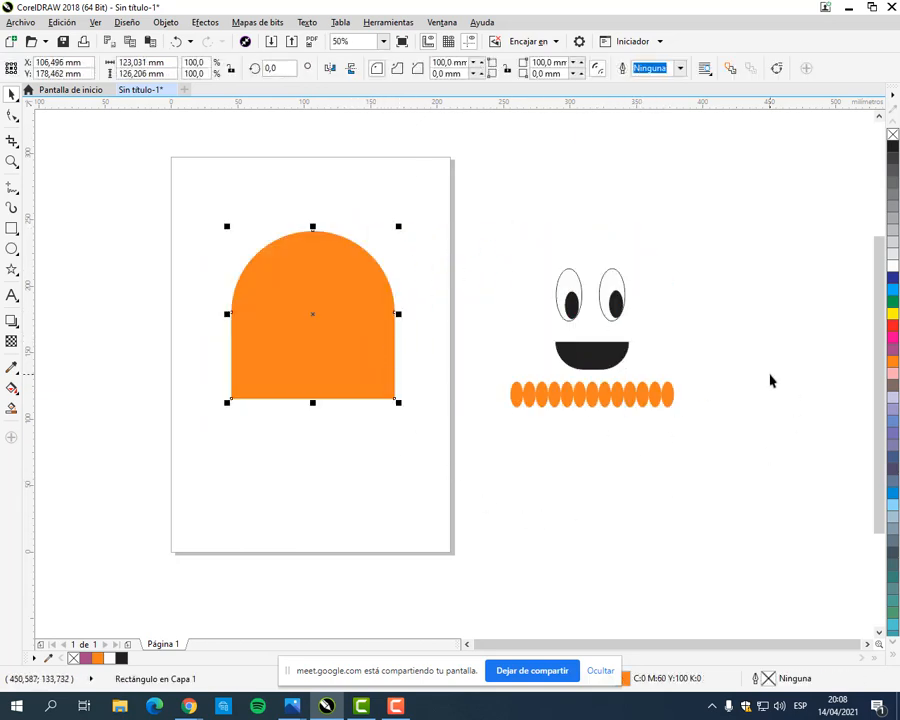
left_click(176, 41)
left_click(611, 190)
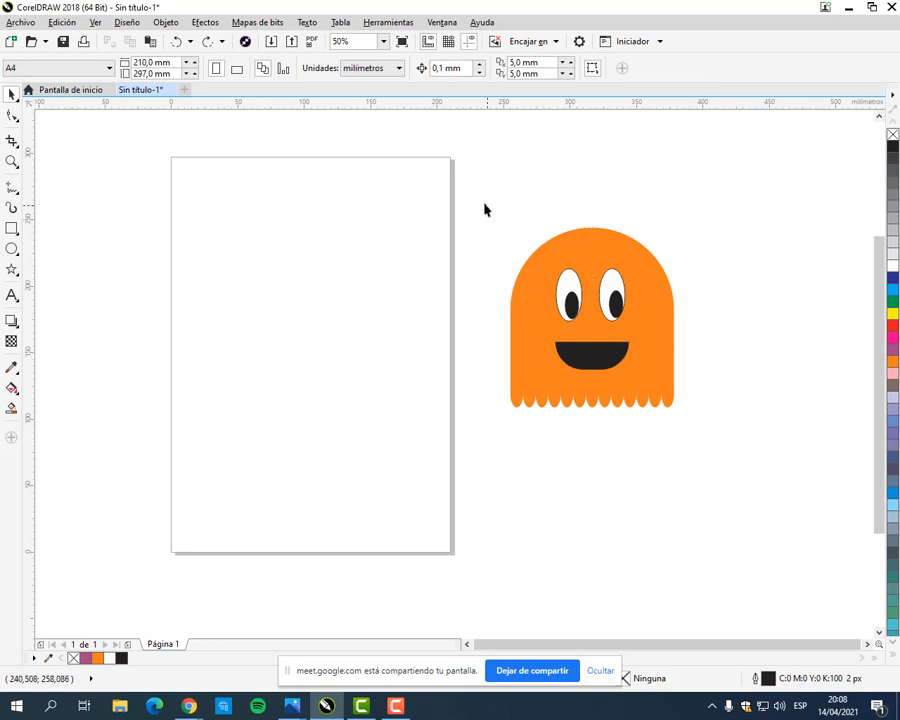
Step: Select all 19 objects of the ghost and group them into one object
left_click_drag(482, 202, 725, 461)
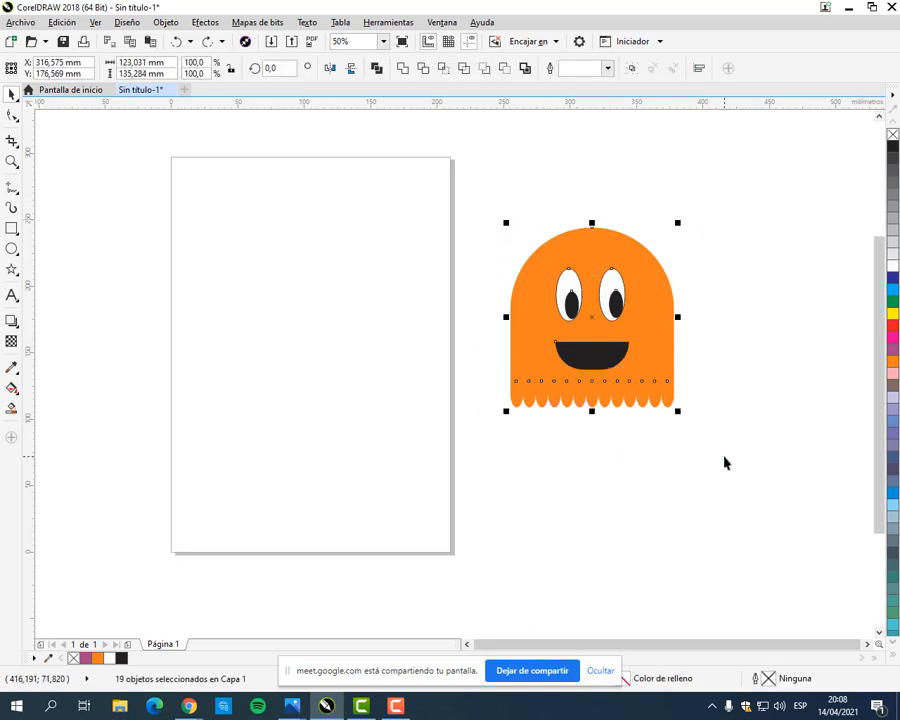
right_click(648, 317)
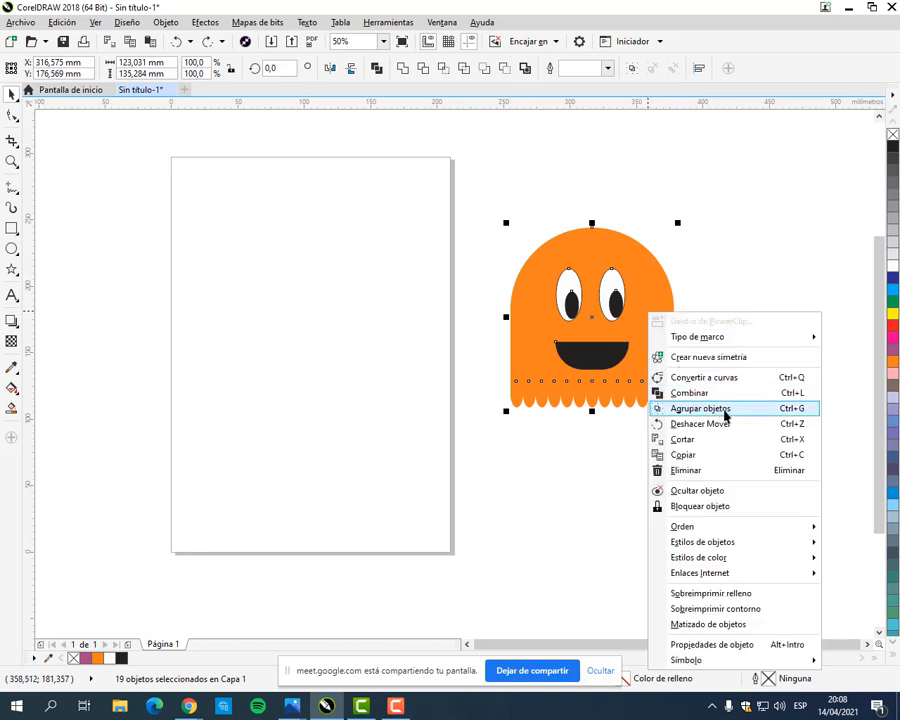
left_click(719, 286)
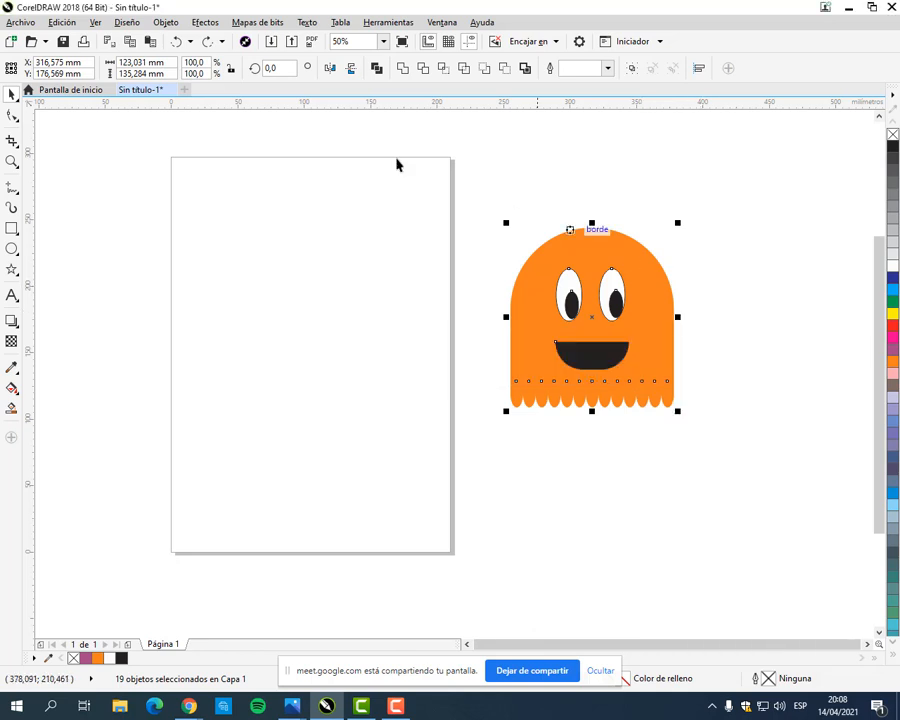
left_click(164, 24)
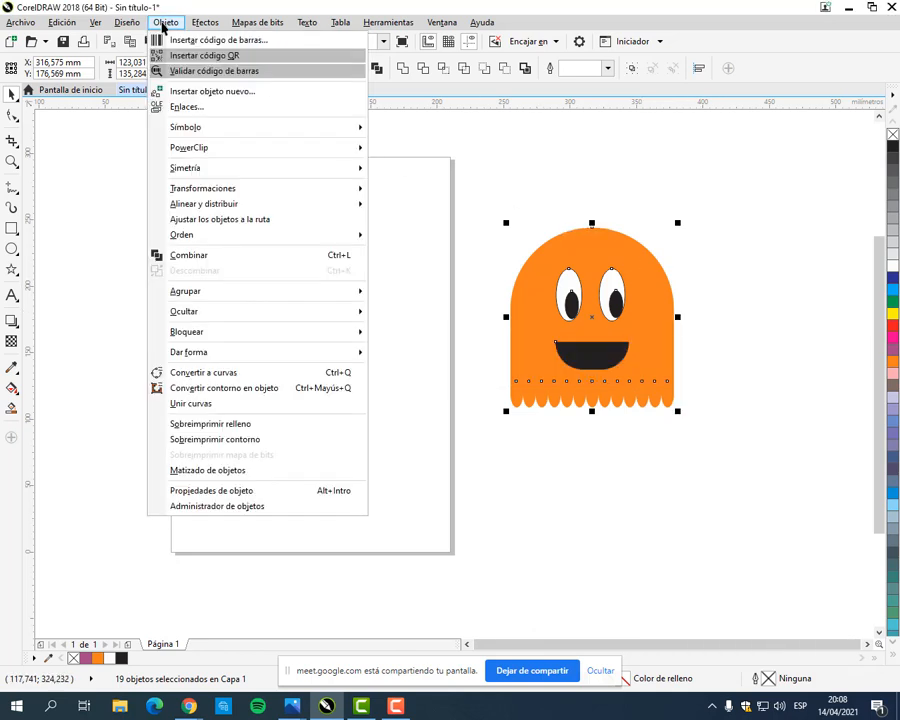
mouse_move(223, 294)
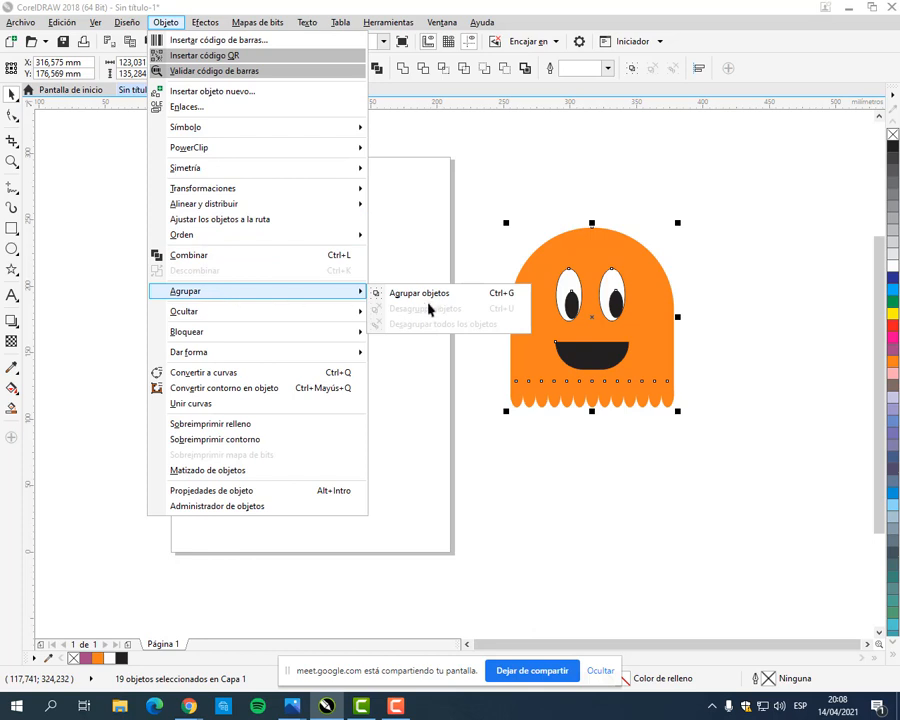
left_click(585, 16)
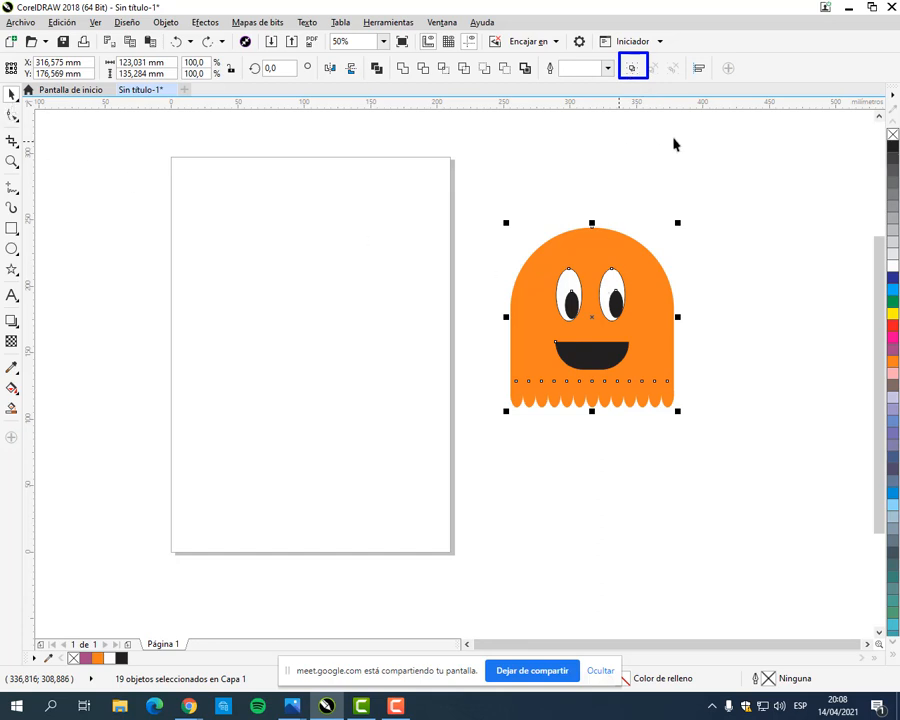
left_click(632, 68)
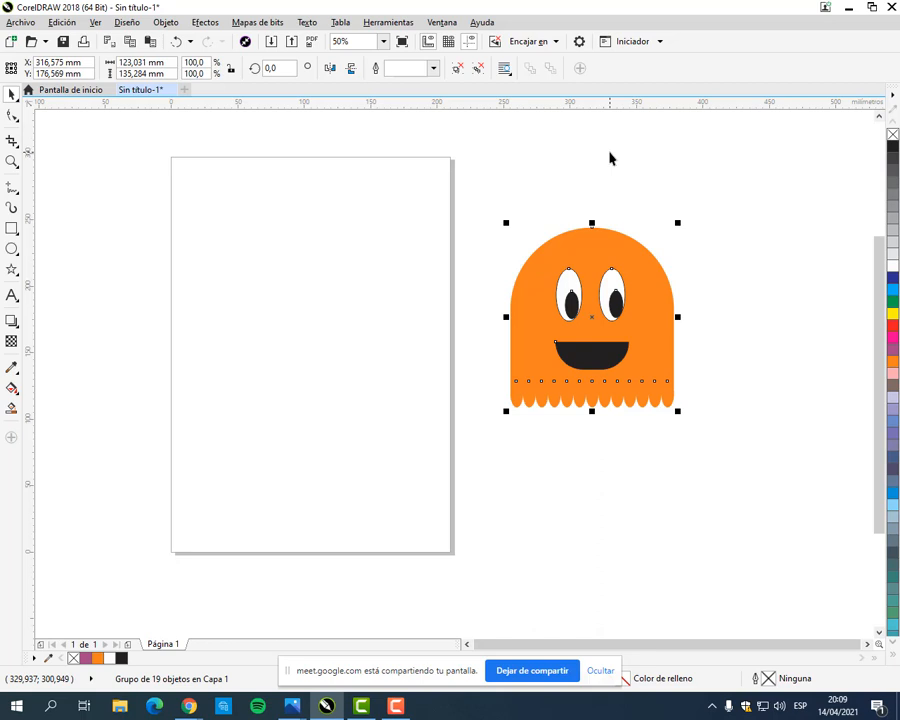
Step: Try out moving the grouped ghost as one piece onto the page and back out to the page's right side
left_click(609, 158)
left_click_drag(614, 340, 300, 335)
left_click(367, 416)
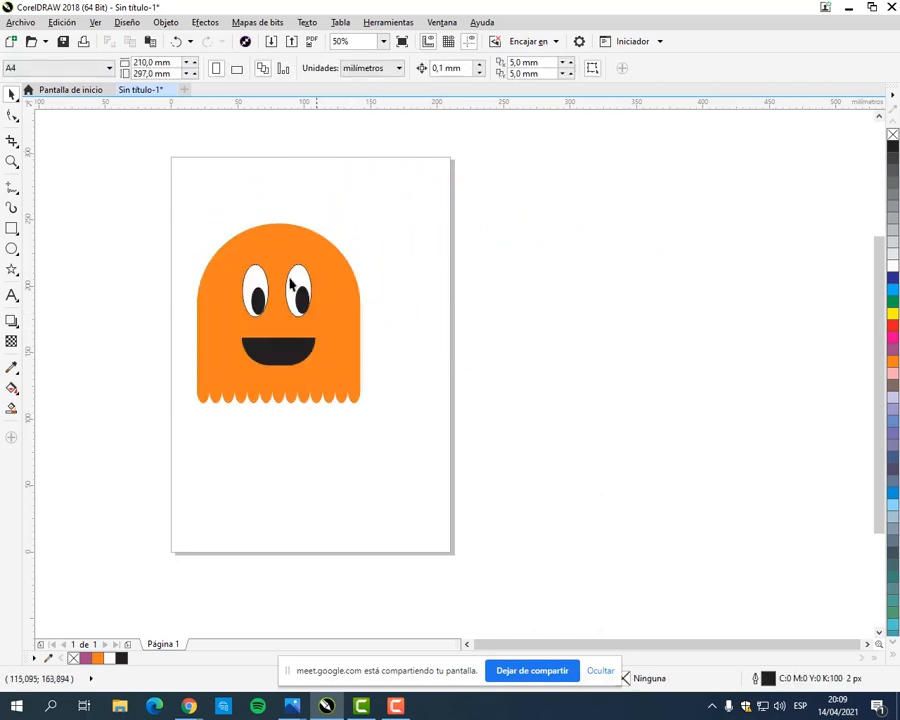
left_click_drag(137, 198, 448, 432)
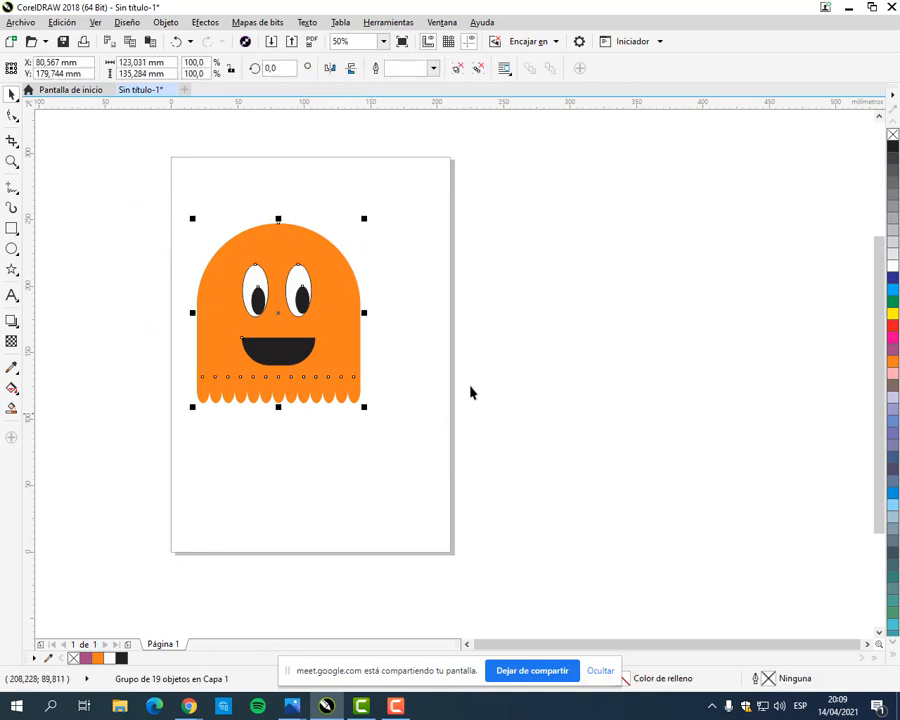
left_click(472, 392)
left_click_drag(347, 357, 663, 382)
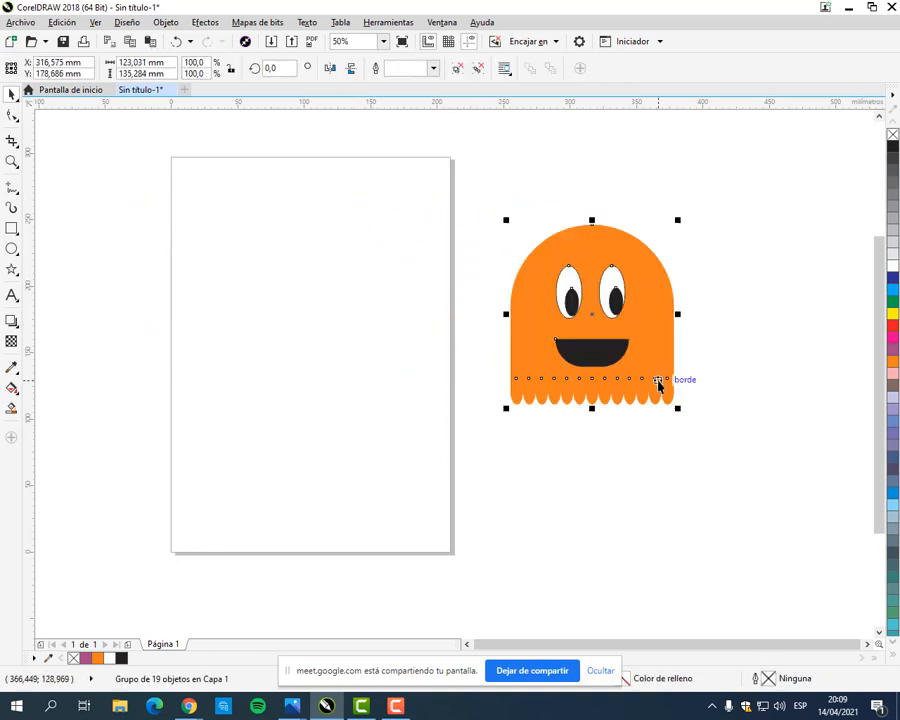
left_click(472, 381)
Step: Scale the grouped ghost proportionally to about 44 x 48 mm and place it just outside the page's upper right corner
left_click_drag(518, 338, 543, 259)
left_click_drag(683, 282, 528, 207)
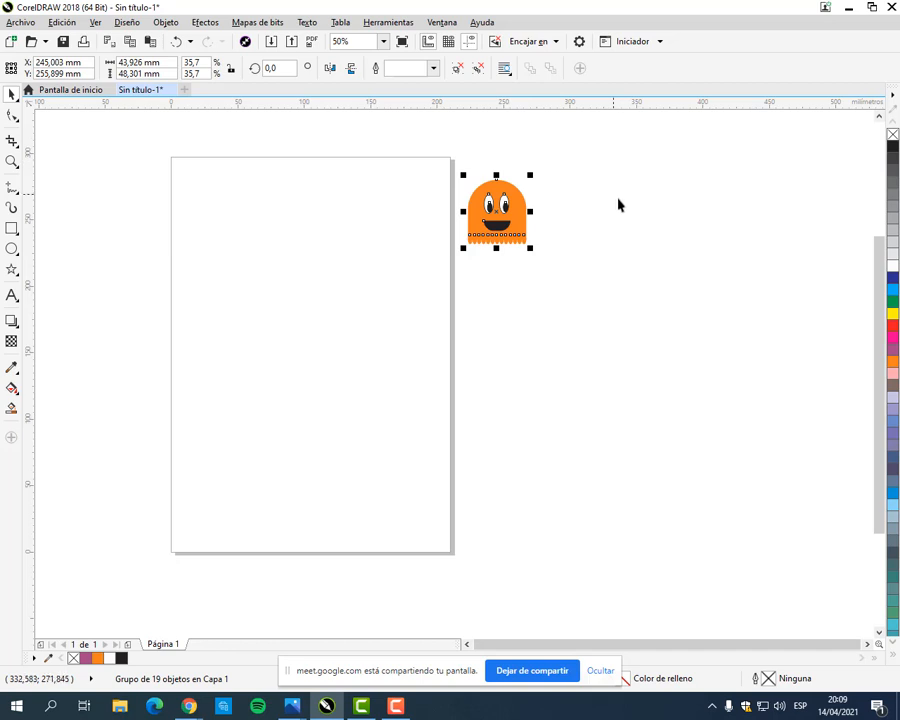
left_click(585, 220)
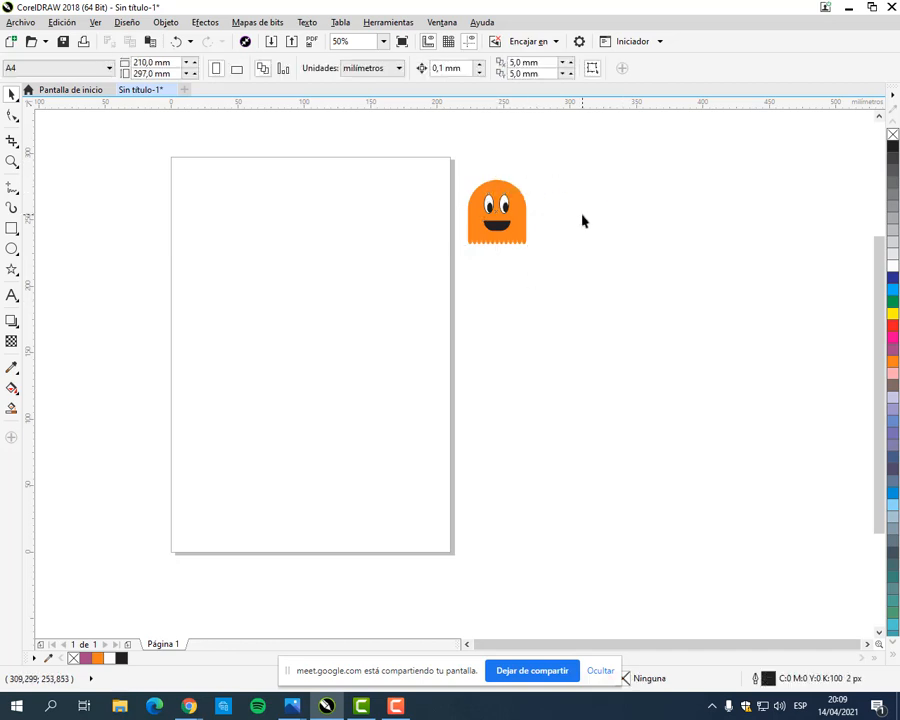
left_click_drag(525, 215, 518, 207)
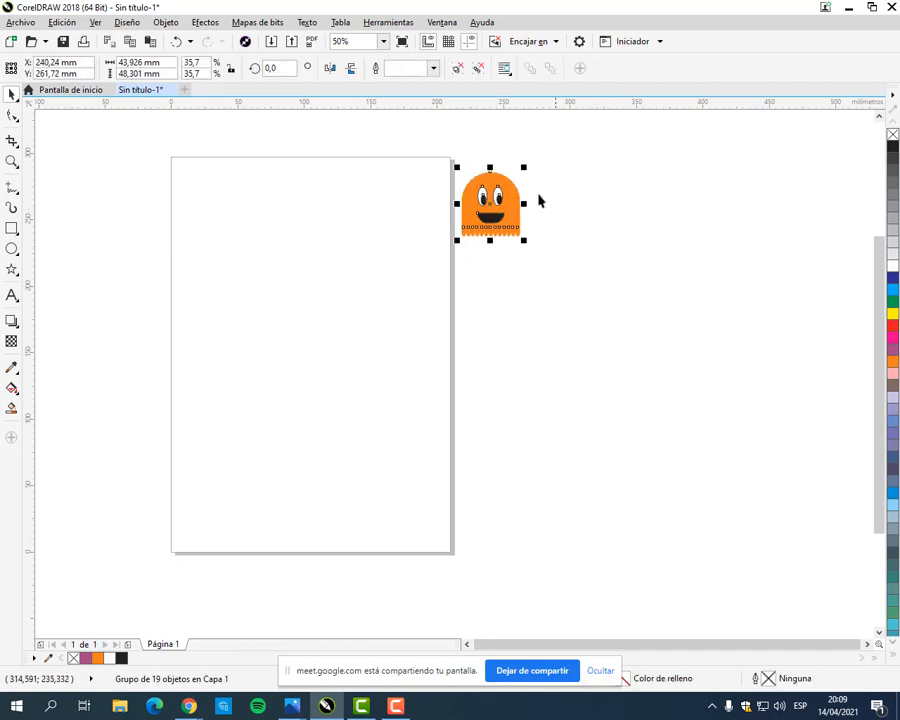
Step: Try filling the whole grouped ghost with cyan (C:100 M:0 Y:0 K:0), and undo the fill
left_click(893, 292)
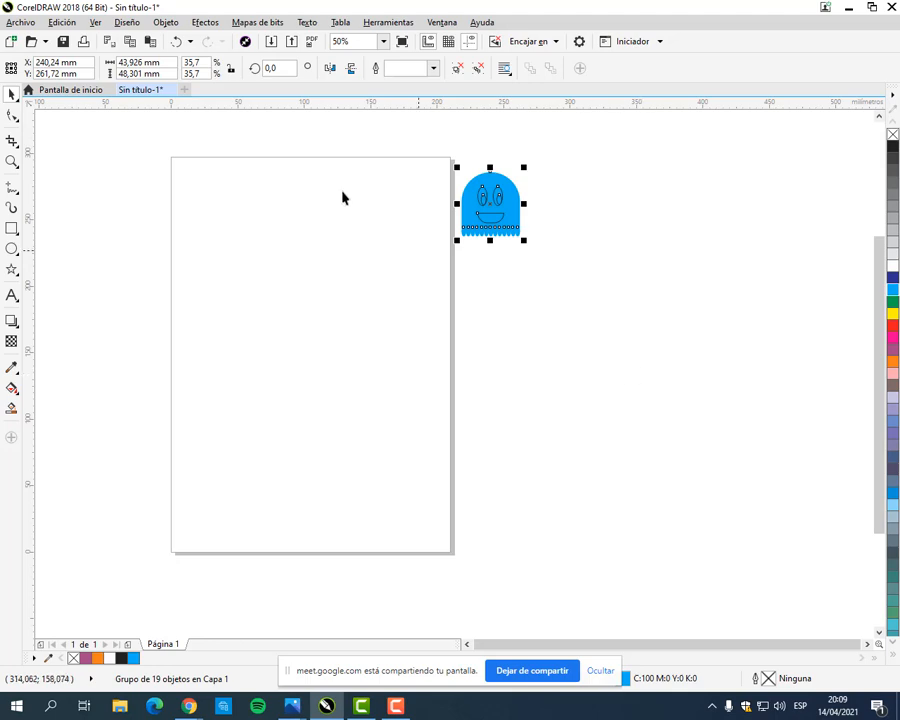
left_click(176, 41)
scroll(584, 186, "up", 2)
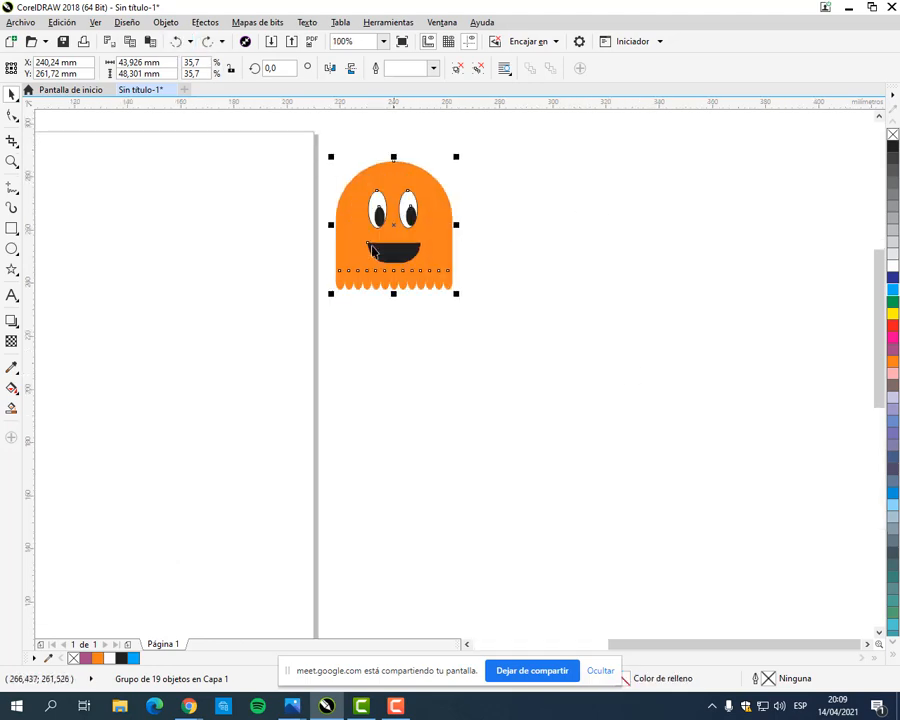
Step: Switch to the browser to check the ghosts in the Pac-Man maze of MANUAL COREL.pdf, and return to CorelDRAW
mouse_move(188, 706)
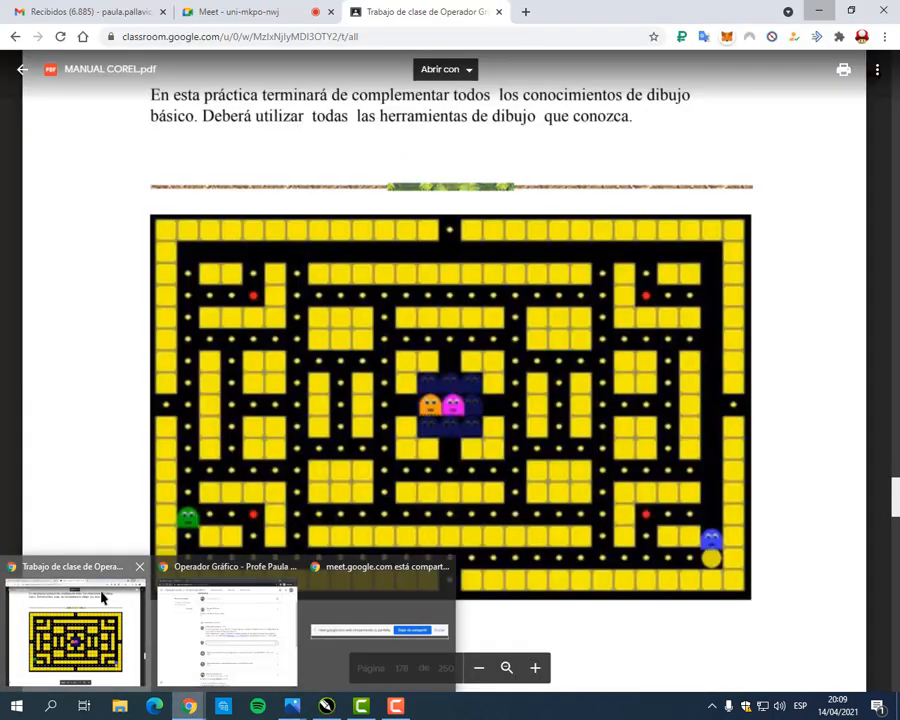
left_click(101, 598)
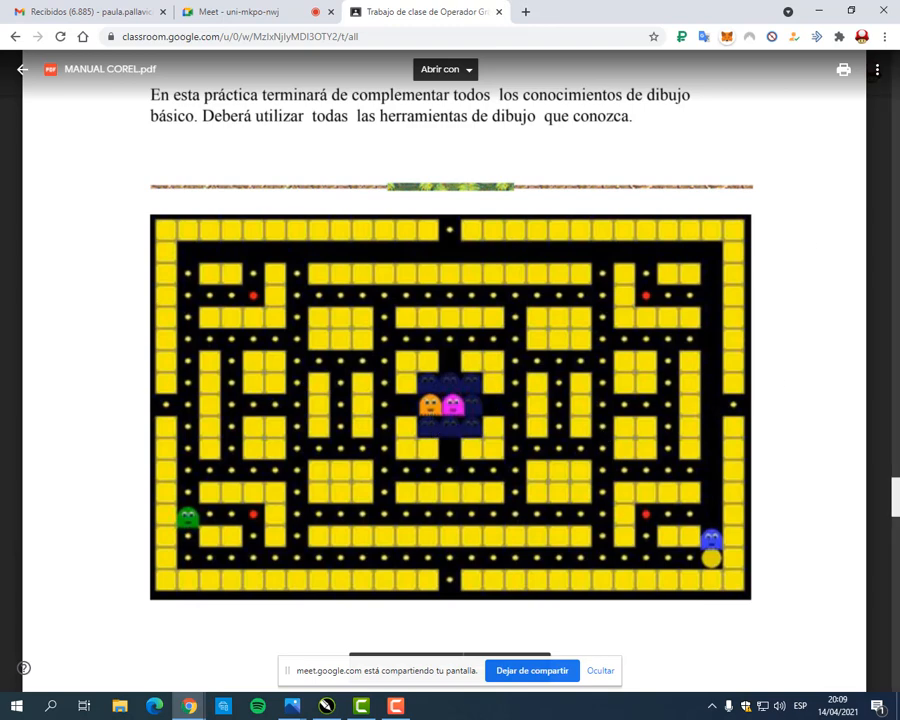
left_click(819, 12)
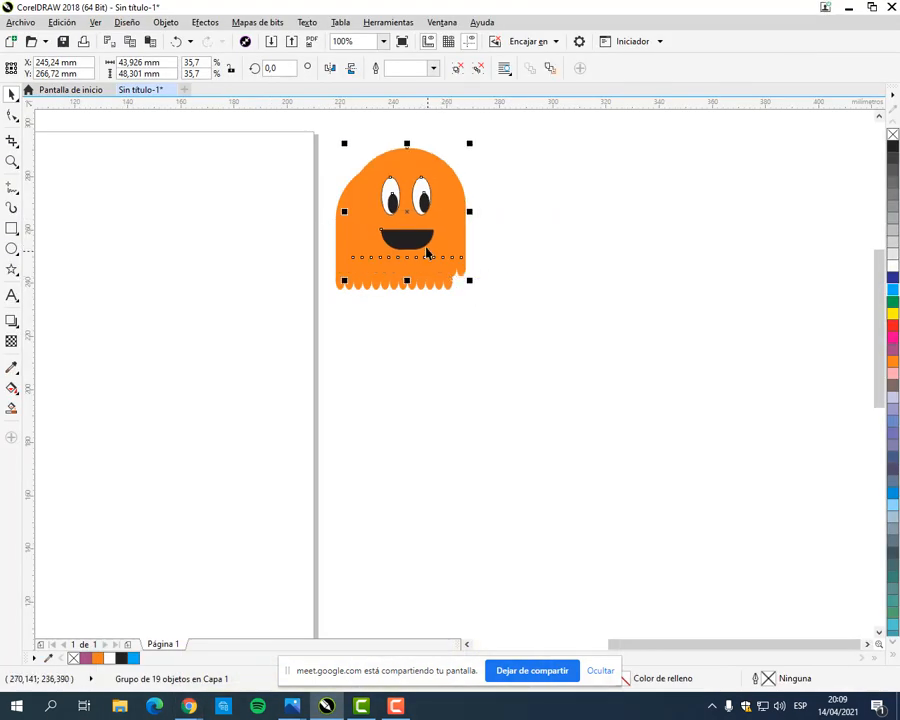
Step: Duplicate the grouped ghost three times and arrange the four ghosts in two rows of two beside the page
left_click_drag(408, 242, 573, 234)
key("ctrl+r")
left_click_drag(567, 248, 415, 421)
left_click_drag(765, 235, 566, 422)
left_click(659, 418)
Step: Ungroup the upper-left ghost into its separate objects and select only its orange body
left_click(420, 246)
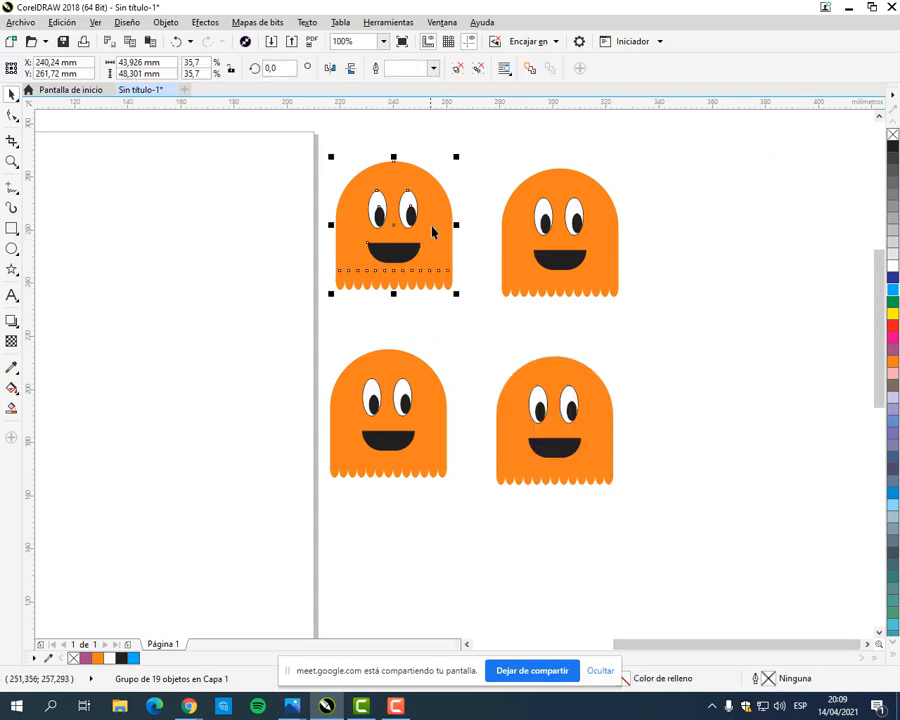
right_click(434, 213)
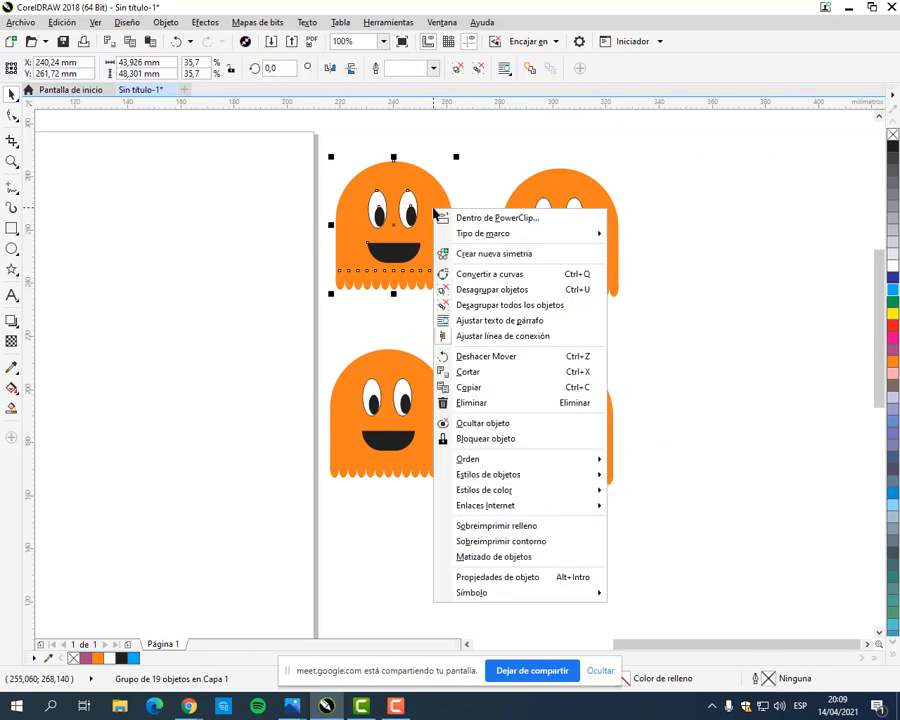
left_click(488, 290)
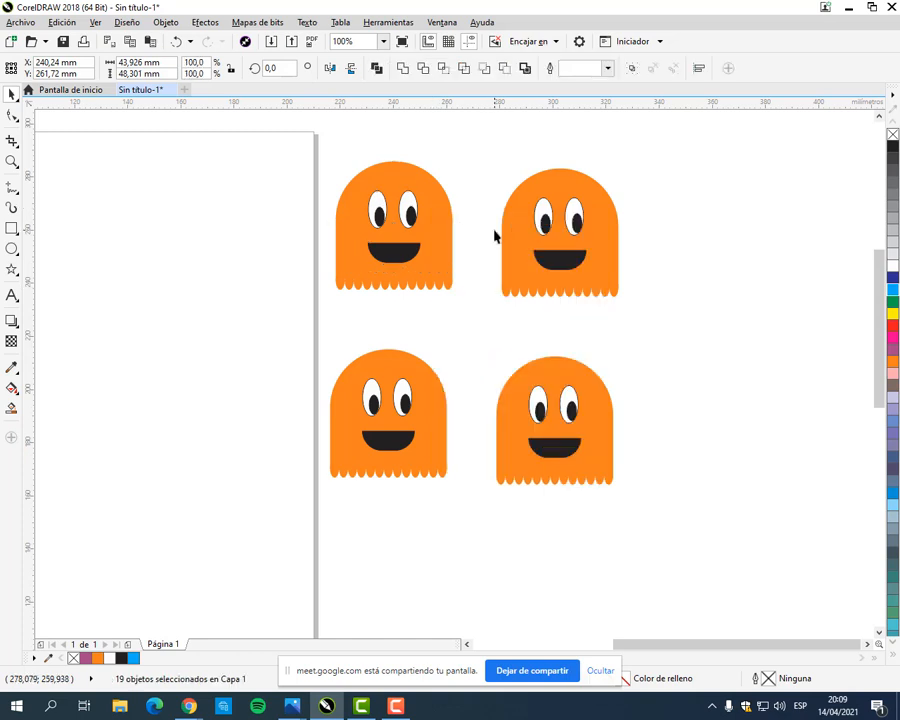
left_click(463, 228)
left_click(447, 233)
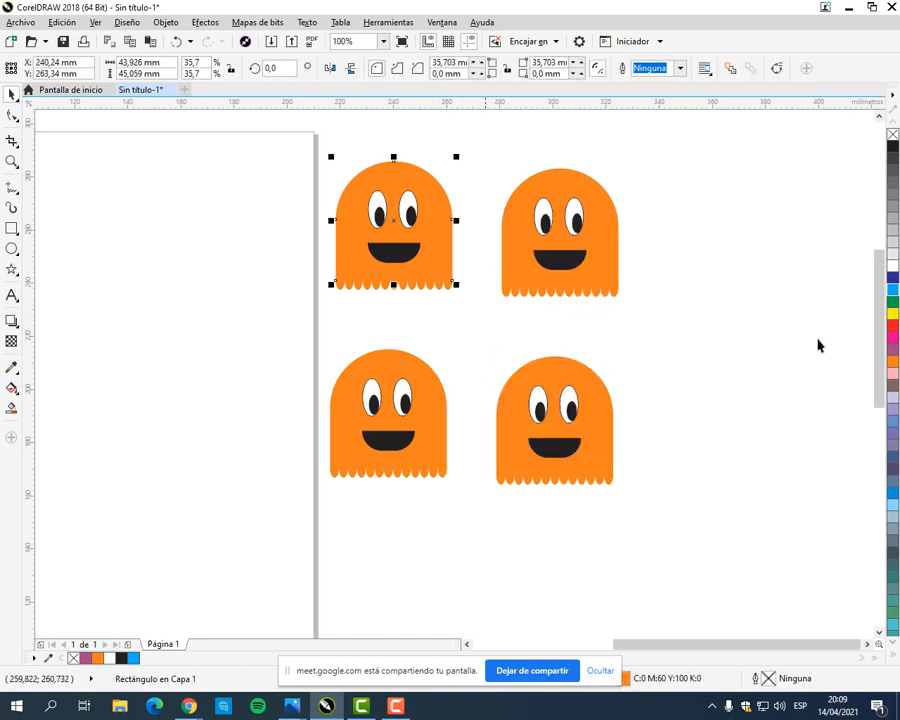
Step: Fill the upper-left ghost's body and its scalloped lower edge with cyan (C:100 M:0 Y:0 K:0)
left_click(893, 289)
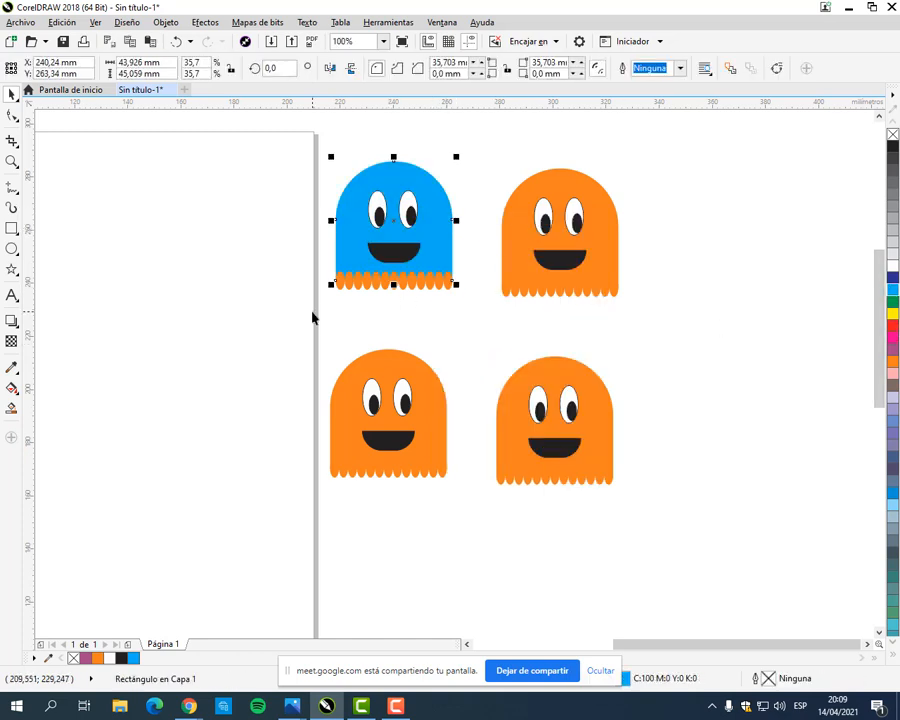
left_click_drag(313, 311, 480, 273)
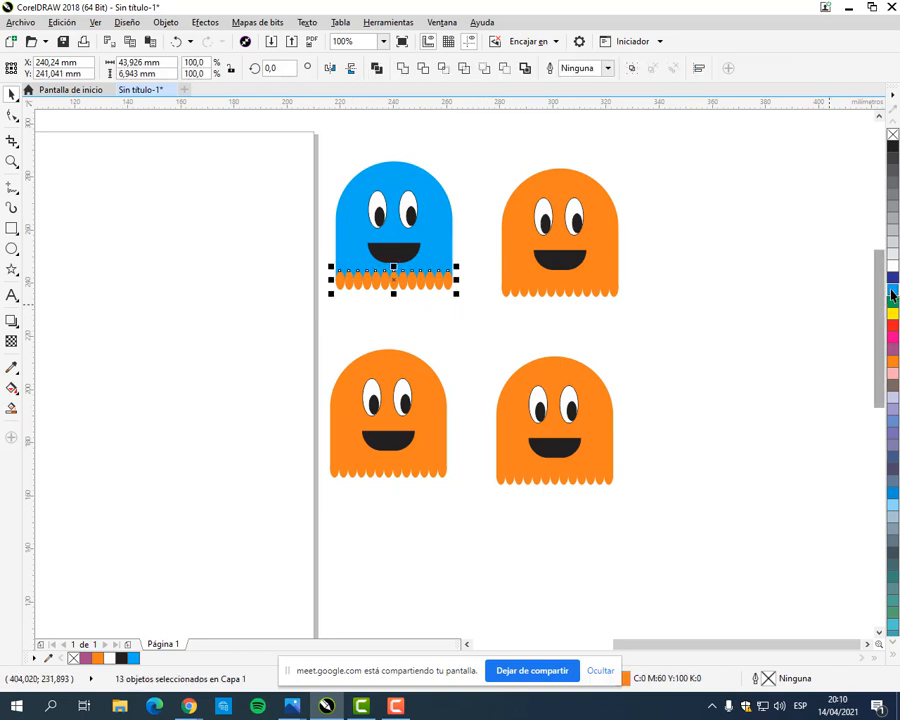
Step: Ungroup the upper-right ghost and fill its body and its scalloped lower edge with green
right_click(611, 230)
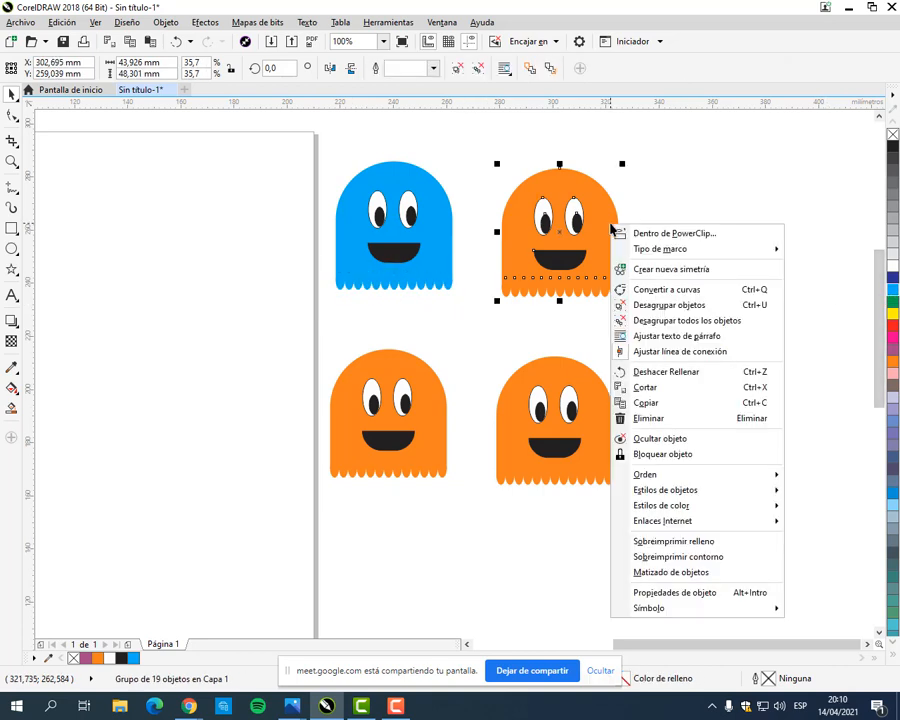
left_click(610, 302)
left_click(652, 312)
left_click(612, 257)
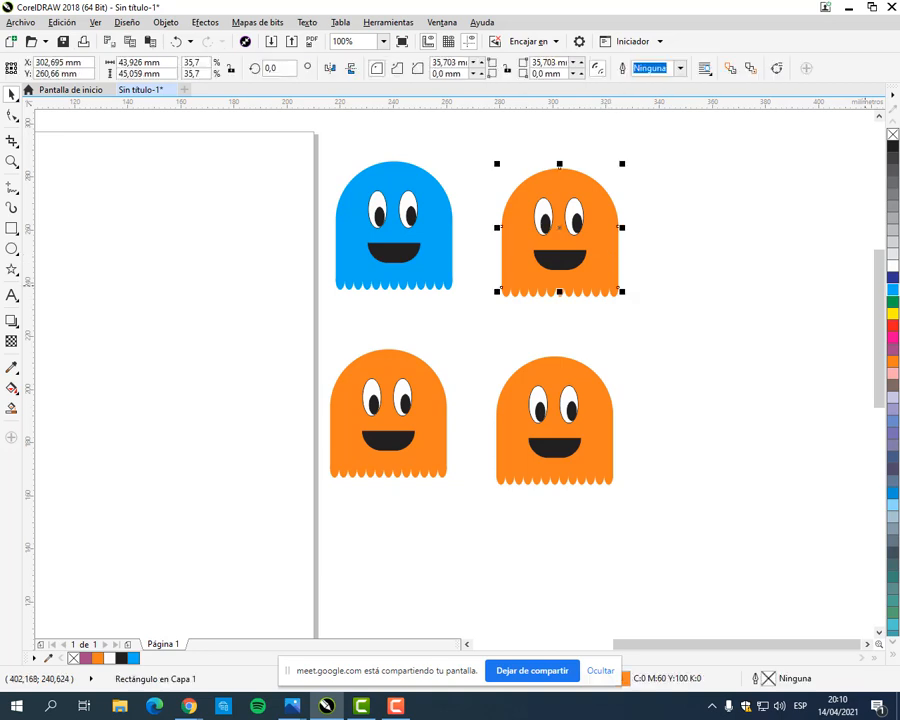
left_click(892, 306)
left_click_drag(494, 307, 662, 282)
left_click(891, 307)
Step: Ungroup the lower-right ghost and fill its body and scalloped lower edge with yellow (C:0 M:0 Y:100 K:0), after trying red on the body
left_click(552, 373)
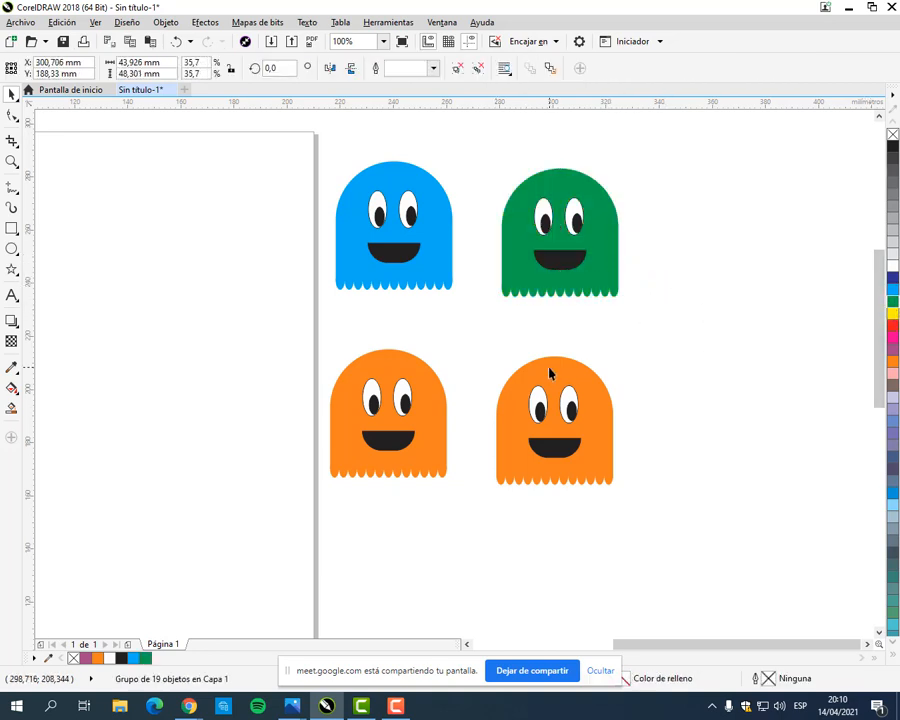
right_click(552, 373)
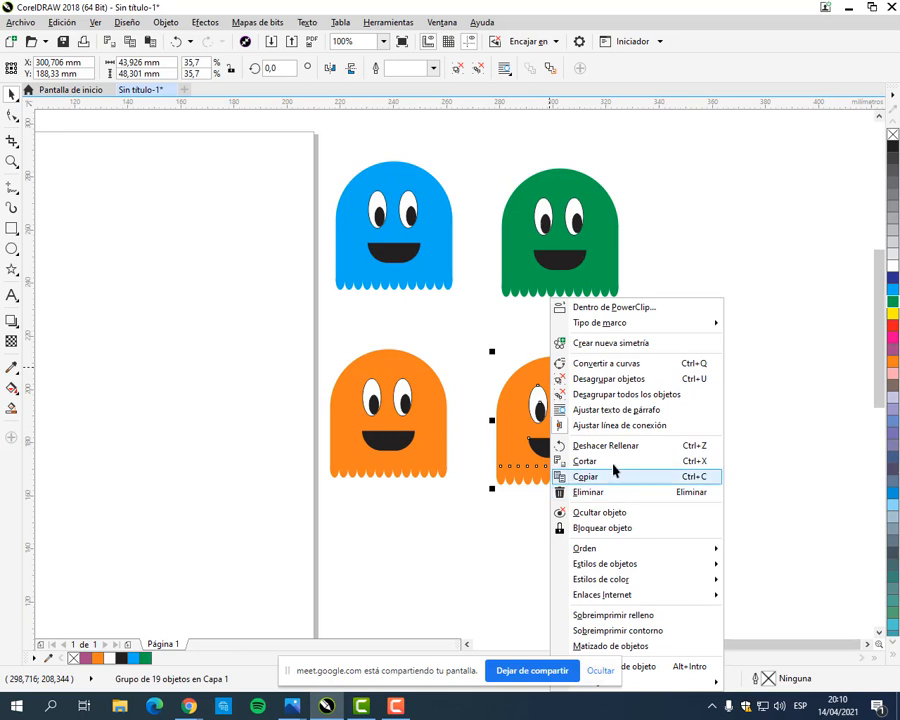
left_click(556, 379)
left_click(661, 378)
left_click(602, 393)
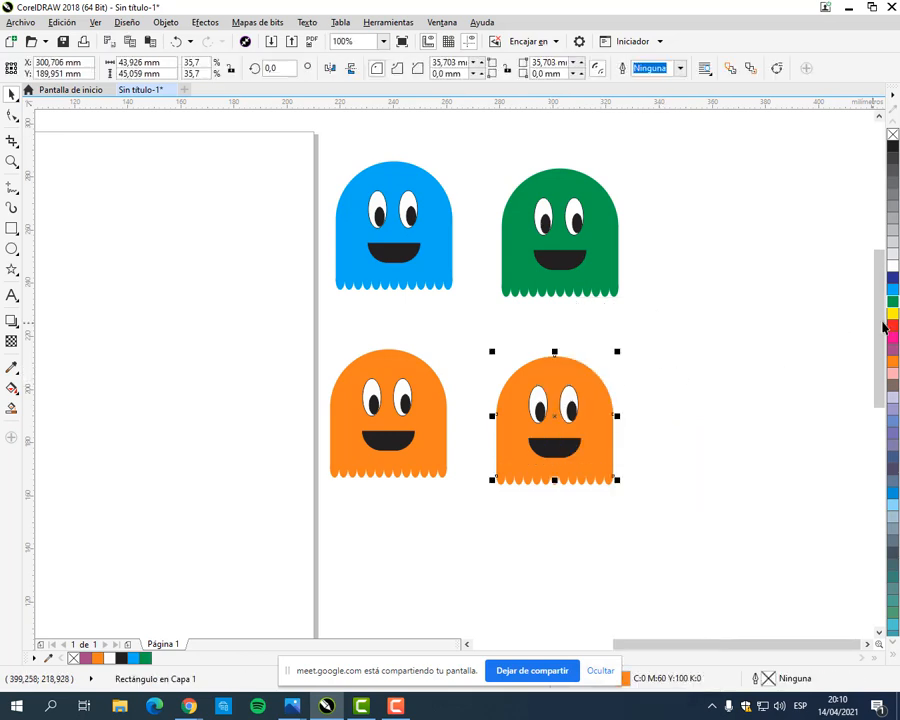
left_click(892, 326)
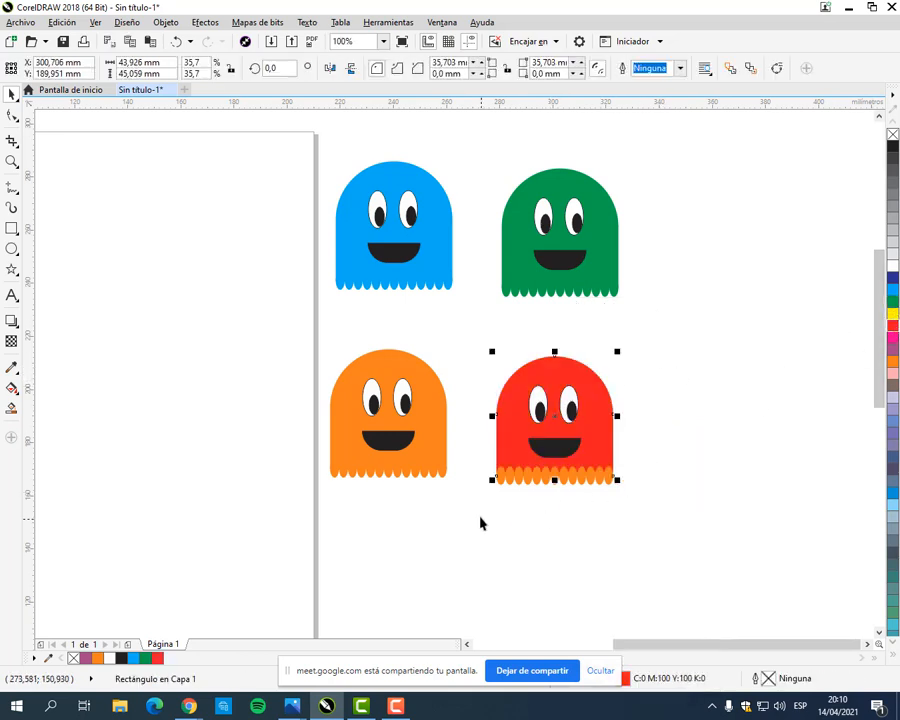
left_click(893, 313)
left_click_drag(472, 514, 640, 467)
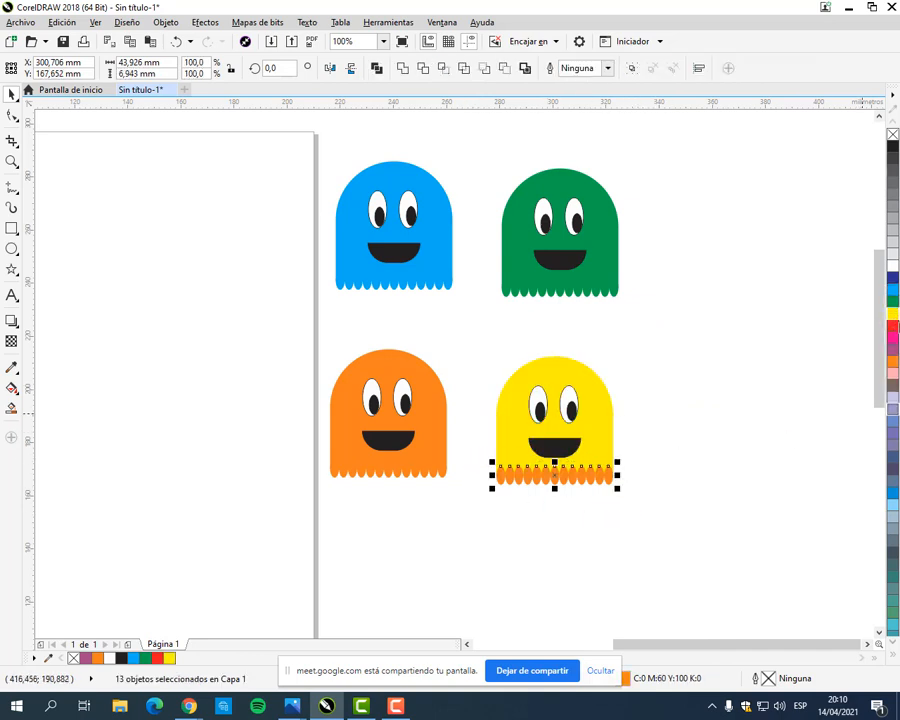
left_click(894, 315)
left_click(715, 372)
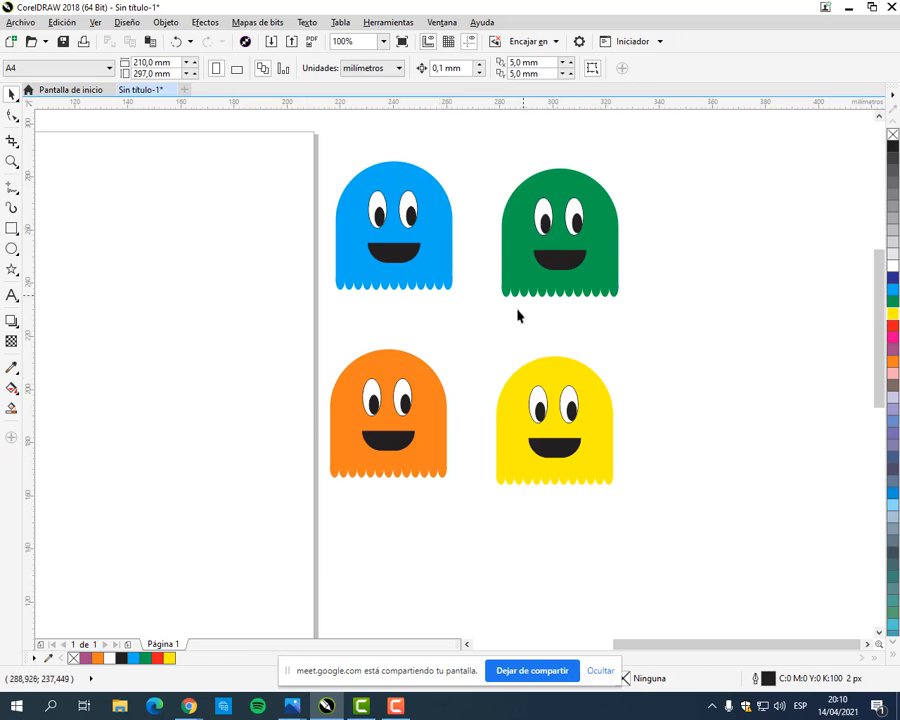
Step: Group all the objects of the yellow ghost, and group all the objects of the green ghost
left_click_drag(467, 328, 668, 538)
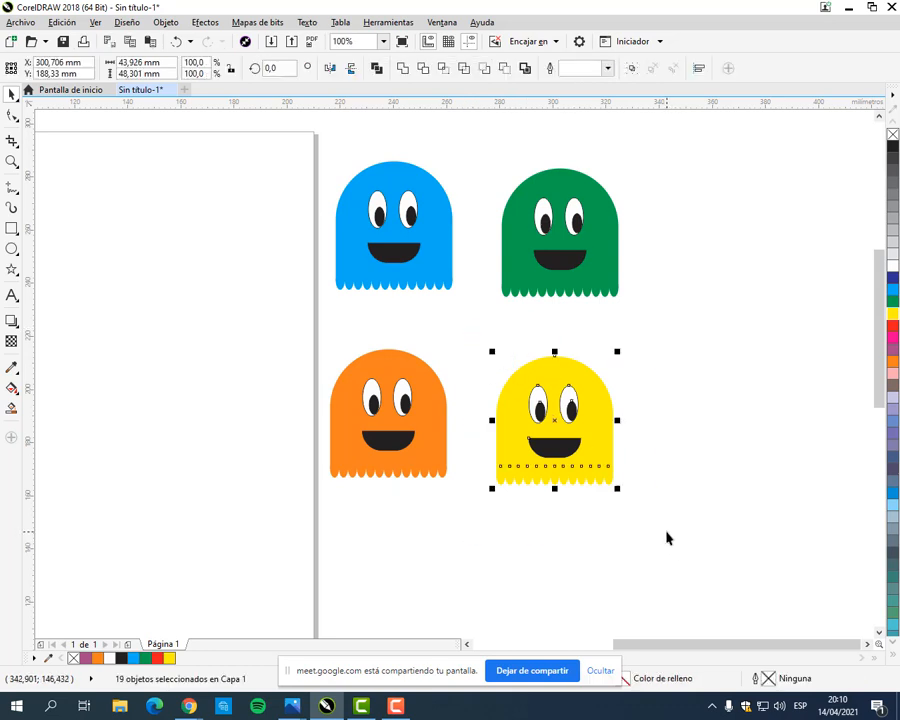
right_click(601, 420)
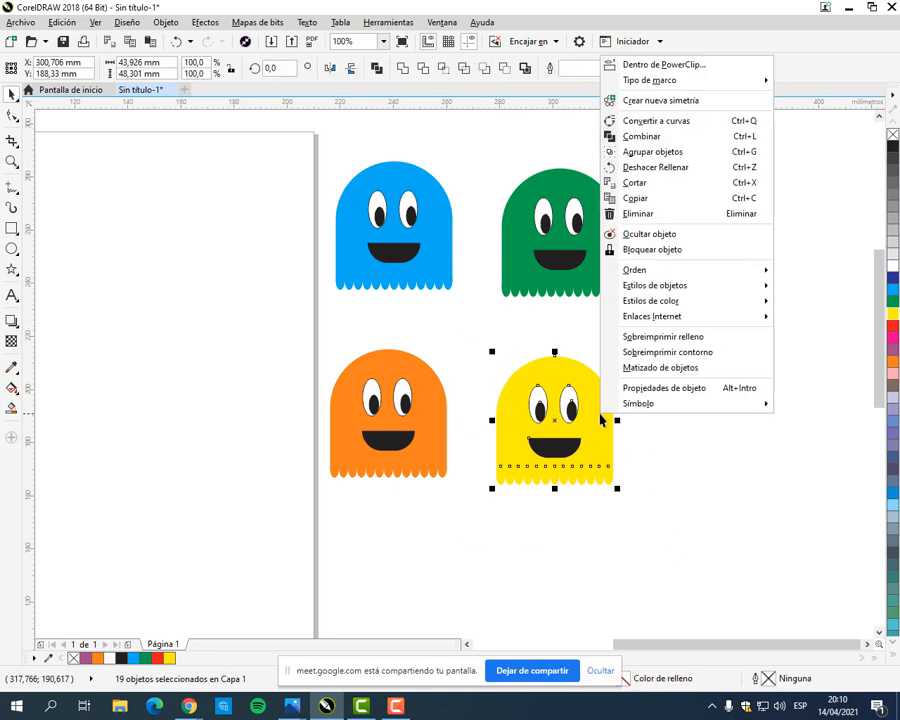
left_click(612, 152)
left_click_drag(486, 141, 689, 344)
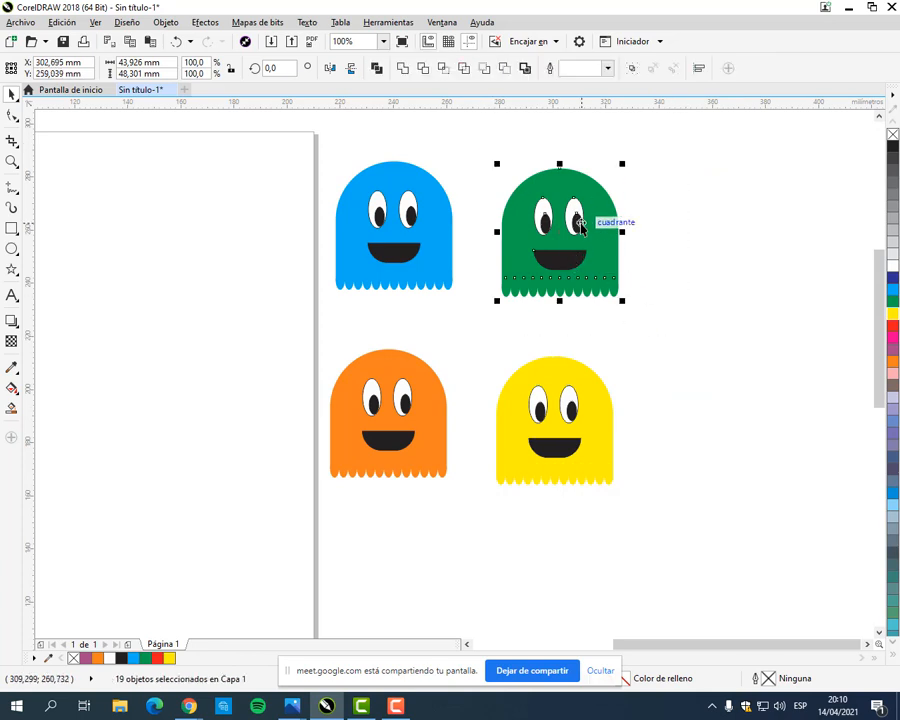
right_click(589, 228)
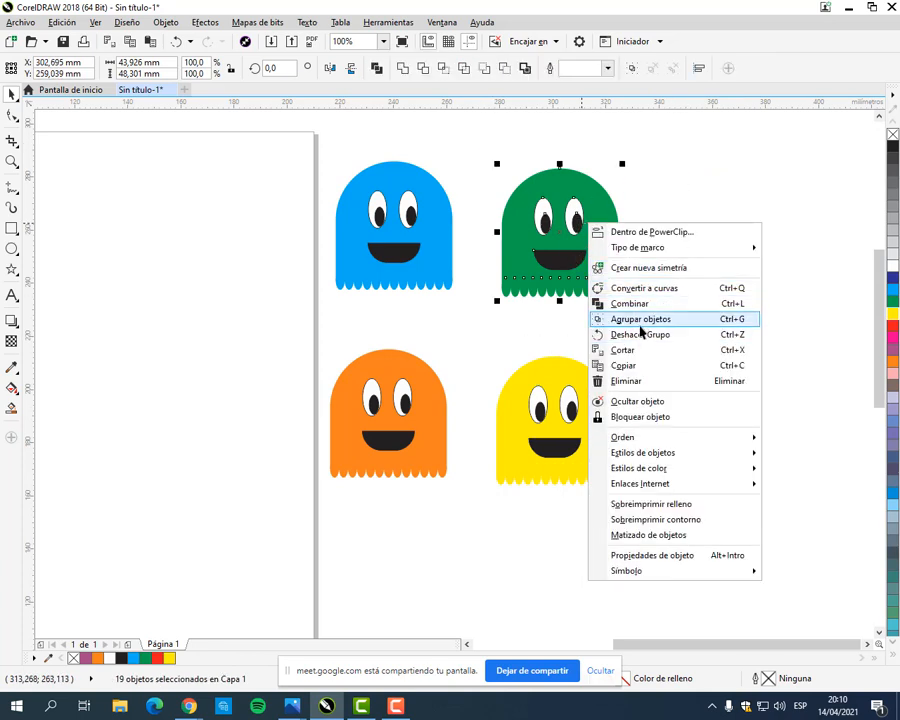
left_click(642, 326)
Step: Check that the orange ghost is still a group, and group all the objects of the cyan ghost
left_click_drag(292, 314, 474, 529)
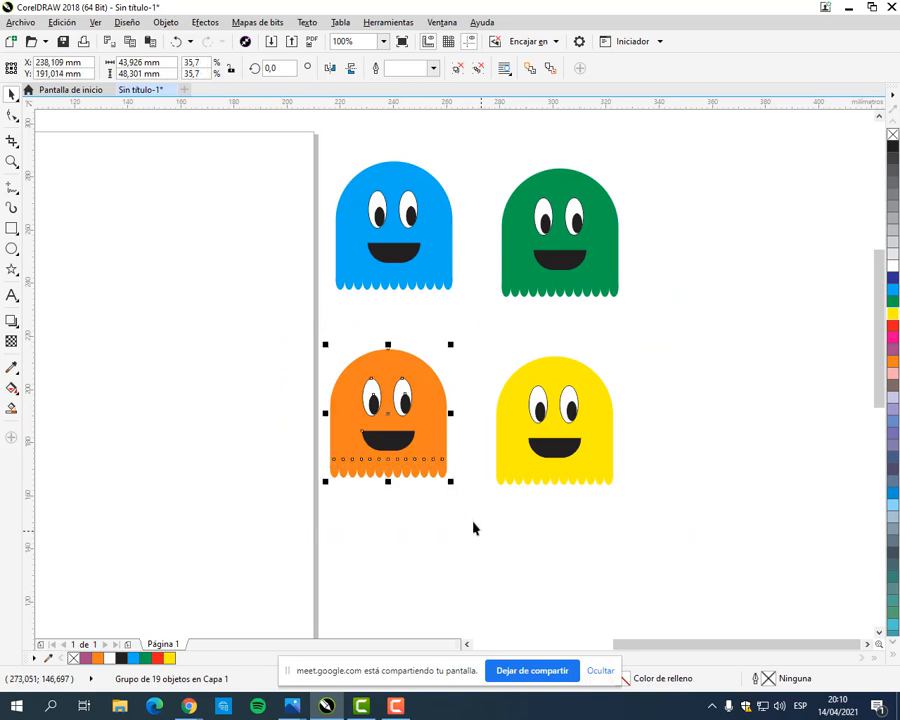
right_click(420, 416)
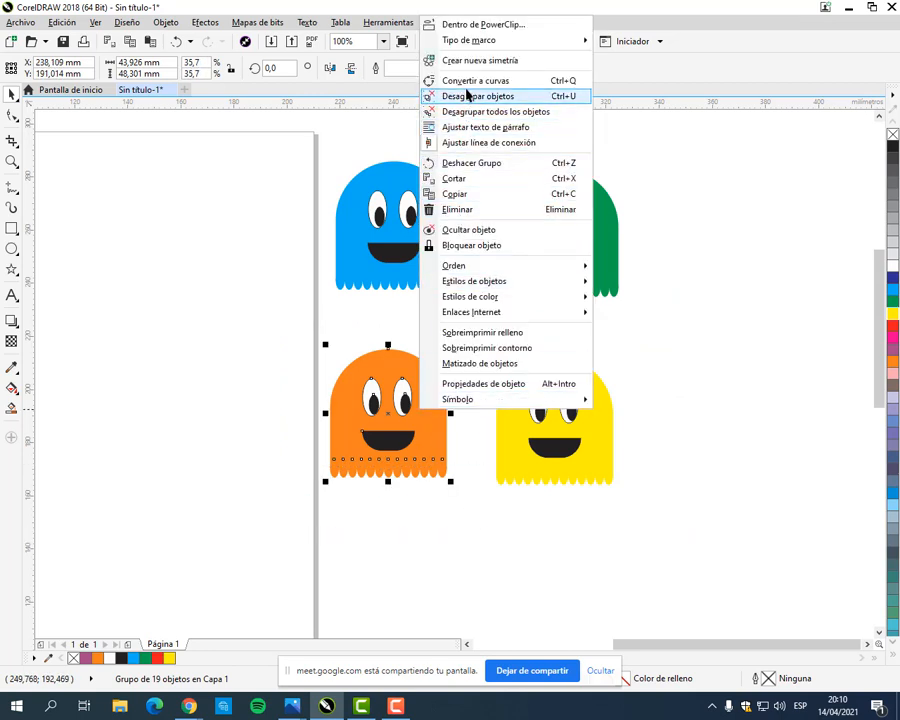
left_click(331, 141)
left_click_drag(320, 141, 486, 315)
right_click(410, 229)
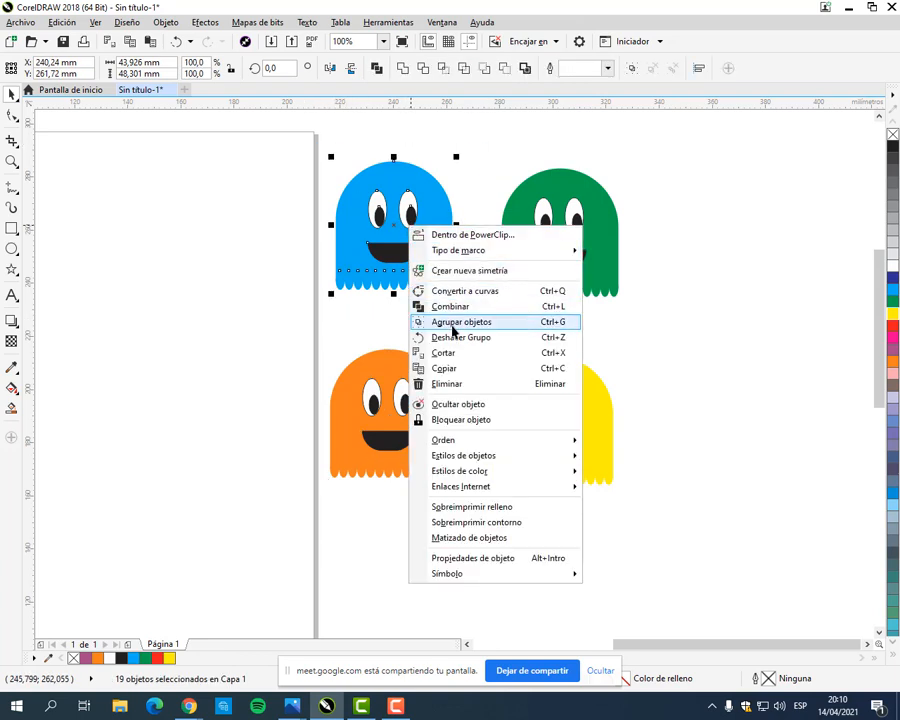
left_click(461, 322)
left_click(702, 246)
Step: Move the four grouped ghosts into a diamond beside the page: orange above, cyan and green at the sides, yellow below
scroll(388, 374, "down", 2)
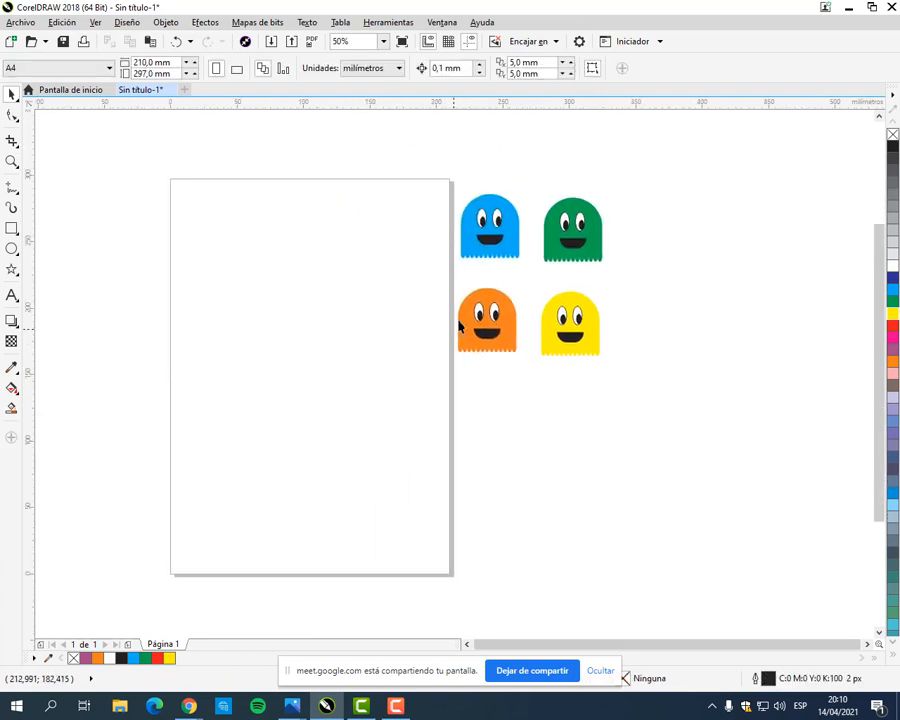
left_click_drag(497, 243, 509, 478)
left_click_drag(566, 325, 581, 433)
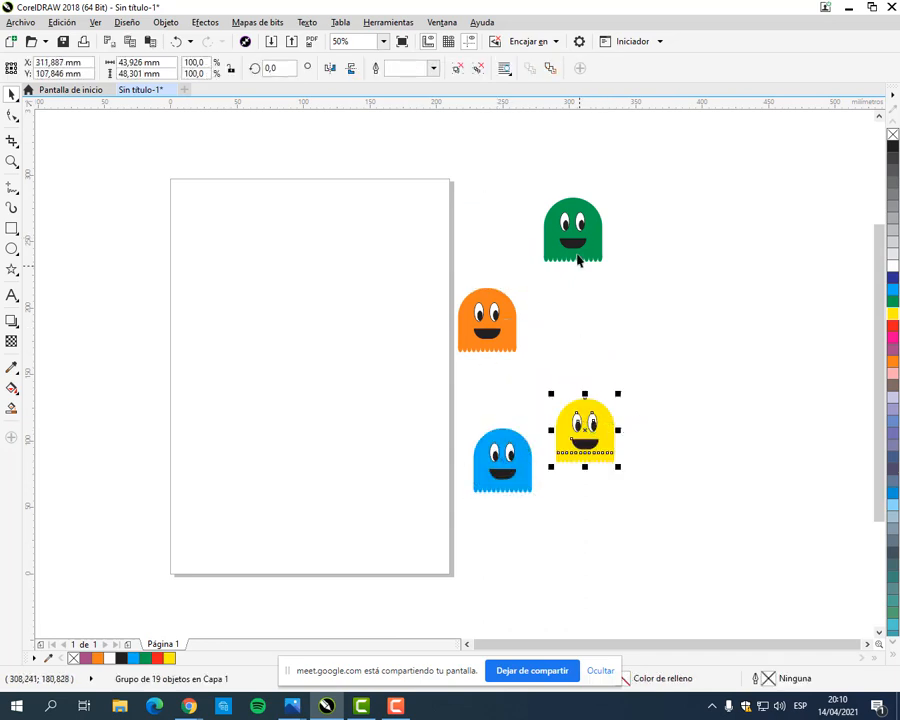
left_click_drag(577, 255, 716, 462)
left_click_drag(512, 312, 508, 360)
left_click_drag(691, 400, 629, 357)
left_click(731, 396)
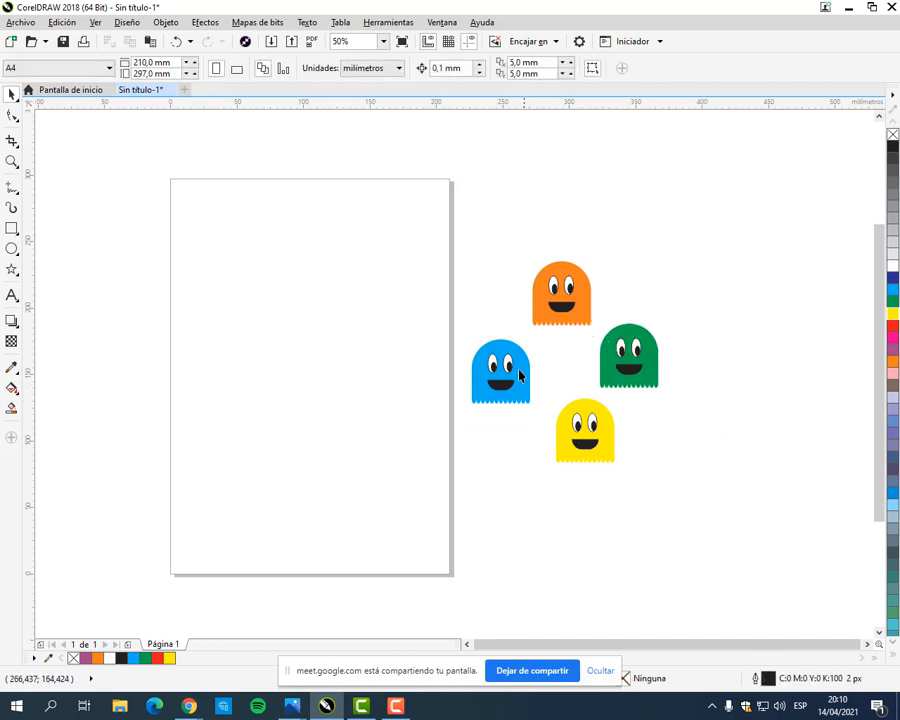
Step: Duplicate each of the four coloured ghosts, placing every copy outward from its original
left_click_drag(520, 376, 434, 290)
left_click_drag(575, 305, 670, 237)
left_click(652, 354)
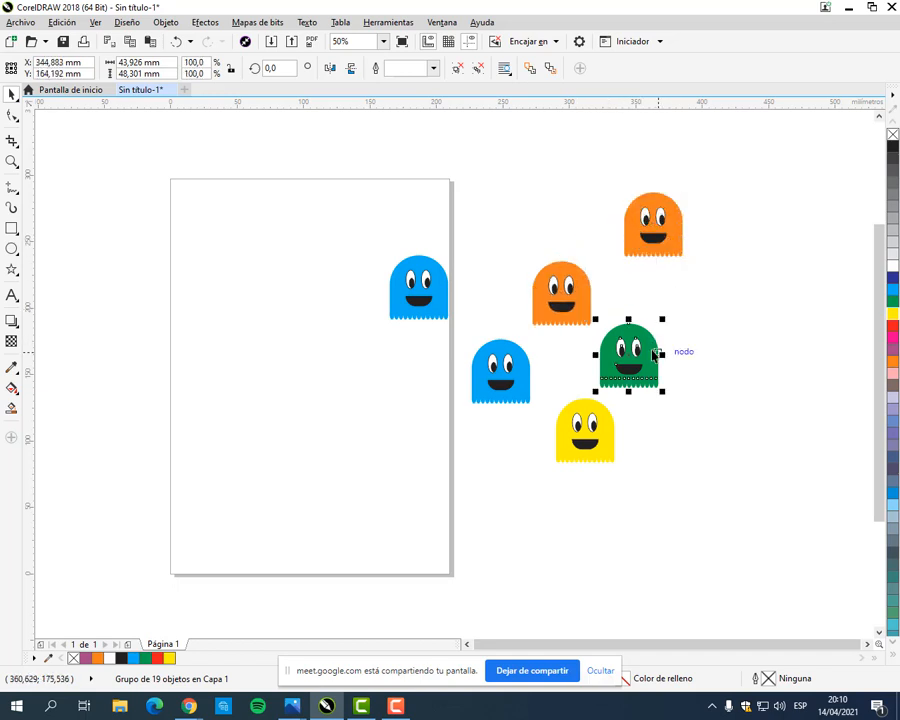
left_click_drag(654, 354, 748, 352)
left_click_drag(613, 456, 717, 488)
Step: Delete one ghost of each colour and move the remaining green ghost back beside the other three
left_click(408, 286)
key("Delete")
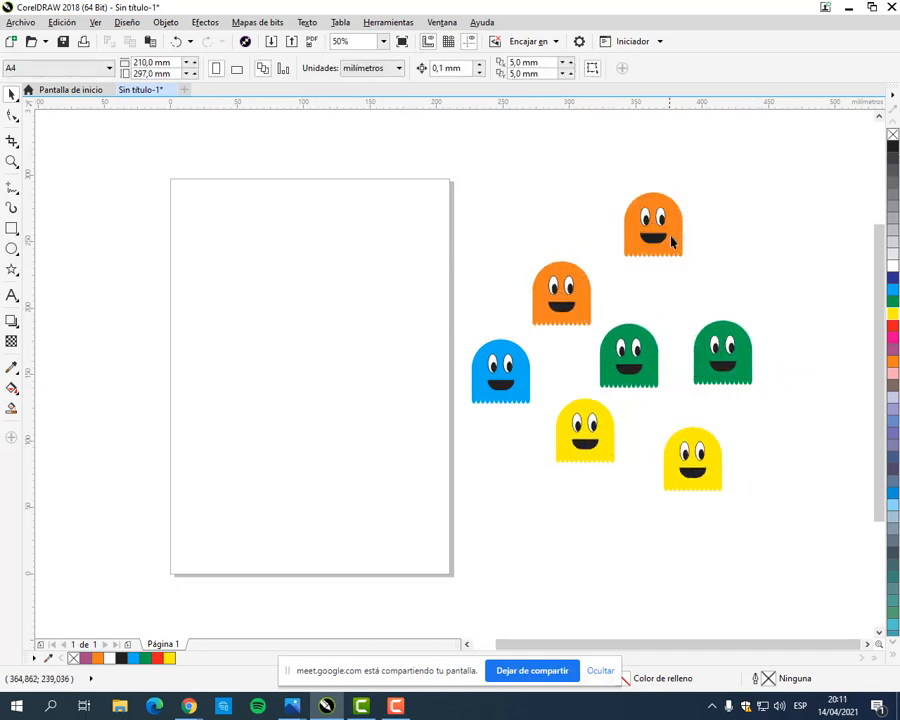
left_click(670, 240)
key("Delete")
left_click(623, 349)
key("Delete")
left_click(685, 465)
key("Delete")
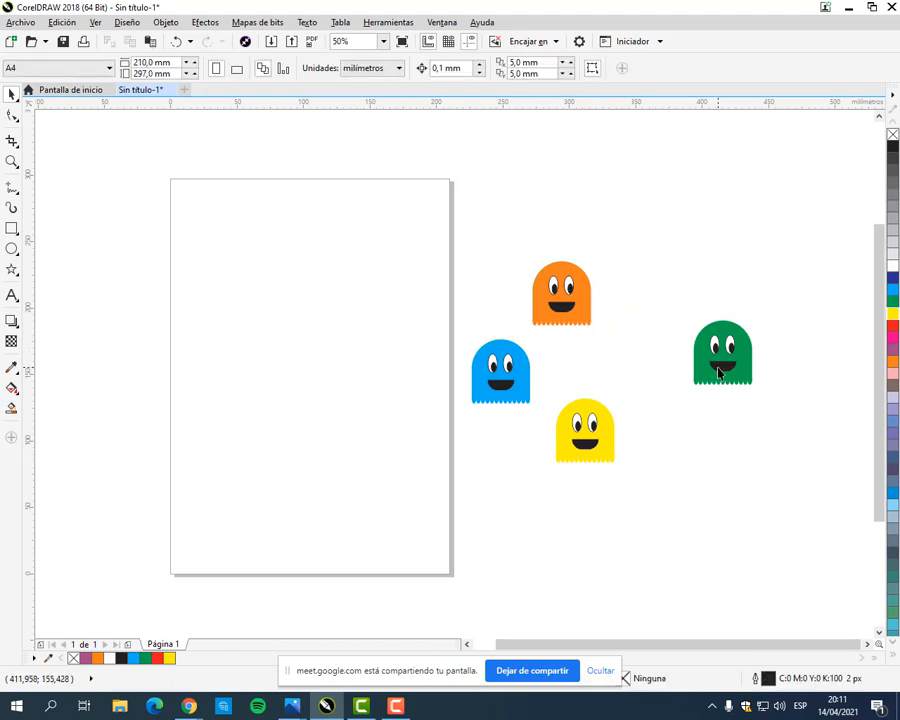
left_click_drag(722, 352, 620, 362)
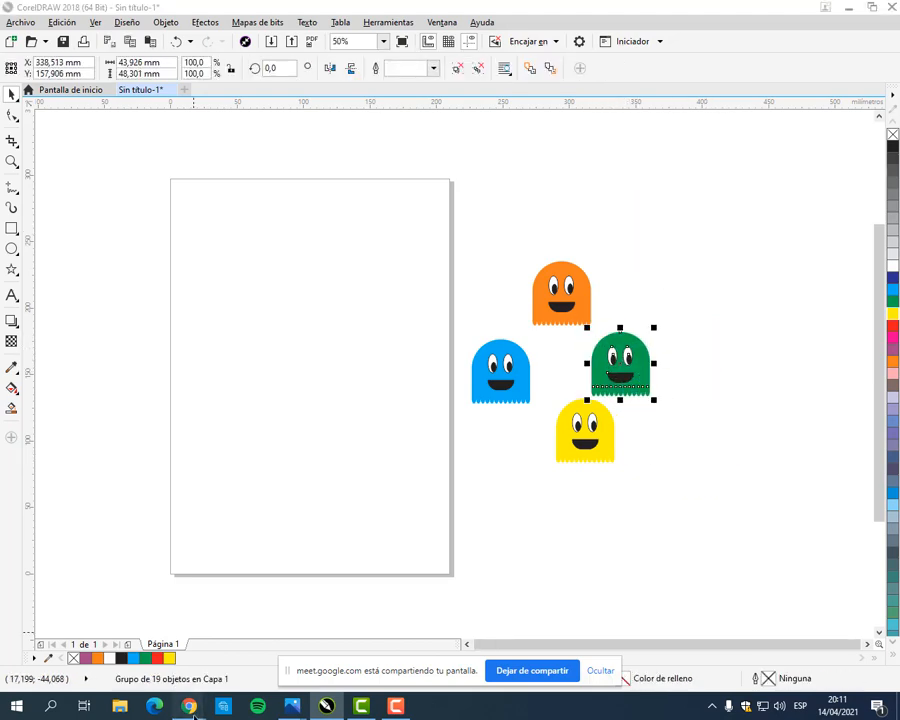
Step: Switch to the browser to check the Pac-Man maze in MANUAL COREL.pdf and the Meet call, and return to CorelDRAW
mouse_move(188, 706)
left_click(72, 574)
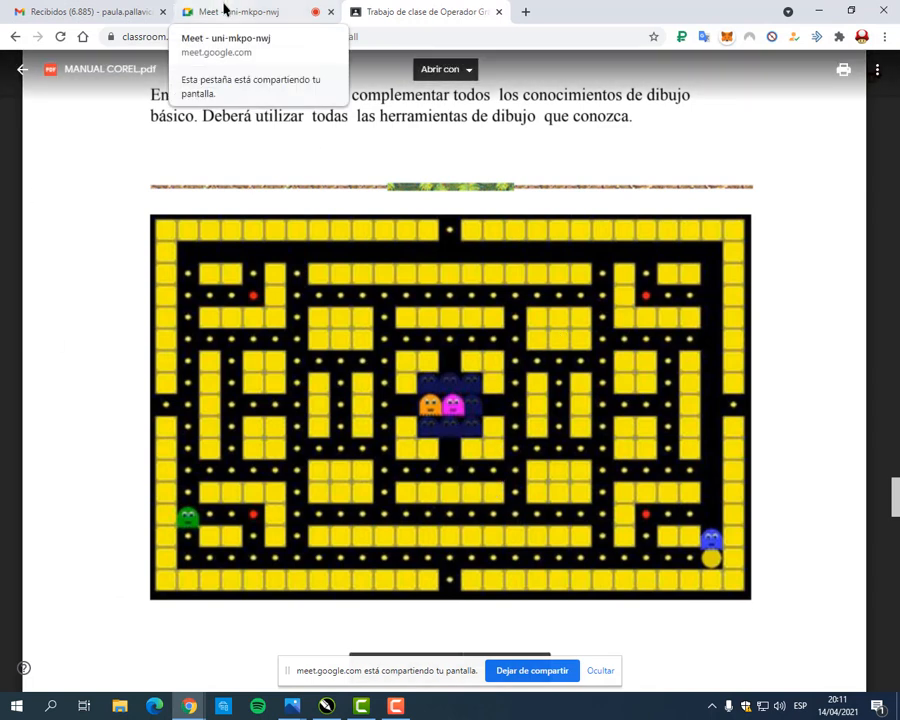
left_click(224, 11)
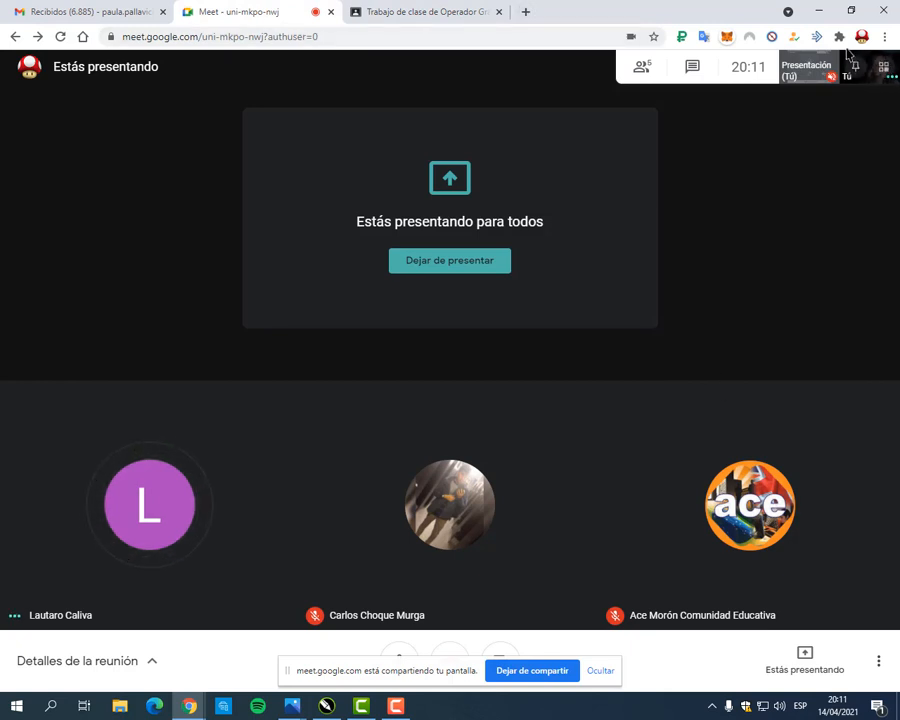
left_click(816, 10)
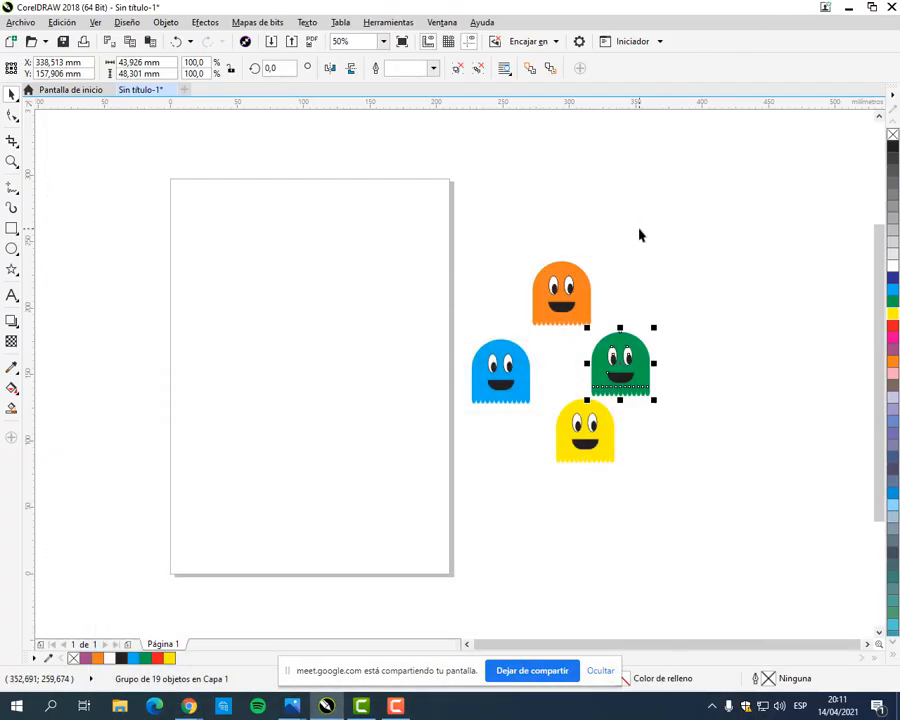
left_click(518, 277)
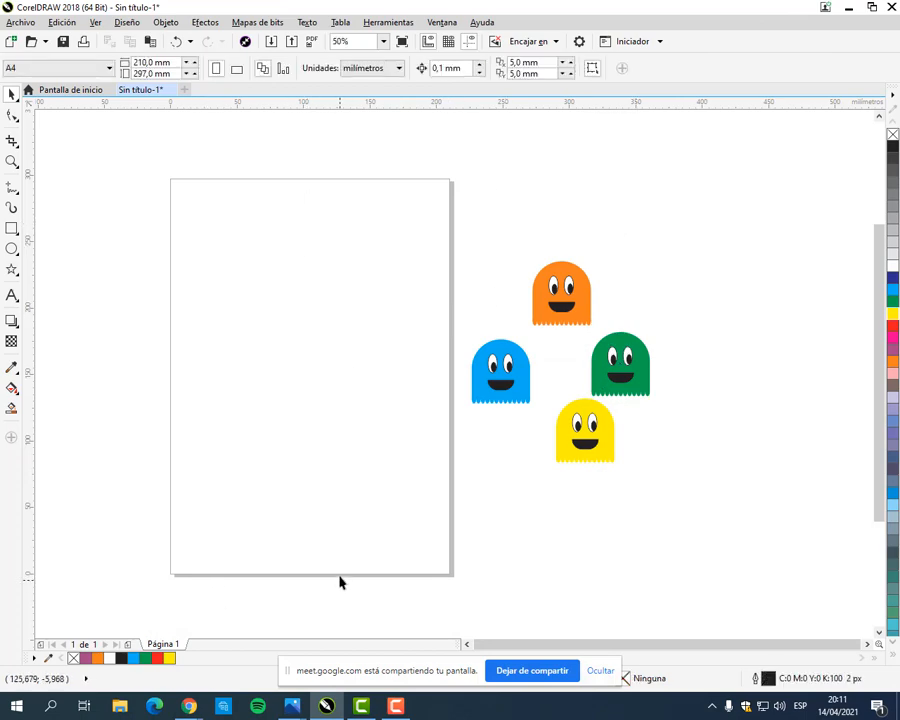
mouse_move(189, 706)
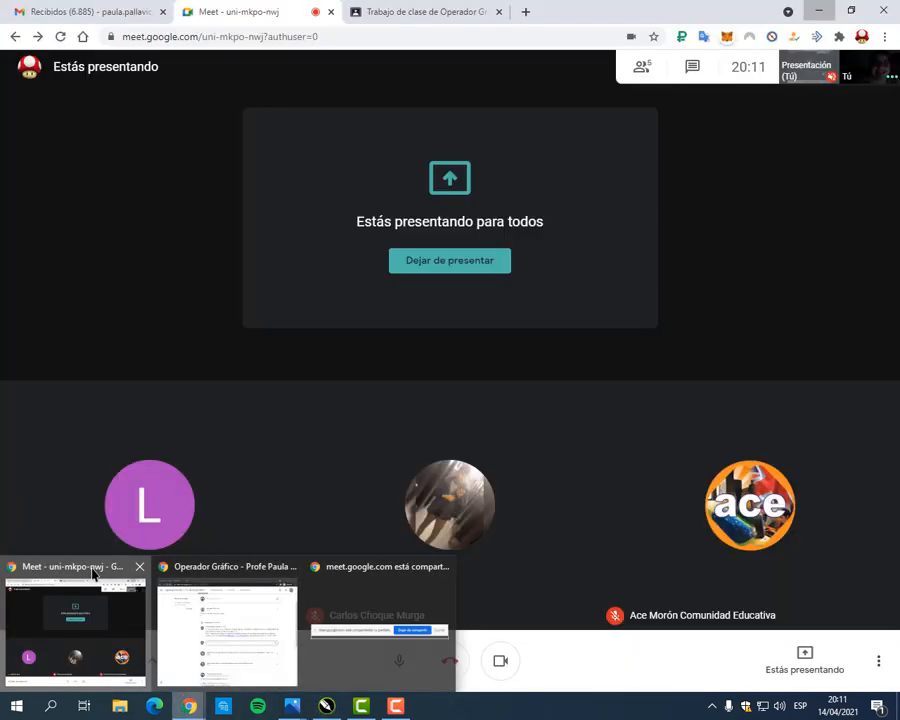
left_click(93, 574)
left_click(455, 10)
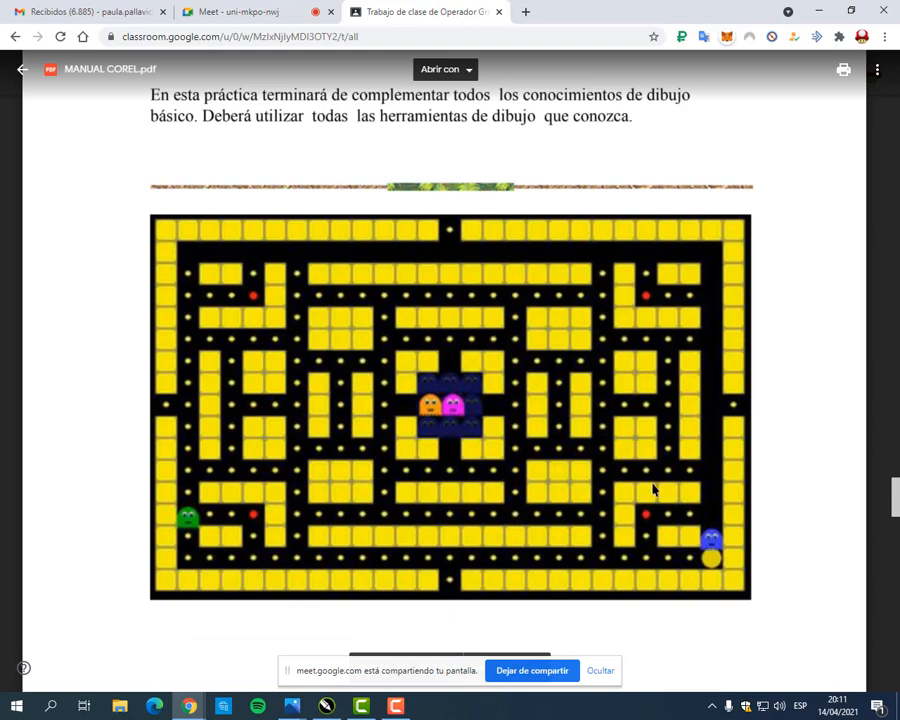
left_click(816, 11)
Step: Draw a circle about 33 mm in diameter in the upper part of the page and fill it with yellow (C:0 M:0 Y:100 K:0)
left_click(12, 248)
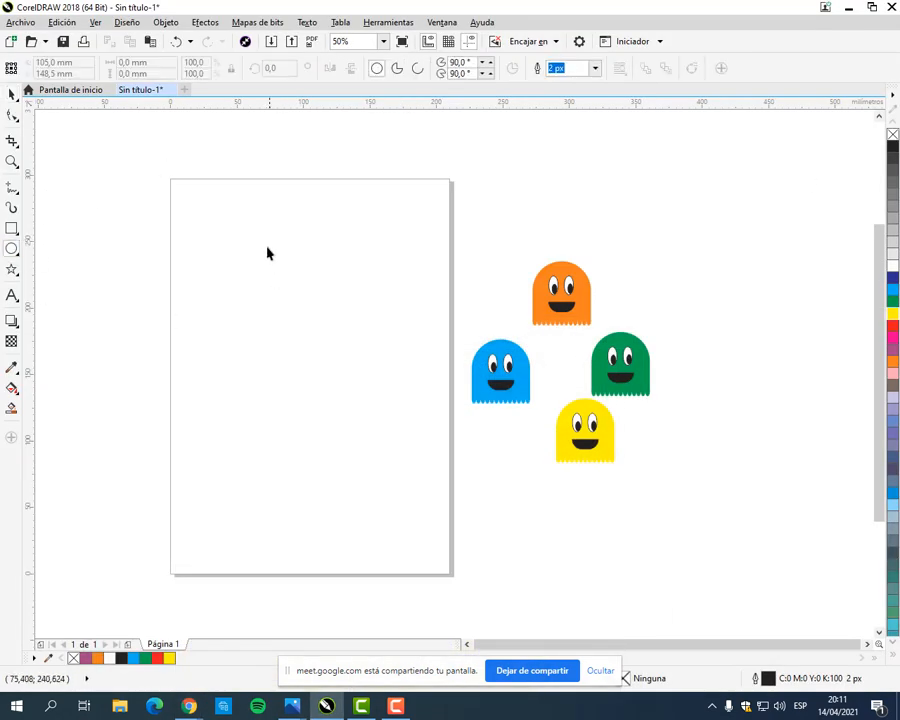
mouse_move(245, 257)
left_mouse_down()
mouse_move(310, 325)
mouse_move(291, 325)
mouse_move(257, 293)
mouse_move(274, 305)
mouse_move(275, 283)
mouse_move(290, 302)
left_mouse_up()
left_click(12, 93)
scroll(250, 266, "up", 2)
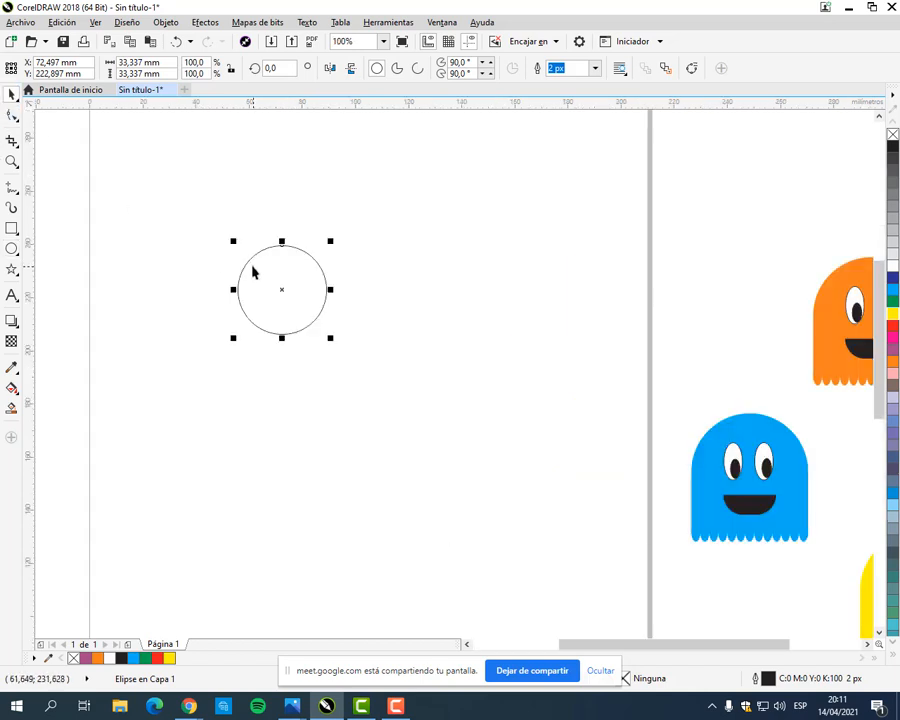
left_click(891, 315)
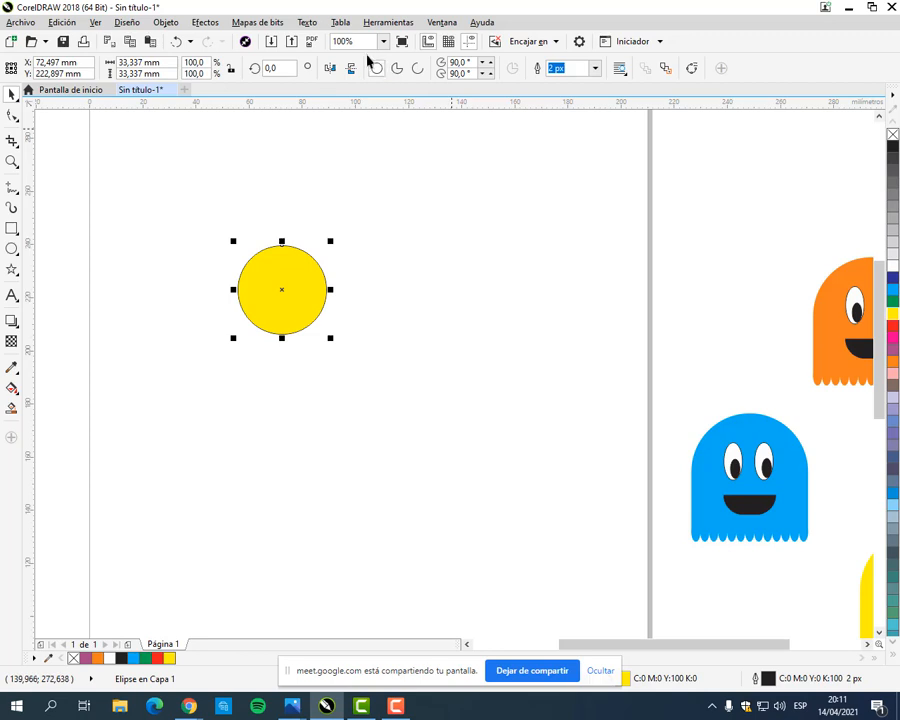
Step: Convert the yellow circle on the page into an arc
left_click_drag(364, 49, 430, 85)
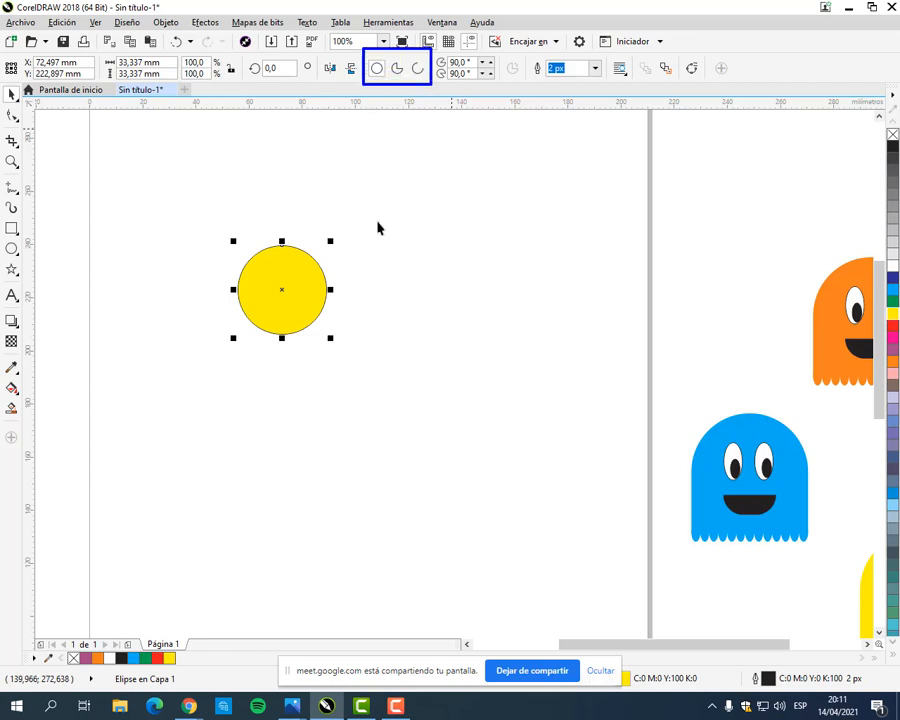
left_click(417, 71)
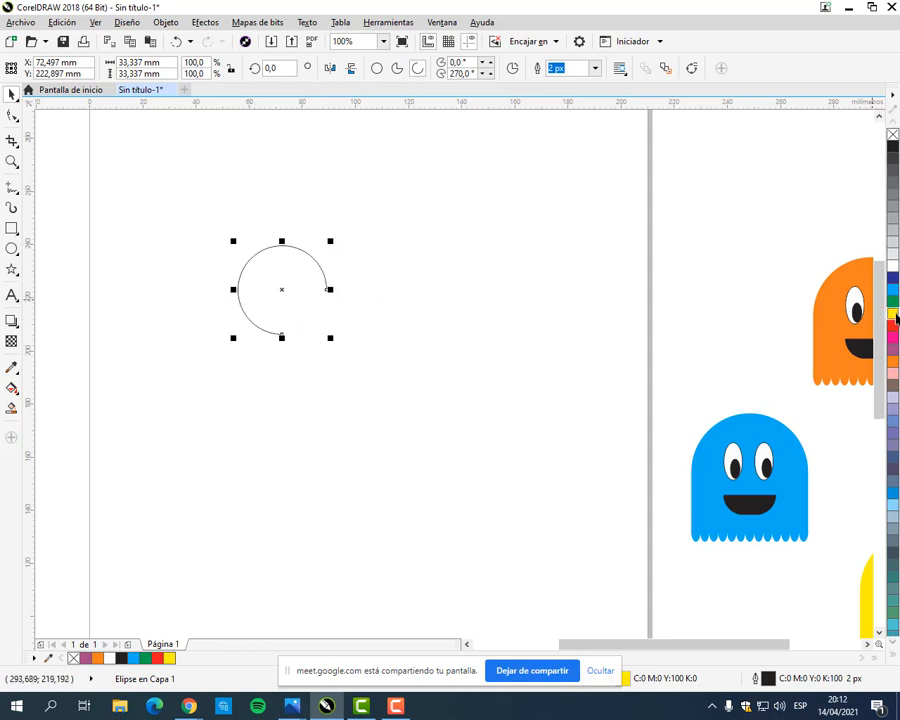
Step: Convert the arc on the page into a closed, yellow-filled pie shape
left_click(397, 70)
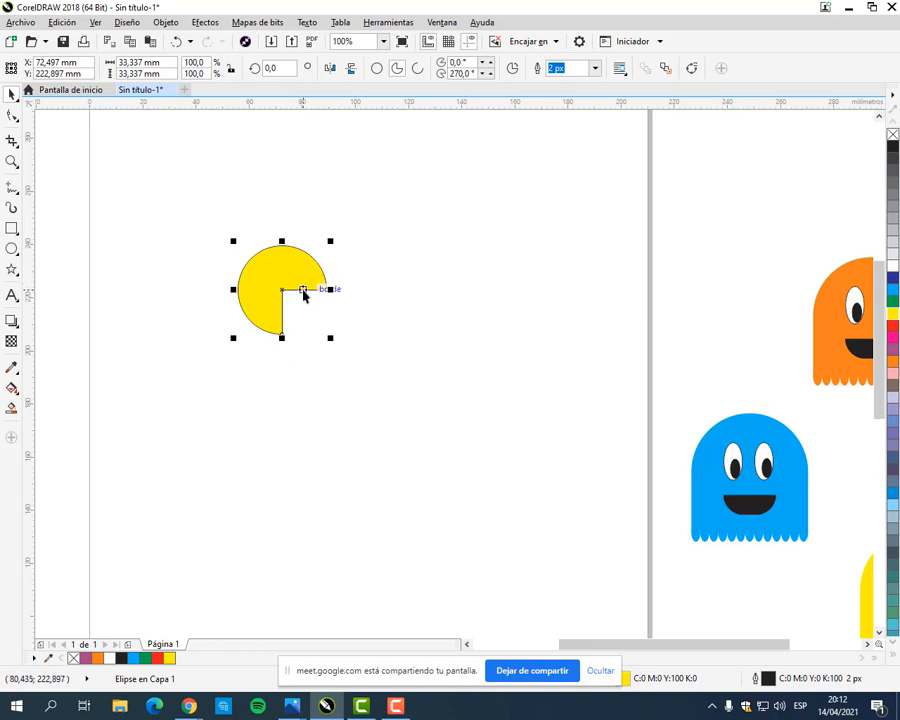
left_click(326, 249)
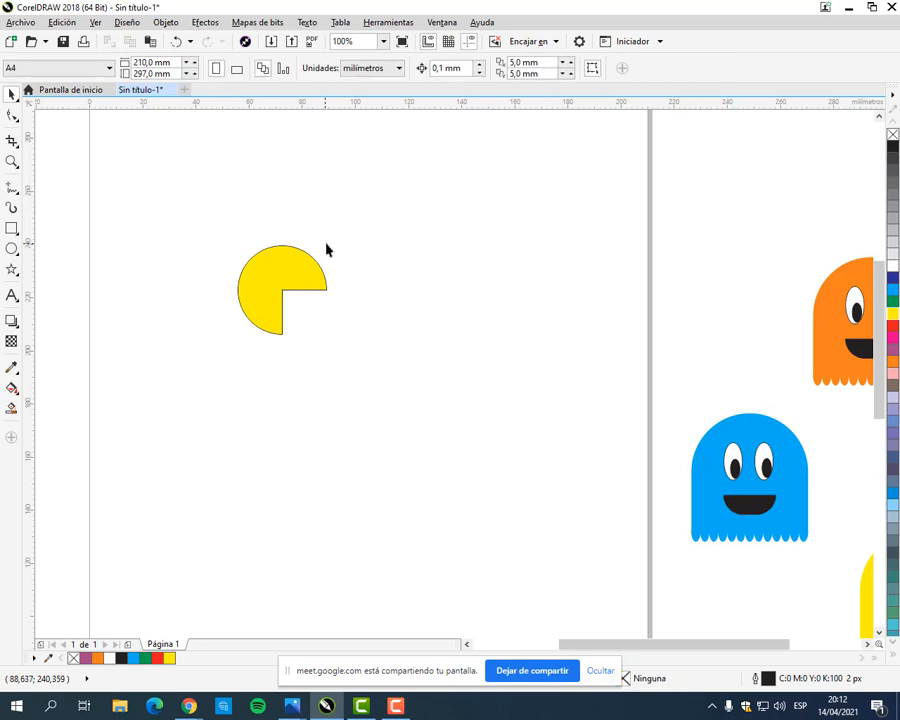
Step: Try stretching the yellow pie shape by its sizing handles, and undo the resizing
left_click(293, 275)
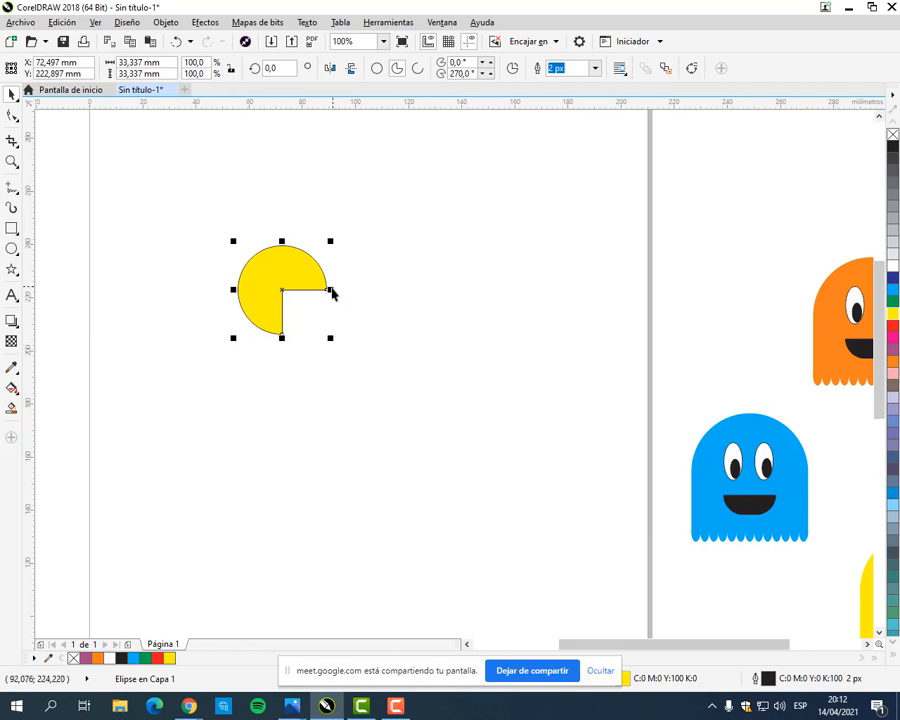
left_click_drag(331, 295, 370, 367)
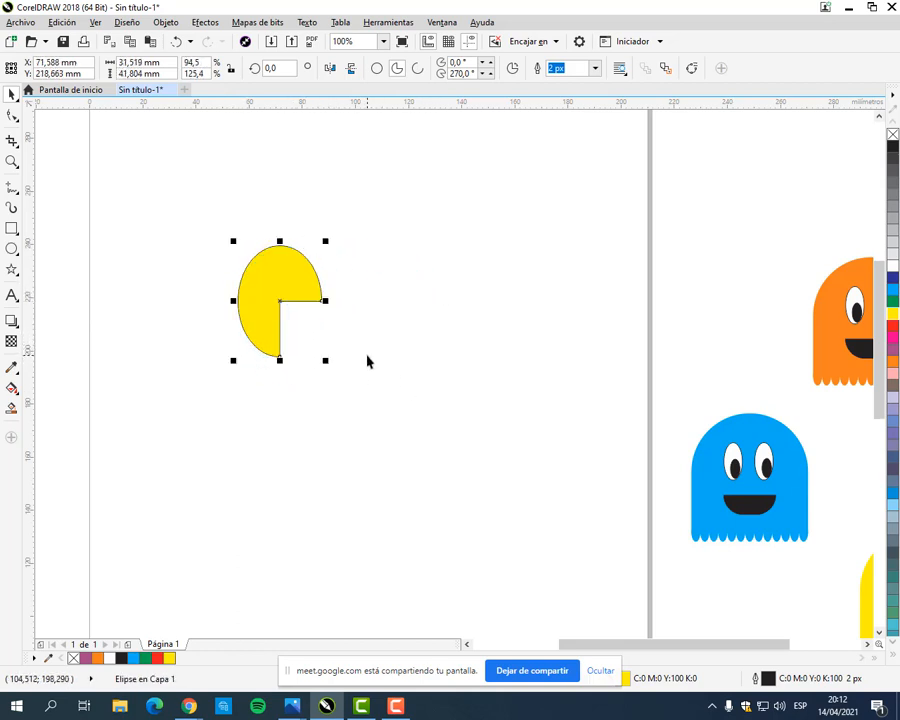
key("ctrl+z")
key("ctrl+z")
left_click(300, 225)
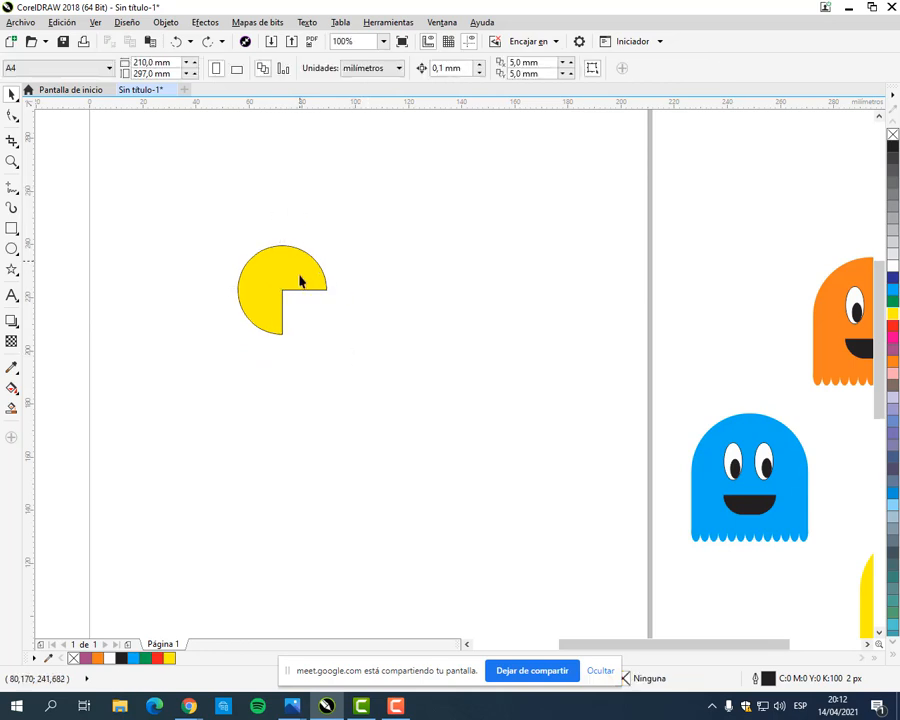
Step: Rotate the yellow pie shape by about 42° so its open mouth faces right
left_click(300, 281)
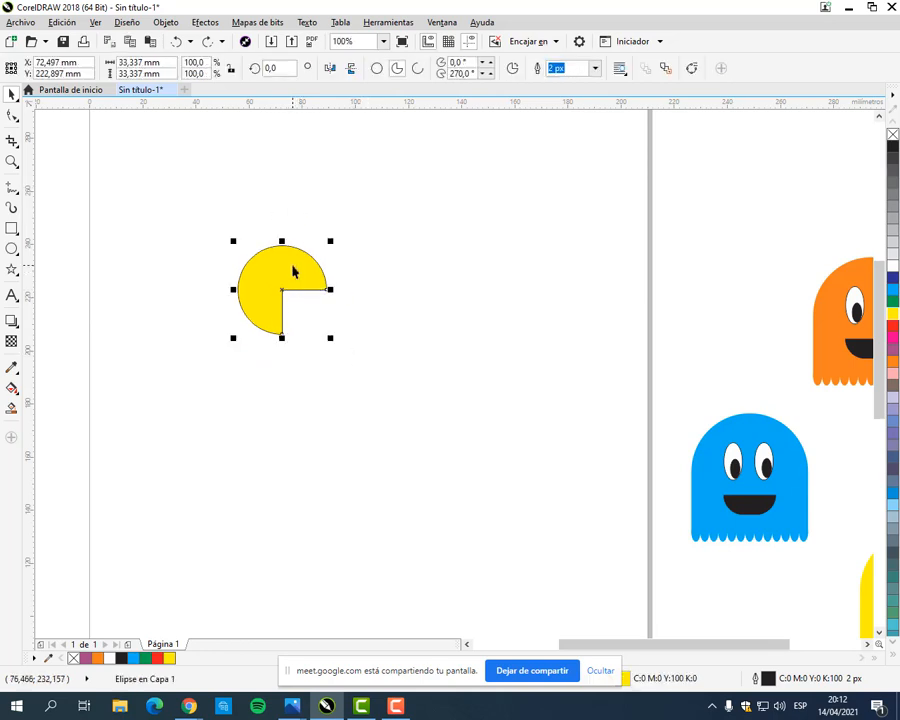
left_click(293, 268)
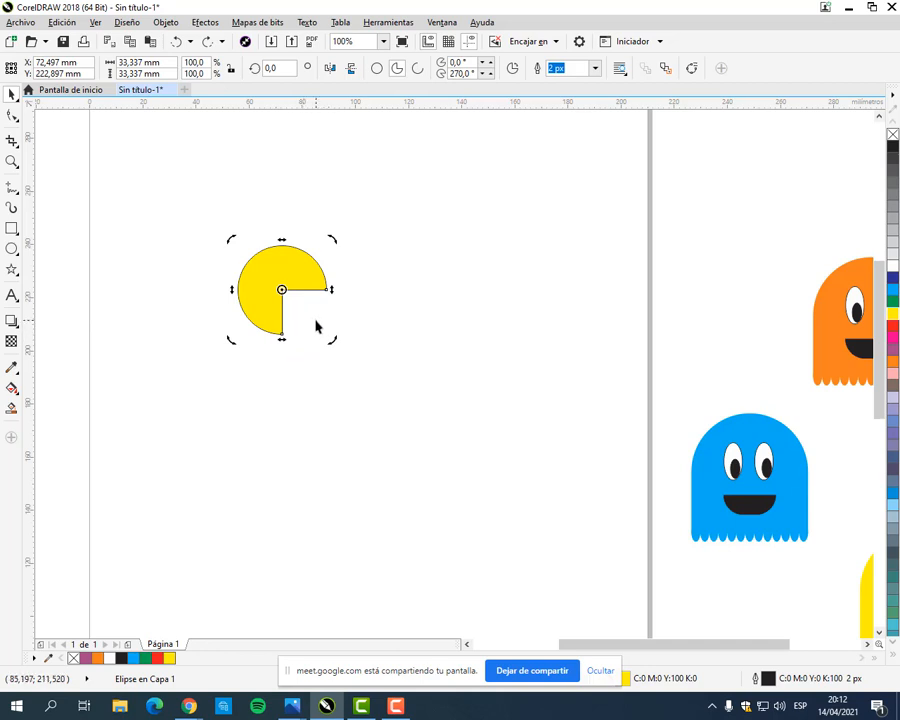
left_click_drag(334, 345, 362, 302)
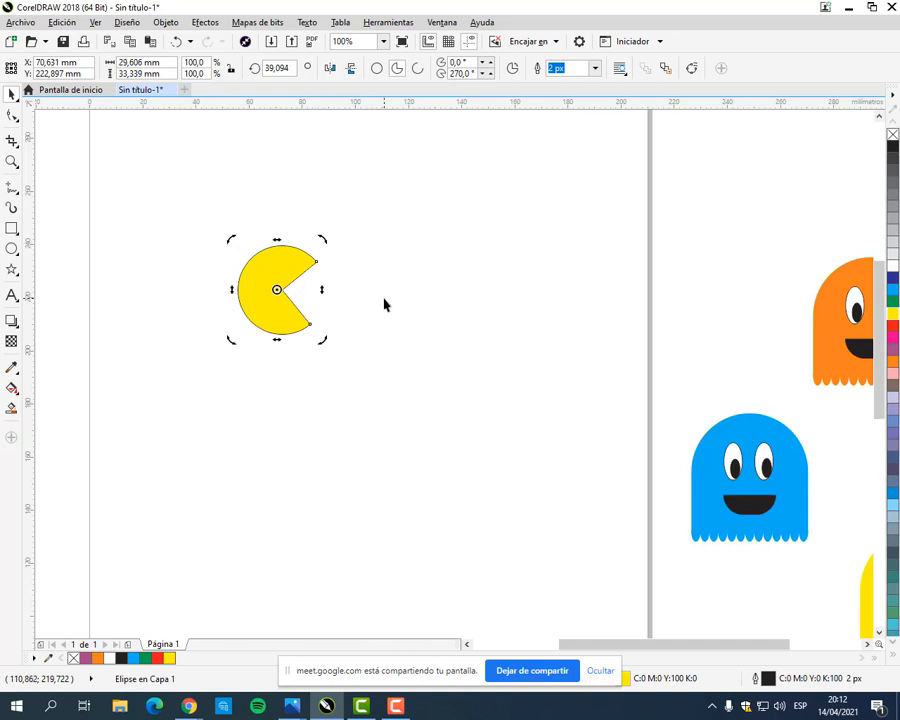
left_click_drag(324, 345, 316, 334)
left_click(392, 347)
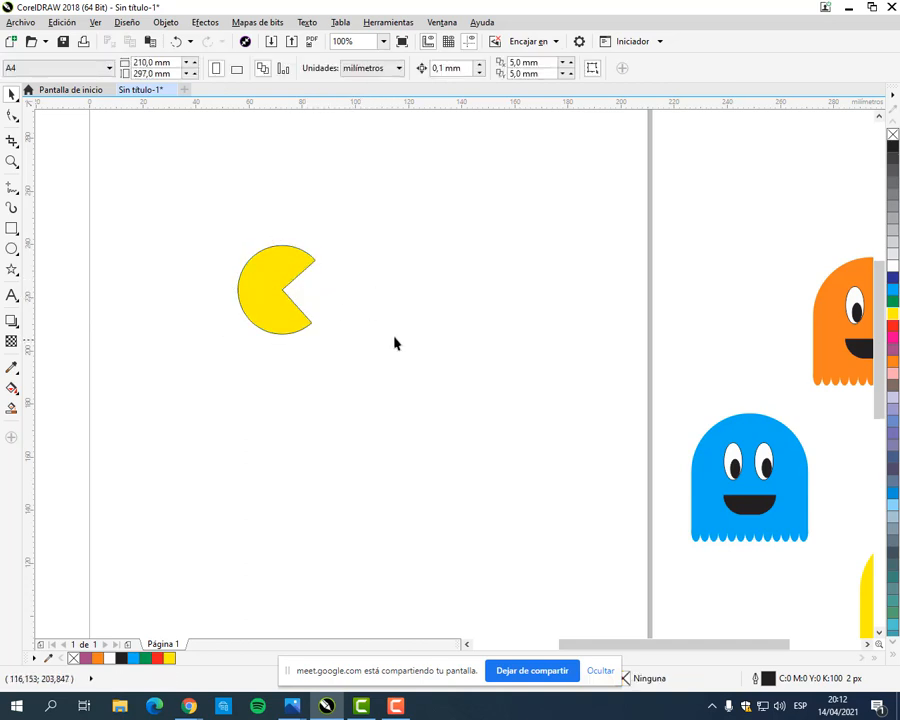
Step: Try skewing the Pac-Man shape horizontally and vertically, and undo both distortions
left_click(297, 262)
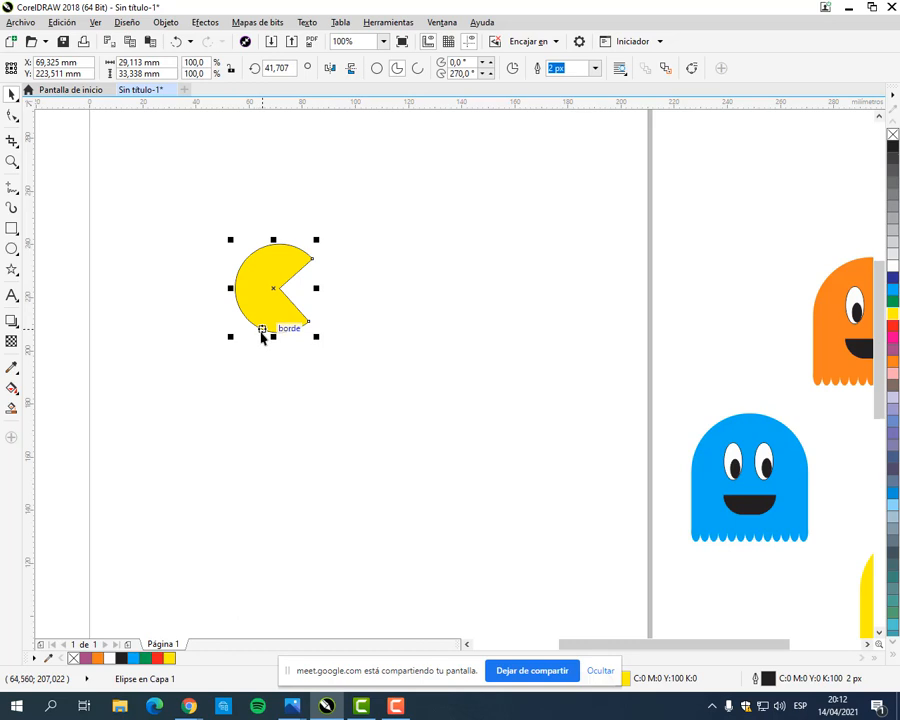
left_click(285, 264)
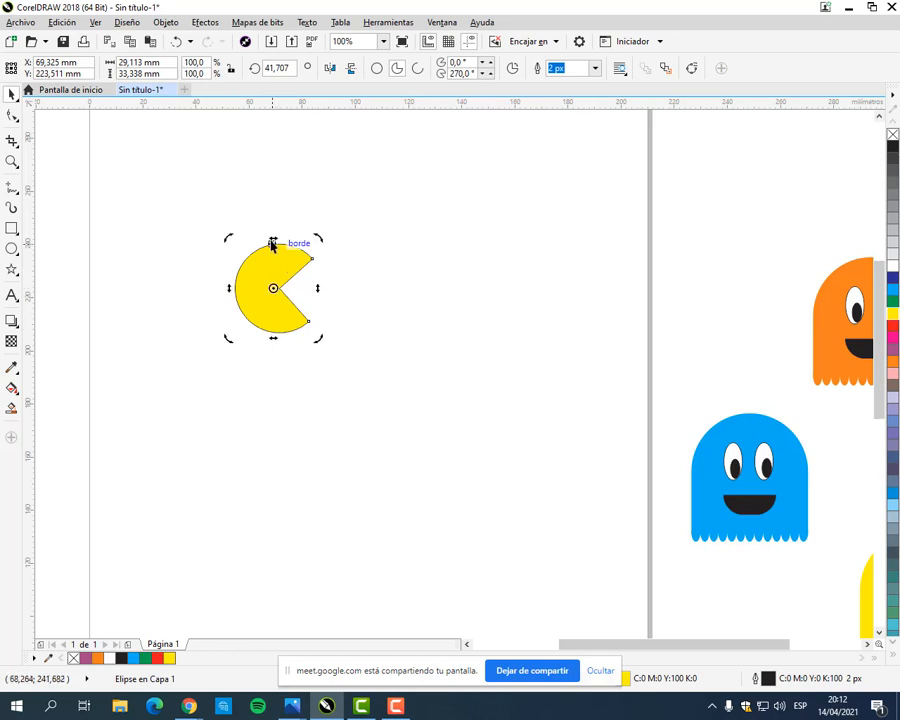
left_click_drag(274, 242, 345, 248)
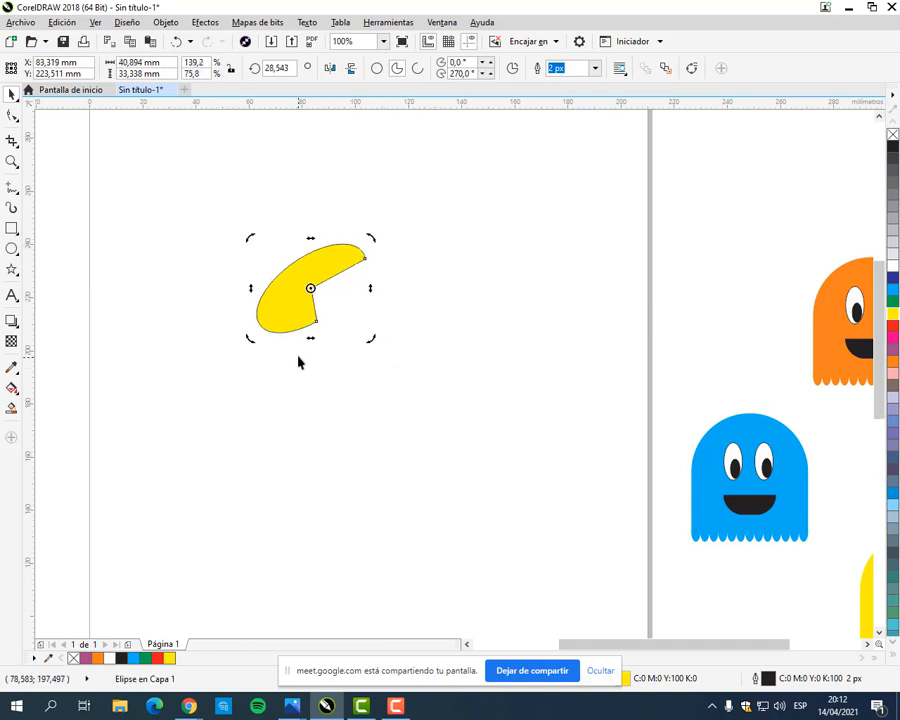
left_click_drag(370, 289, 391, 461)
left_click(296, 190)
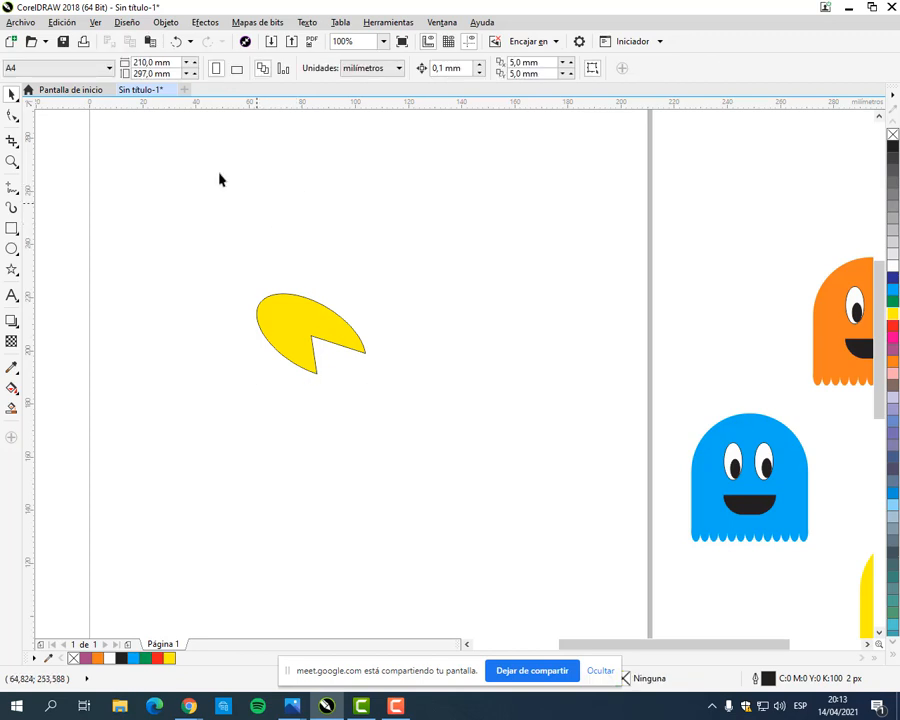
left_click(180, 44)
left_click(180, 44)
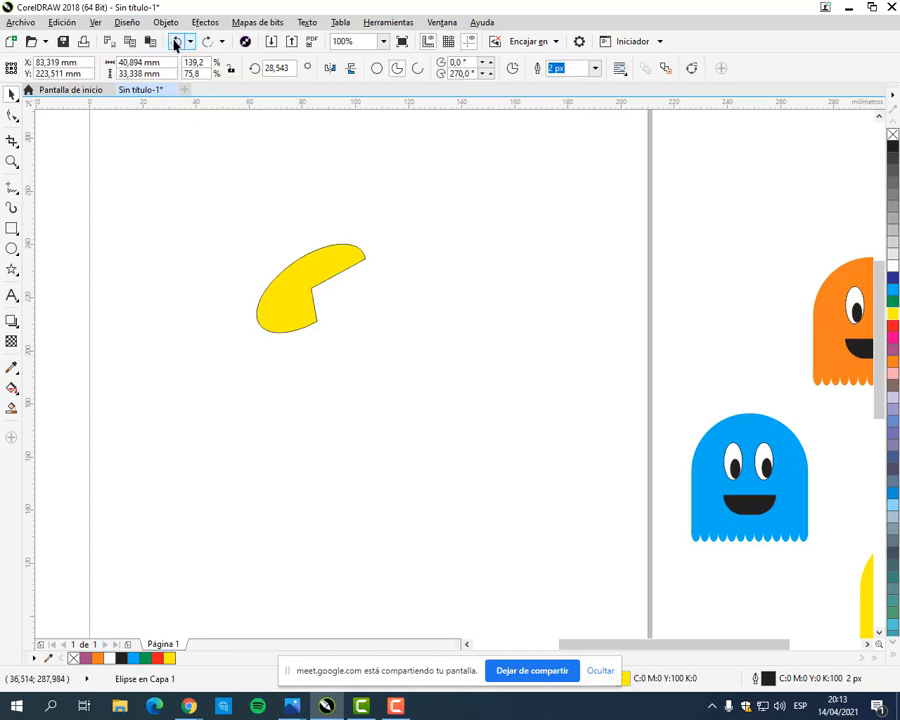
left_click(378, 222)
Step: Draw an eye circle about 4 mm in diameter on Pac-Man's upper half, filled orange (C:0 M:60 Y:100 K:0) and without outline
scroll(288, 275, "up", 2)
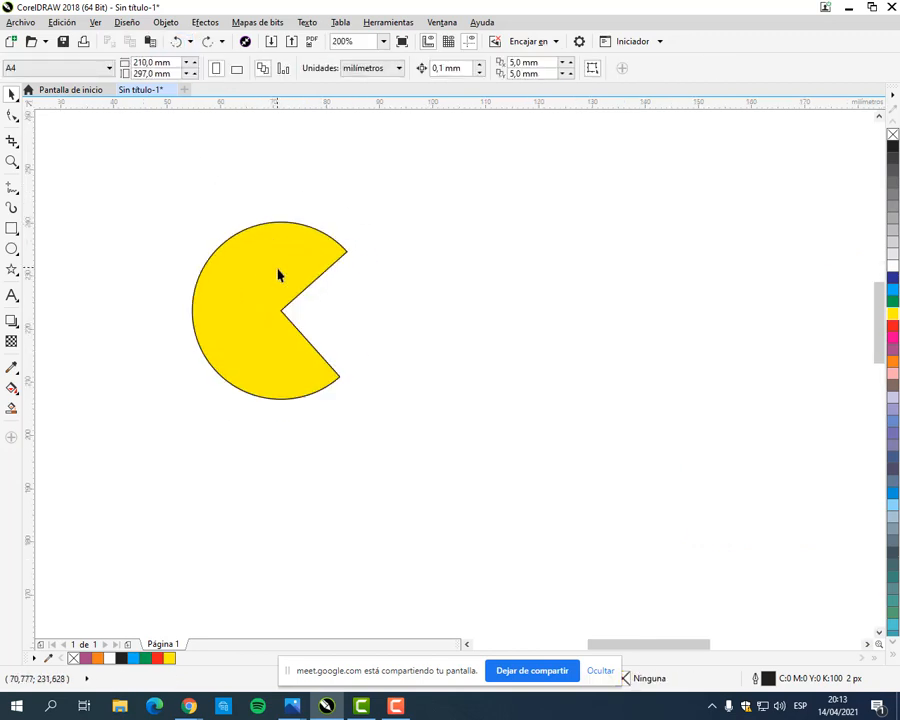
left_click(12, 249)
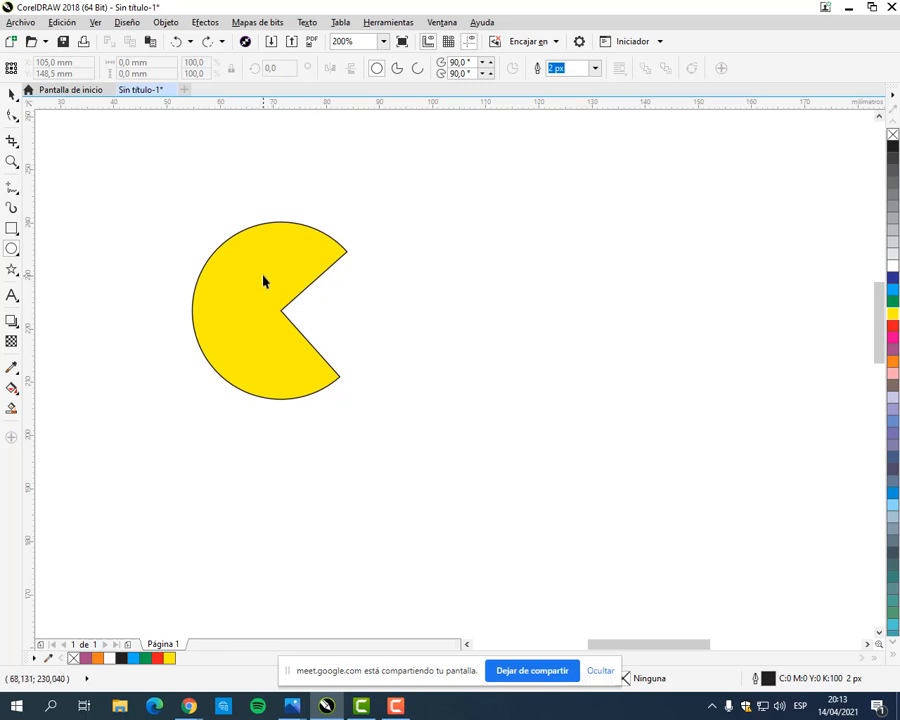
left_click_drag(252, 244, 275, 265)
scroll(271, 274, "up", 2)
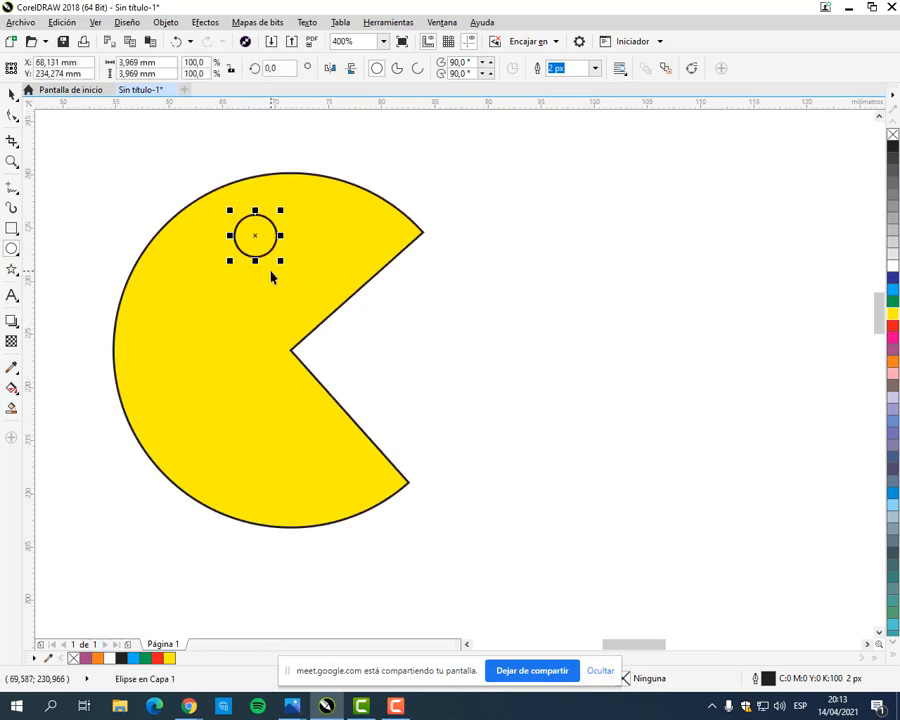
left_click(12, 93)
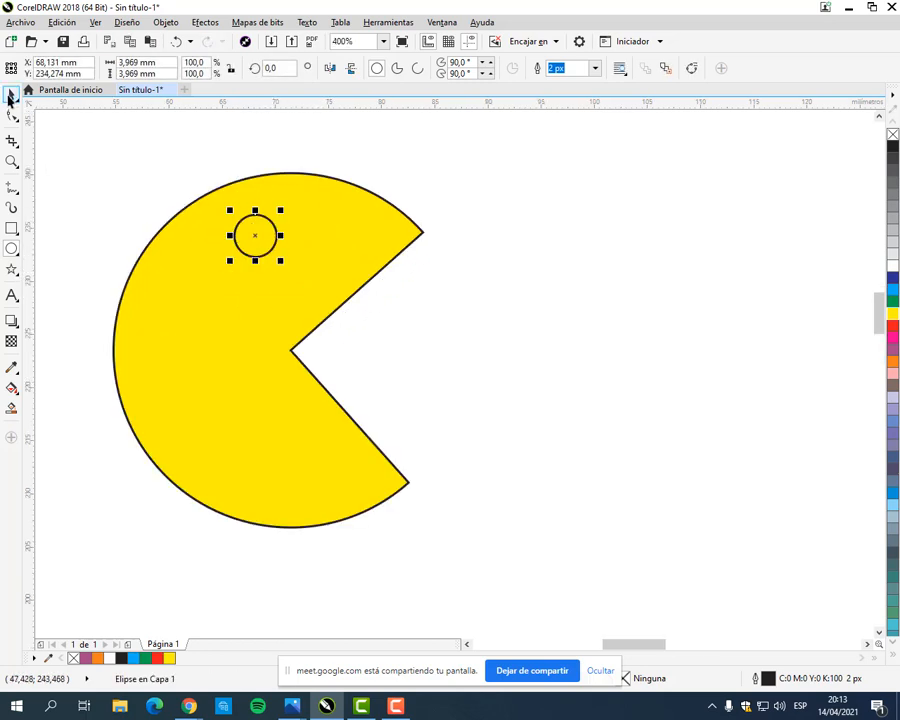
left_click(893, 361)
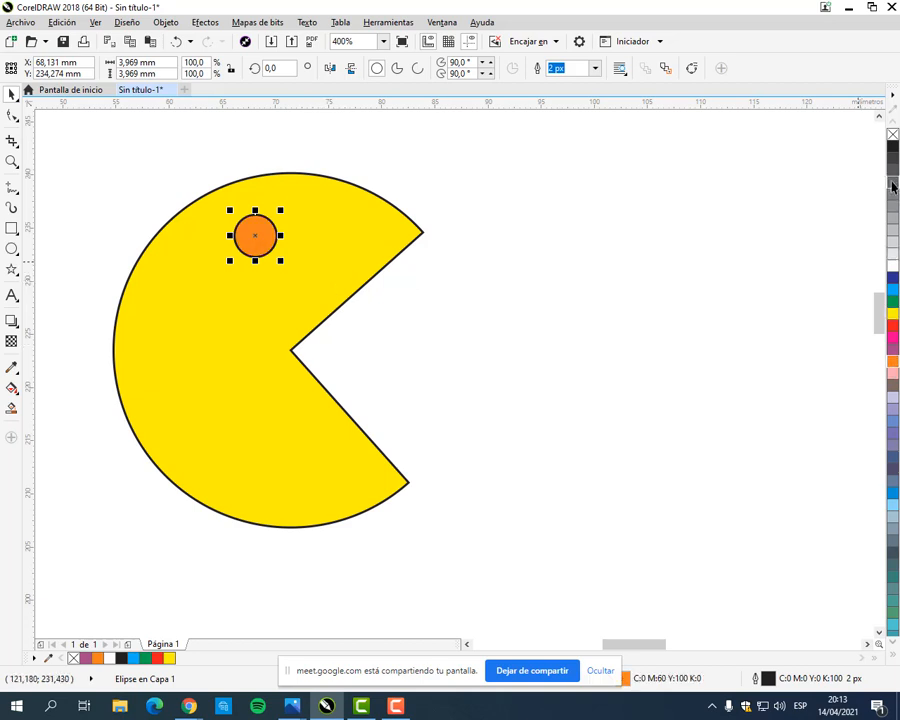
right_click(894, 135)
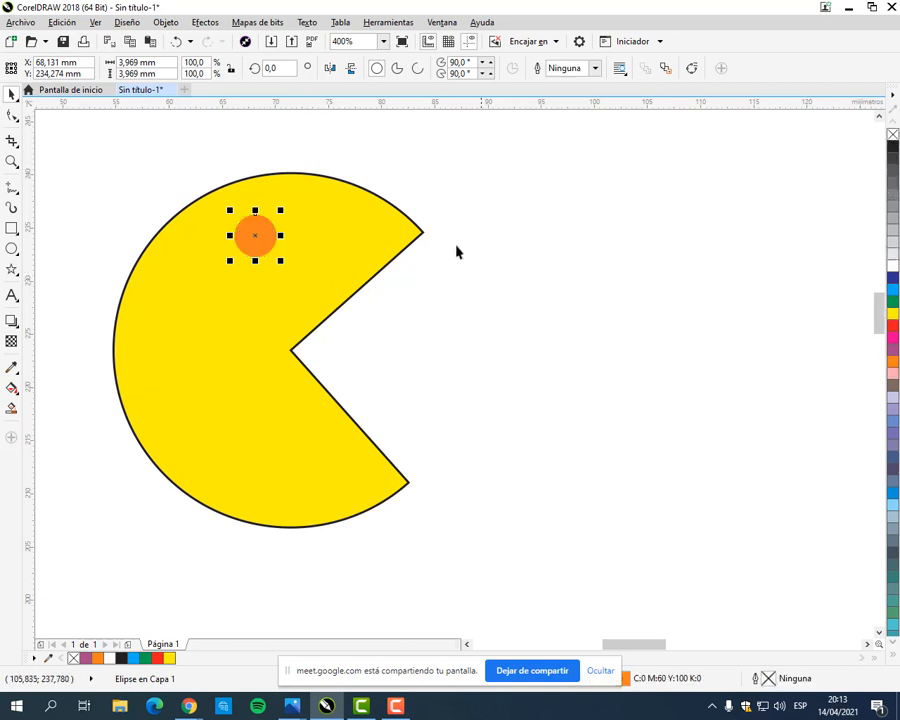
Step: Remove the outline from Pac-Man's yellow body and nudge the orange eye slightly down and to the right
left_click(392, 246)
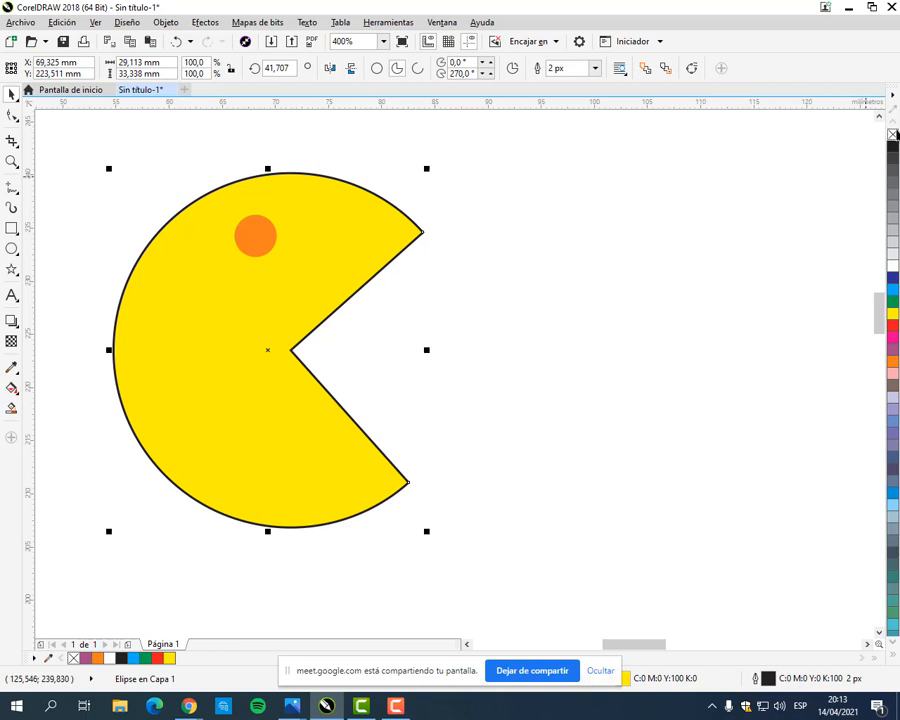
right_click(894, 135)
key("Escape")
left_click(259, 245)
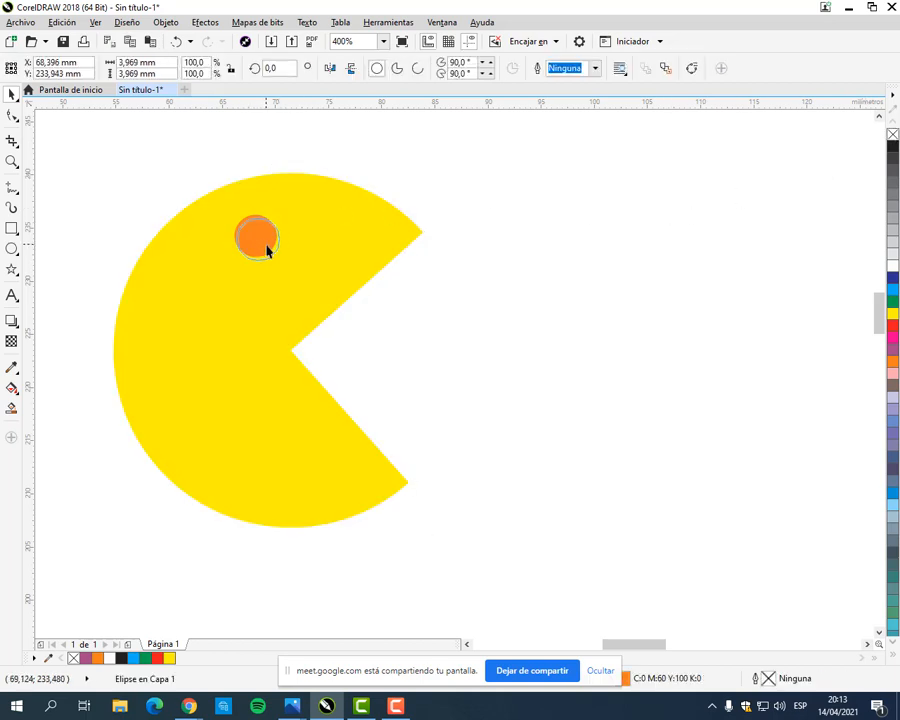
Step: Group Pac-Man's yellow body and orange eye into one object
scroll(380, 316, "down", 2)
key("ctrl+a")
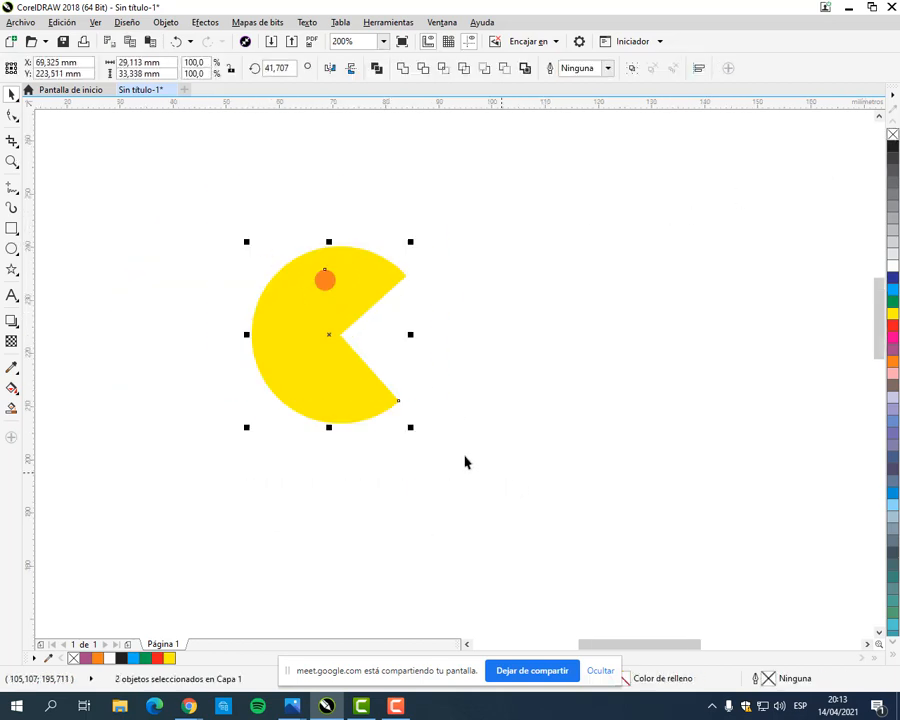
right_click(333, 327)
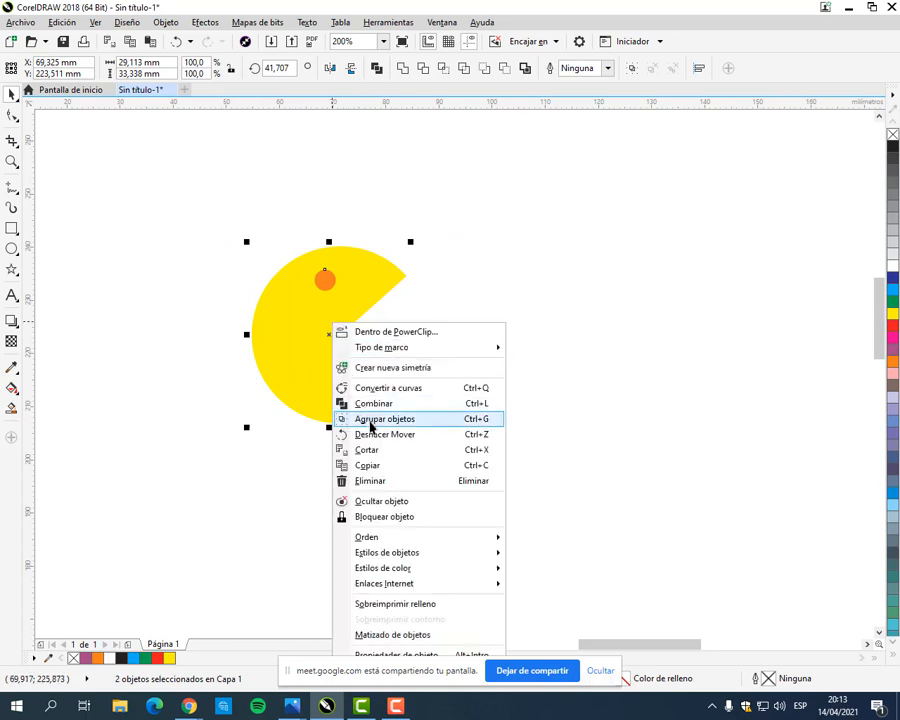
left_click(370, 425)
left_click(458, 320)
Step: Move the grouped Pac-Man off the page beside the orange ghost and enlarge it to about 41 × 47 mm
scroll(444, 336, "down", 2)
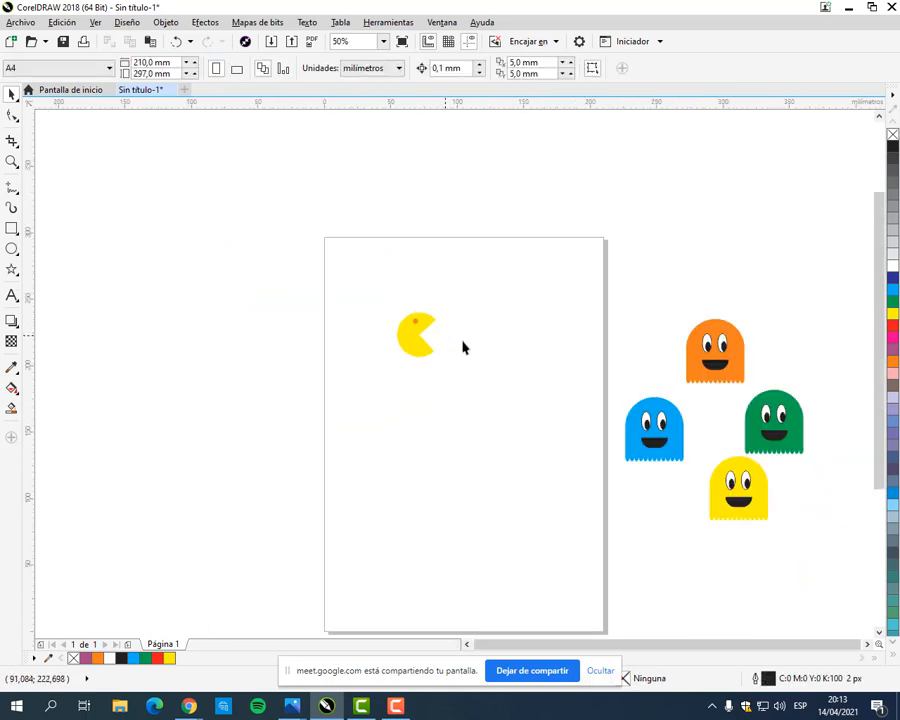
left_click_drag(306, 300, 566, 342)
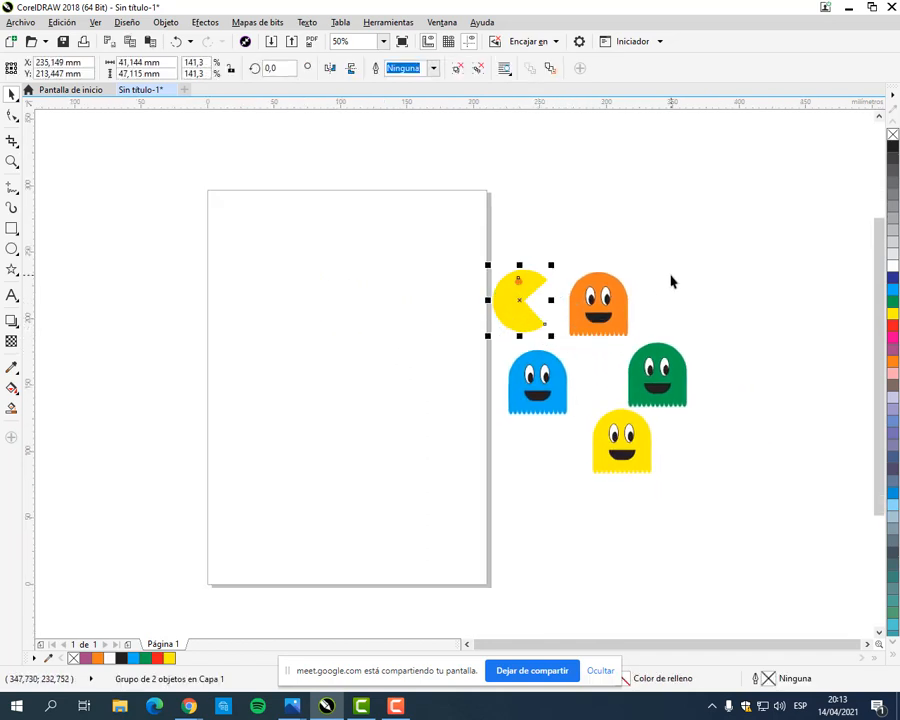
left_click(671, 281)
left_click_drag(519, 310, 524, 310)
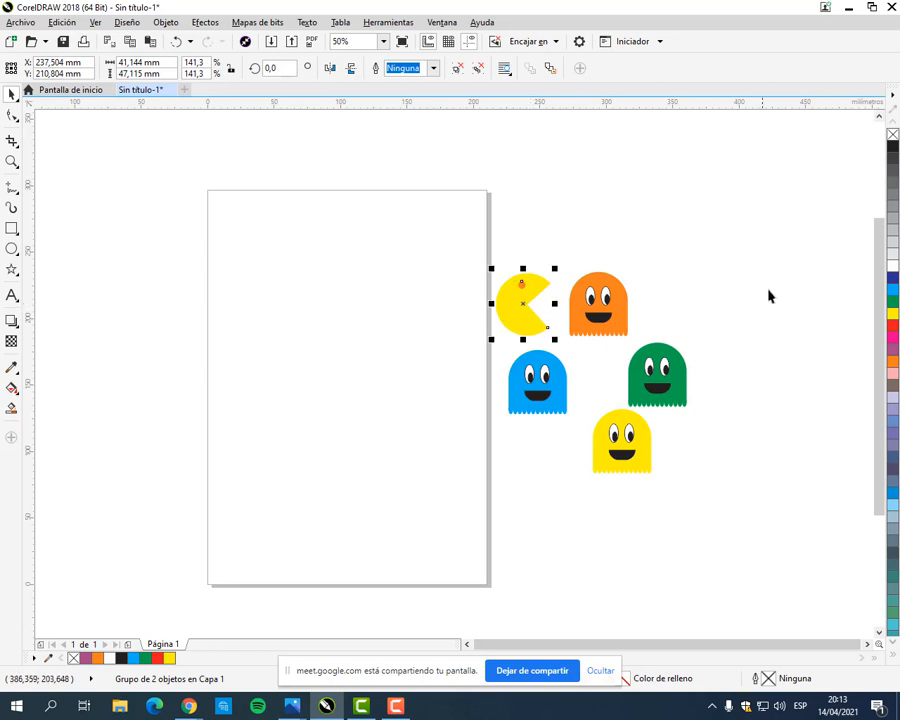
Step: Enlarge Pac-Man and the four ghosts together to about 127 % beside the page
left_click_drag(477, 237, 760, 536)
left_click_drag(622, 305, 680, 235)
left_click(724, 160)
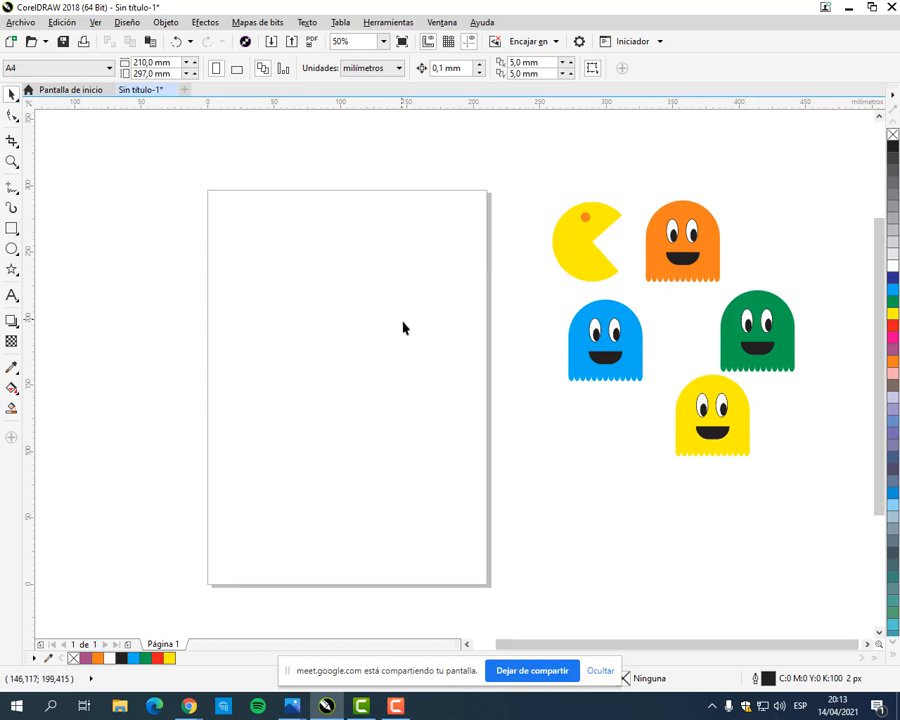
Step: Switch to the browser to check the Pac-Man maze in MANUAL COREL.pdf, and return to CorelDRAW
mouse_move(189, 706)
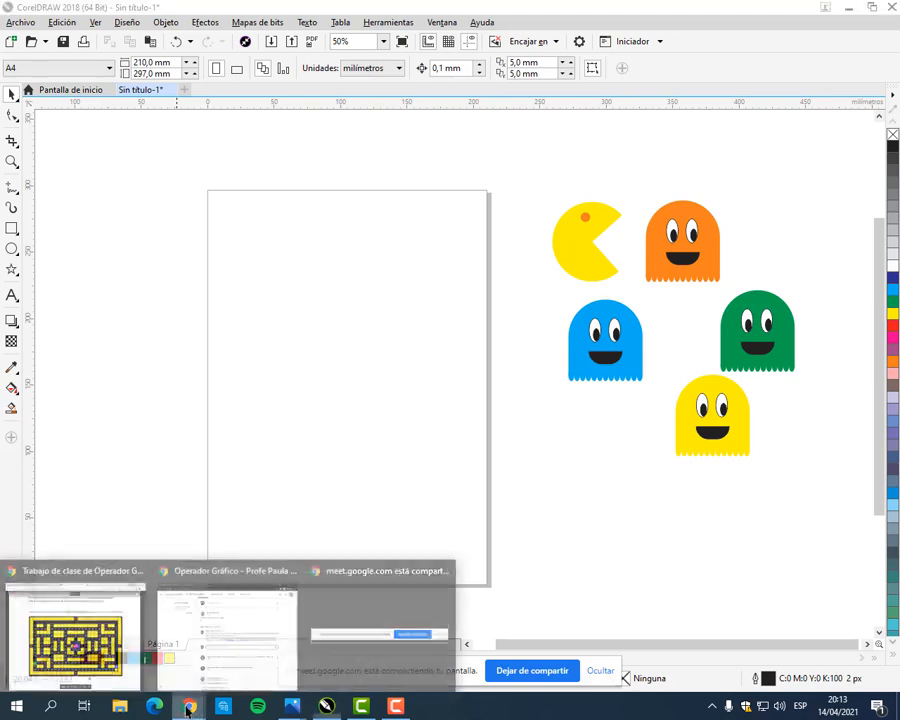
left_click(100, 620)
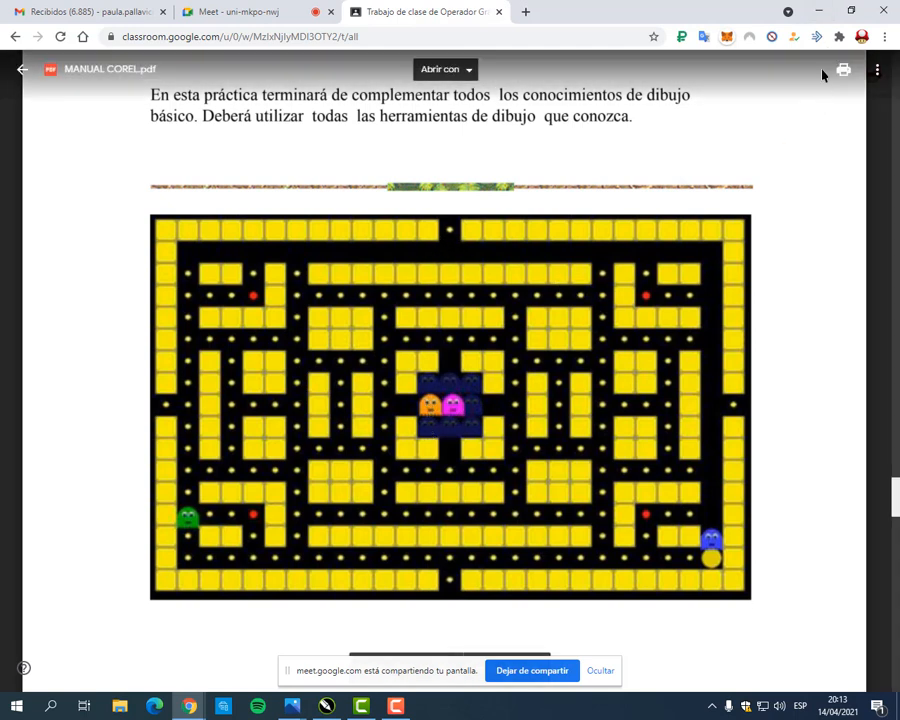
left_click(818, 12)
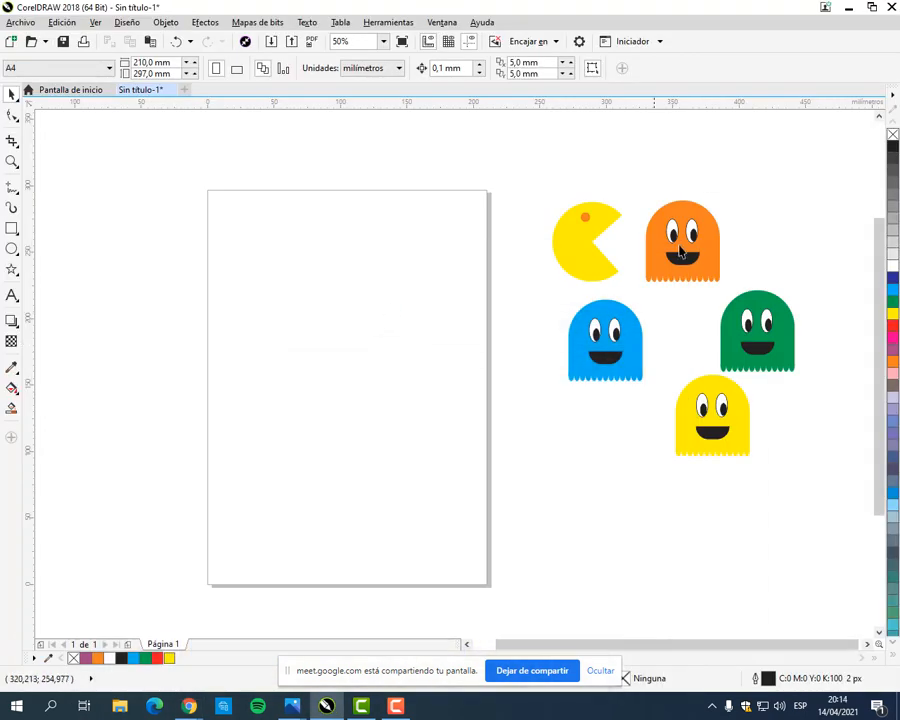
Step: Arrange Pac-Man and the orange ghost in an upper row, with the blue, yellow and green ghosts in a row beneath them
left_click(716, 235)
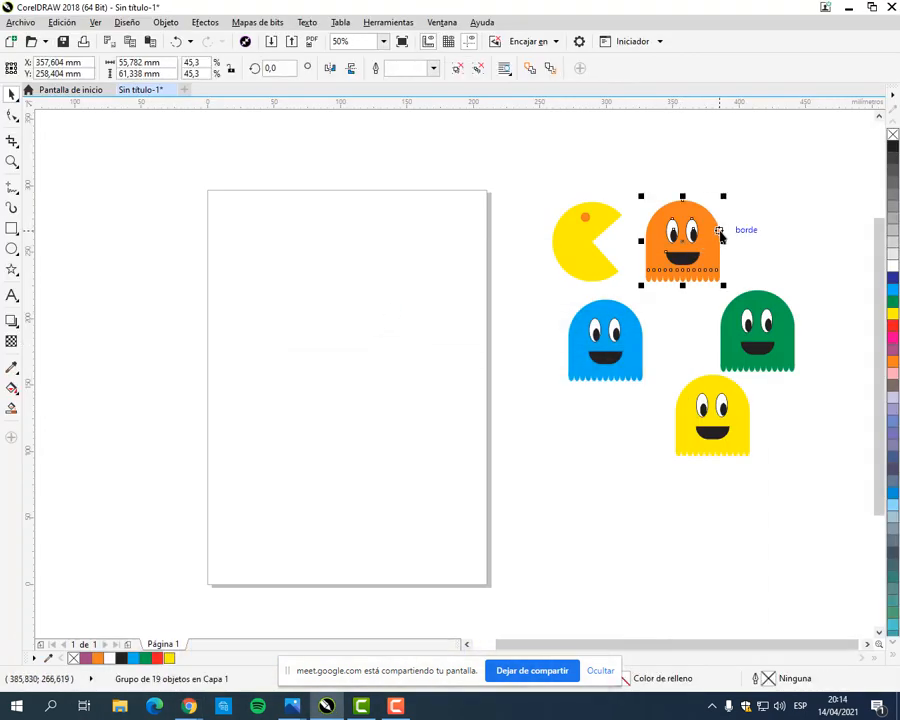
left_click(811, 241)
left_click_drag(592, 233, 599, 234)
left_click(642, 151)
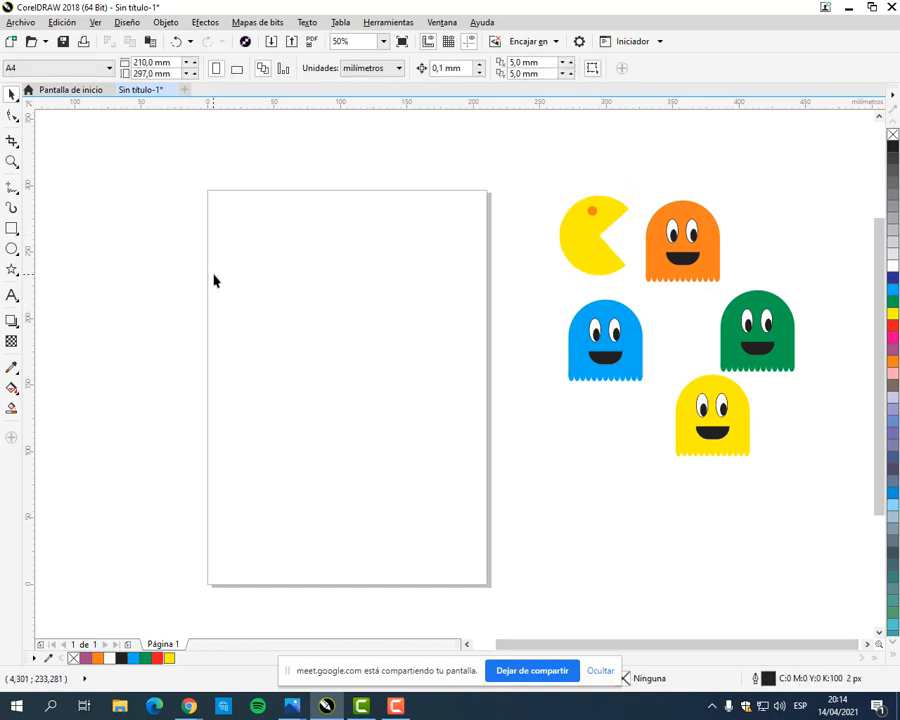
left_click_drag(615, 256, 618, 271)
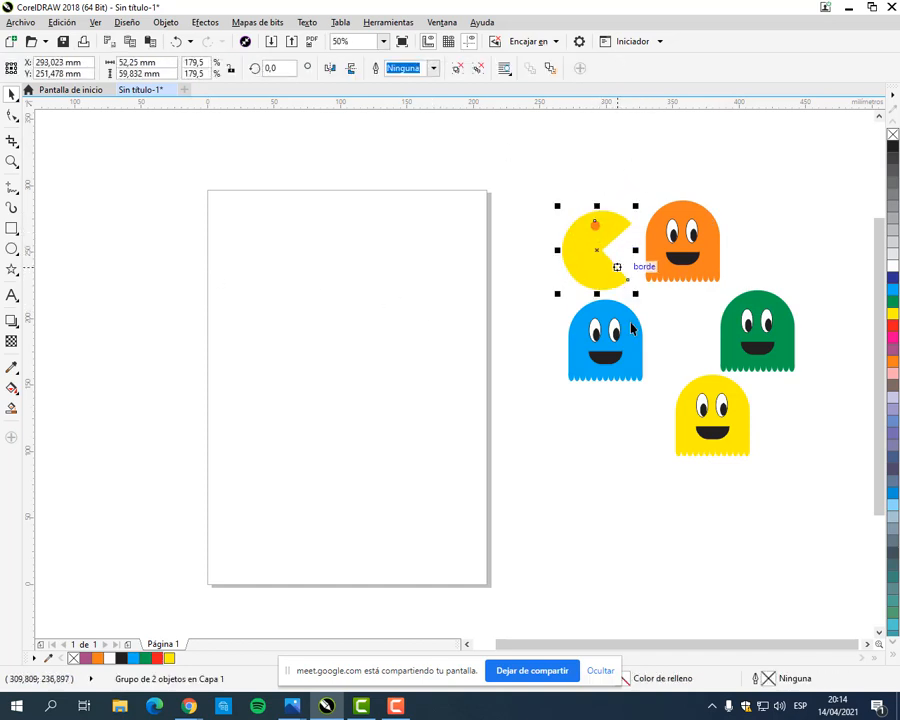
left_click_drag(635, 345, 631, 377)
left_click_drag(729, 427, 696, 385)
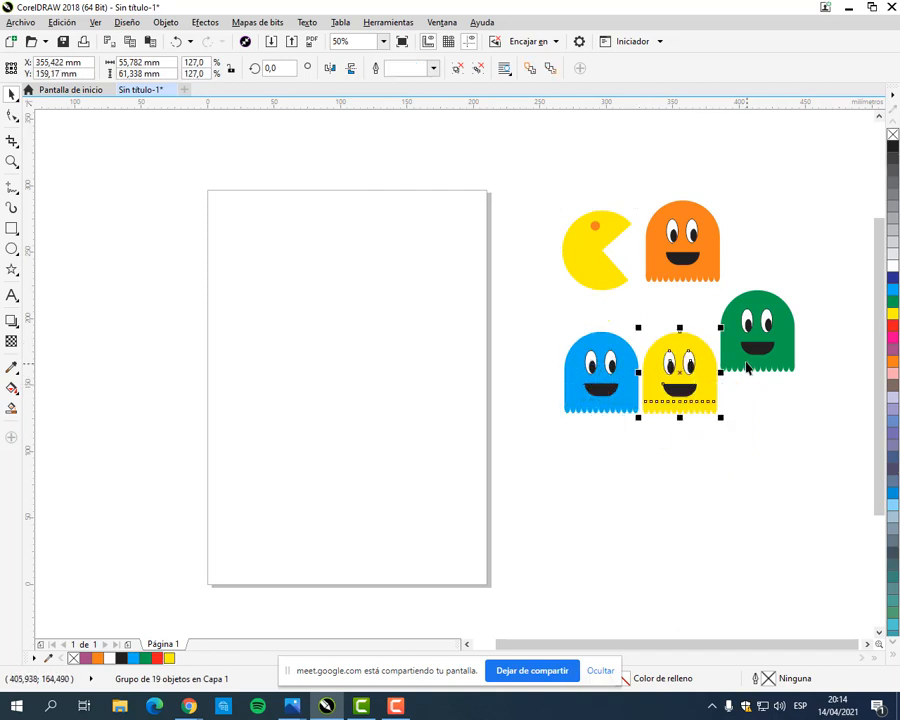
left_click_drag(760, 335, 781, 380)
left_click_drag(688, 275, 736, 281)
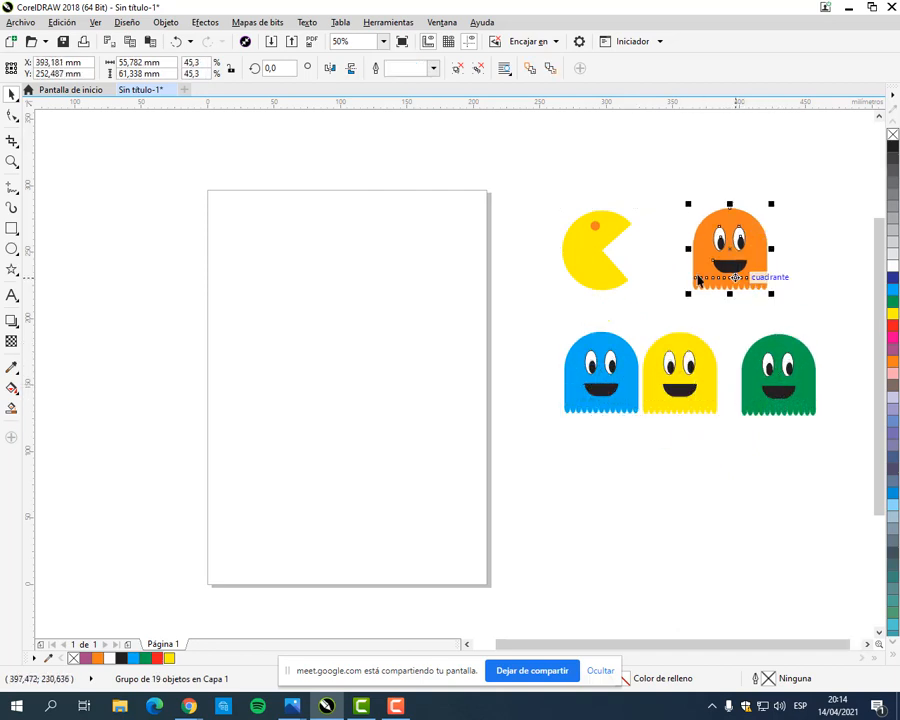
left_click_drag(629, 283, 663, 282)
left_click(621, 187)
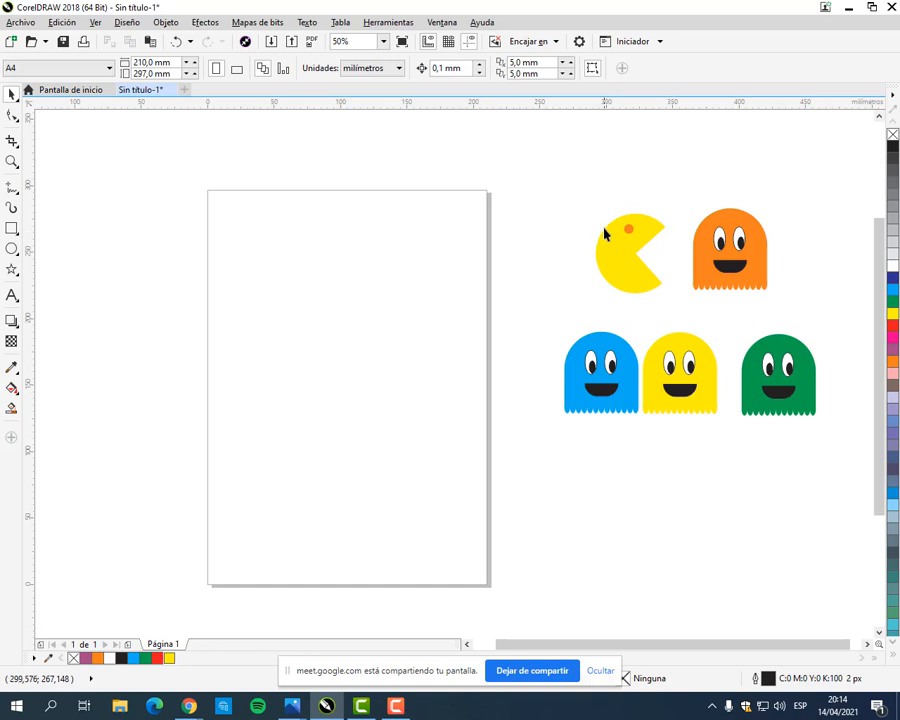
Step: Switch to the browser to examine the characters in the MANUAL COREL.pdf maze, and return to CorelDRAW
left_click(734, 238)
left_click(425, 252)
mouse_move(189, 706)
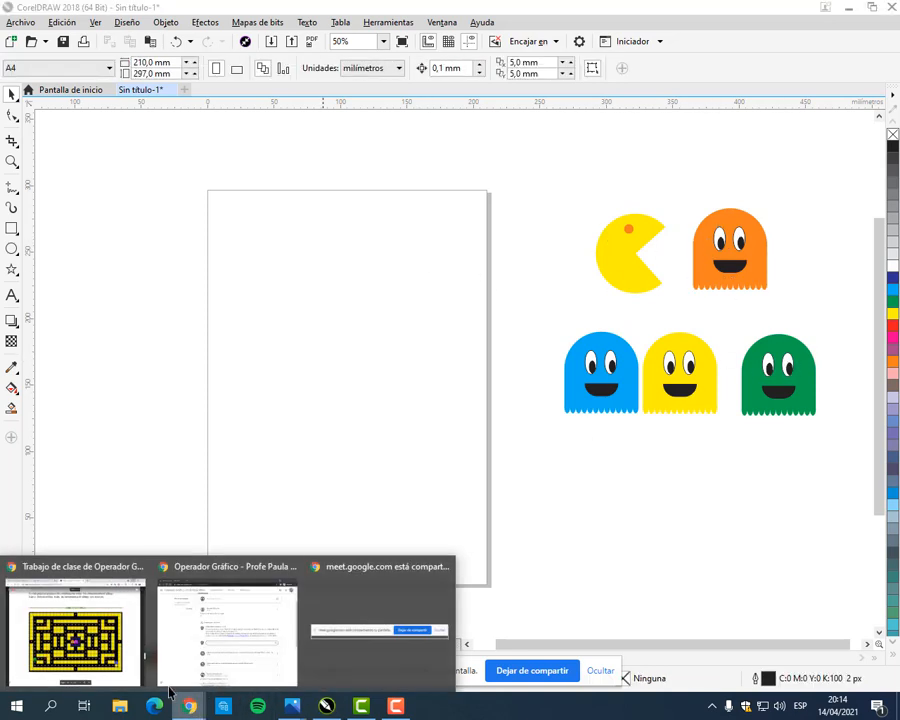
left_click(120, 643)
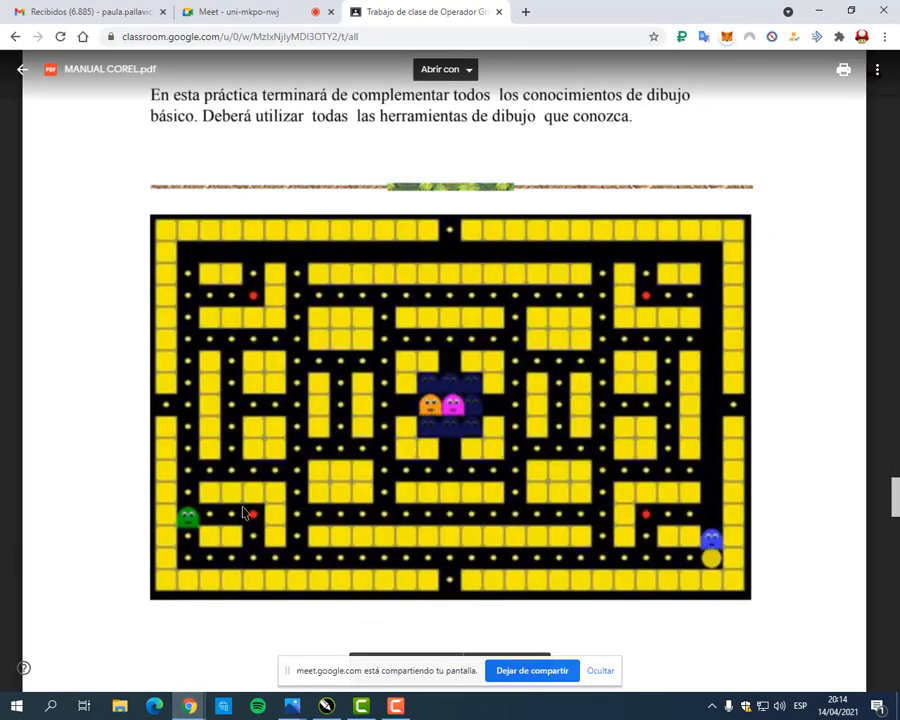
left_click(818, 10)
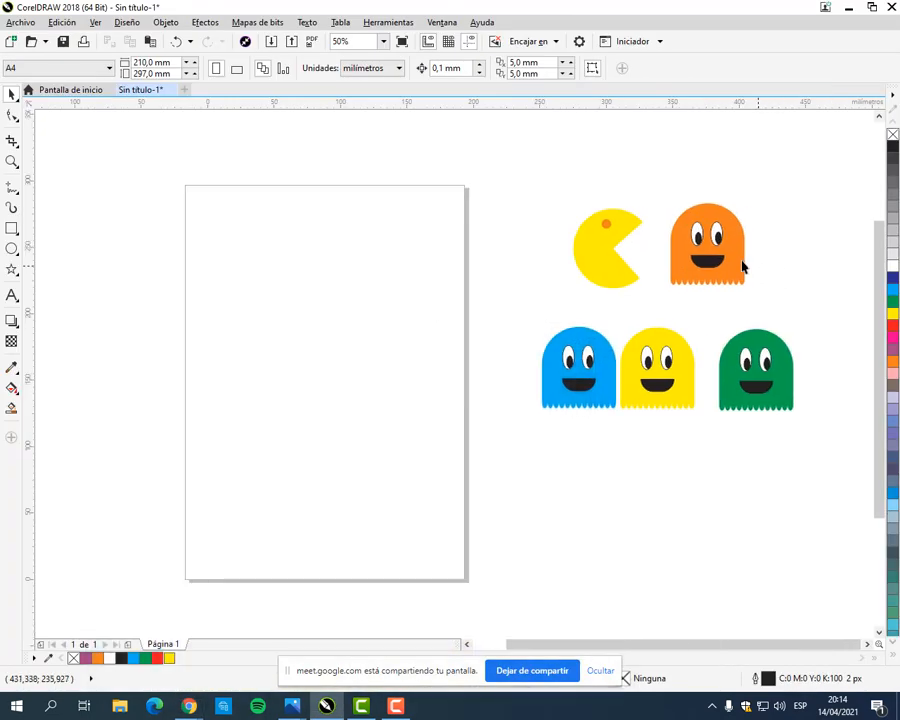
Step: Remove the outlines from the orange, green, yellow and blue ghosts
scroll(743, 267, "up", 2)
left_click(586, 248)
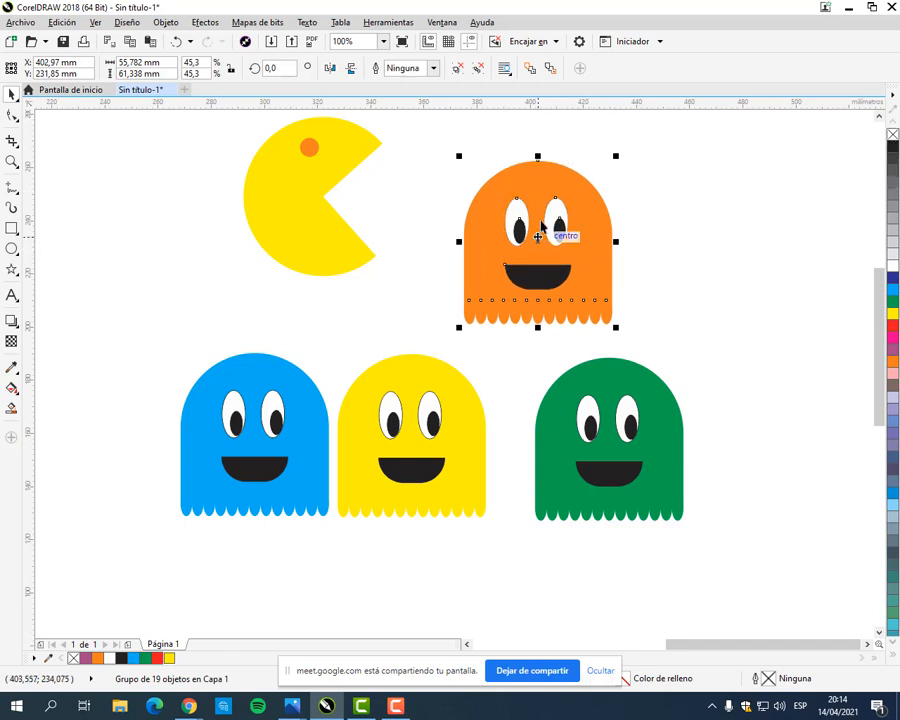
left_click(645, 398)
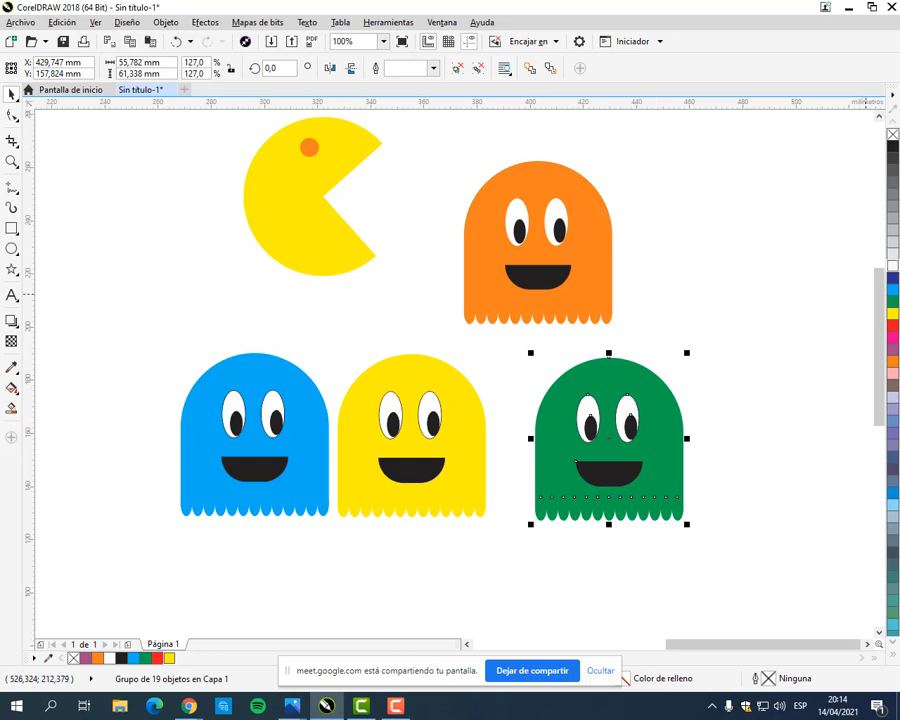
right_click(892, 135)
left_click(455, 380)
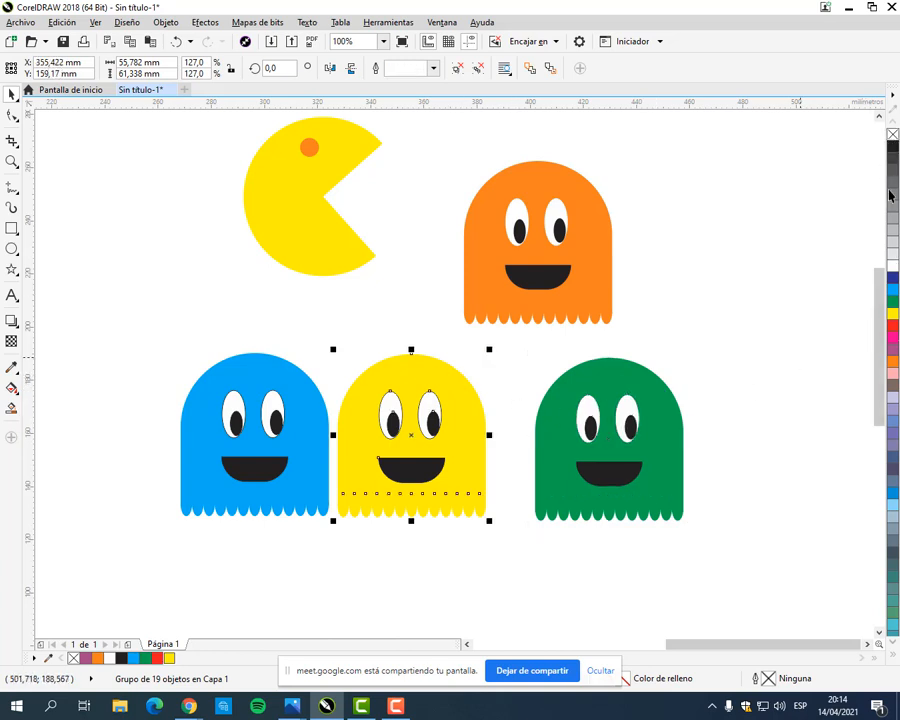
right_click(892, 135)
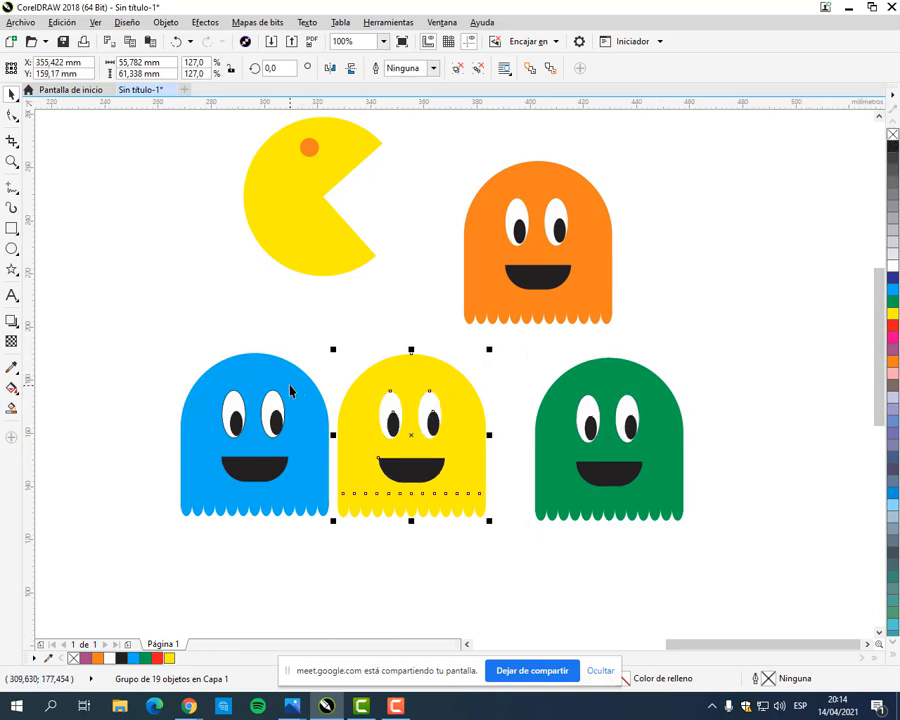
left_click(232, 380)
right_click(892, 135)
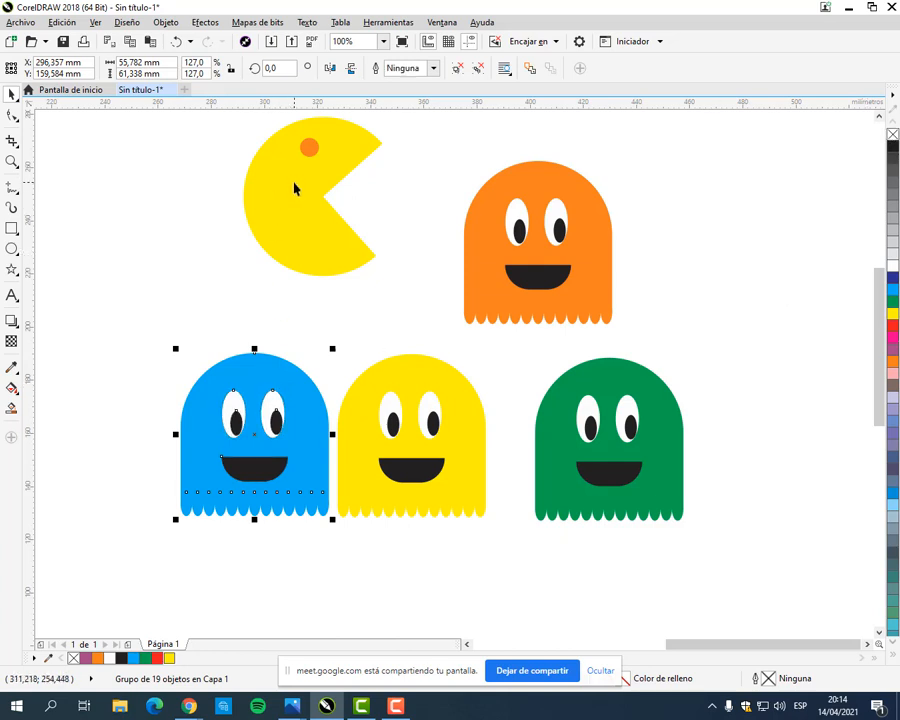
Step: Try a green outline on the grouped Pac-Man, inspect it up close, and remove it again
left_click(303, 148)
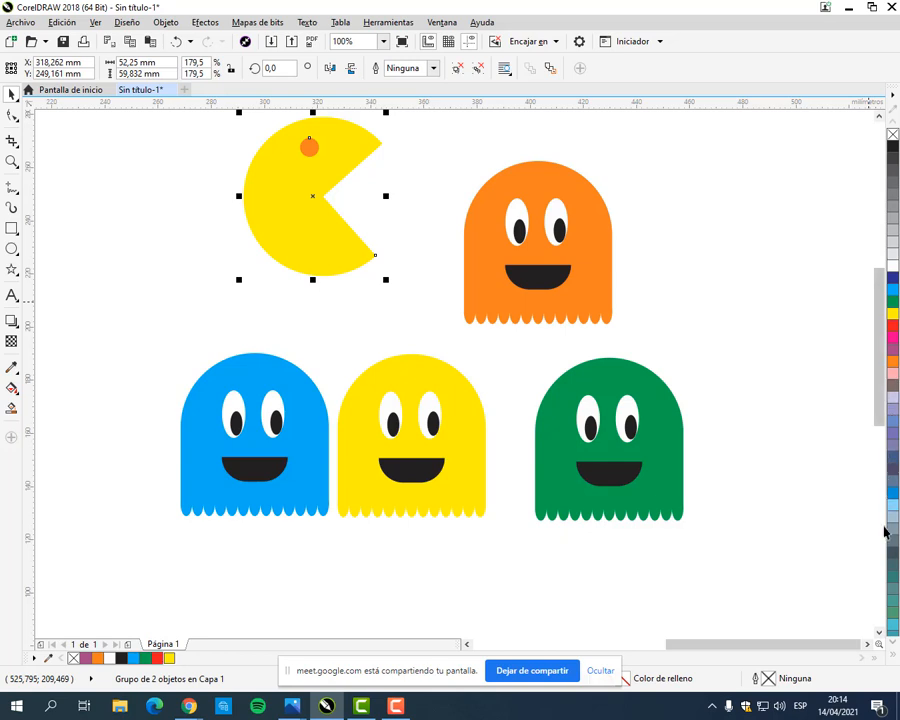
right_click(892, 301)
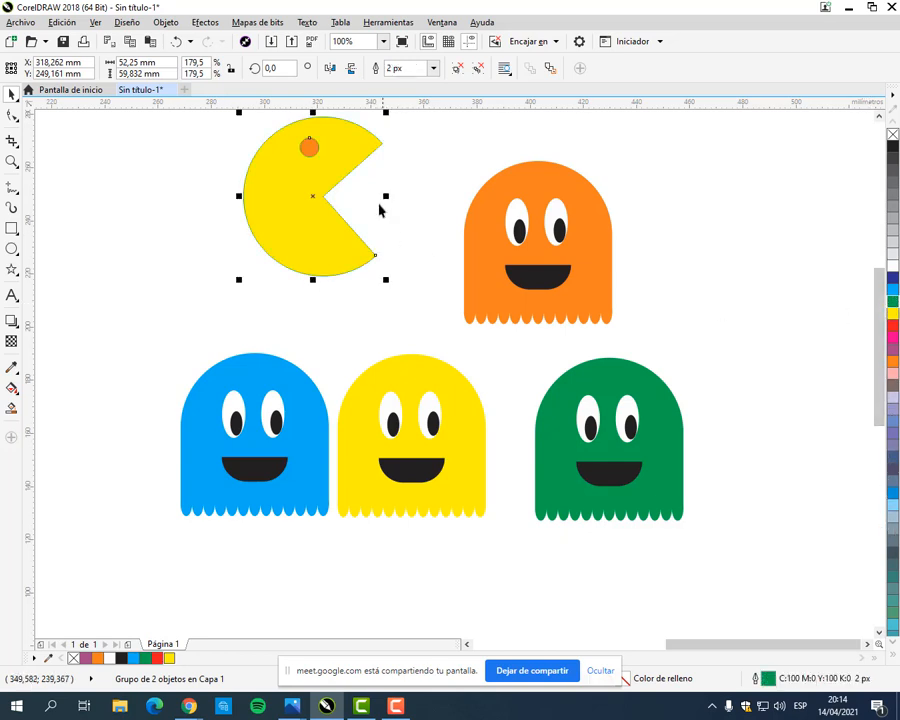
scroll(305, 139, "up", 3)
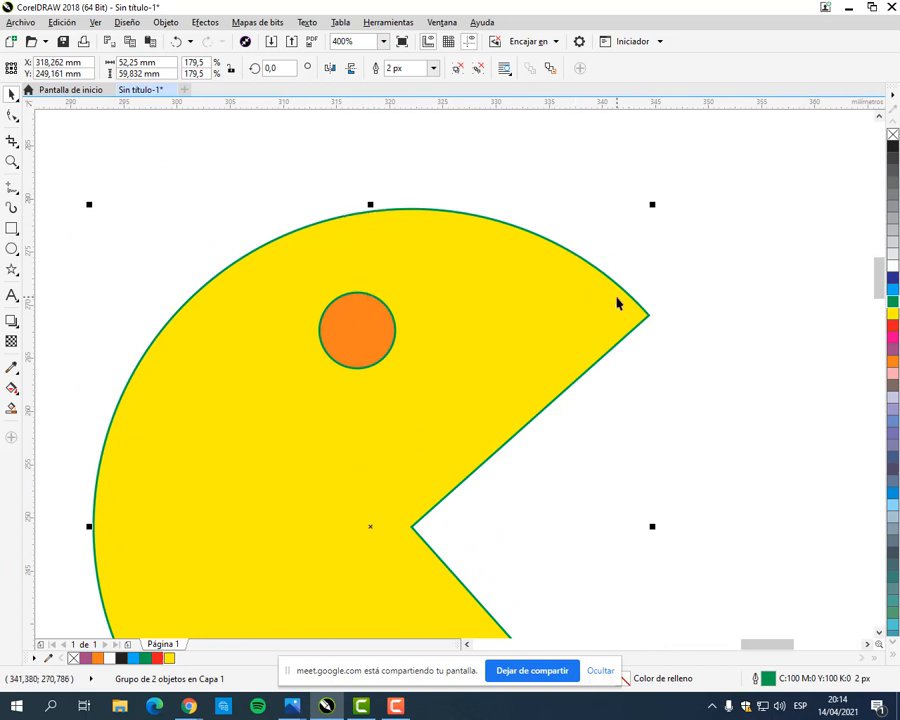
scroll(617, 303, "down", 3)
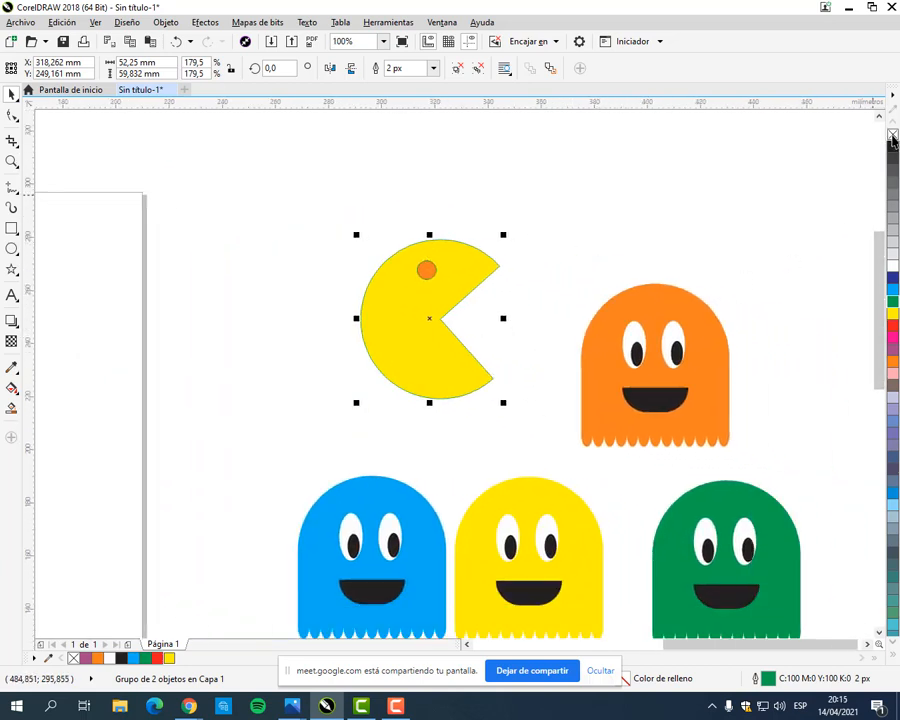
right_click(893, 136)
Step: Move Pac-Man and the orange ghost down, close above the row of blue, yellow and green ghosts
left_click(710, 234)
left_click_drag(698, 304, 709, 198)
left_click_drag(471, 264, 487, 320)
left_click(573, 271)
left_click(665, 264)
left_click_drag(665, 264, 656, 274)
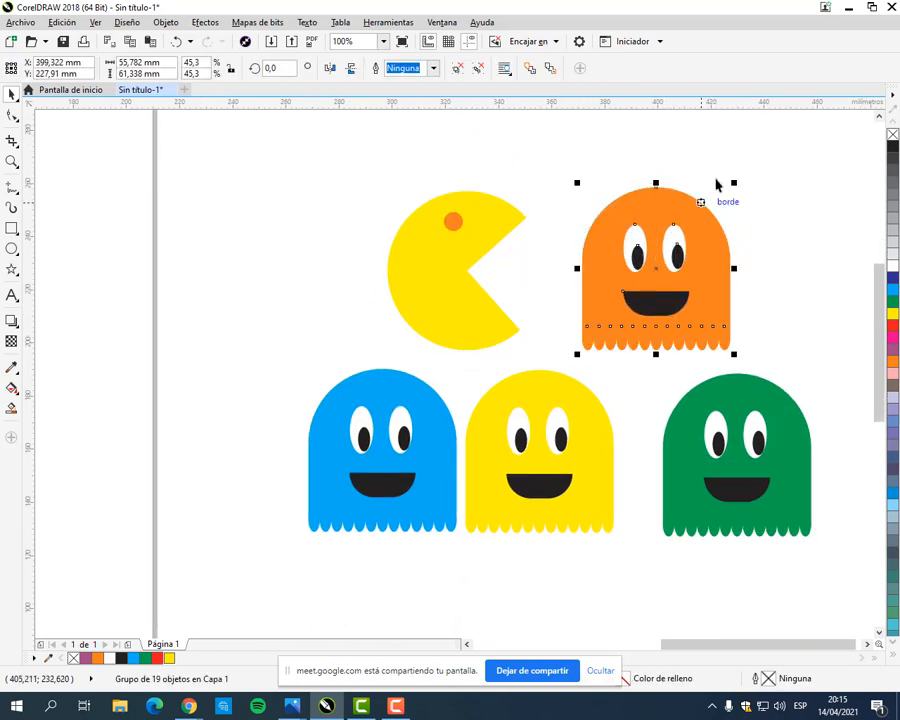
left_click(716, 184)
scroll(693, 257, "down", 3)
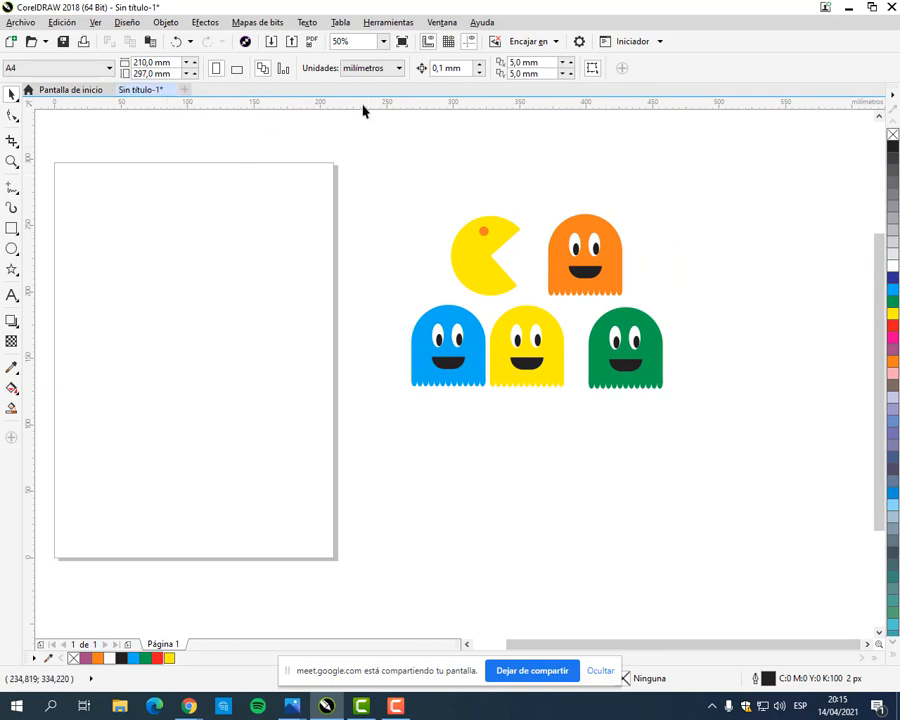
Step: Save the drawing as Pacman in CDR format in the CorelDraw folder of Curso Operador Grafico
left_click(20, 23)
left_click(261, 5)
left_click(20, 22)
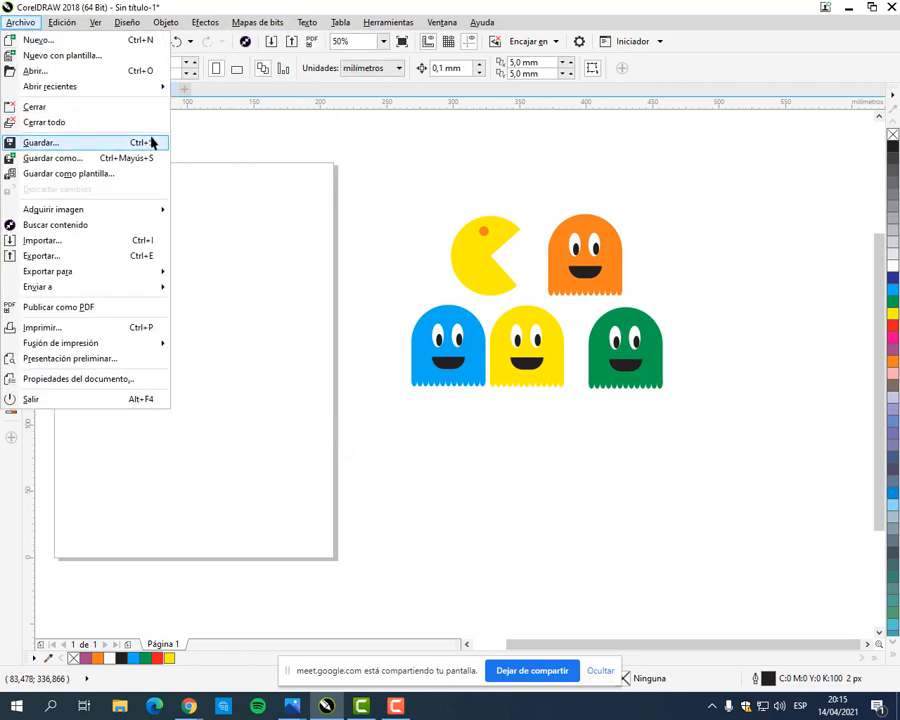
left_click(80, 158)
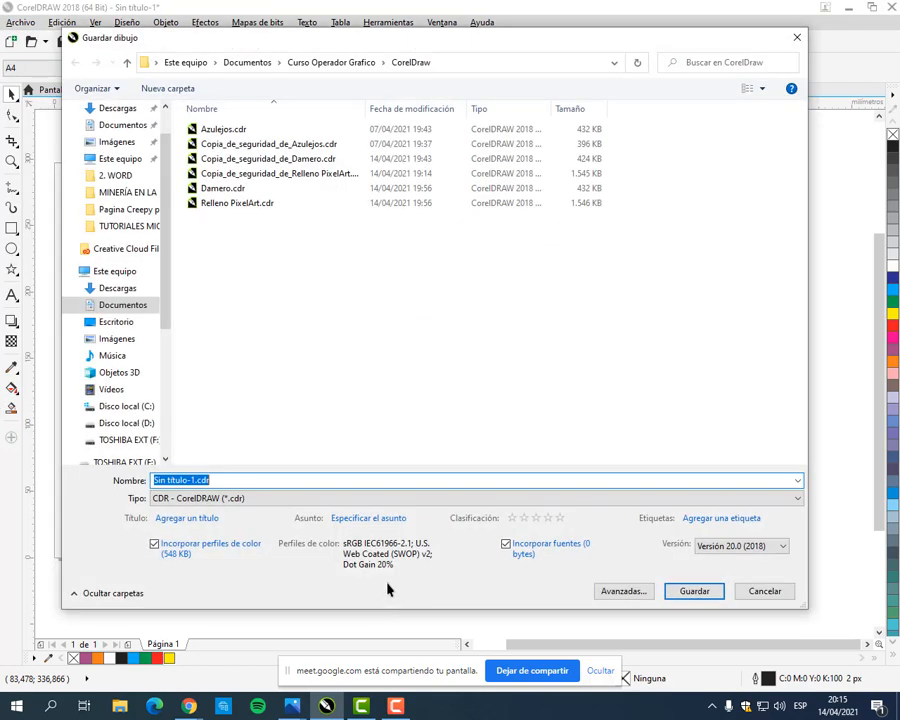
type("Pacman")
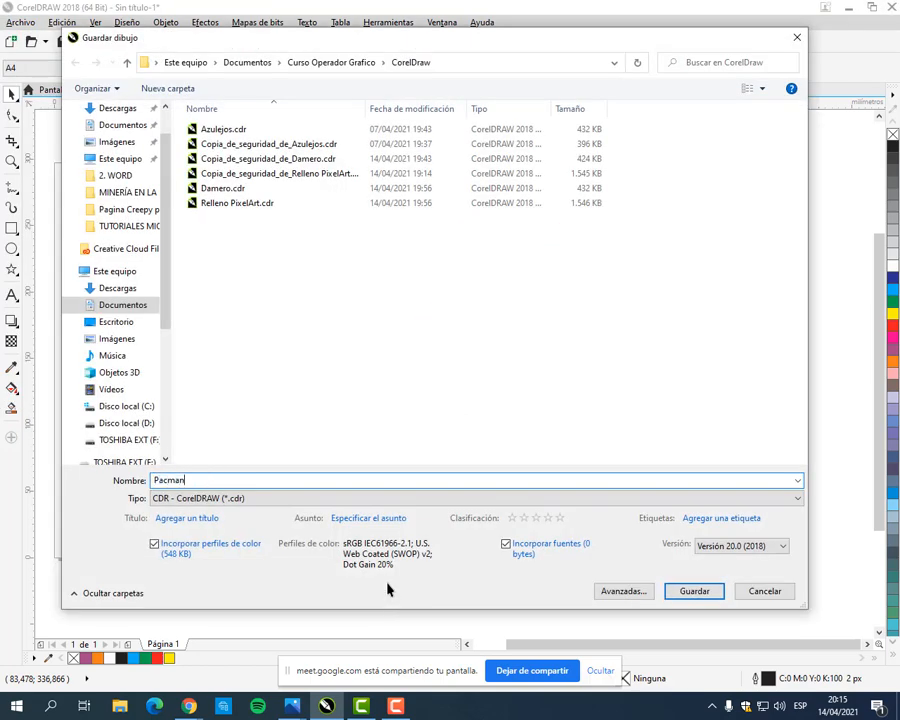
key("Return")
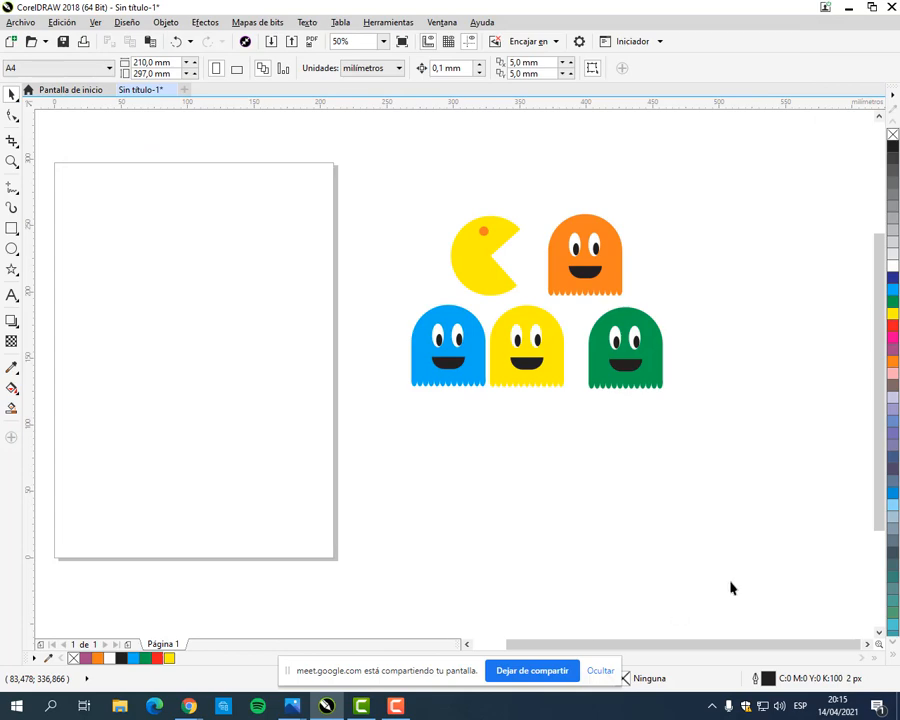